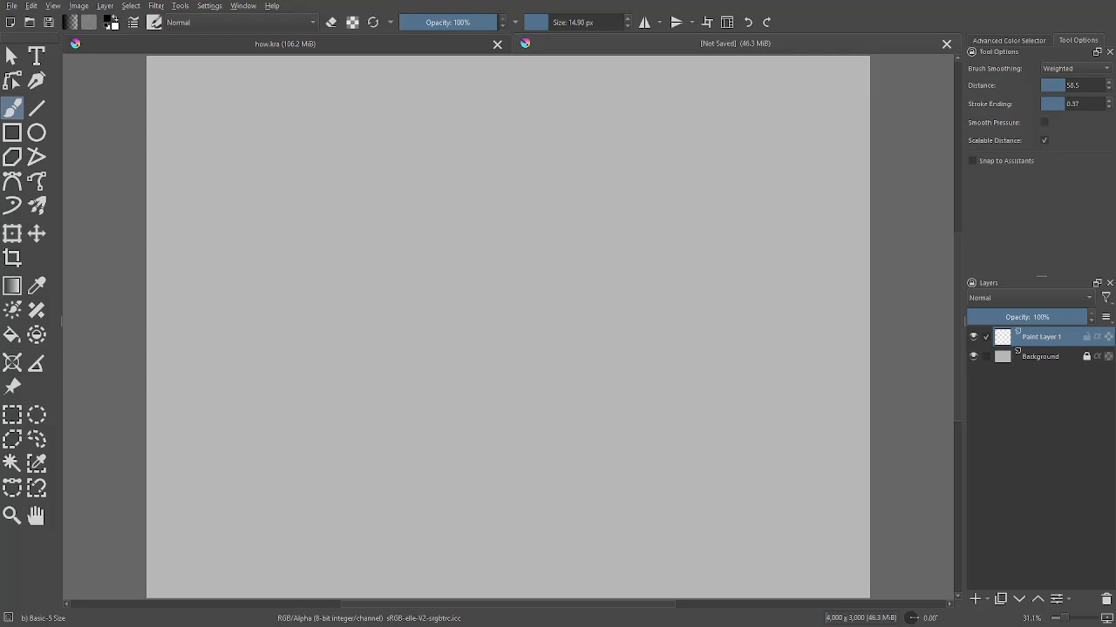
Switch to the Tower Recompletion Google Doc, dismiss the account notice and copy the full list under the WLP heading
drag(680, 2, 564, 285)
click(782, 278)
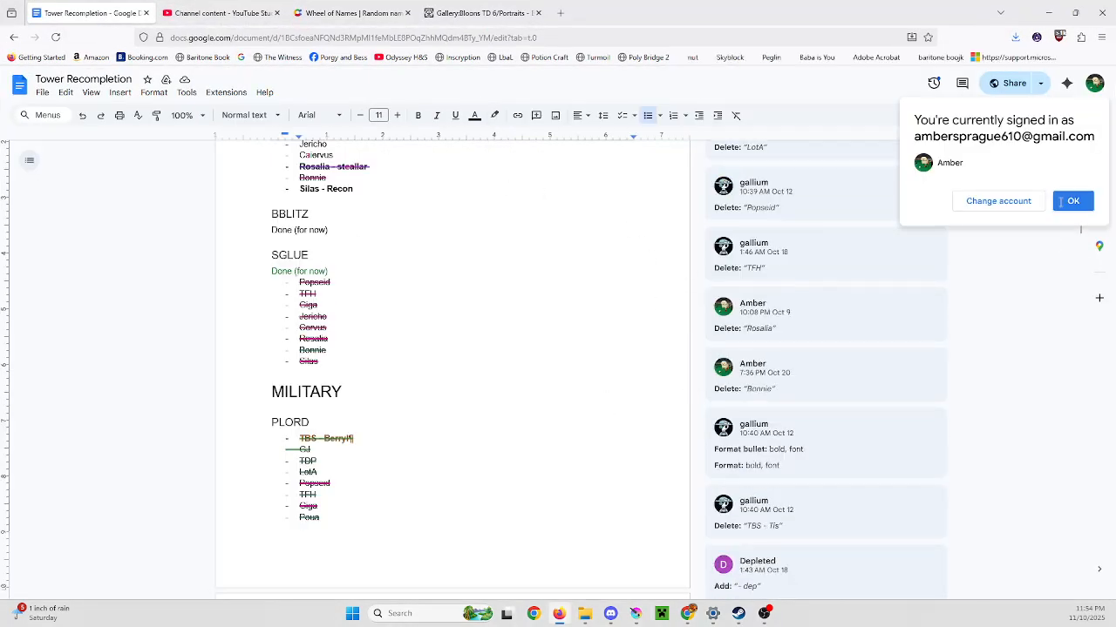
click(1073, 201)
scroll(337, 403, down, 2)
scroll(336, 403, up, 1)
scroll(337, 403, down, 5)
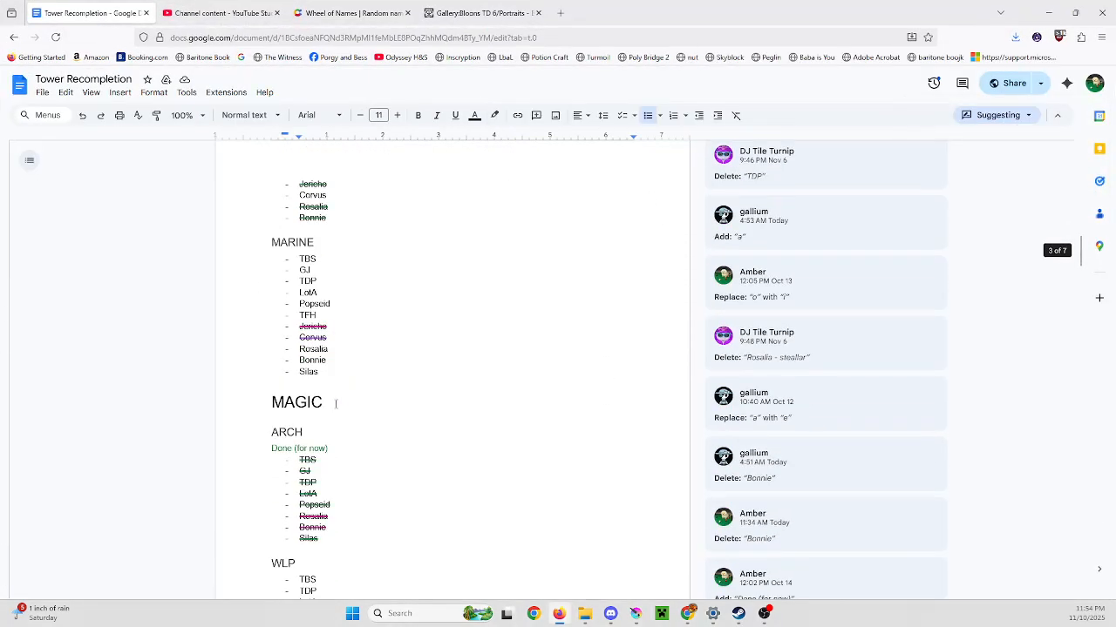
scroll(335, 404, down, 5)
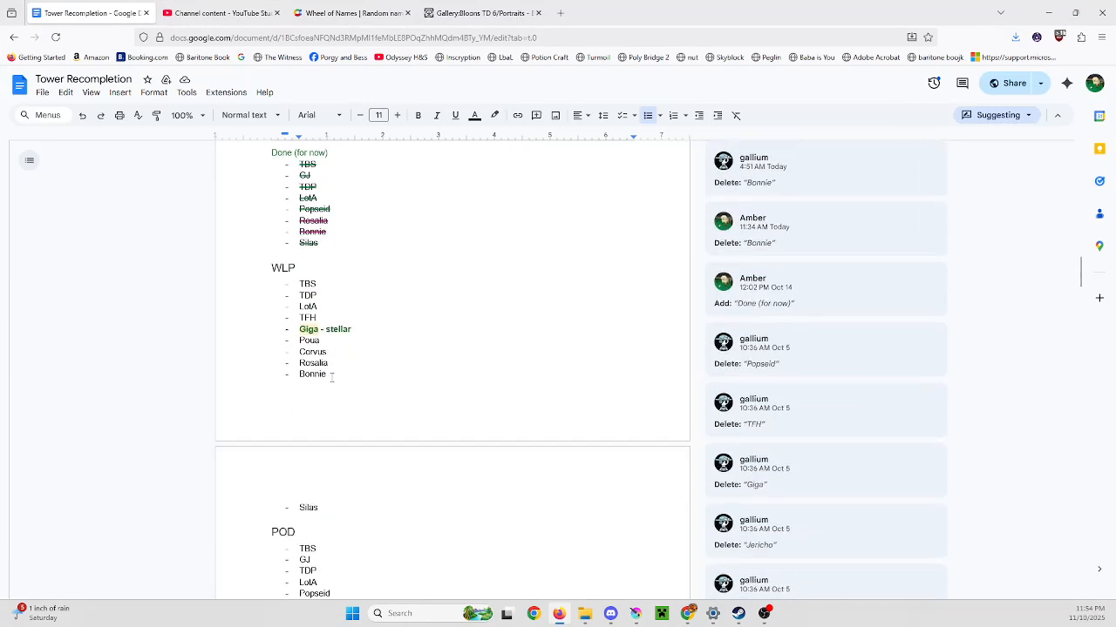
drag(298, 266, 324, 484)
key(ctrl+c)
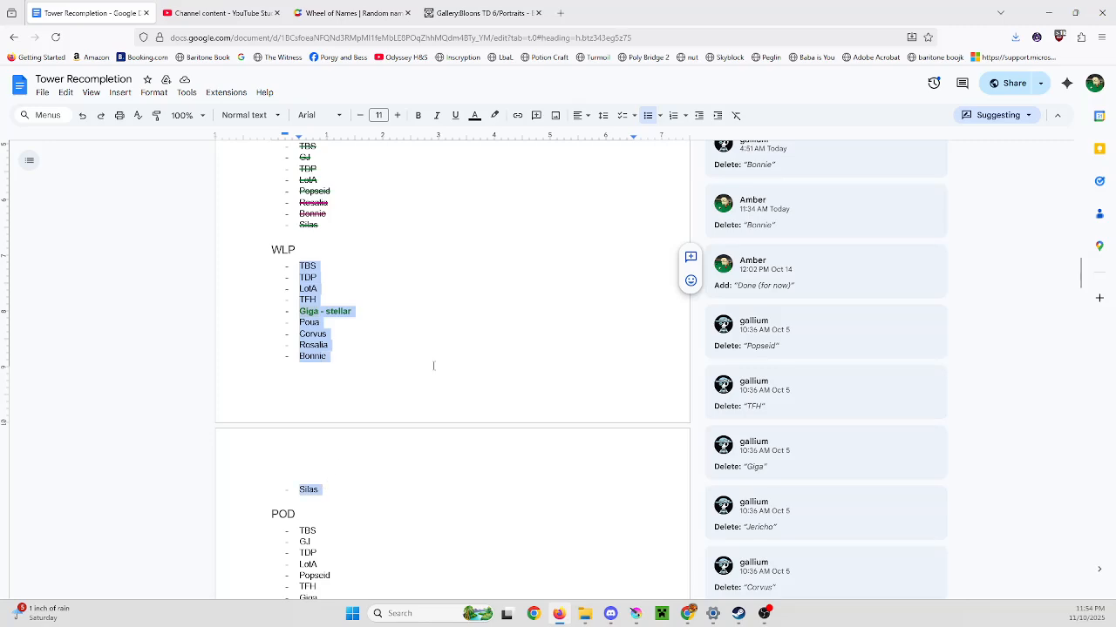
Switch to Wheel of Names and replace all existing wheel entries with the copied WLP list
click(442, 249)
scroll(364, 366, up, 3)
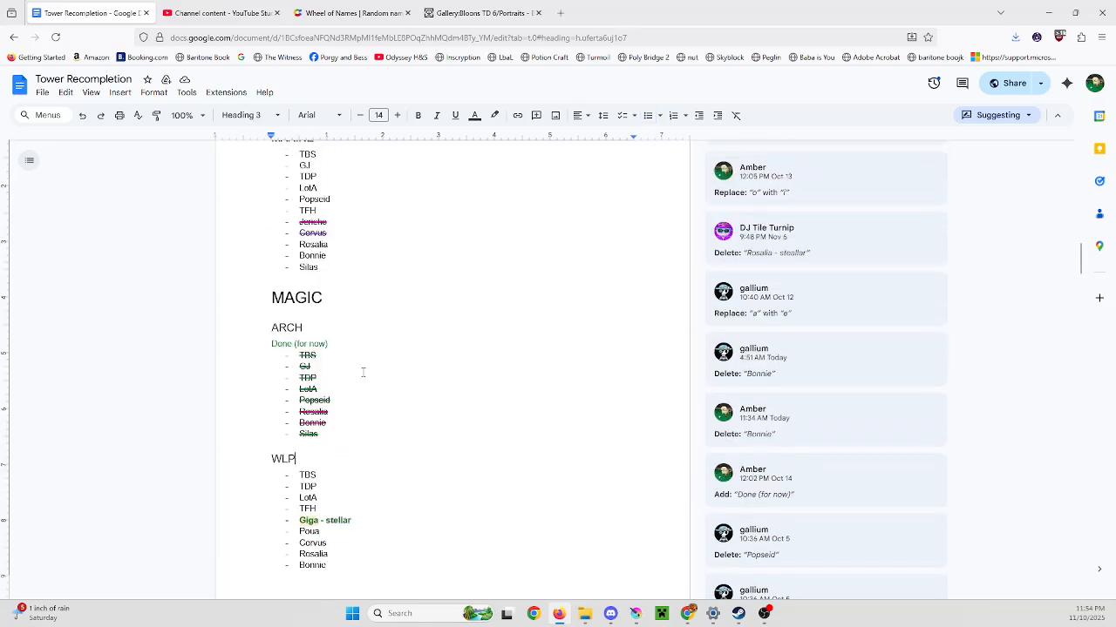
scroll(363, 373, up, 15)
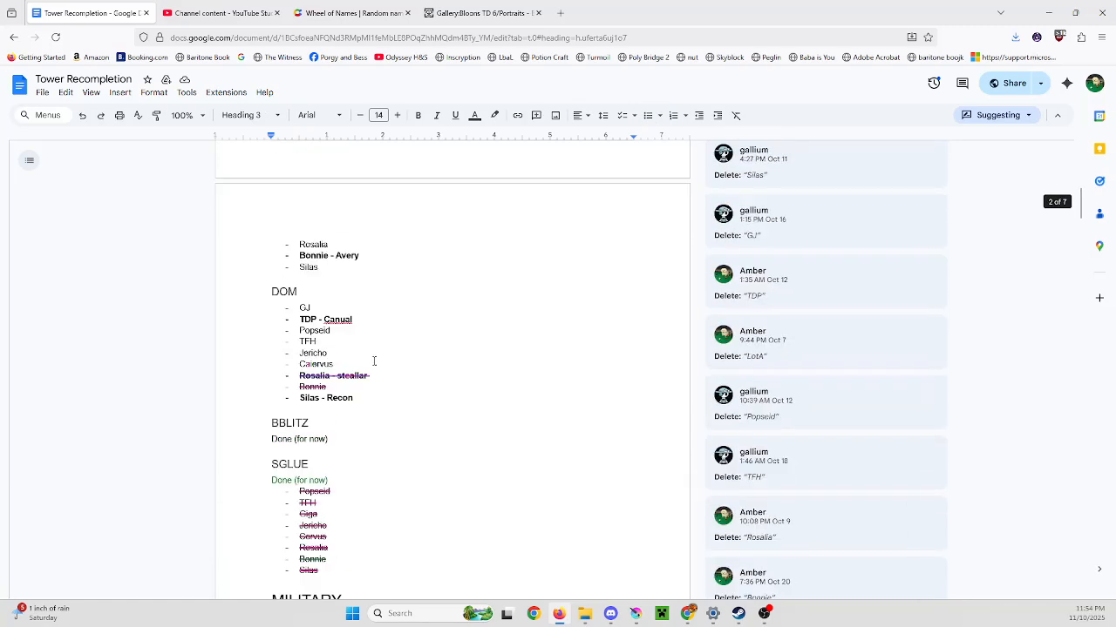
scroll(374, 361, up, 1)
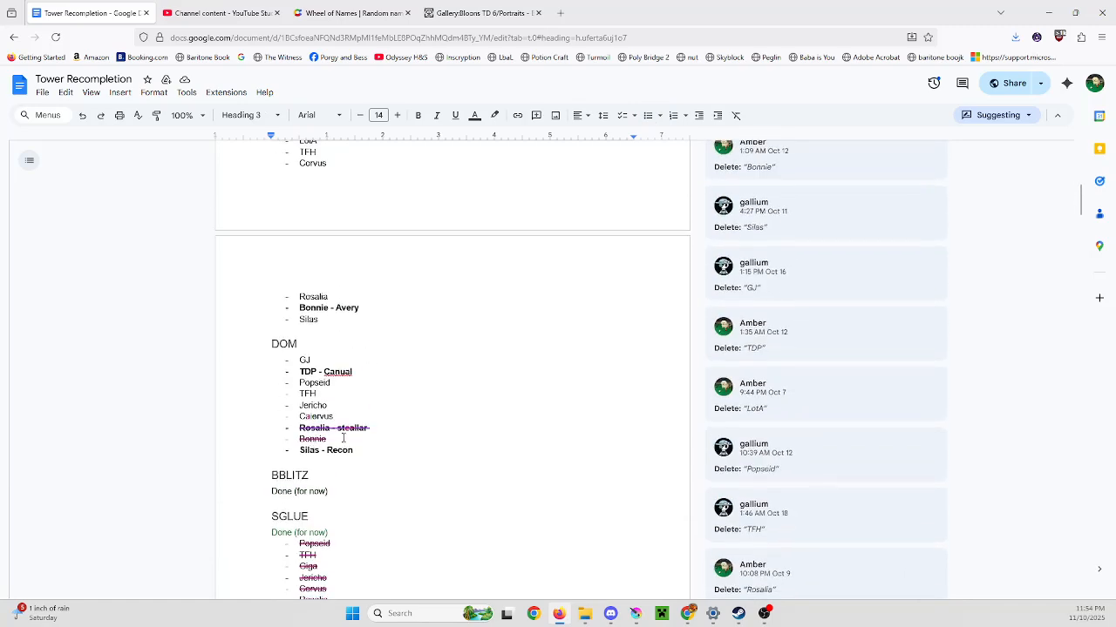
scroll(342, 438, down, 5)
click(348, 12)
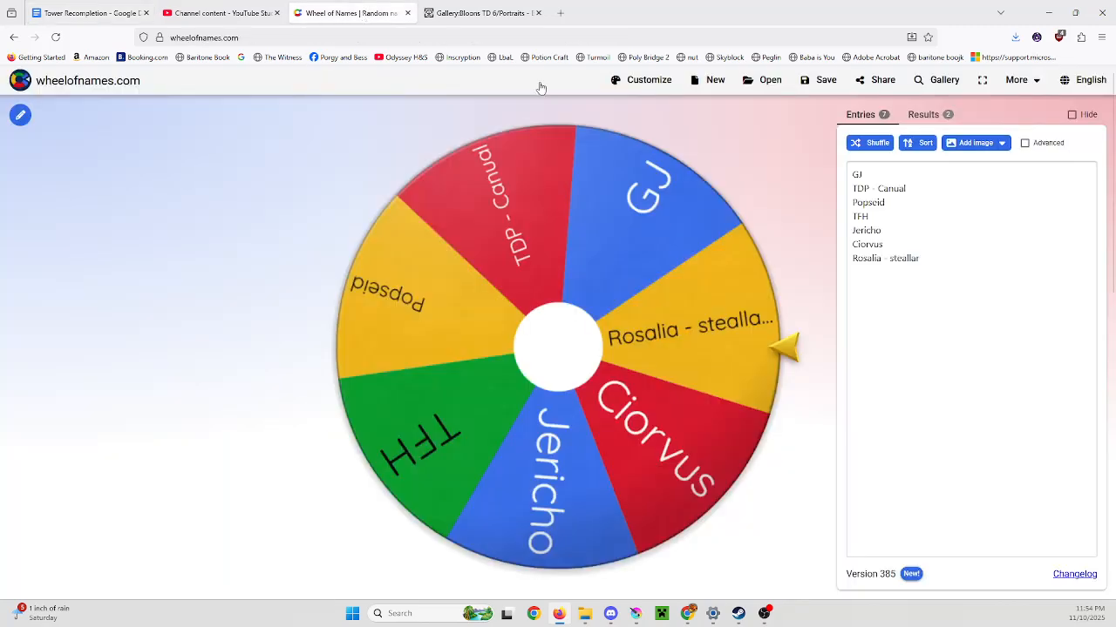
click(941, 284)
key(ctrl+a)
key(ctrl+v)
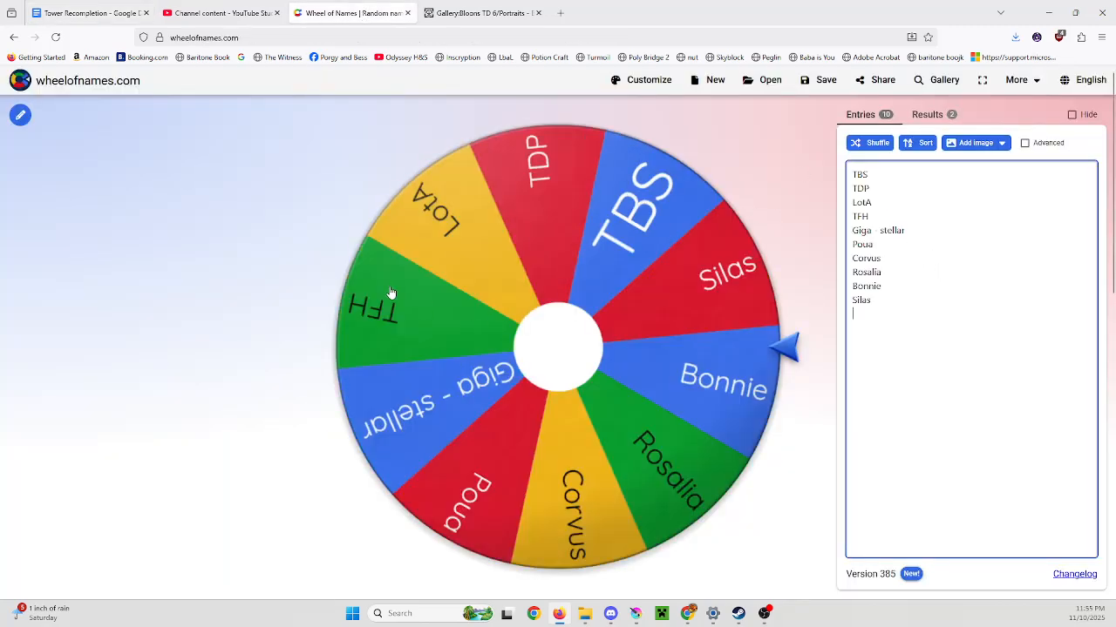
Spin the wheel and remove the winning entry from it
click(392, 292)
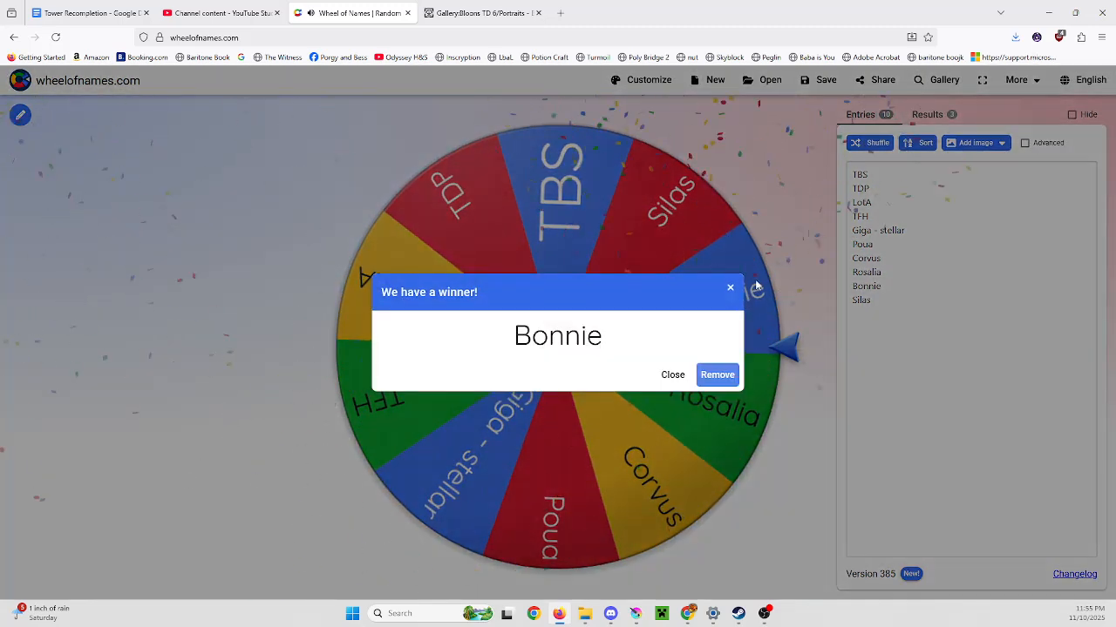
click(721, 377)
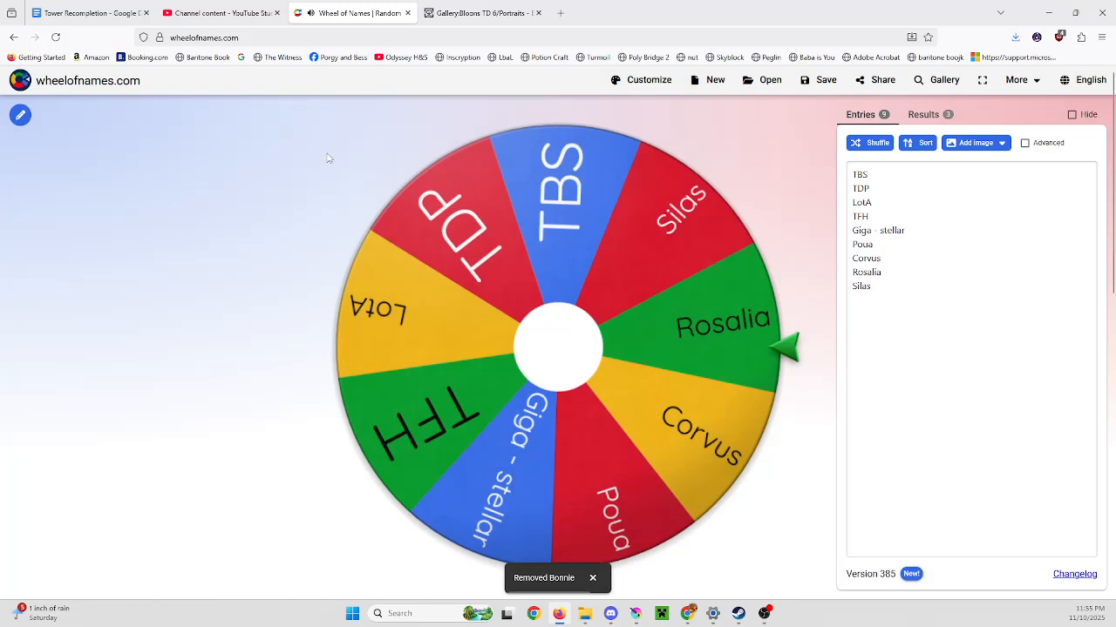
Return to the Tower Recompletion document and suggest deleting the Poua entry from the POD list
click(102, 14)
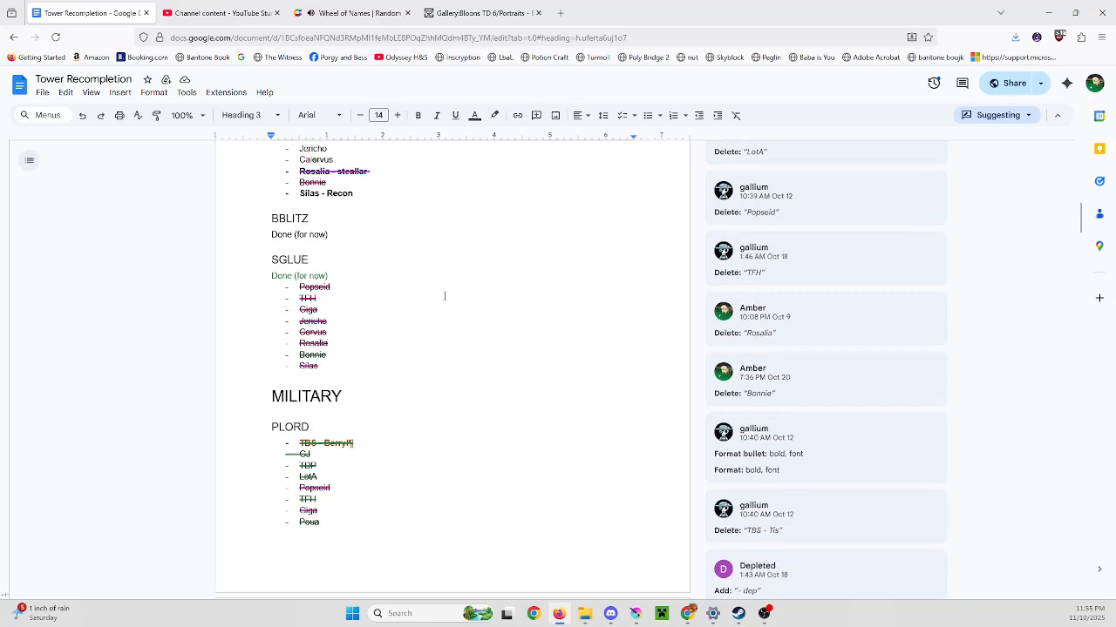
scroll(444, 296, up, 5)
scroll(444, 294, up, 4)
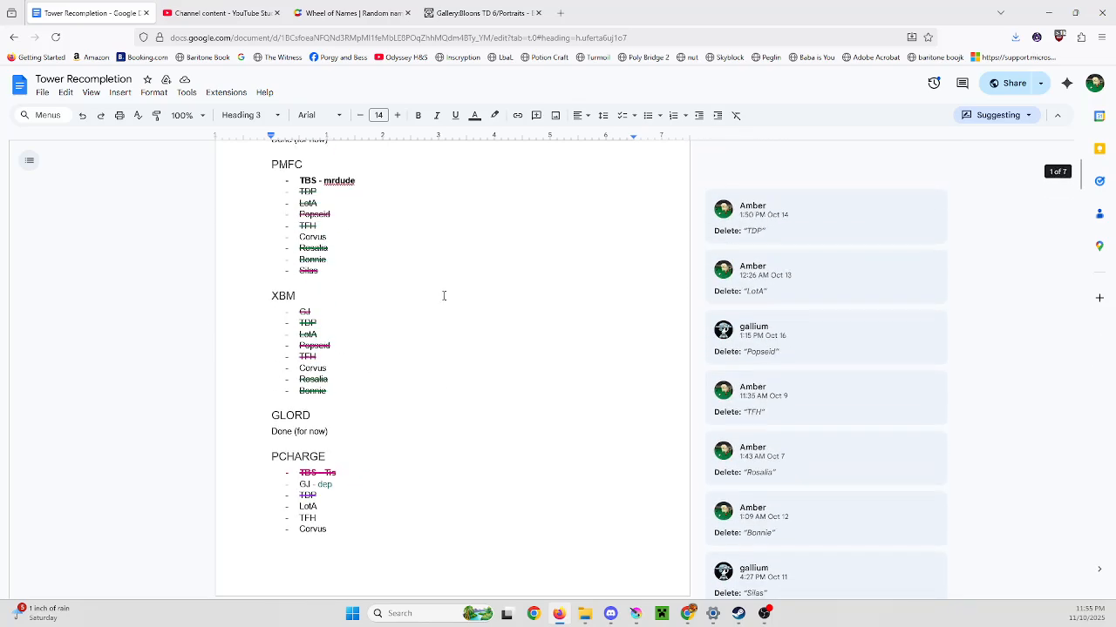
scroll(410, 317, down, 10)
scroll(412, 318, down, 10)
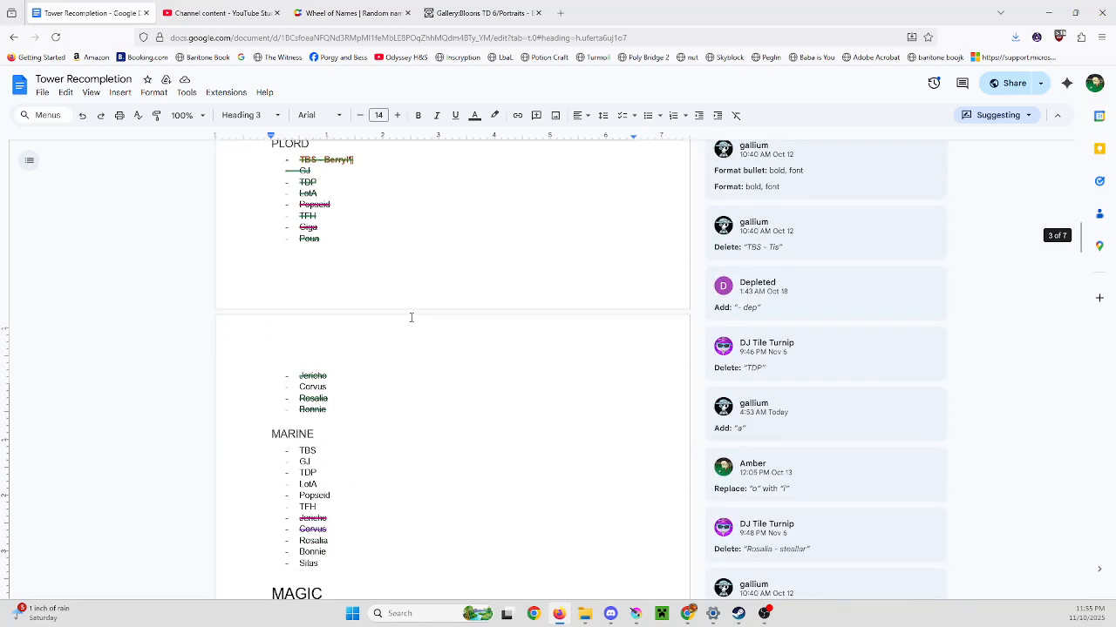
scroll(424, 340, down, 1)
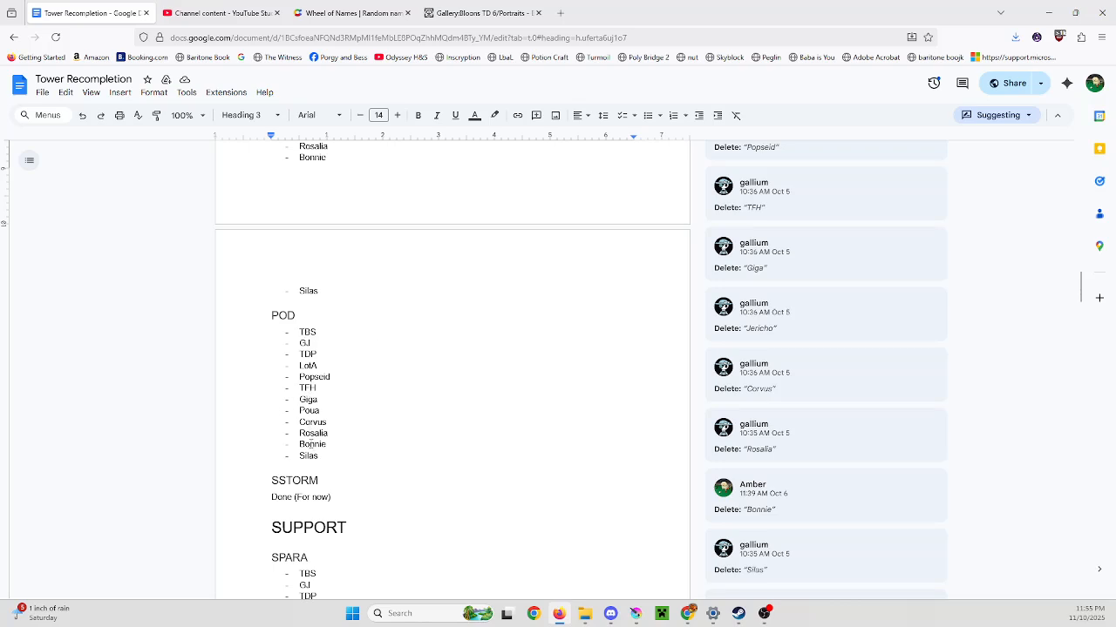
double_click(310, 410)
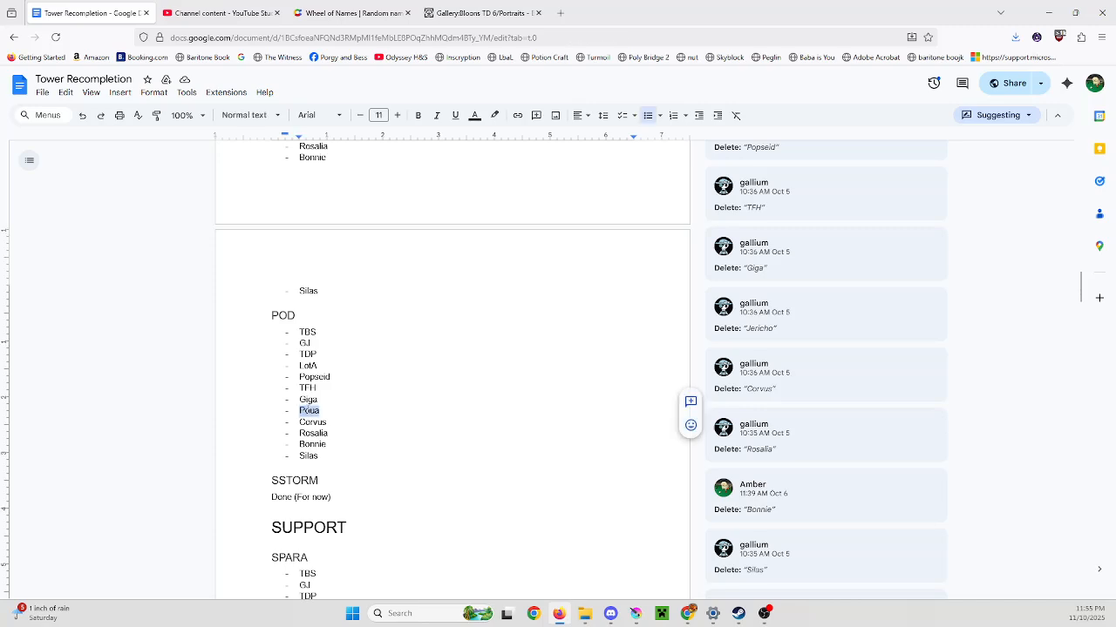
key(Delete)
Suggest deleting the Bonnie entry from the WLP list, then move the document window away
scroll(348, 384, up, 5)
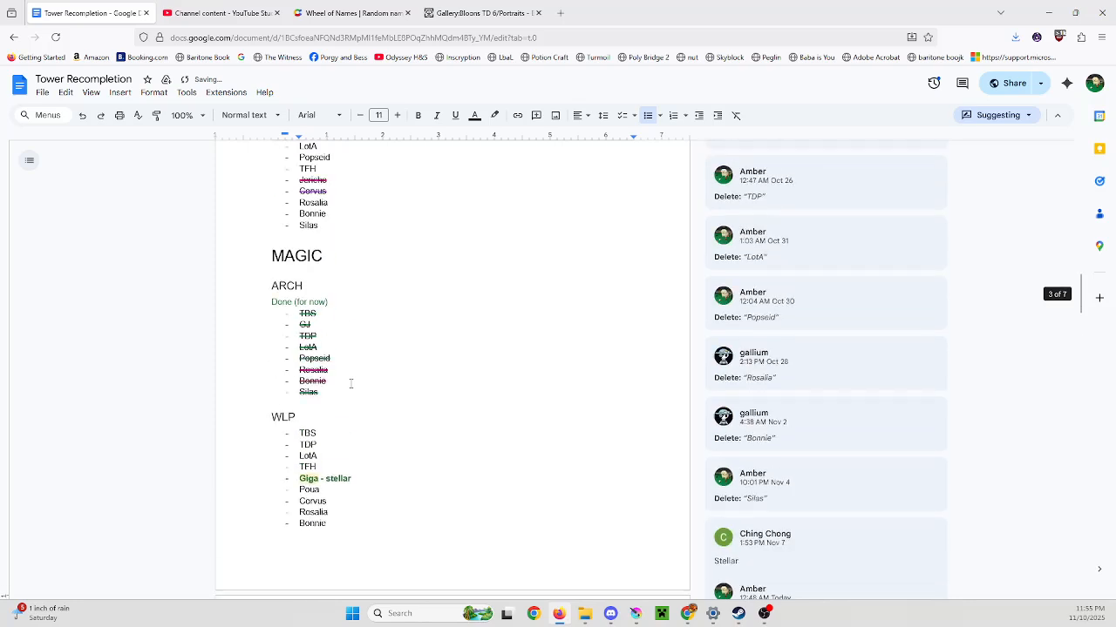
double_click(313, 523)
key(Delete)
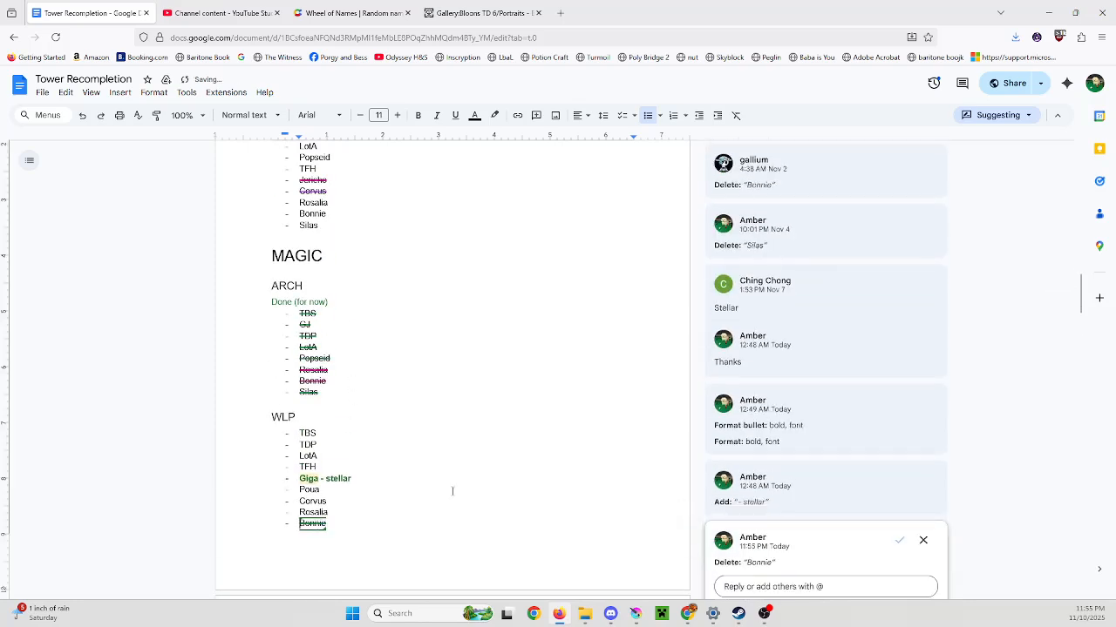
click(448, 483)
scroll(448, 481, down, 2)
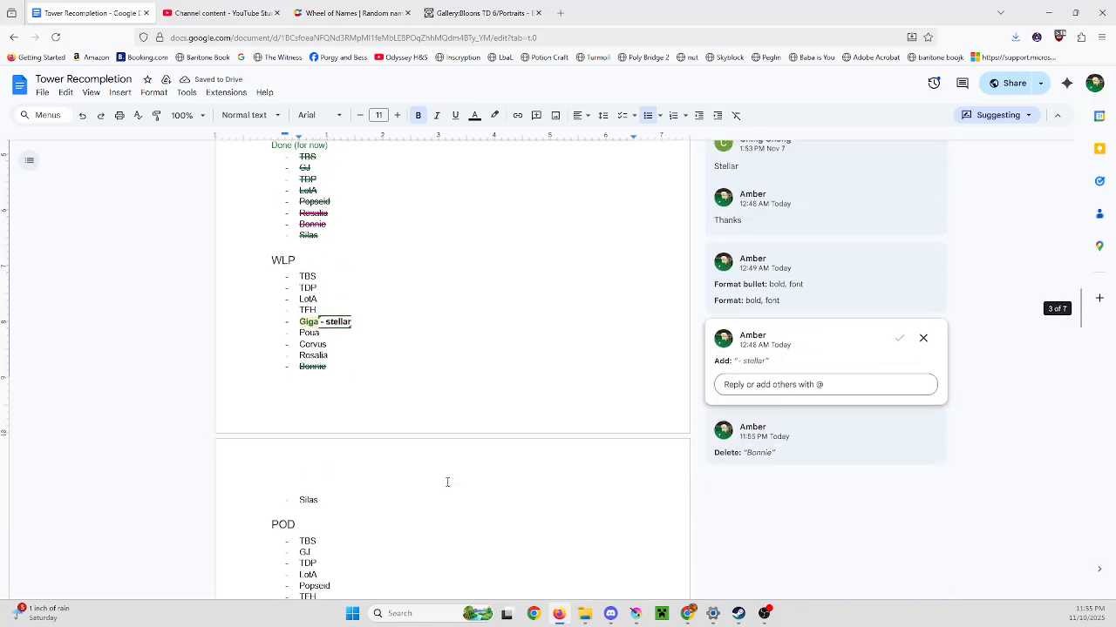
scroll(447, 481, up, 9)
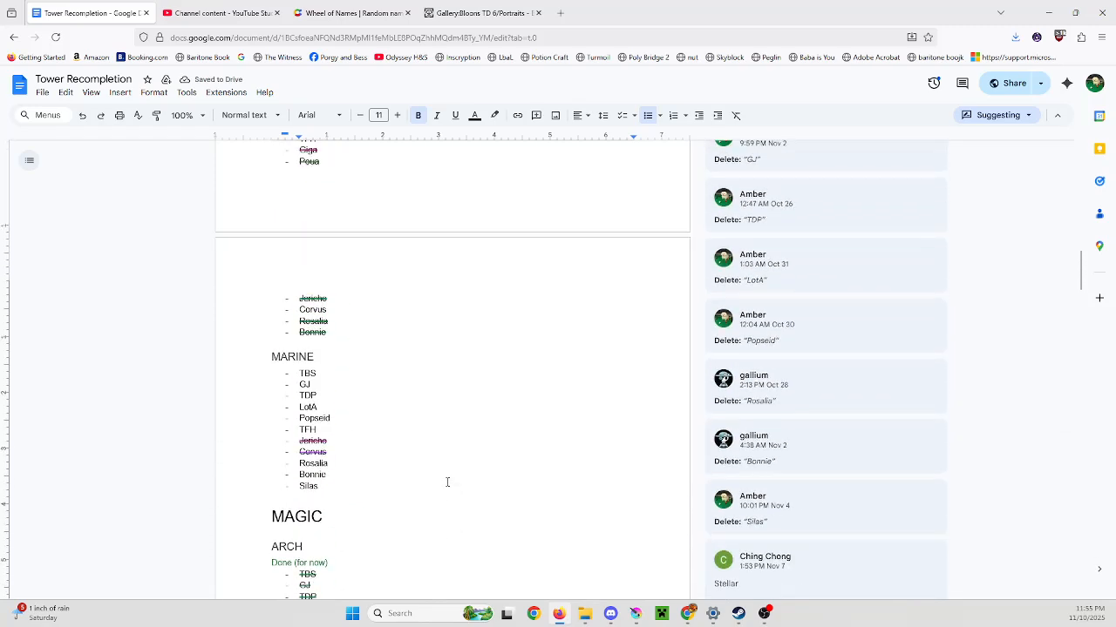
scroll(448, 481, up, 2)
scroll(448, 480, down, 10)
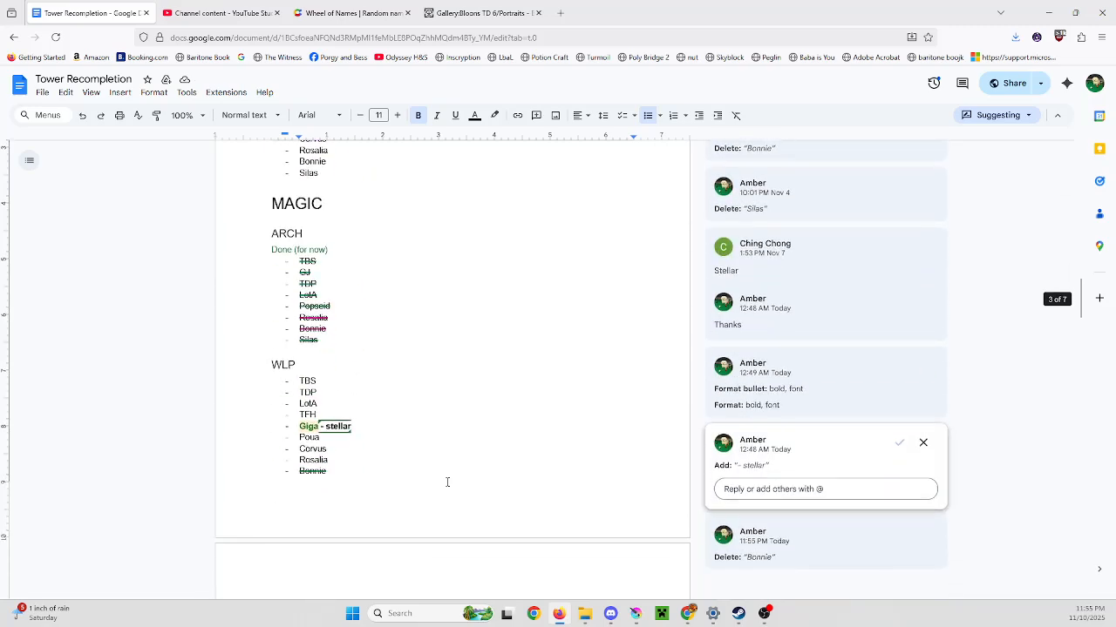
drag(690, 10, 689, 0)
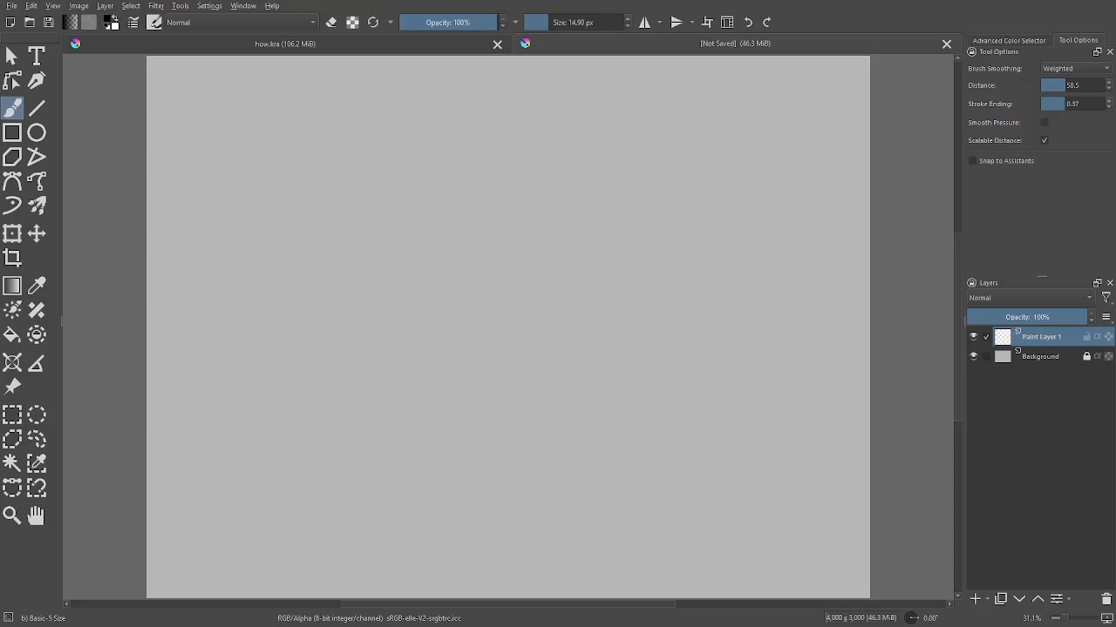
Switch to Google Drive in a maximized window and open the Bonnie folder within BTD6 "Sheet 2.0" to view its merge images
drag(610, 0, 572, 266)
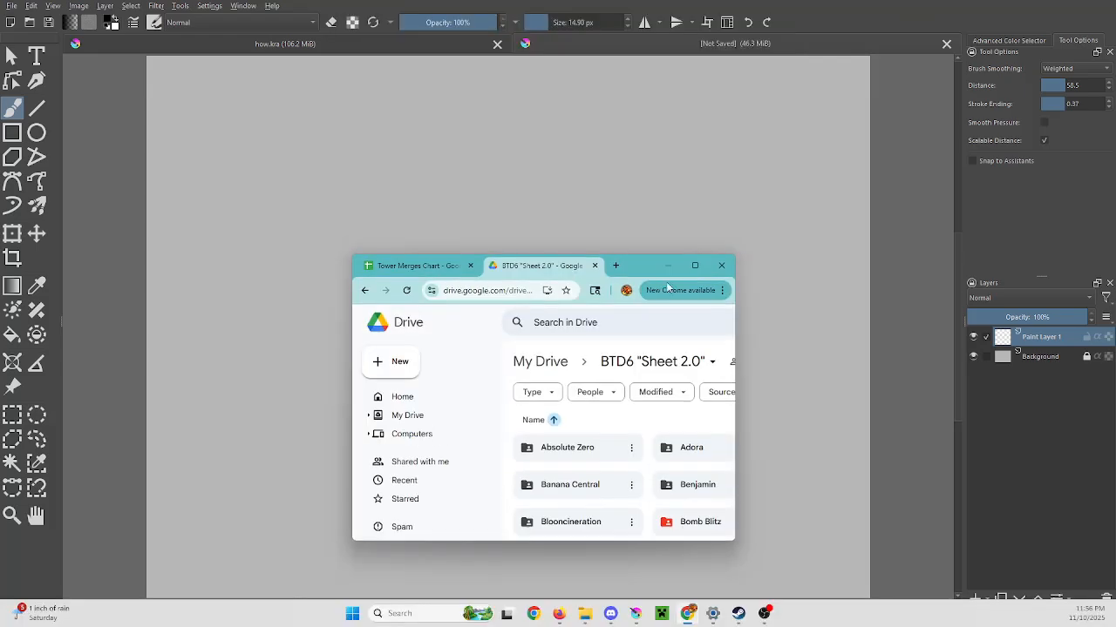
click(694, 261)
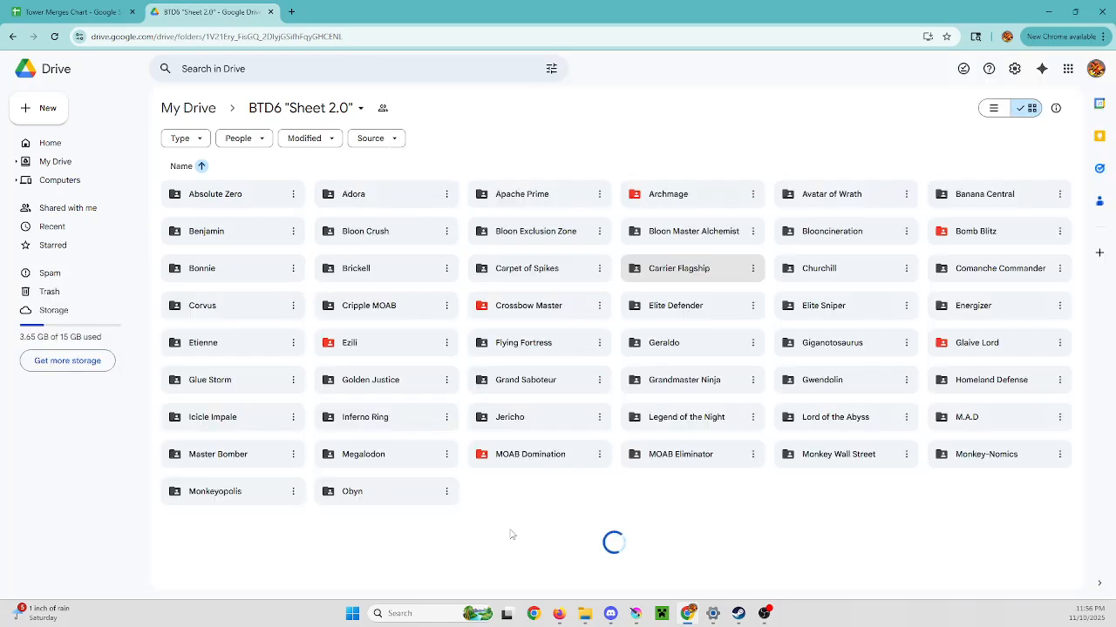
double_click(225, 264)
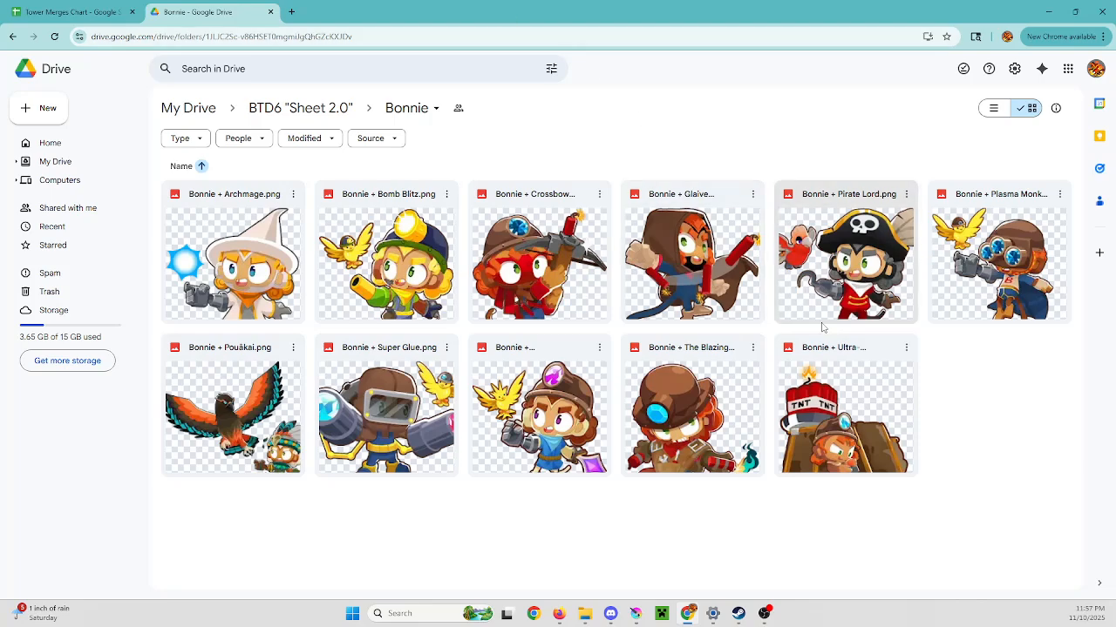
Switch to Krita and paste the copied Bonnie artwork into the unsaved document as a new layer
key(alt+Tab)
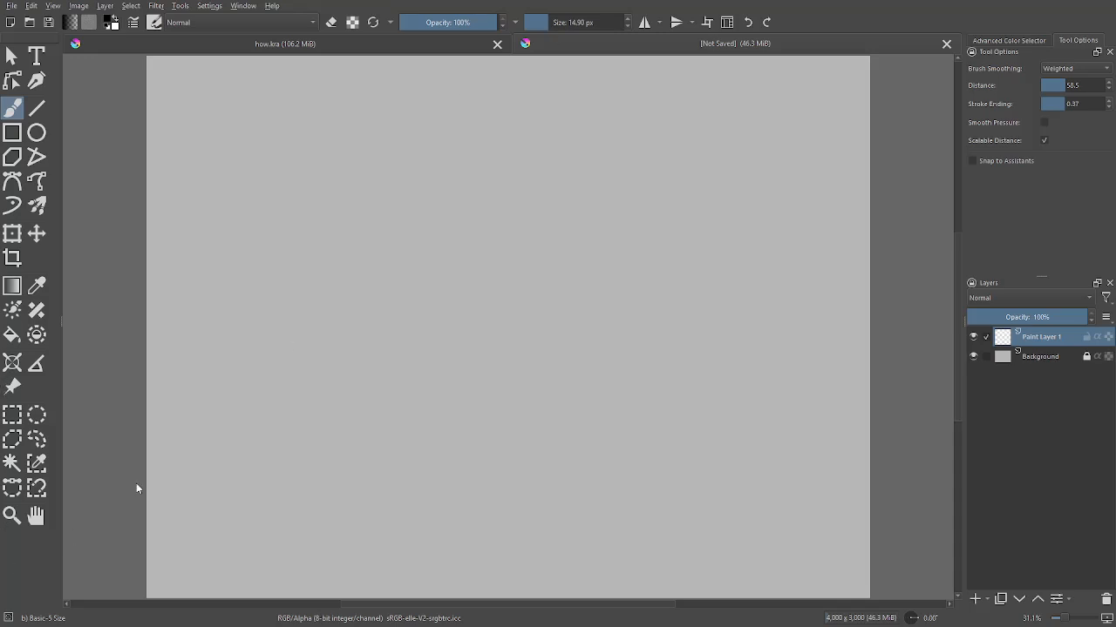
key(ctrl+v)
key(ctrl+j)
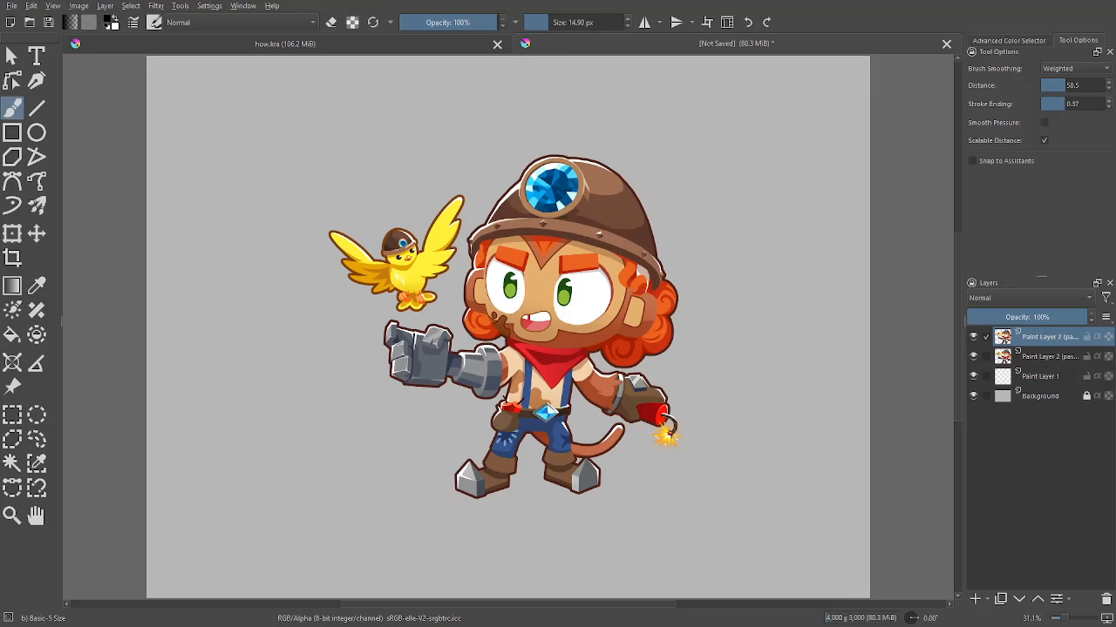
key(ctrl+j)
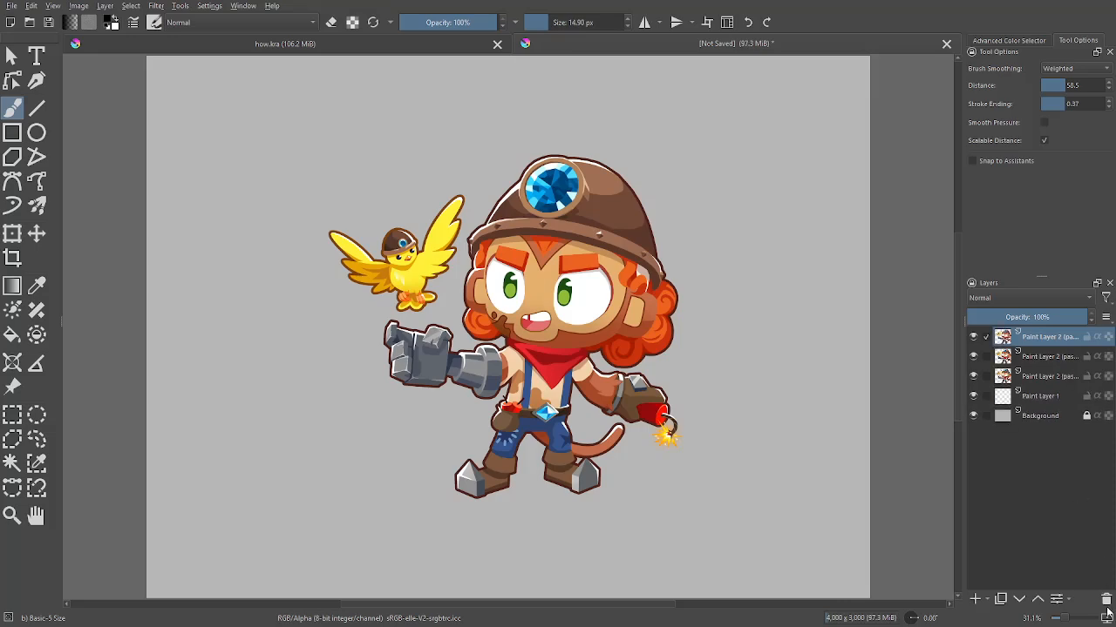
click(1107, 599)
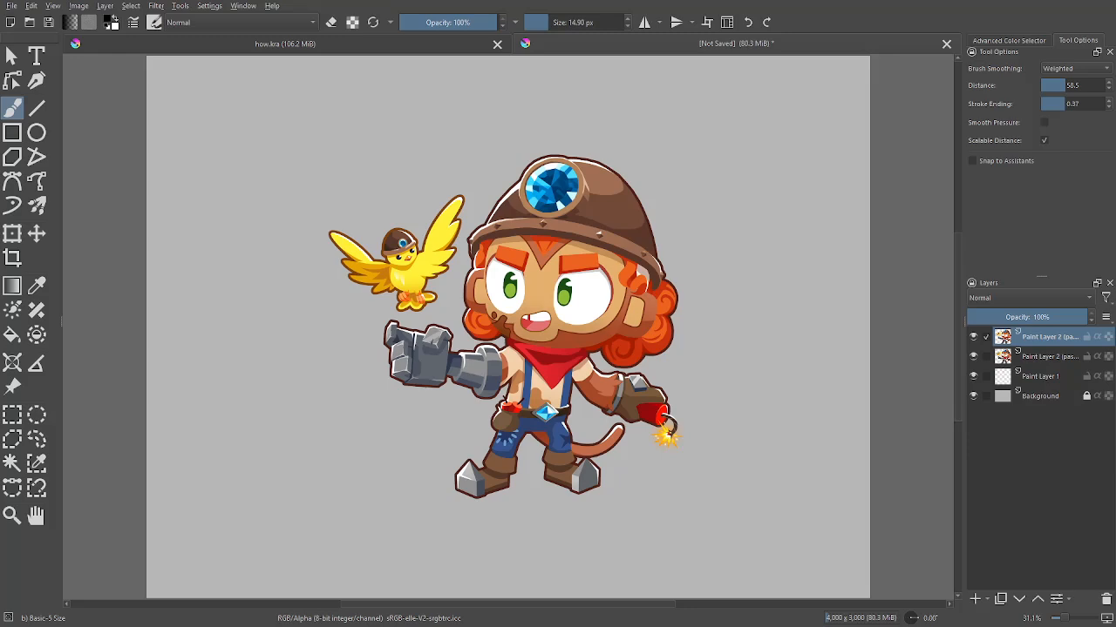
click(1105, 599)
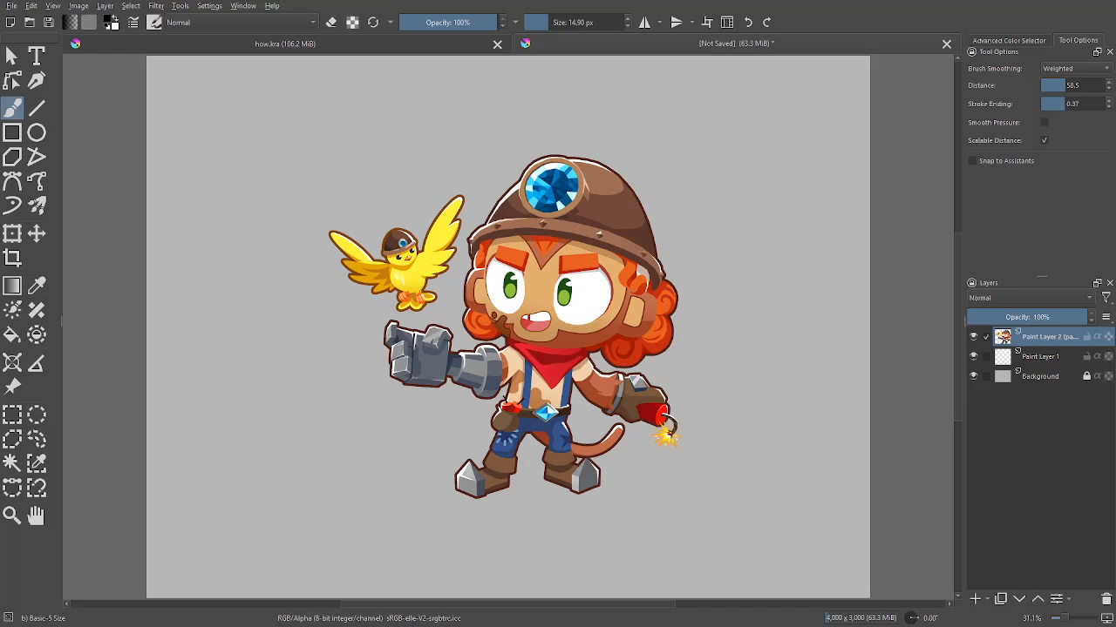
Switch to Discord in a maximized window and start a reply to the "smol phoenix" asset post with its mention ping off
key(alt+Tab)
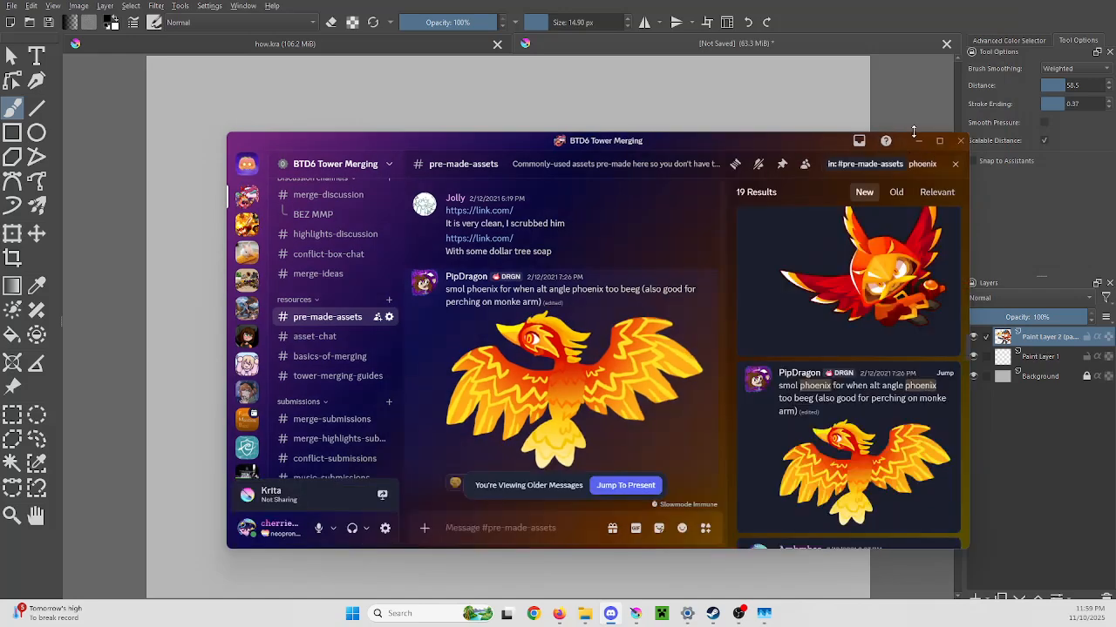
click(939, 141)
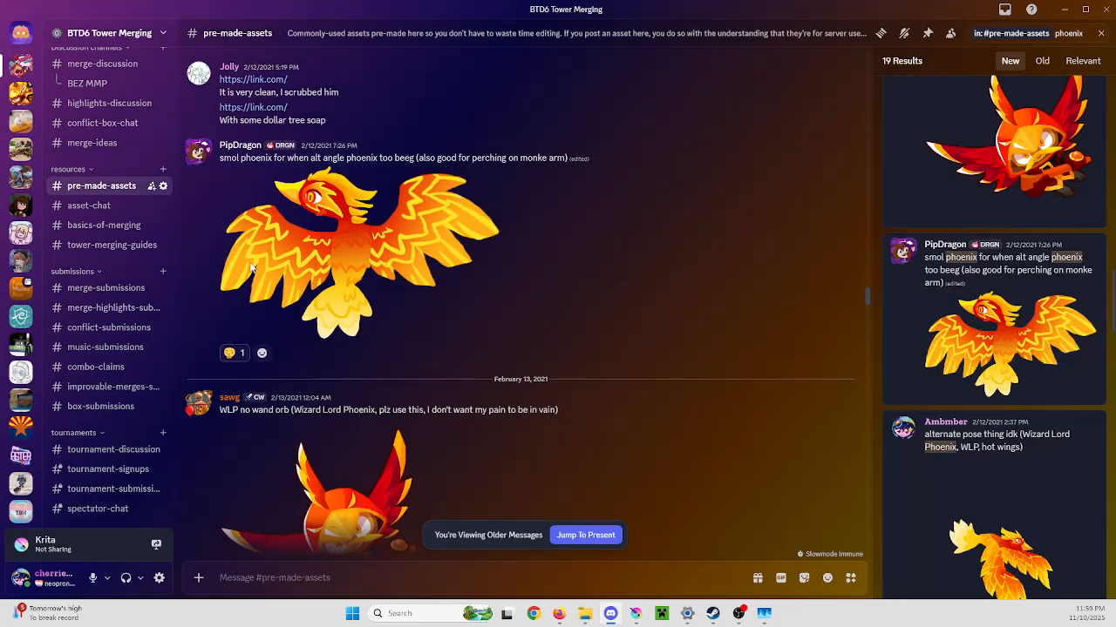
mouse_move(231, 358)
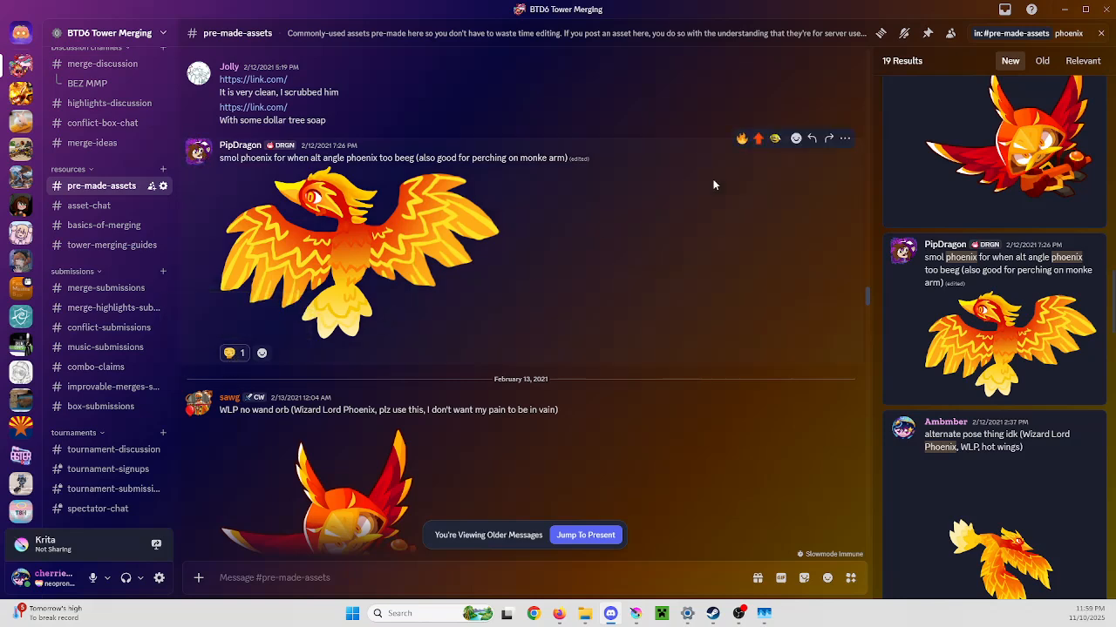
click(811, 138)
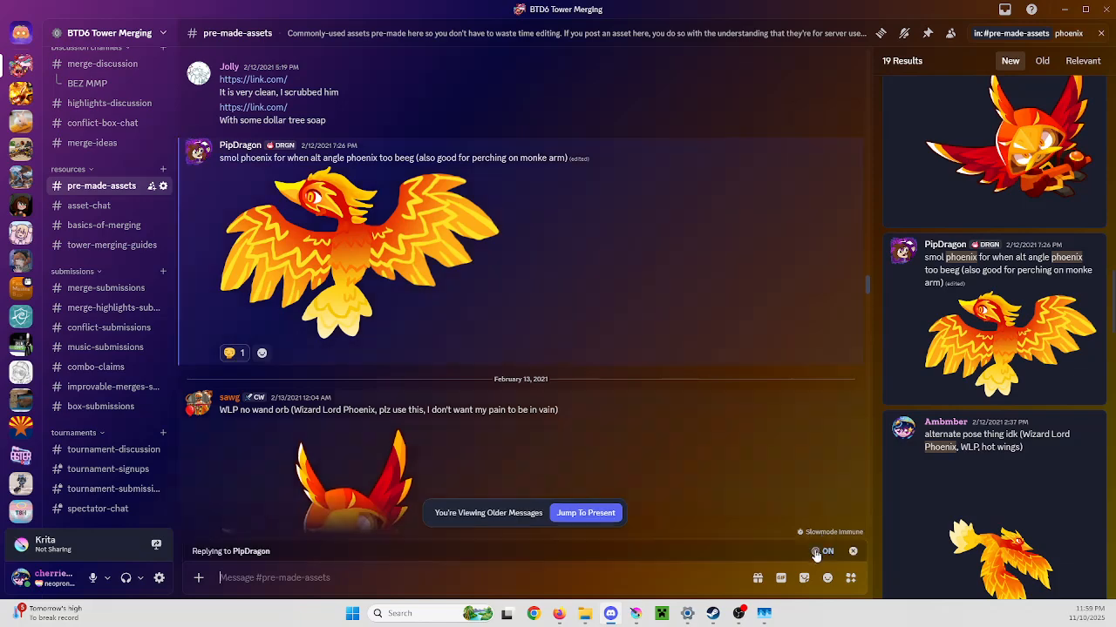
click(816, 552)
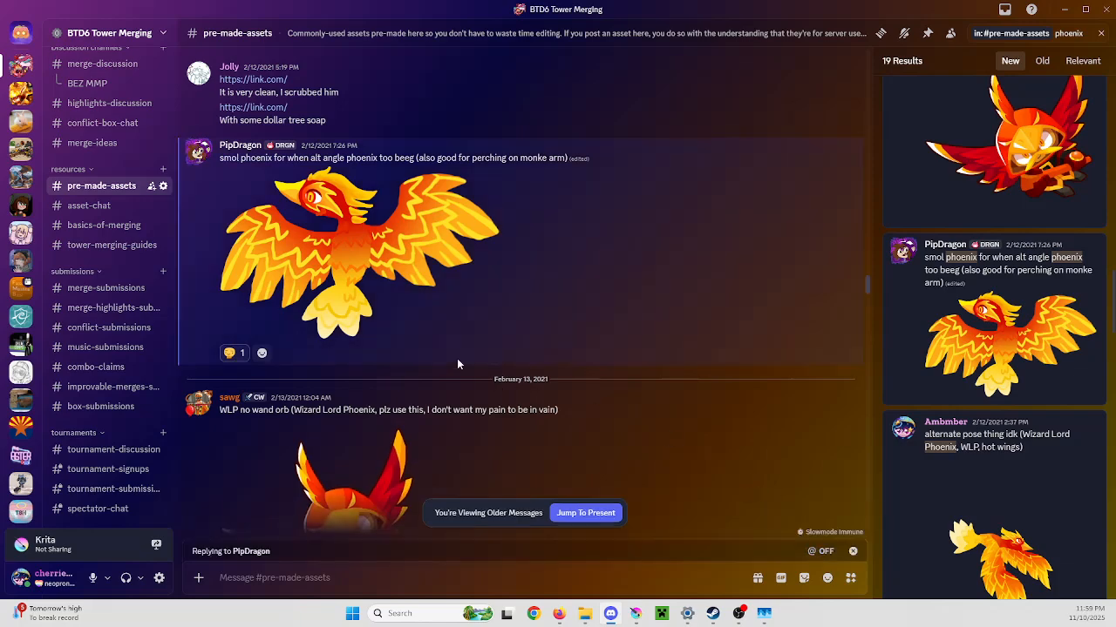
Copy the full-size smol phoenix image and attach it to the reply
click(404, 243)
right_click(549, 318)
click(577, 327)
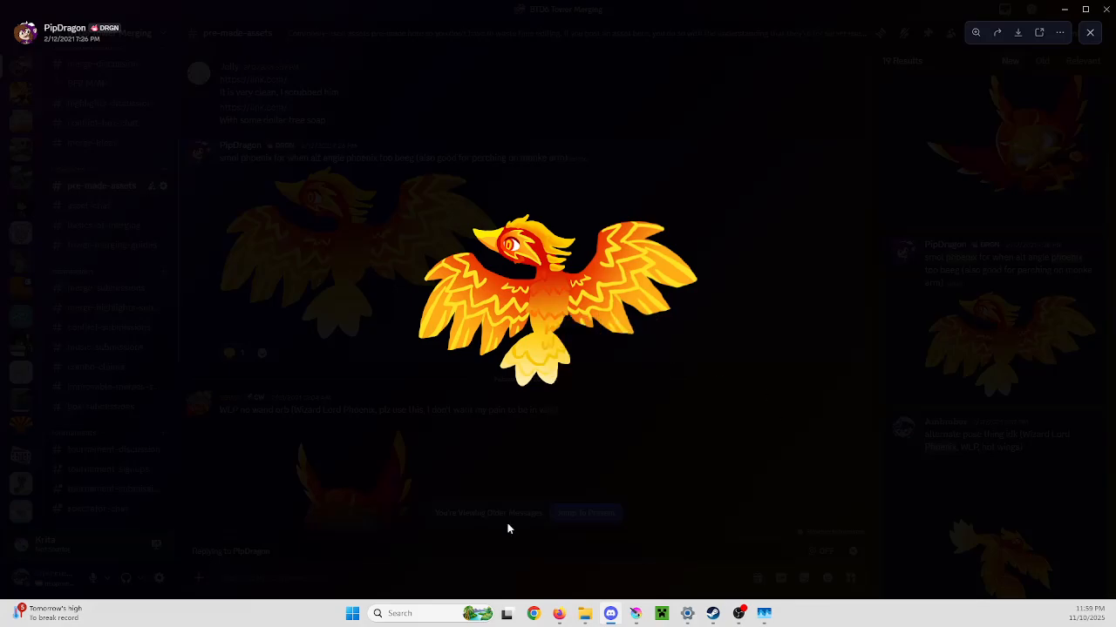
click(508, 529)
key(ctrl+v)
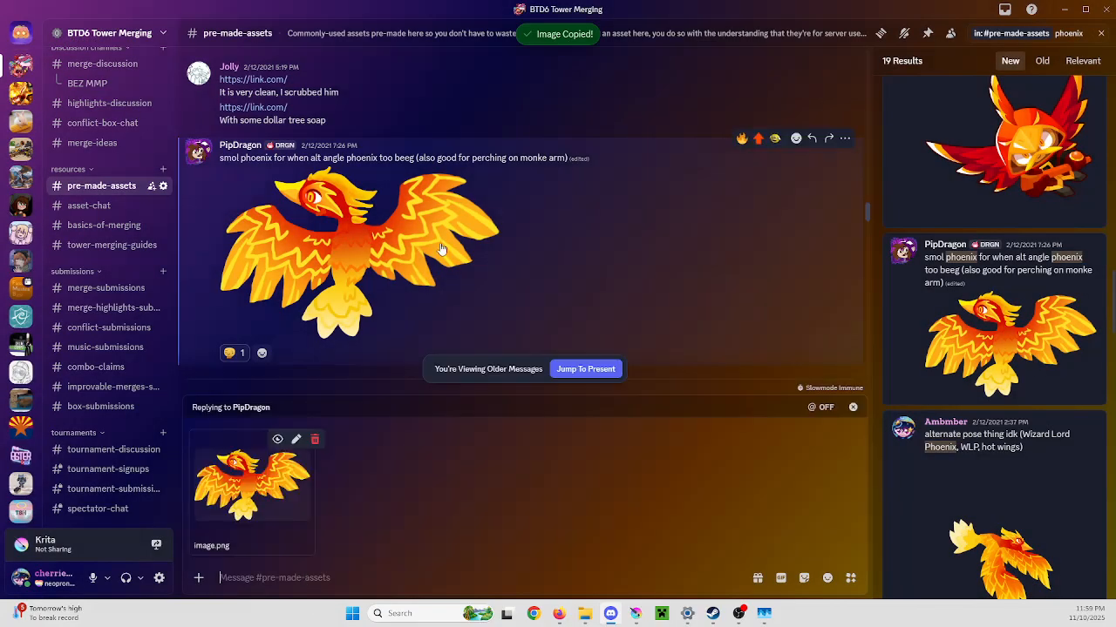
Add the text "wizard lord phoenix wlp" to the reply and send it
scroll(440, 250, up, 1)
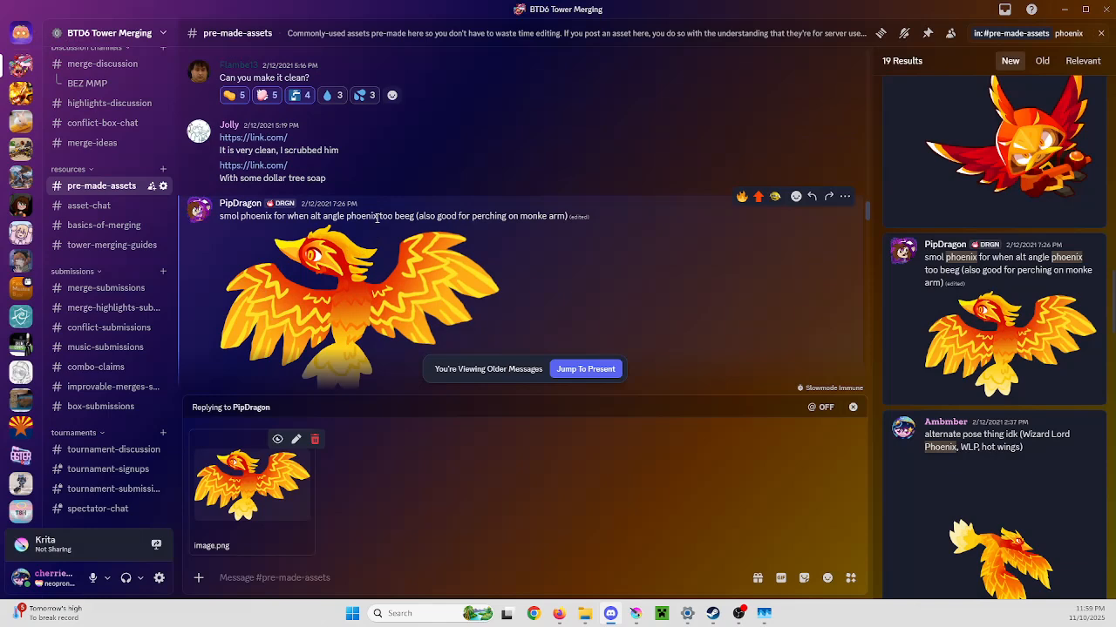
triple_click(377, 218)
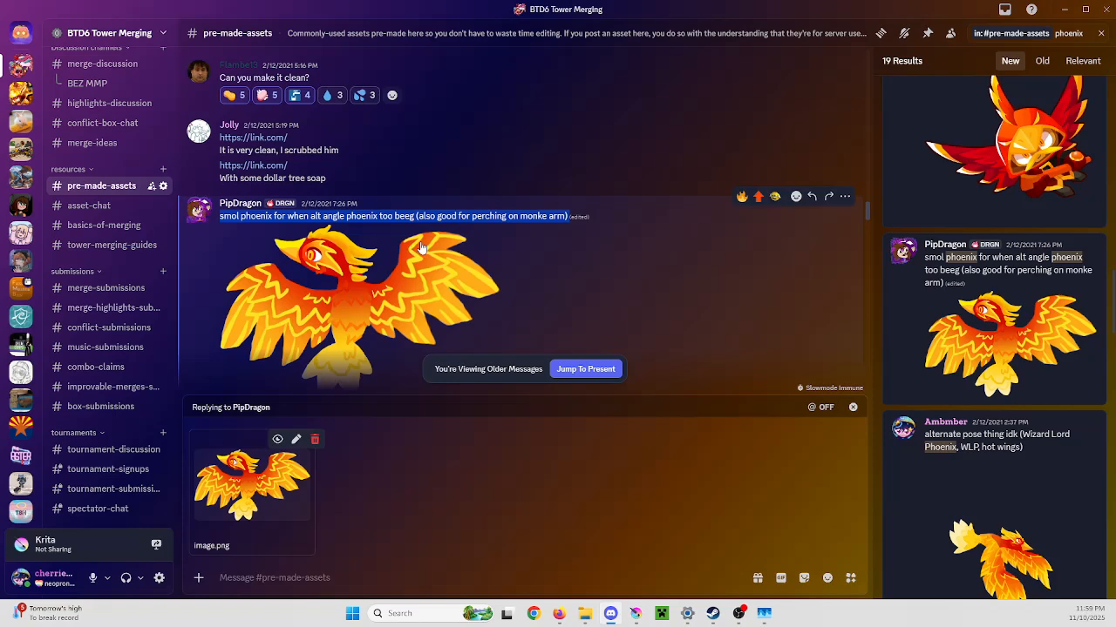
click(369, 558)
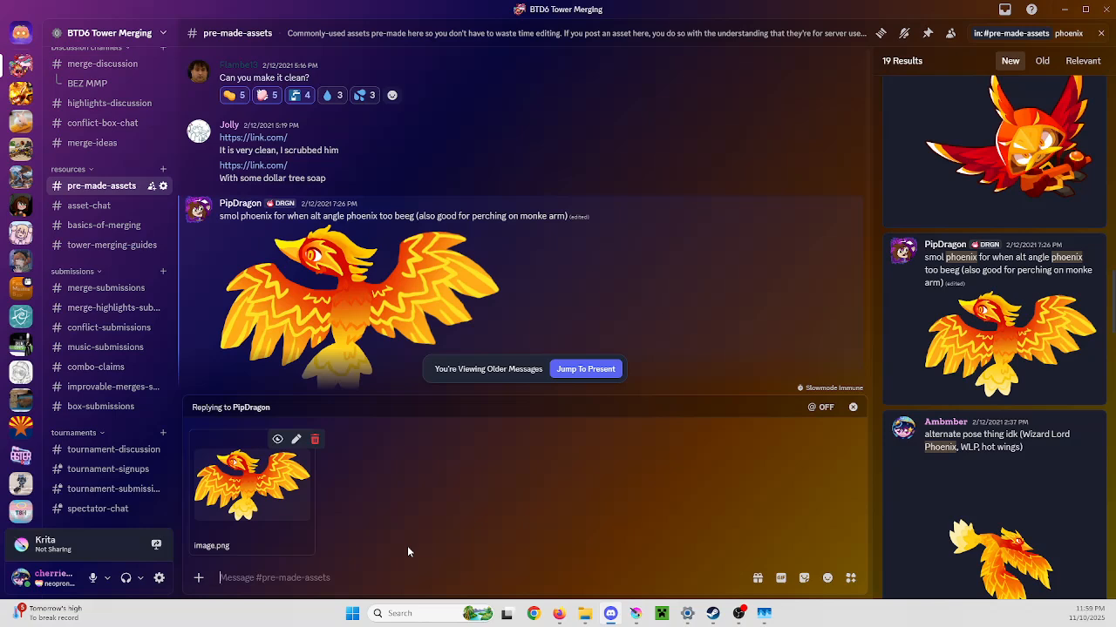
text(wizard lord phoenix wlp)
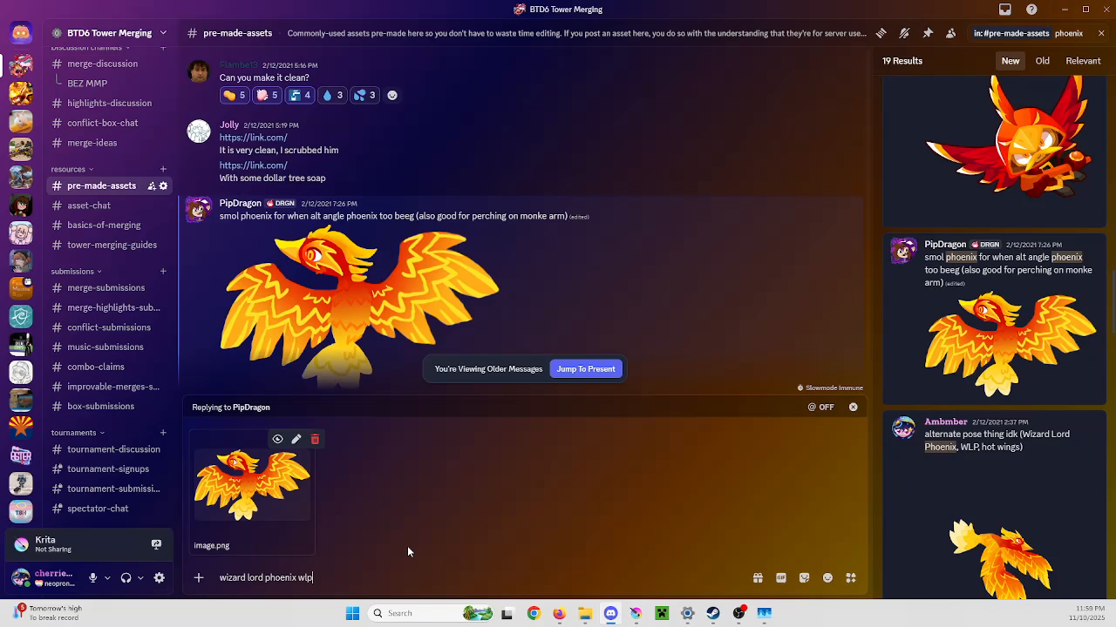
key(Return)
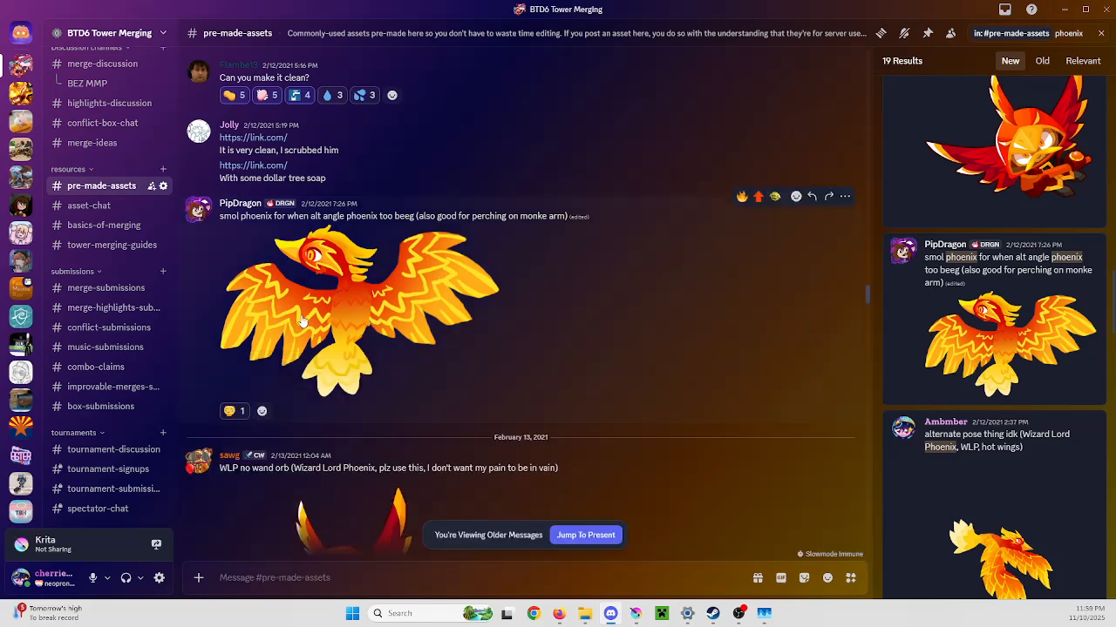
View the smol phoenix image enlarged, then add the sweat droplets reaction to the "Can you make it clean?" message
click(369, 308)
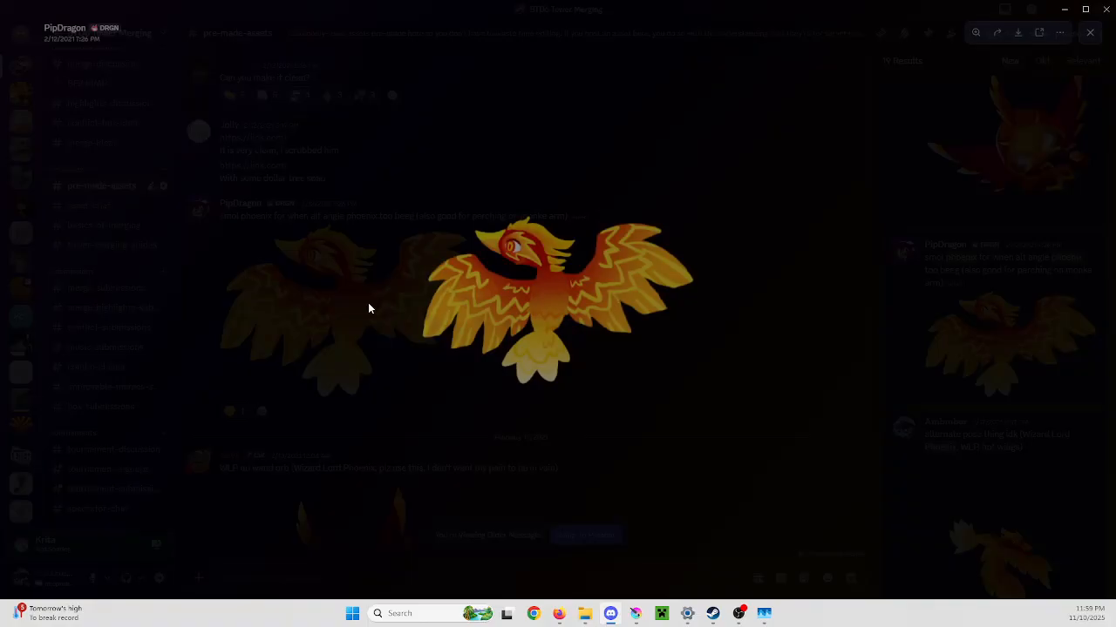
click(558, 535)
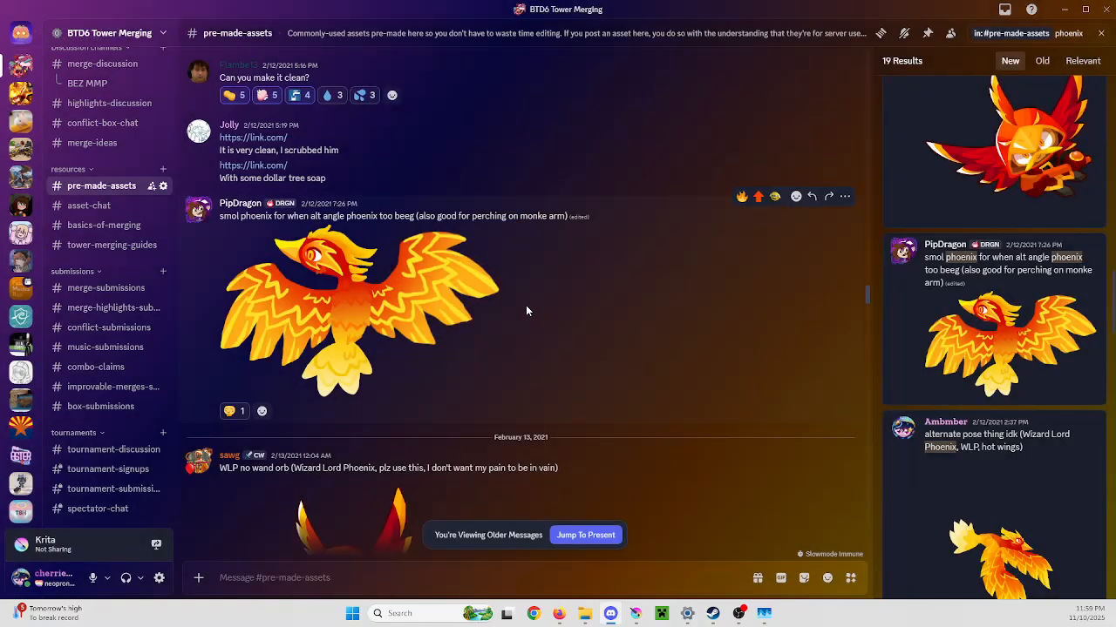
scroll(526, 311, up, 3)
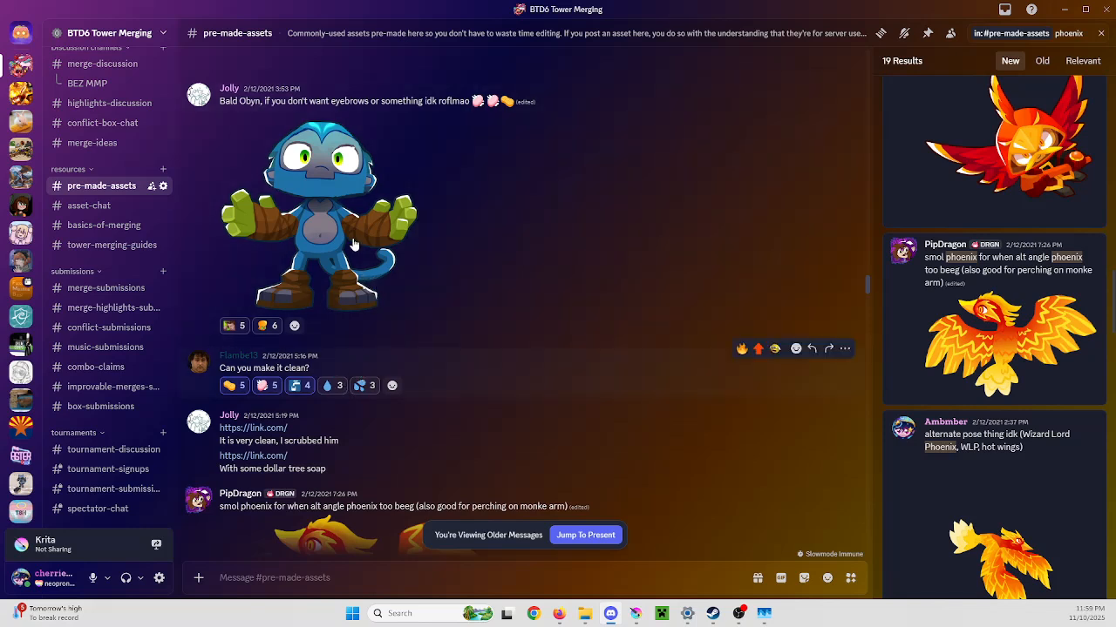
click(364, 385)
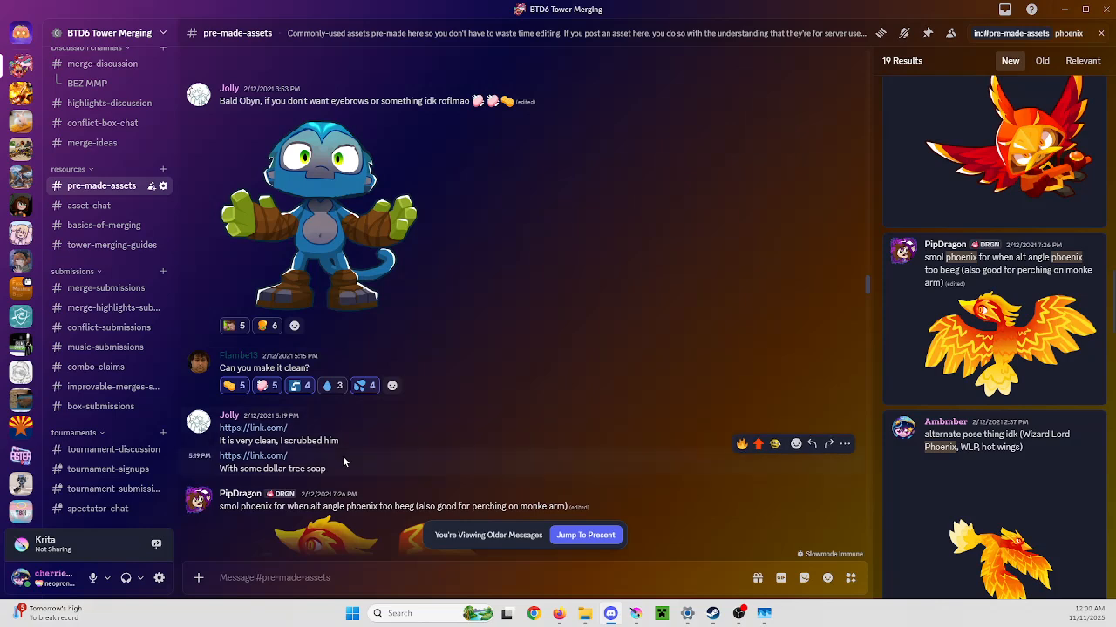
Look through the earlier asset posts around the alternate-pose phoenix and the jet engine, reading their search tags
scroll(428, 329, up, 5)
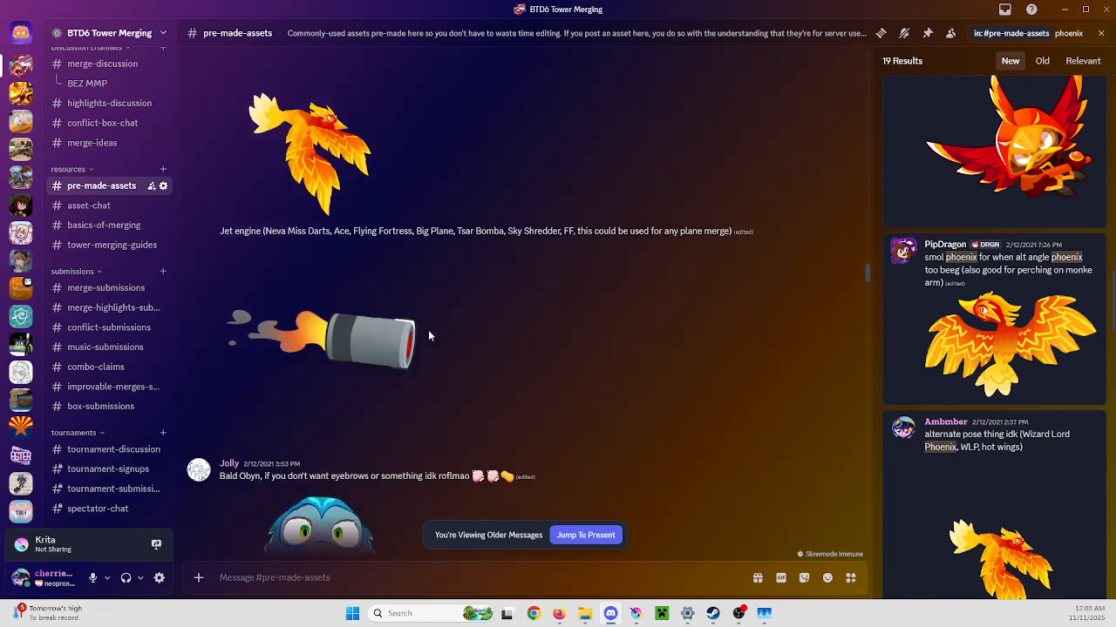
scroll(439, 386, up, 4)
scroll(439, 386, down, 3)
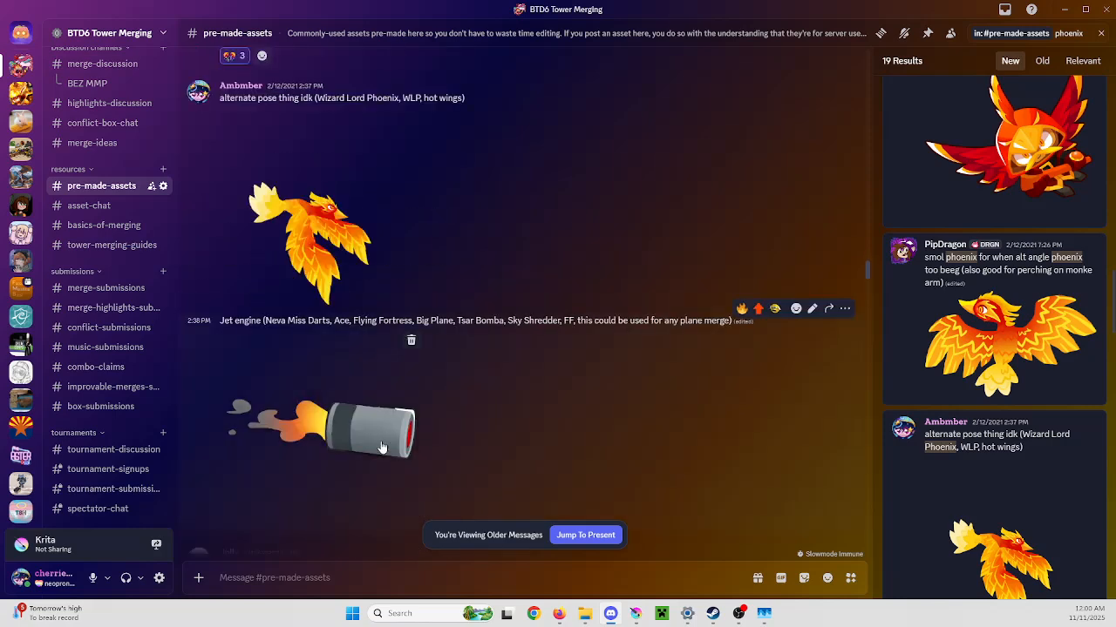
scroll(383, 446, up, 3)
scroll(358, 325, down, 5)
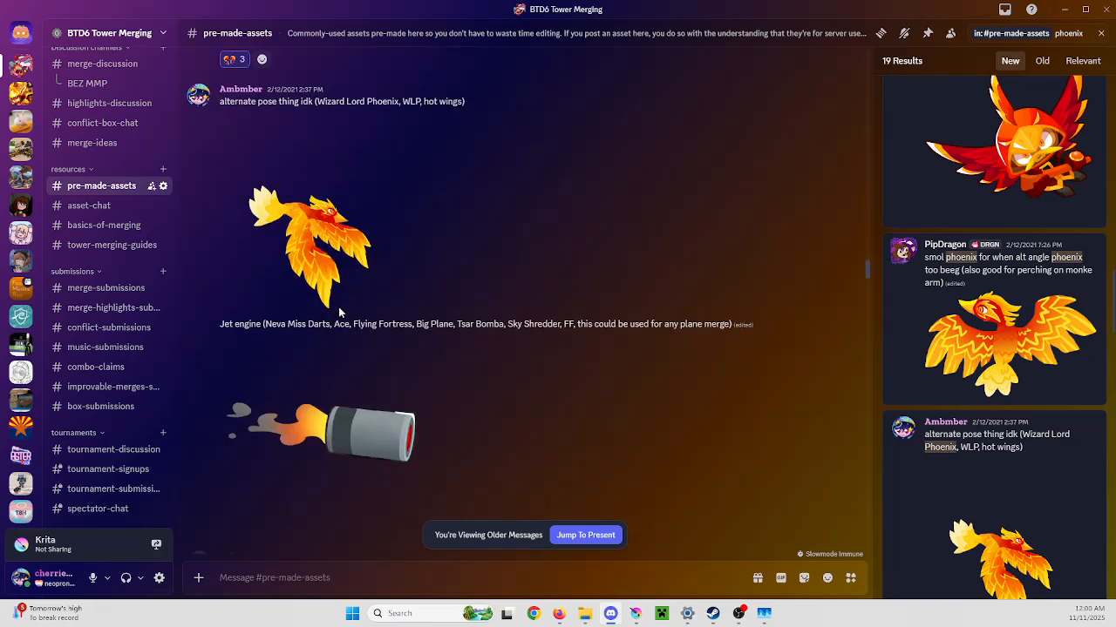
scroll(436, 249, up, 3)
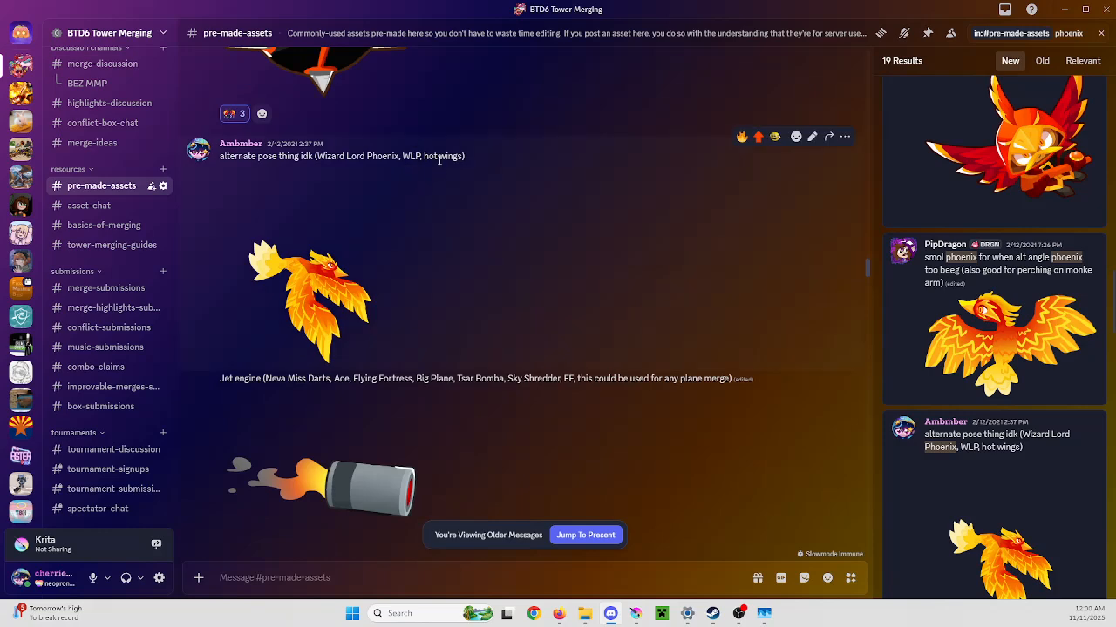
scroll(494, 253, down, 1)
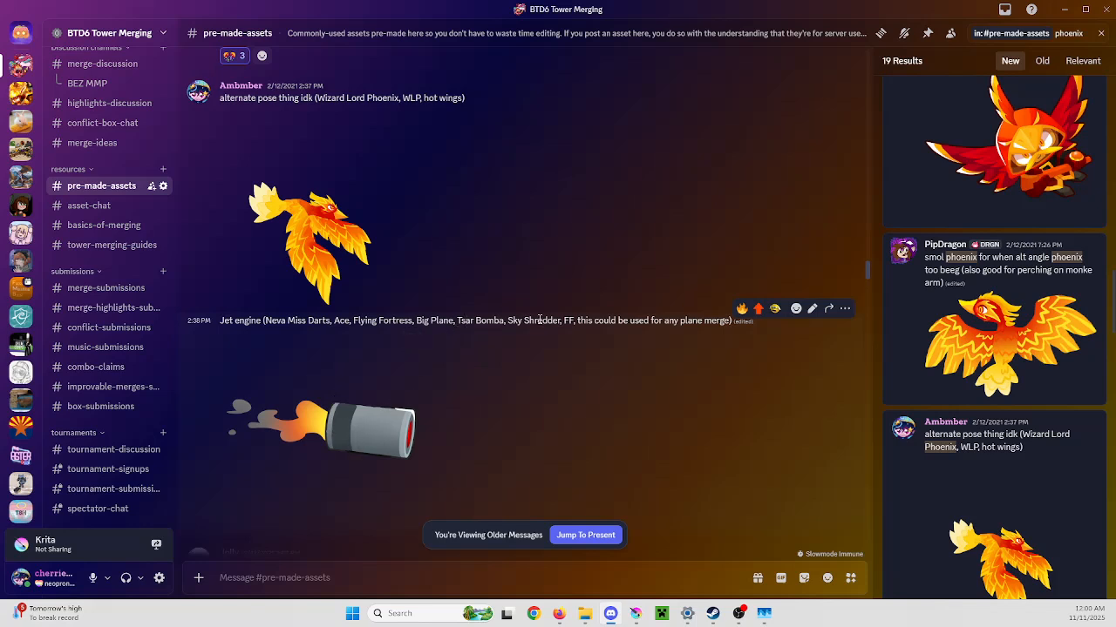
Inspect the jet engine asset image at enlarged size and close the preview
click(386, 440)
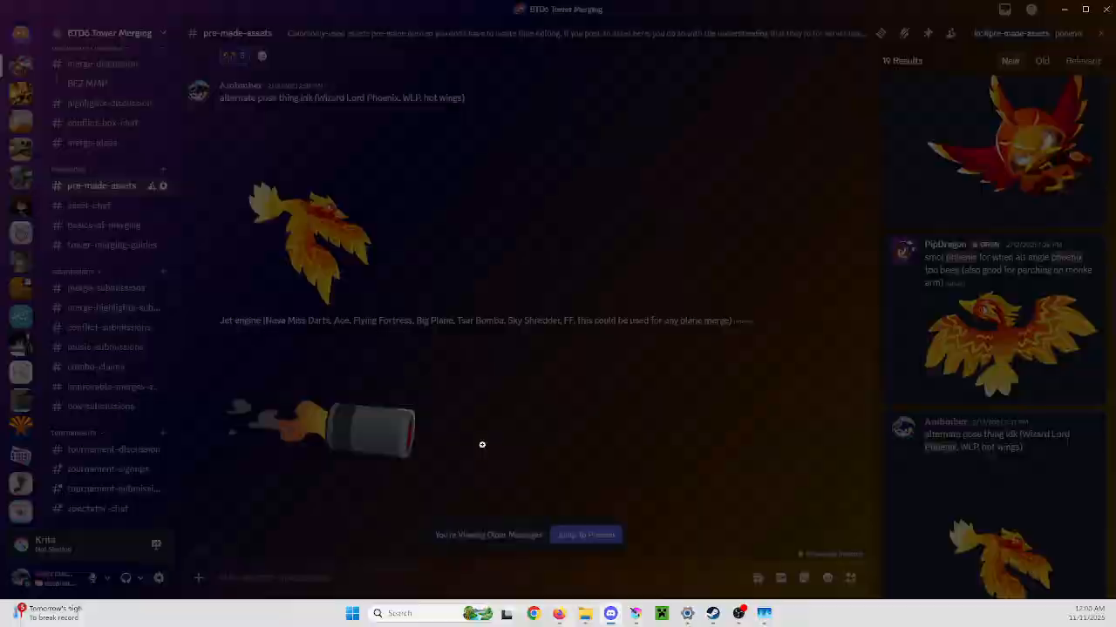
click(658, 459)
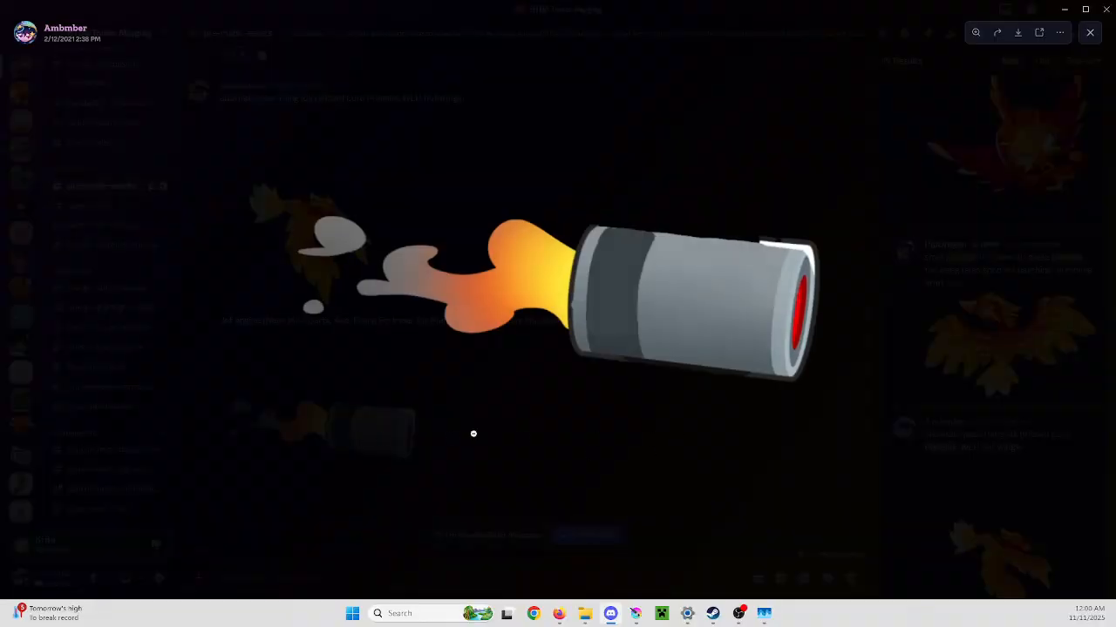
scroll(401, 351, up, 3)
click(403, 352)
click(659, 383)
Examine the older pre-made assets from the jet engine post back to the dart monkey head post of February 11, 2021
scroll(312, 346, up, 3)
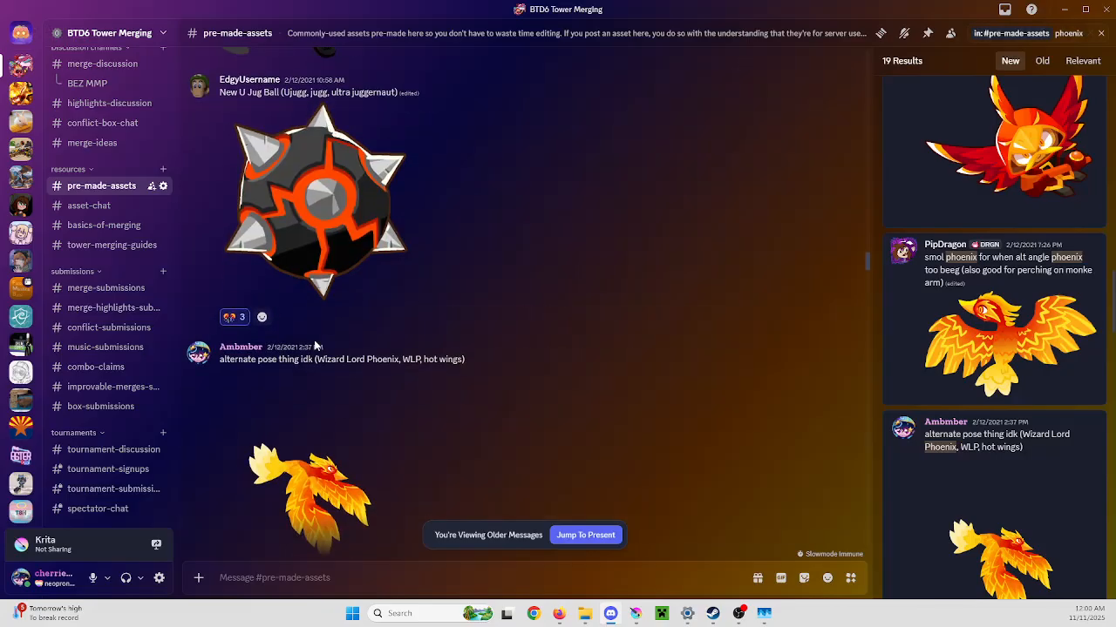
scroll(314, 340, down, 5)
scroll(317, 336, up, 3)
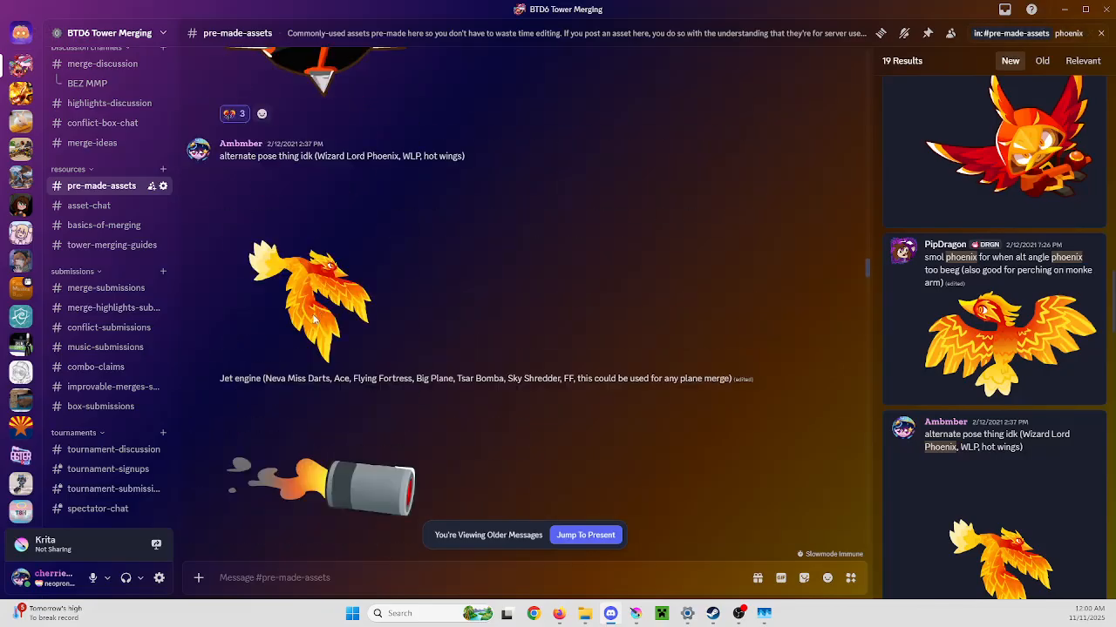
scroll(376, 373, up, 5)
scroll(434, 336, up, 10)
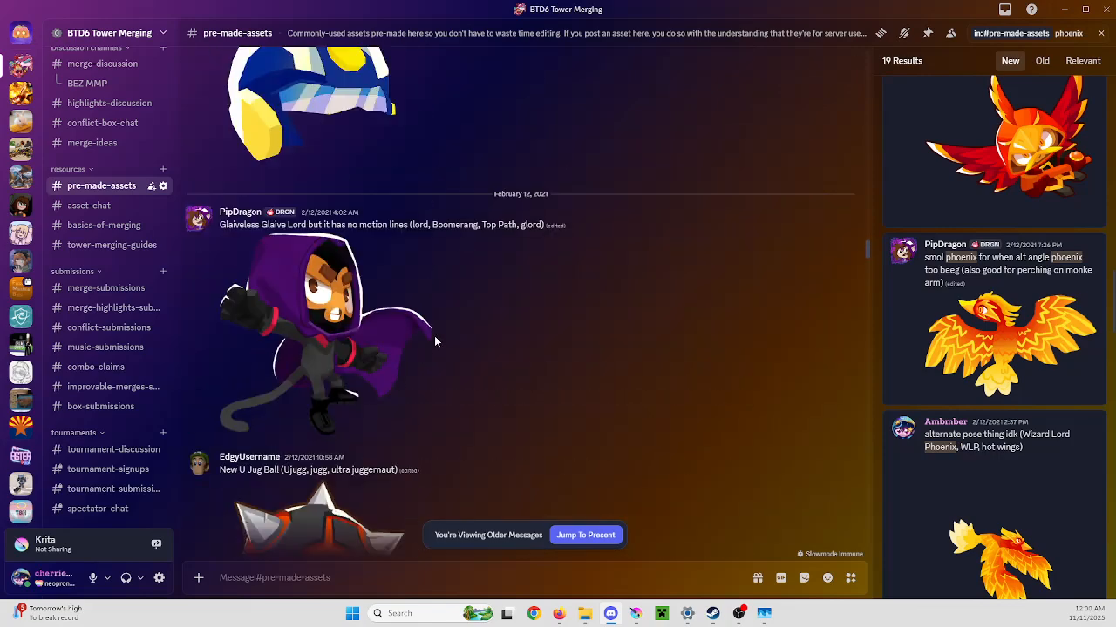
scroll(438, 288, down, 5)
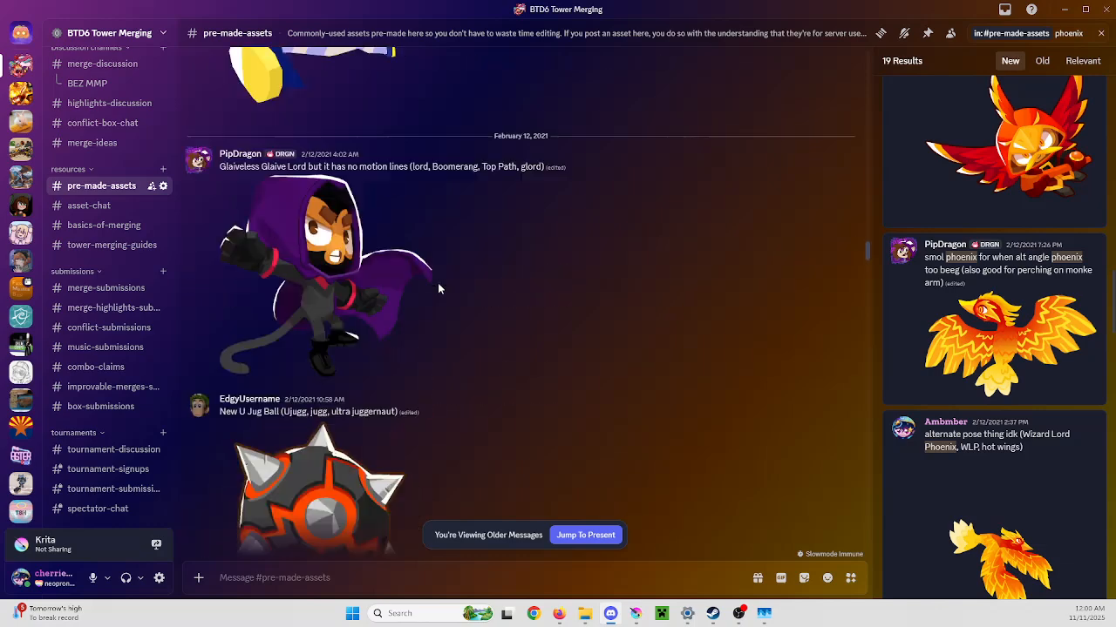
scroll(465, 257, up, 7)
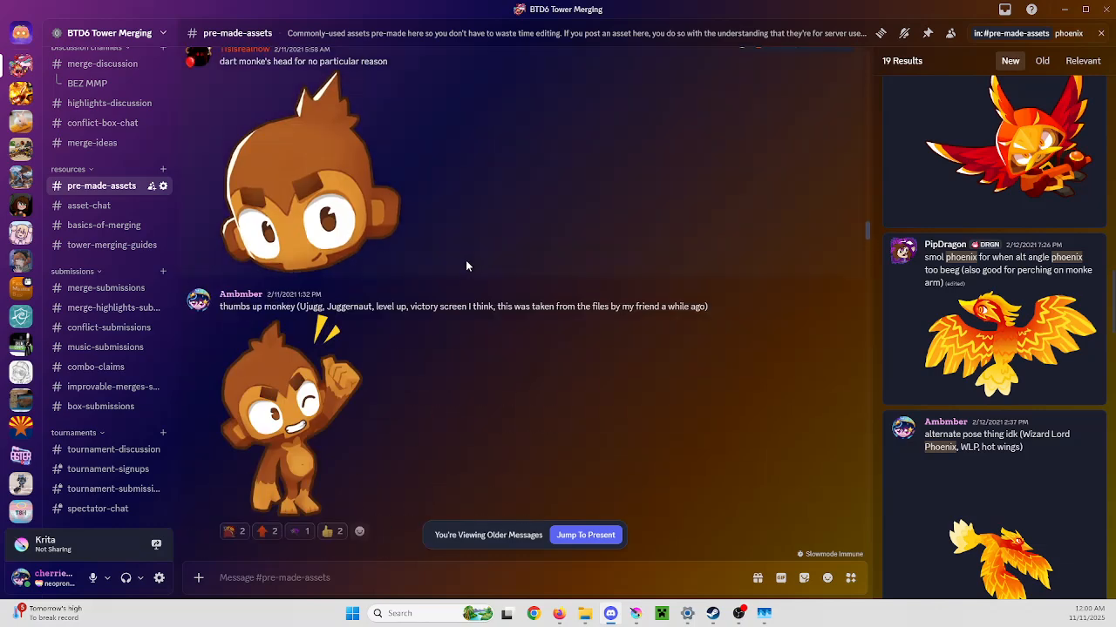
scroll(466, 260, up, 4)
scroll(465, 258, down, 2)
scroll(331, 353, down, 2)
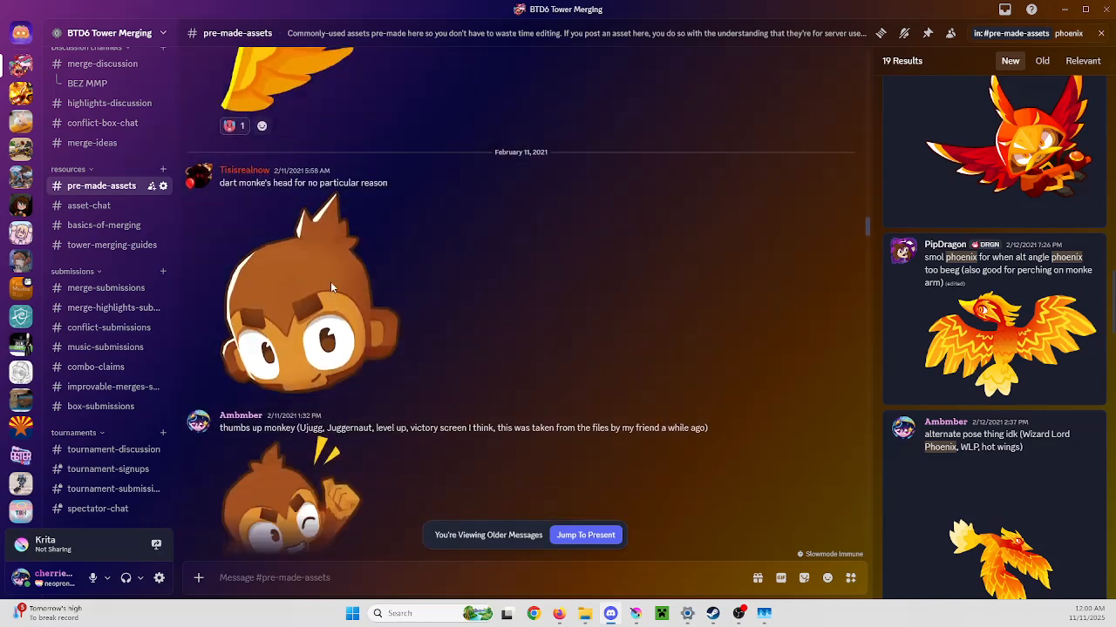
scroll(395, 294, down, 1)
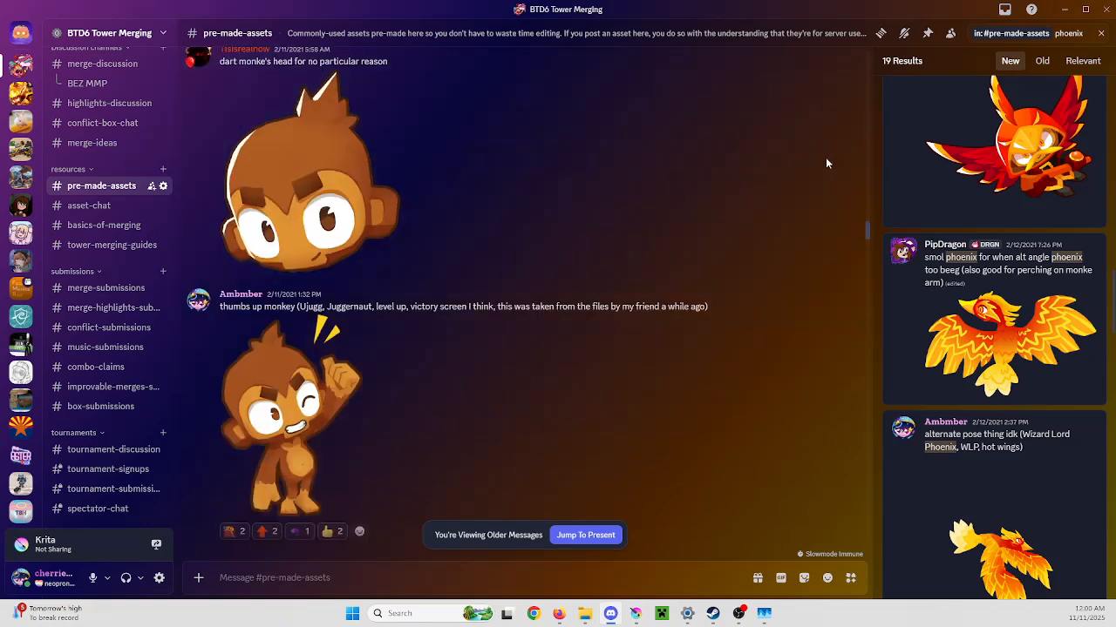
React to the "dart monke's head for no particular reason" post with the purple down arrow emoji found by searching "down"
scroll(761, 174, up, 2)
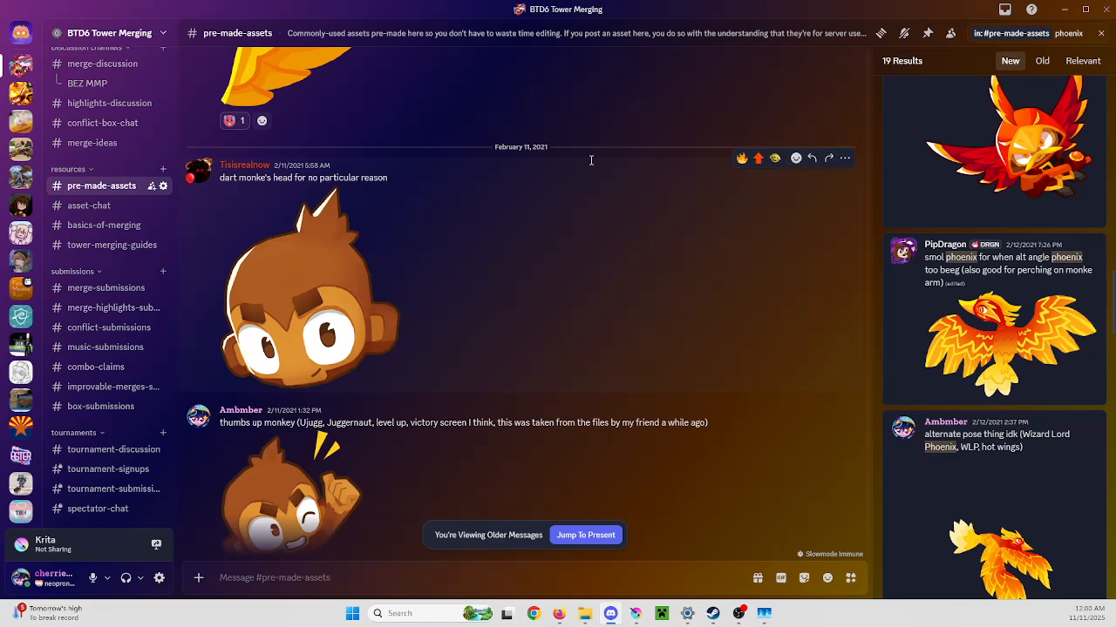
click(795, 158)
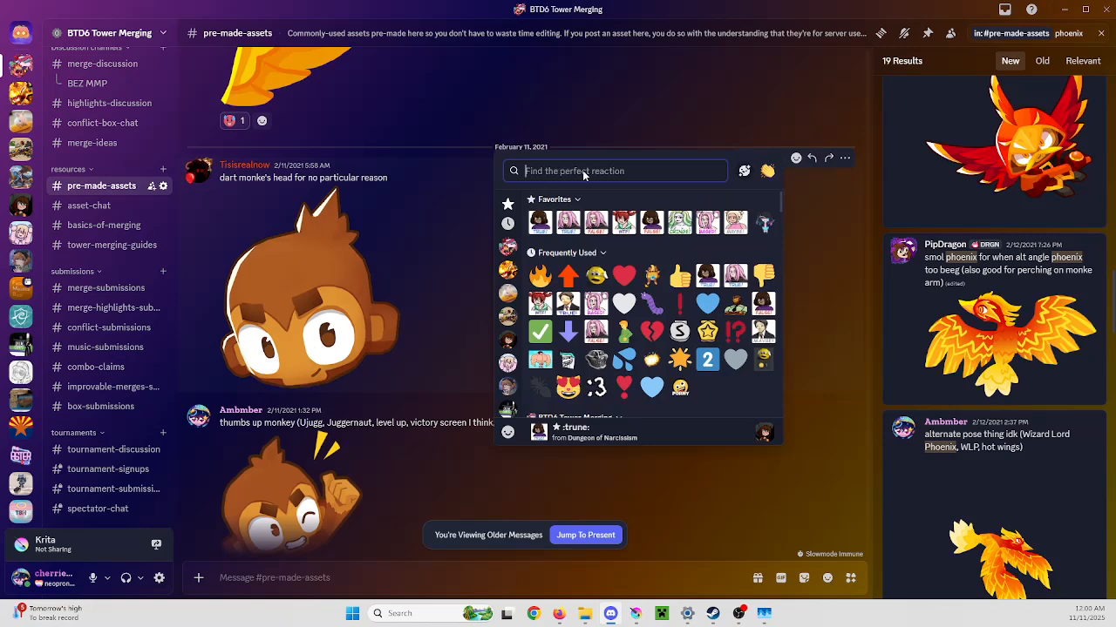
text(down)
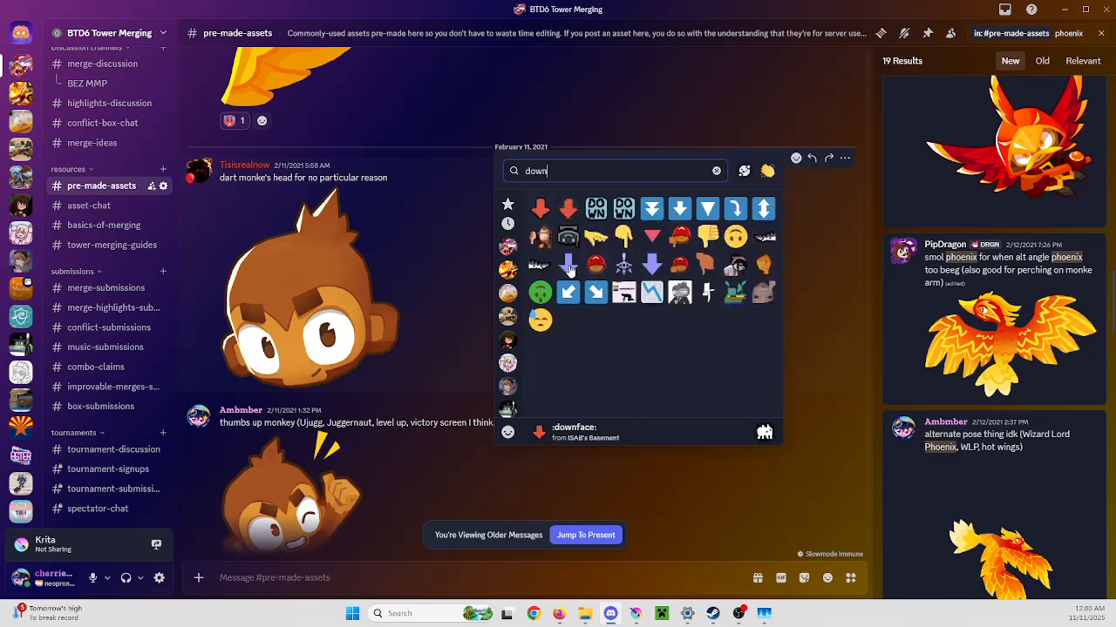
key(Return)
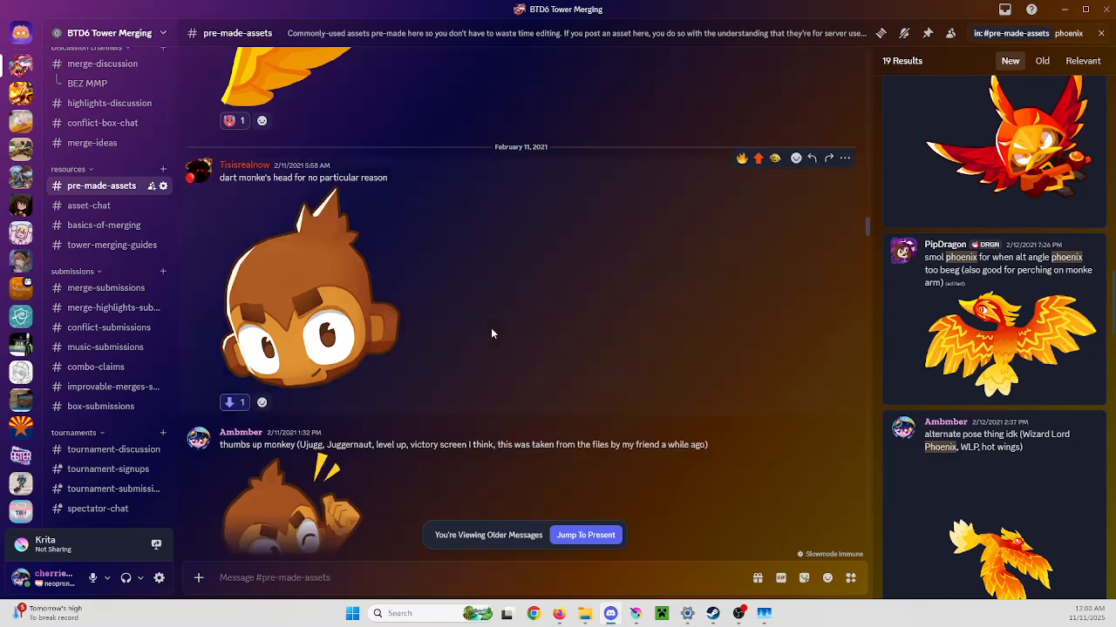
scroll(491, 327, up, 1)
scroll(491, 319, up, 3)
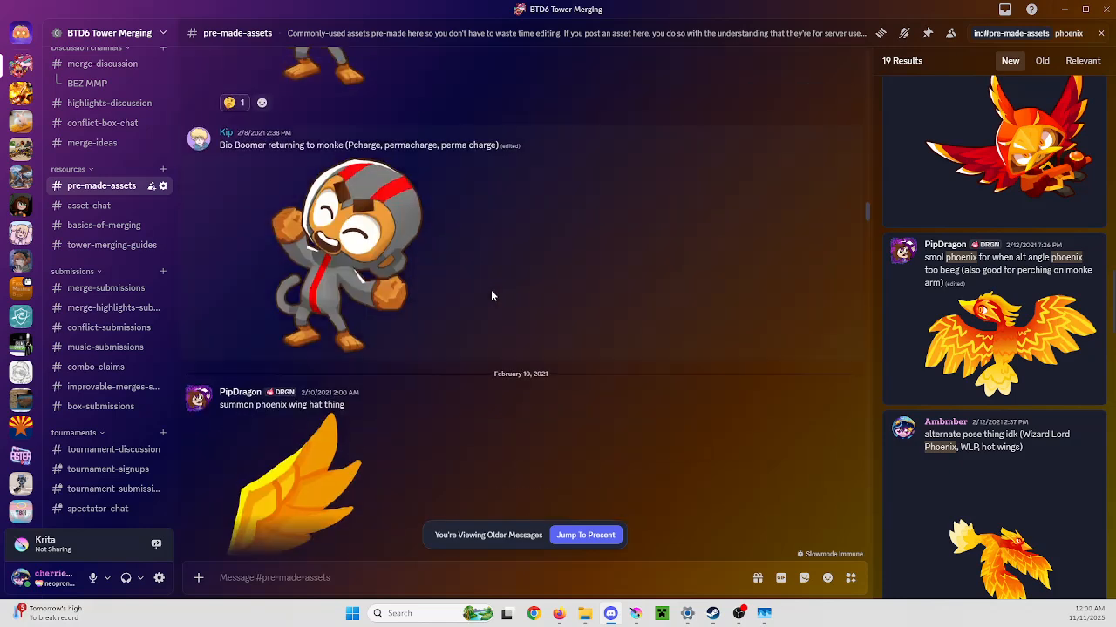
Look over the pre-made asset posts from the Bio Boomer monkey to the thumbs up monkey, including the reactions on the summon phoenix wing hat
scroll(491, 295, down, 2)
scroll(490, 296, up, 3)
scroll(302, 371, down, 2)
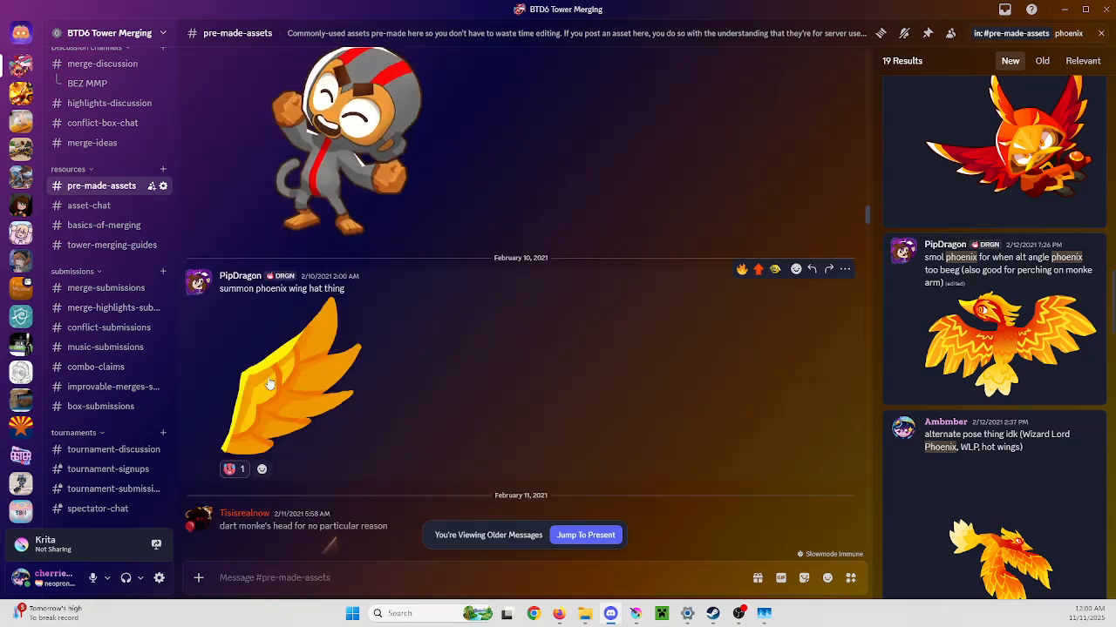
scroll(292, 364, up, 3)
scroll(237, 411, down, 4)
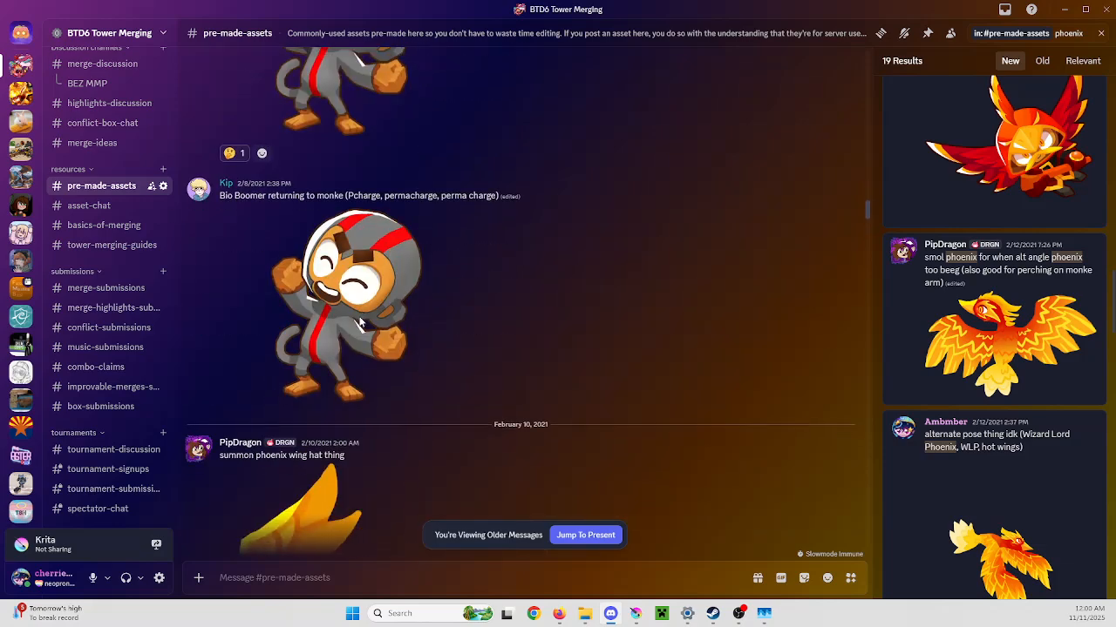
mouse_move(237, 410)
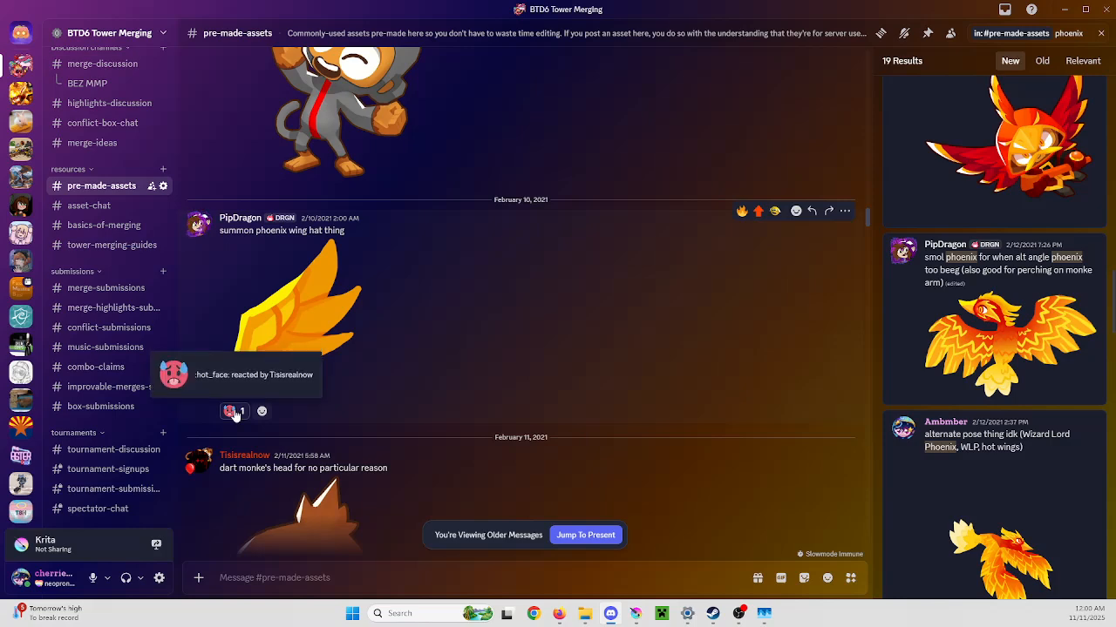
scroll(525, 305, down, 5)
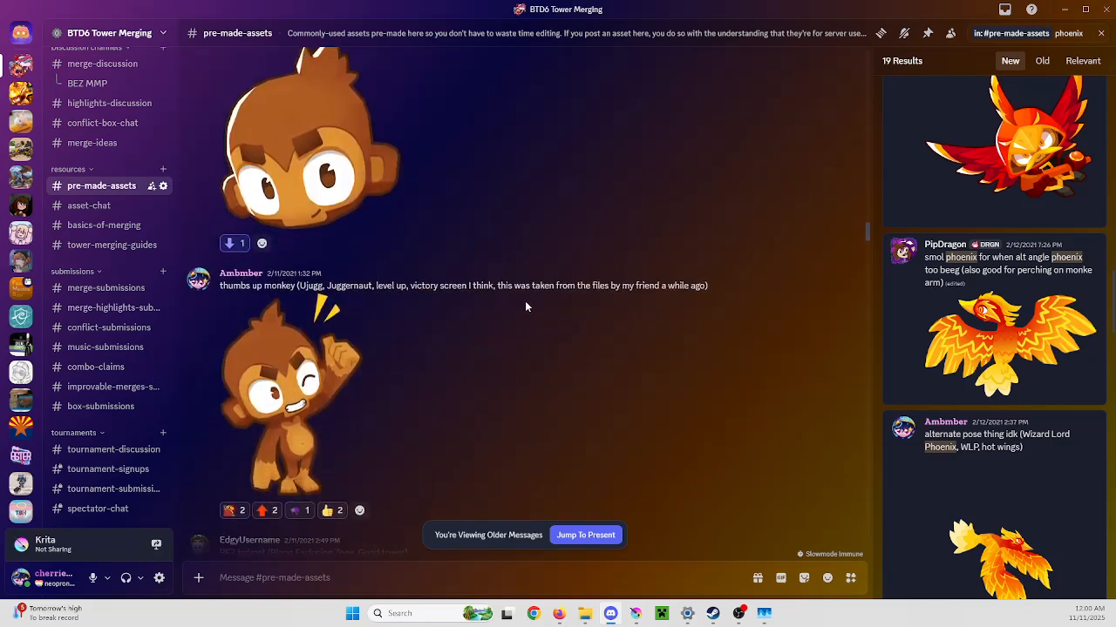
scroll(525, 305, up, 2)
scroll(525, 316, down, 3)
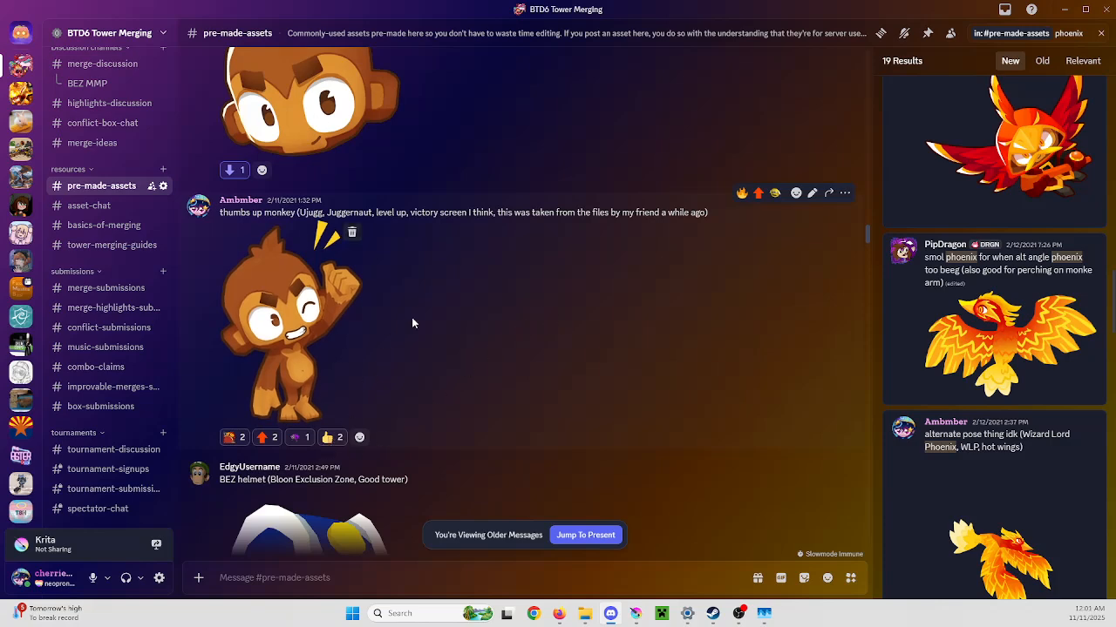
scroll(412, 316, up, 2)
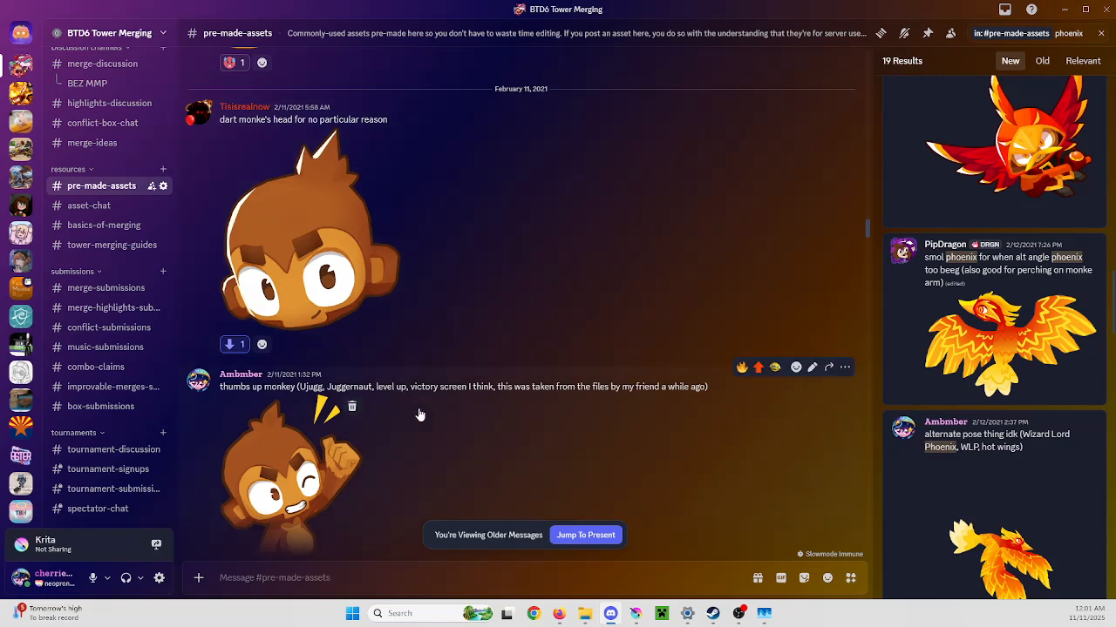
scroll(235, 441, down, 1)
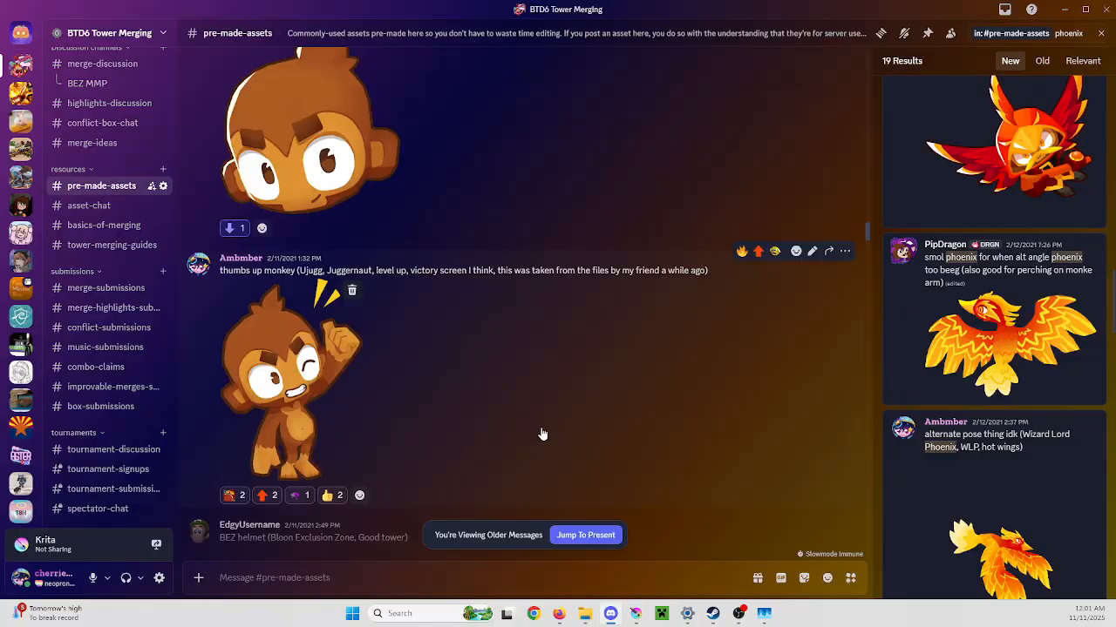
Compare the thumbs up monkey and dart monkey head assets by viewing each image enlarged, closing each preview
click(336, 438)
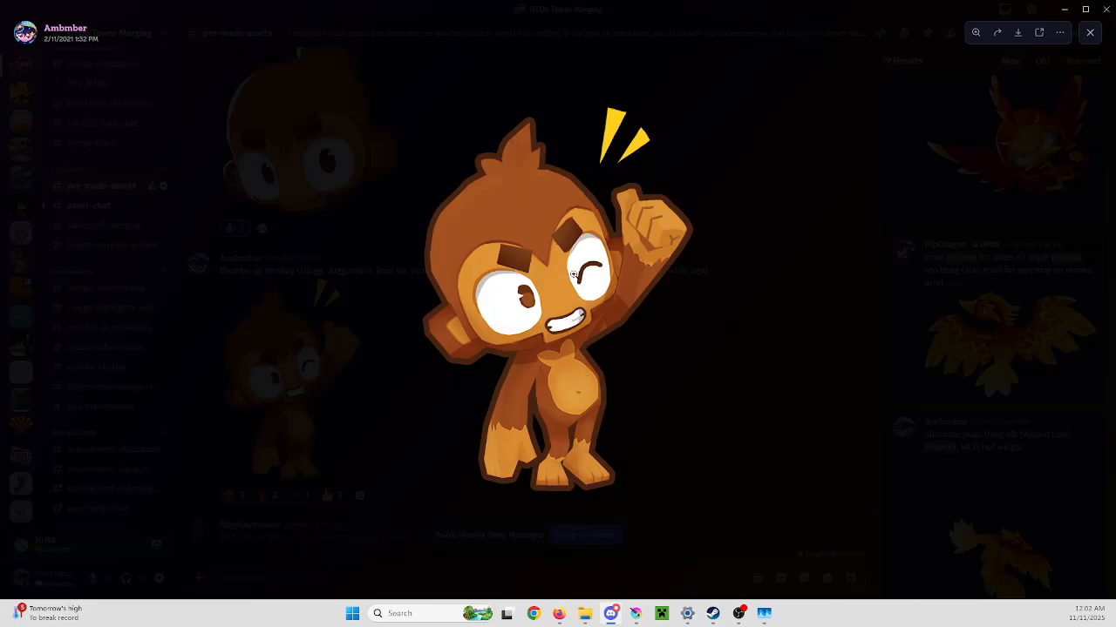
click(335, 251)
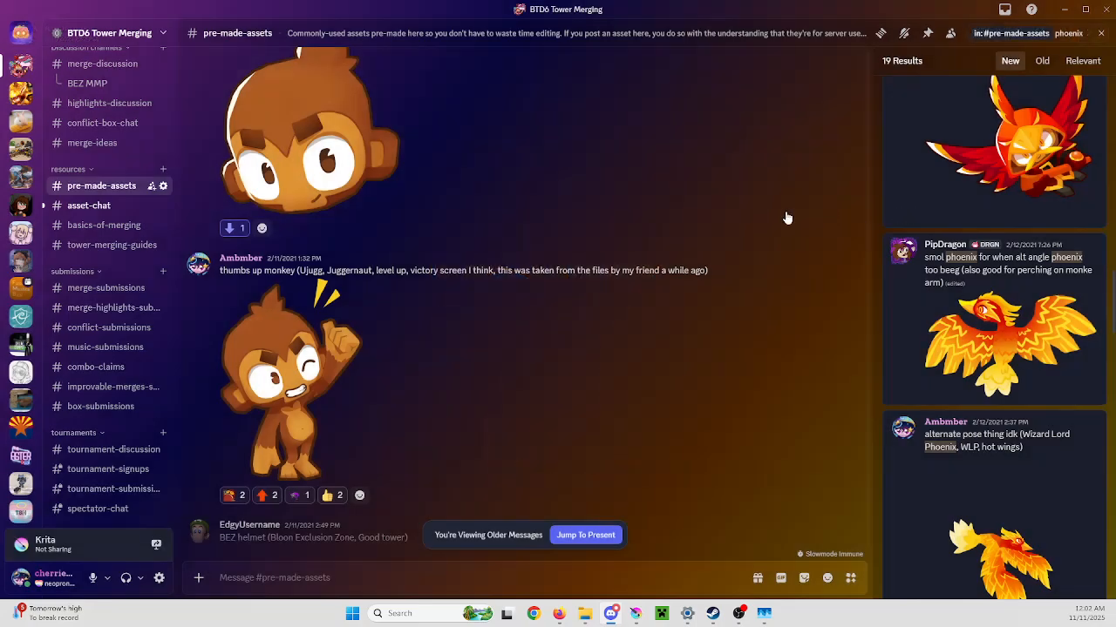
click(336, 139)
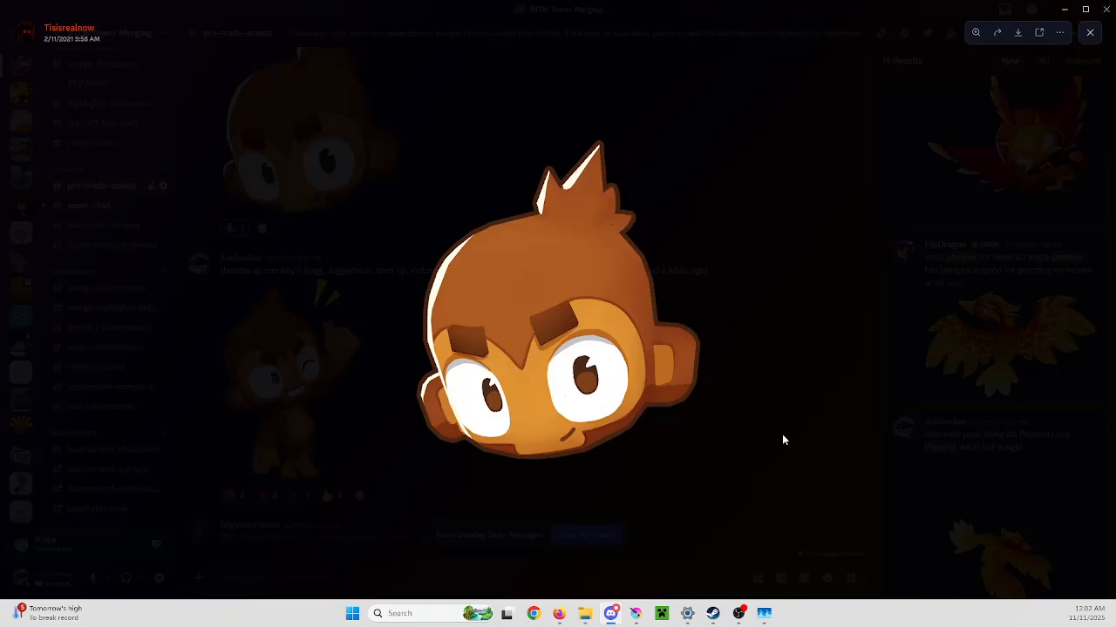
click(297, 440)
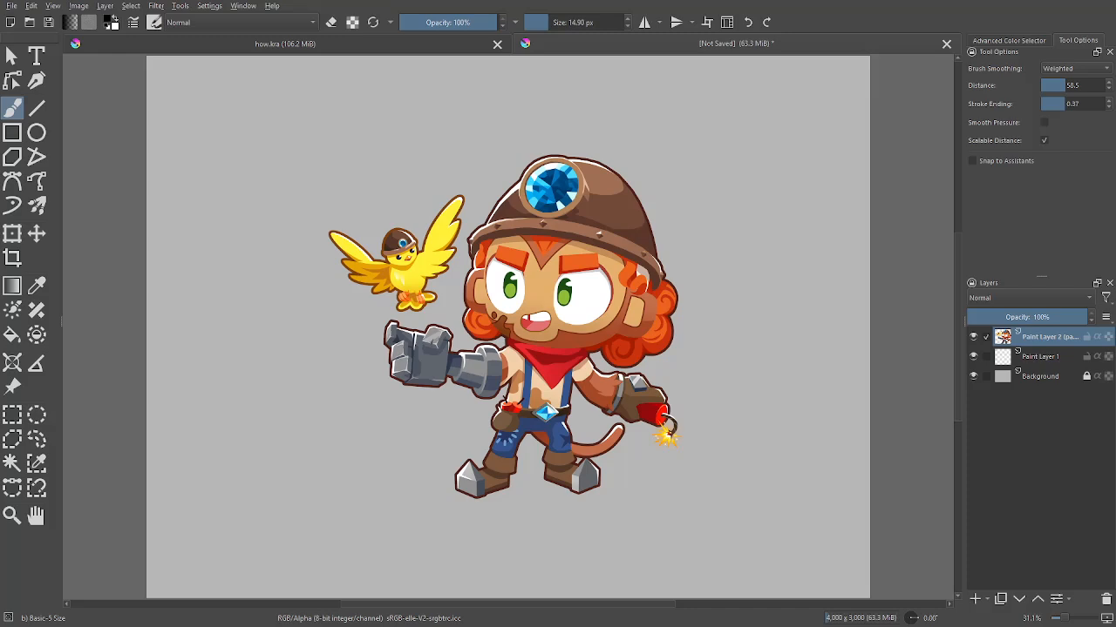
Switch to Discord and answer the downvote question in asset-chat with "because you genuinely should never use a 000 dart head in your edits"
key(alt+Tab)
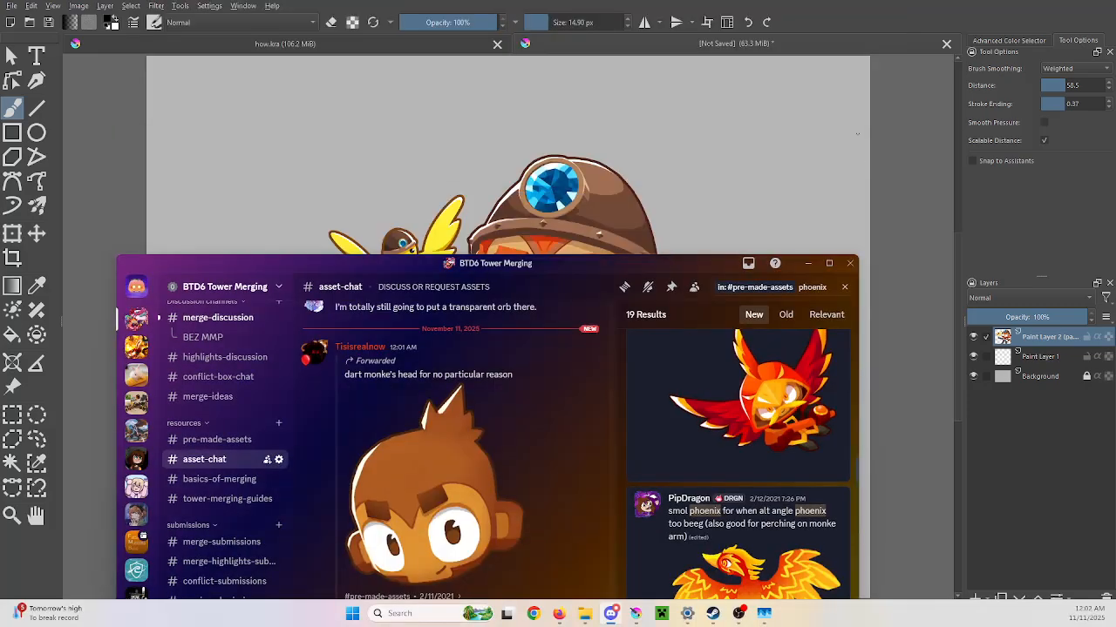
click(828, 264)
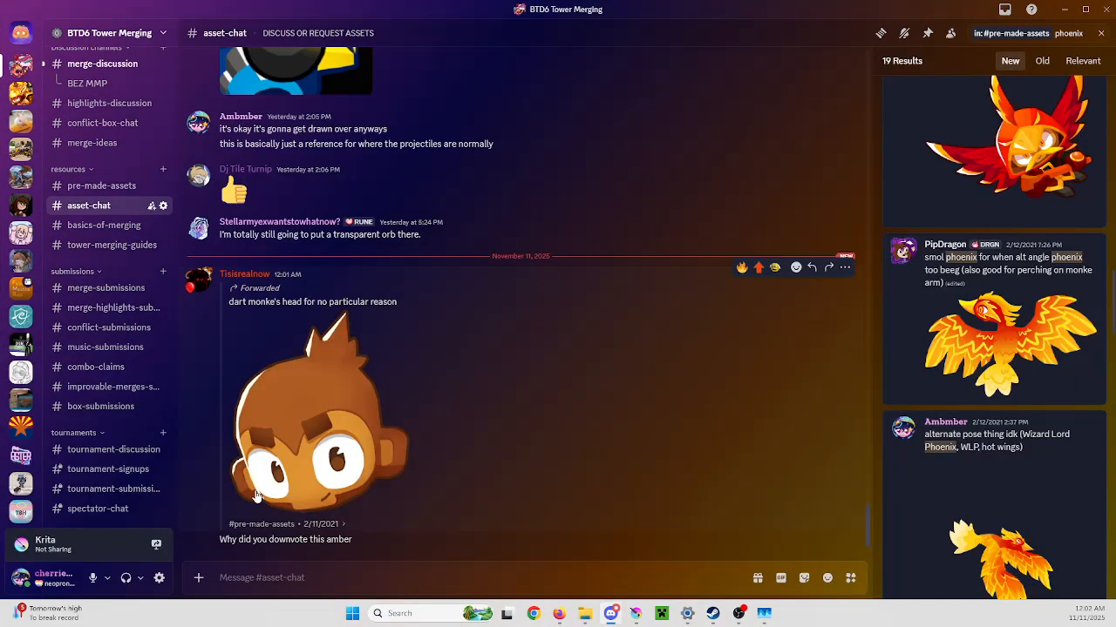
click(352, 579)
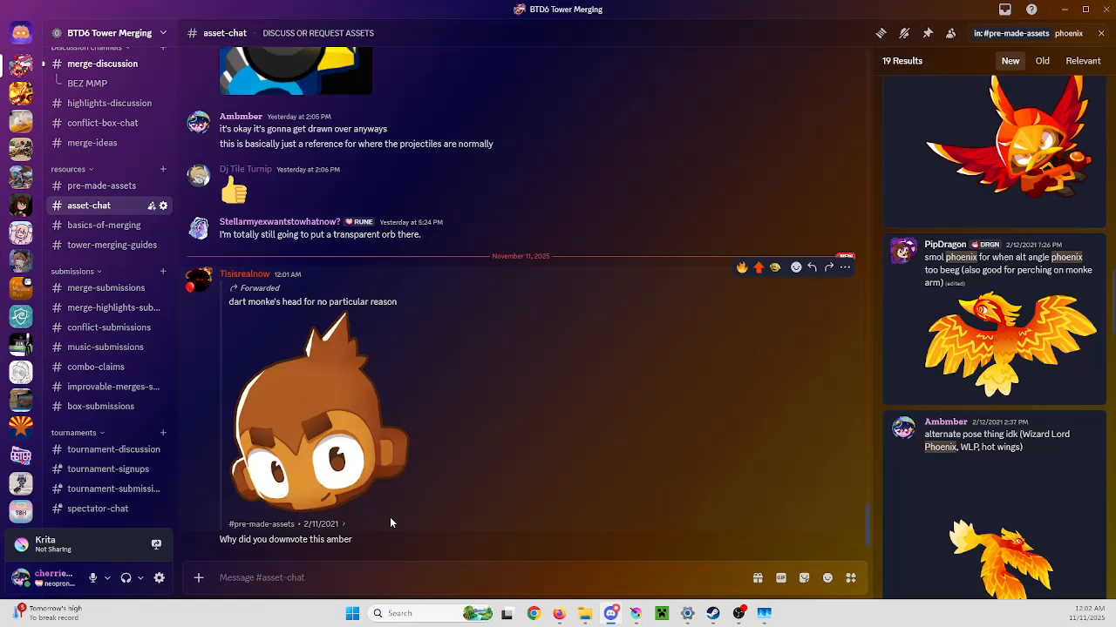
text(because)
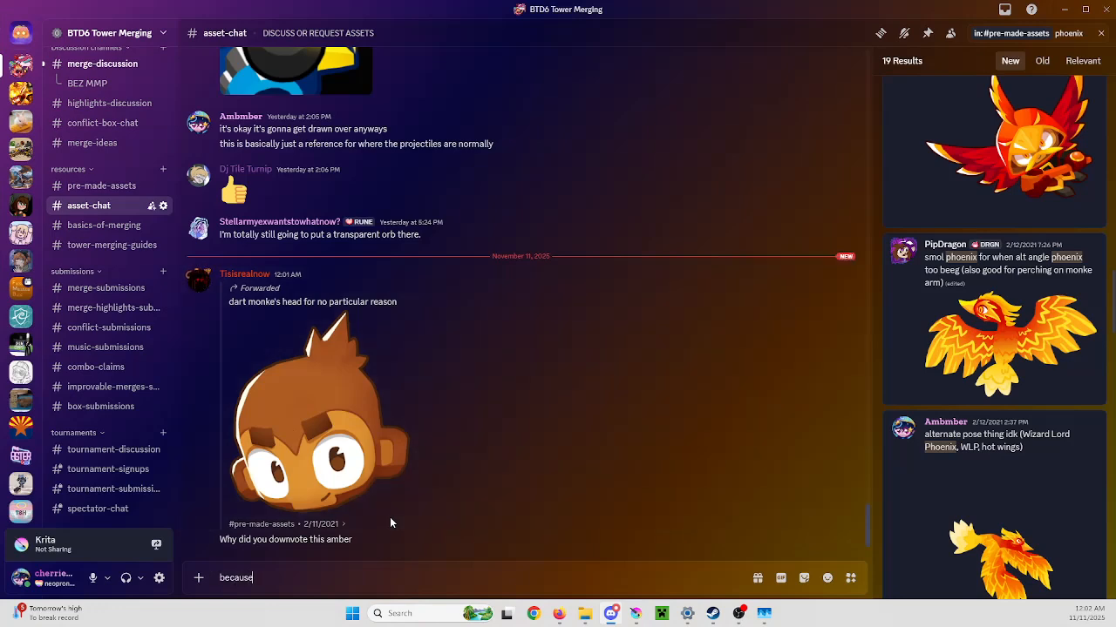
text( you genuinely sh)
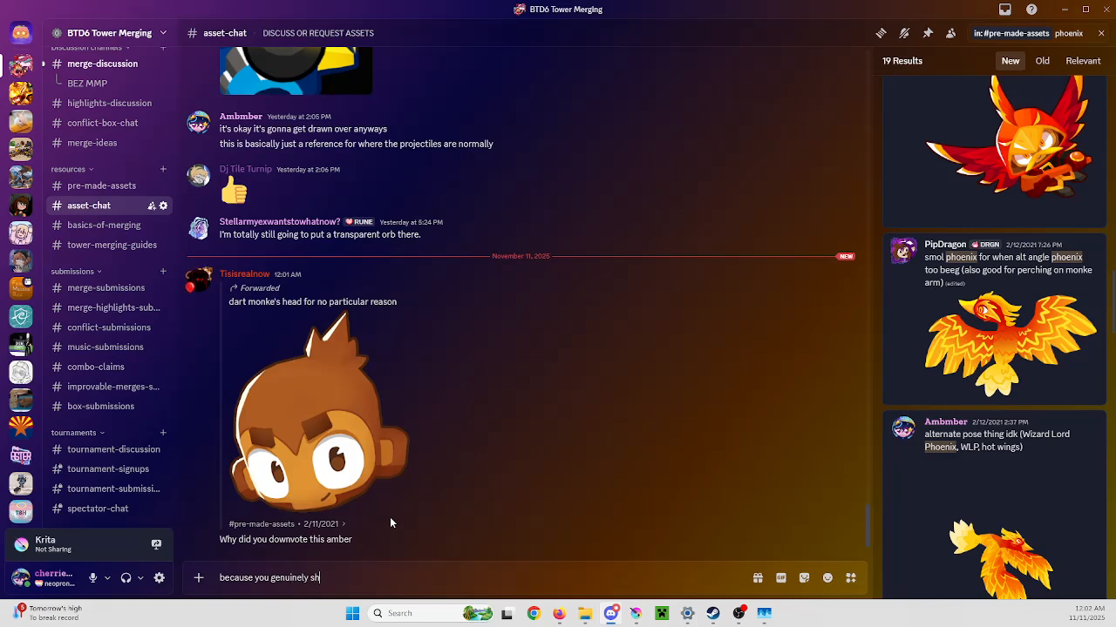
text(ould never use a 000 dart head)
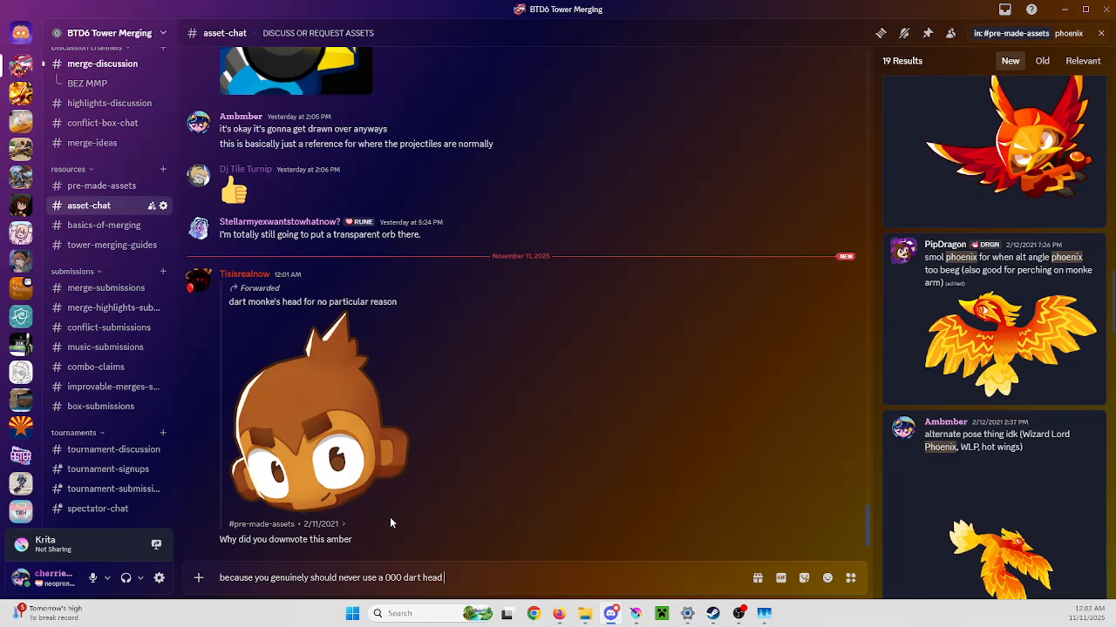
text( in your edits)
key(Return)
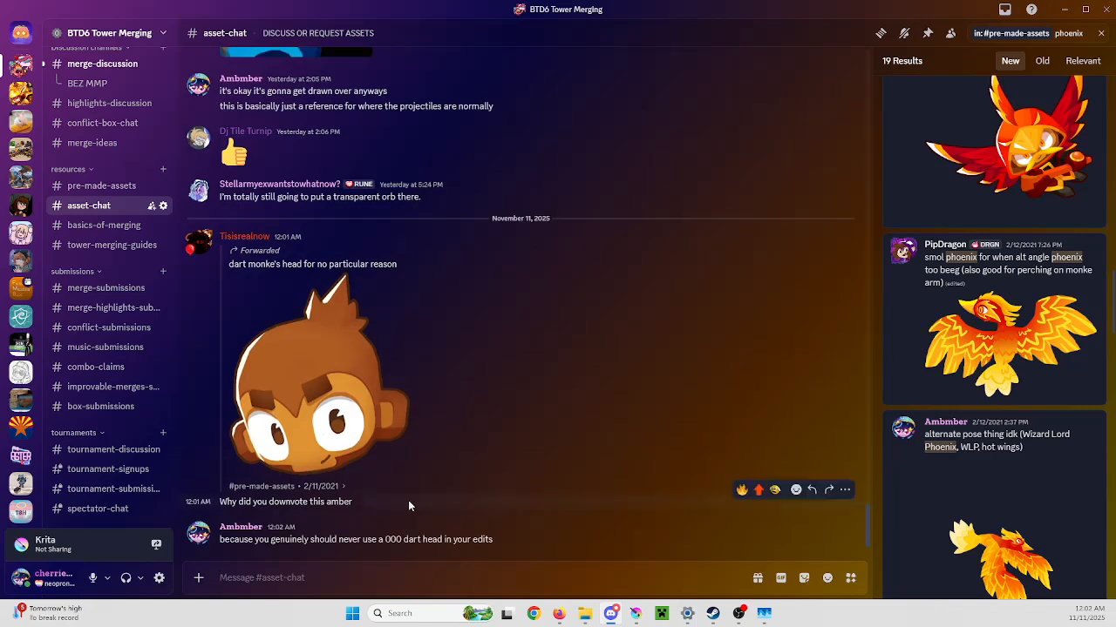
Send the follow-up message "it doesn't look like a monkey head it looks like the 000 dart head" in asset-chat
text(it doesn't loo)
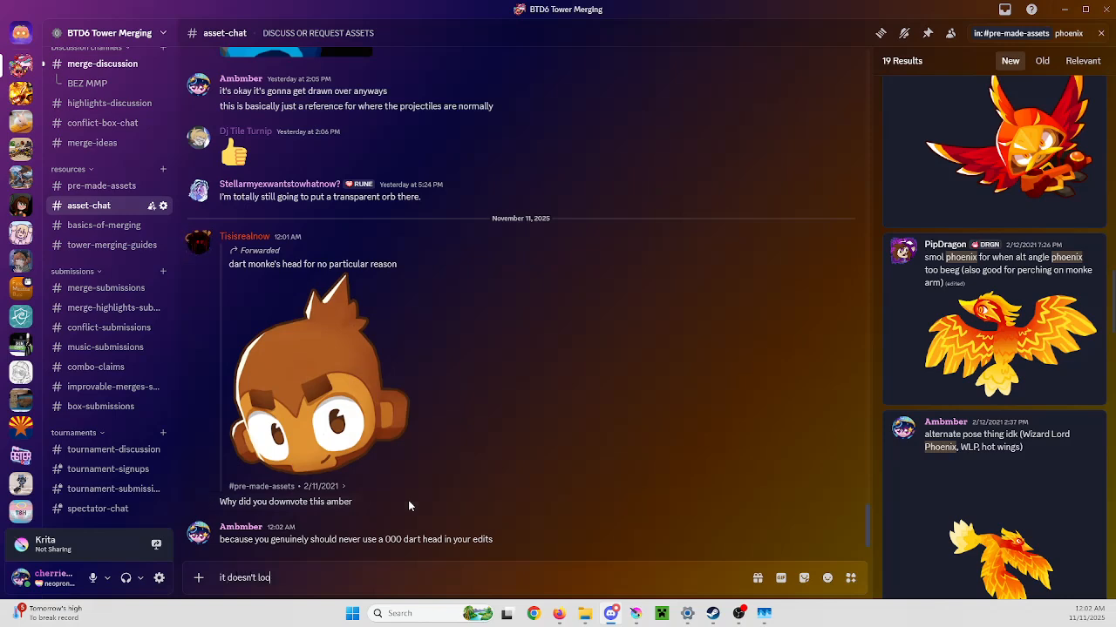
text(k like a monkey head it loo)
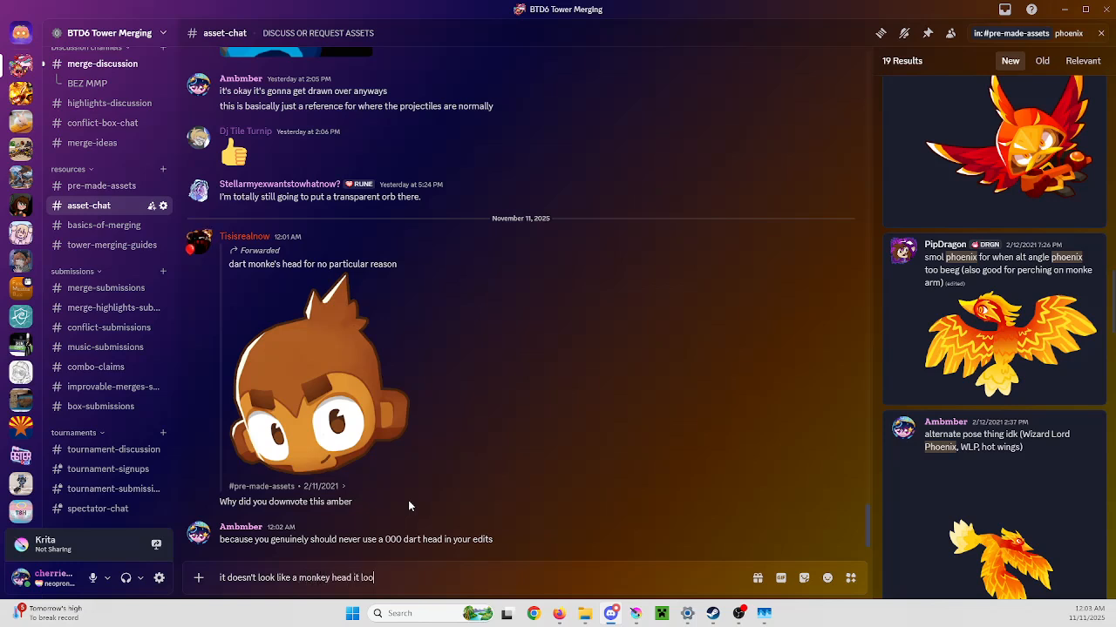
text(ks like the 000 dart head)
key(Return)
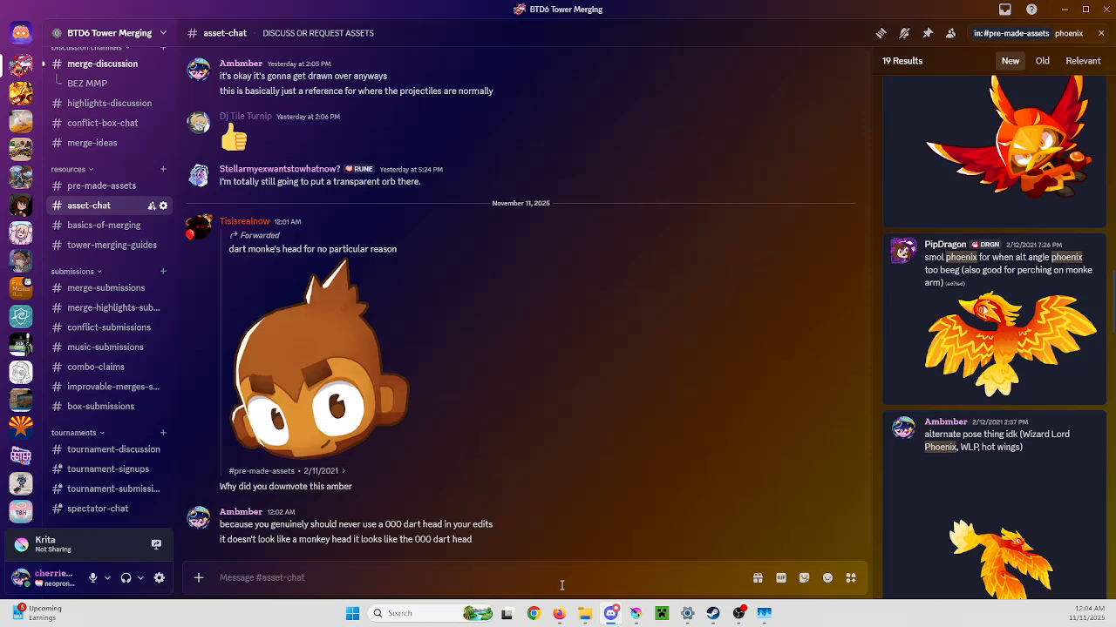
Send "it's like trying to use an image of a regular guy and picking a photo of abraham lincoln" in asset-chat
text(it's like trying toi)
key(BackSpace)
key(BackSpace)
key(BackSpace)
key(BackSpace)
text(to use an image of)
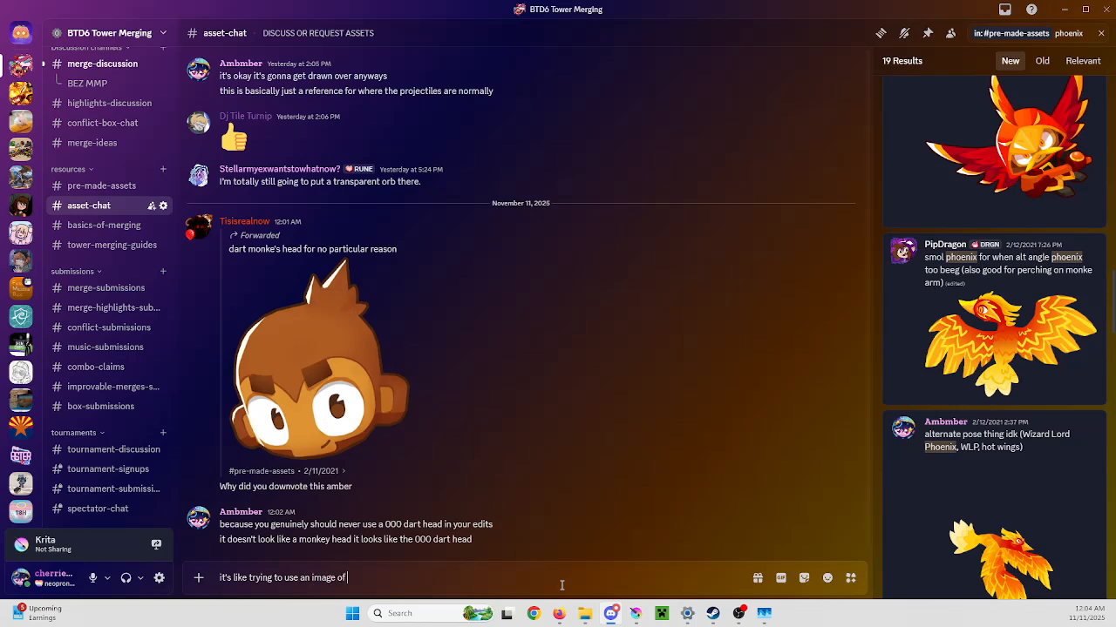
text( a regular guy and picking)
text(a photo of a)
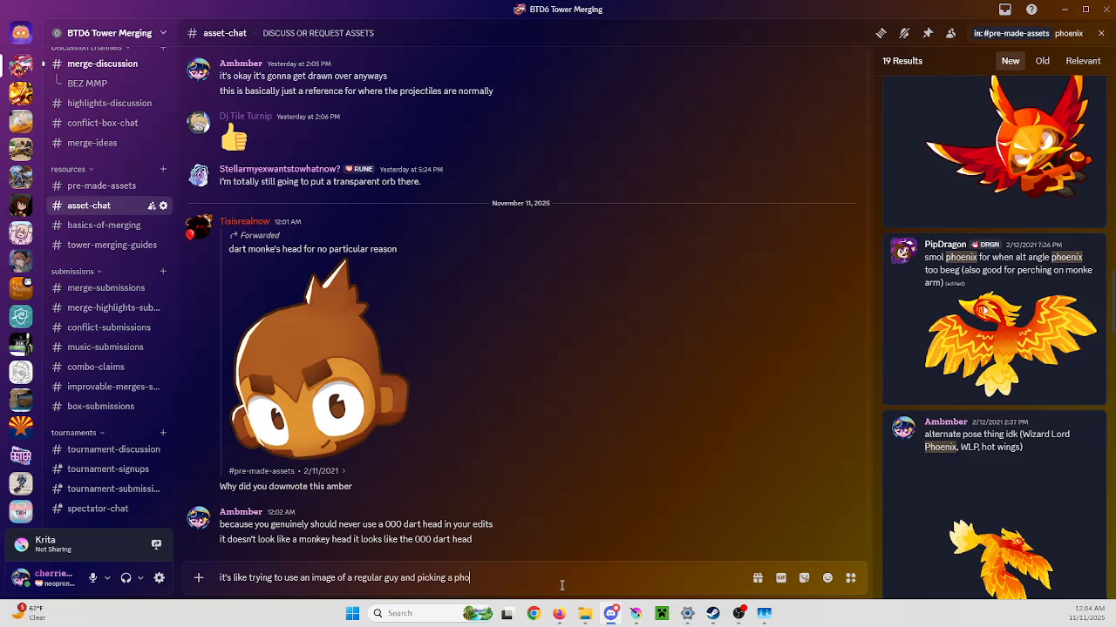
text(braham lincoln)
key(Return)
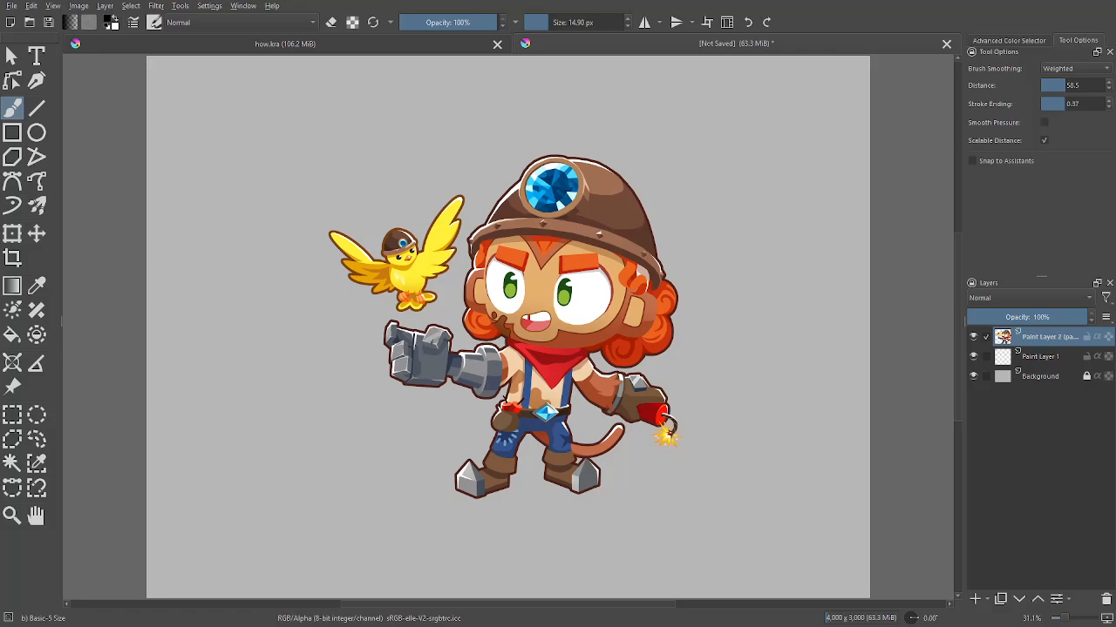
Switch to Discord and reply in merge-discussion to the question about merging with the messages "nope" and "teehee"
key(alt+Tab)
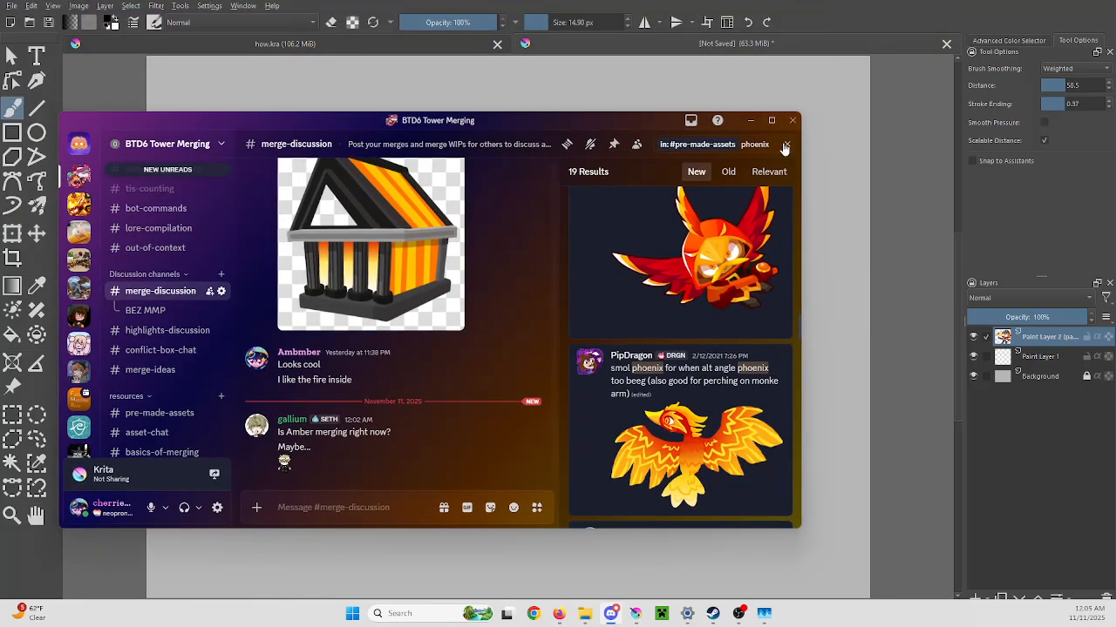
click(771, 120)
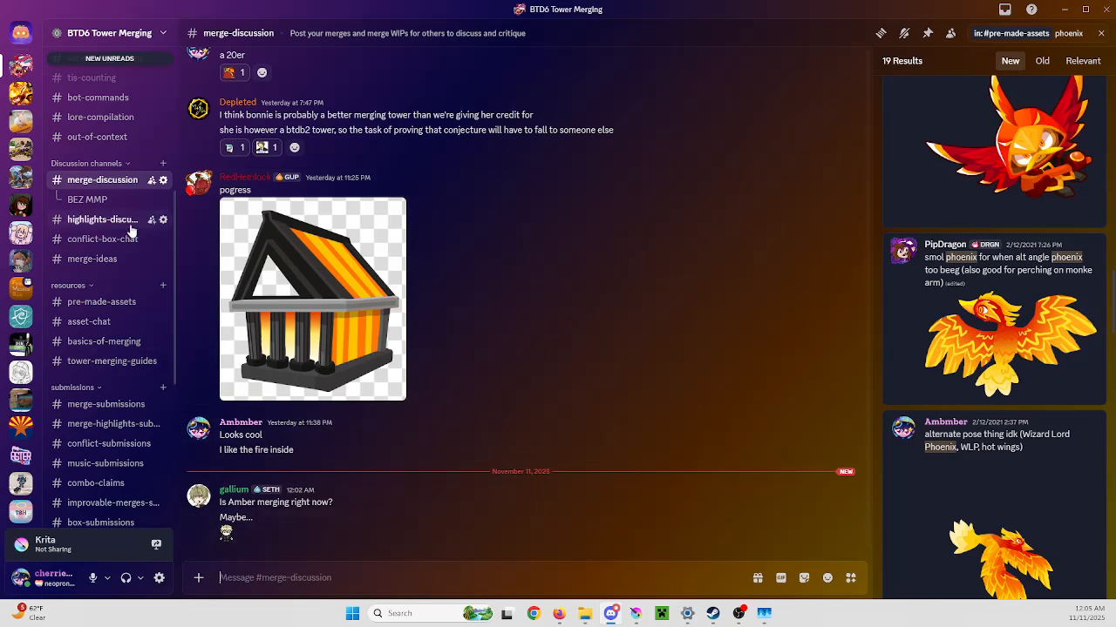
text(nope)
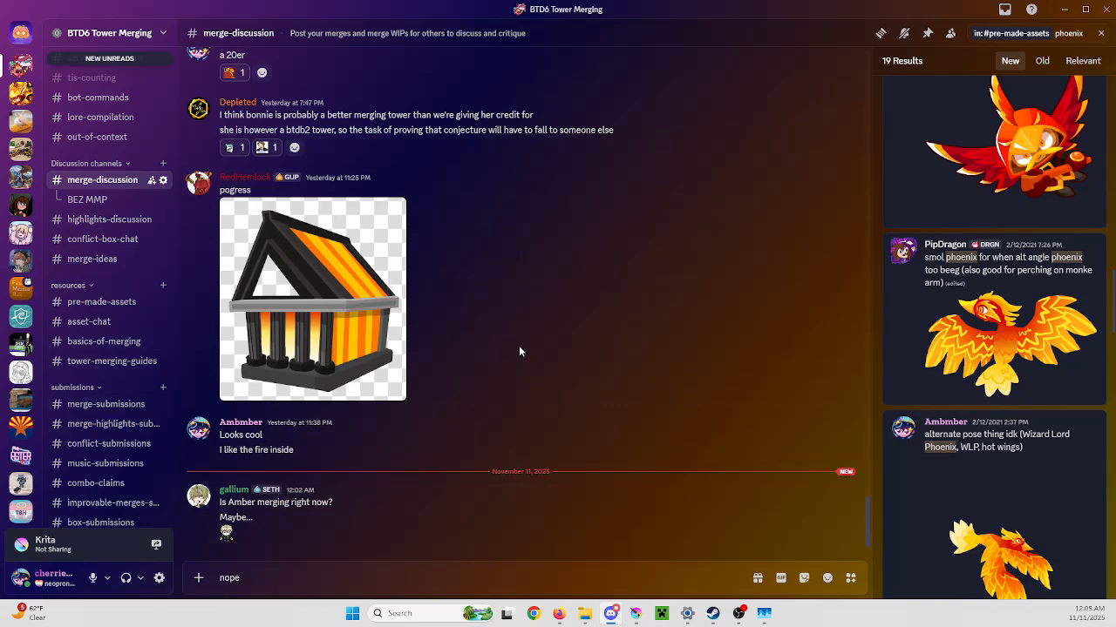
key(Return)
text(teeh)
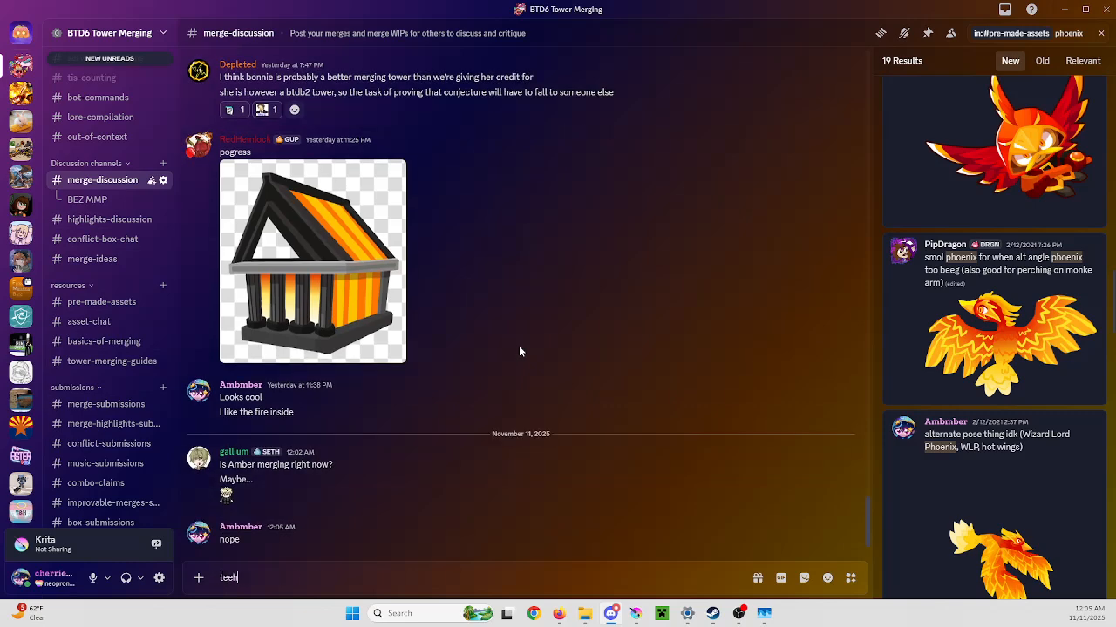
text(ee)
key(Return)
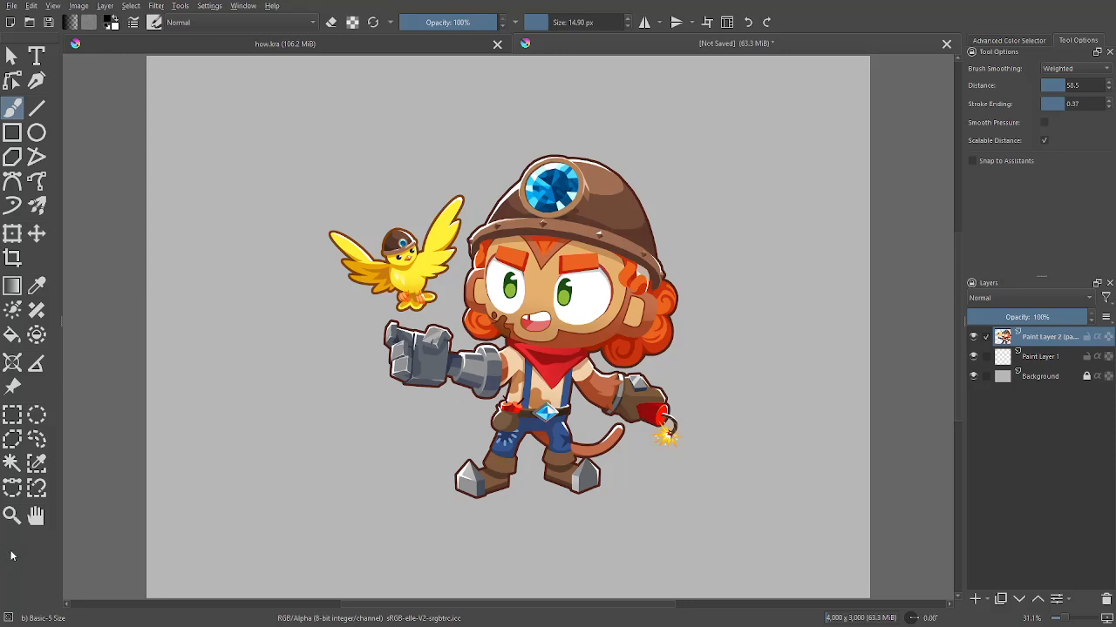
Paste the copied phoenix into the Krita Bonnie document as a new layer and move it to the upper-left side of the yellow bird
key(ctrl+v)
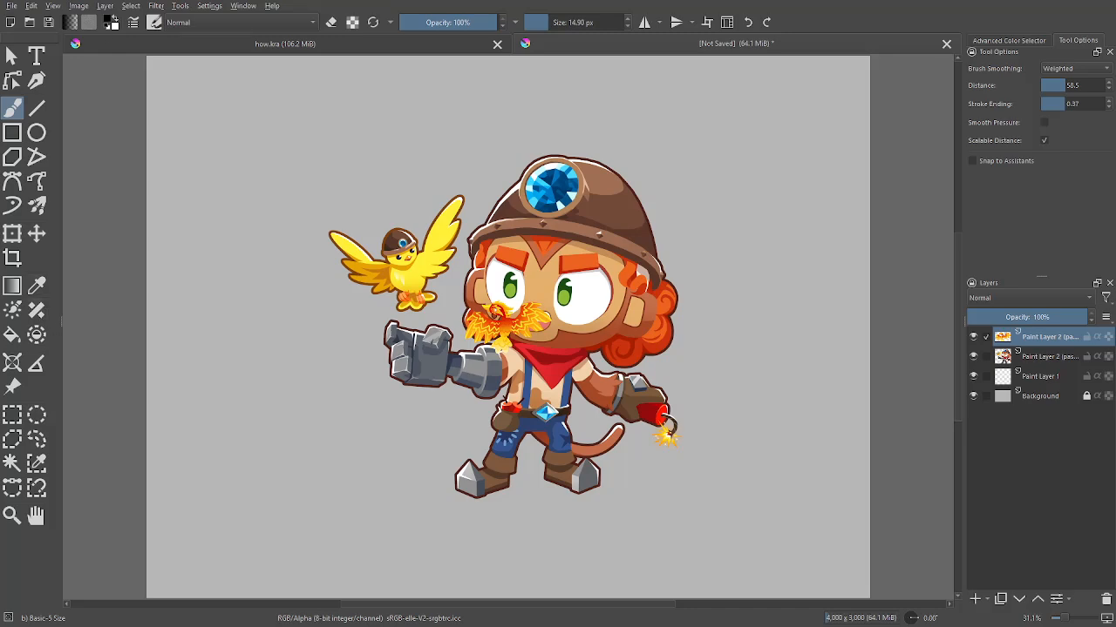
click(36, 234)
mouse_move(667, 428)
mouse_down()
mouse_move(492, 301)
mouse_move(542, 351)
mouse_move(489, 331)
mouse_up()
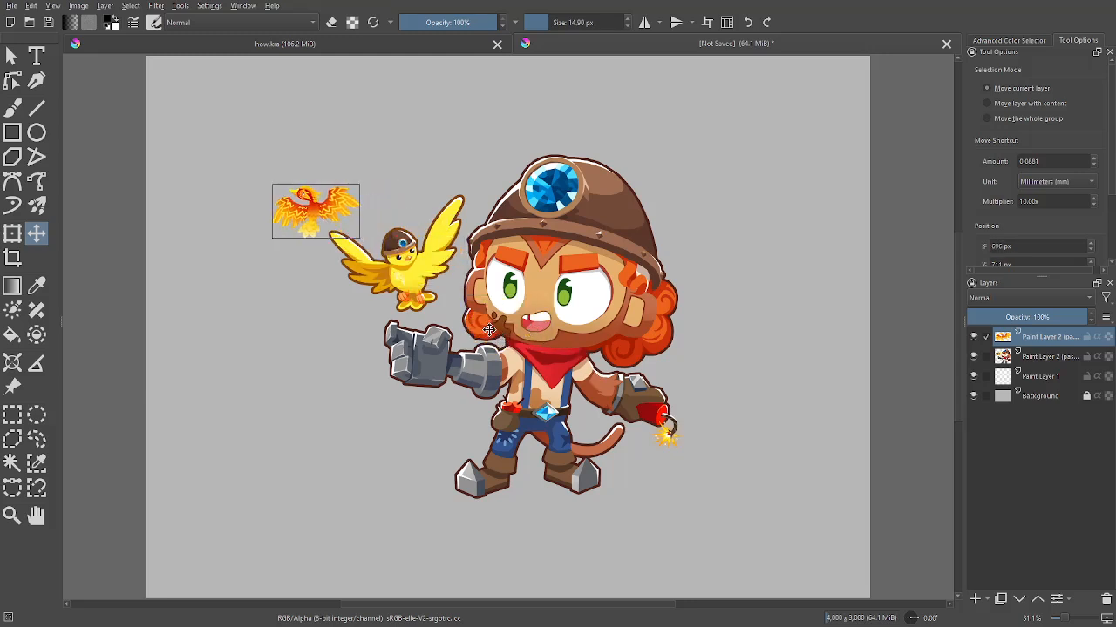
drag(581, 328, 597, 345)
Mirror the phoenix layer horizontally and move it over the yellow bird's body, to about X 1098 px, Y 1045 px
key(ctrl+t)
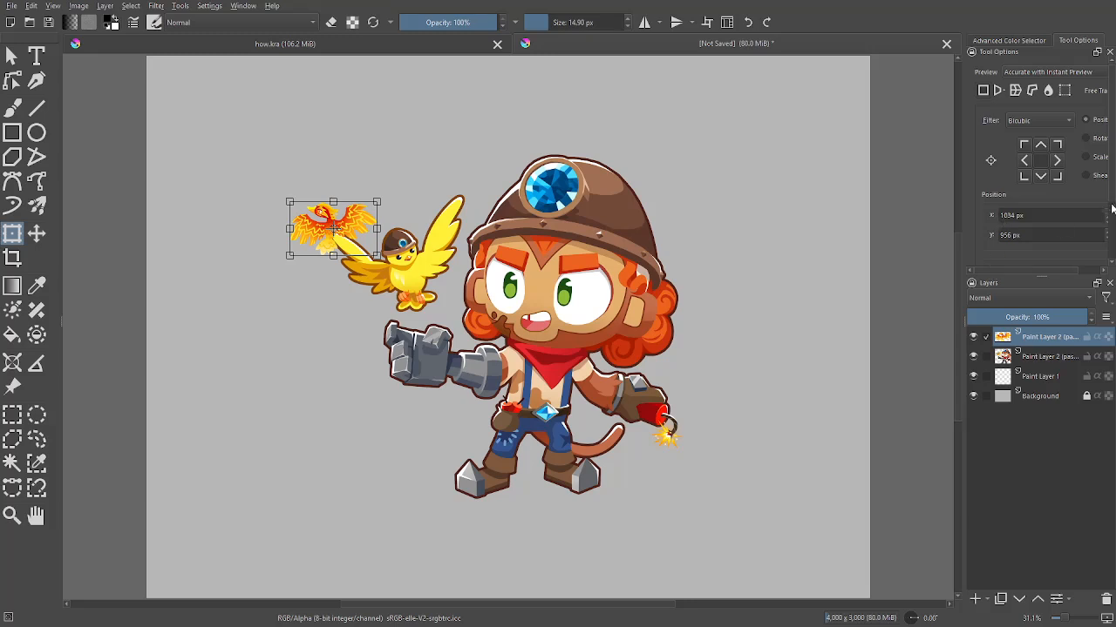
scroll(1112, 239, down, 1)
scroll(1112, 238, down, 3)
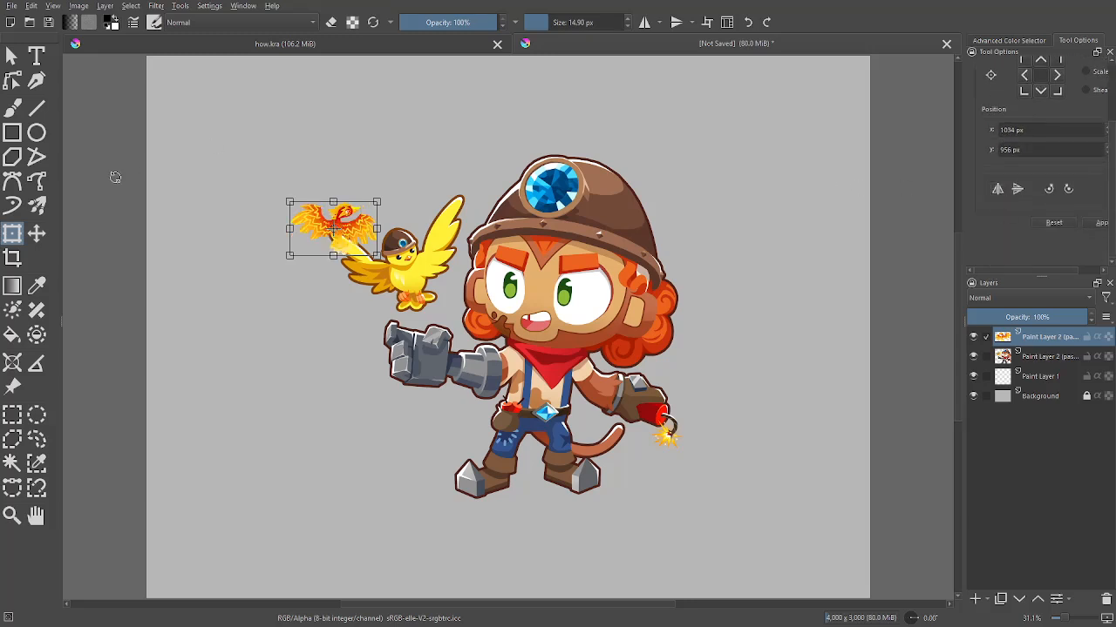
click(41, 232)
drag(528, 227, 566, 254)
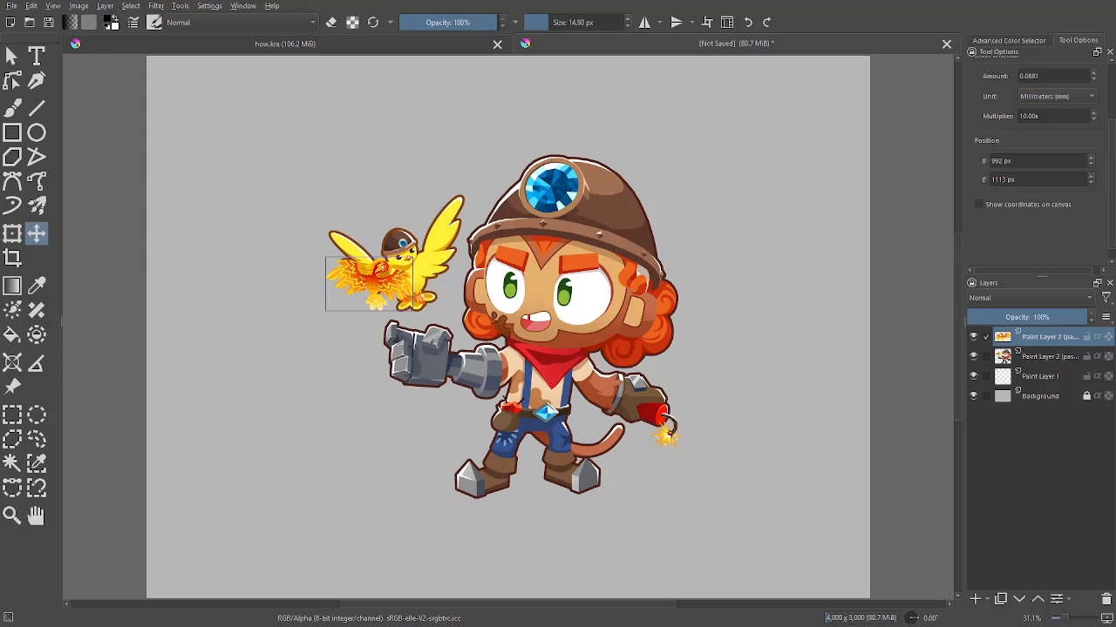
drag(342, 295, 381, 262)
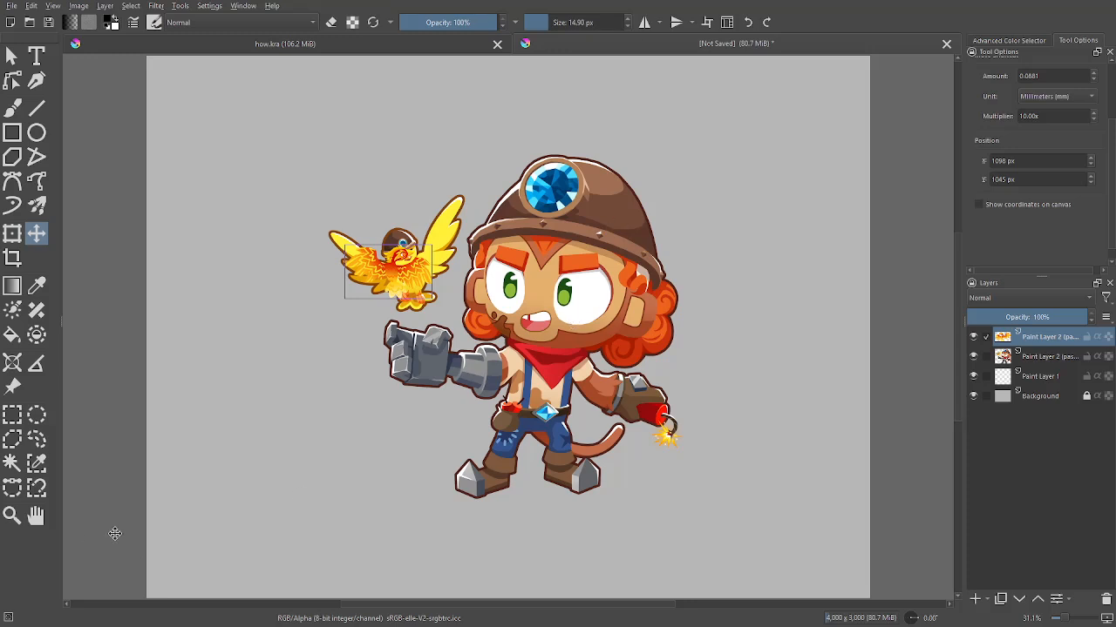
Paste the phoenix wizard monkey and the two fiery eggs as new layers, hiding the wizard and phoenix layers
key(ctrl+v)
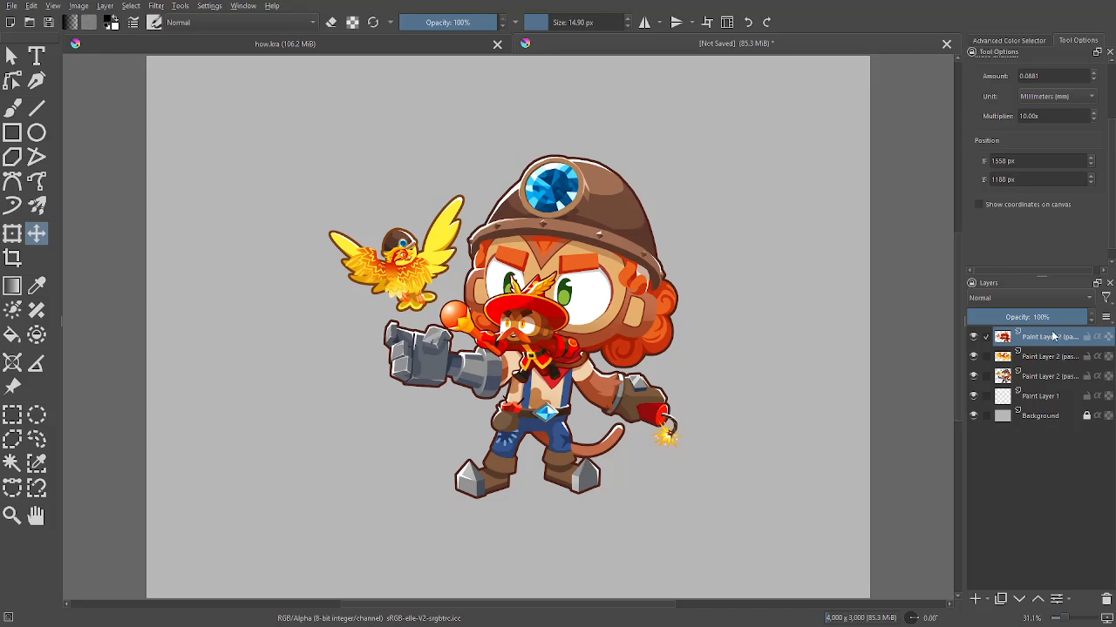
click(973, 337)
click(974, 357)
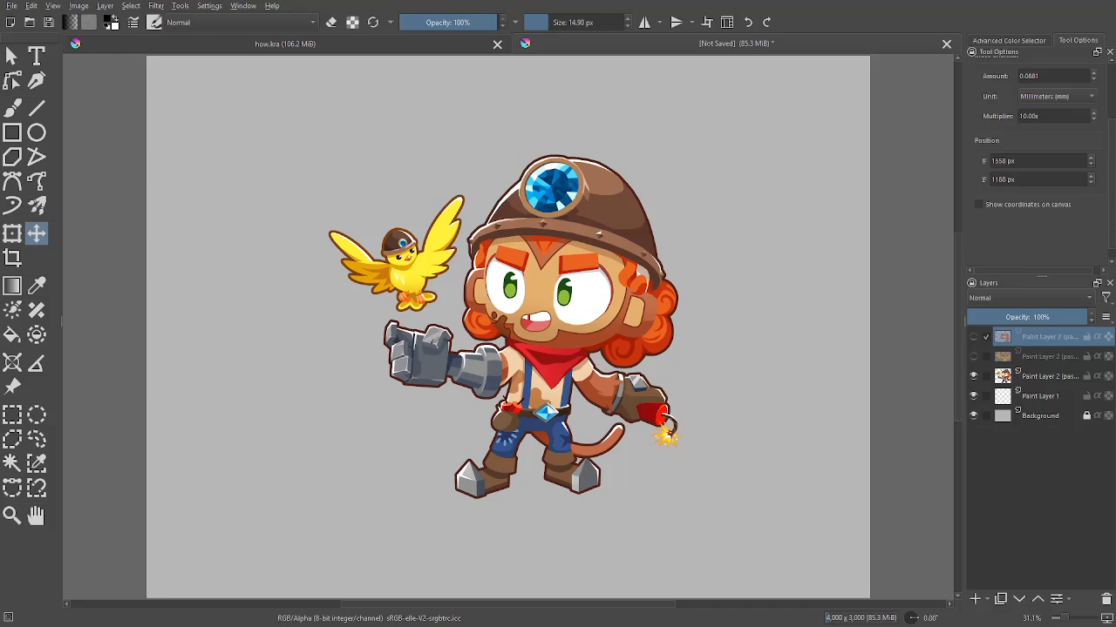
key(ctrl+v)
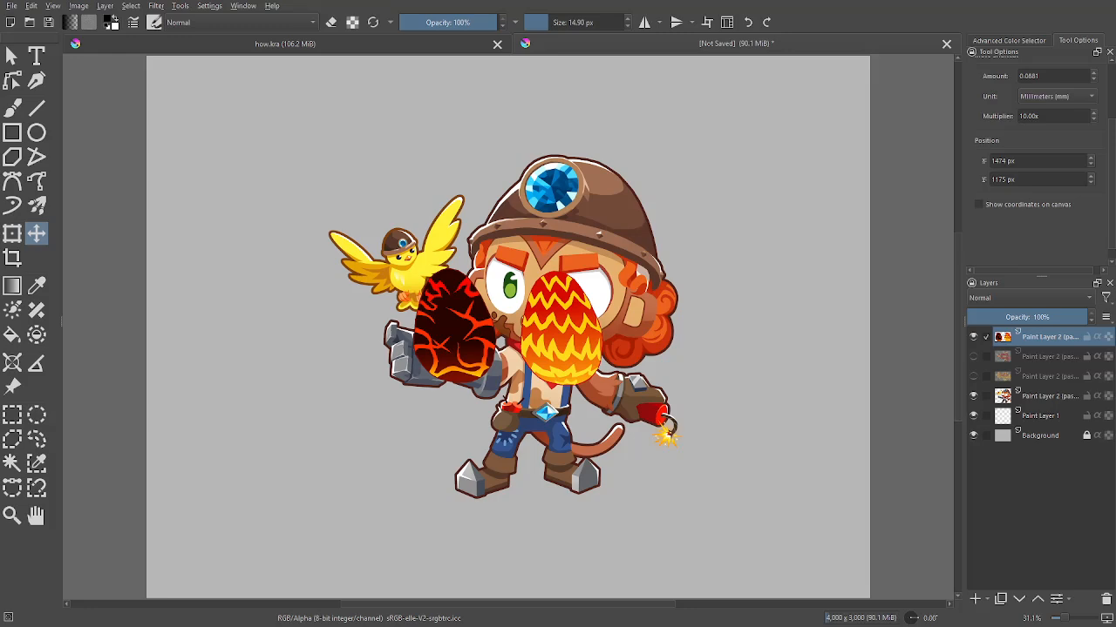
Switch to Discord, maximize its window, and browse the pre-made-assets posts from February 27, 2021 through the purple bat asset
drag(549, 626, 539, 176)
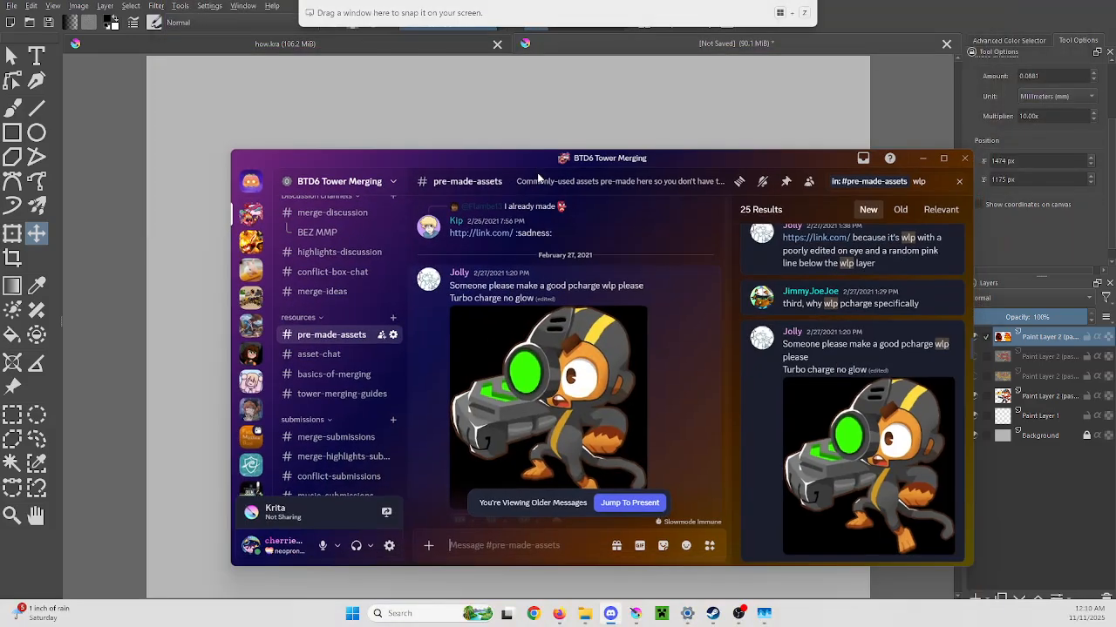
click(941, 159)
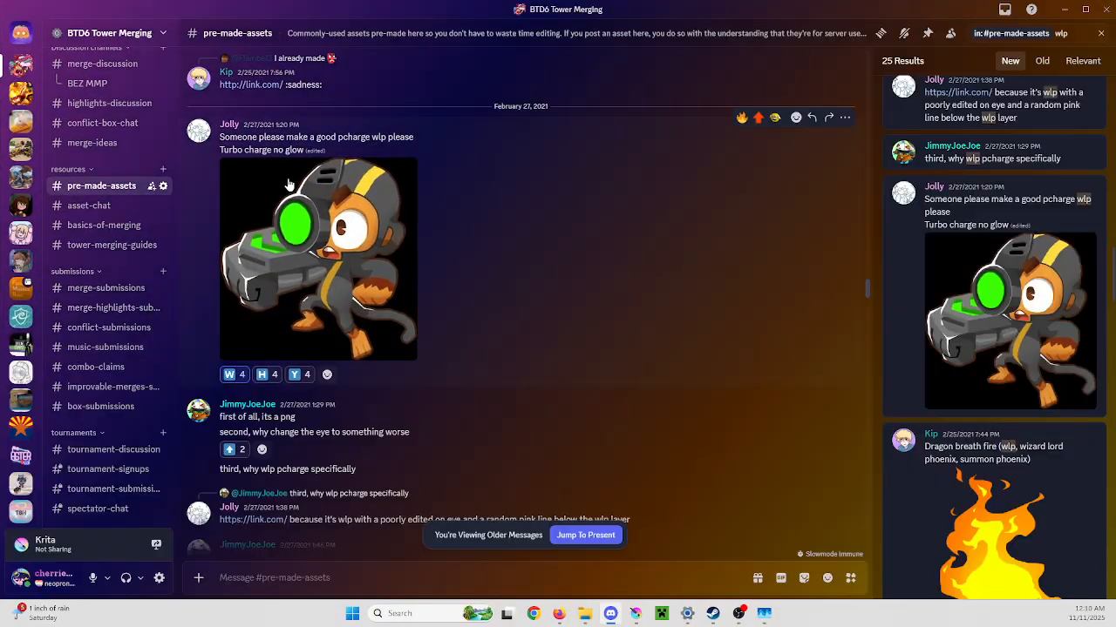
scroll(306, 417, down, 1)
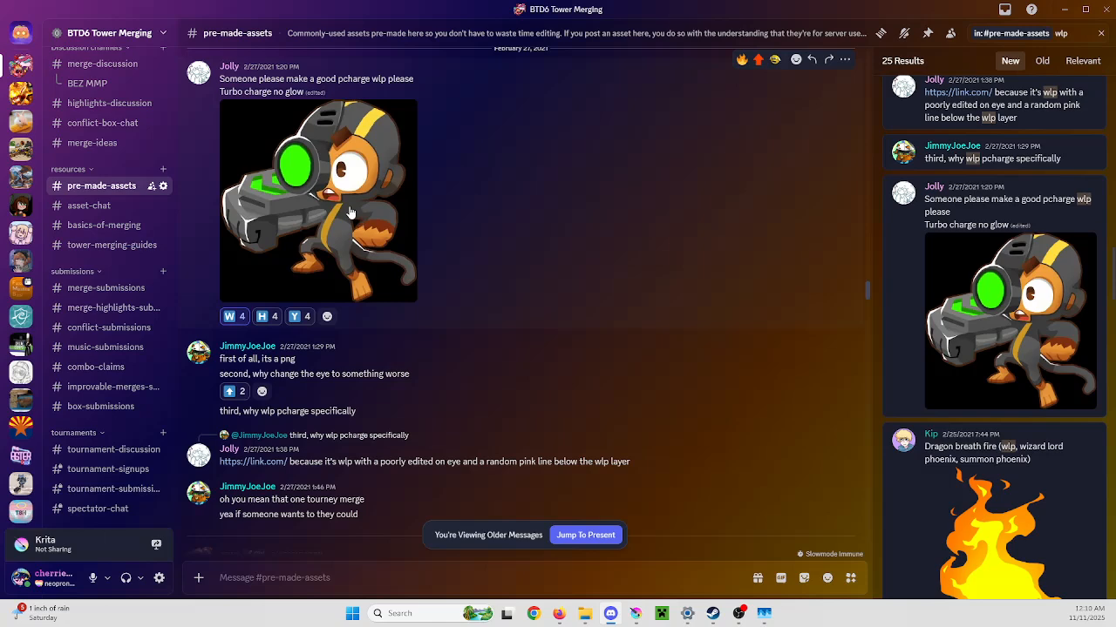
scroll(349, 213, down, 2)
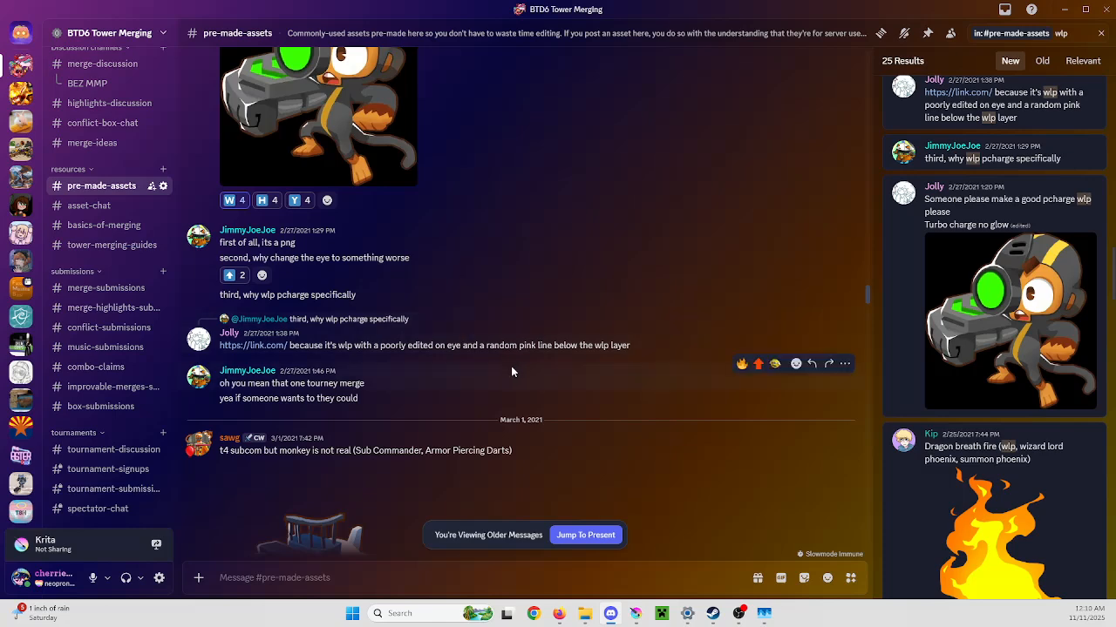
scroll(428, 384, down, 1)
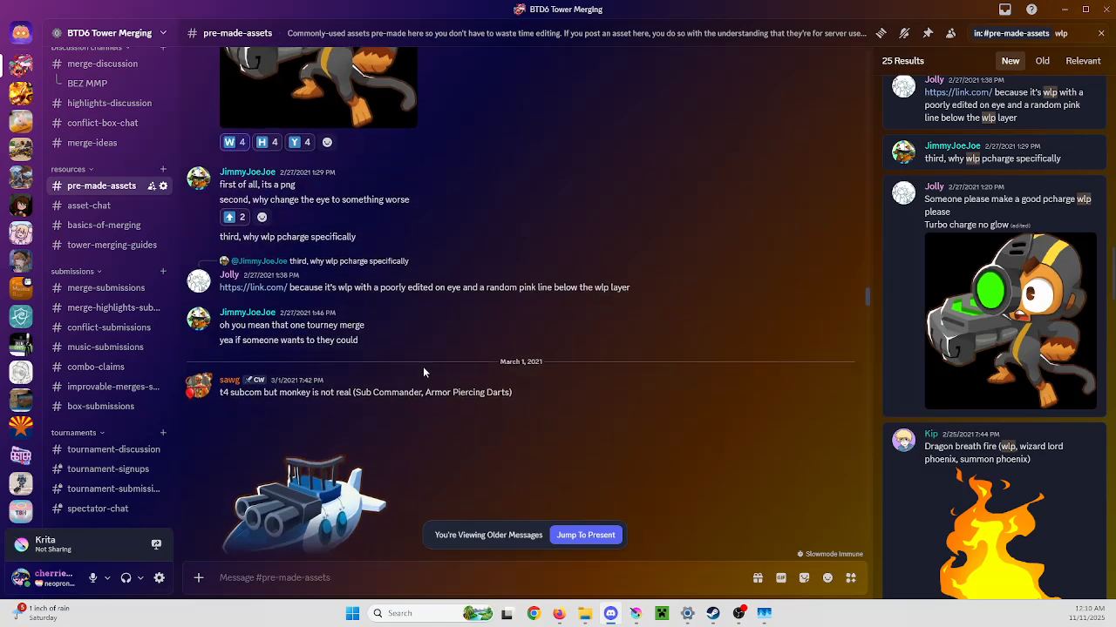
scroll(424, 353, down, 5)
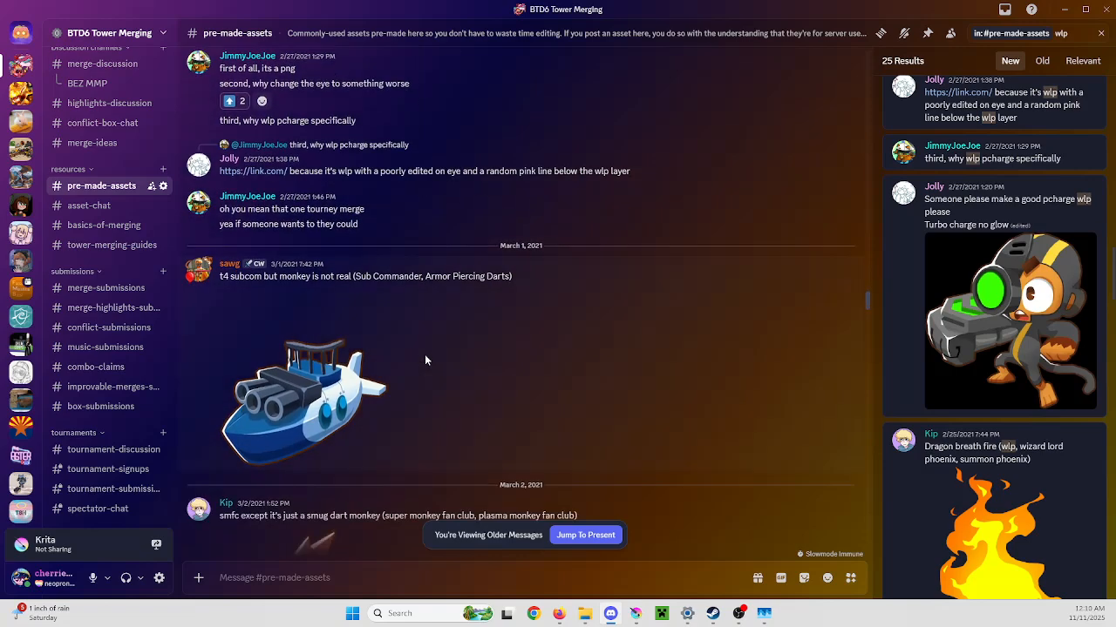
scroll(428, 352, down, 1)
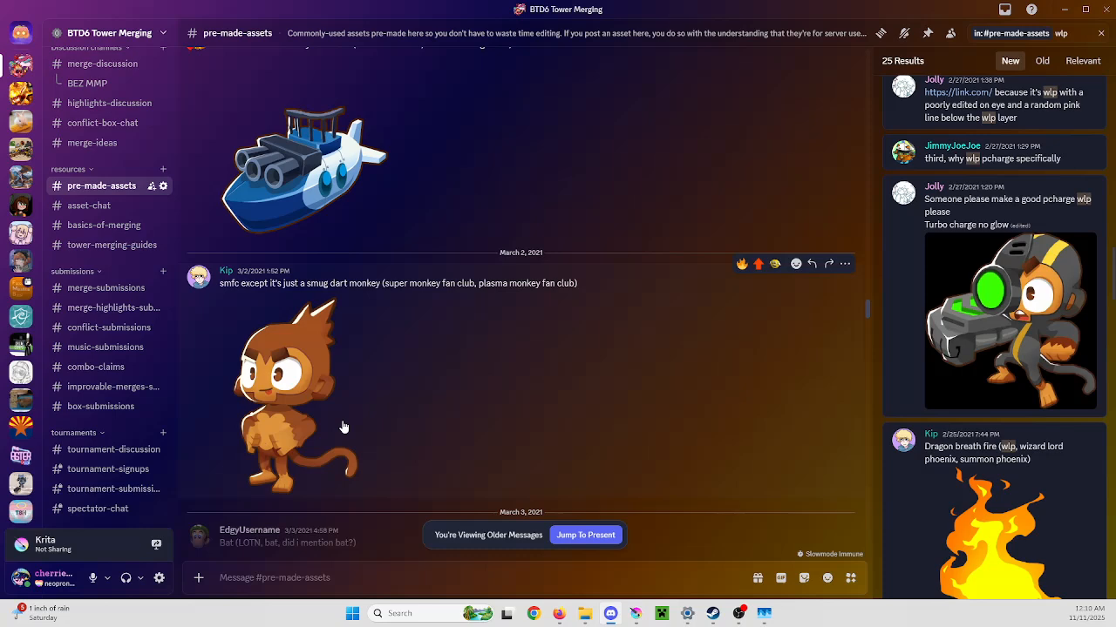
scroll(342, 366, down, 1)
scroll(342, 366, down, 3)
scroll(342, 364, up, 2)
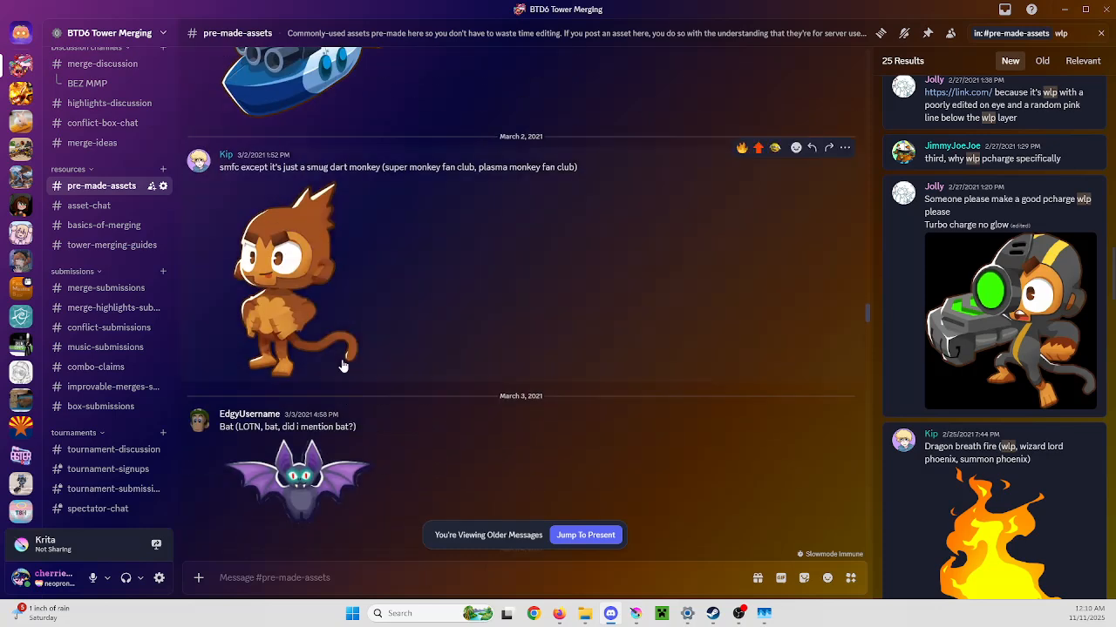
scroll(342, 364, down, 3)
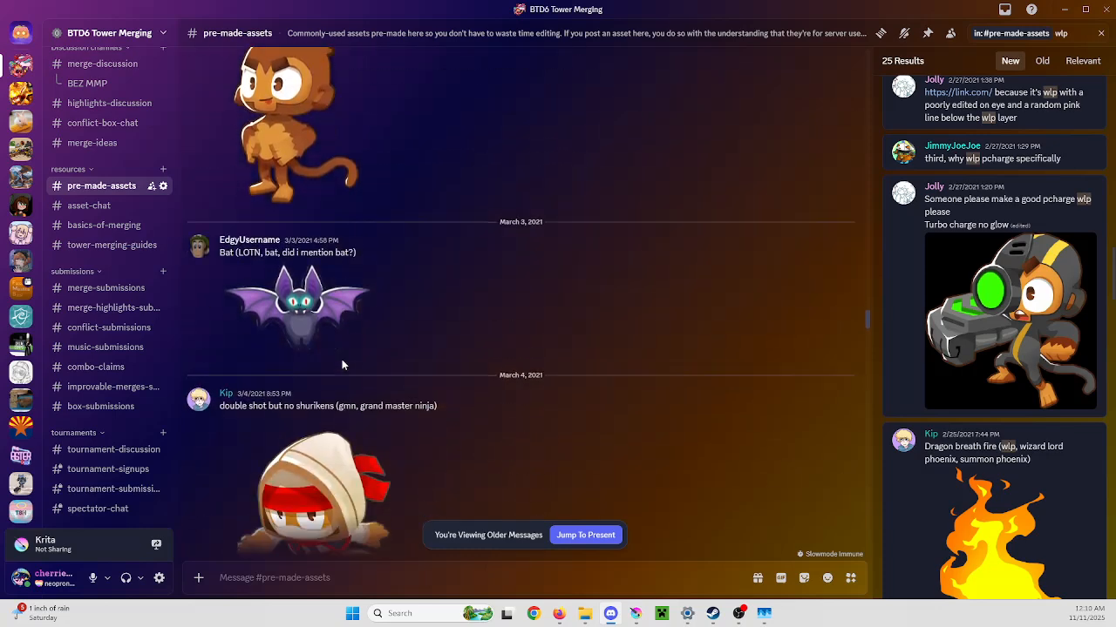
click(304, 324)
click(303, 322)
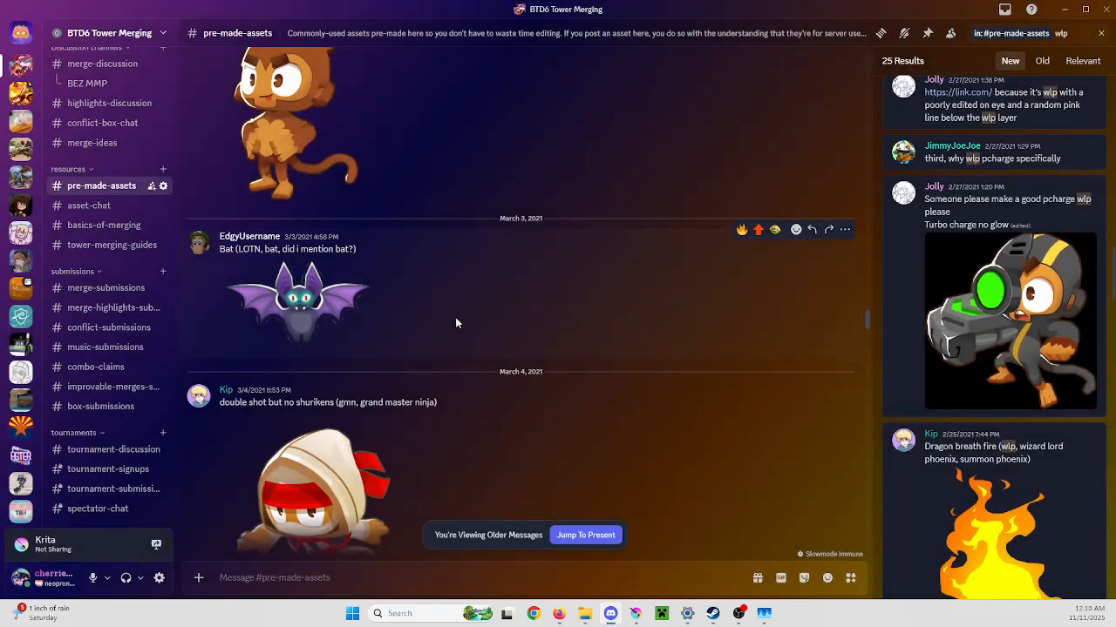
Examine the running Wizard Lord Phoenix assets posted on March 4, 2021, viewing "WLP running 2" enlarged
scroll(456, 321, down, 6)
scroll(461, 320, down, 3)
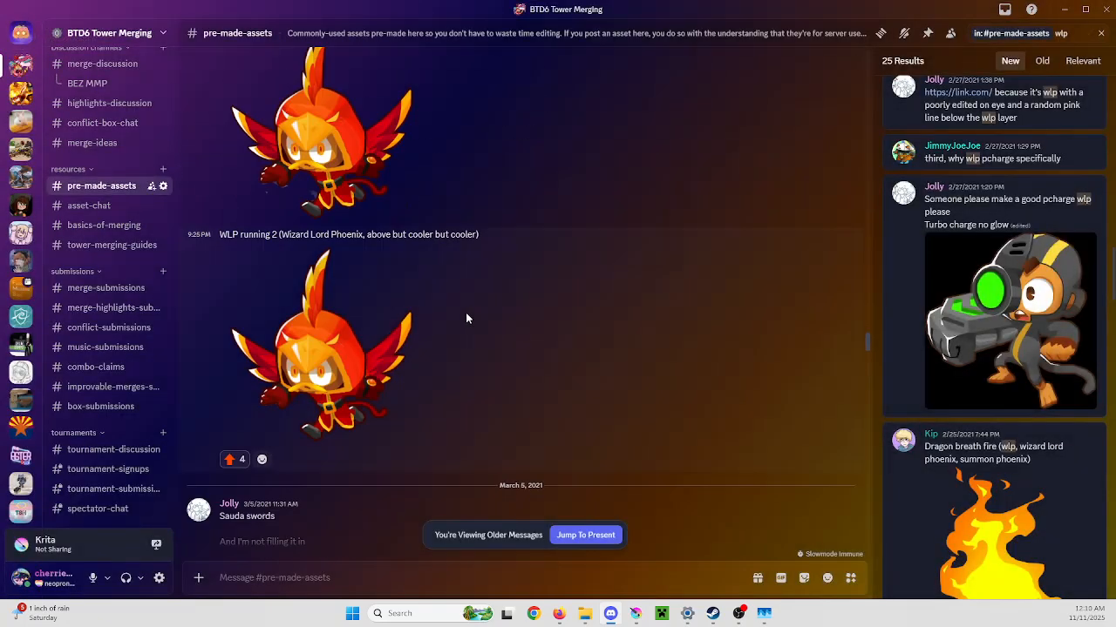
scroll(463, 318, up, 2)
scroll(461, 316, down, 1)
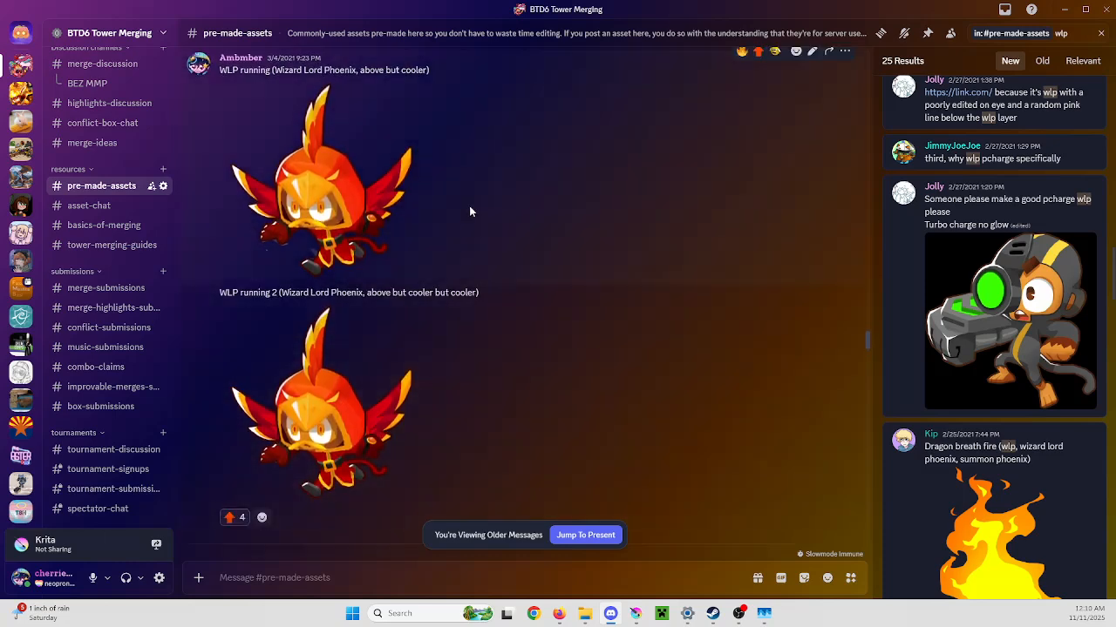
scroll(453, 237, up, 2)
scroll(453, 237, up, 2)
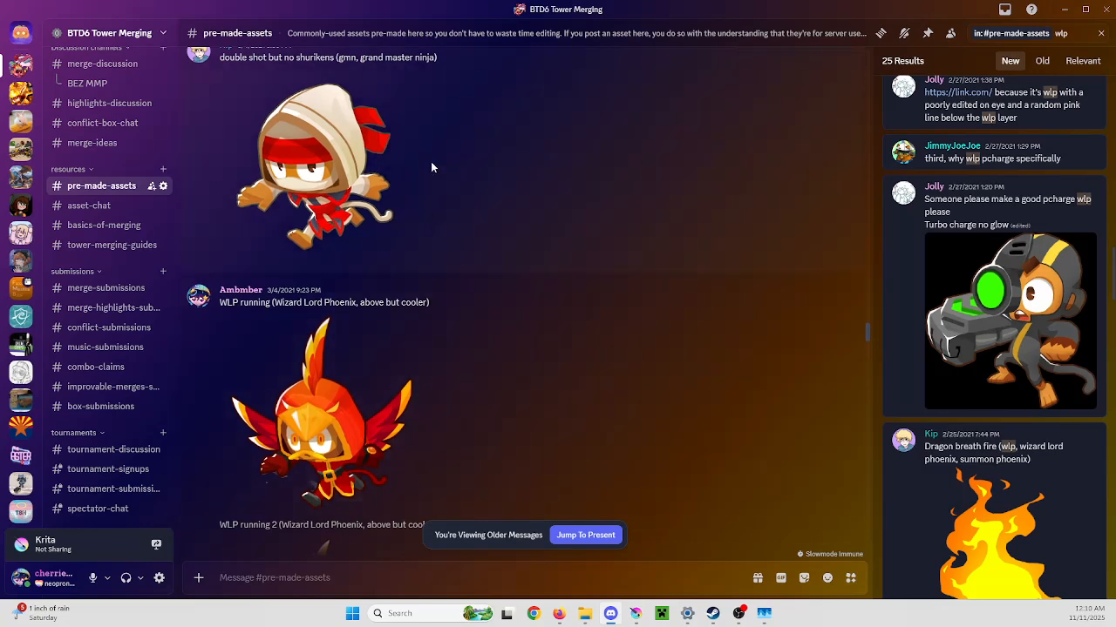
scroll(425, 392, up, 1)
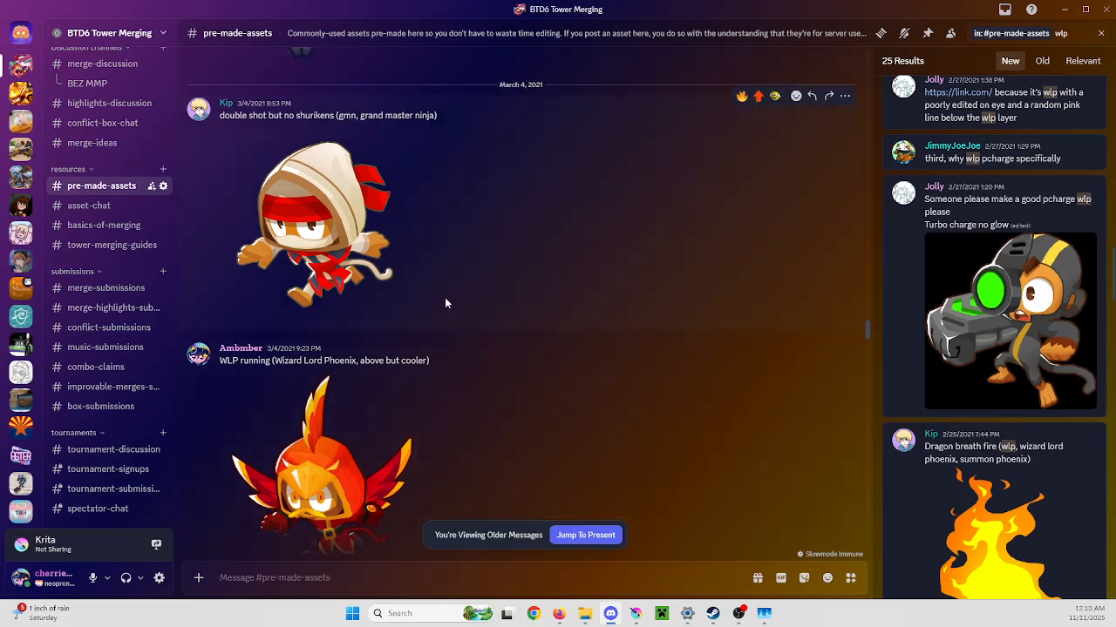
scroll(427, 340, down, 1)
scroll(412, 453, down, 4)
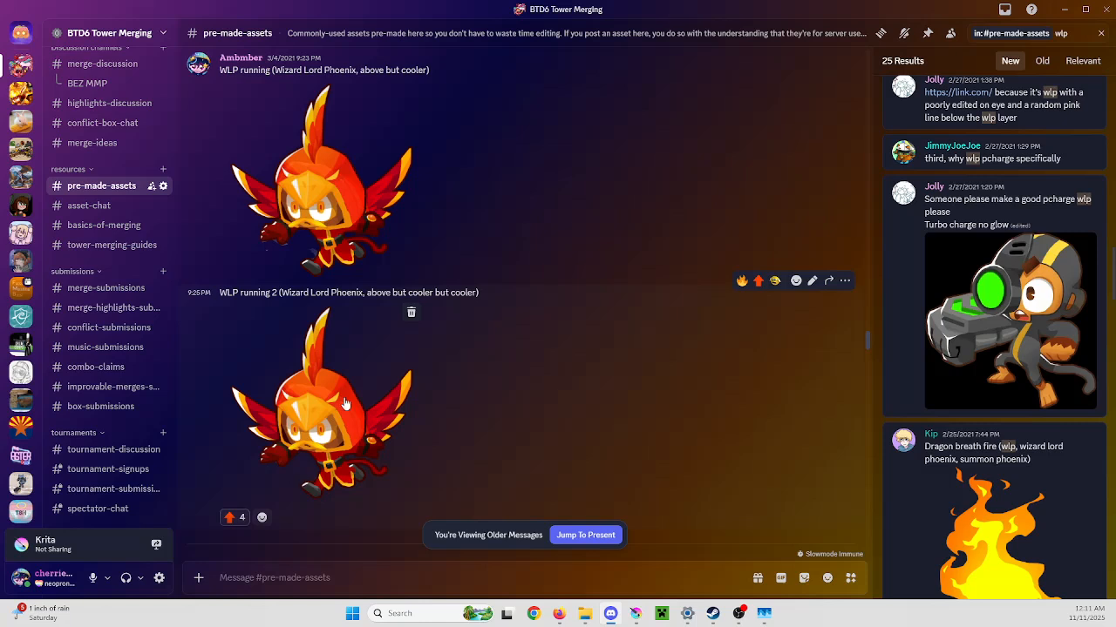
scroll(459, 440, down, 2)
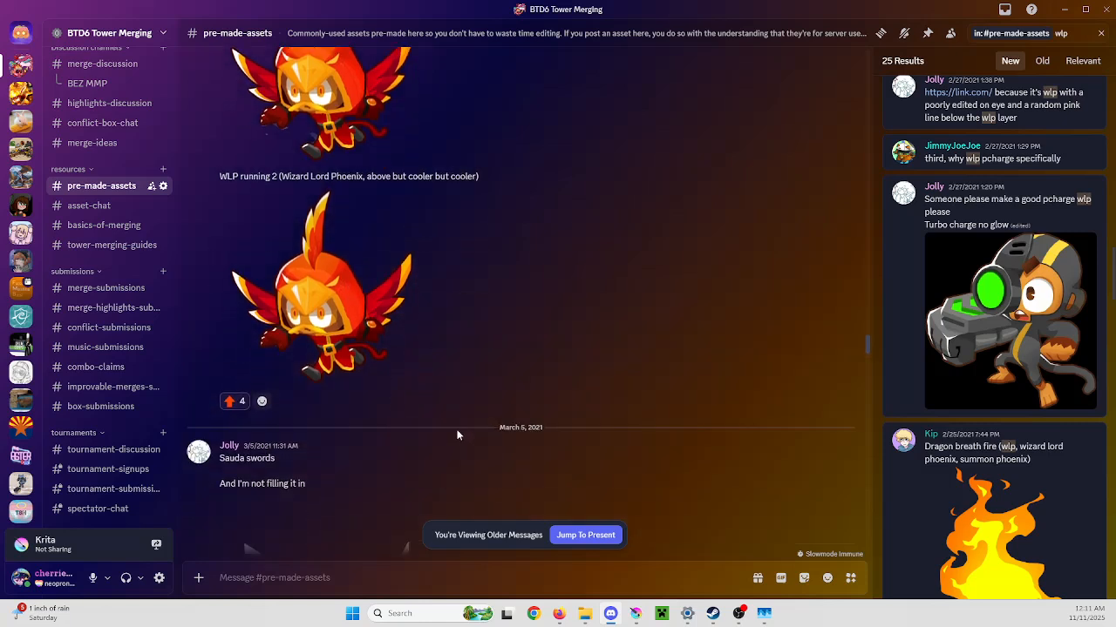
click(331, 312)
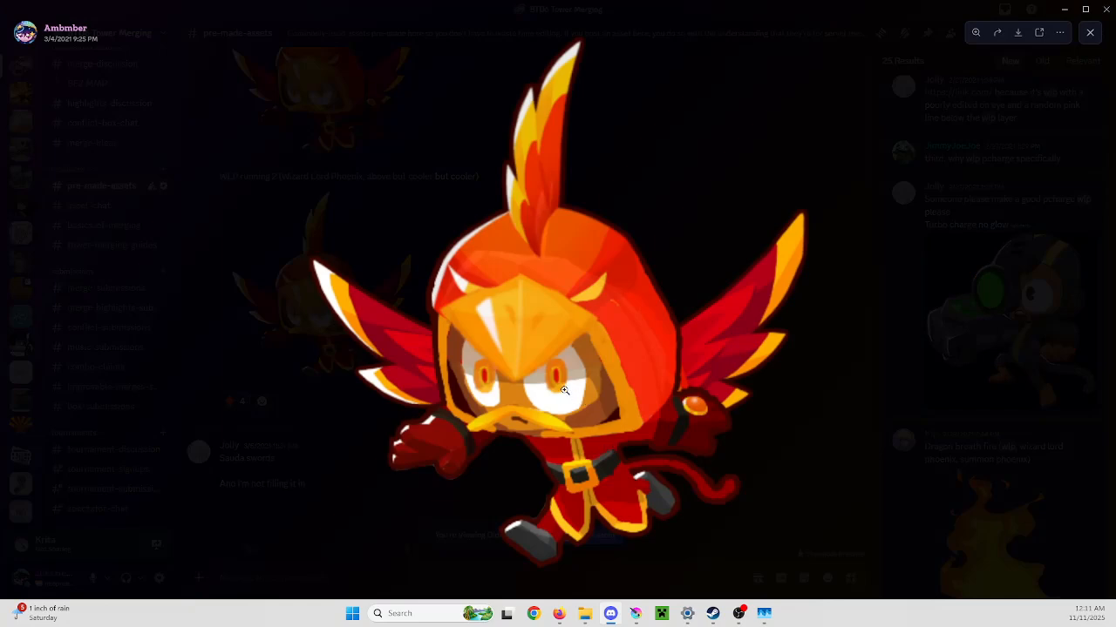
click(904, 532)
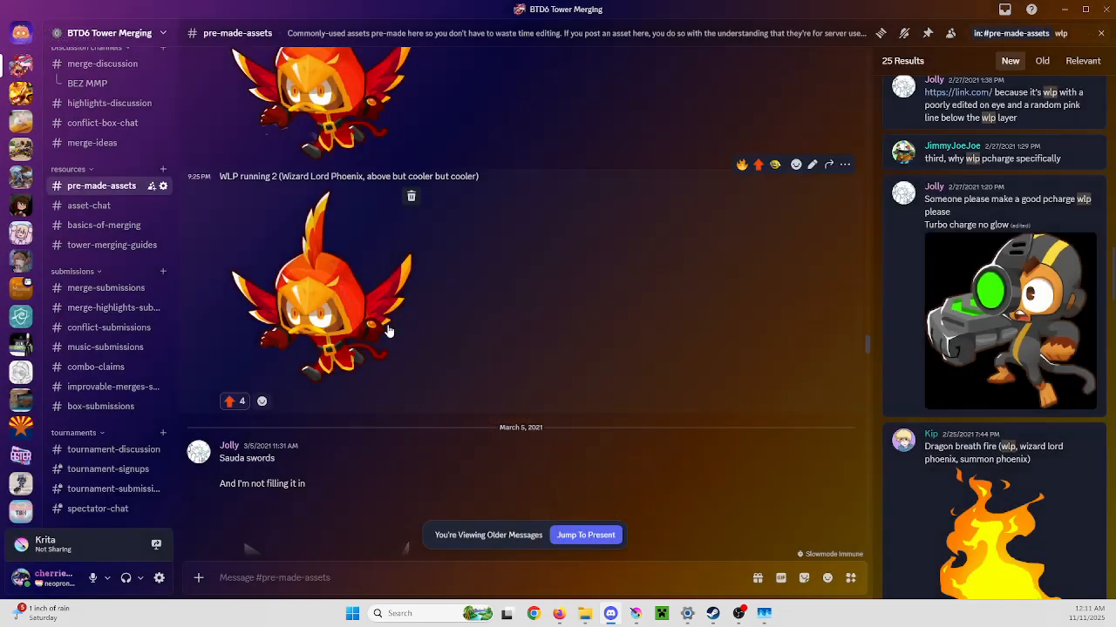
Look through the pre-made assets from March 5 to 8, 2021 and view the "GMN" grandmaster ninja image enlarged
scroll(434, 280, down, 7)
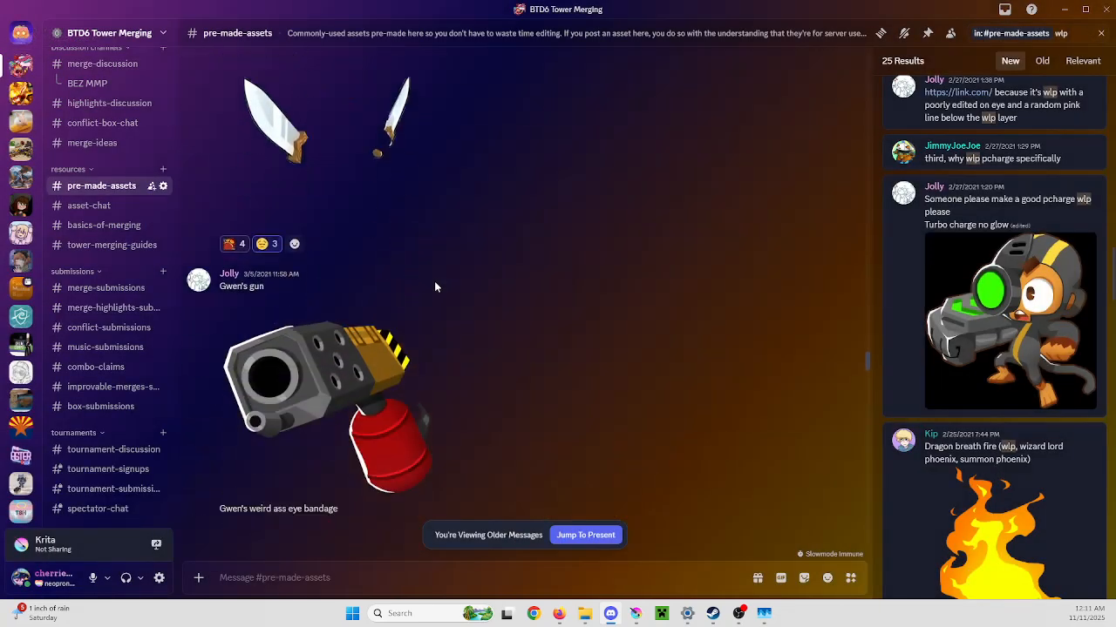
scroll(435, 286, down, 7)
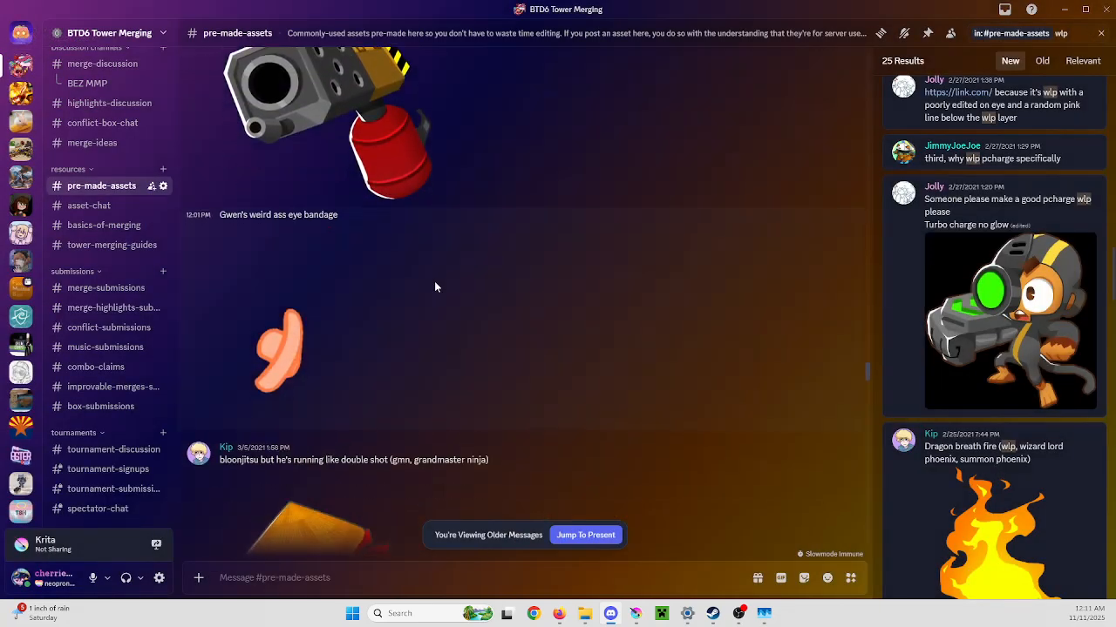
scroll(435, 287, down, 2)
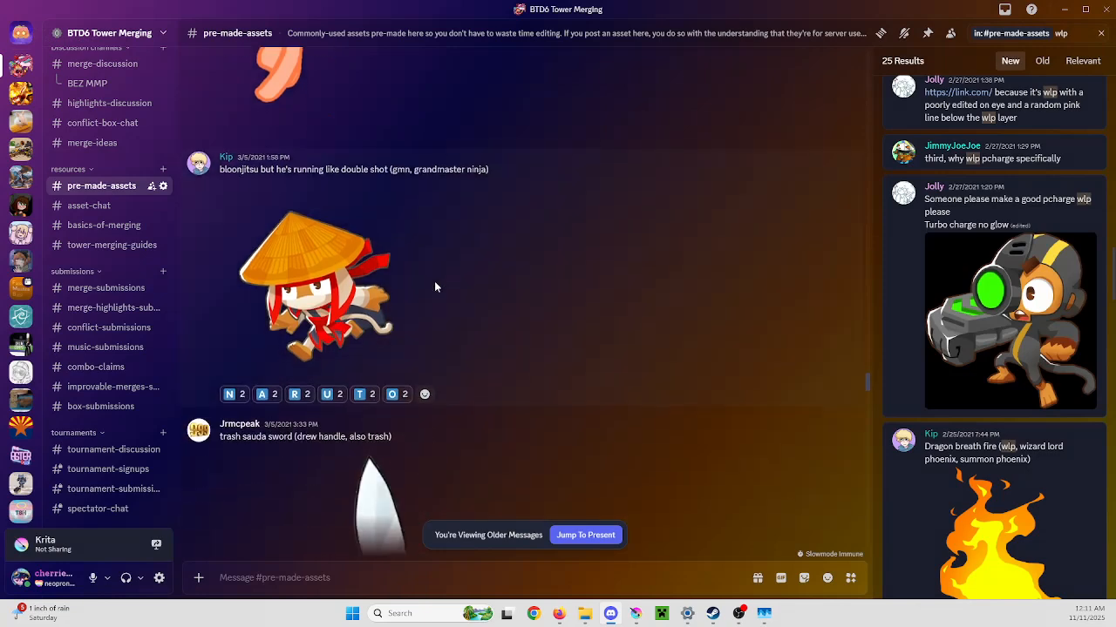
scroll(435, 286, down, 2)
scroll(434, 280, down, 8)
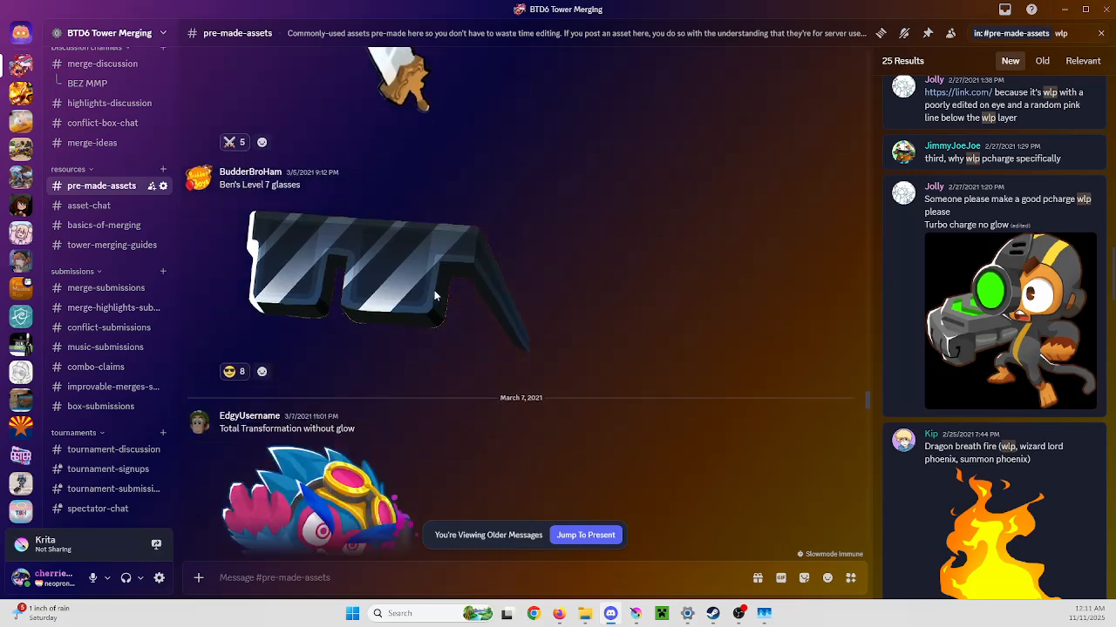
scroll(434, 295, down, 2)
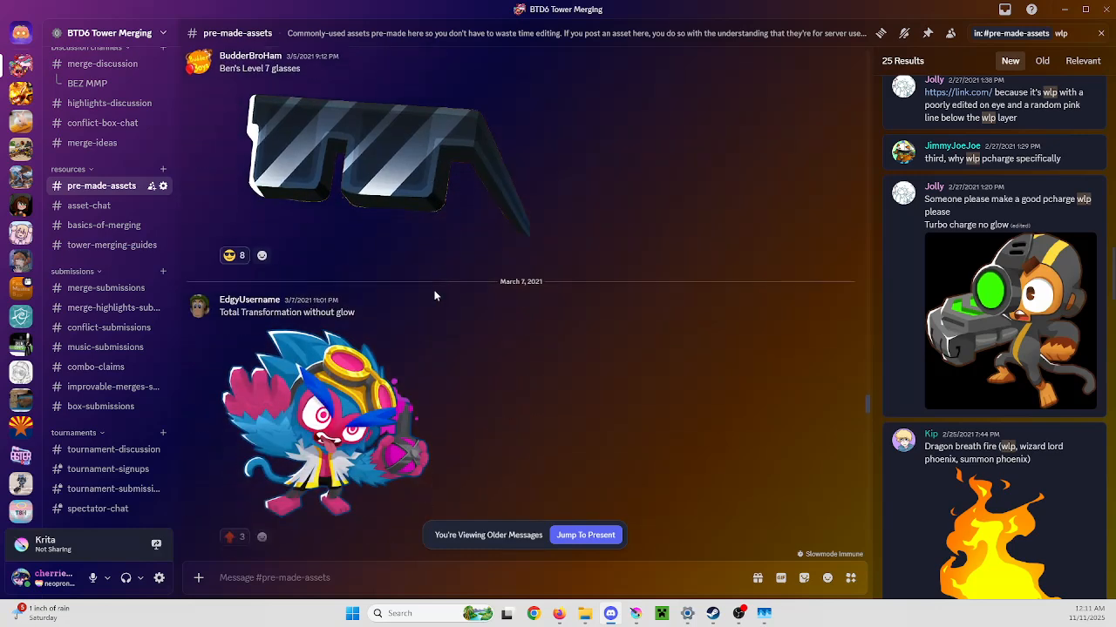
scroll(435, 295, down, 7)
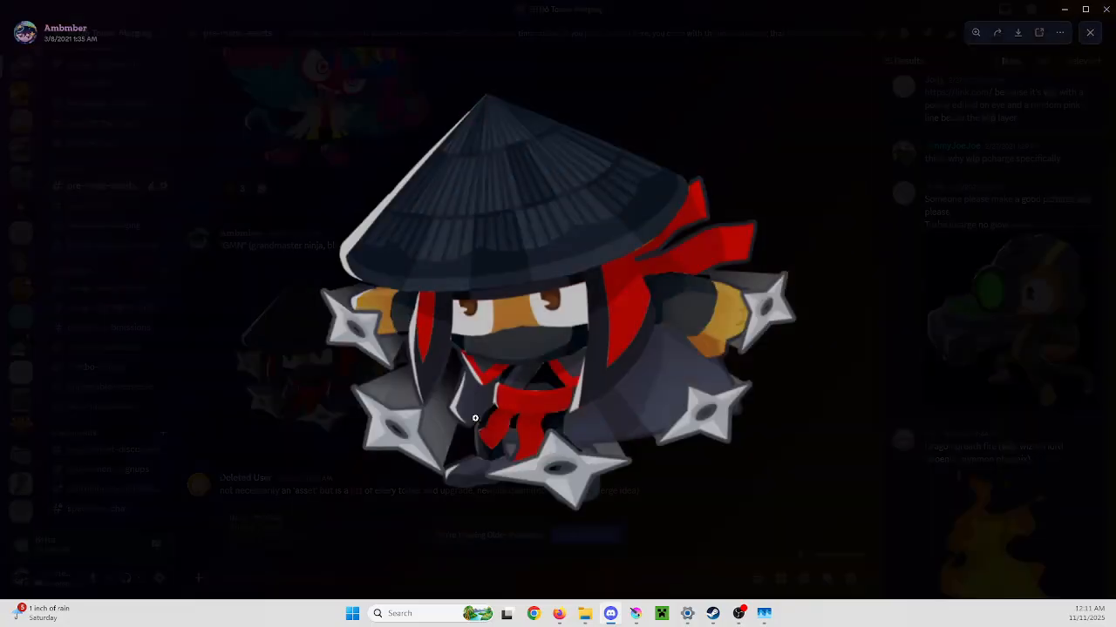
click(356, 368)
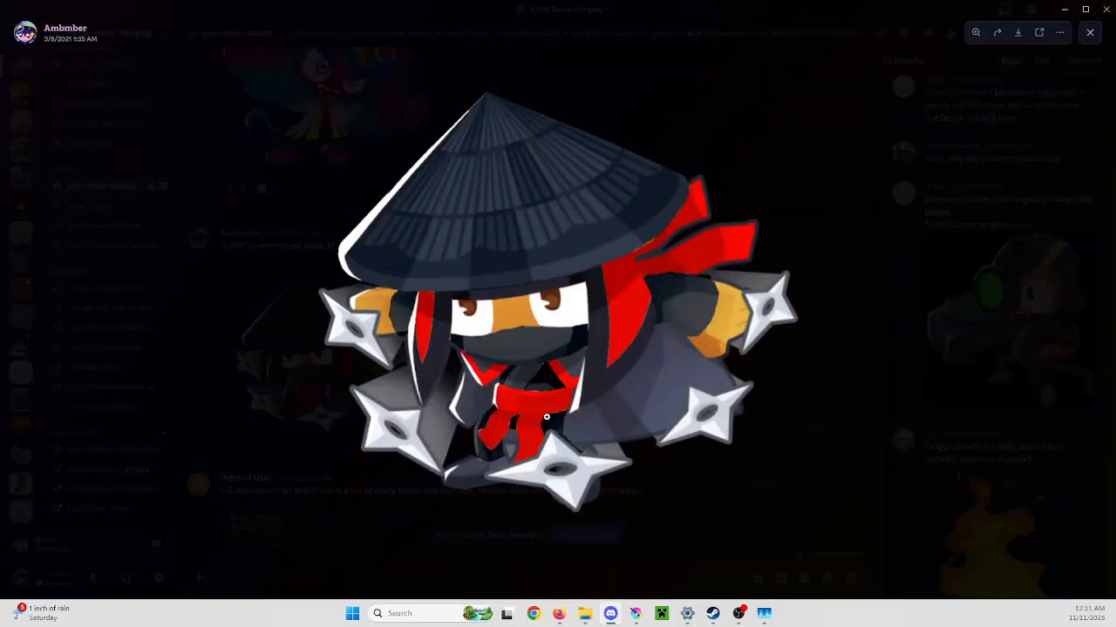
click(891, 413)
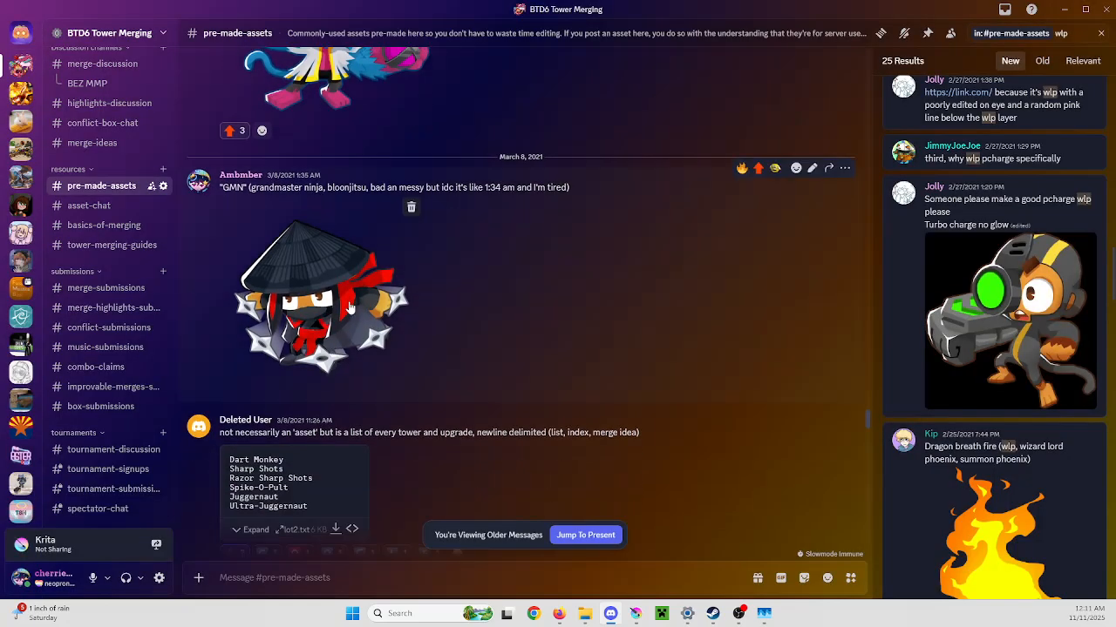
Expand the lot2.txt list of towers and upgrades and look through its entries
scroll(347, 315, down, 2)
scroll(347, 314, down, 1)
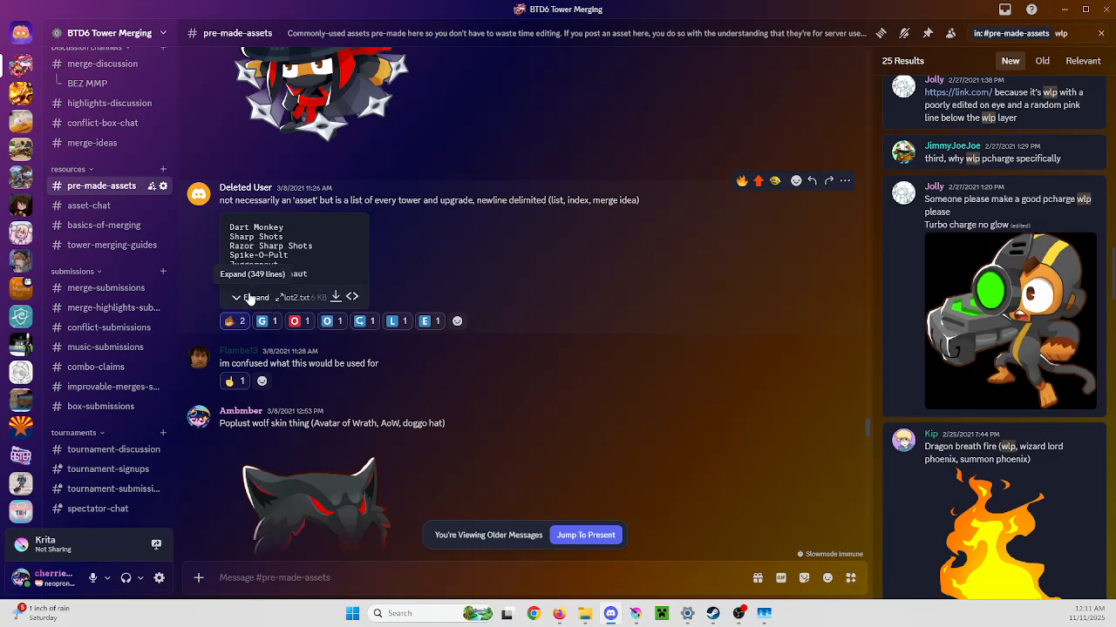
click(251, 297)
scroll(249, 293, down, 5)
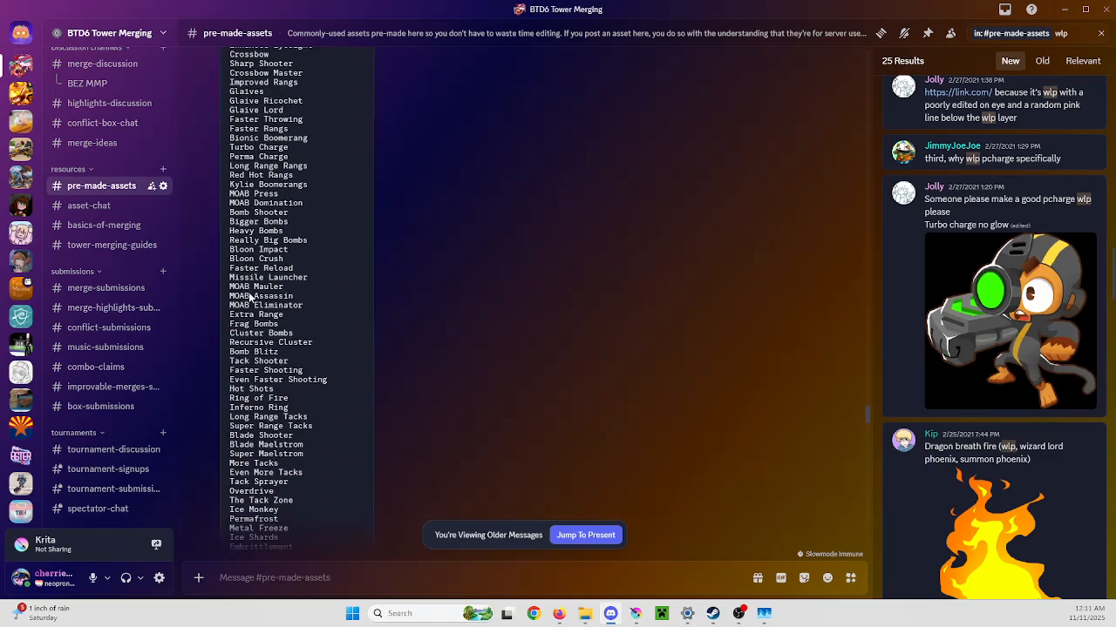
scroll(250, 296, down, 3)
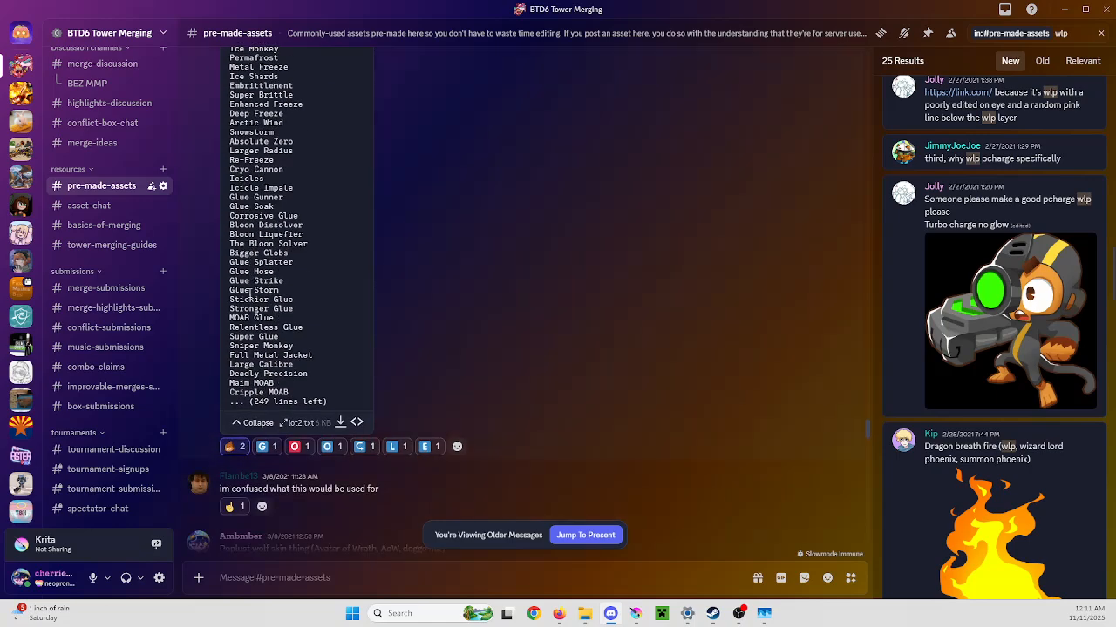
scroll(261, 386, up, 6)
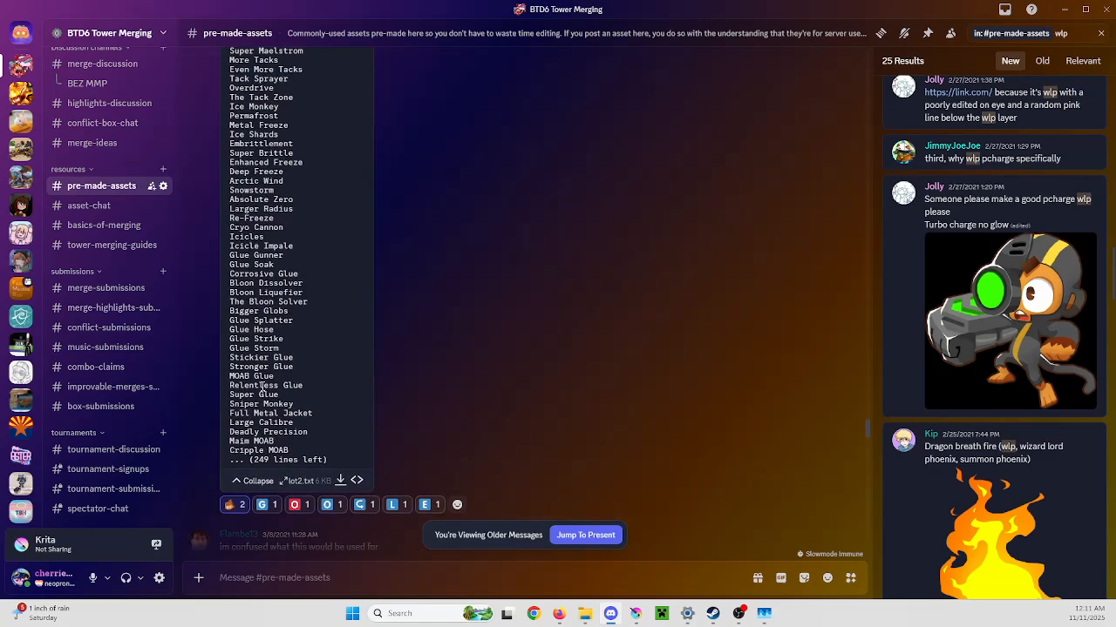
scroll(269, 381, down, 7)
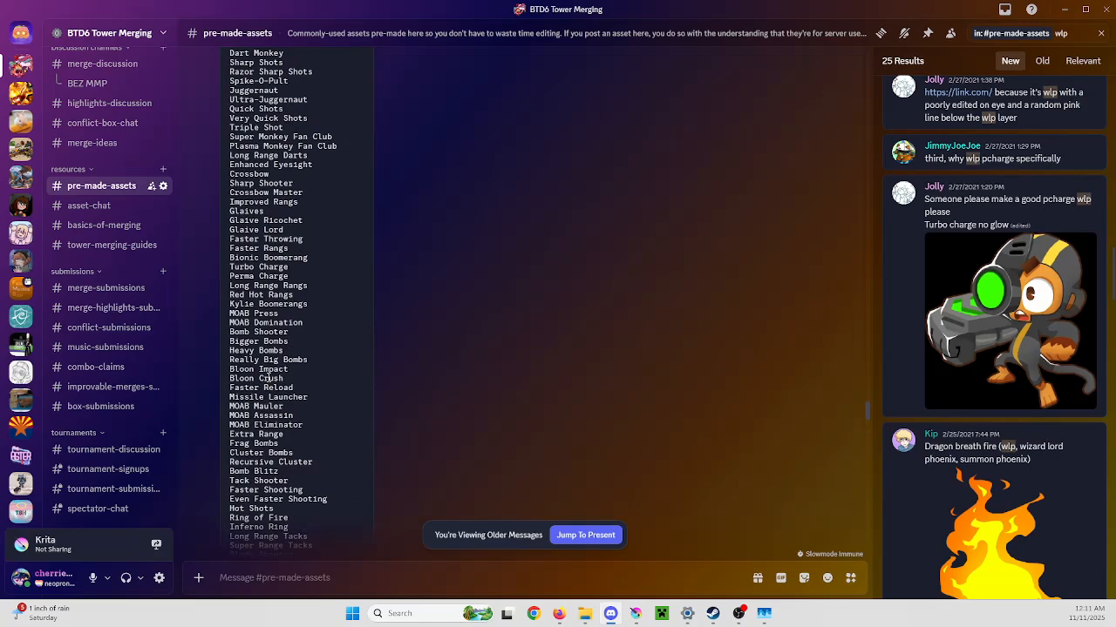
scroll(274, 380, down, 1)
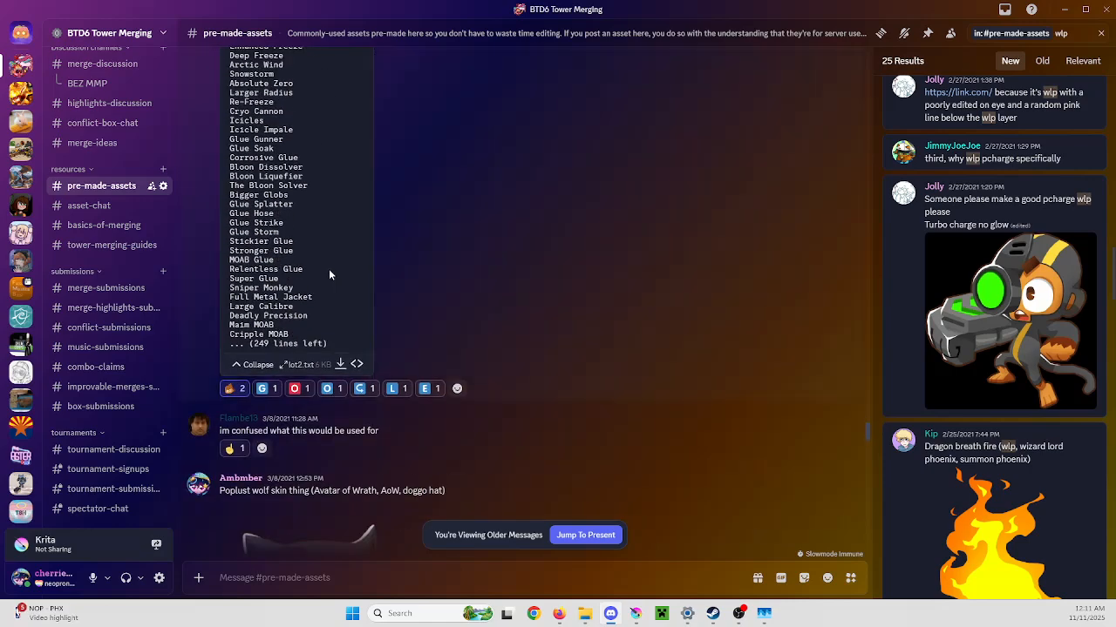
Look through the March 8, 2021 asset posts, from the Poplust wolf skin to Ballistic Missile's mustache, and check who reacted to them
scroll(258, 213, down, 2)
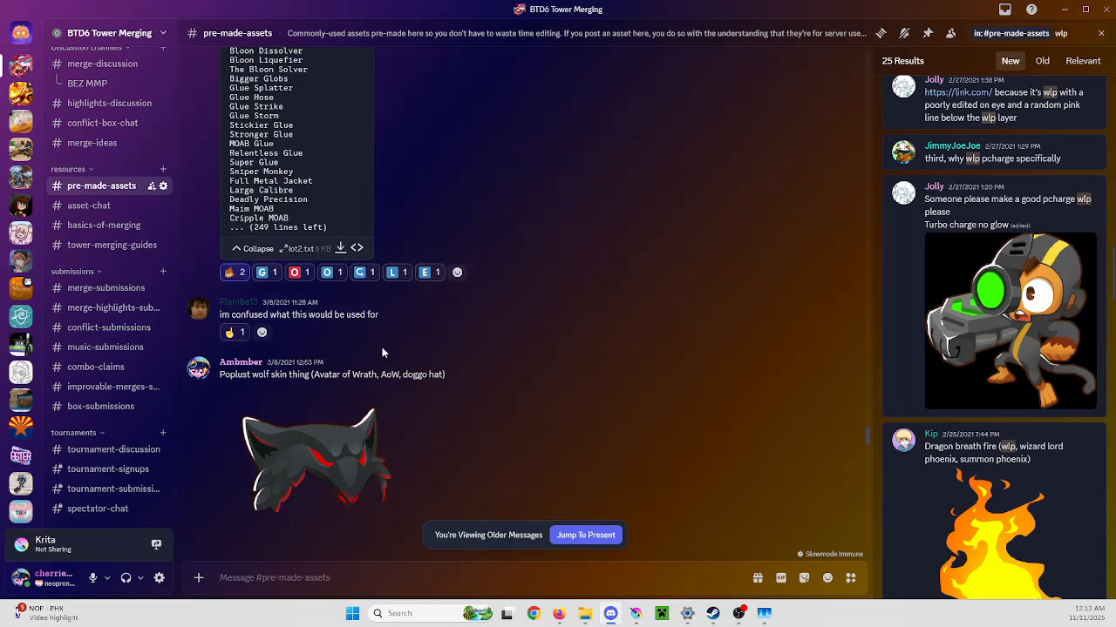
scroll(314, 312, down, 4)
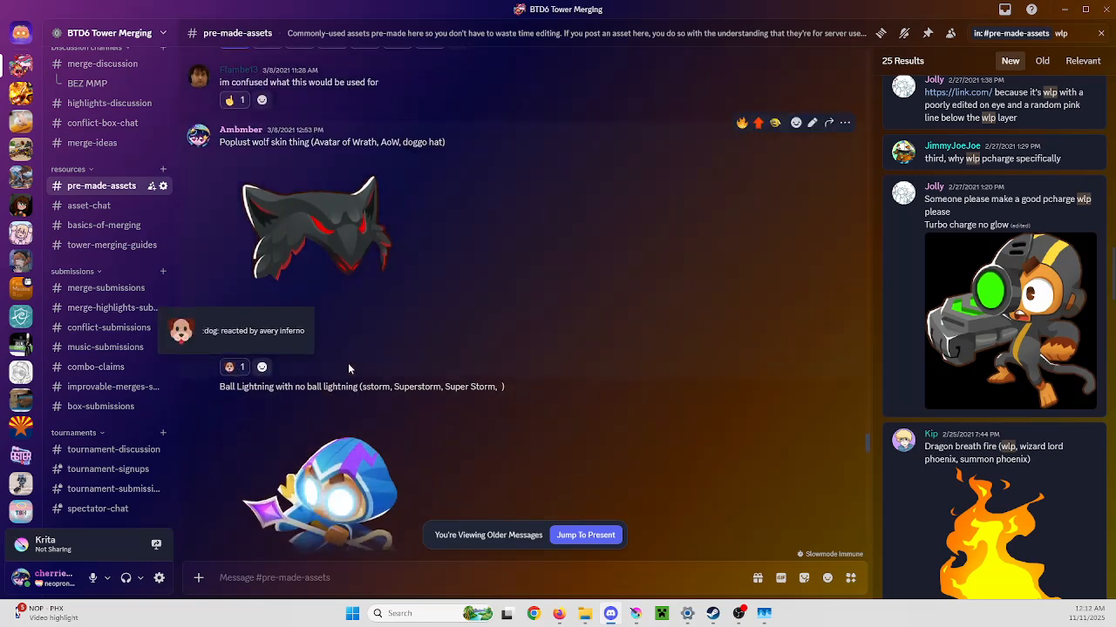
scroll(447, 368, down, 3)
scroll(447, 369, down, 8)
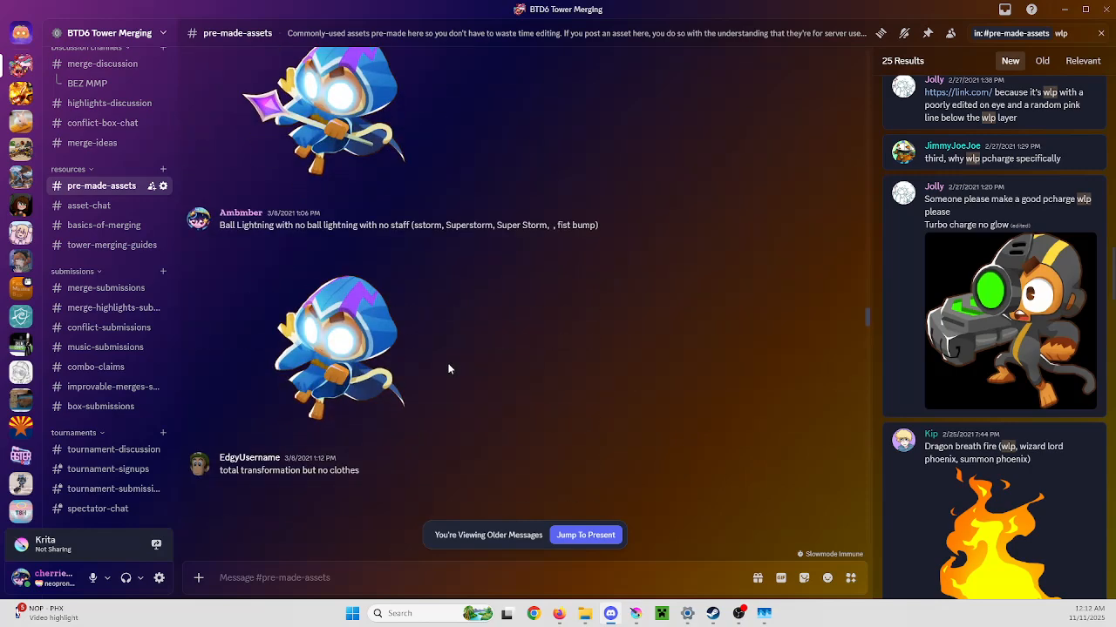
scroll(449, 369, down, 1)
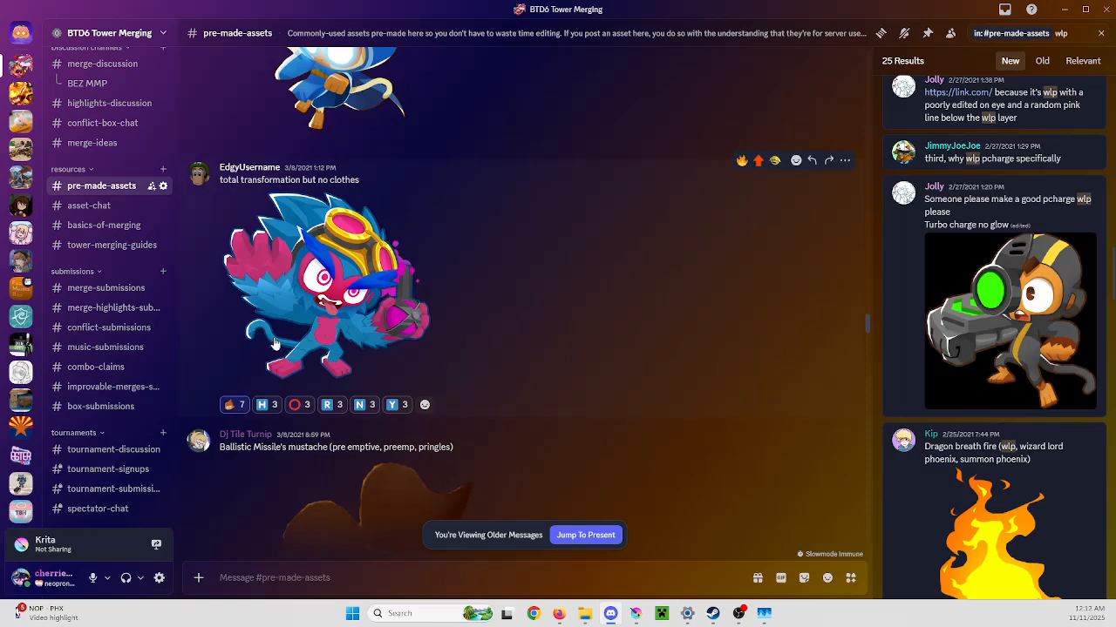
mouse_move(369, 409)
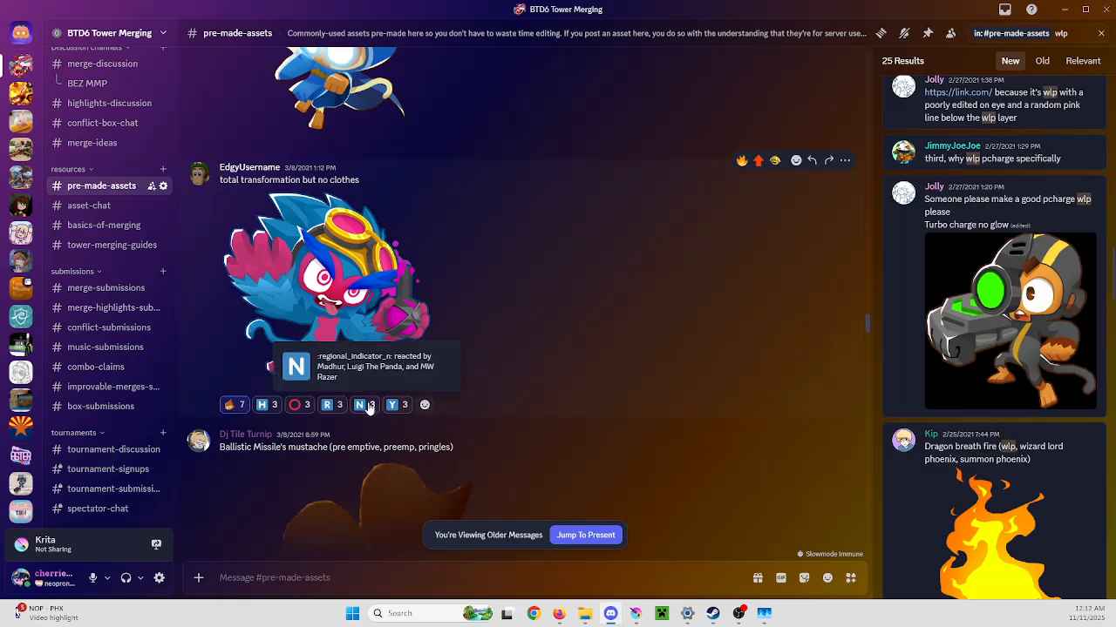
scroll(471, 354, down, 2)
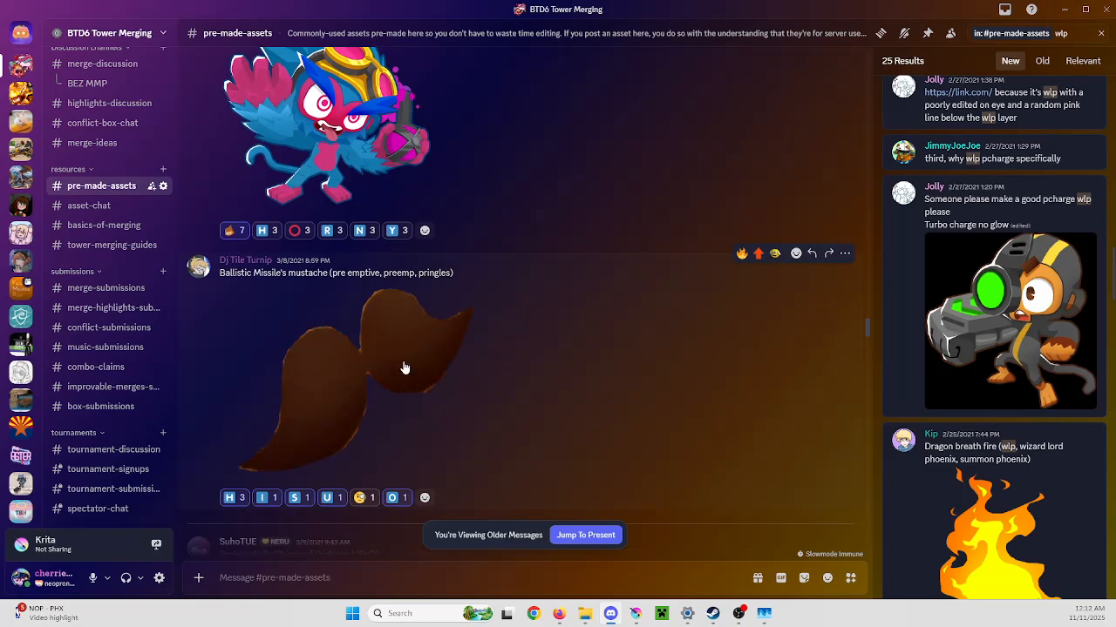
scroll(403, 364, down, 2)
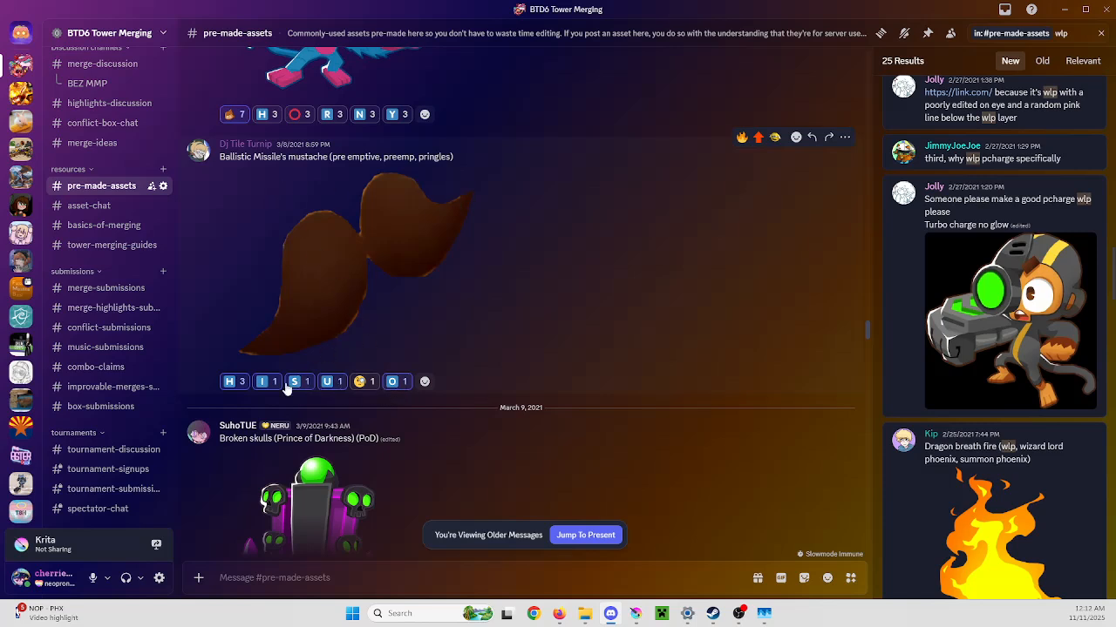
mouse_move(358, 387)
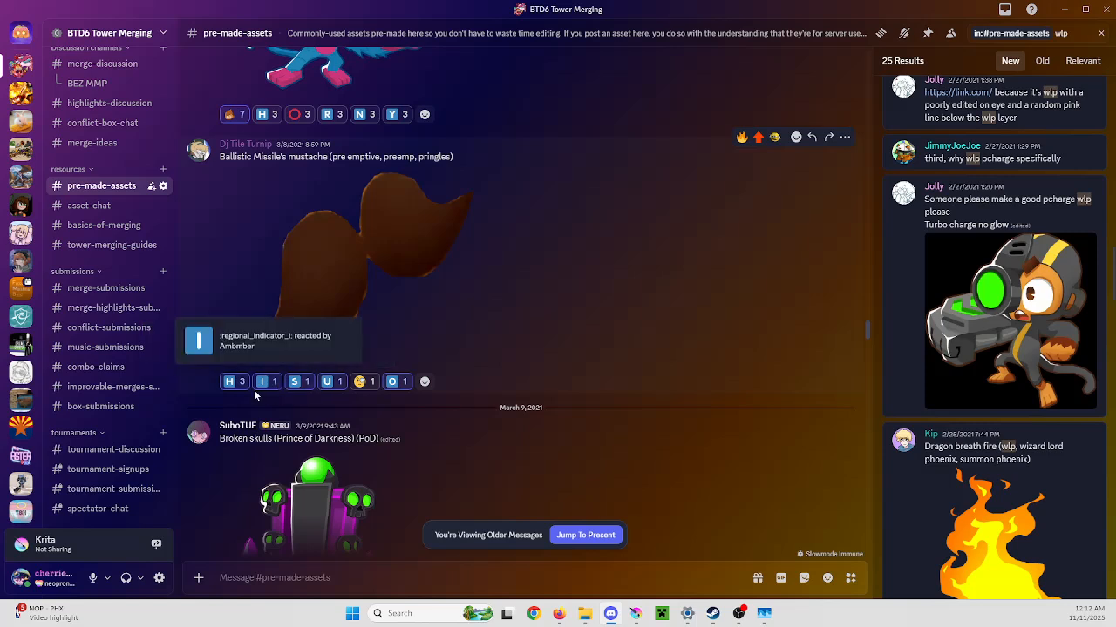
mouse_move(292, 388)
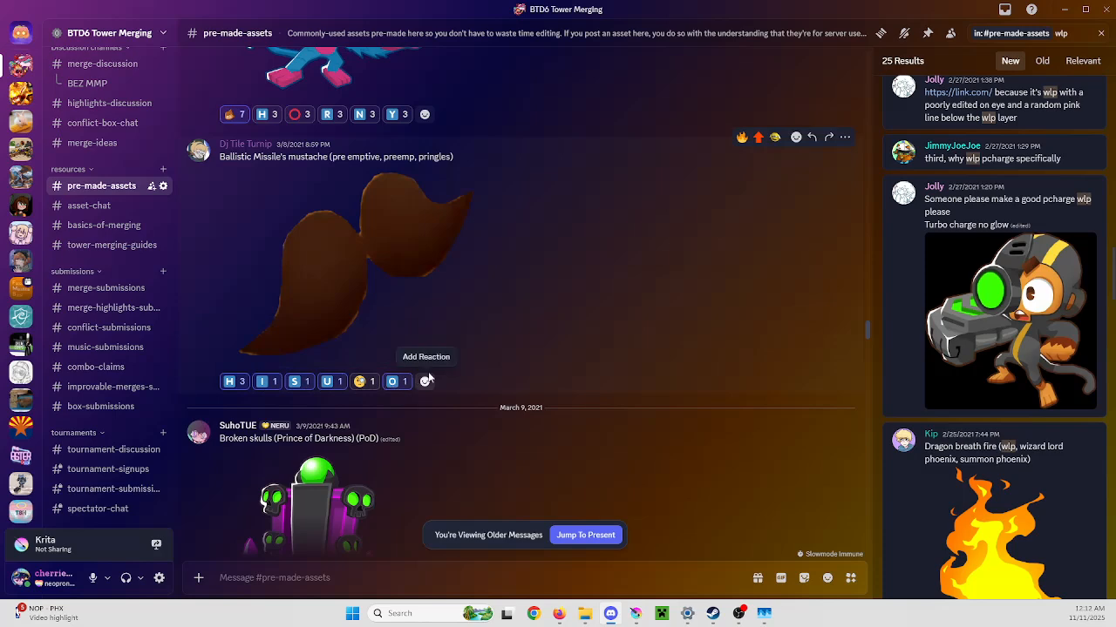
Browse the March 9, 2021 assets, covering the Prince of Darkness broken skulls, the Crossbow Master and the rock
scroll(469, 312, down, 1)
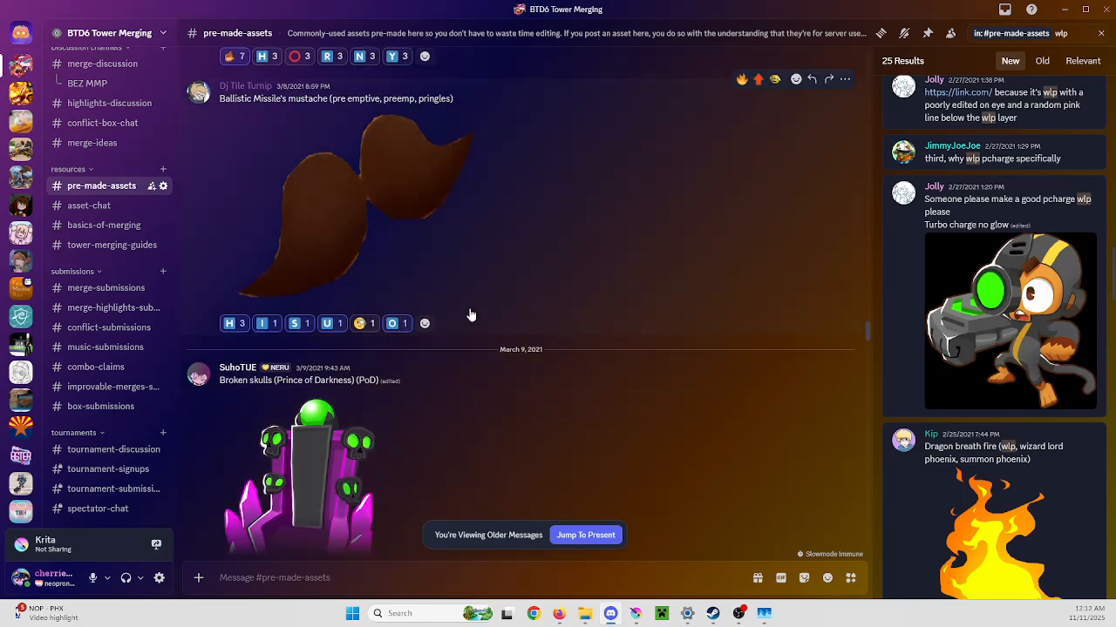
scroll(469, 310, down, 3)
scroll(469, 308, down, 4)
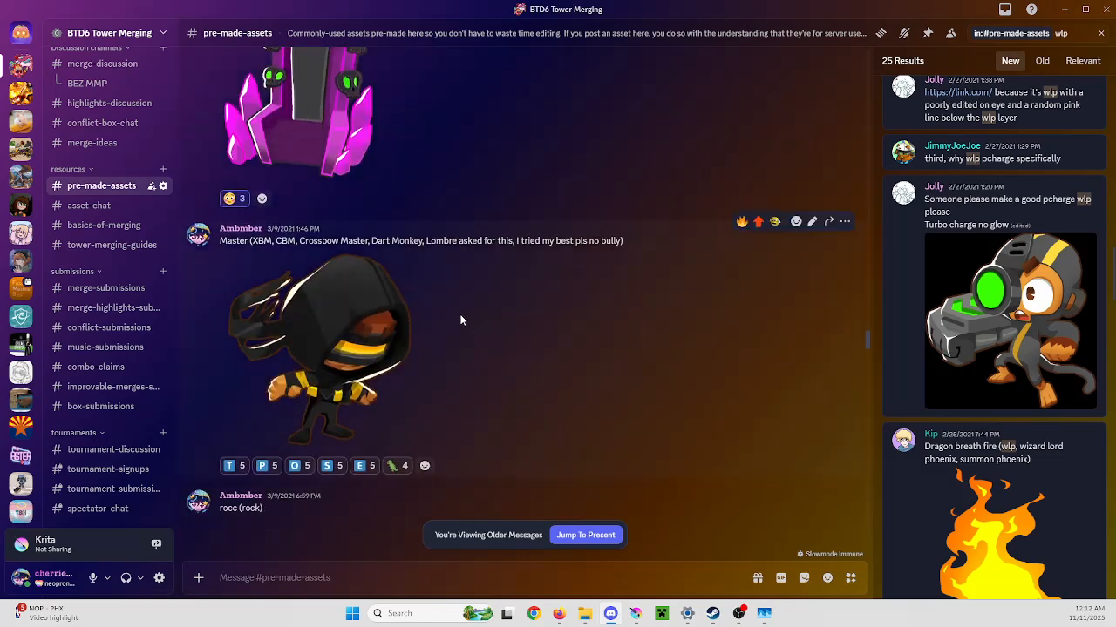
scroll(437, 343, down, 2)
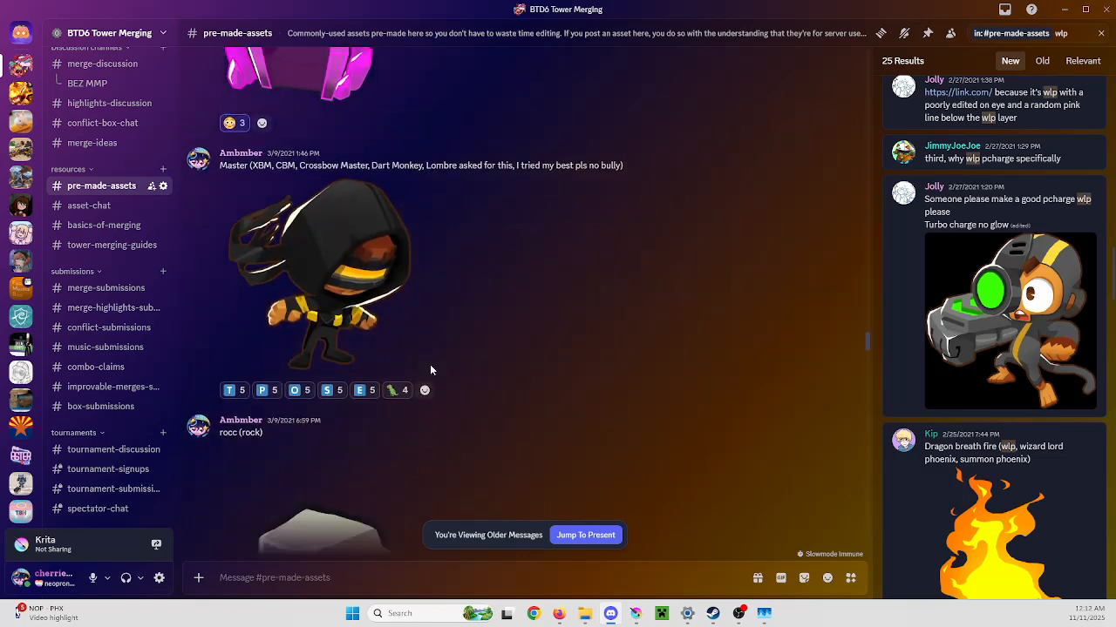
scroll(392, 357, down, 3)
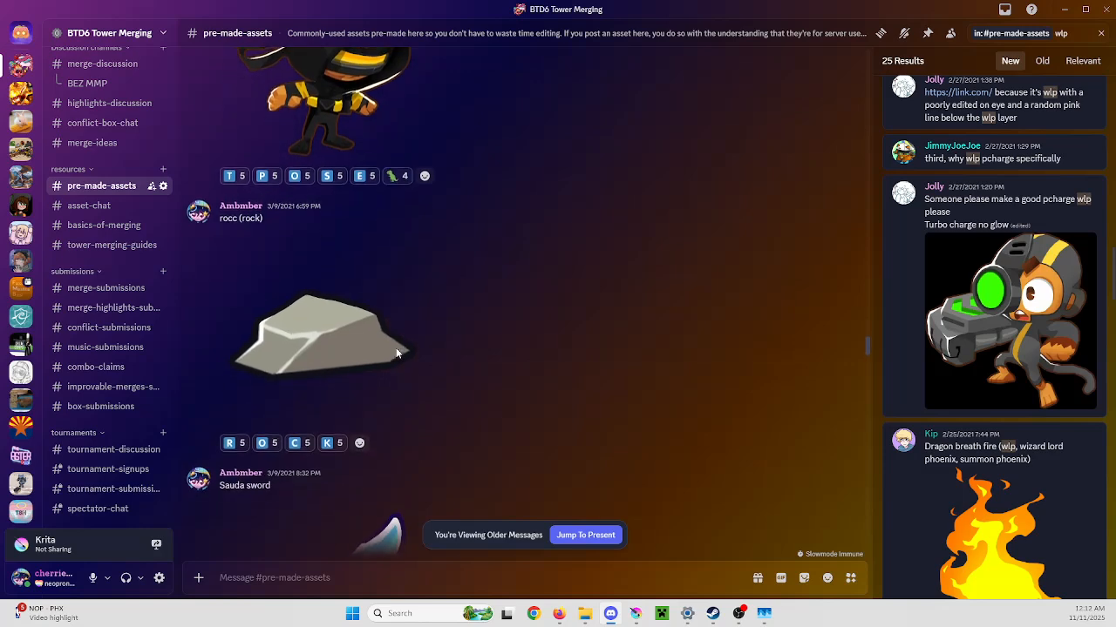
scroll(381, 381, down, 1)
scroll(383, 383, down, 2)
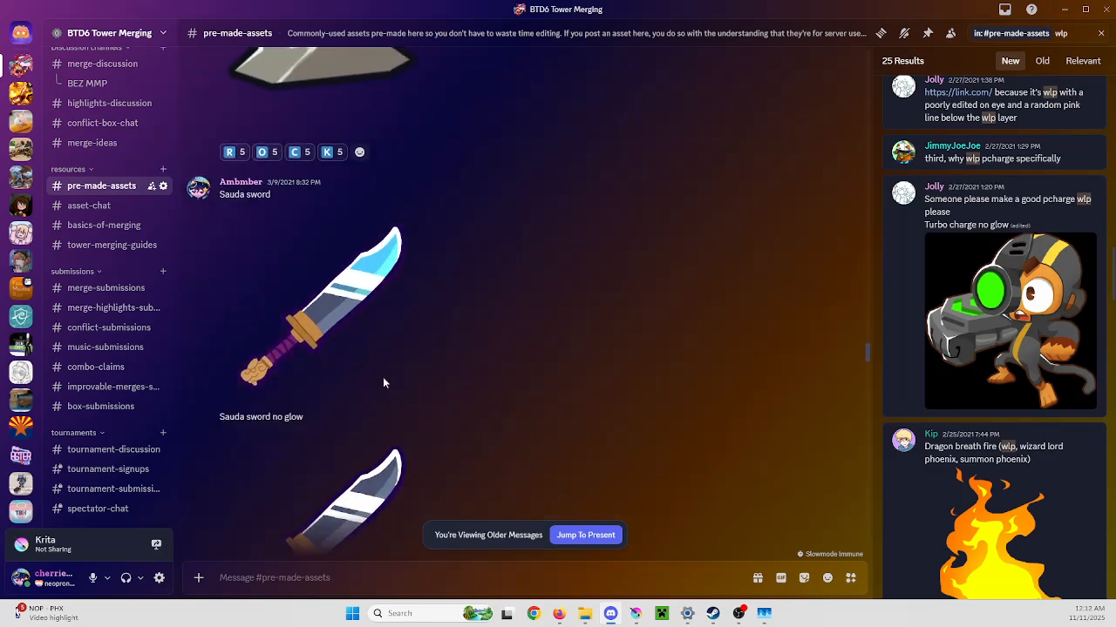
Compare the Sauda sword asset with its no-glow version and read the replies posted below them
scroll(384, 384, down, 2)
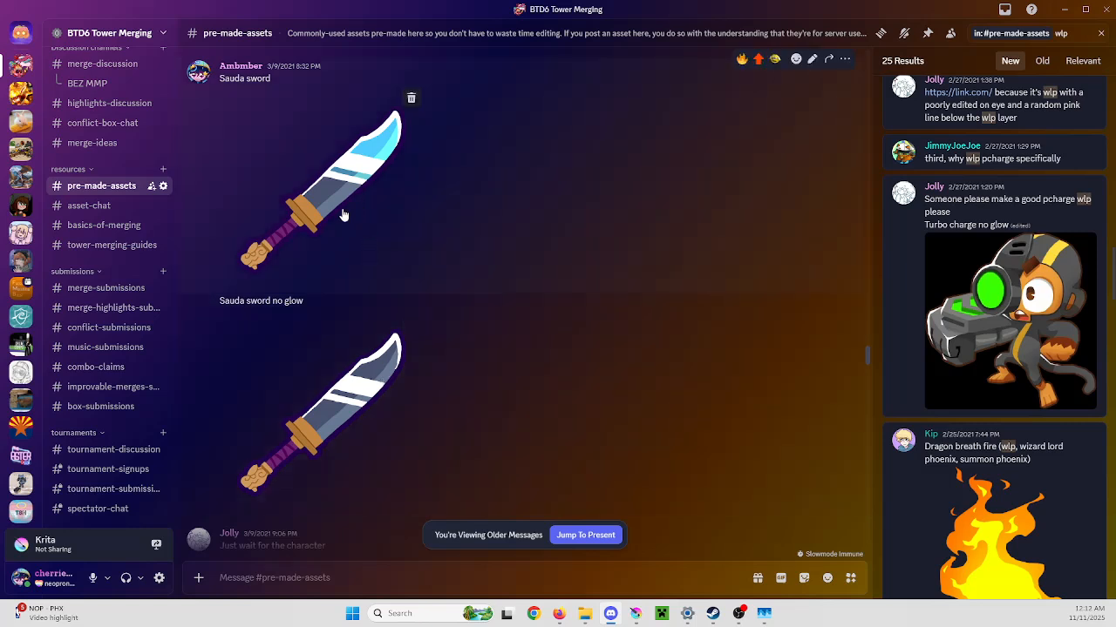
scroll(366, 296, down, 2)
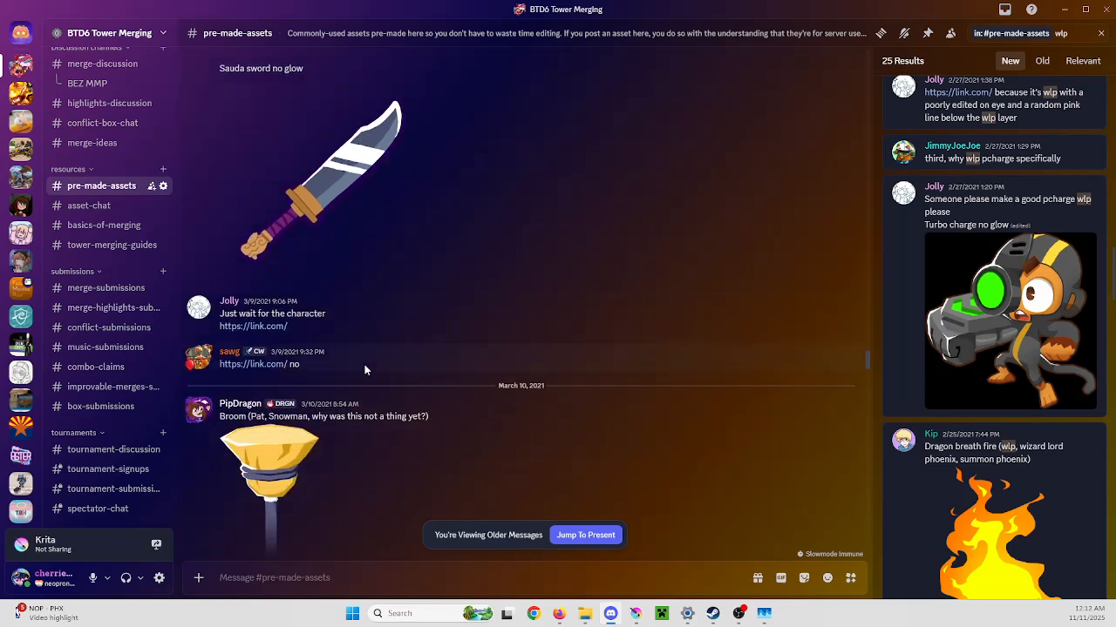
scroll(364, 364, up, 4)
scroll(364, 365, down, 3)
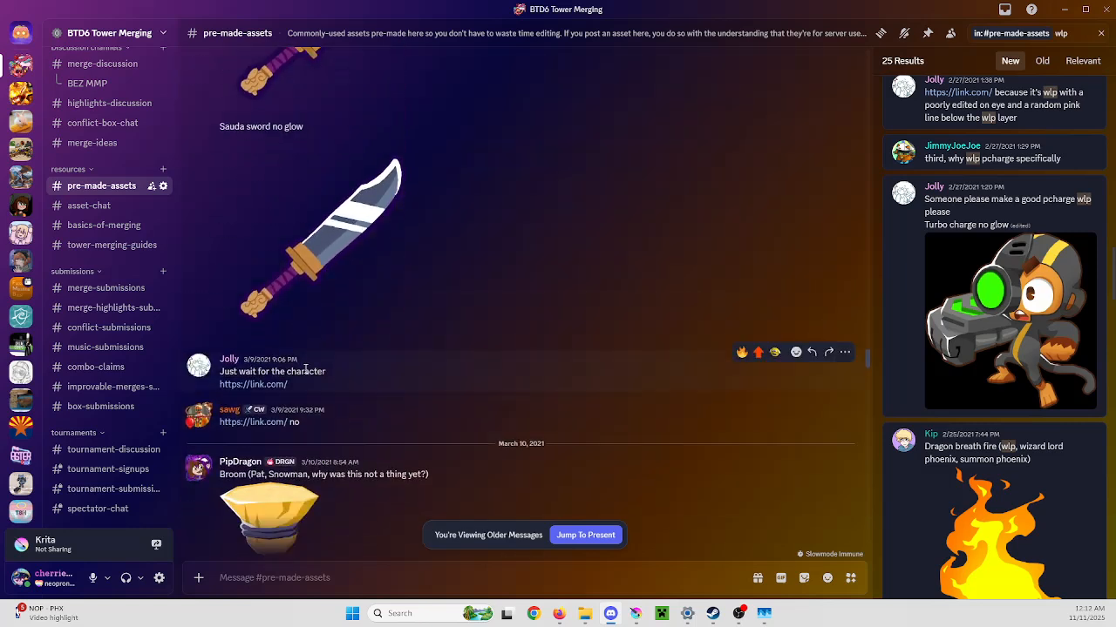
scroll(314, 340, up, 5)
scroll(360, 429, down, 3)
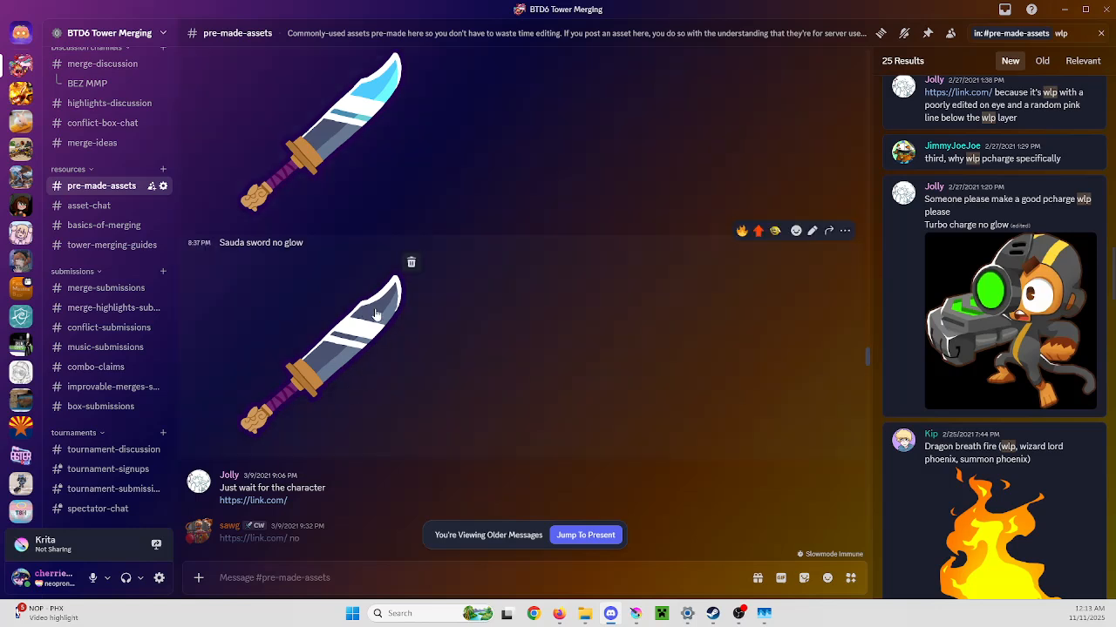
Look through the March 10 and 11, 2021 assets, including the brooms, the Absolute Zero staff and Ezili without a coat
scroll(376, 313, down, 5)
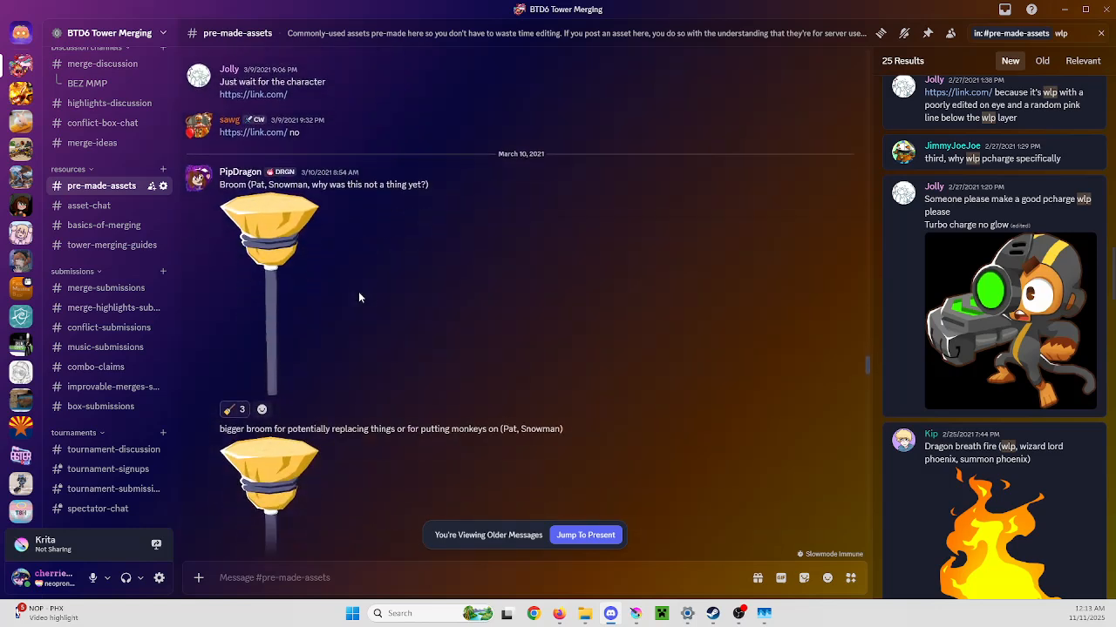
scroll(358, 294, down, 4)
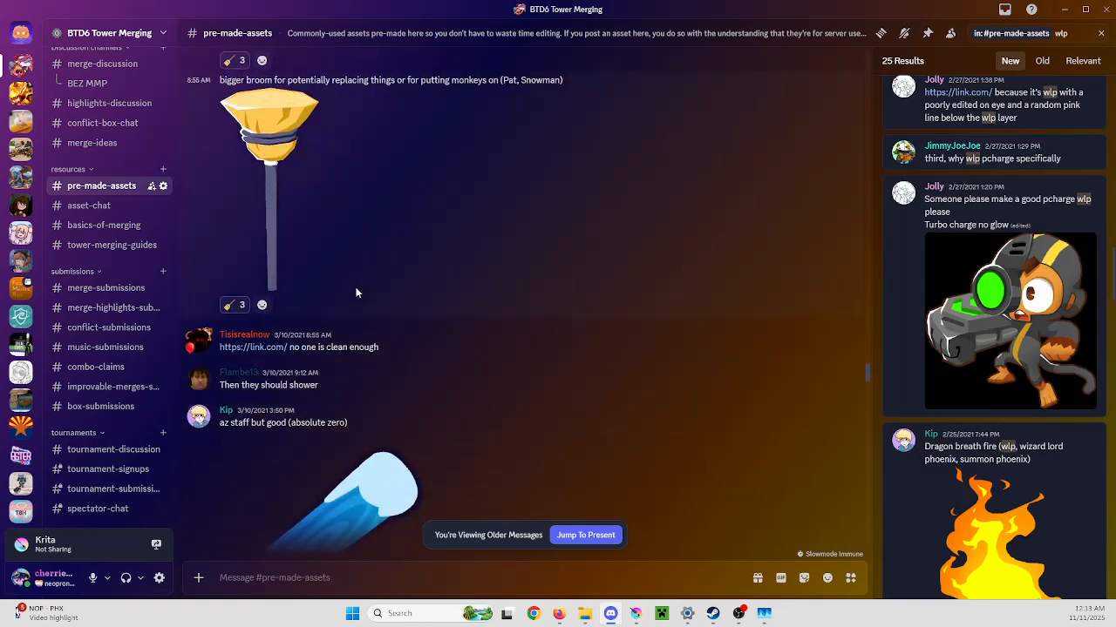
scroll(356, 292, down, 2)
scroll(356, 295, down, 2)
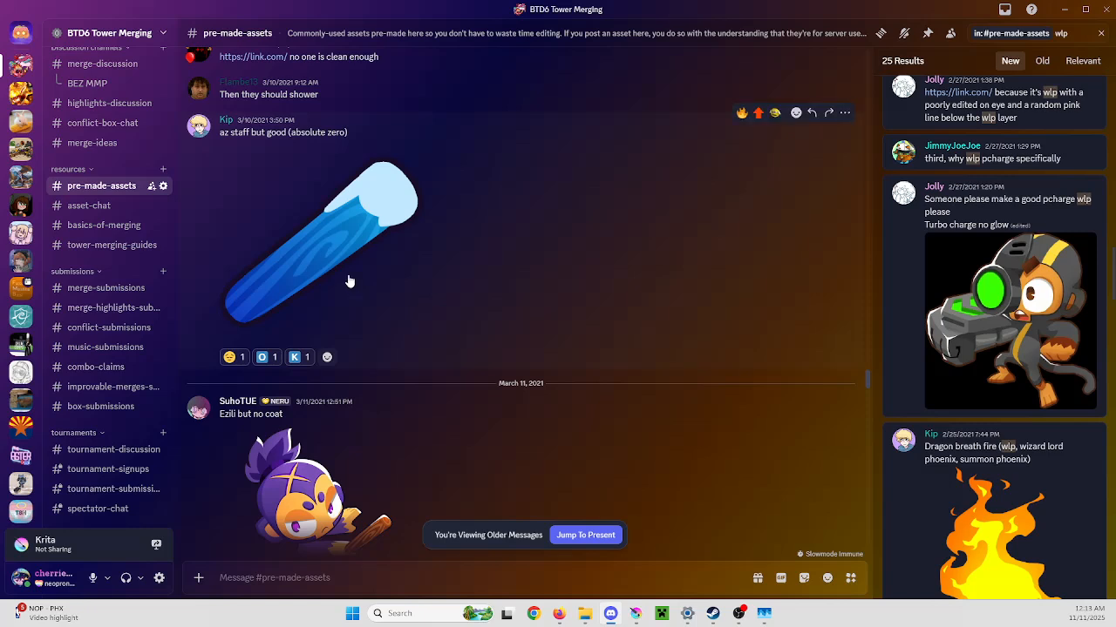
scroll(319, 296, down, 1)
scroll(319, 303, down, 1)
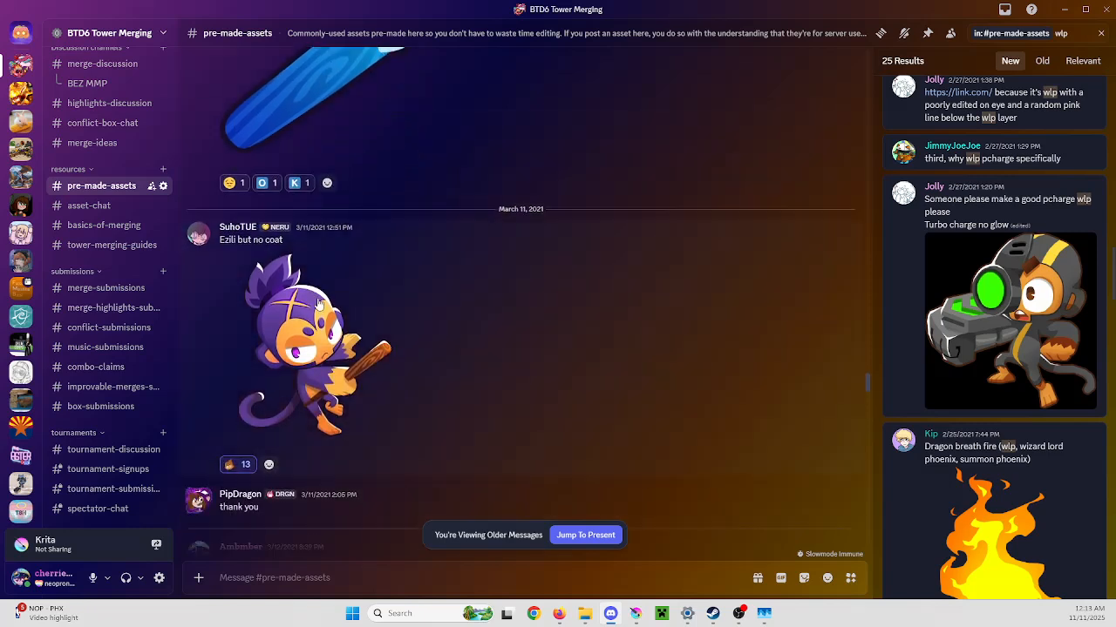
scroll(319, 303, up, 2)
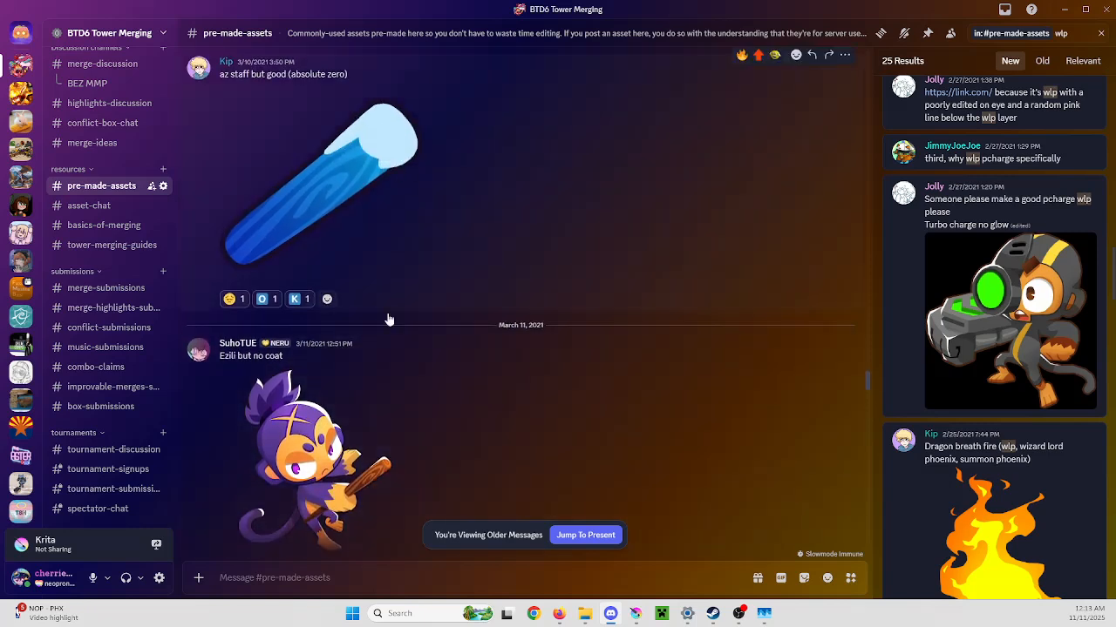
scroll(332, 418, down, 3)
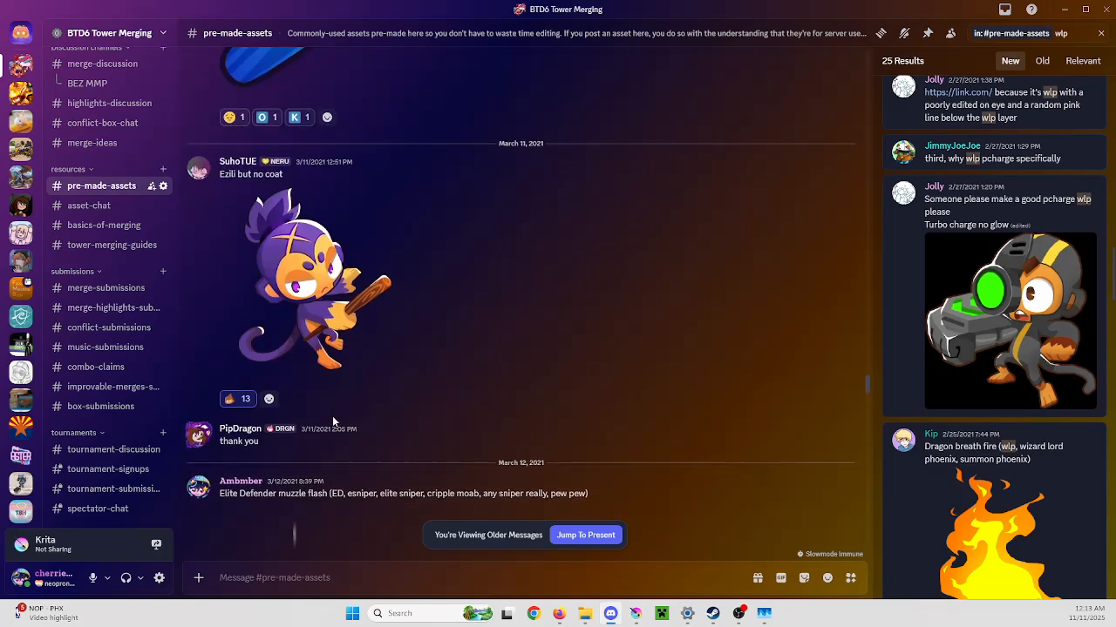
View the Elite Defender muzzle flash asset from March 12, 2021 enlarged, then return to the channel
scroll(332, 418, down, 4)
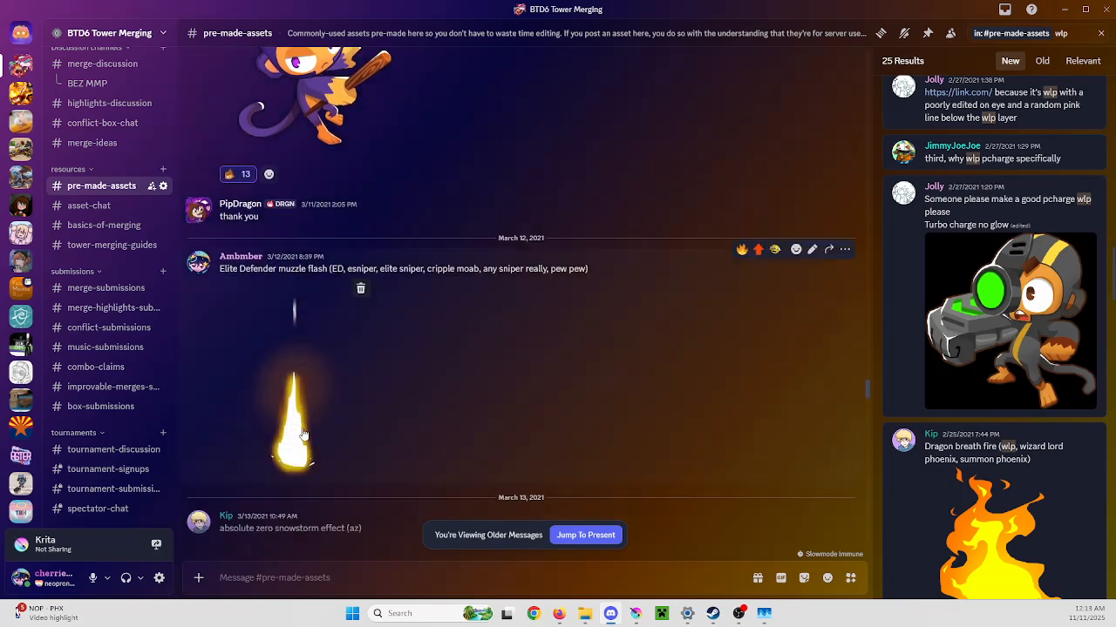
click(293, 438)
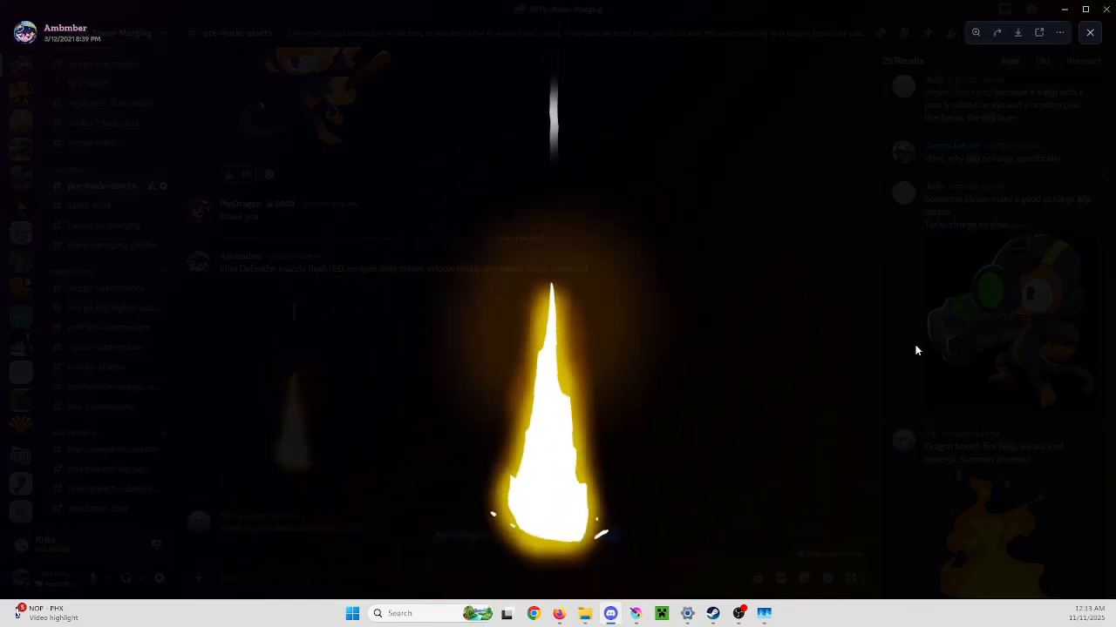
click(363, 326)
scroll(373, 344, down, 3)
scroll(373, 344, up, 2)
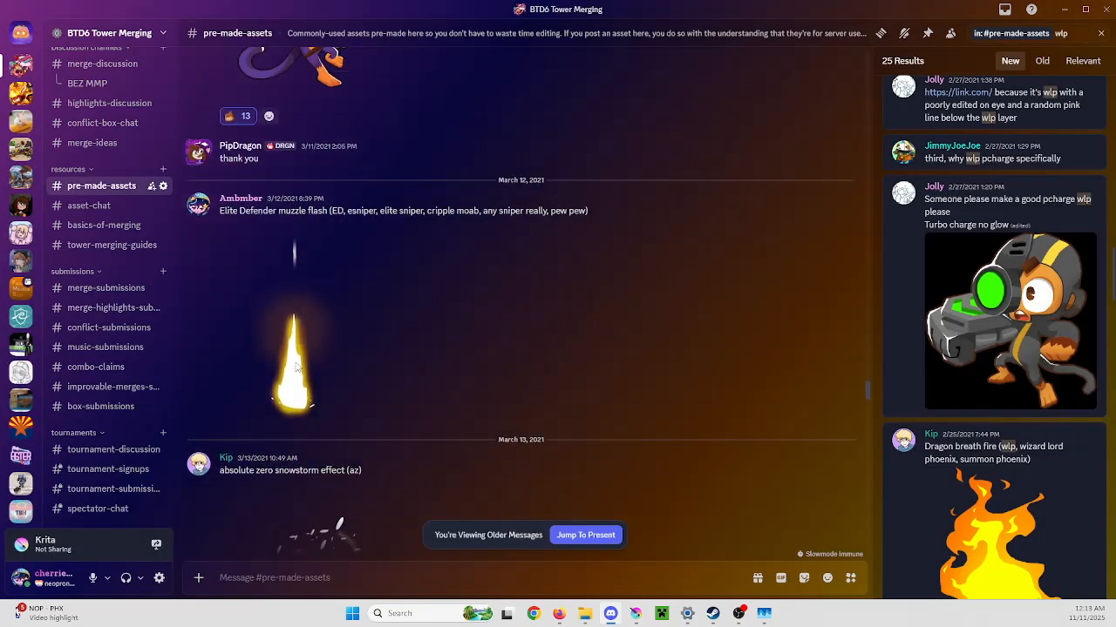
Browse the March 13 to 15, 2021 posts, from the Absolute Zero snowstorm effect through mouthless Gwendolin and the Jones and Churchill heads
scroll(291, 377, down, 3)
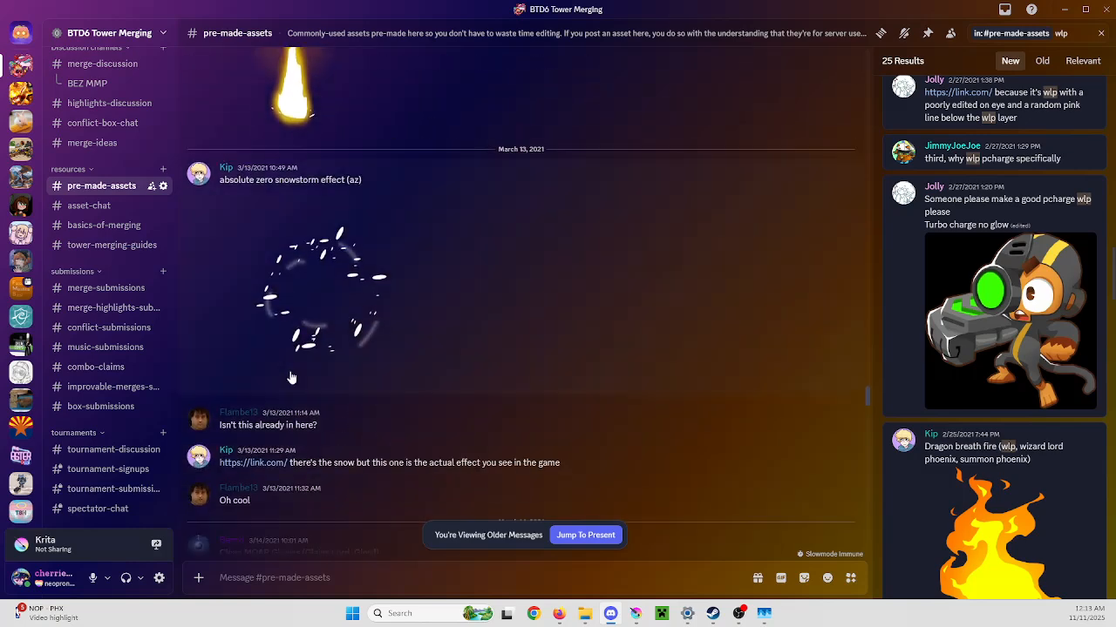
scroll(416, 298, down, 1)
scroll(358, 357, down, 1)
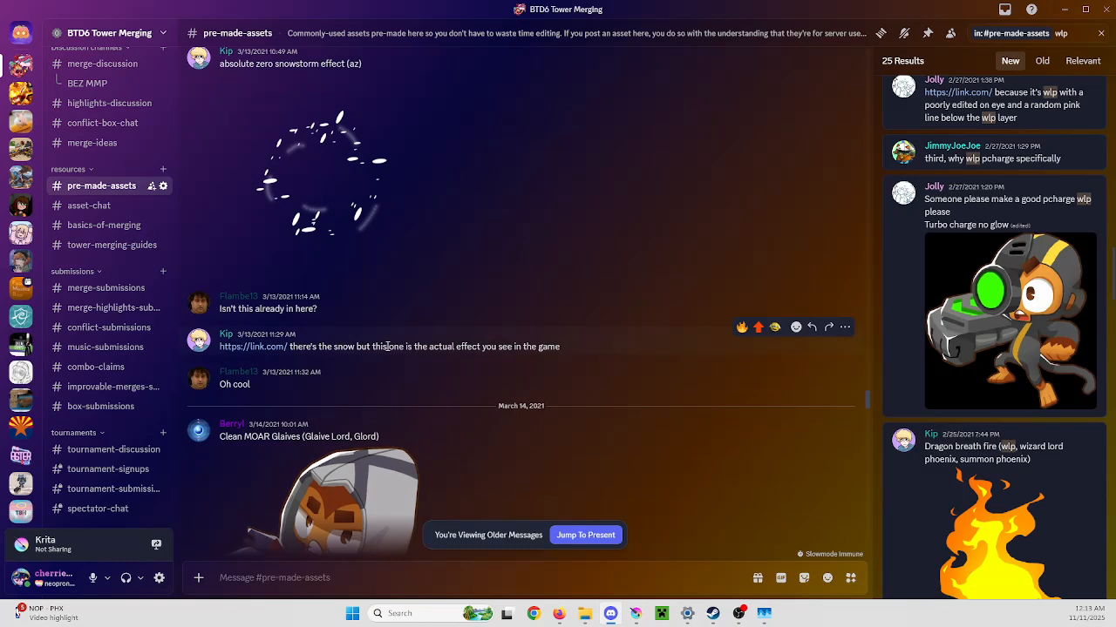
scroll(349, 271, up, 1)
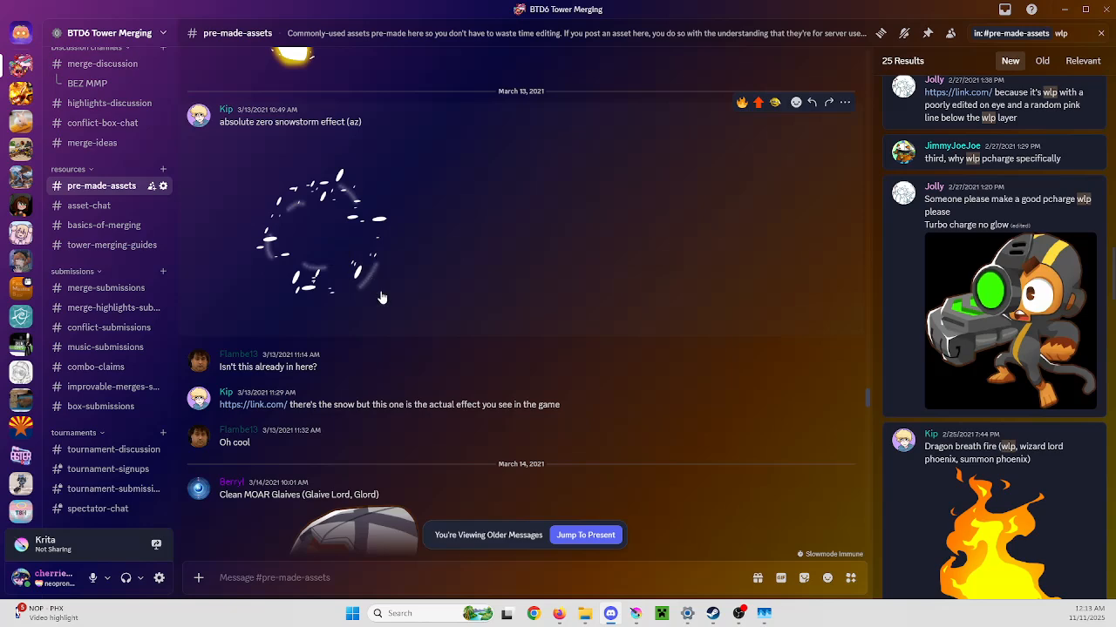
scroll(405, 307, down, 1)
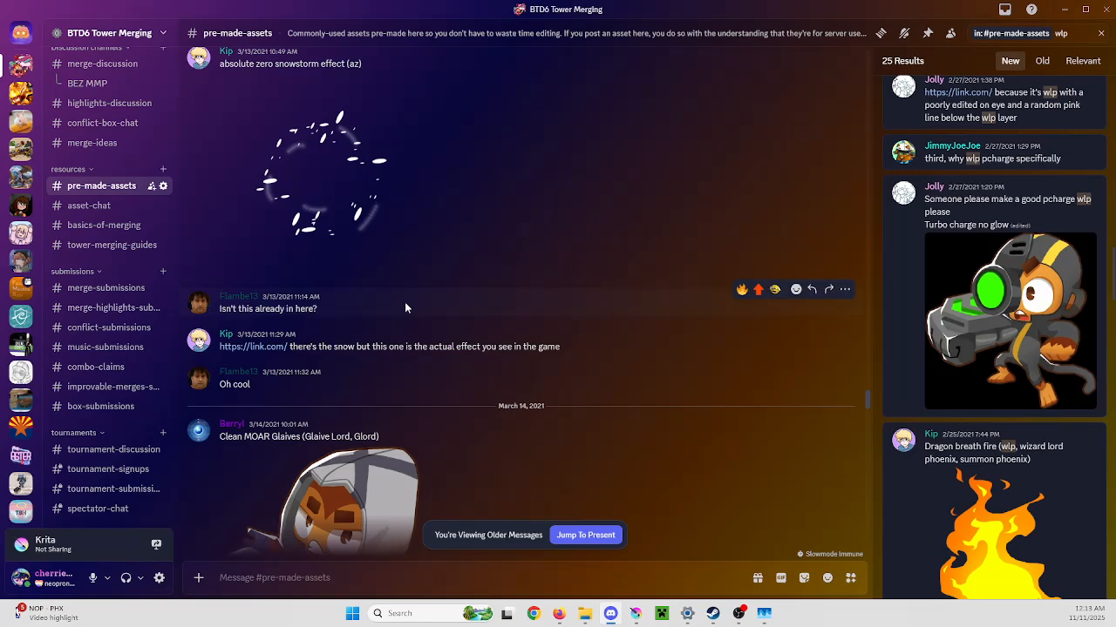
scroll(405, 308, down, 10)
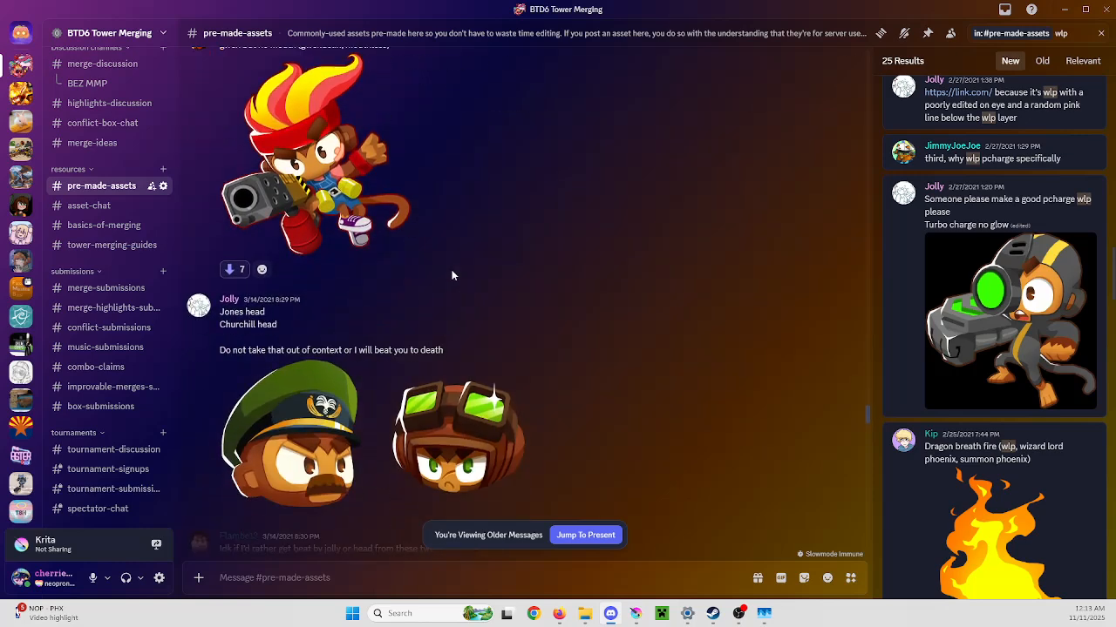
scroll(452, 276, up, 2)
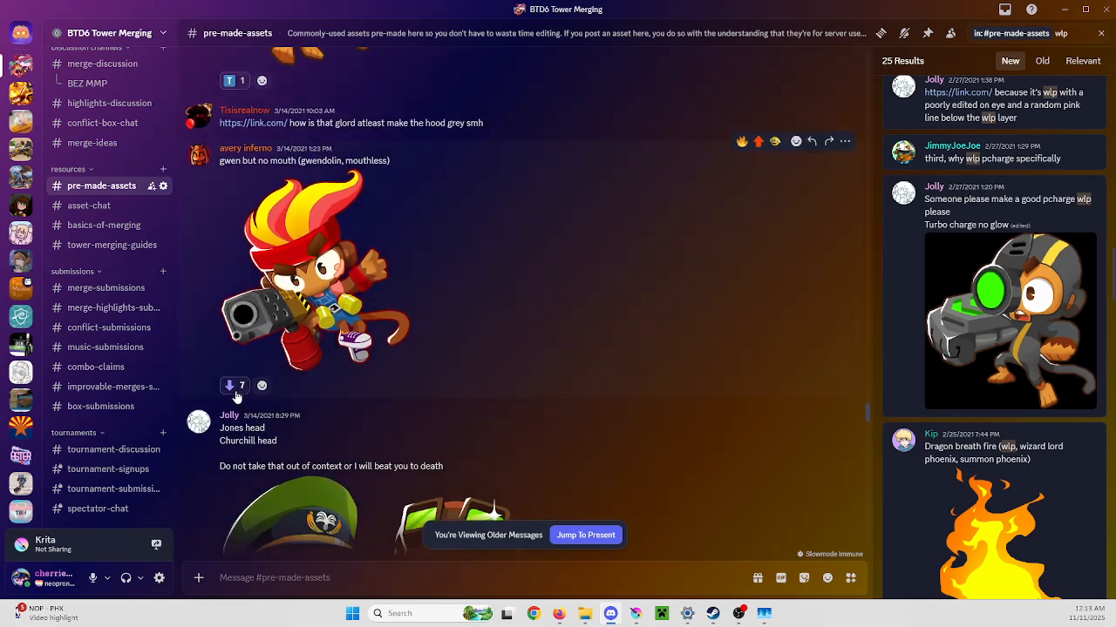
scroll(470, 323, down, 3)
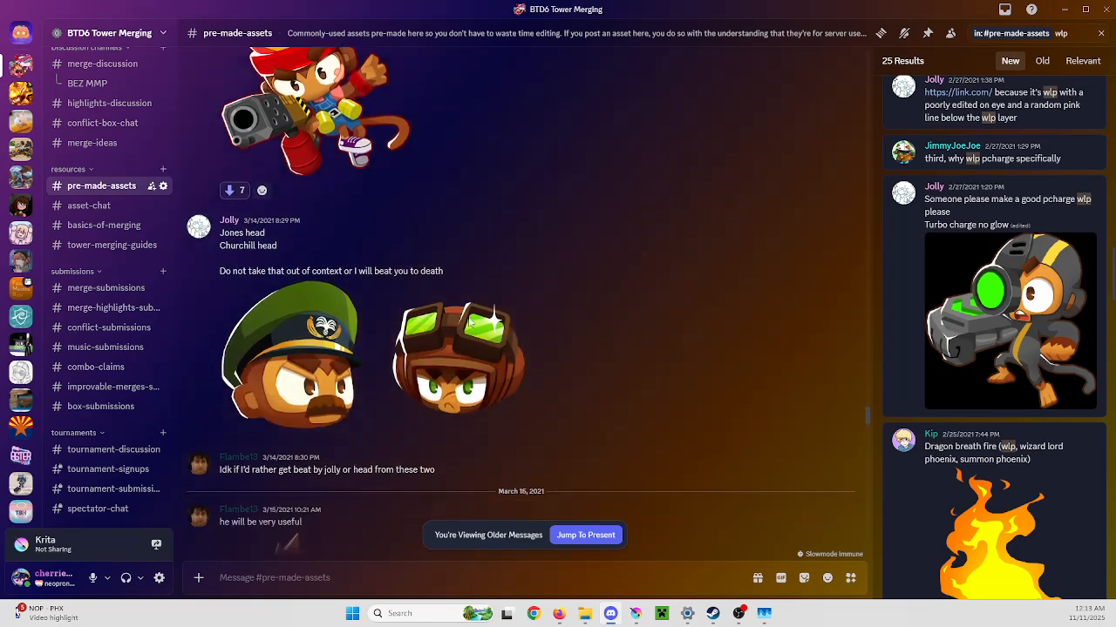
scroll(471, 323, down, 5)
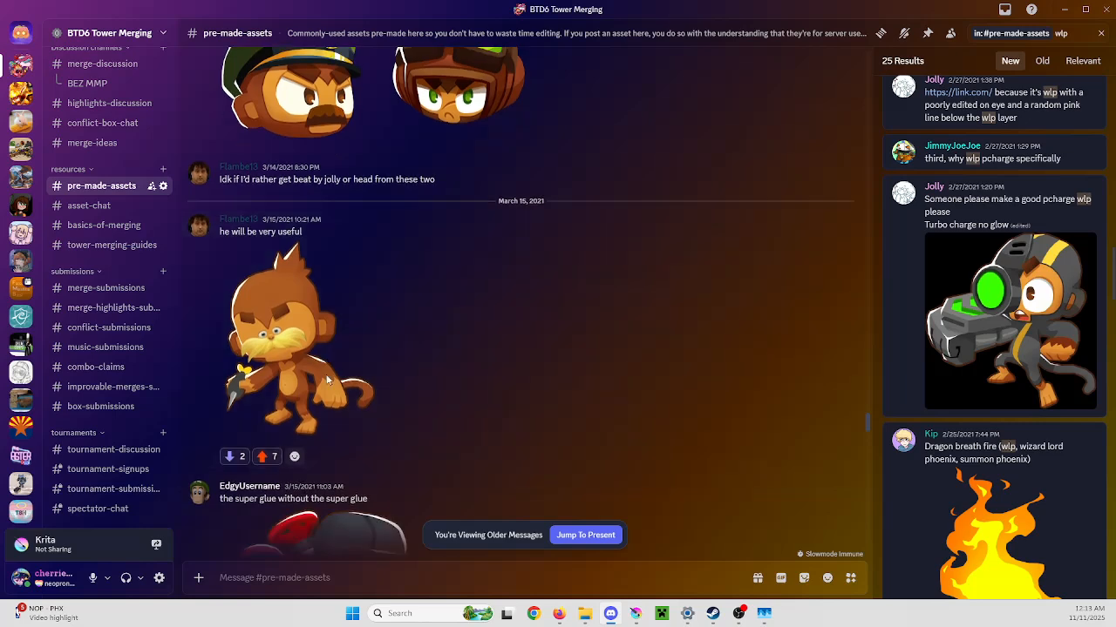
Browse the March 15, 2021 assets, from the super glue monkey through the Perma spike lid to the Monkey Village roof
scroll(317, 350, down, 2)
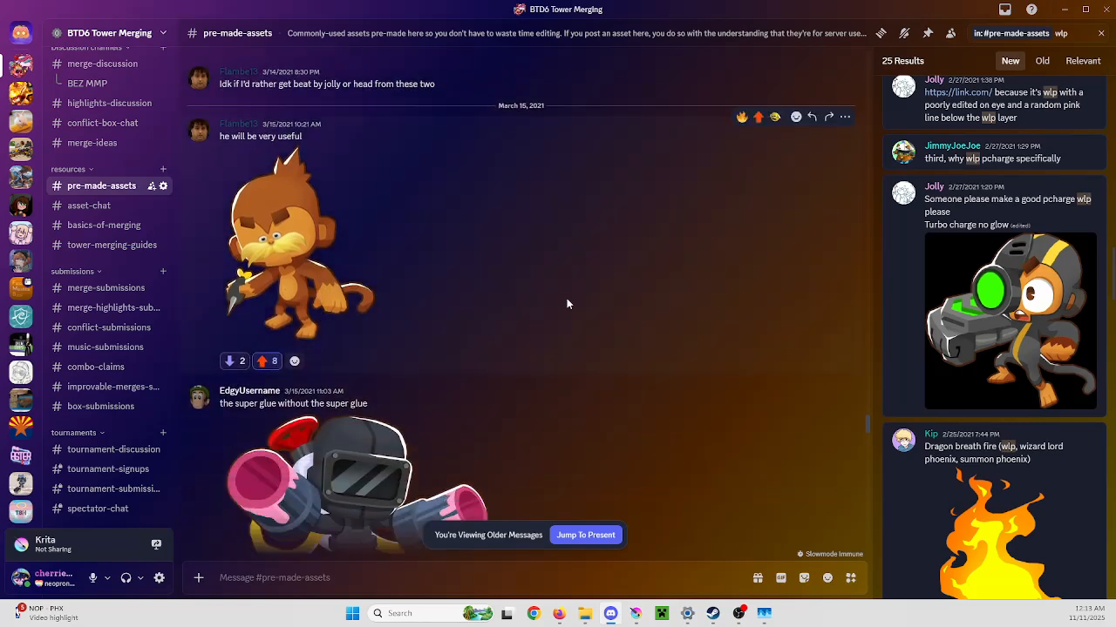
scroll(575, 303, down, 3)
scroll(523, 335, down, 3)
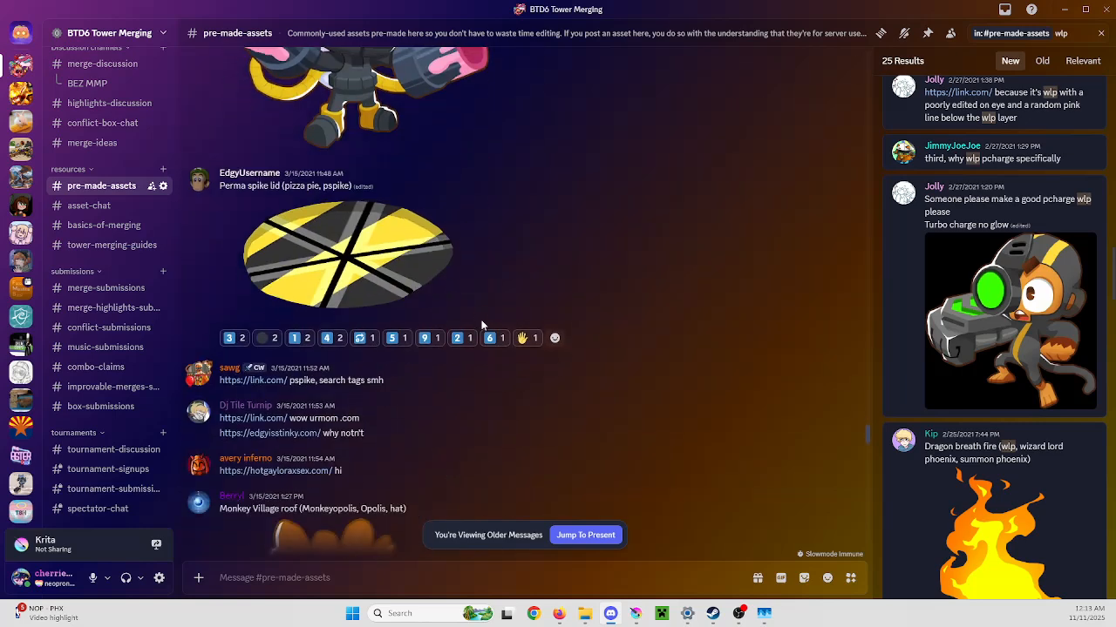
scroll(479, 324, down, 2)
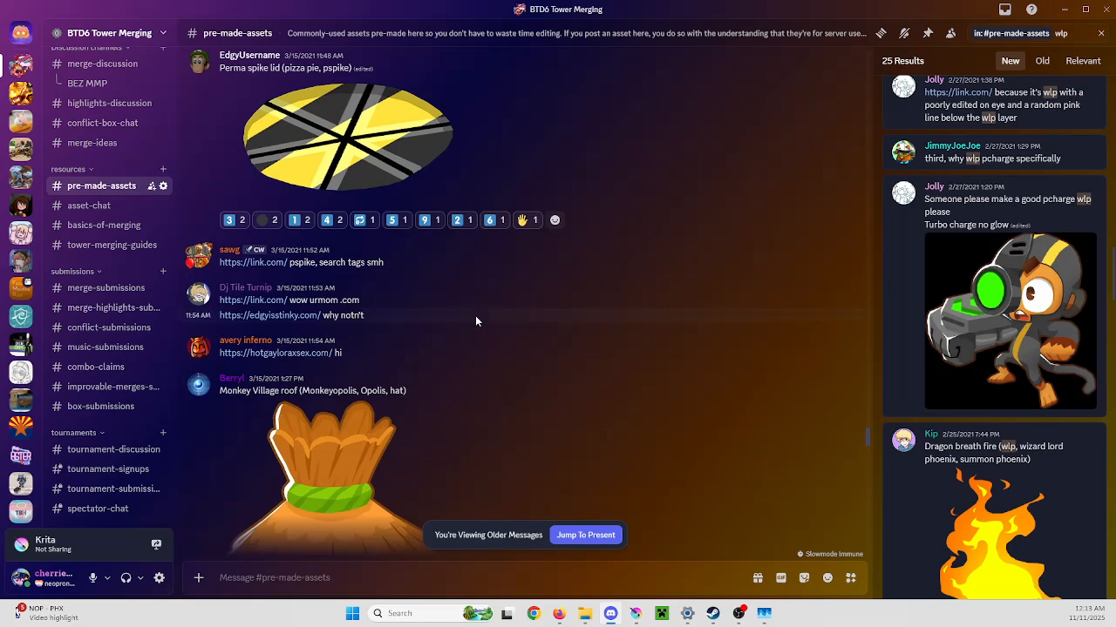
scroll(475, 320, up, 2)
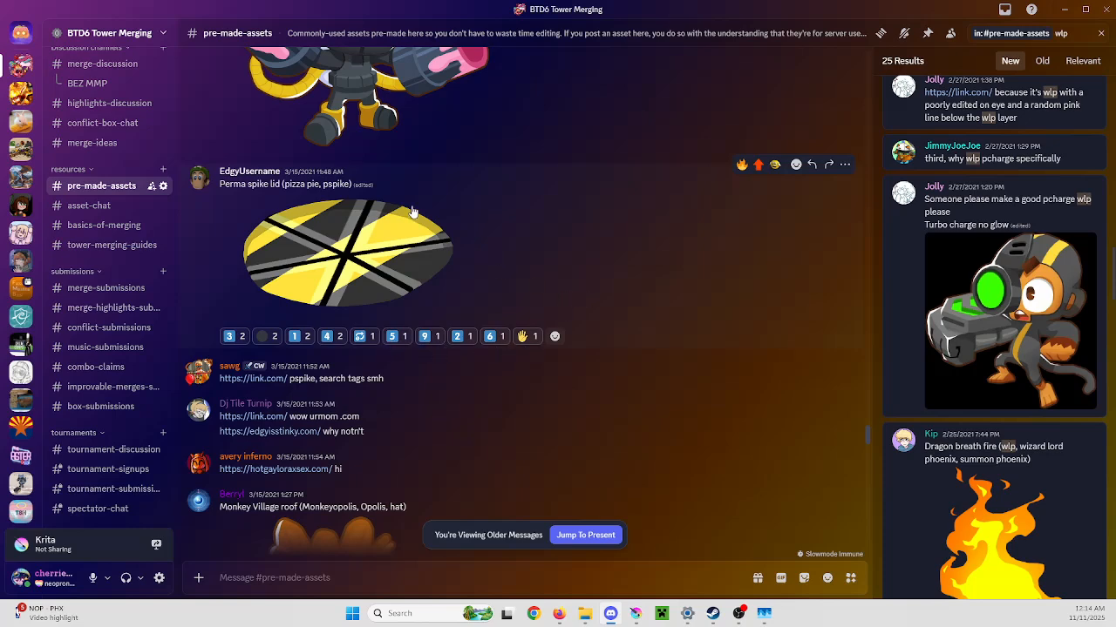
scroll(486, 184, down, 3)
scroll(485, 185, down, 1)
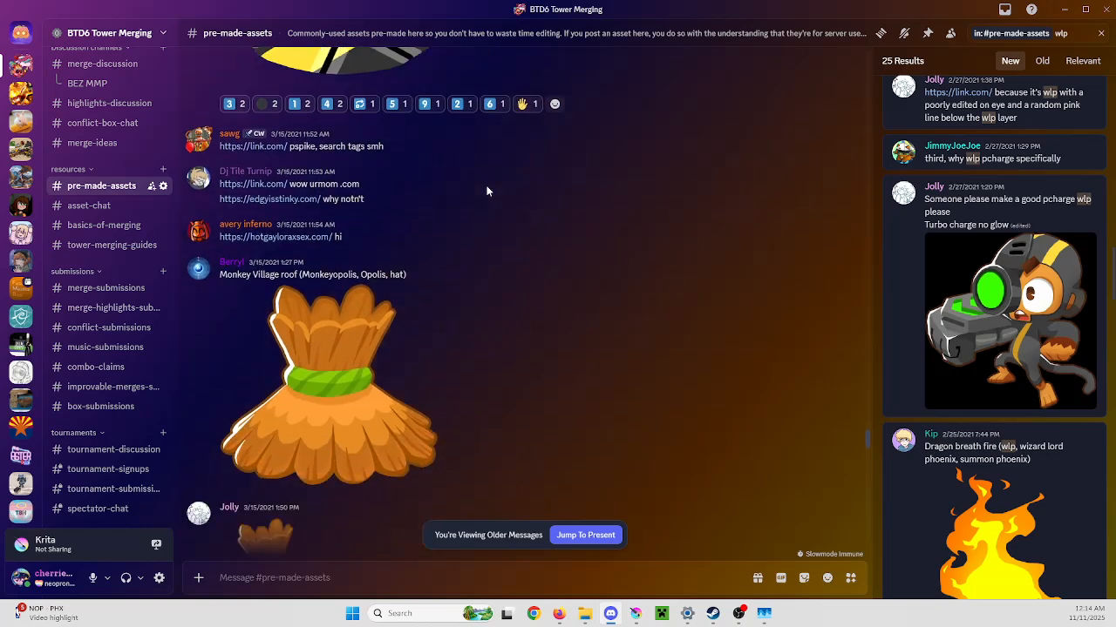
scroll(486, 190, down, 2)
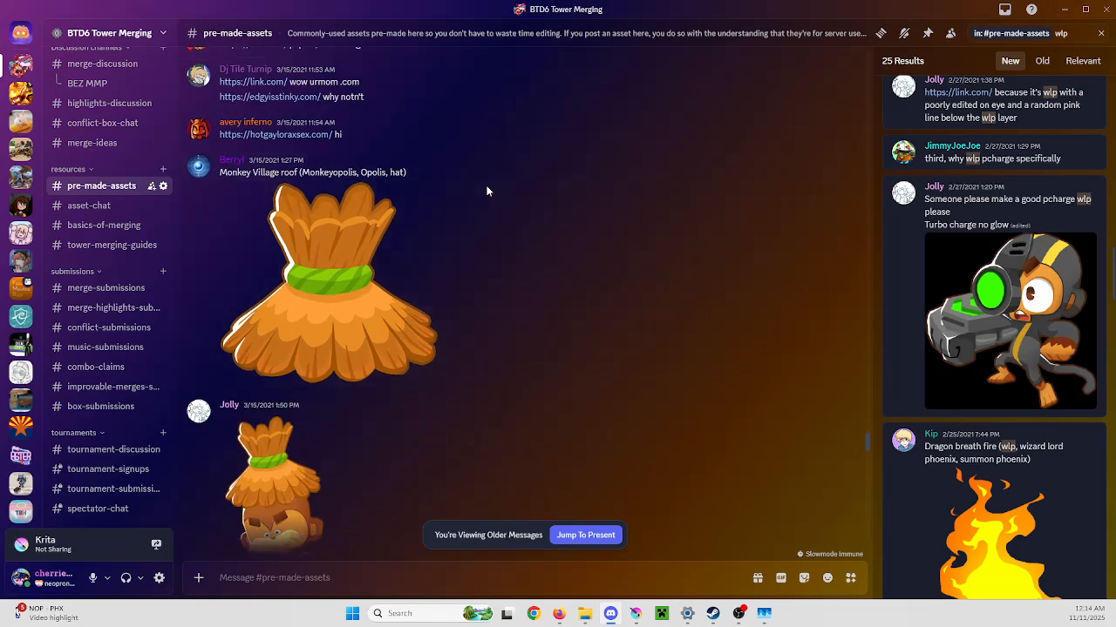
Go back to the Perma spike lid post and reread its reactions and the replies below it
scroll(341, 103, up, 1)
scroll(377, 163, up, 3)
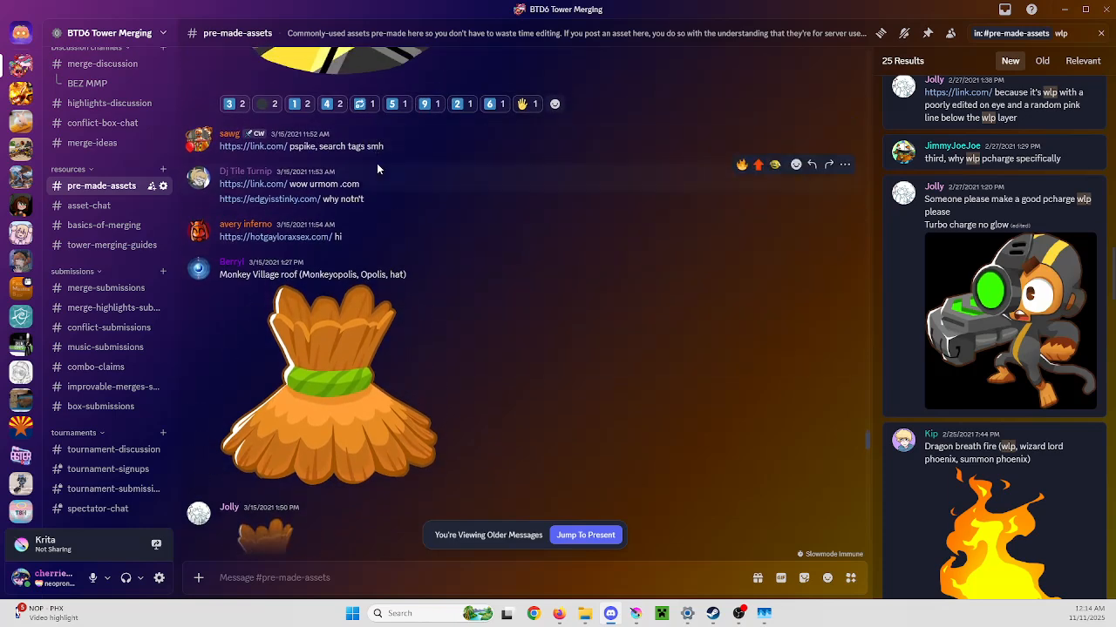
scroll(381, 285, down, 1)
scroll(381, 286, up, 2)
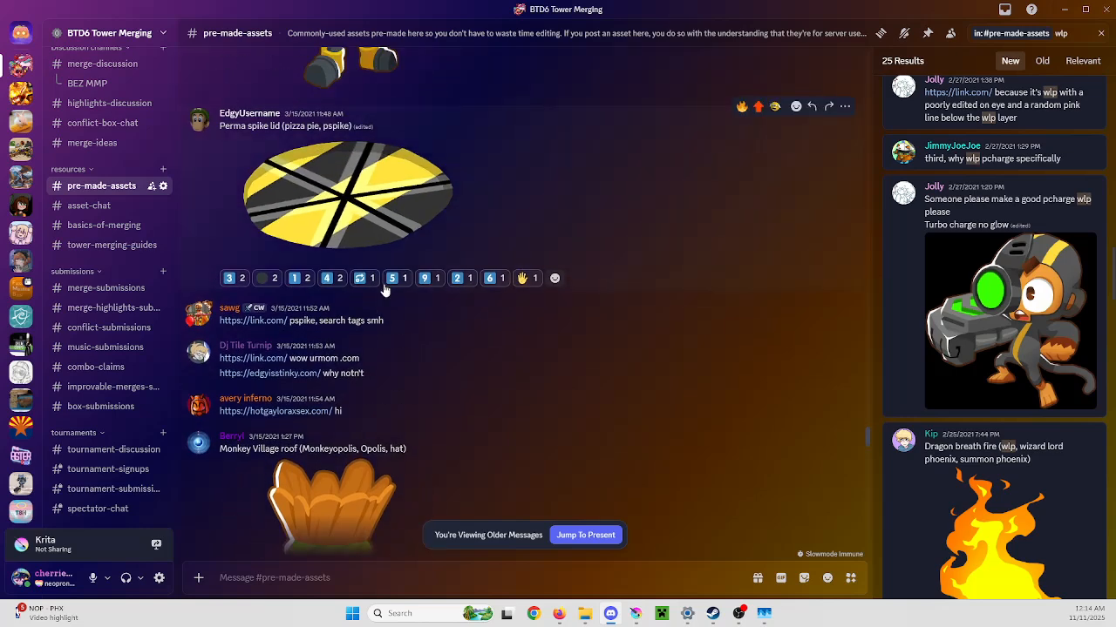
scroll(384, 285, down, 3)
scroll(384, 280, up, 3)
scroll(392, 261, up, 1)
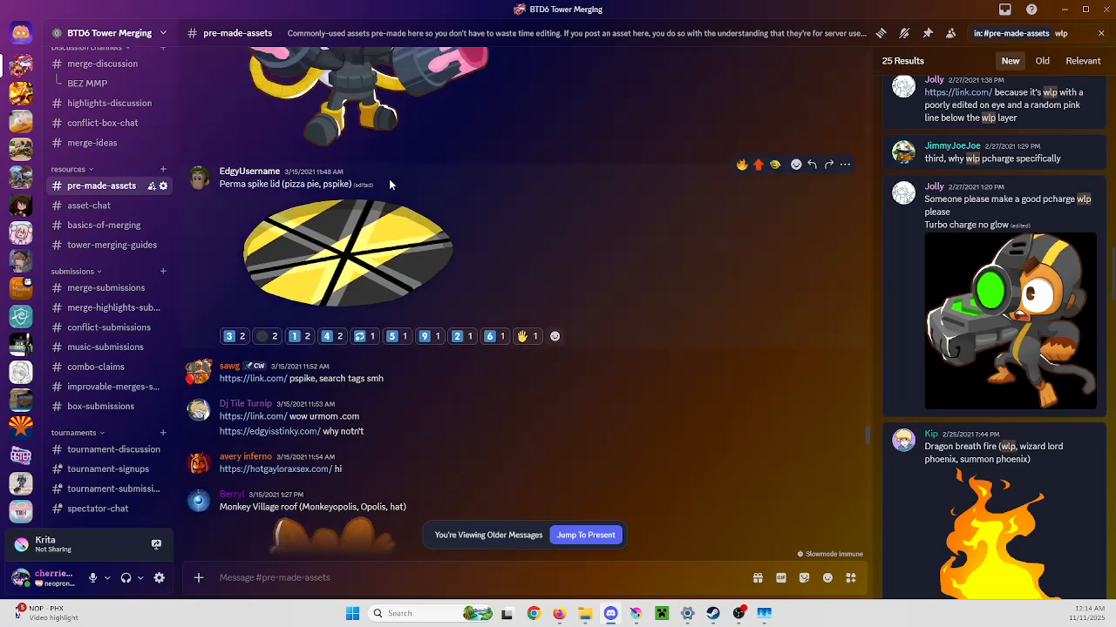
Look through the March 15 to 19, 2021 posts, including the Arcane Mastery-pose Pirate Lord, MIB sunglasses, spikeless Arcane Spike MOAB and Crossbow without crossbow
scroll(389, 183, down, 4)
scroll(376, 206, down, 5)
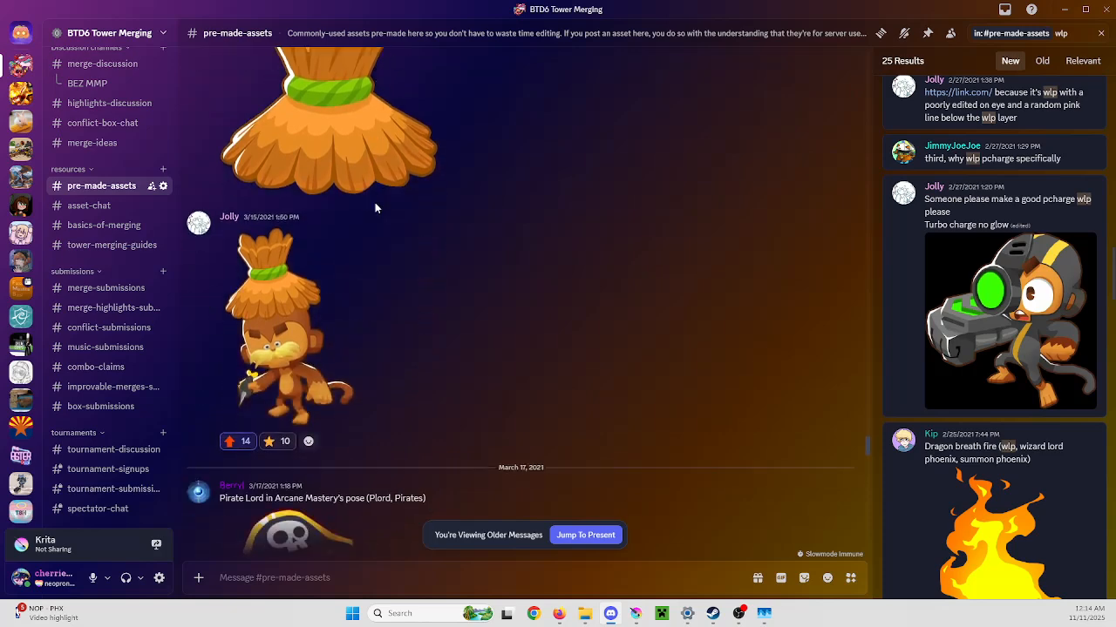
scroll(377, 335, down, 3)
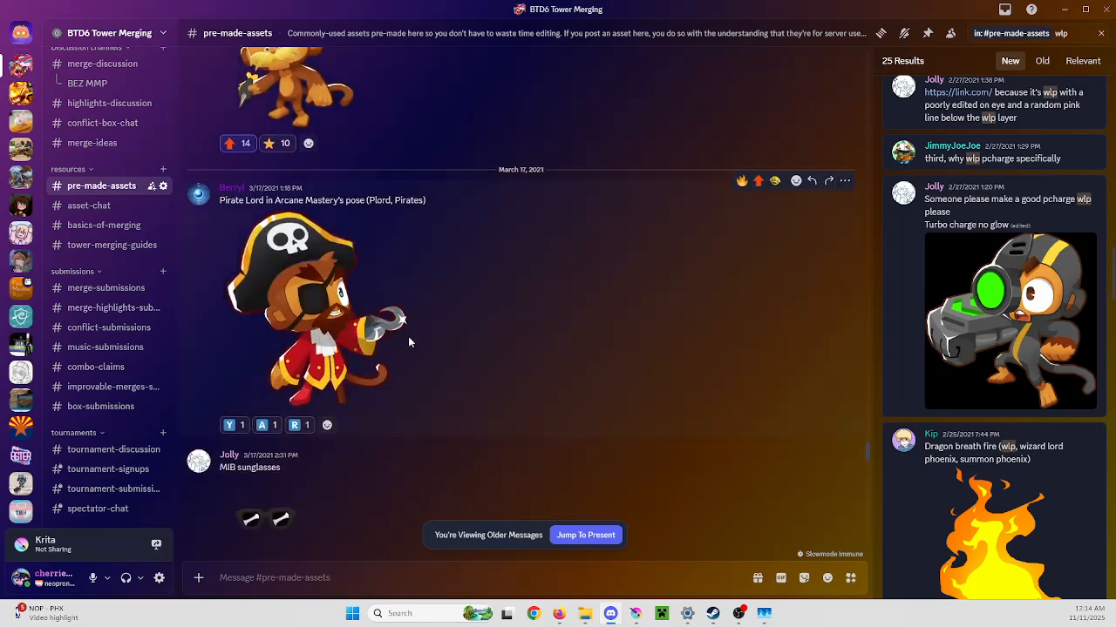
scroll(314, 310, down, 3)
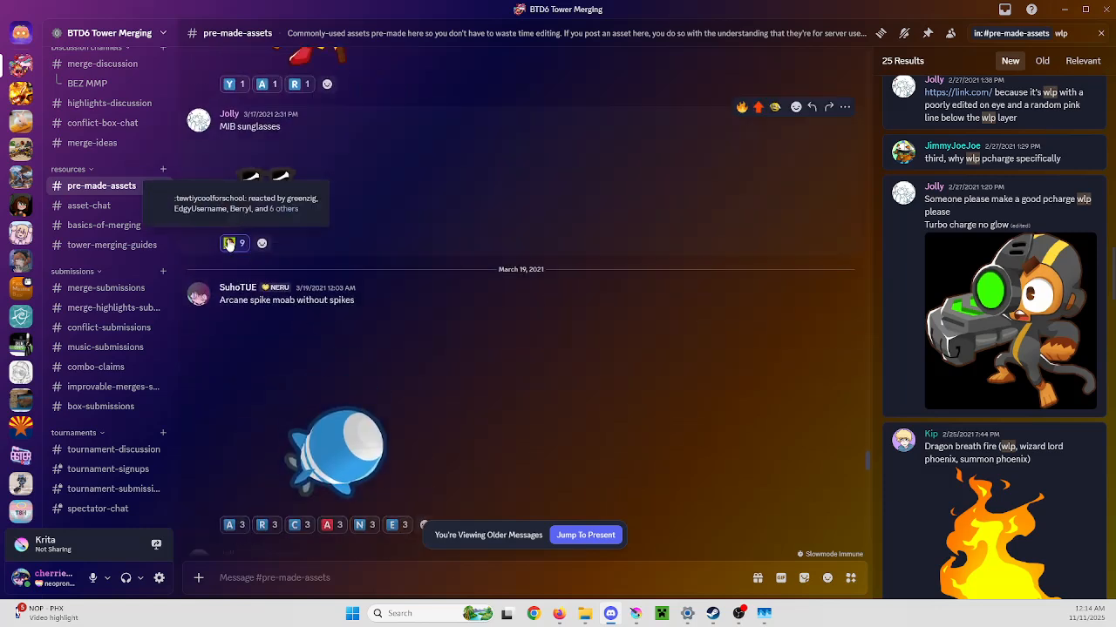
scroll(334, 391, down, 2)
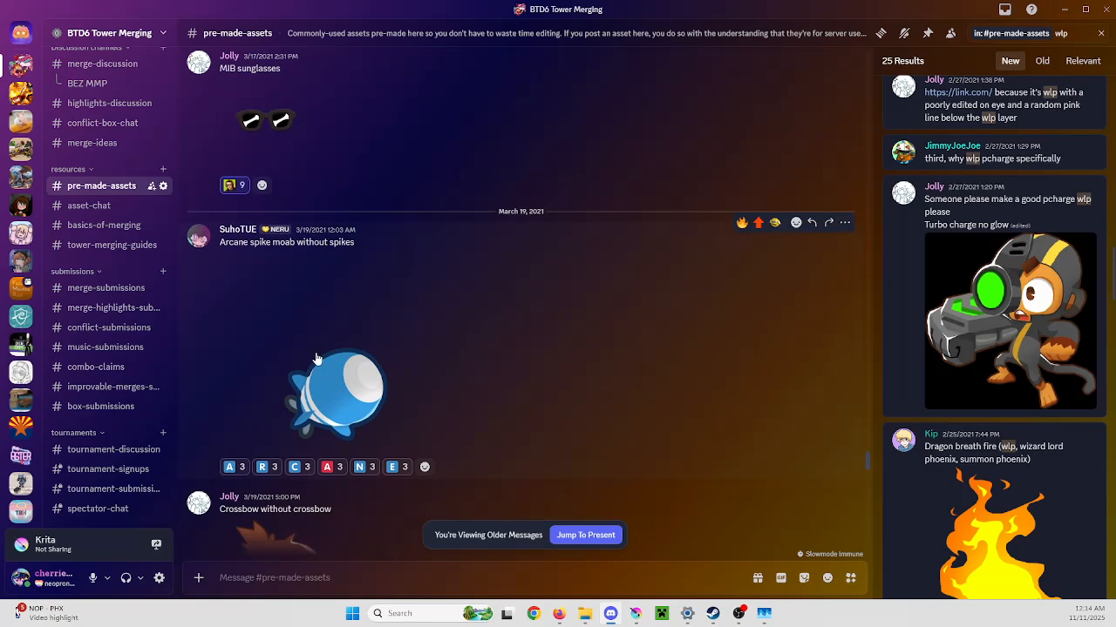
scroll(328, 288, down, 10)
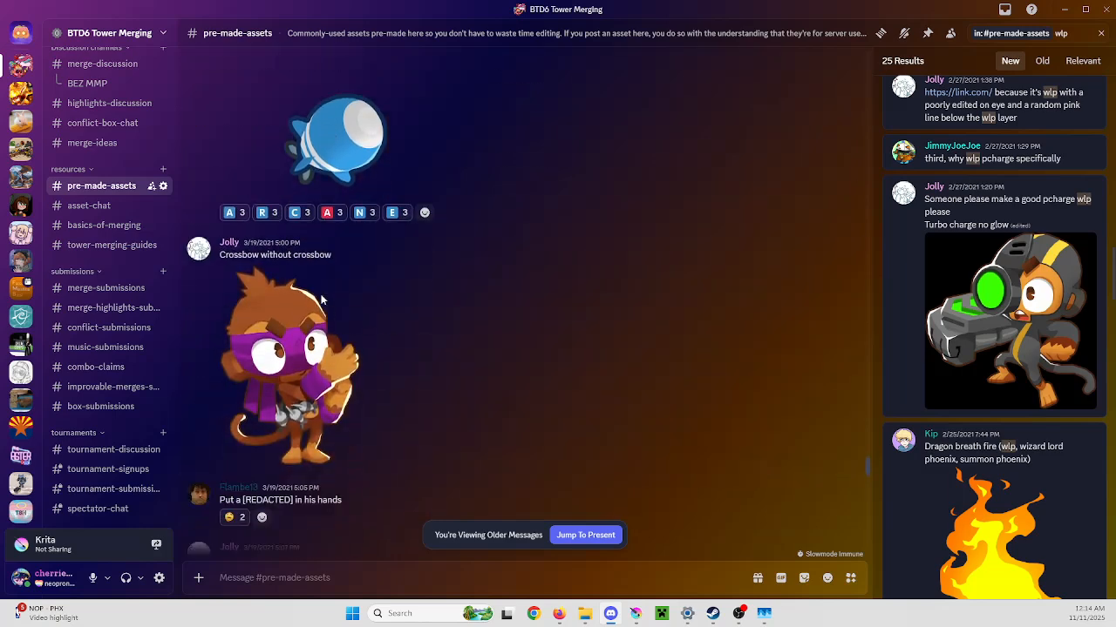
scroll(330, 290, up, 3)
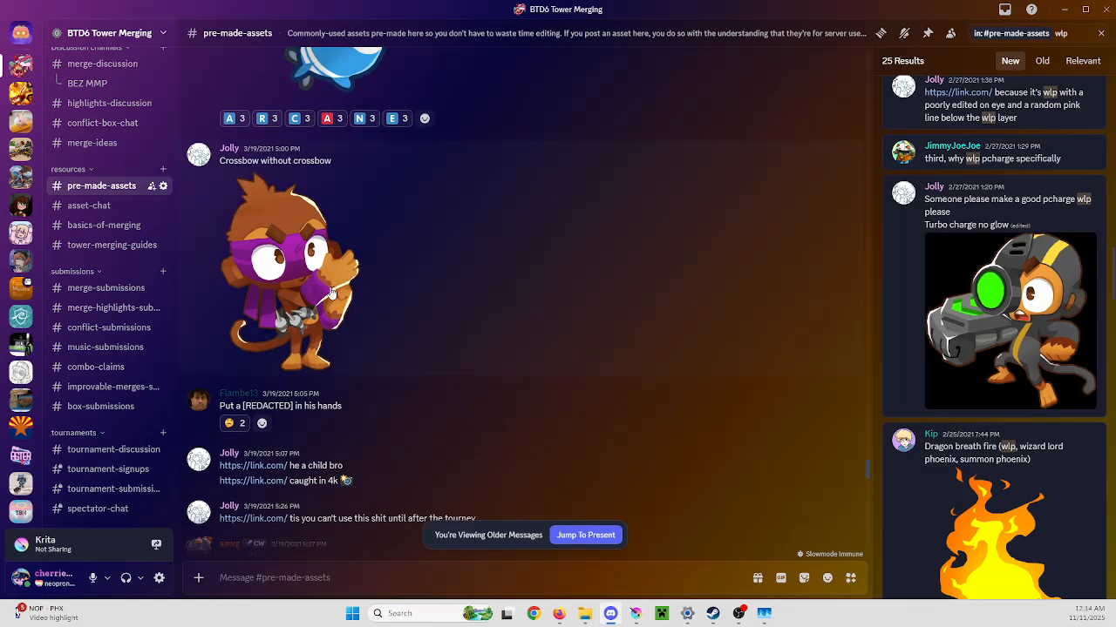
Read the March 19, 2021 replies and examine the Avatar of Wrath rocks, outline-free Permacharge boomerang and custom rocks
scroll(387, 307, down, 9)
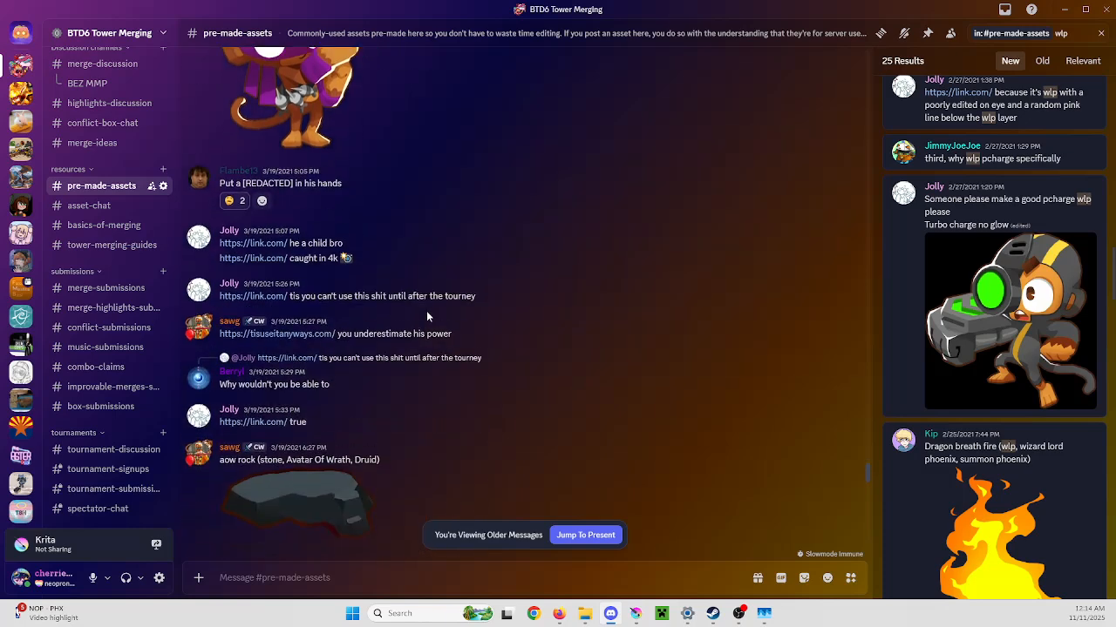
scroll(392, 305, down, 6)
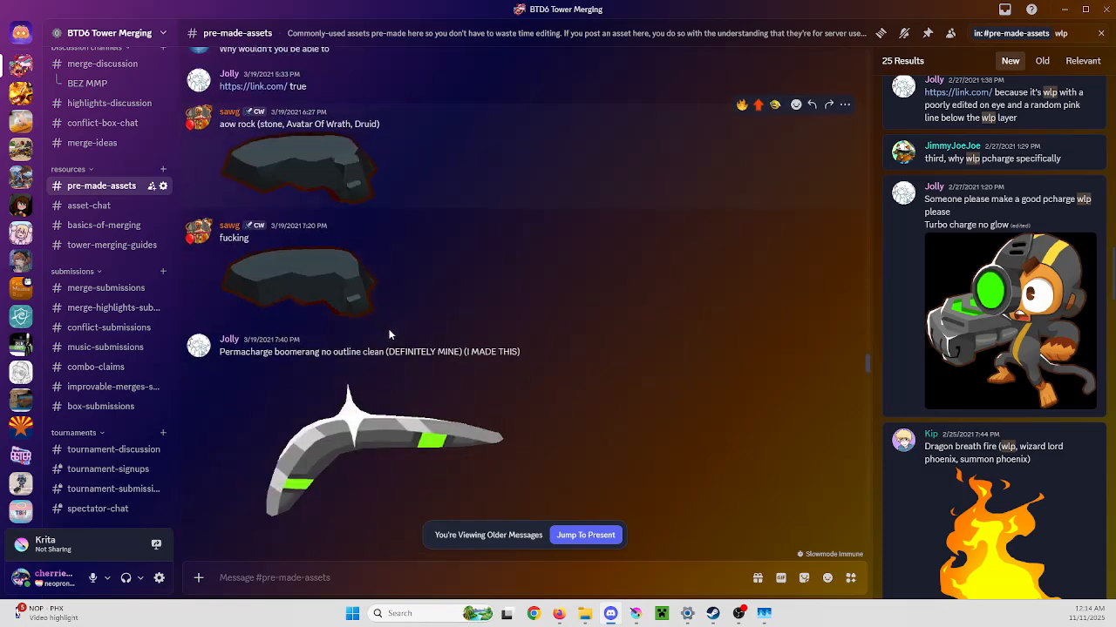
scroll(397, 261, up, 4)
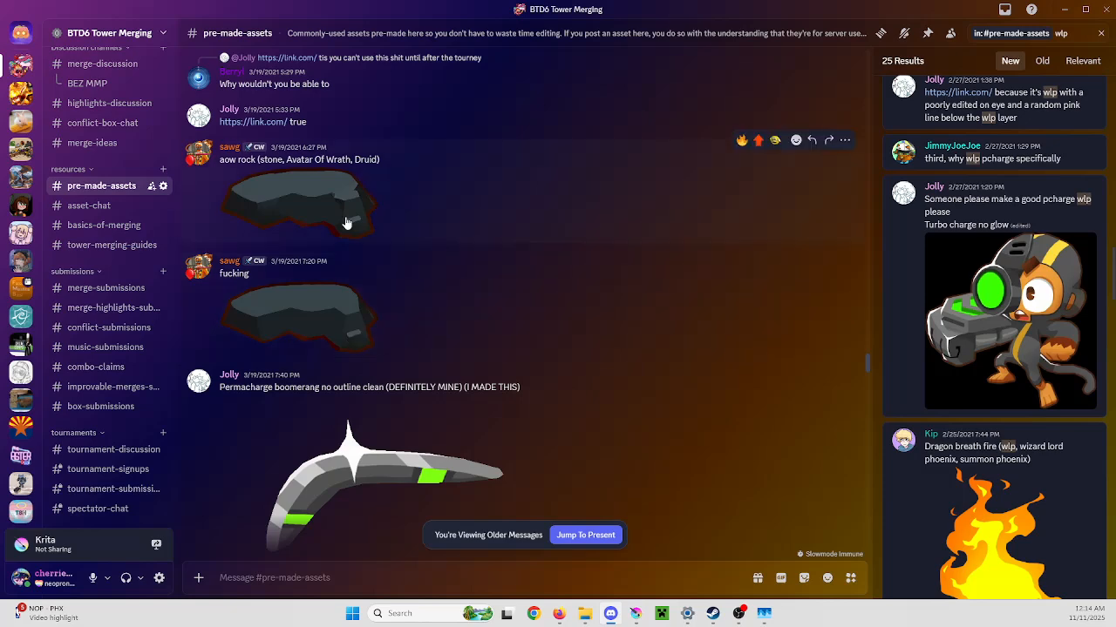
scroll(425, 348, down, 3)
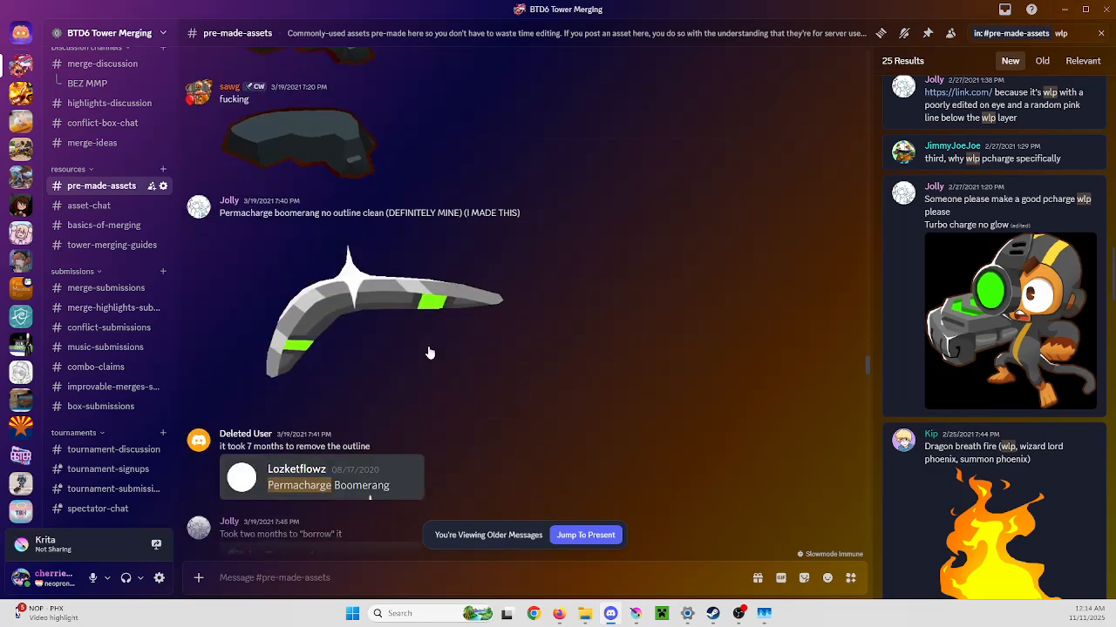
scroll(418, 320, up, 1)
scroll(407, 301, down, 3)
scroll(406, 282, down, 3)
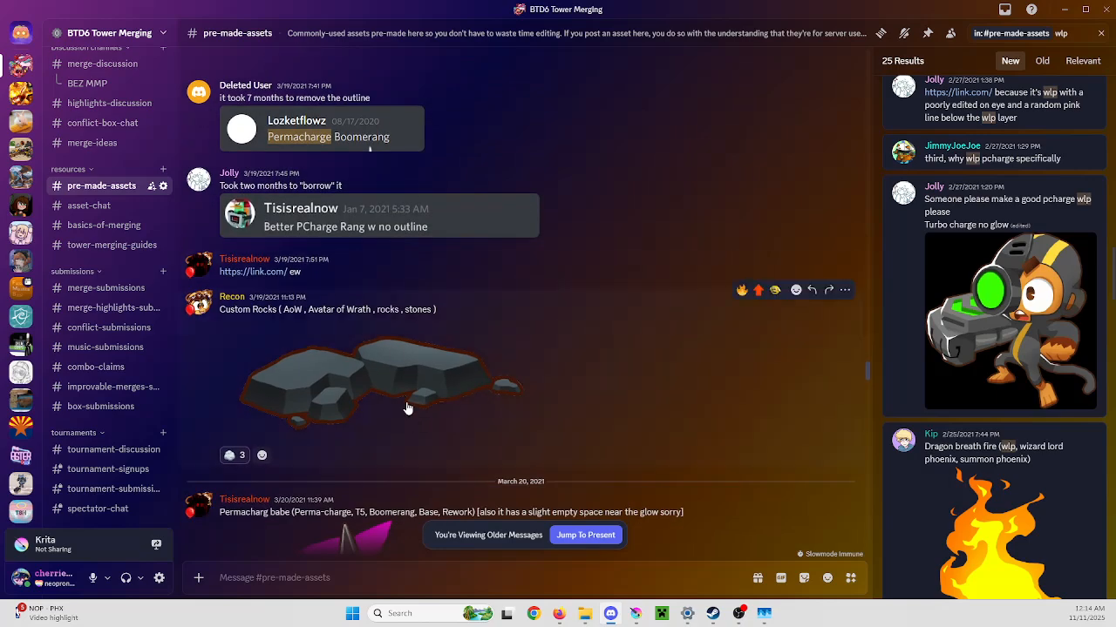
Examine the March 20, 2021 assets, from the Perma-charge base rework and long life spike gears to the custom glue hoses and no-glow boomerang monkey
scroll(407, 408, down, 5)
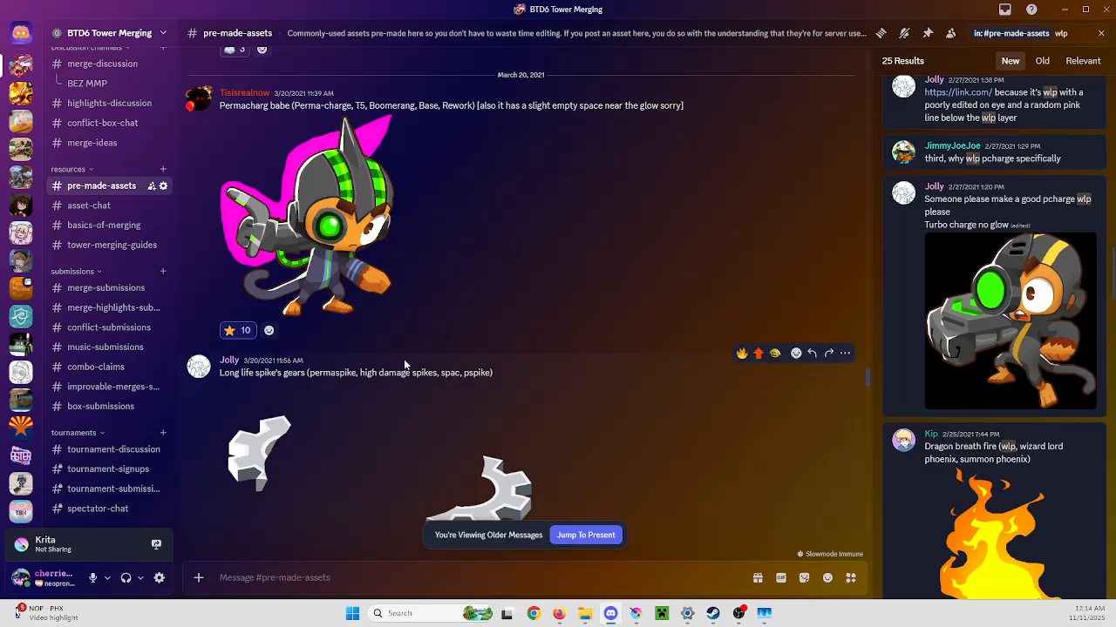
scroll(405, 364, up, 2)
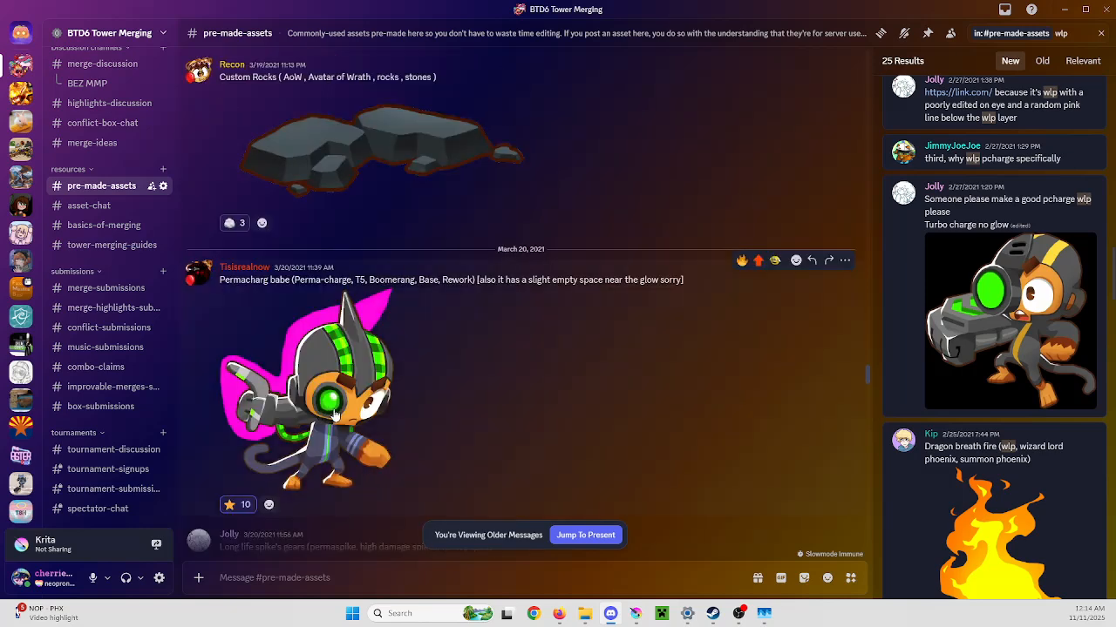
scroll(486, 332, down, 2)
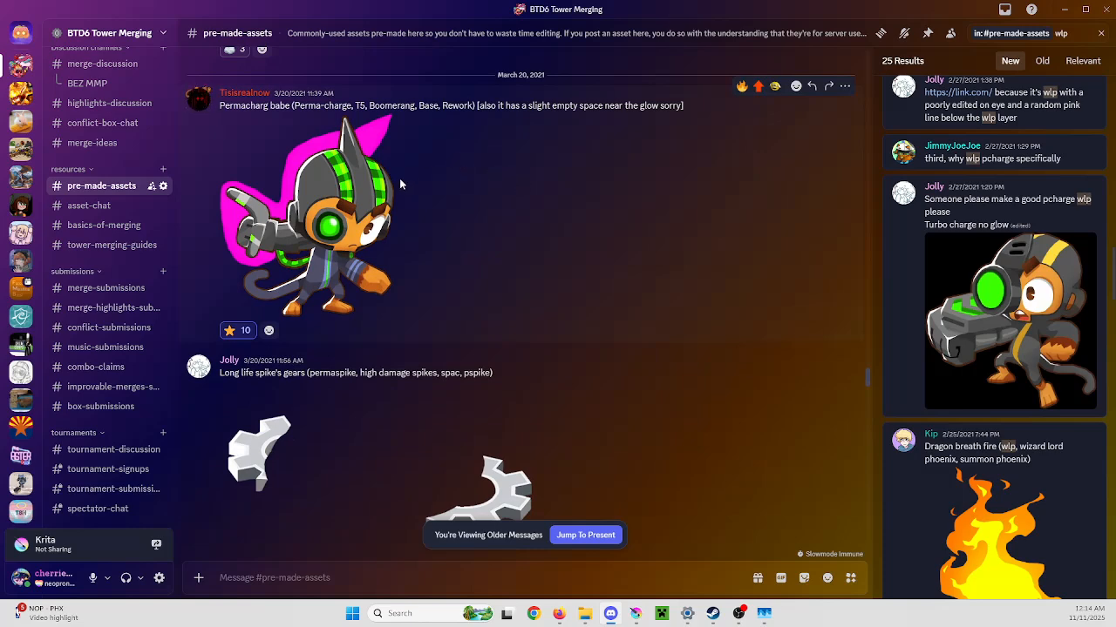
scroll(426, 256, down, 3)
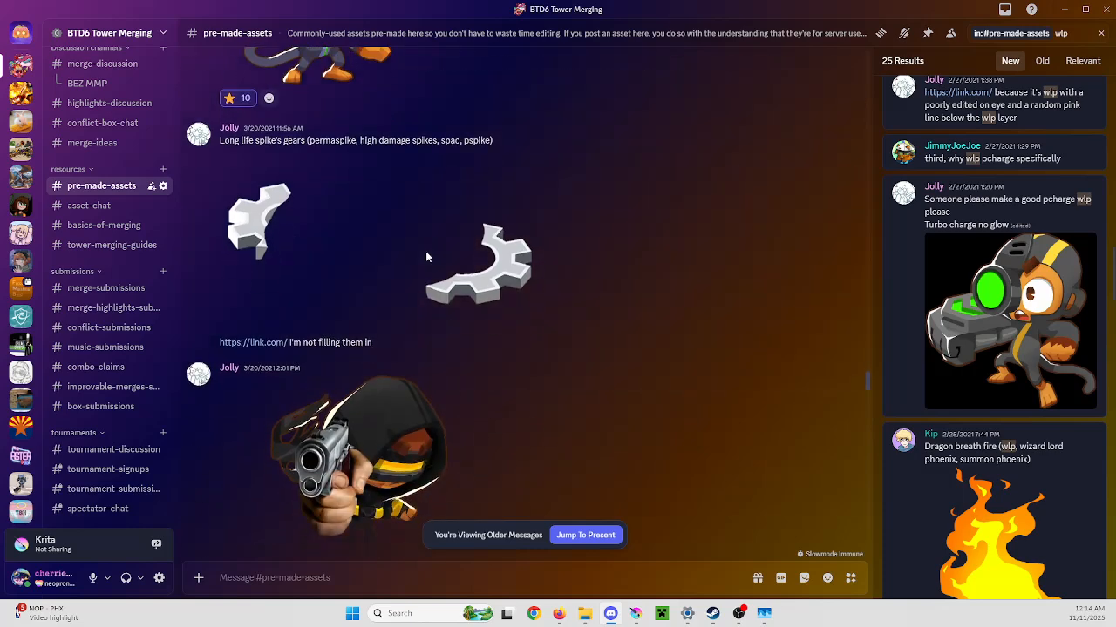
scroll(426, 257, down, 3)
scroll(318, 336, down, 1)
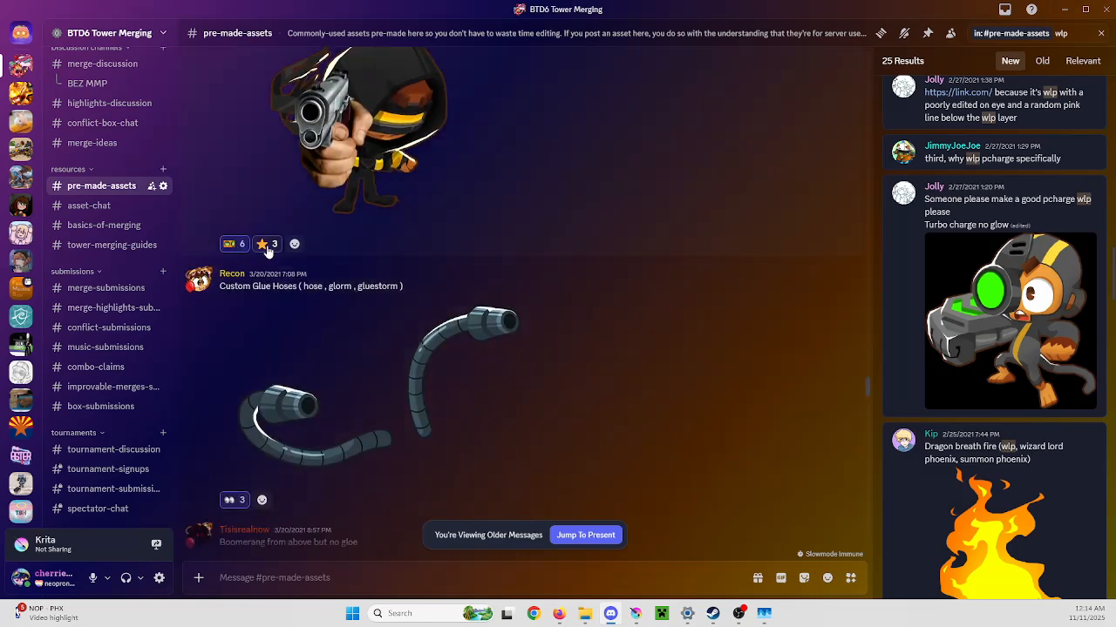
scroll(296, 305, down, 2)
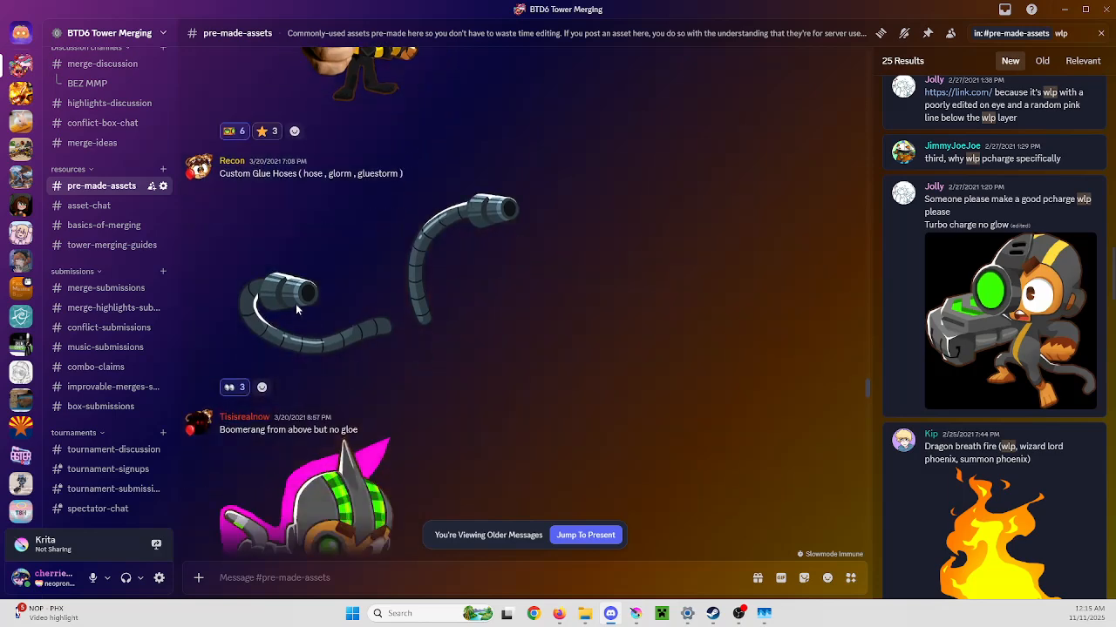
scroll(296, 305, down, 3)
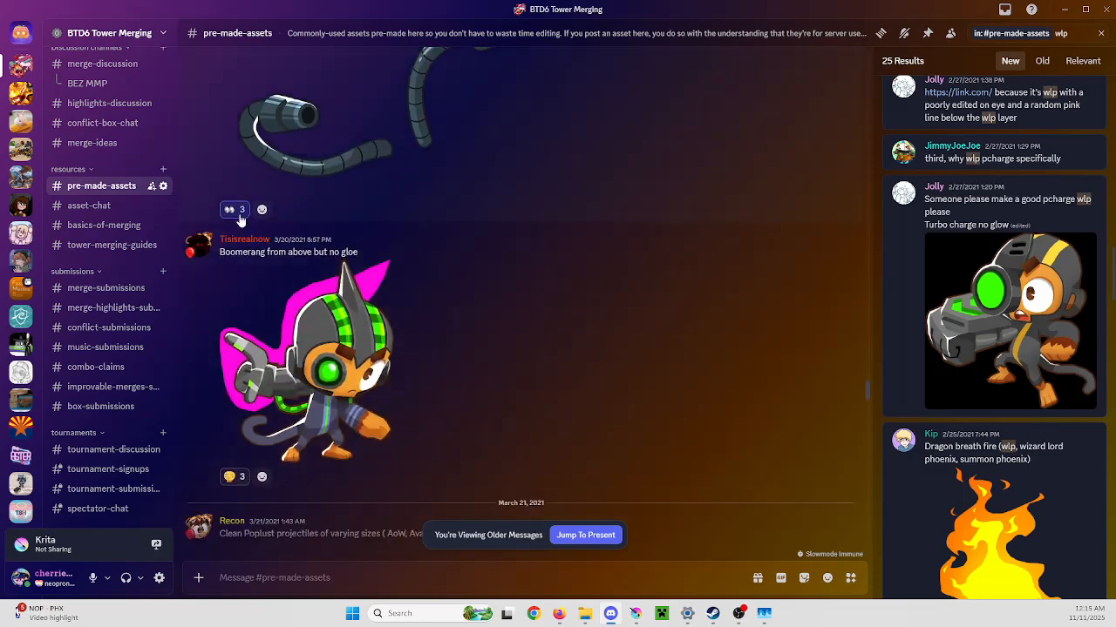
mouse_move(240, 217)
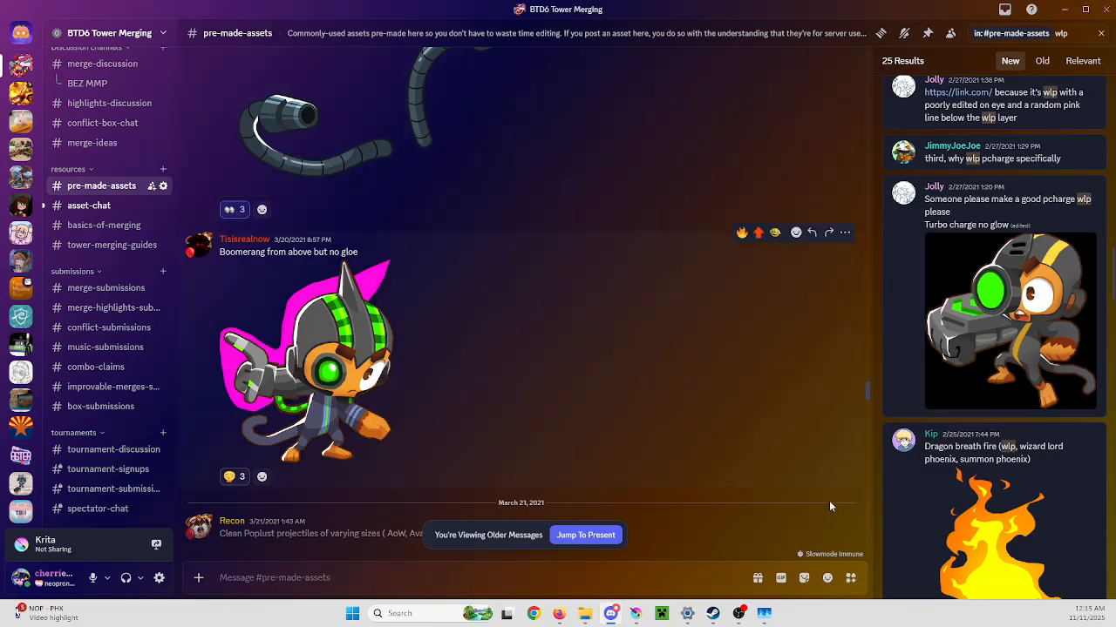
Browse the March 21 to 23, 2021 assets from the Poplust projectiles to the Hydra Rocket Pods, and return to the Quancer post
scroll(462, 344, down, 2)
scroll(490, 322, down, 8)
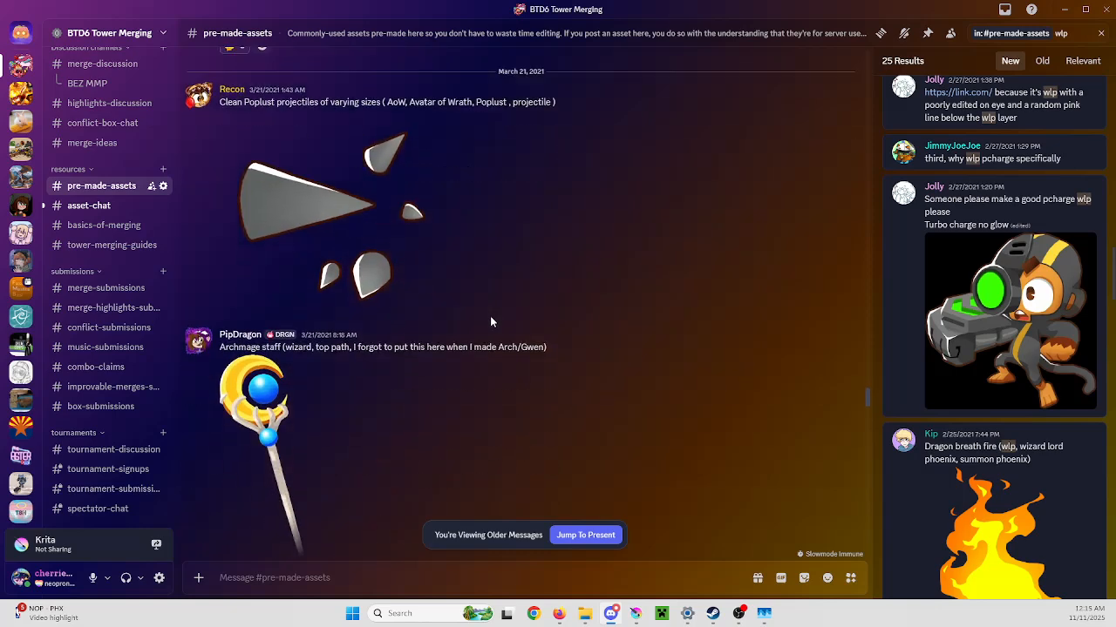
scroll(490, 323, down, 5)
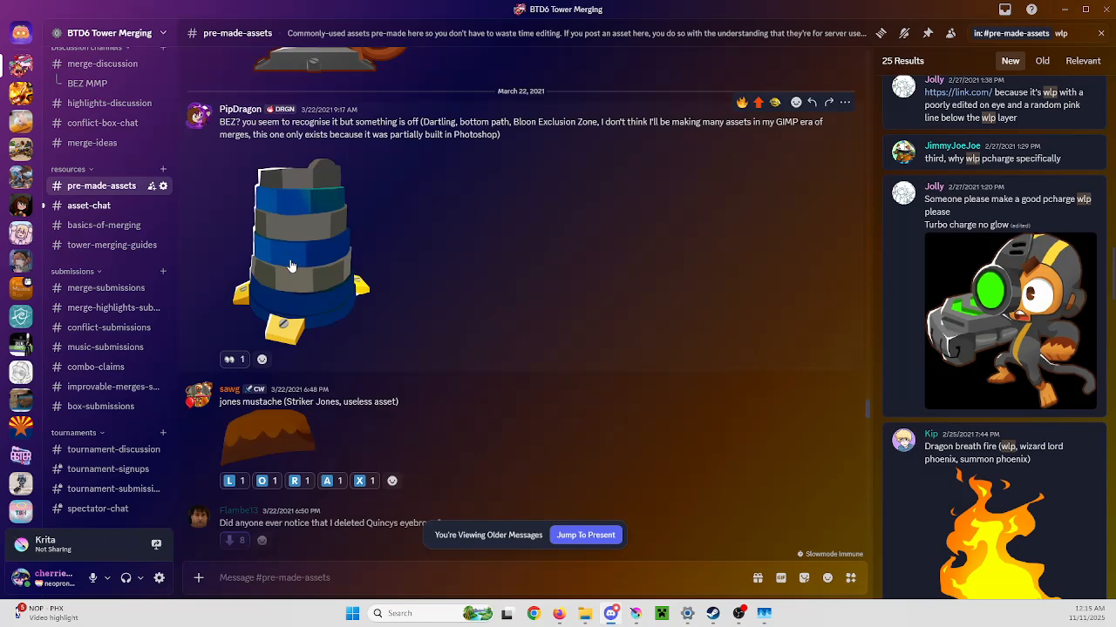
scroll(379, 228, down, 5)
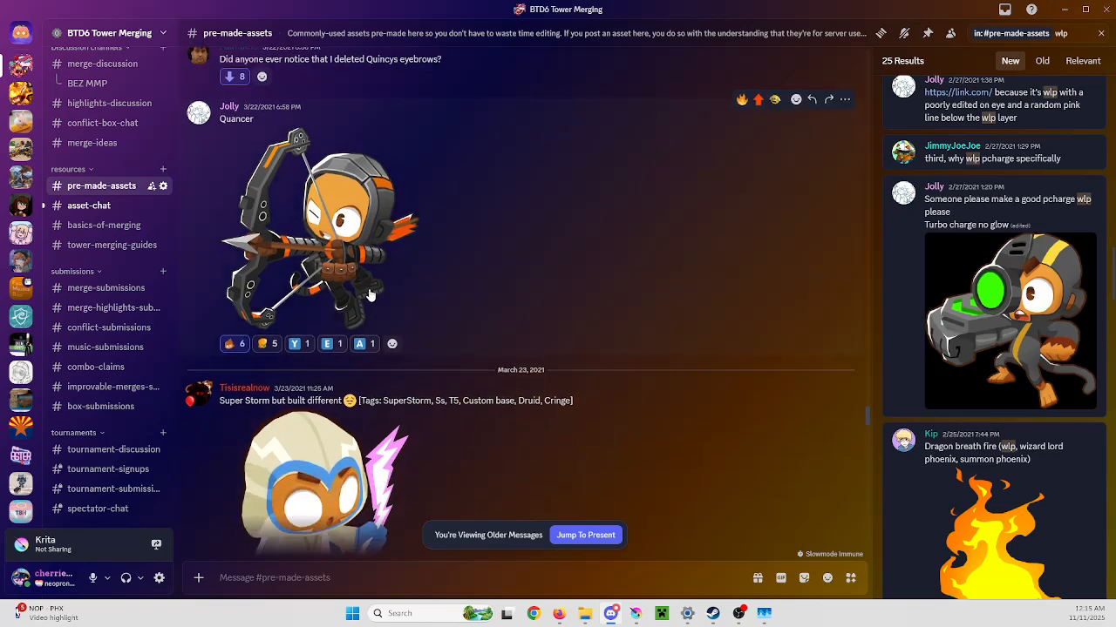
scroll(358, 274, up, 1)
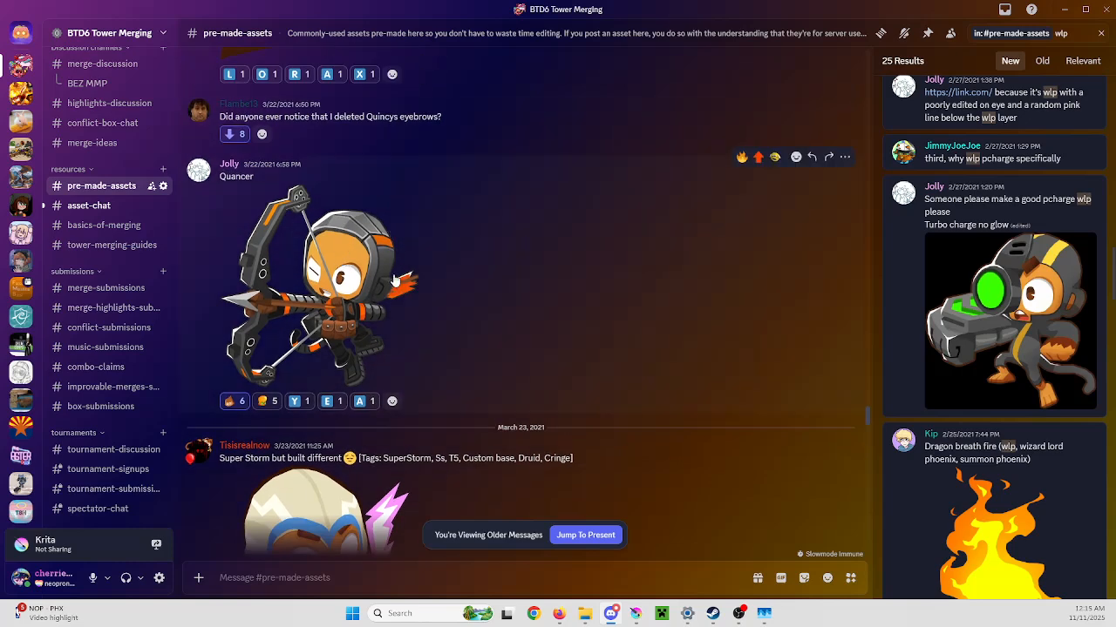
scroll(403, 266, down, 1)
scroll(402, 266, up, 2)
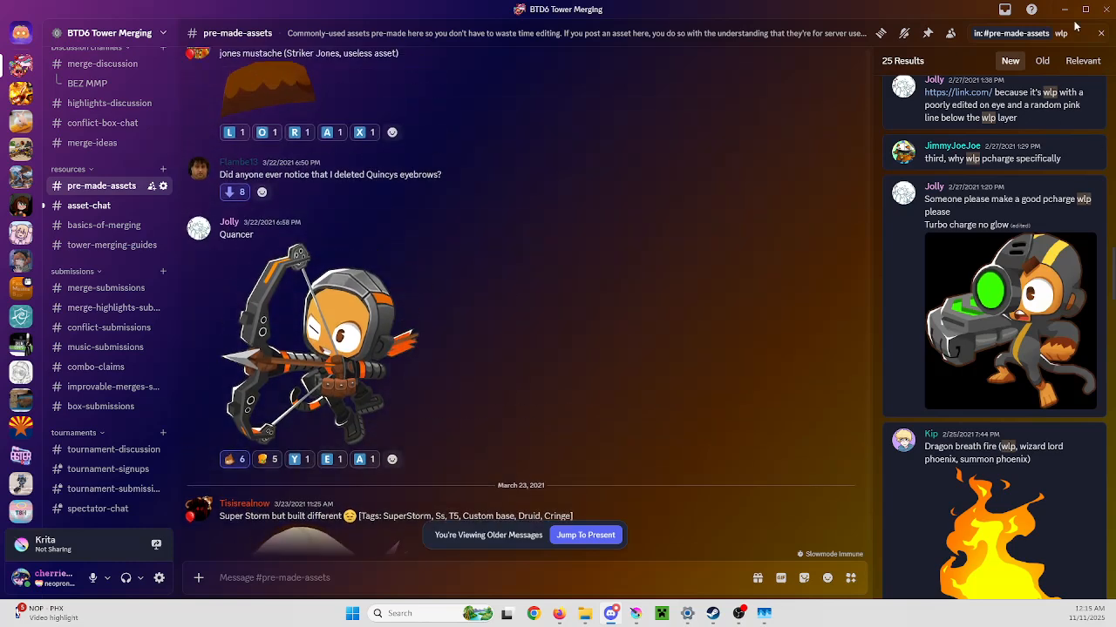
scroll(444, 272, down, 8)
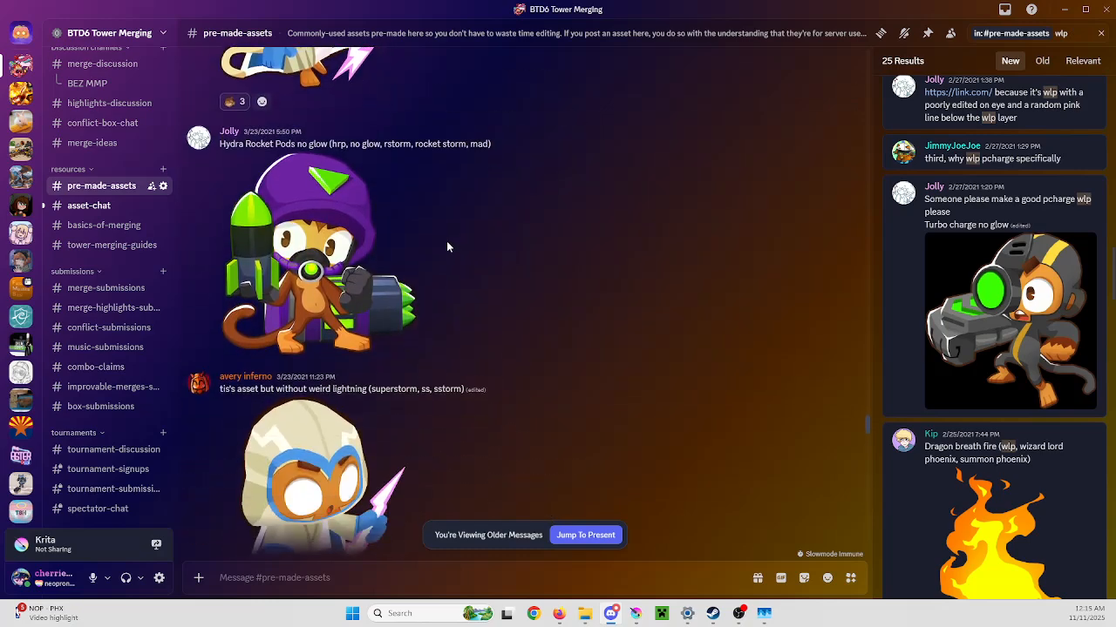
scroll(446, 246, up, 7)
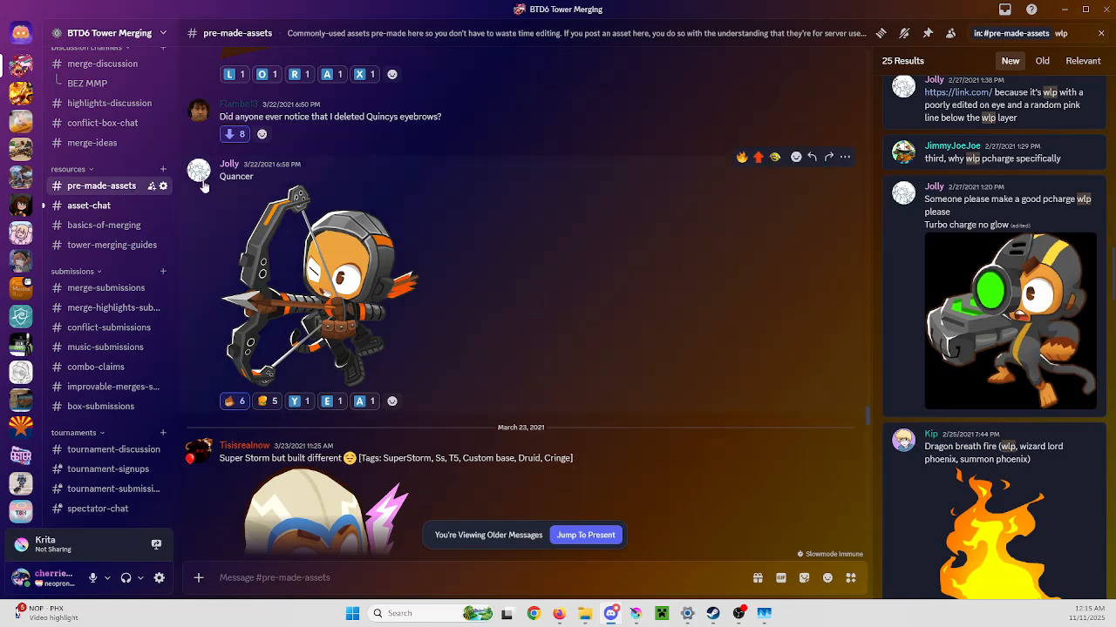
Search the pre-made-assets channel for Quancer and jump to the wolfpack quancer post
double_click(235, 175)
key(ctrl+c)
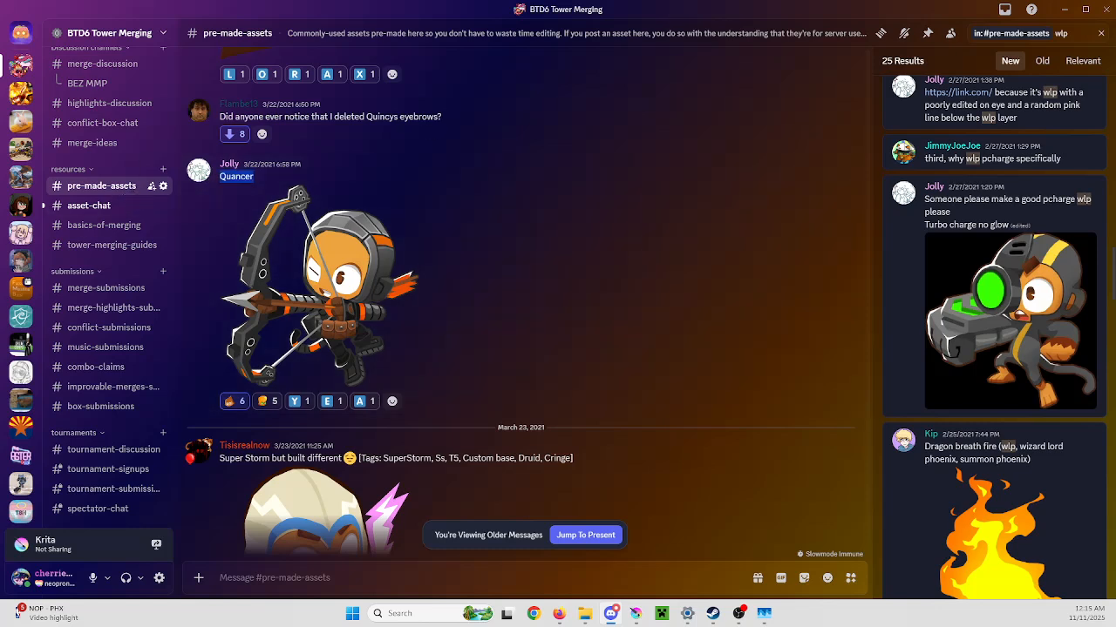
double_click(1059, 34)
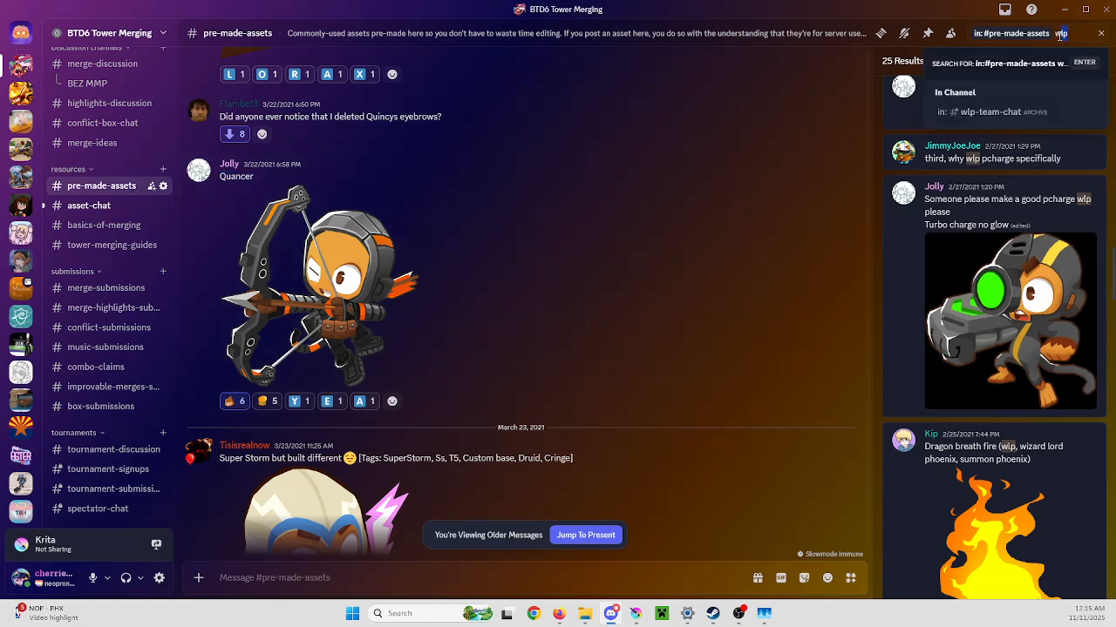
key(ctrl+v)
key(Return)
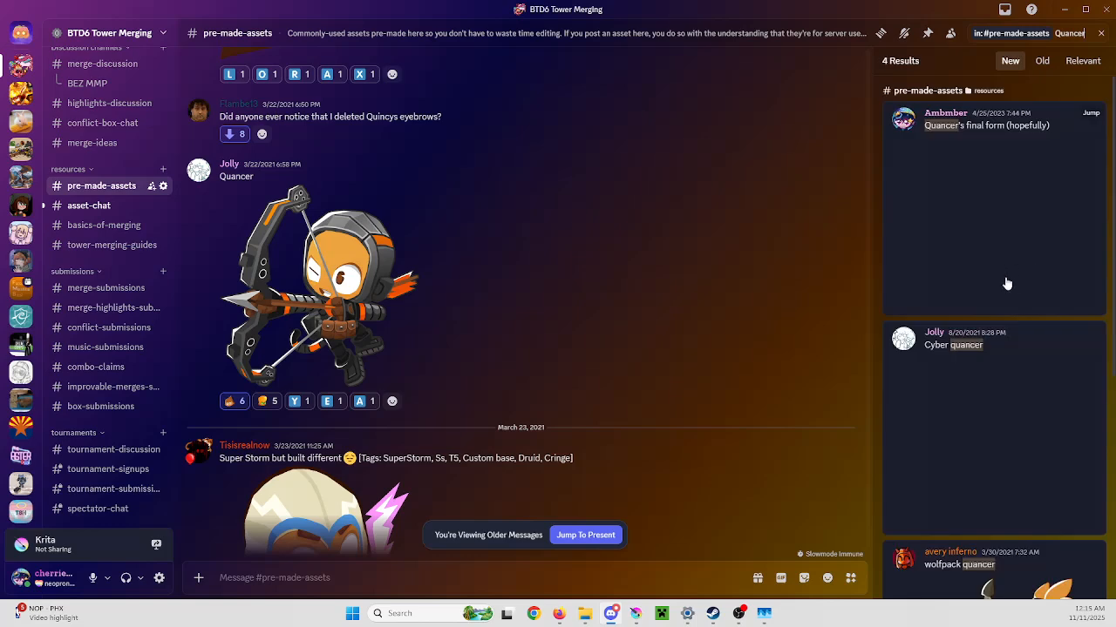
scroll(1031, 279, down, 5)
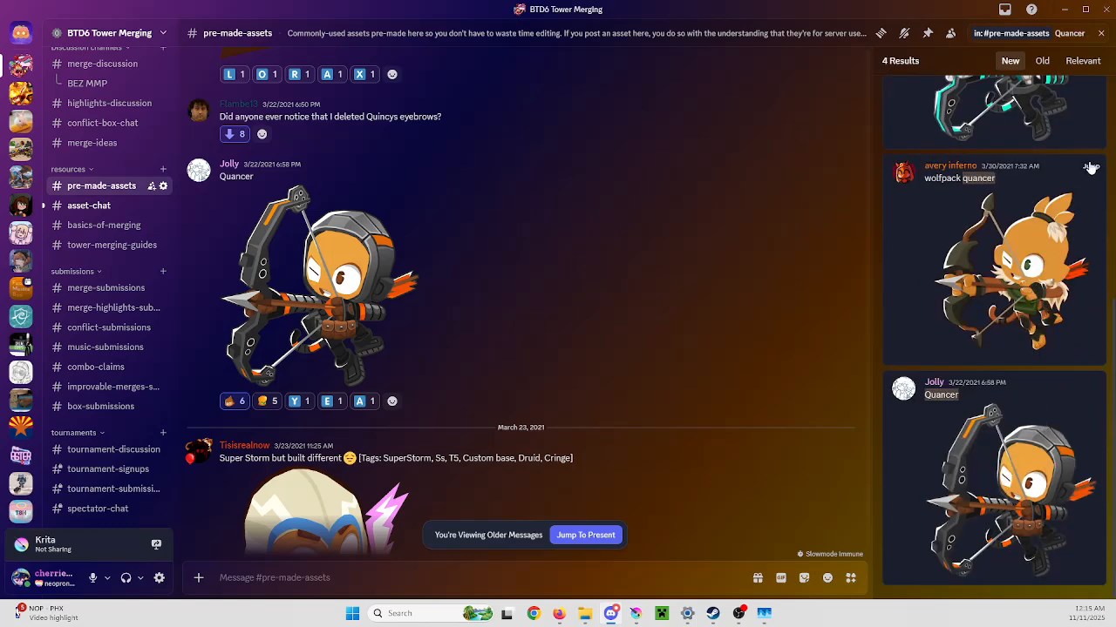
click(1091, 167)
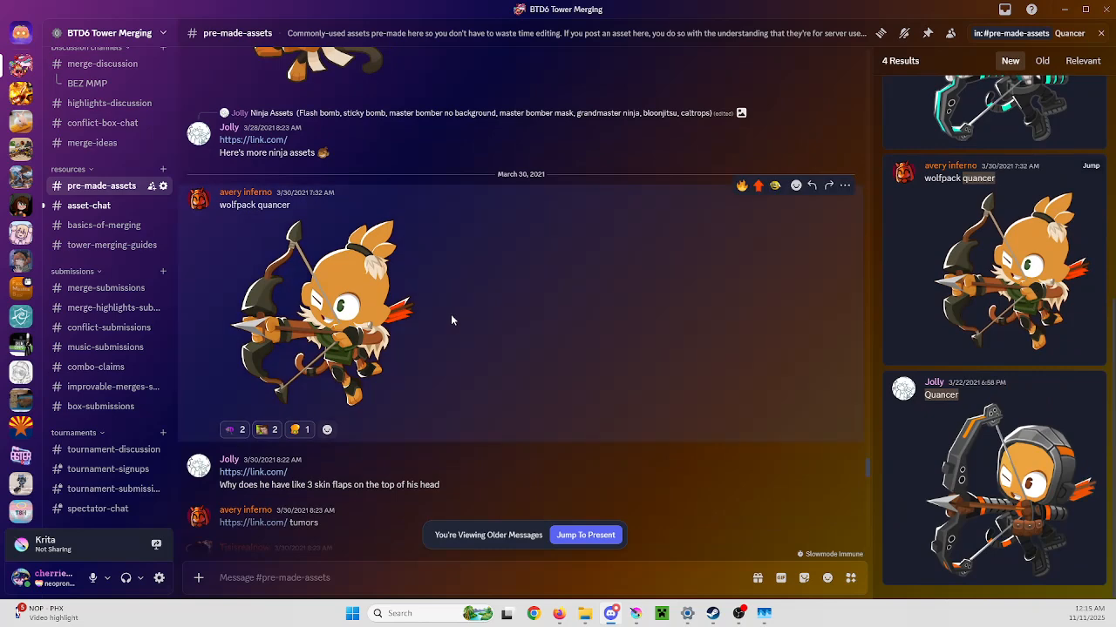
Read the replies to the wolfpack quancer post and examine the two Glue Storm assets from March 30, 2021
scroll(441, 344, down, 1)
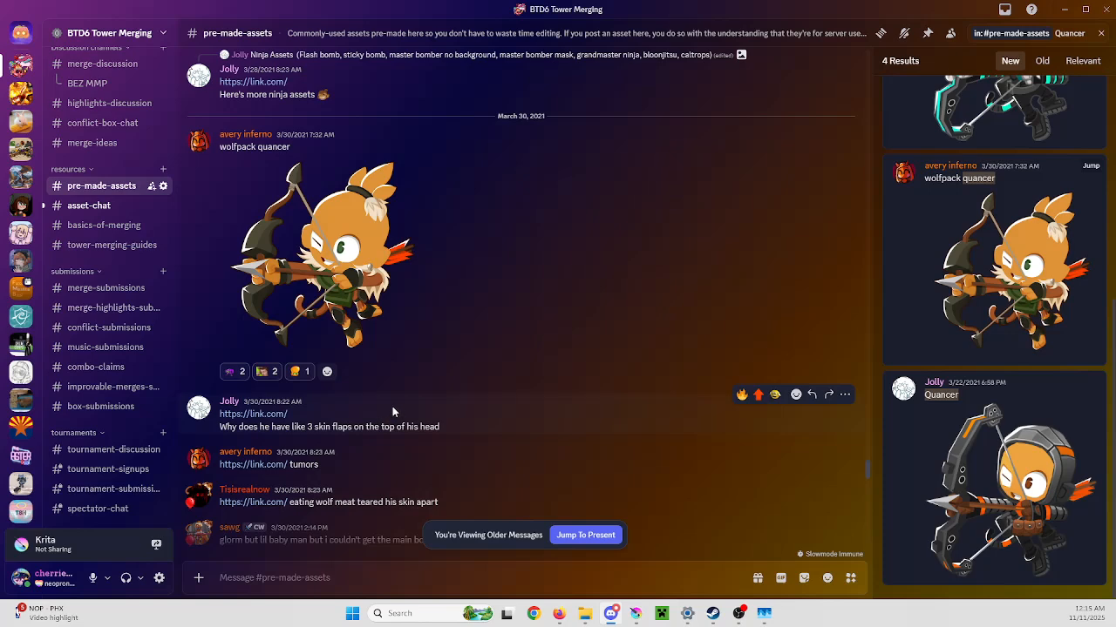
scroll(386, 410, down, 1)
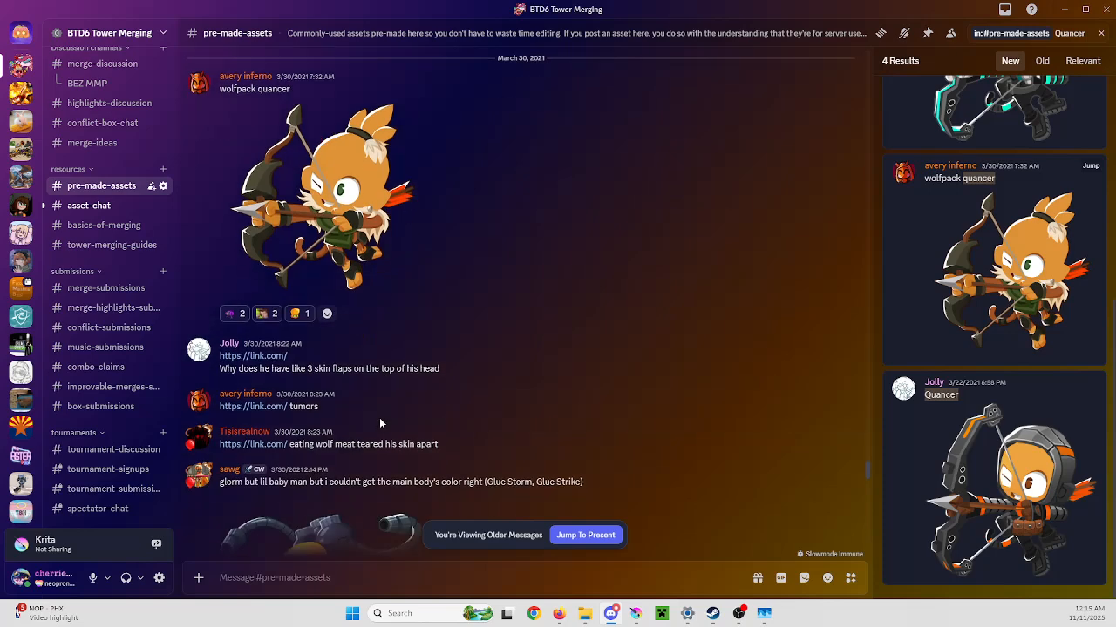
scroll(411, 440, down, 1)
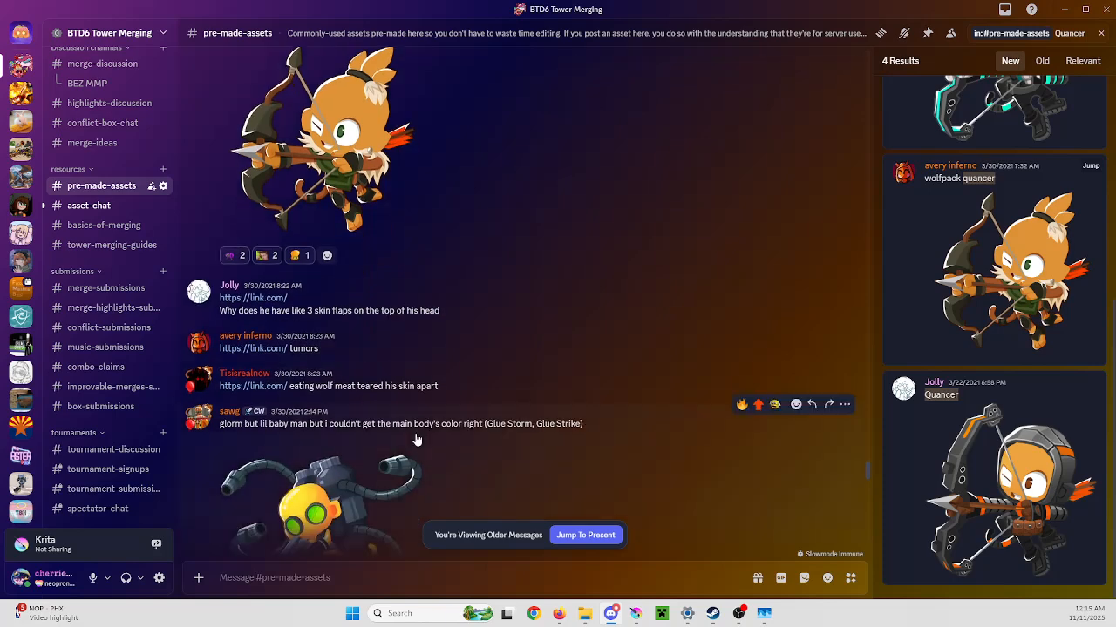
scroll(447, 390, down, 5)
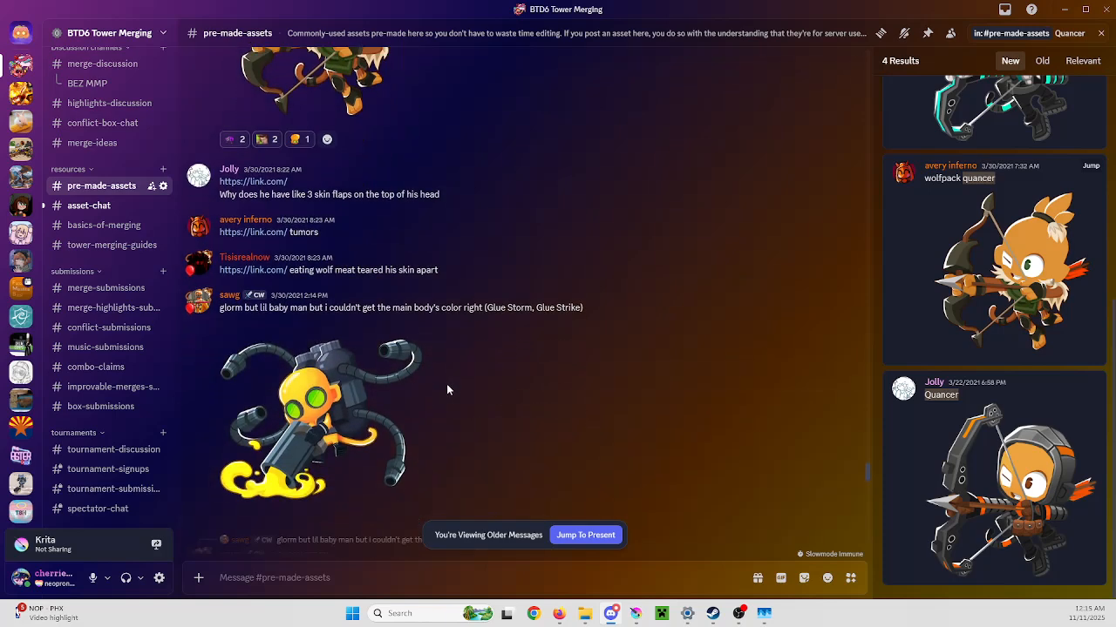
scroll(447, 390, down, 2)
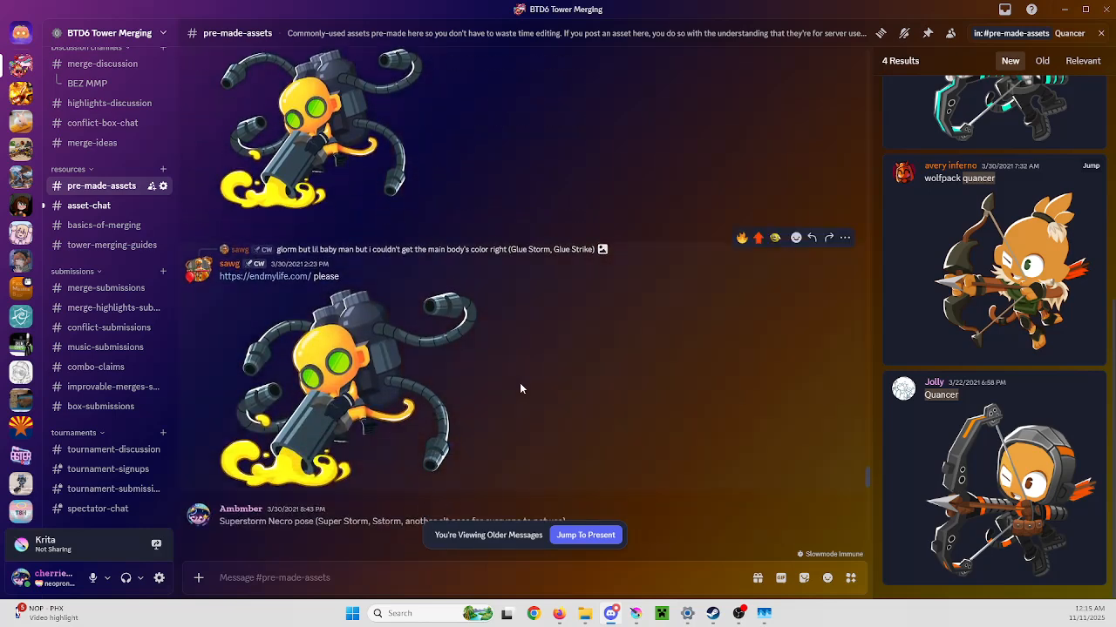
scroll(520, 388, down, 1)
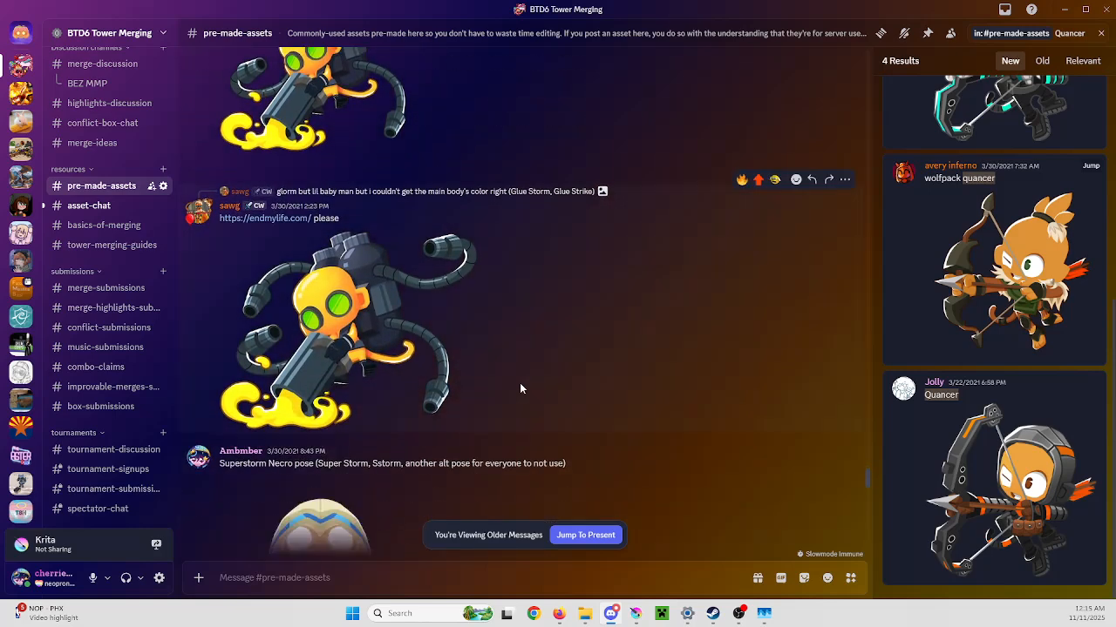
scroll(520, 389, up, 1)
scroll(519, 389, down, 2)
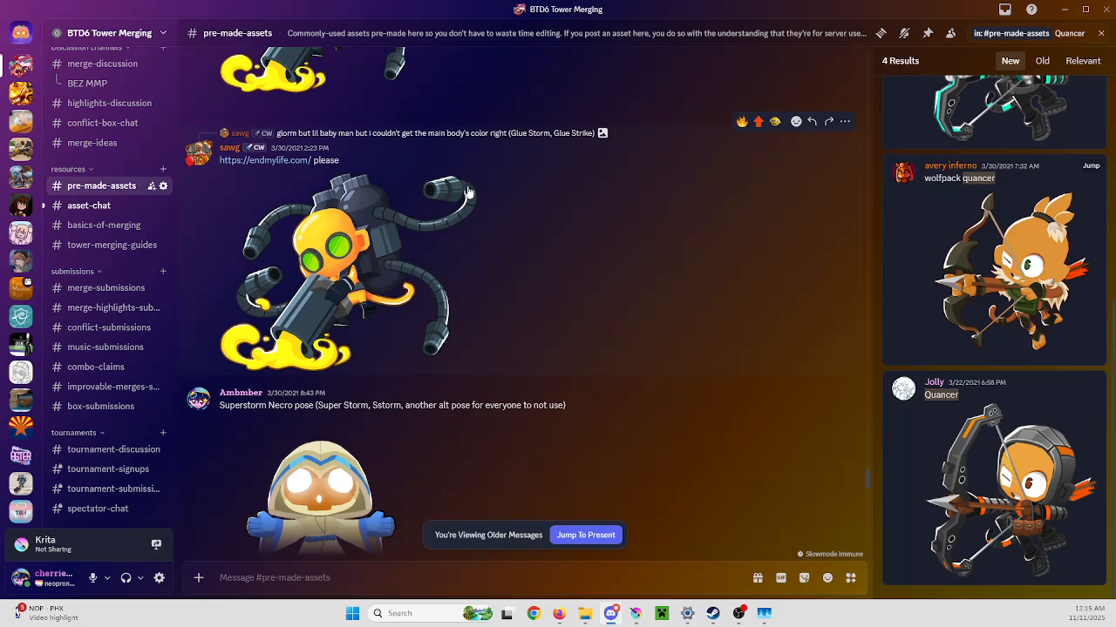
Examine the Superstorm Necro pose and Ball of Bananas assets from March 30 and 31, 2021
scroll(476, 222, down, 3)
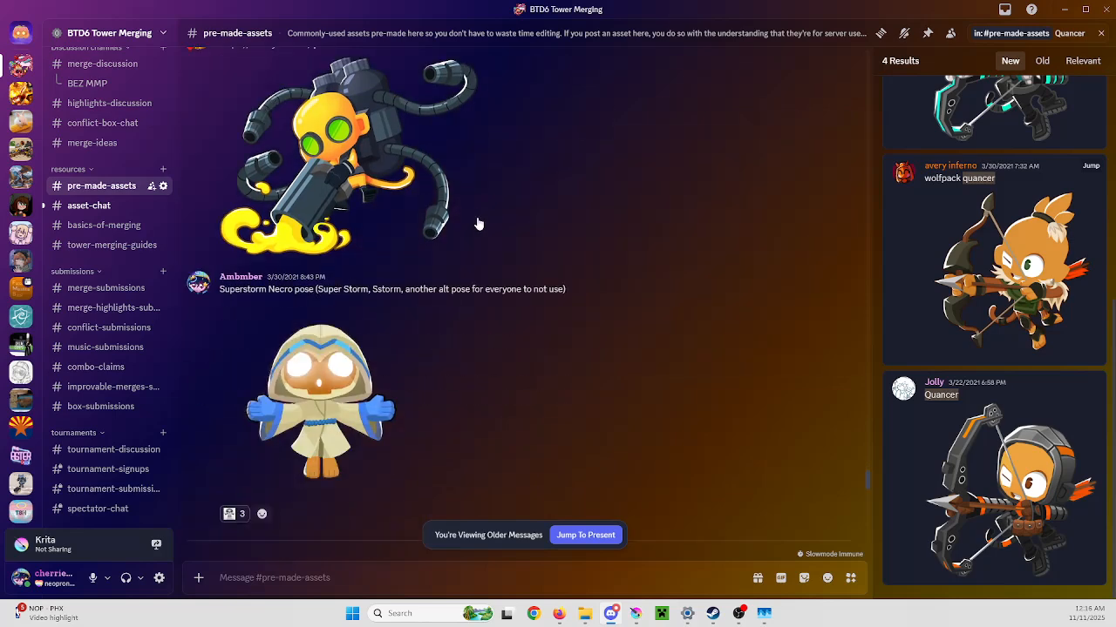
scroll(477, 216, up, 3)
scroll(476, 216, down, 1)
scroll(478, 224, down, 5)
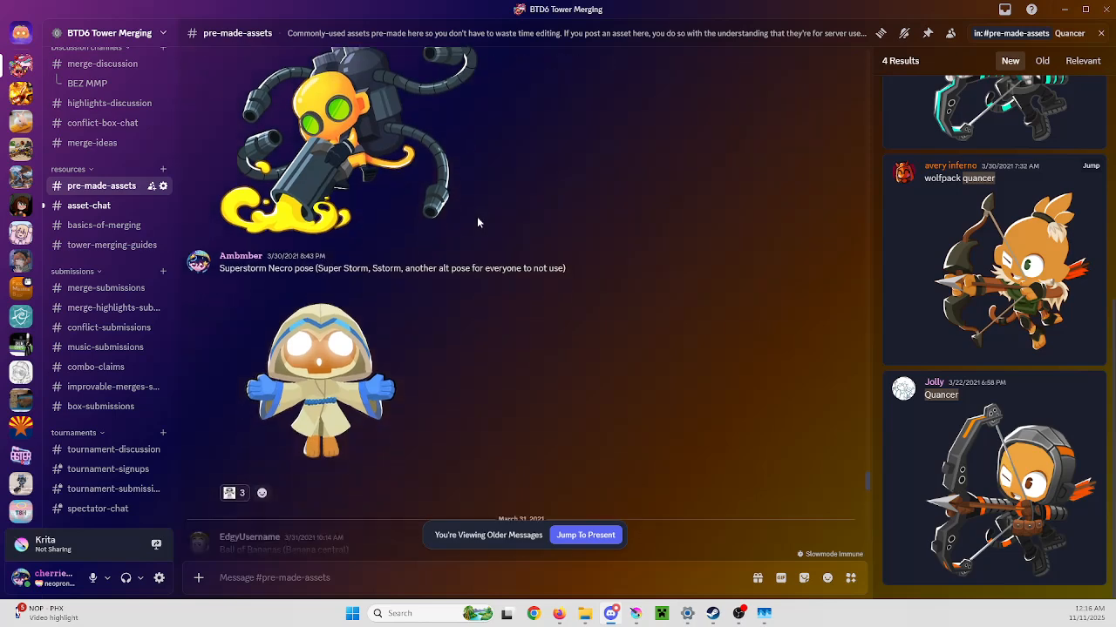
scroll(482, 304, down, 1)
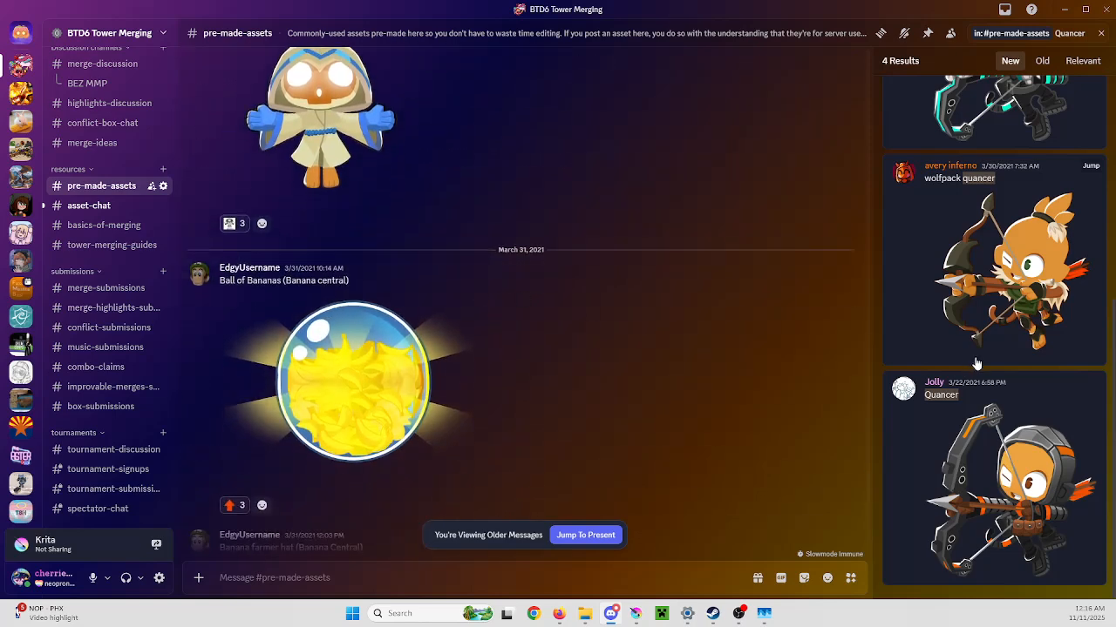
Jump from the search results to the Cyber quancer post, and to the "Quancer's final form" post with Saucy Quincy above it
scroll(985, 364, up, 4)
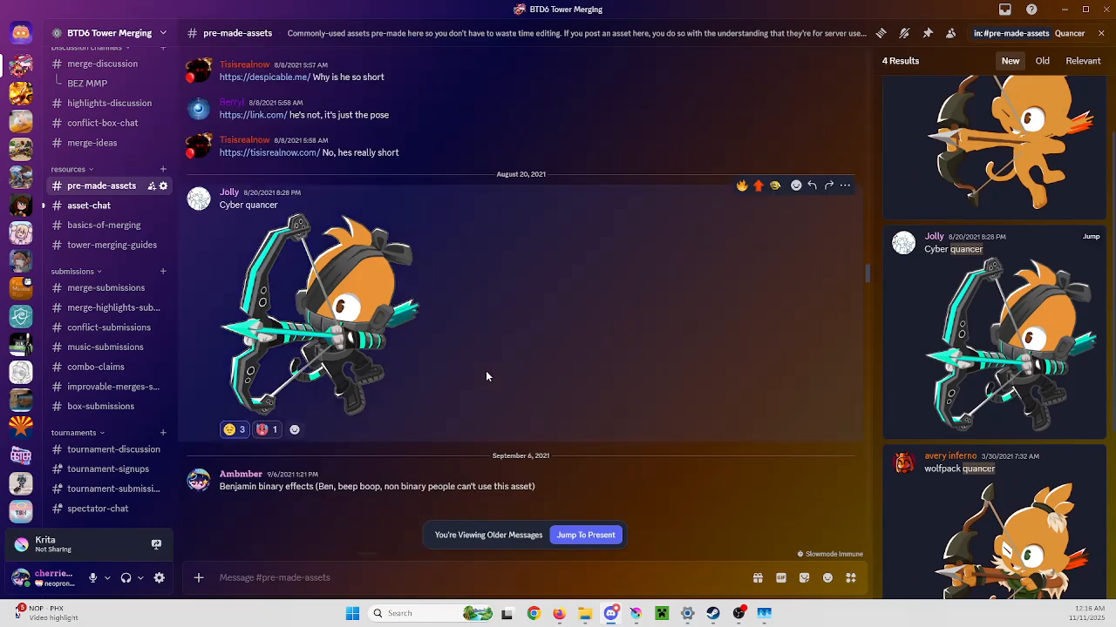
scroll(1065, 186, up, 2)
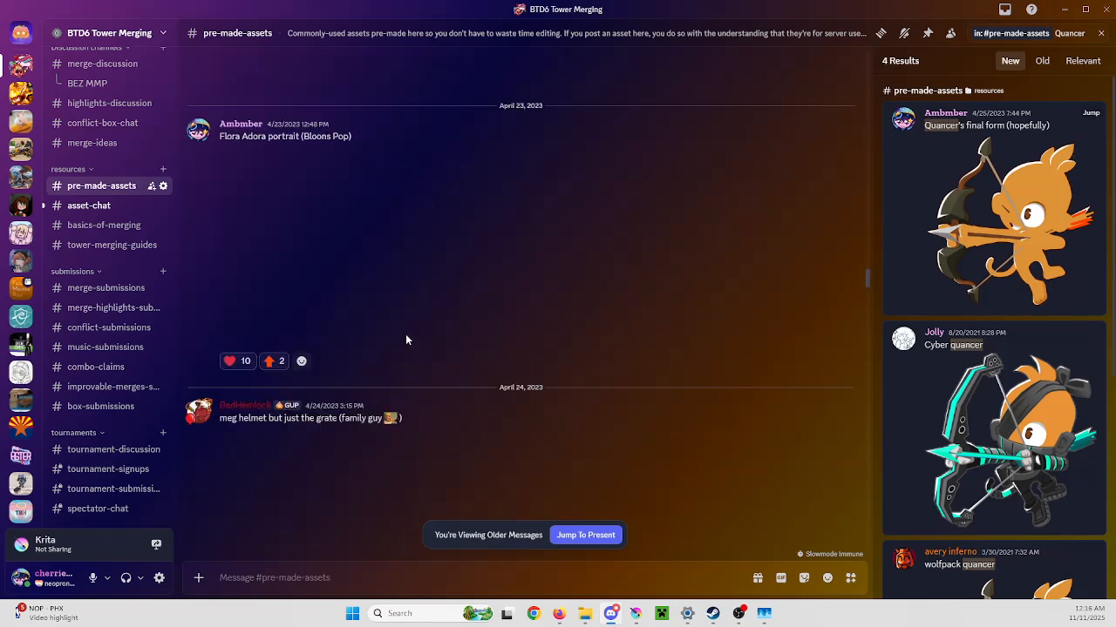
scroll(435, 339, up, 2)
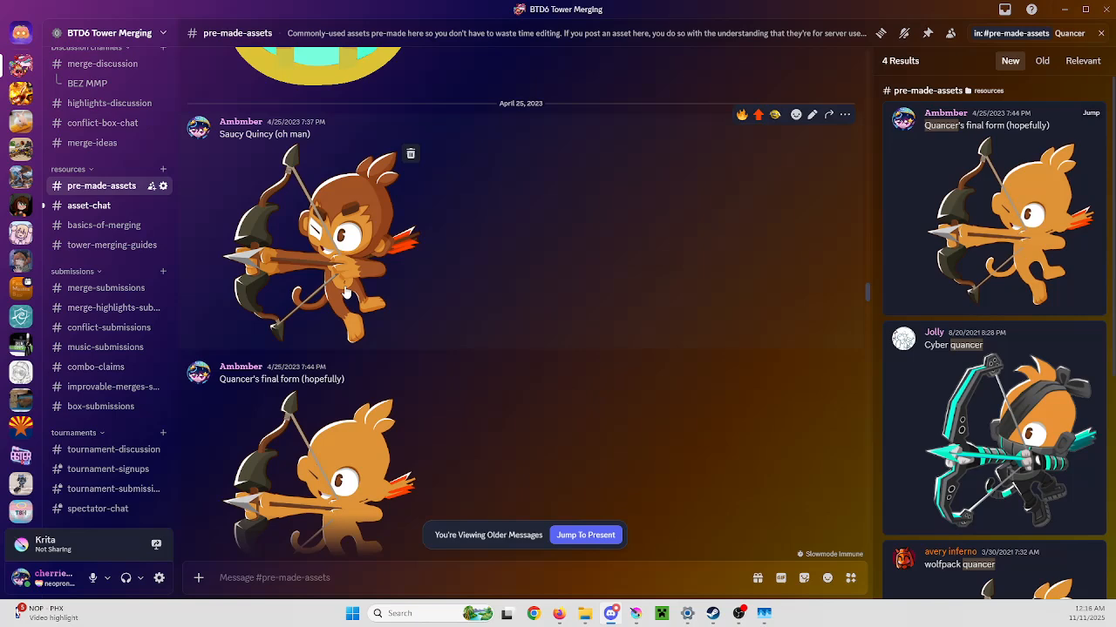
Compare the Saucy Quincy, Quancer's final form and Cupid Quincy portrait assets from April 25 and 26, 2023
scroll(347, 291, down, 4)
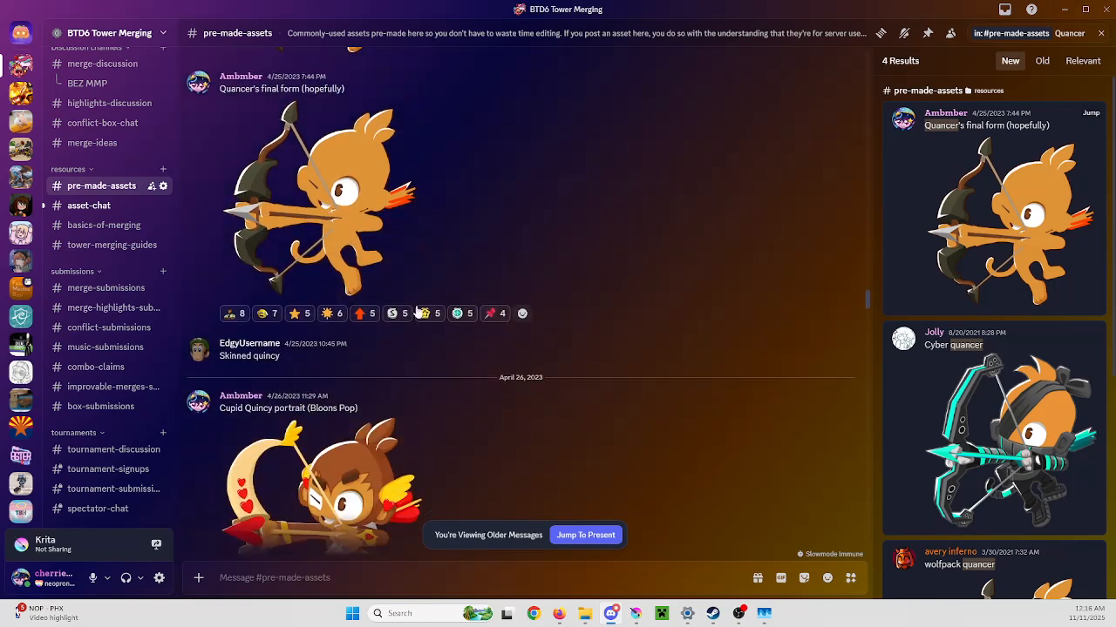
scroll(423, 315, down, 2)
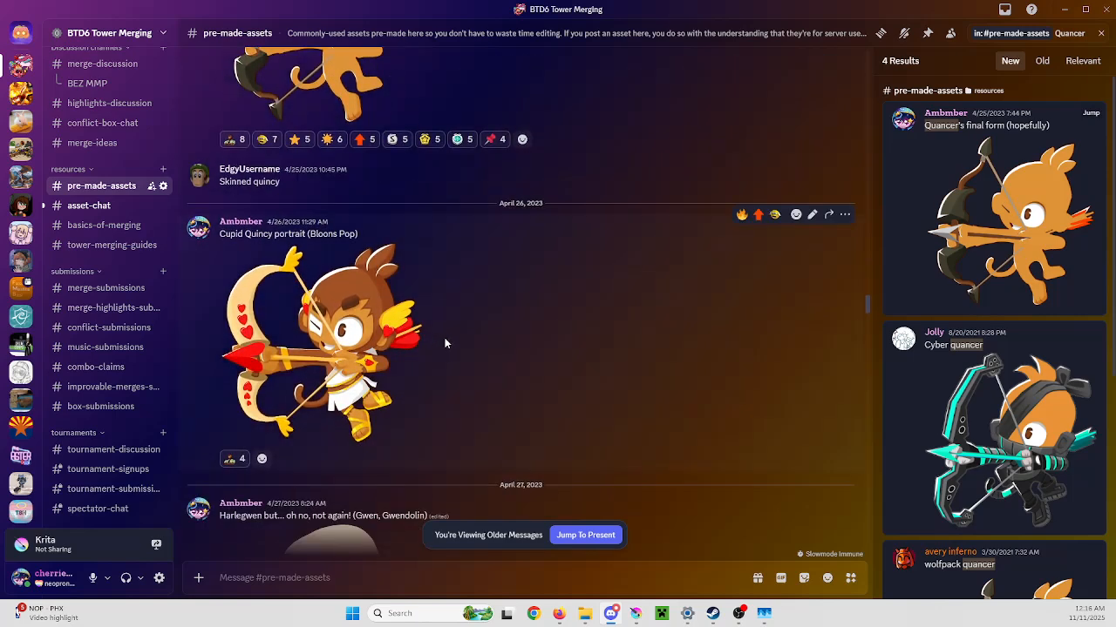
scroll(444, 339, up, 3)
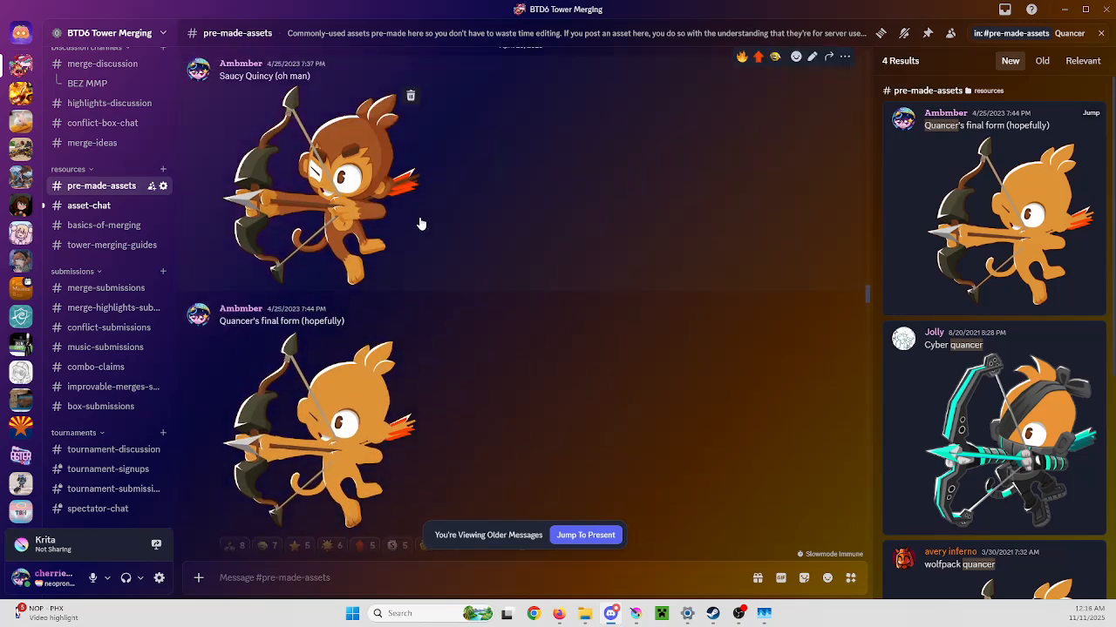
scroll(419, 222, down, 3)
scroll(419, 222, down, 3)
scroll(414, 150, up, 5)
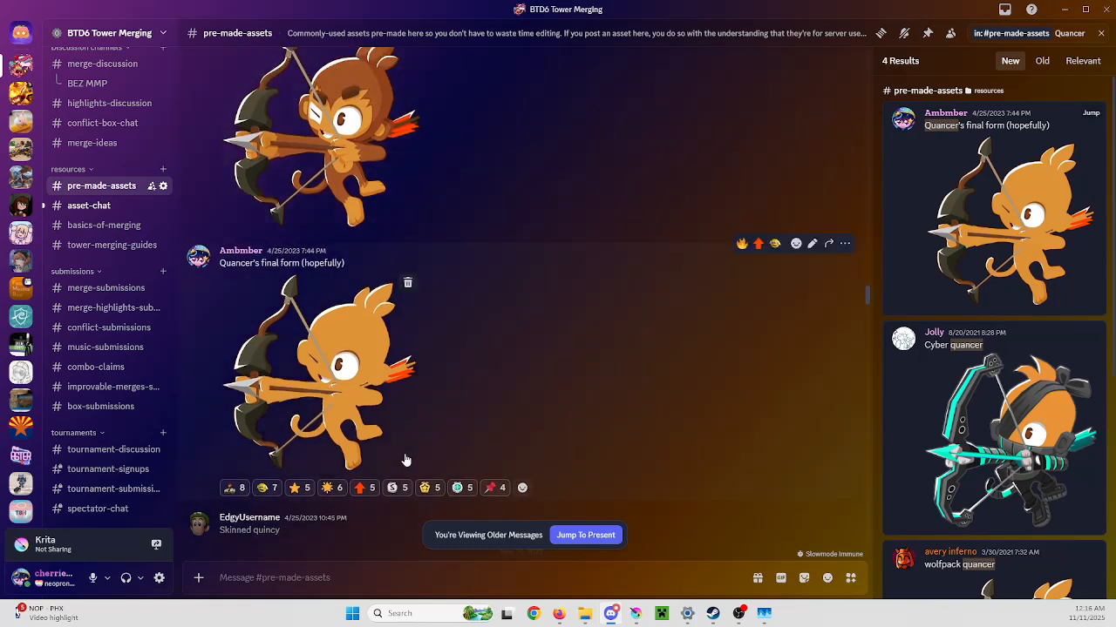
Review the channel's pinned messages, from the reconstructed Bonnie and Mr Beast NPC to the evil sentry expert and asset-cutting advice, and close them
click(928, 33)
scroll(828, 164, down, 5)
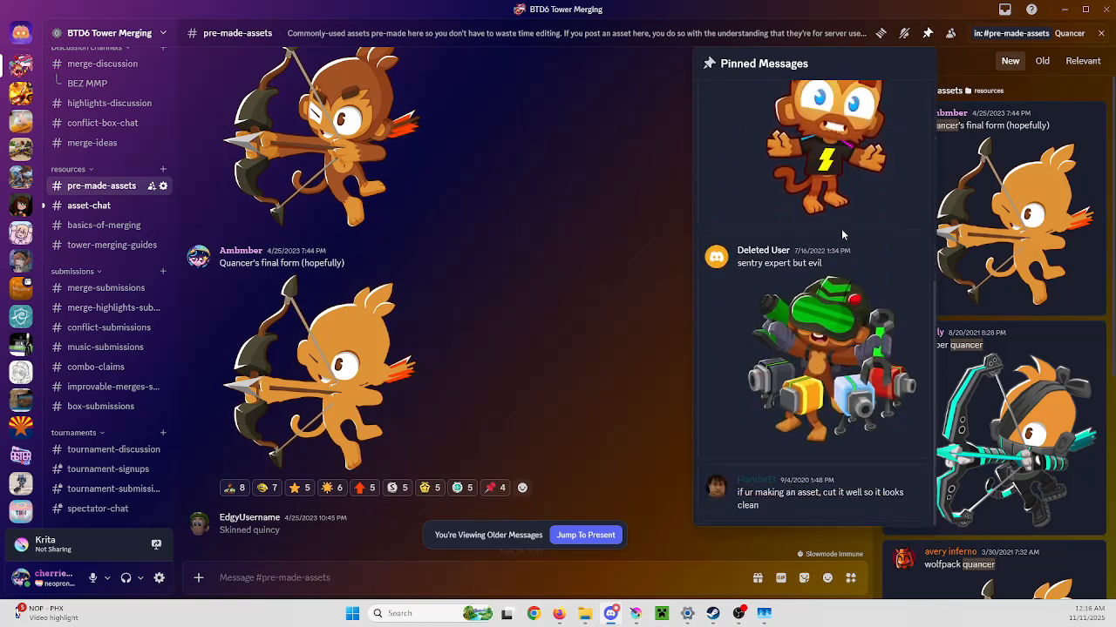
scroll(841, 228, up, 5)
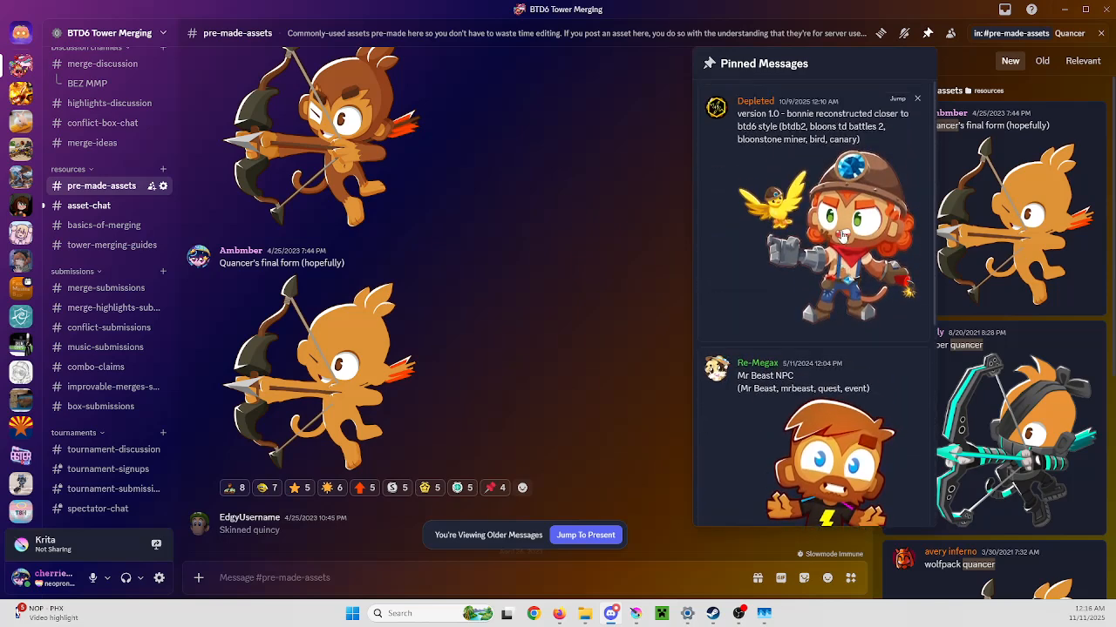
scroll(843, 235, down, 3)
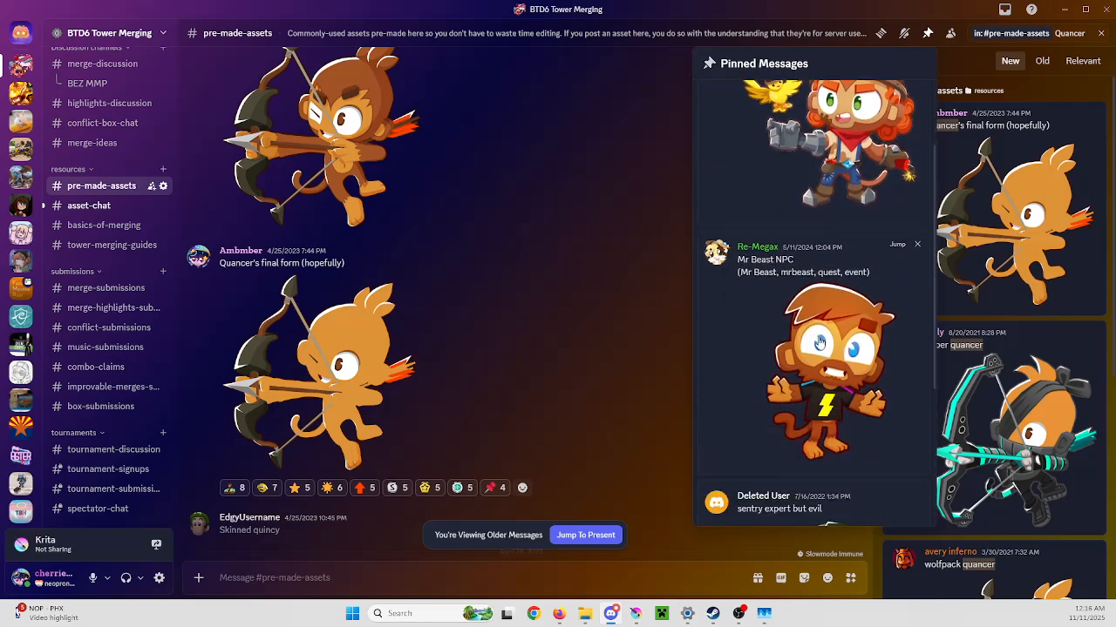
scroll(819, 342, down, 3)
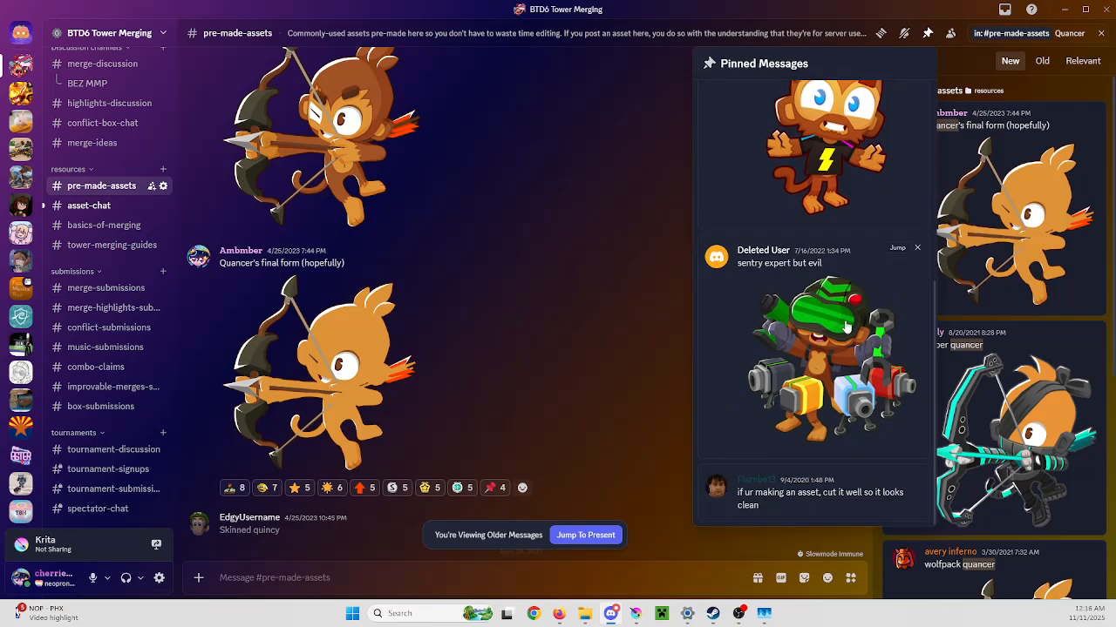
scroll(818, 315, up, 3)
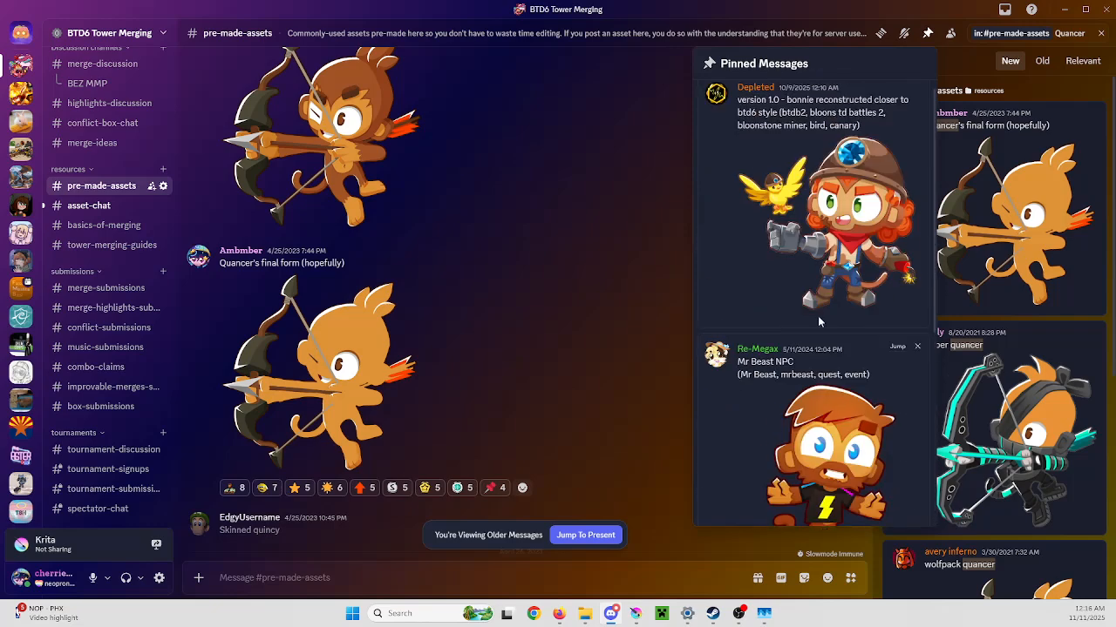
scroll(815, 315, down, 3)
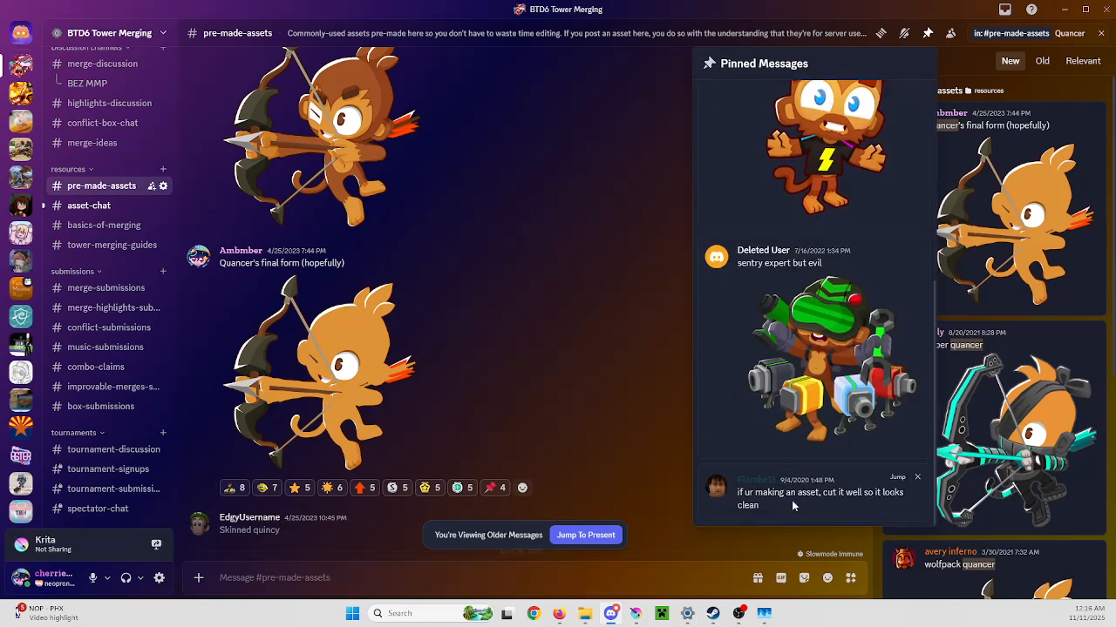
scroll(787, 475, up, 3)
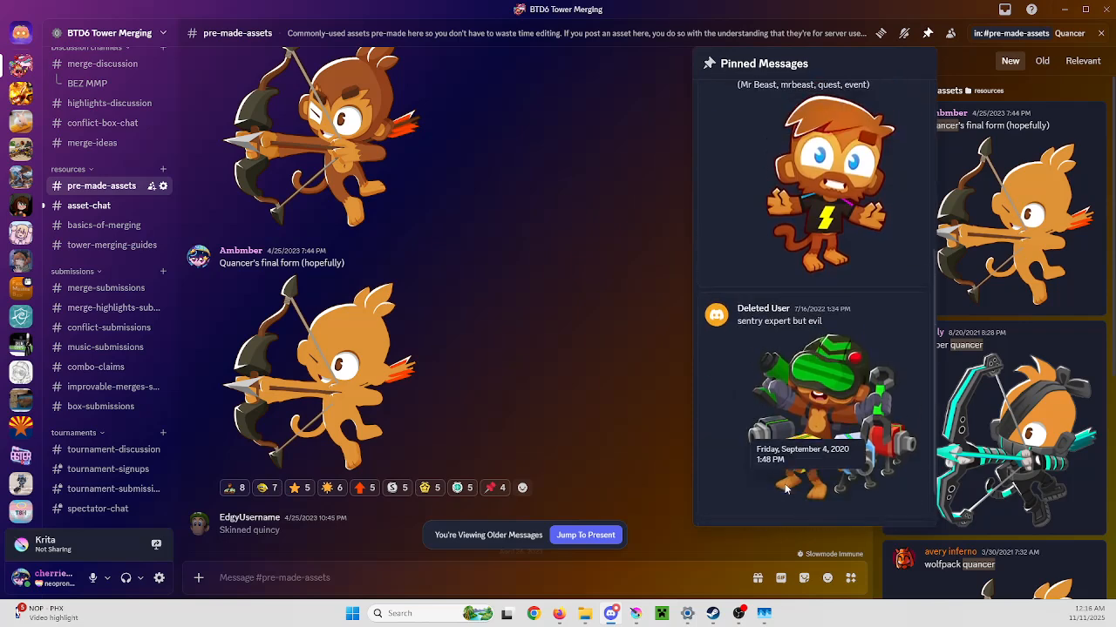
click(572, 352)
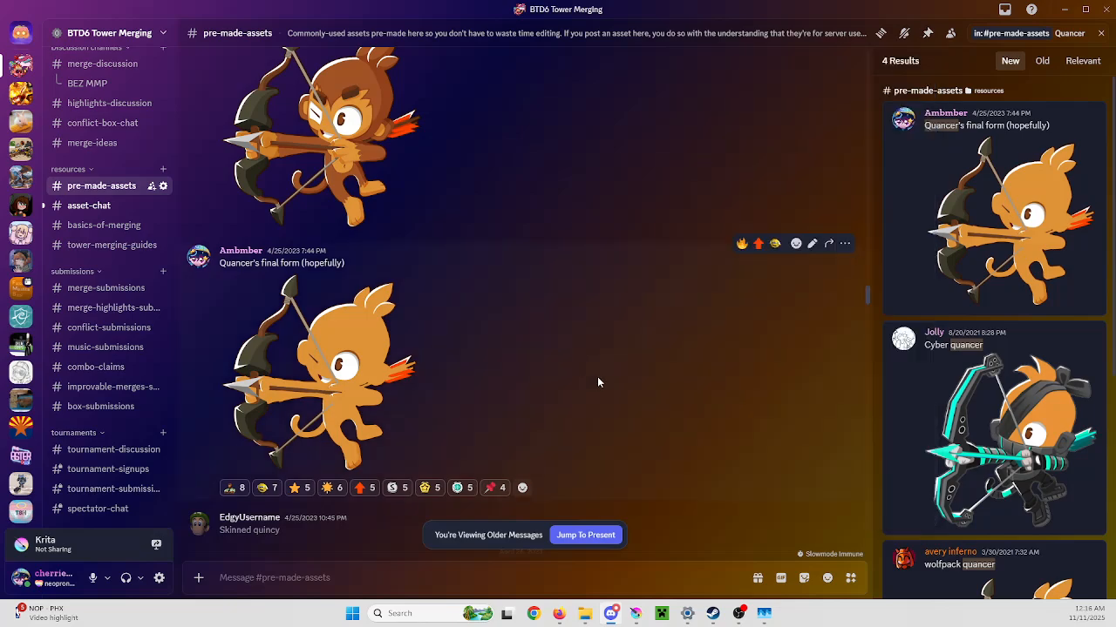
Browse the April 27 to May 1, 2023 assets, from Bloons Pop Harlegwen and Baker Jones to Highwayman Jericho and the great white shark
scroll(597, 376, down, 5)
scroll(593, 382, down, 10)
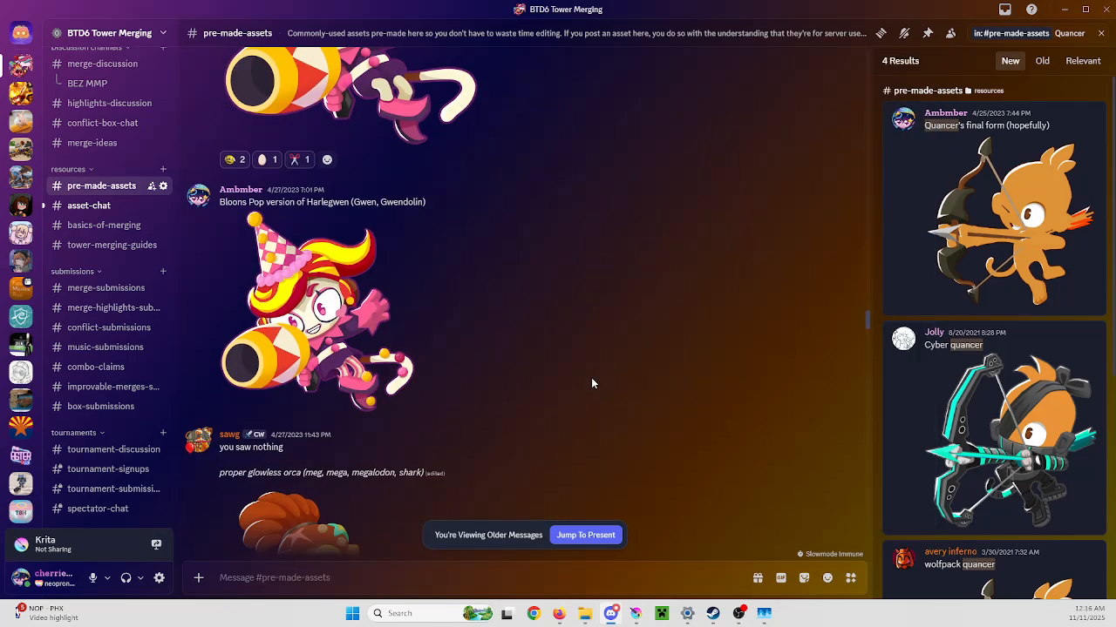
scroll(601, 379, down, 1)
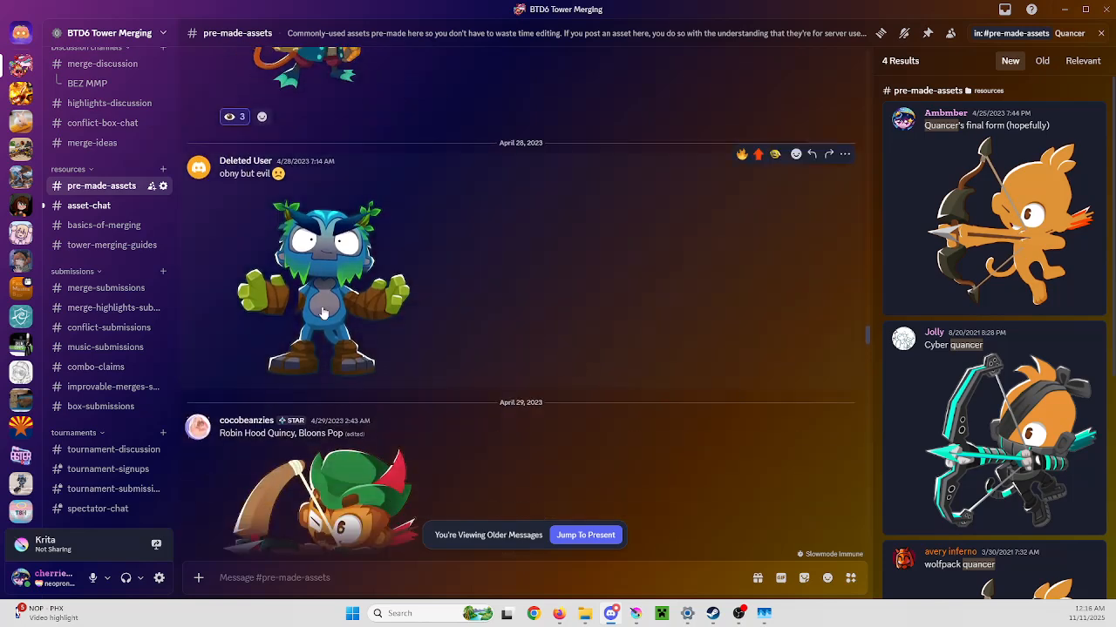
scroll(497, 350, down, 10)
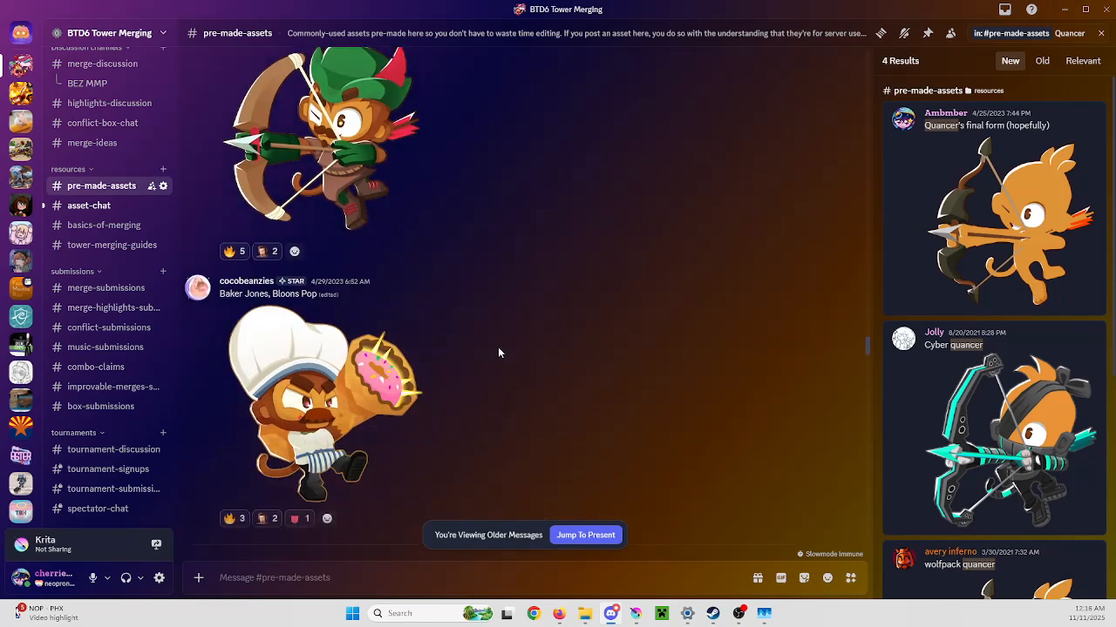
scroll(493, 352, down, 10)
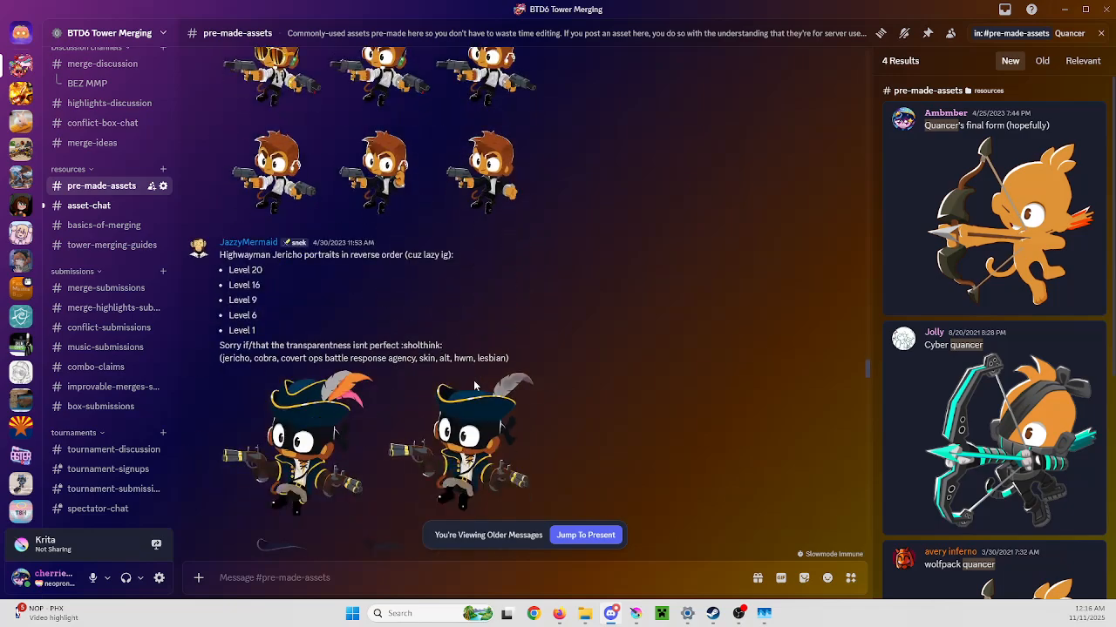
scroll(475, 386, down, 10)
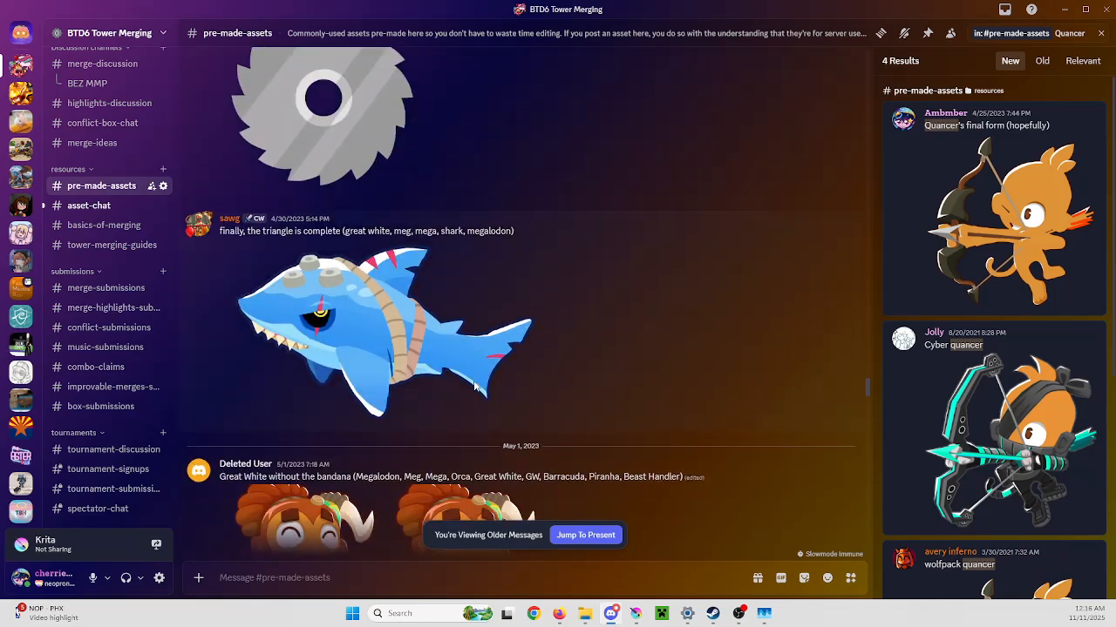
Browse the May 1 to May 9, 2023 assets, from the Megalodon bubble to the purple hat, and briefly check the pinned messages
scroll(473, 384, down, 10)
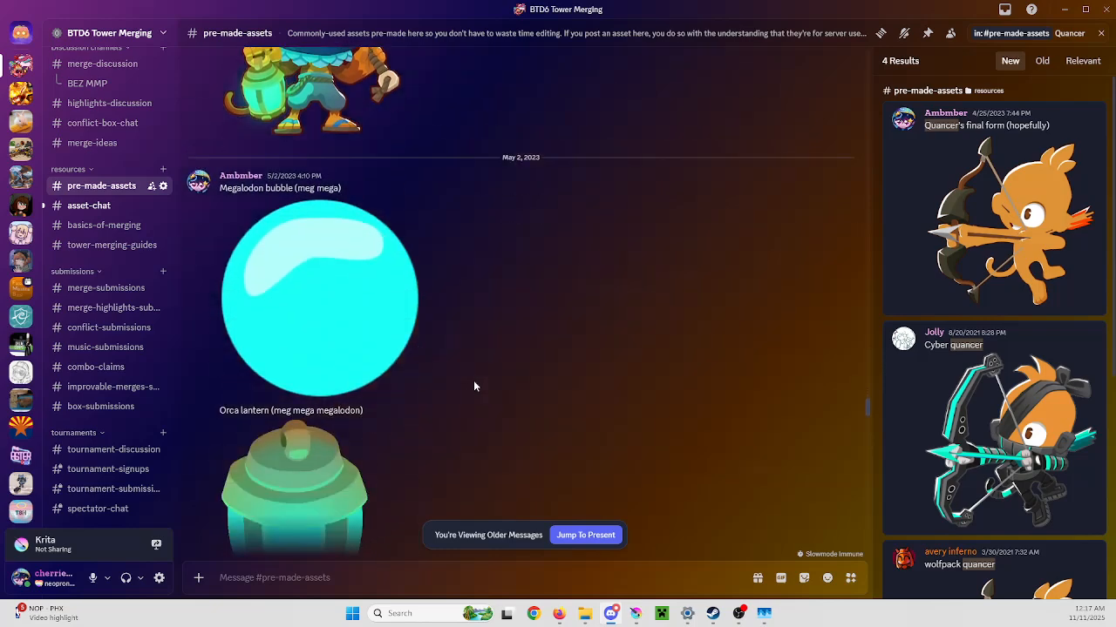
scroll(470, 398, down, 10)
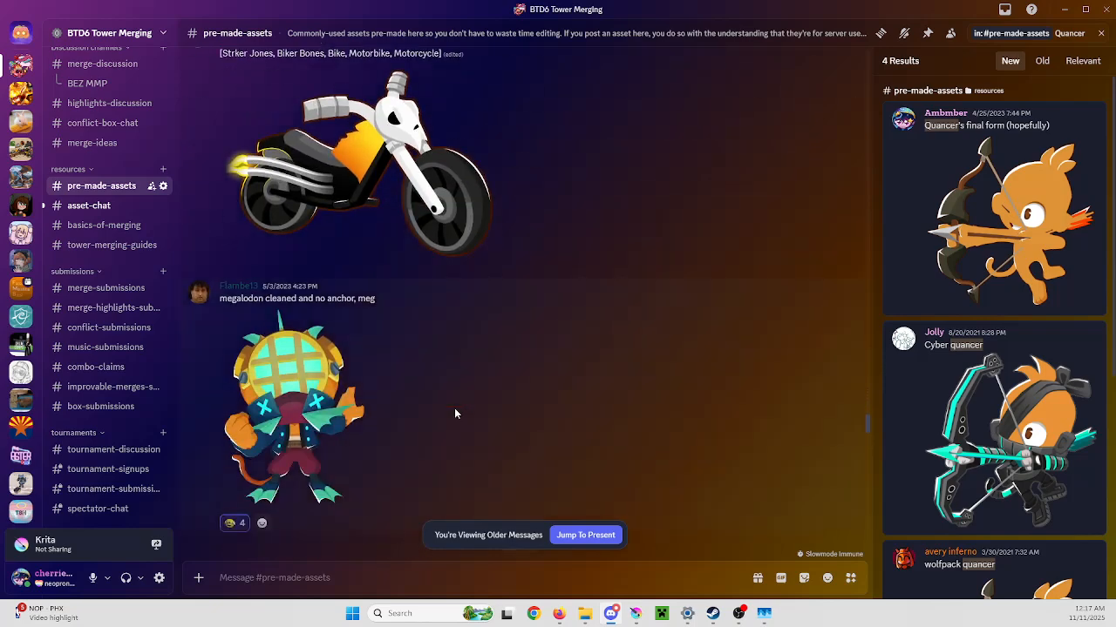
scroll(472, 410, down, 8)
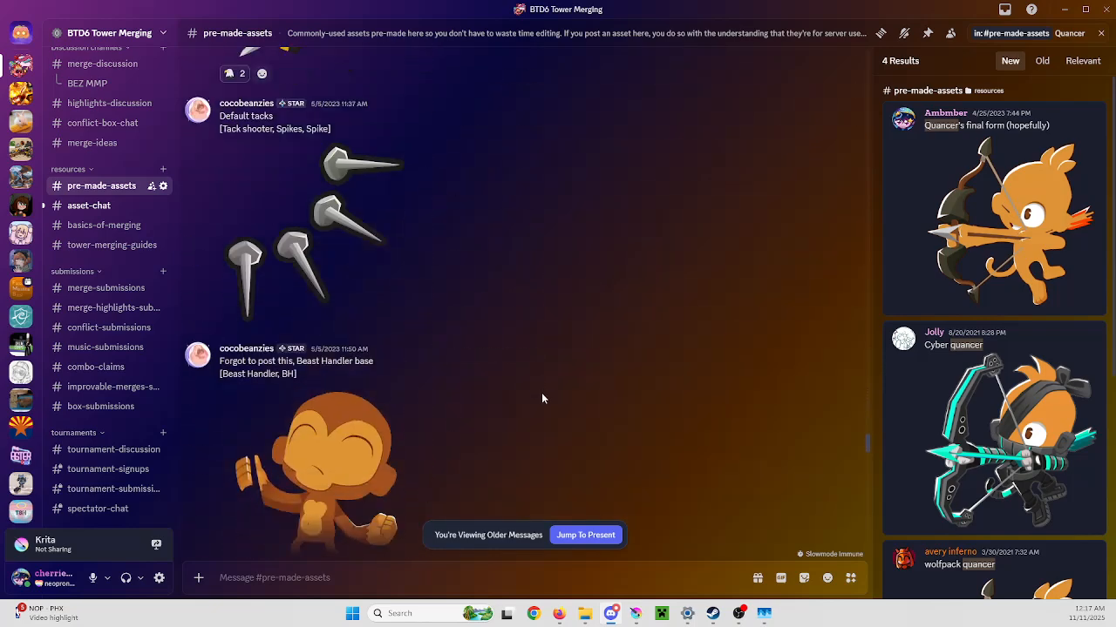
scroll(596, 373, down, 8)
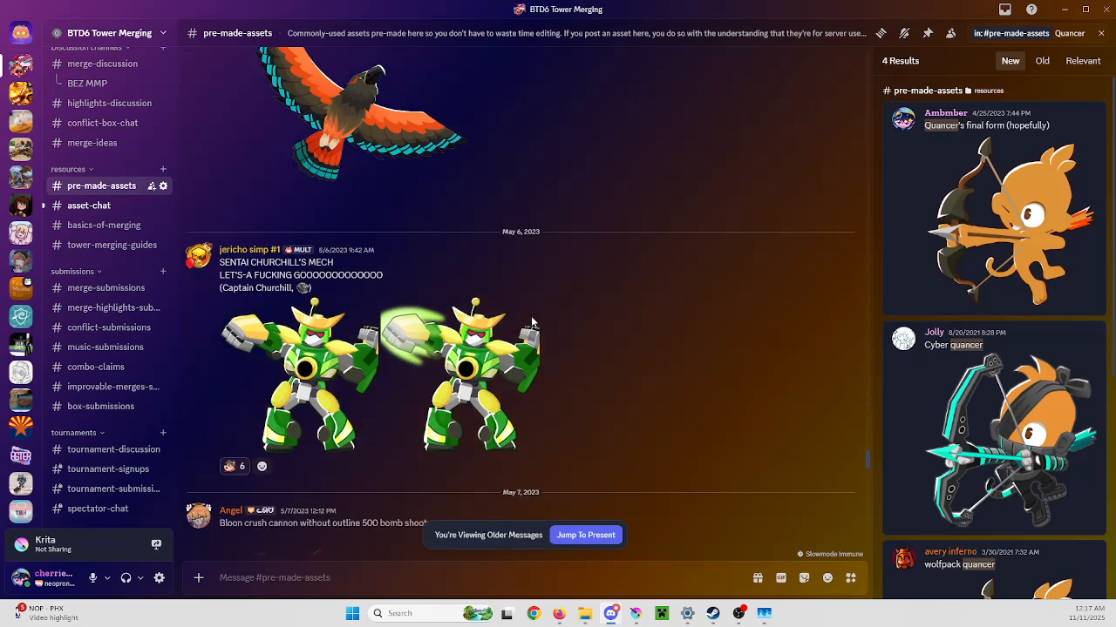
scroll(564, 320, down, 8)
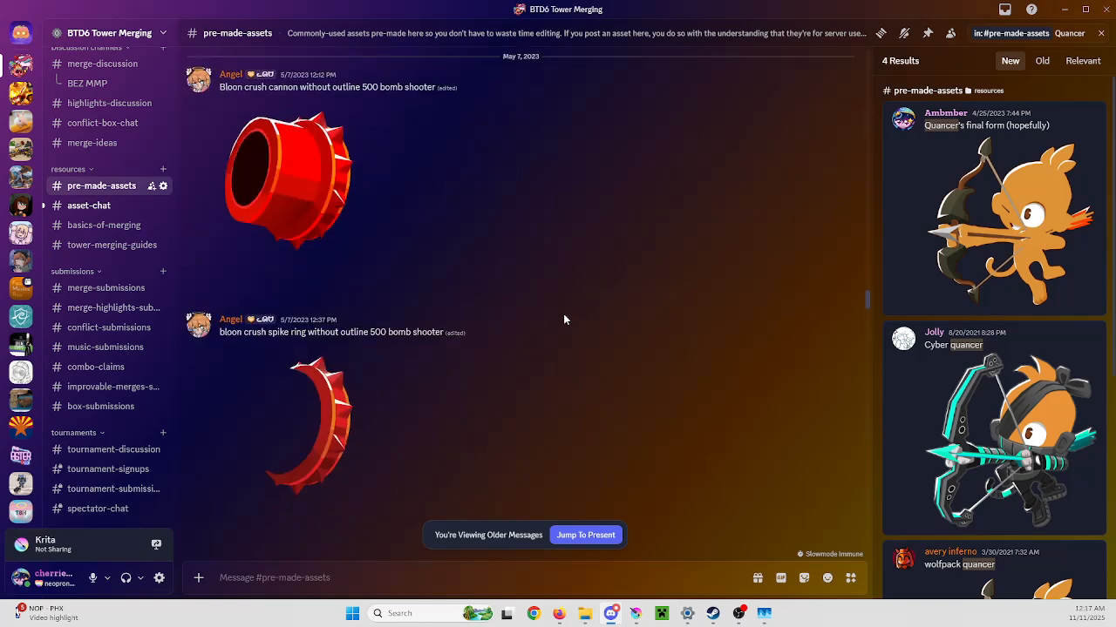
scroll(563, 320, down, 5)
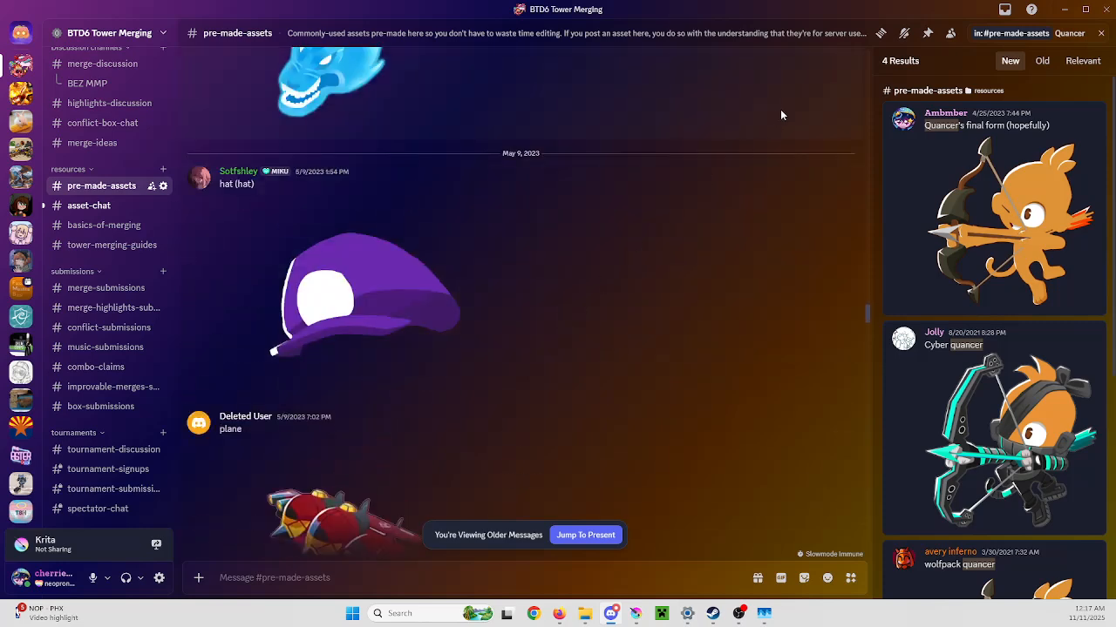
click(928, 33)
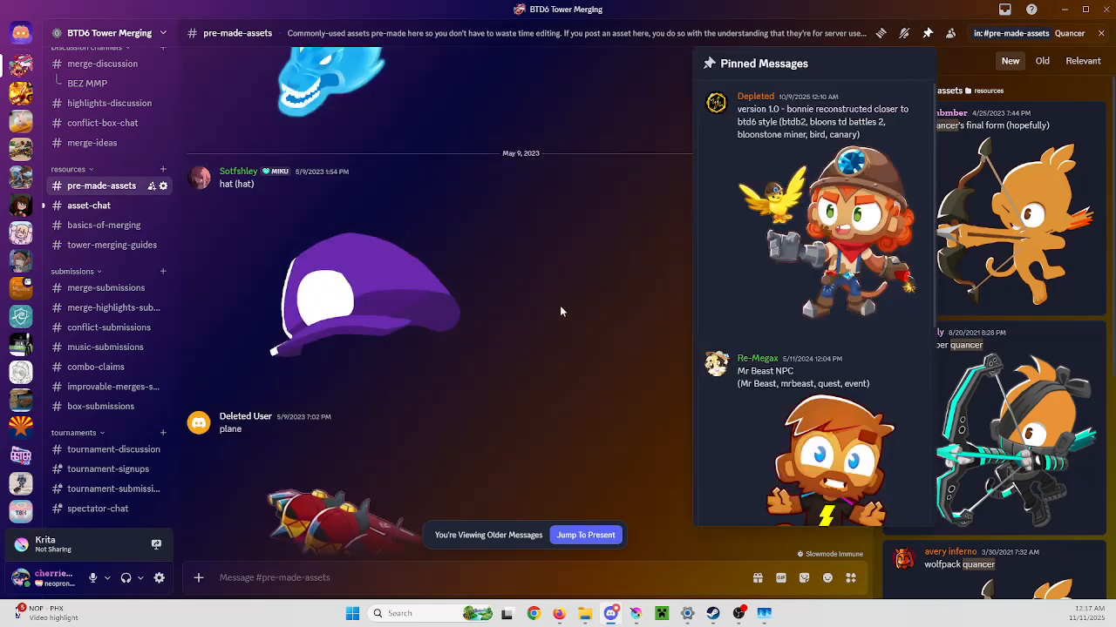
click(560, 311)
Browse the May 9 to May 21, 2023 assets, from the plane and Dogwater hat to the wolfpack quincy with normal attire
scroll(580, 279, down, 4)
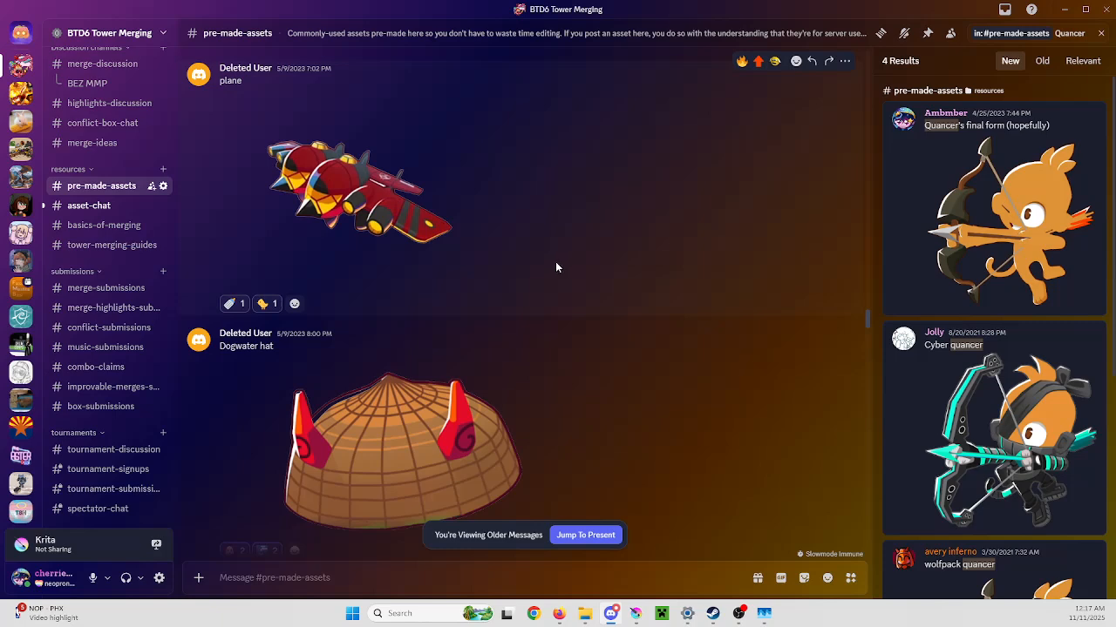
scroll(552, 266, down, 5)
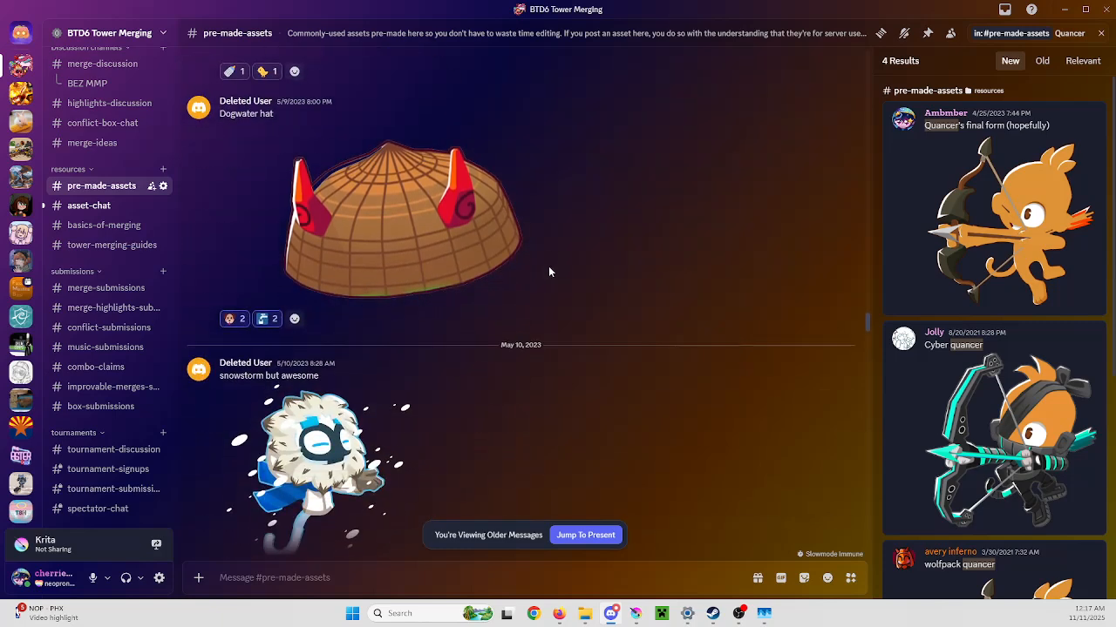
scroll(535, 286, down, 8)
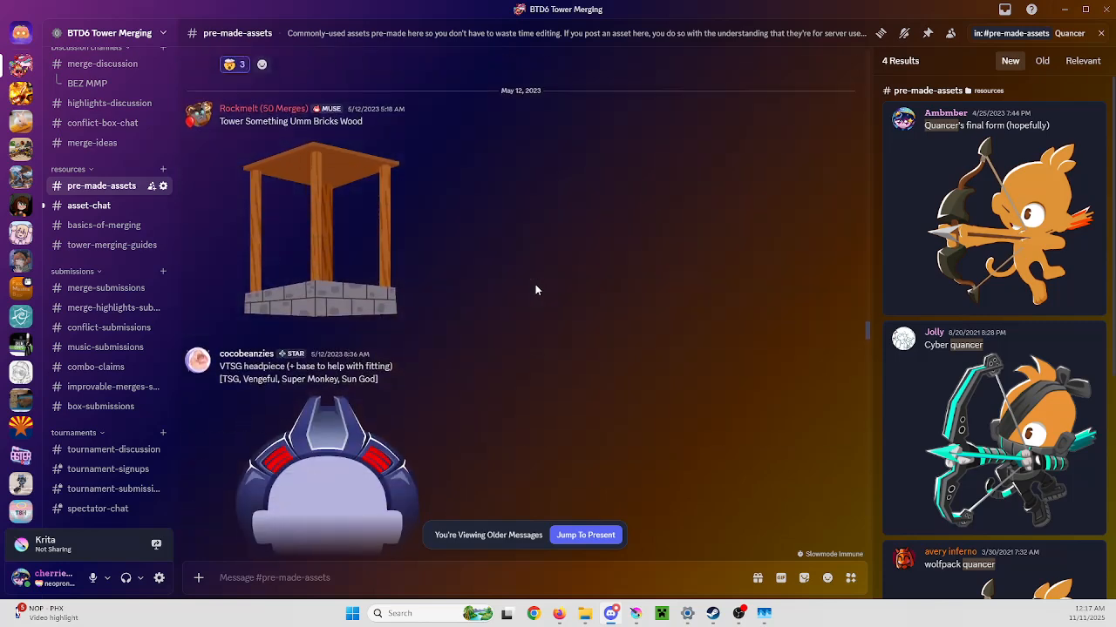
scroll(528, 300, down, 2)
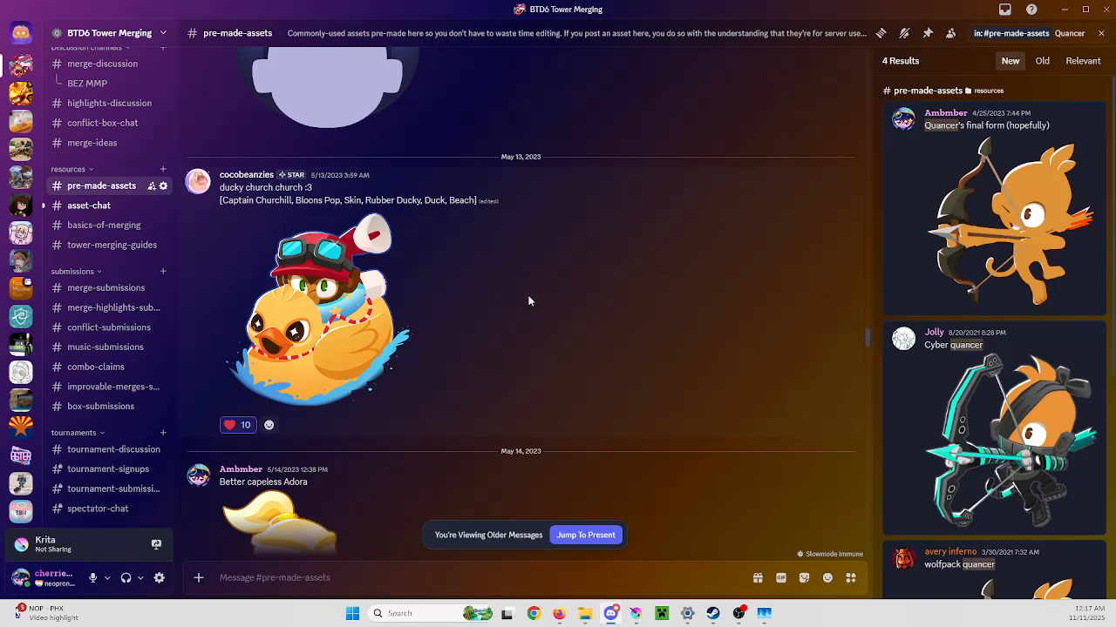
scroll(310, 275, down, 1)
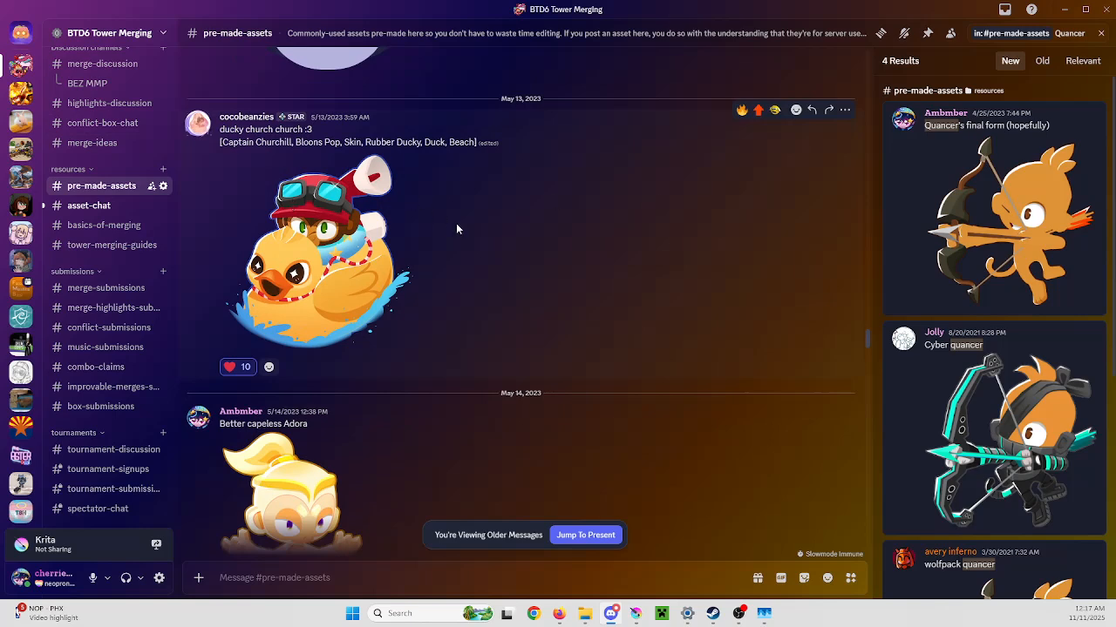
scroll(456, 223, down, 4)
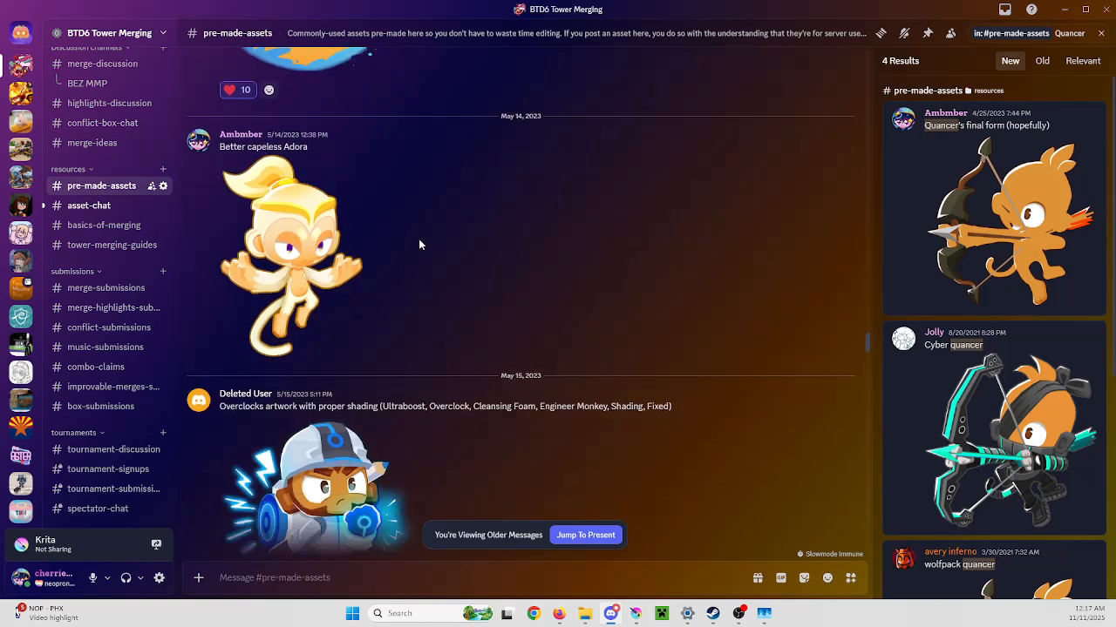
scroll(419, 244, down, 15)
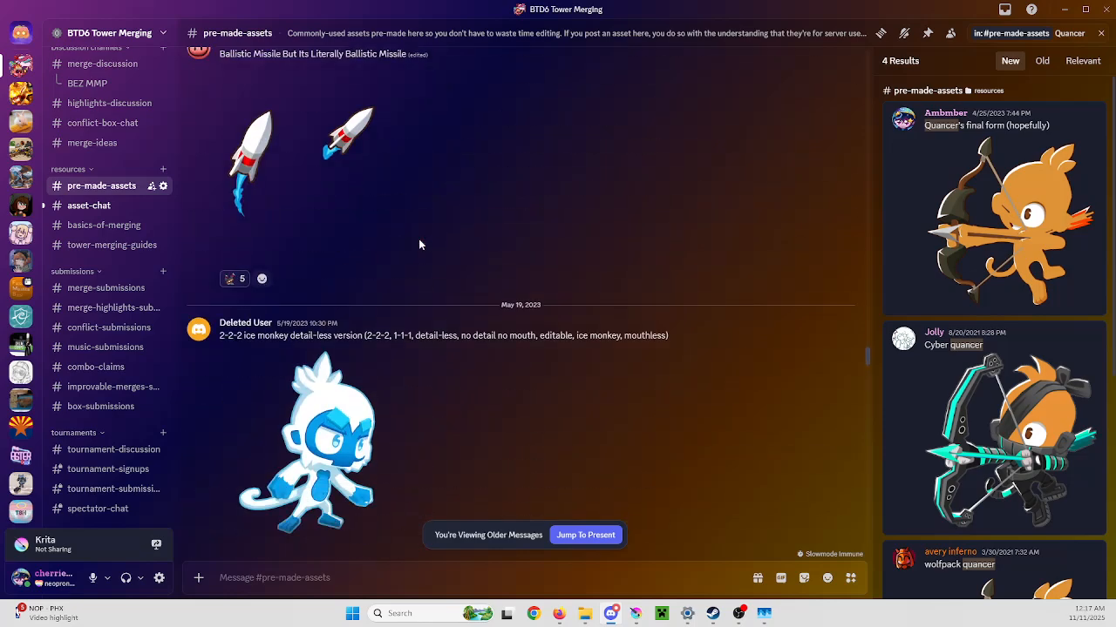
scroll(418, 244, down, 10)
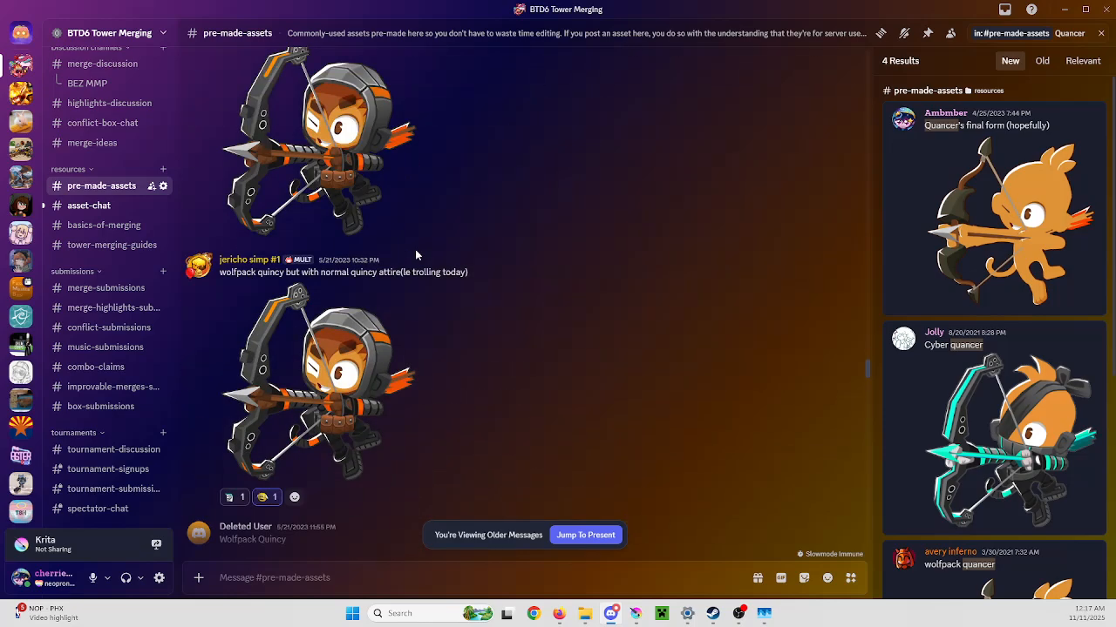
Examine the "Normal Quincy with the updated face" artwork enlarged and compare it with the wolfpack quincy post below it
scroll(416, 255, up, 3)
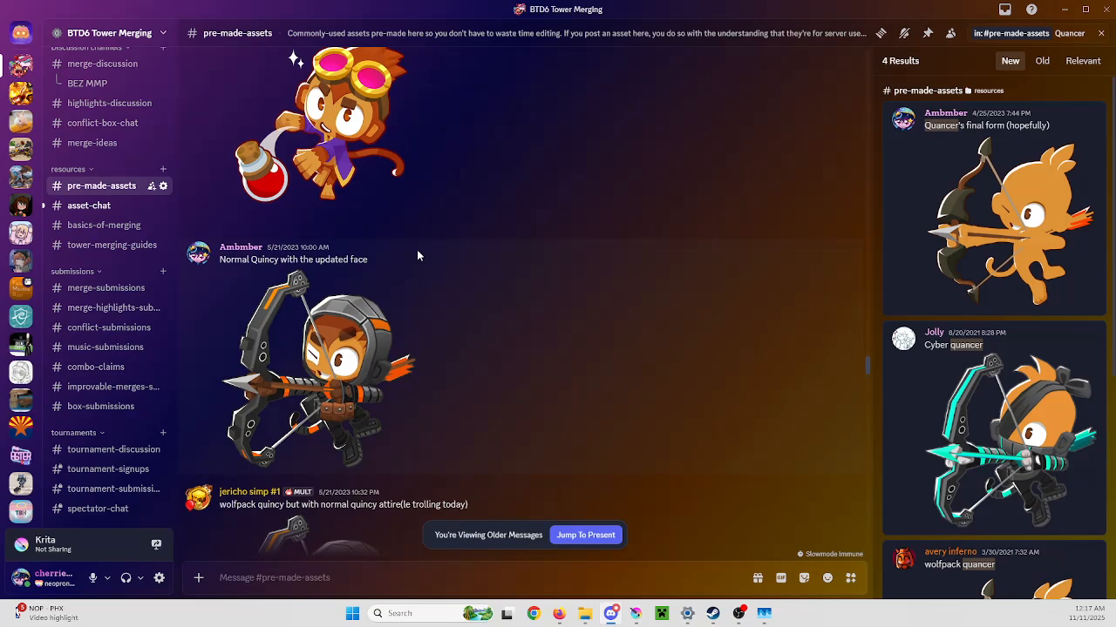
scroll(416, 255, down, 2)
click(419, 300)
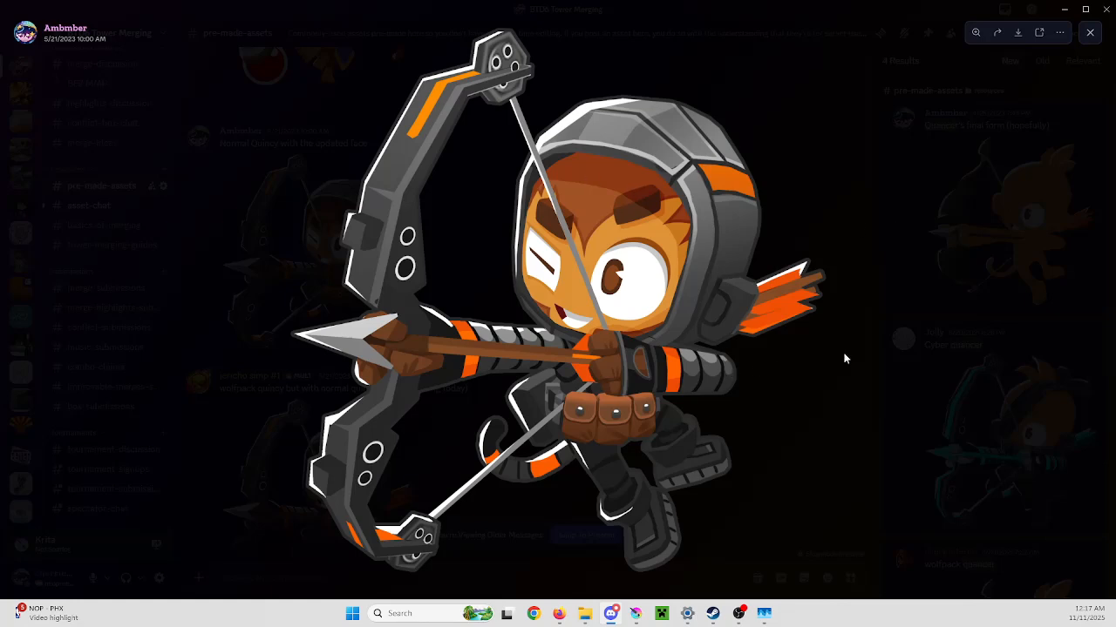
click(1098, 480)
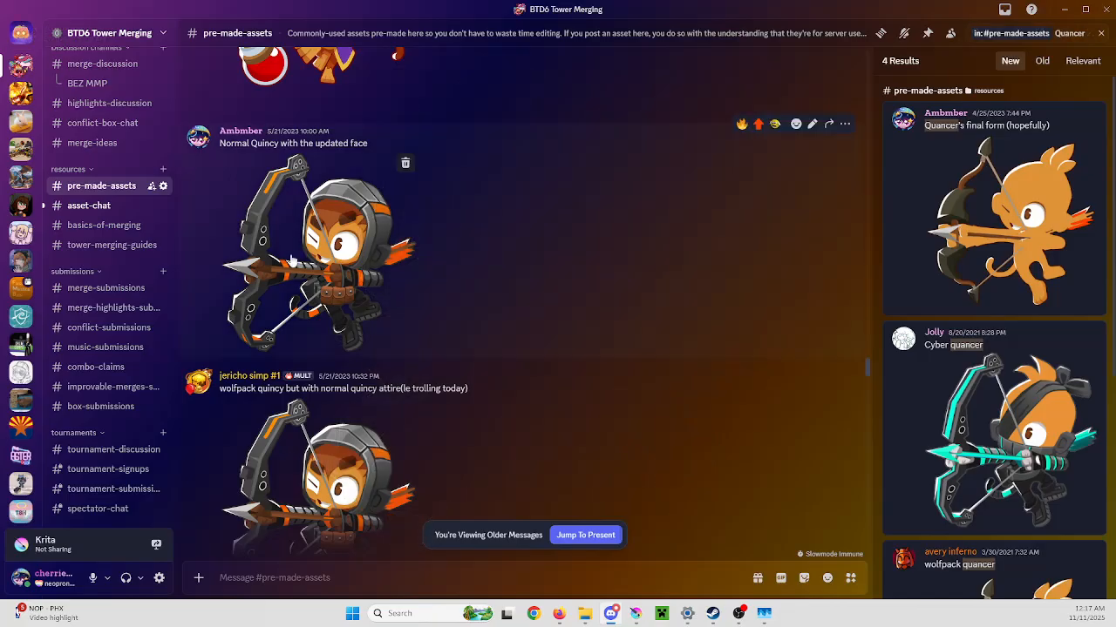
scroll(322, 220, down, 2)
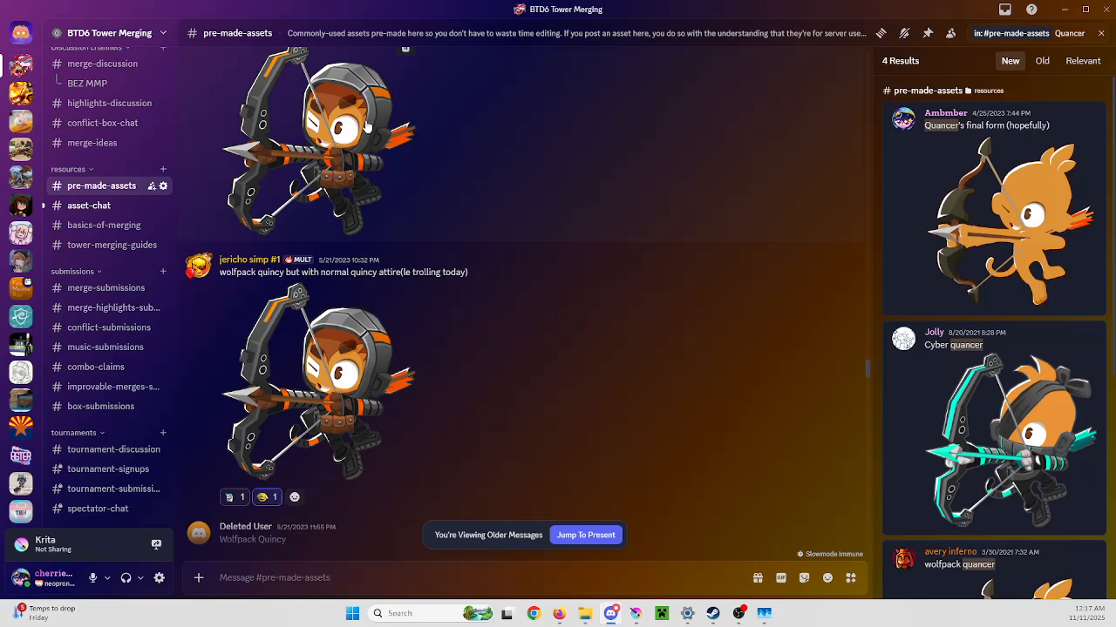
click(324, 147)
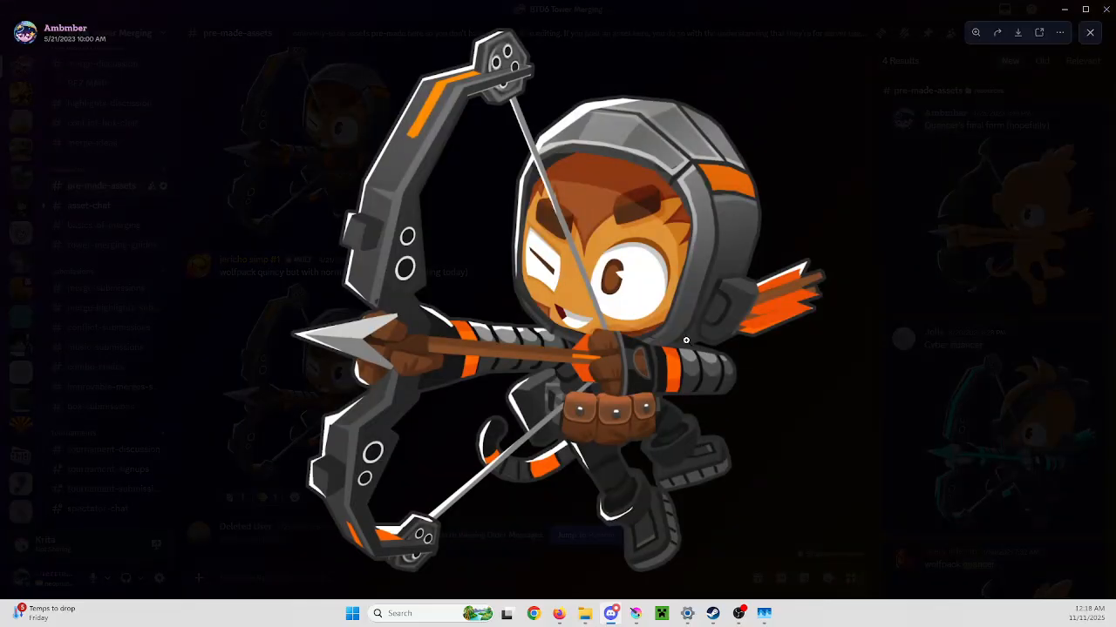
click(1041, 413)
Compare the updated-face Quincy artwork with the wolfpack quancer and Quancer search results, and go to the asset-chat channel
scroll(1041, 410, down, 4)
scroll(1041, 406, down, 1)
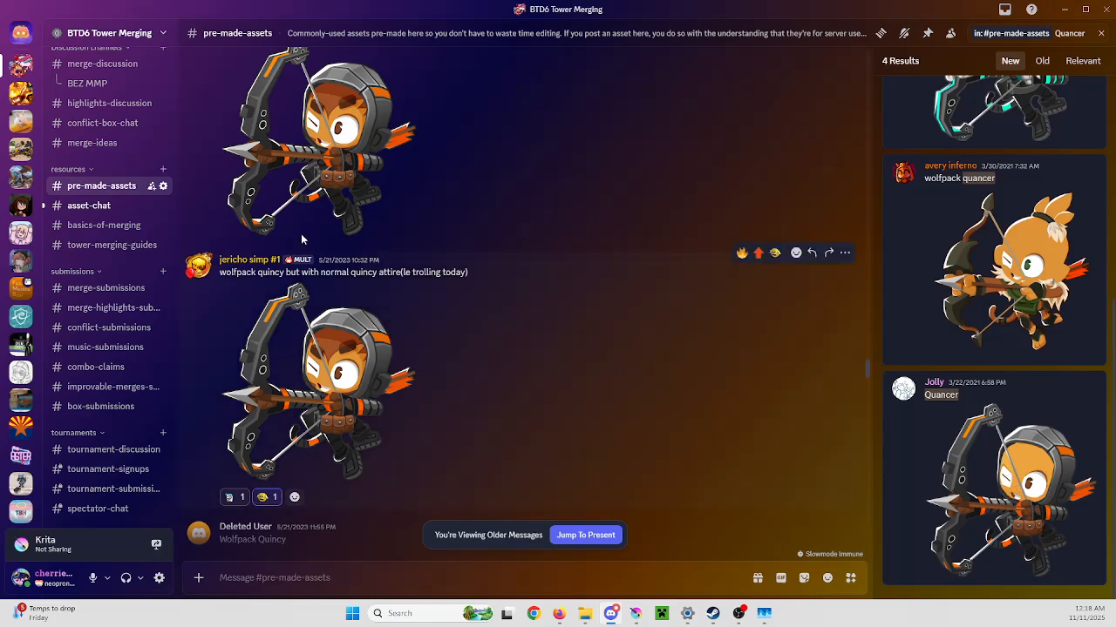
scroll(346, 289, up, 1)
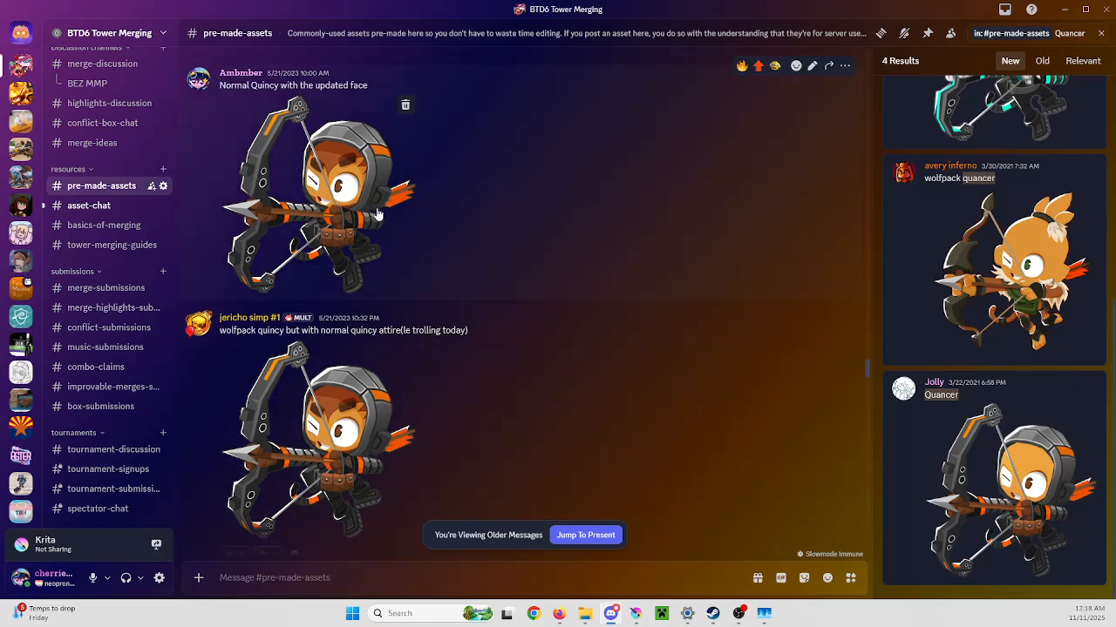
click(348, 216)
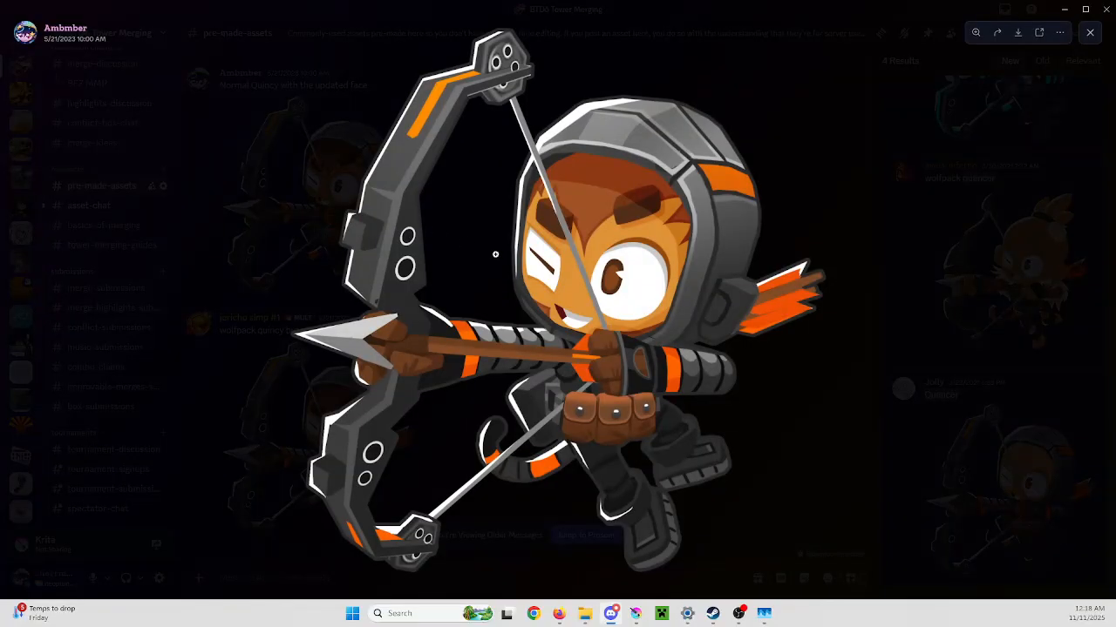
click(937, 231)
scroll(991, 358, up, 5)
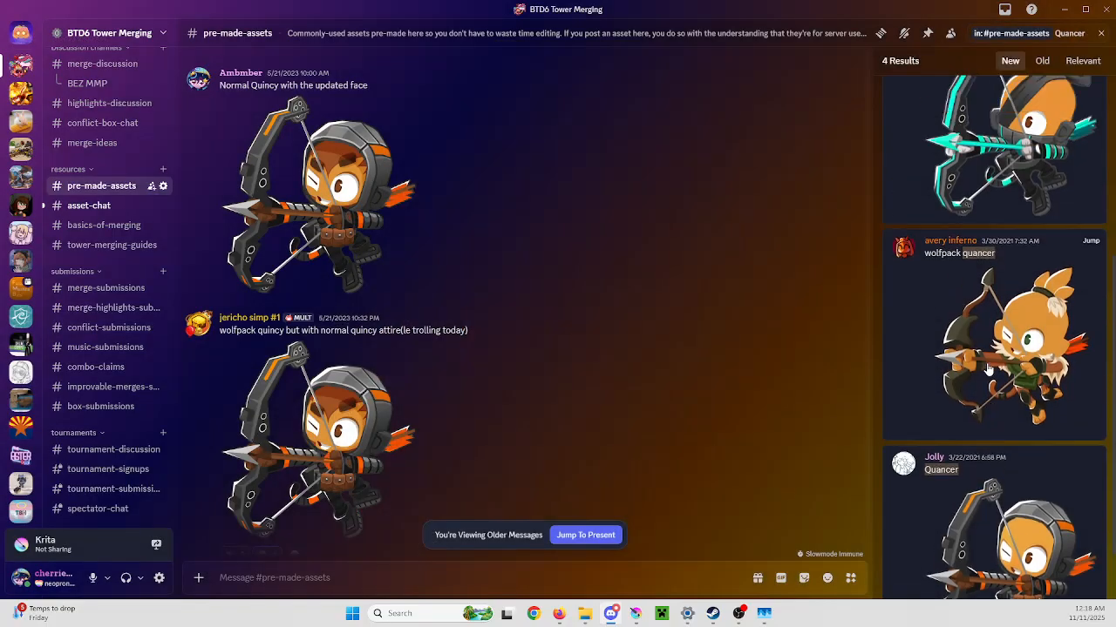
scroll(989, 370, down, 5)
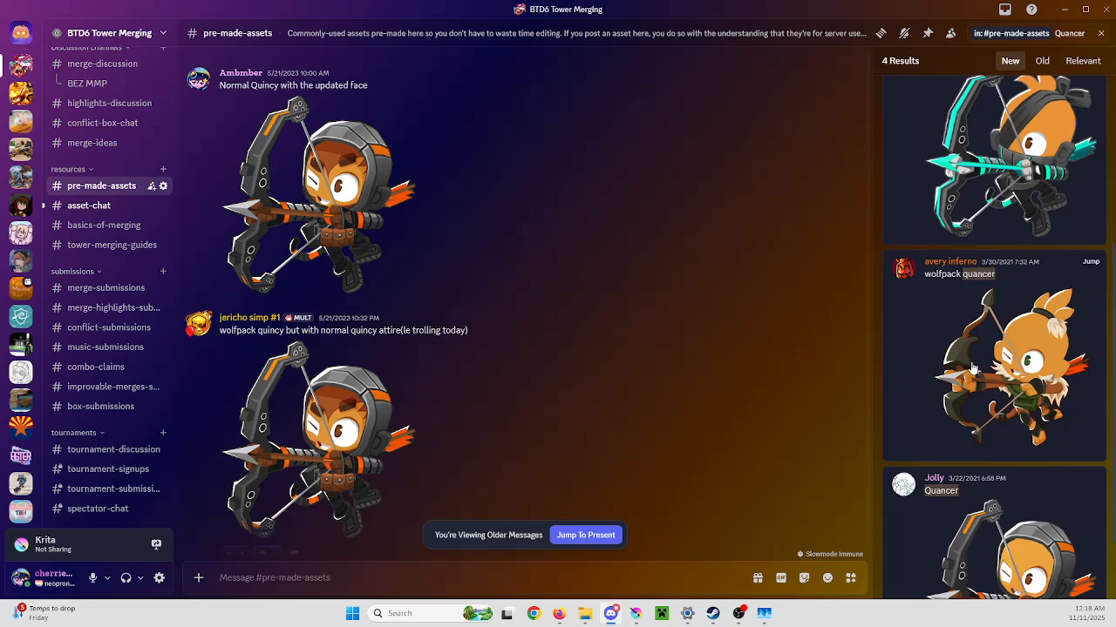
click(351, 189)
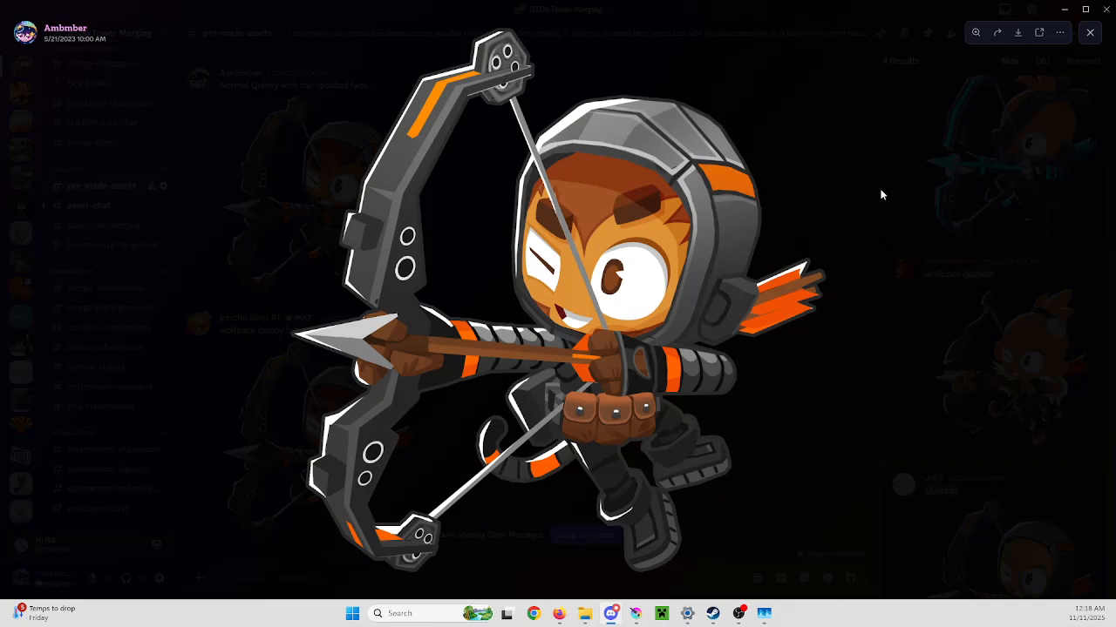
click(919, 461)
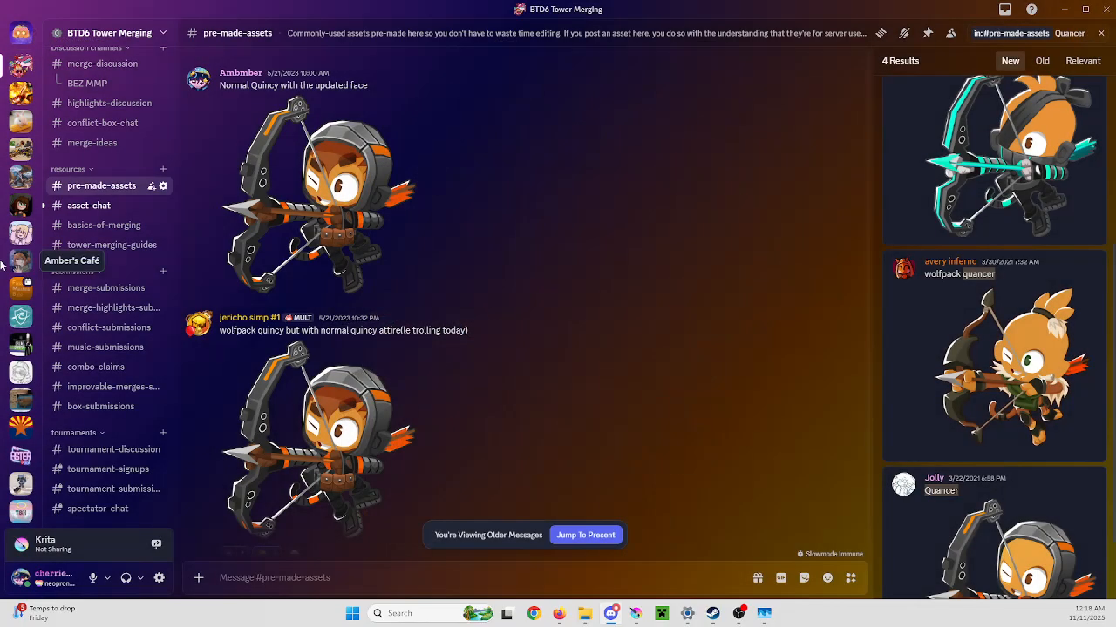
click(89, 206)
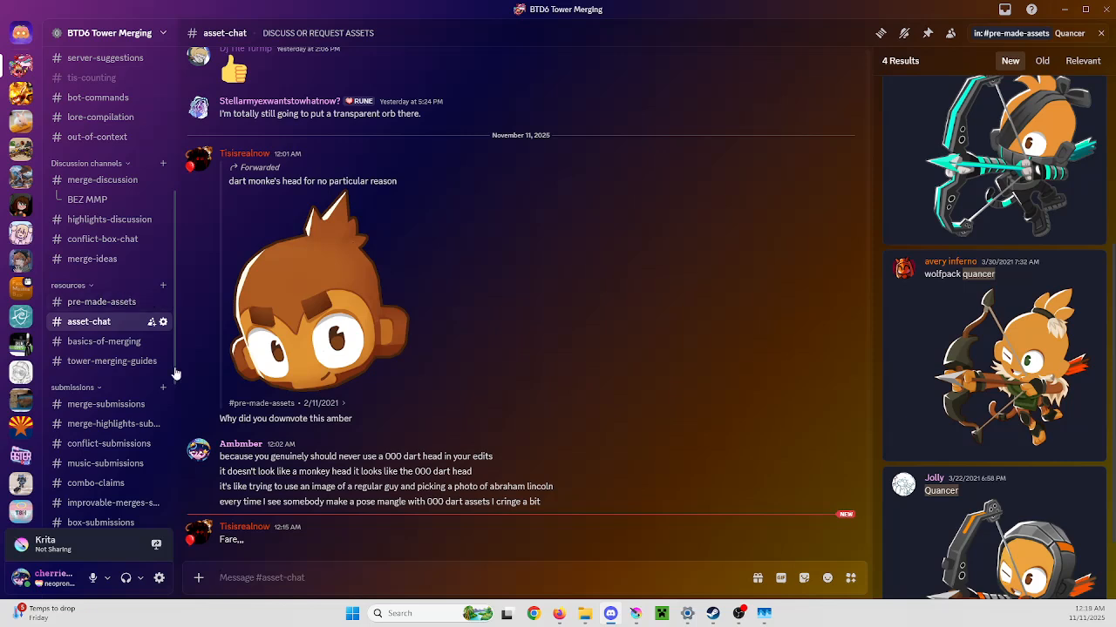
Switch to Krita, paste the fiery phoenix wizard artwork as a layer, and leave only the small phoenix layer shown and selected above Bonnie
drag(648, 11, 649, 0)
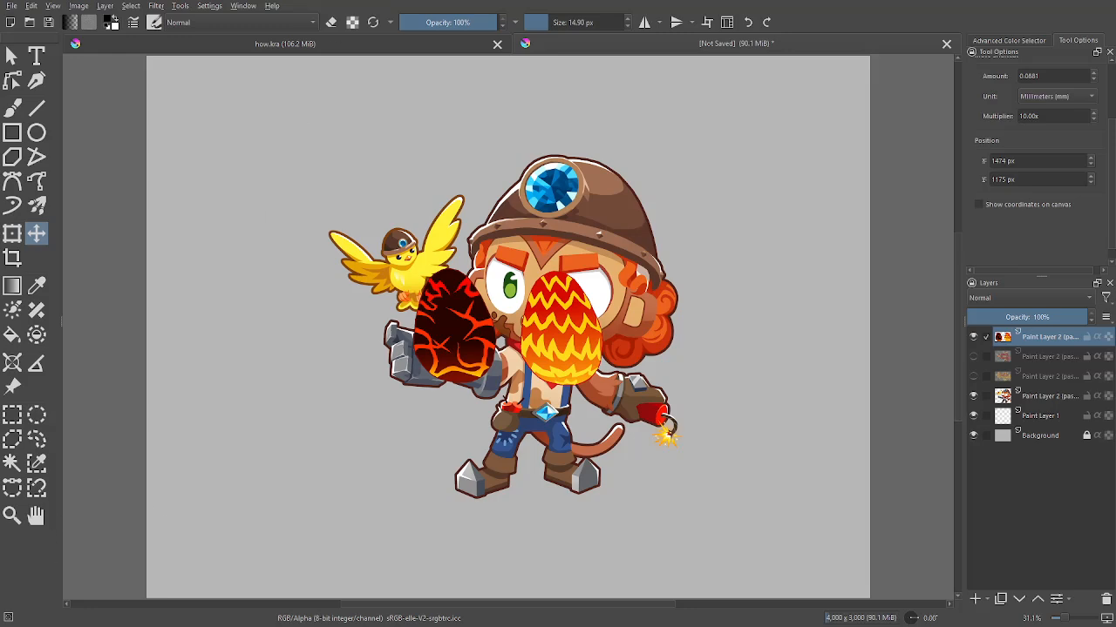
key(ctrl+v)
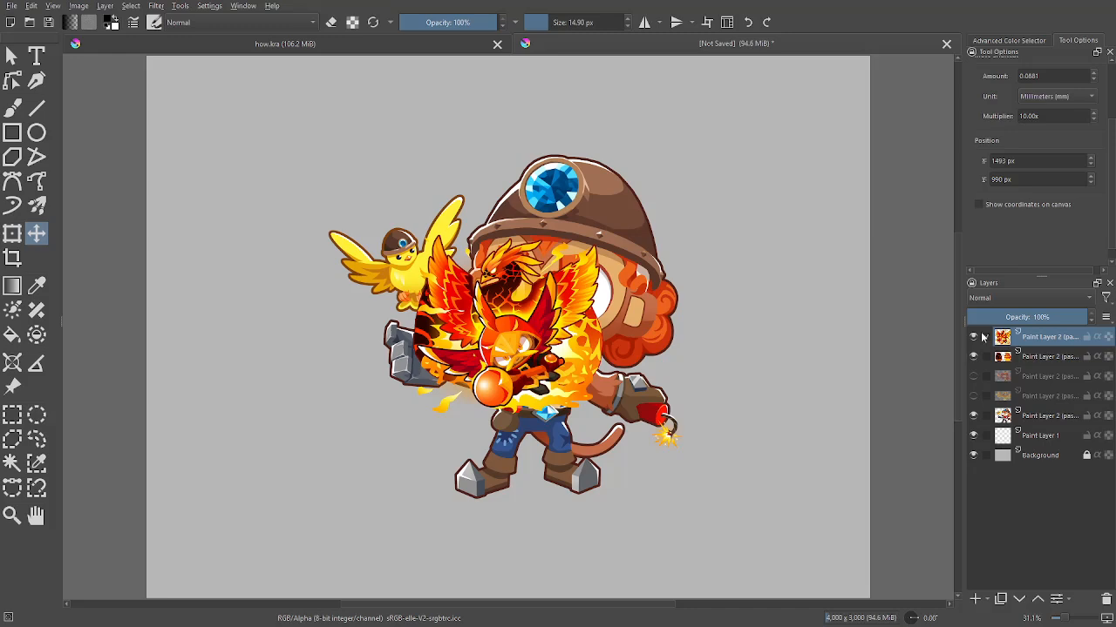
drag(974, 356, 973, 336)
click(973, 396)
click(1044, 394)
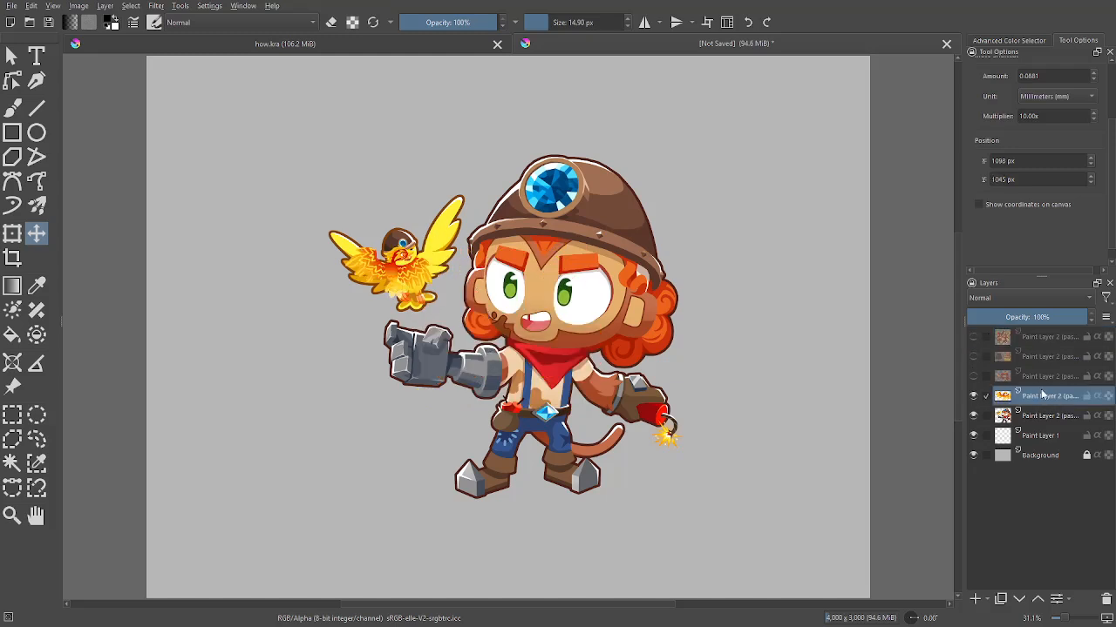
Transform the phoenix layer: enlarge, rotate and reposition the bird over the helmeted yellow bird beside the character
click(12, 233)
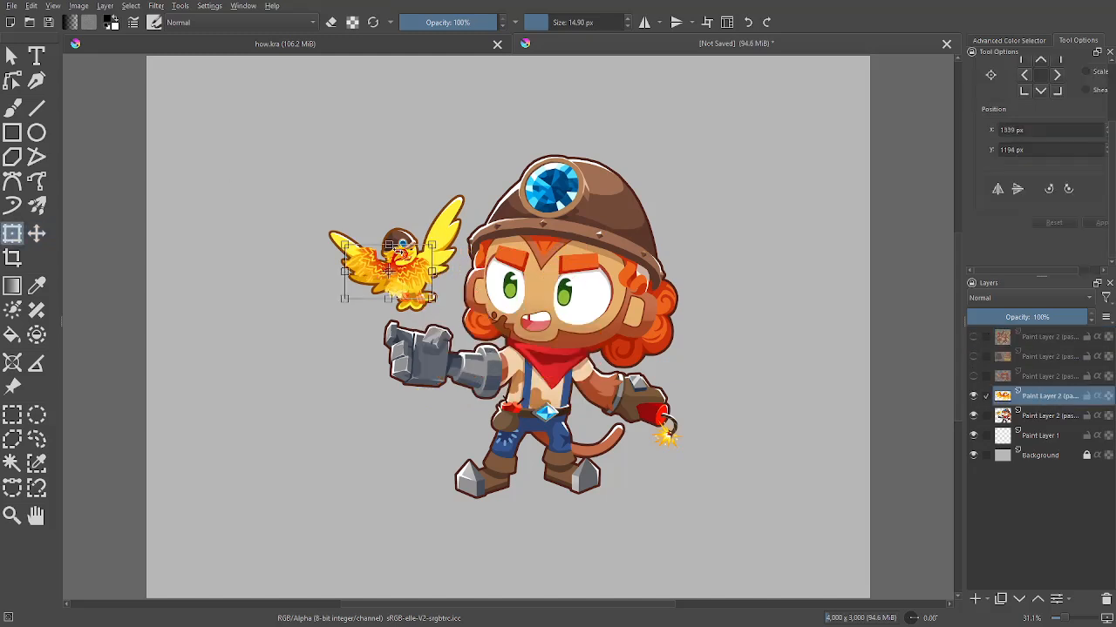
drag(396, 237, 388, 206)
drag(423, 162, 471, 178)
drag(446, 257, 422, 261)
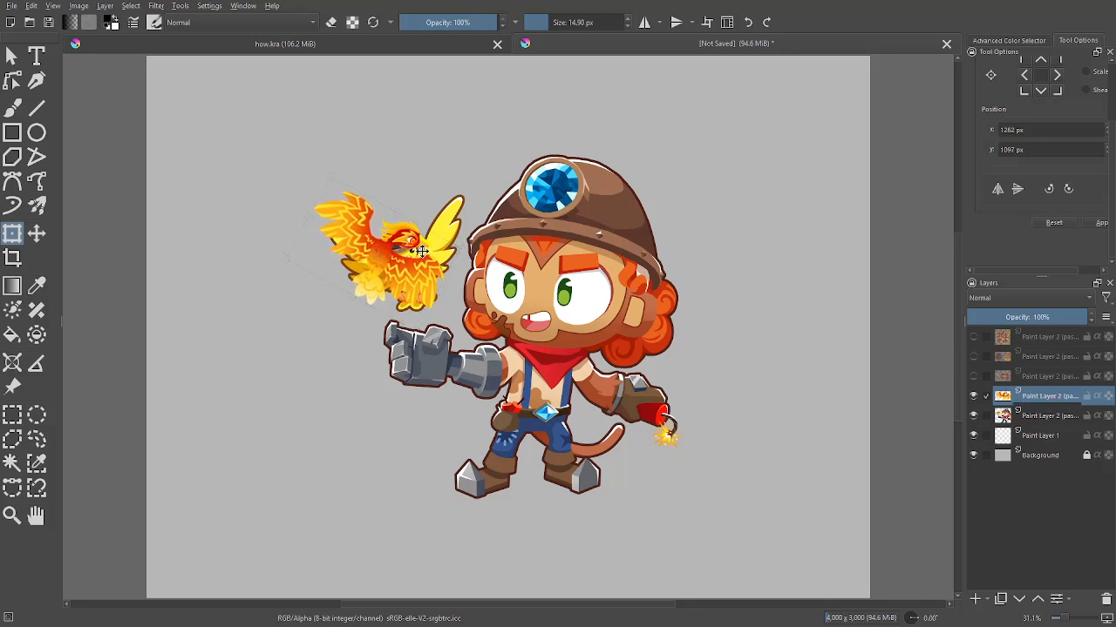
key(b)
key(m)
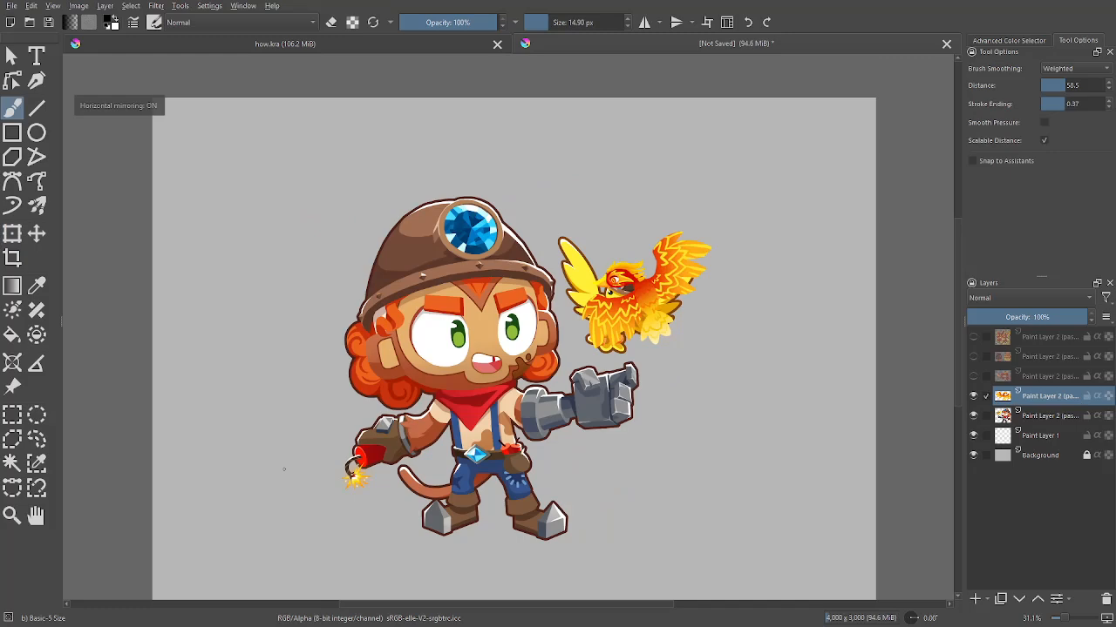
key(m)
key(plus)
On the character layer, lasso the old yellow bird, delete it and clear the selection
click(1033, 422)
key(plus)
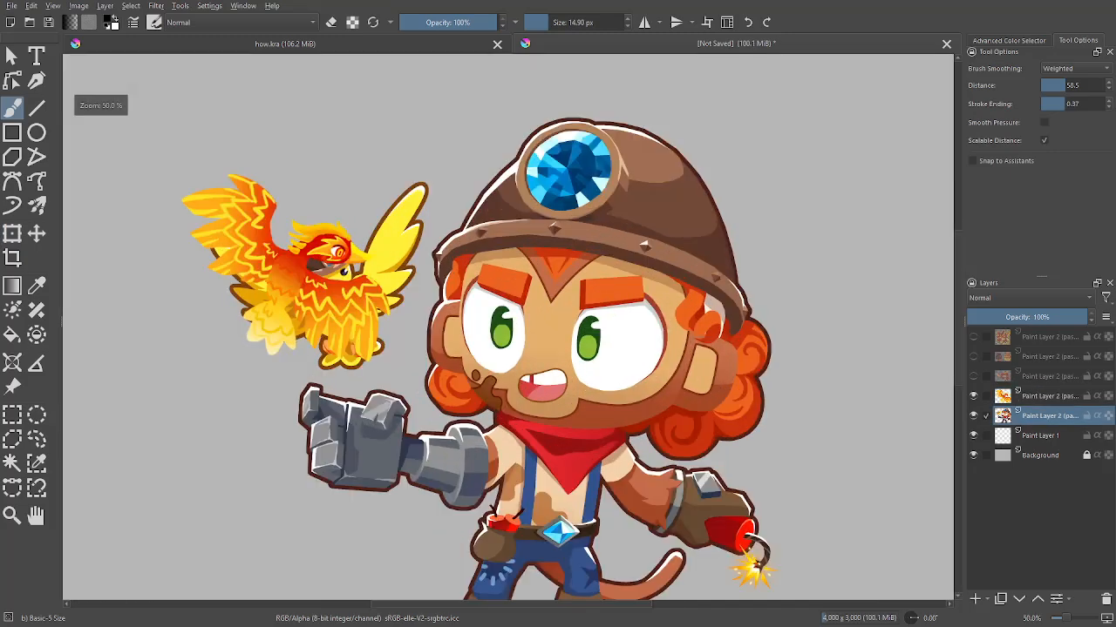
click(36, 438)
mouse_move(422, 297)
mouse_down()
mouse_move(375, 384)
mouse_move(332, 383)
mouse_move(254, 367)
mouse_move(141, 272)
mouse_move(284, 110)
mouse_move(436, 131)
mouse_up()
key(minus)
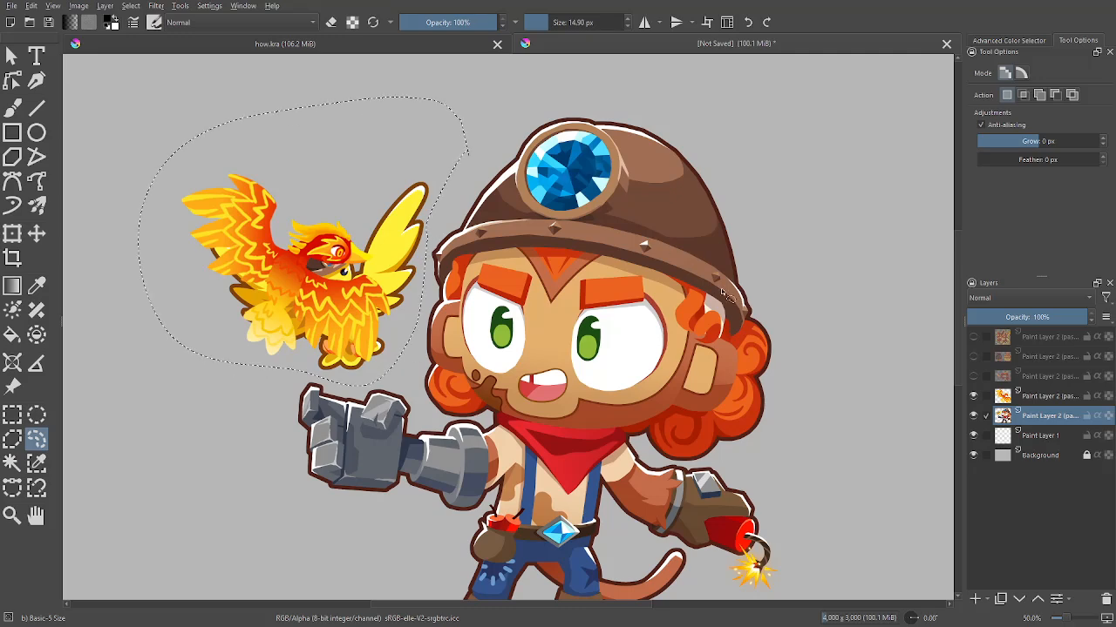
key(ctrl+shift+a)
Examine the composition in mirrored and normal view at different zoom levels
key(m)
key(m)
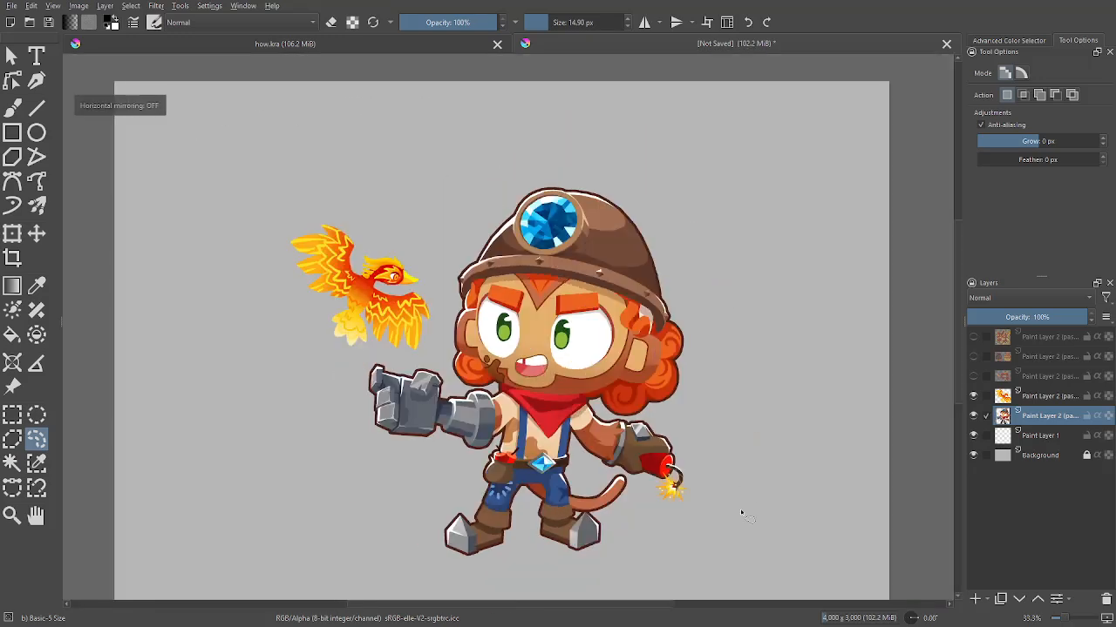
key(plus)
key(minus)
key(minus)
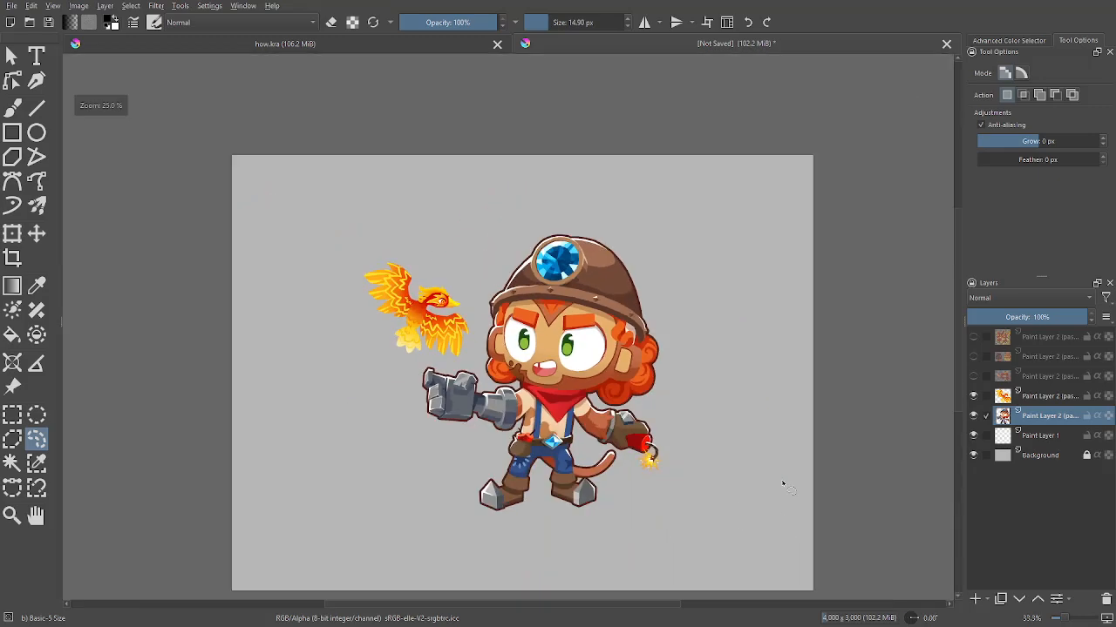
key(m)
key(m)
Lasso the green iris of the eye nearest the phoenix and cut it onto its own layer
key(plus)
key(plus)
key(plus)
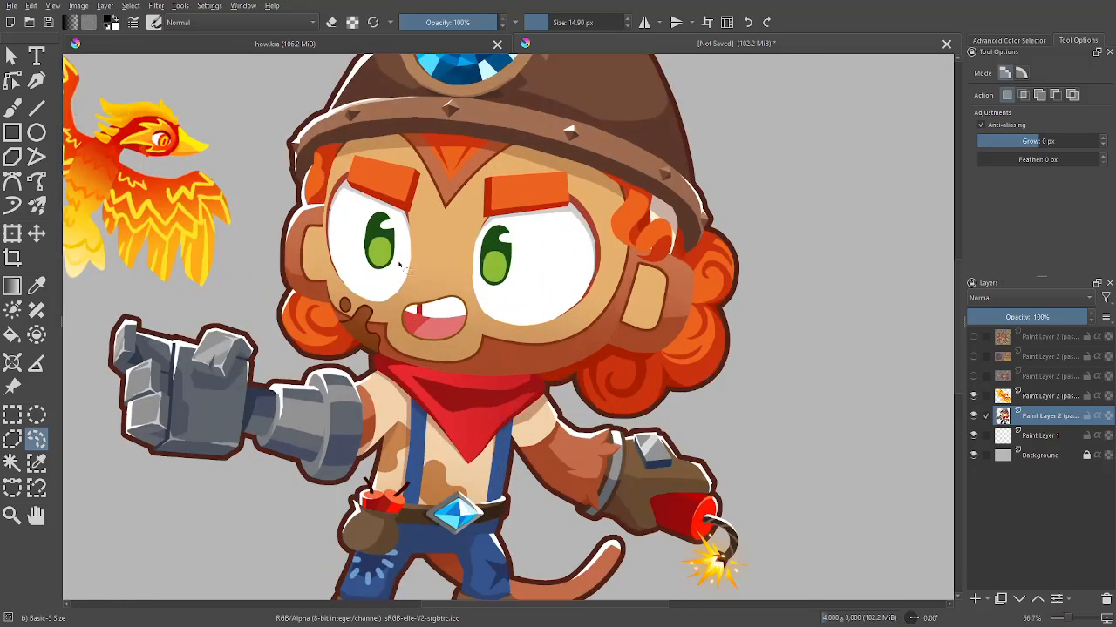
mouse_move(399, 266)
mouse_down()
mouse_move(362, 222)
mouse_move(396, 207)
mouse_move(405, 240)
mouse_move(401, 211)
mouse_move(359, 217)
mouse_move(369, 273)
mouse_move(391, 275)
mouse_move(397, 261)
mouse_up()
key(ctrl+t)
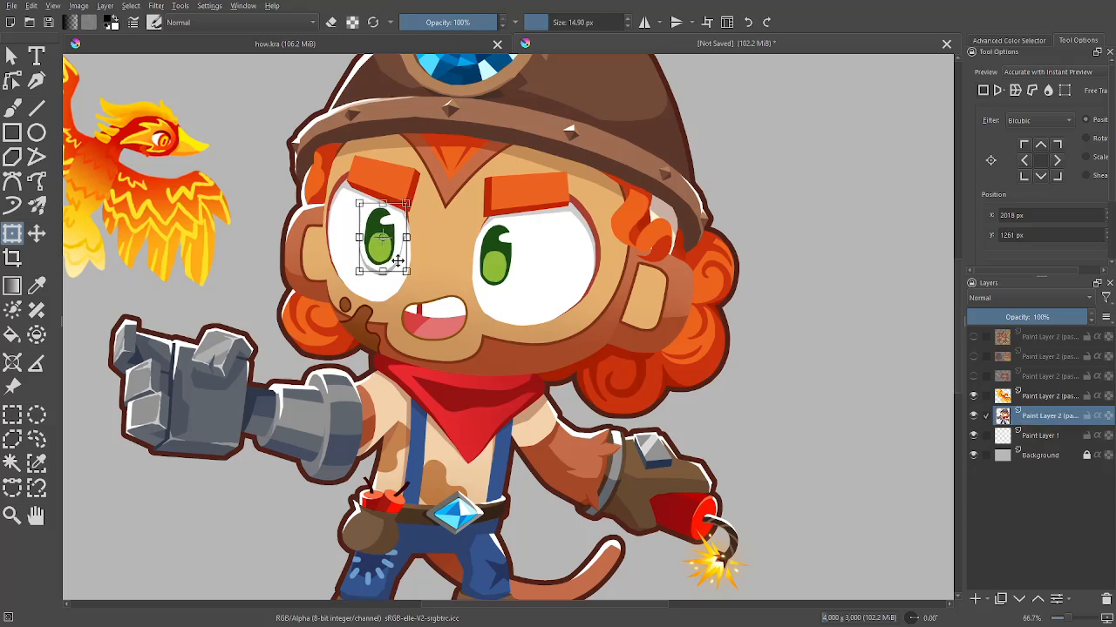
key(ctrl+z)
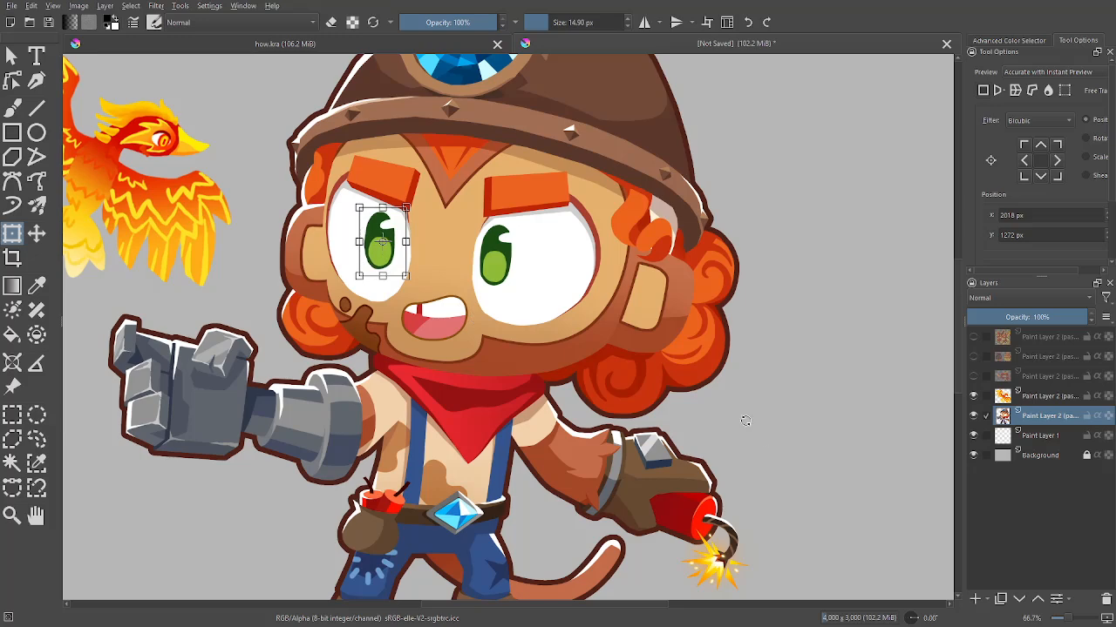
key(Return)
key(ctrl+alt+j)
key(t)
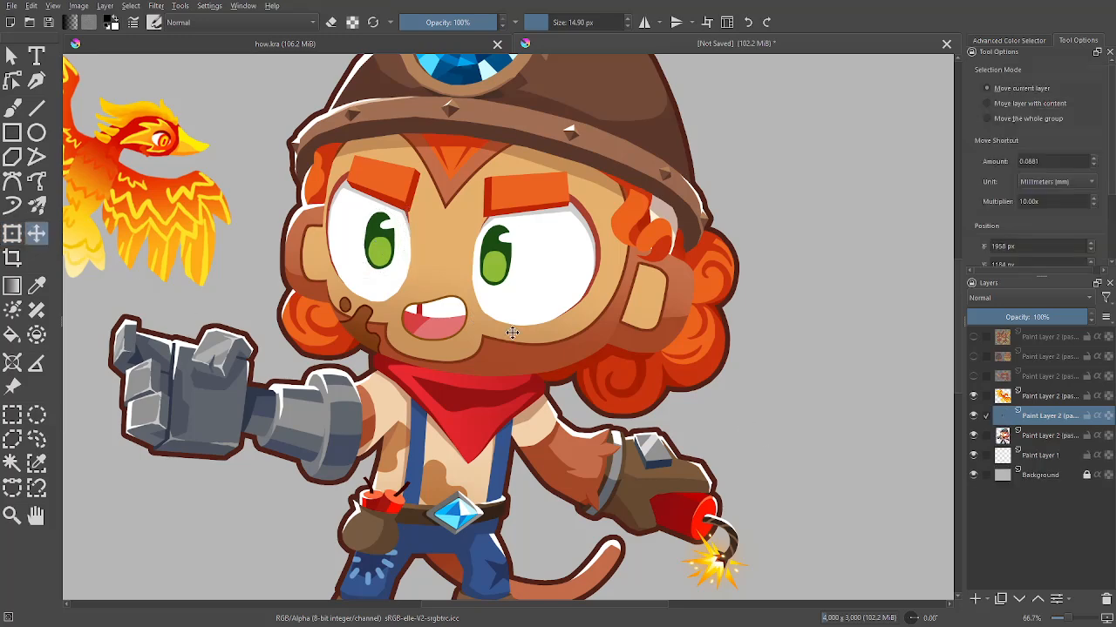
Nudge the separated iris slightly upward within the eye white
key(Up)
key(Up)
key(Up)
key(Up)
key(Up)
key(Up)
key(Up)
key(Up)
key(Up)
key(Up)
key(Up)
key(Up)
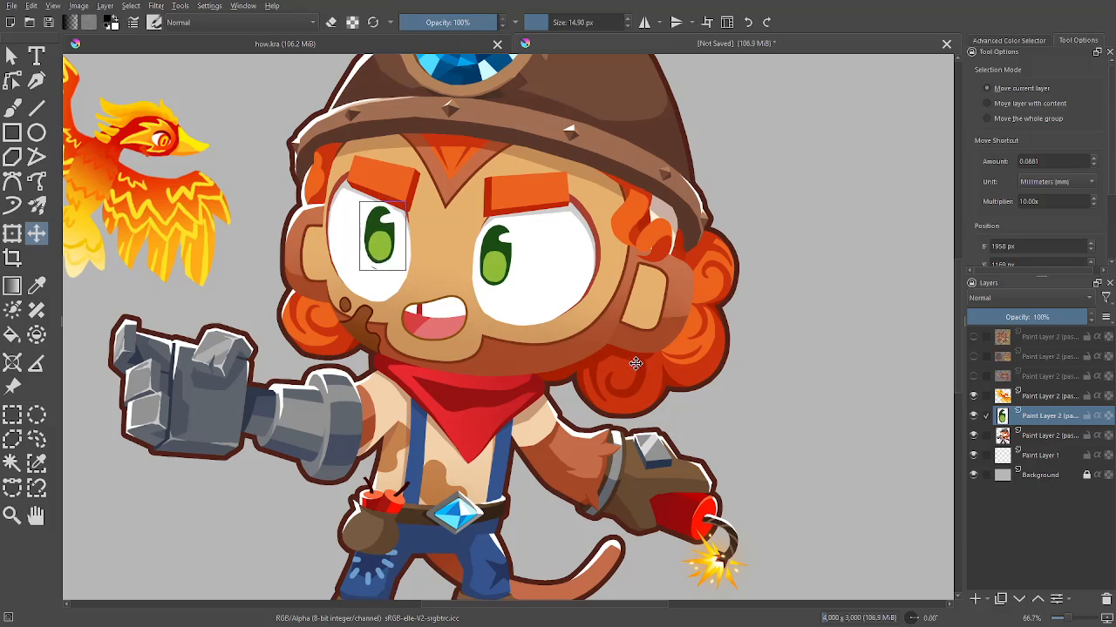
Lasso the second iris on the character layer, place it on its own layer and shift it slightly upward
click(36, 440)
scroll(233, 407, up, 3)
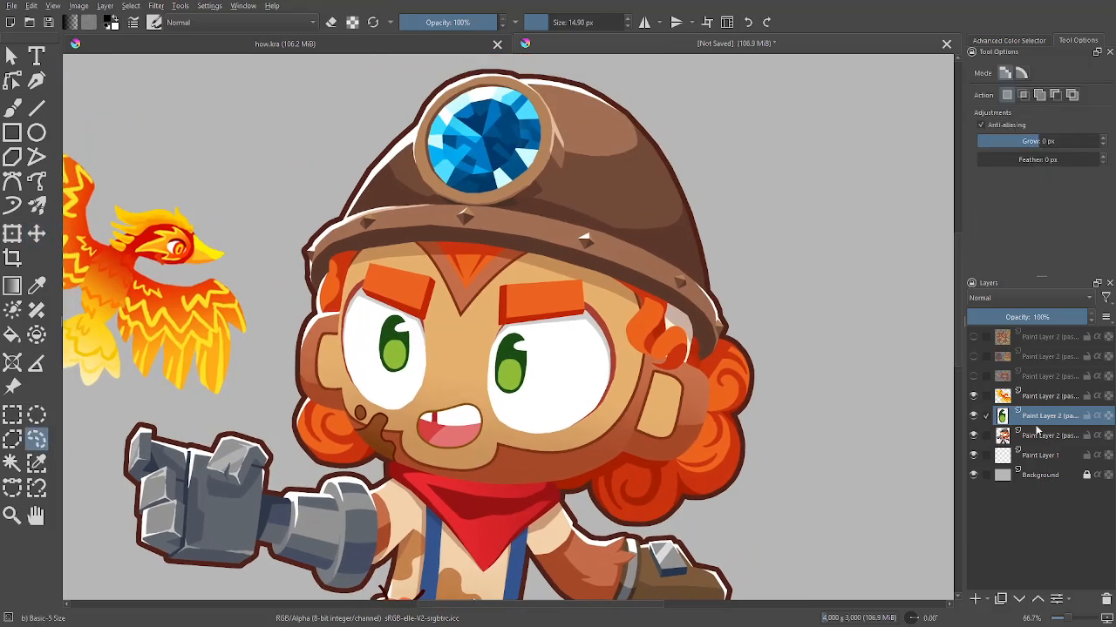
click(1037, 435)
mouse_move(541, 409)
mouse_down()
mouse_move(532, 396)
mouse_move(516, 408)
mouse_move(494, 384)
mouse_move(521, 332)
mouse_move(531, 387)
mouse_move(508, 398)
mouse_up()
key(Delete)
key(ctrl+v)
key(t)
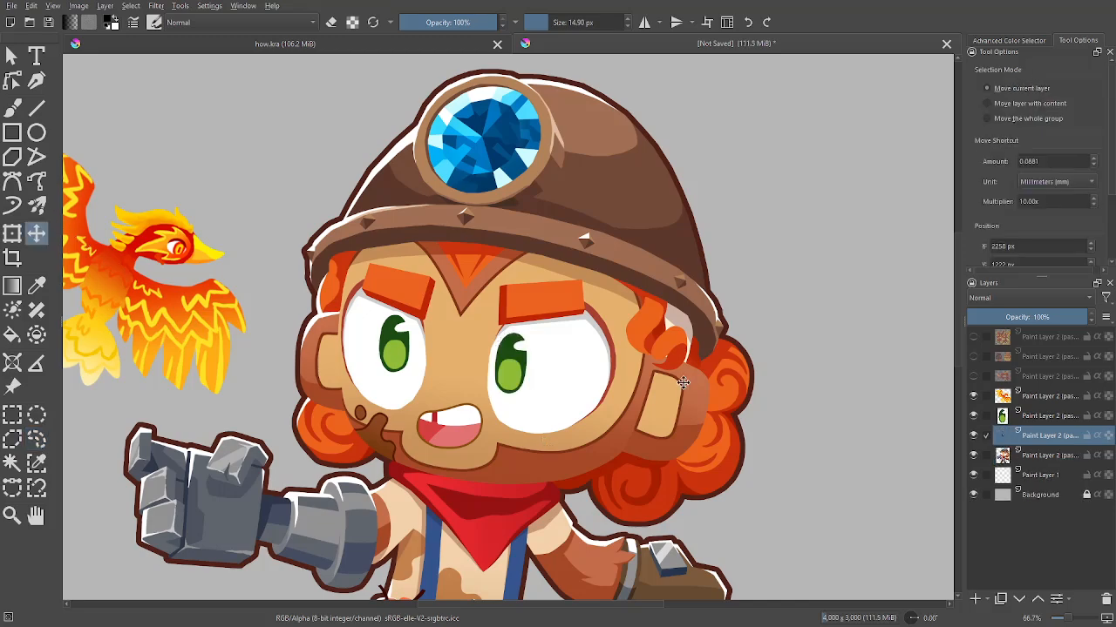
key(b)
key(minus)
key(minus)
key(minus)
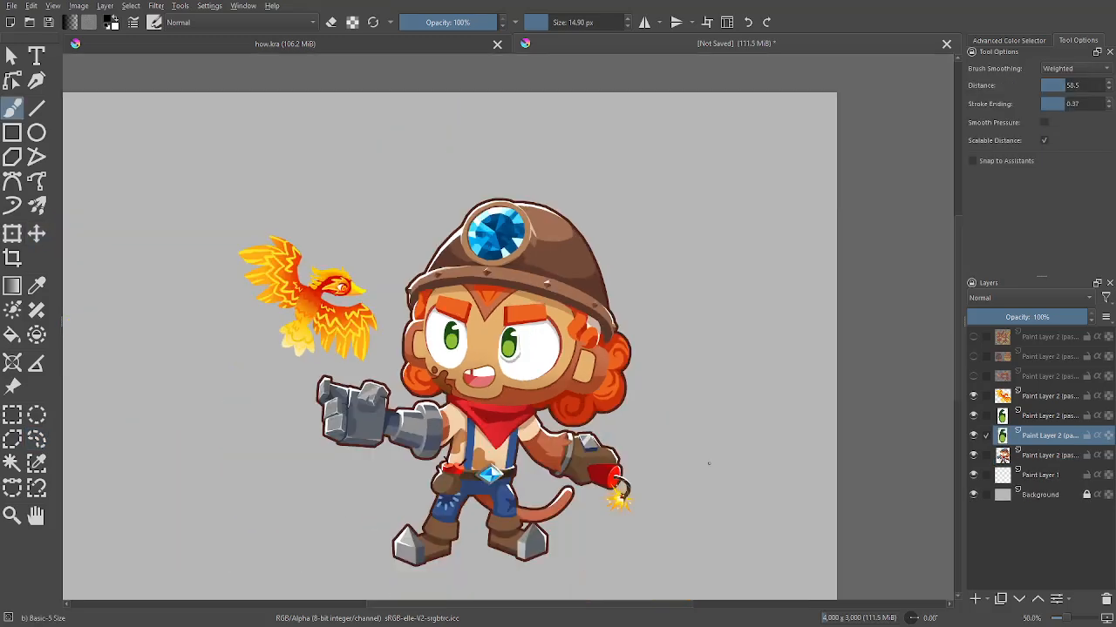
Erase stray edge pixels around the iris on its separate layer using the brush in eraser mode
key(m)
scroll(749, 481, up, 8)
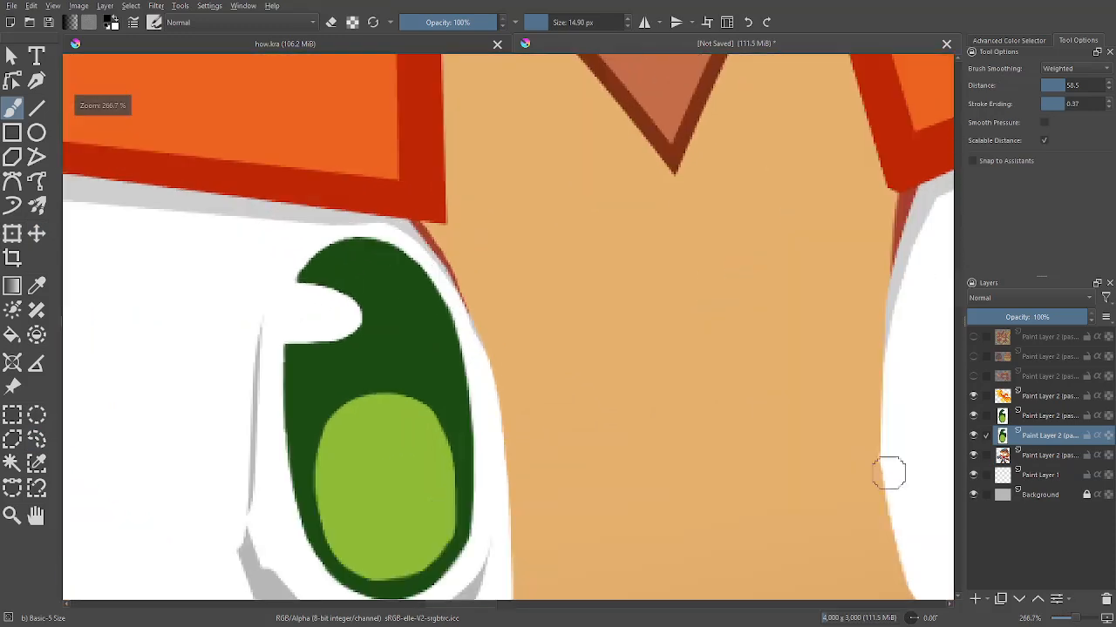
key(e)
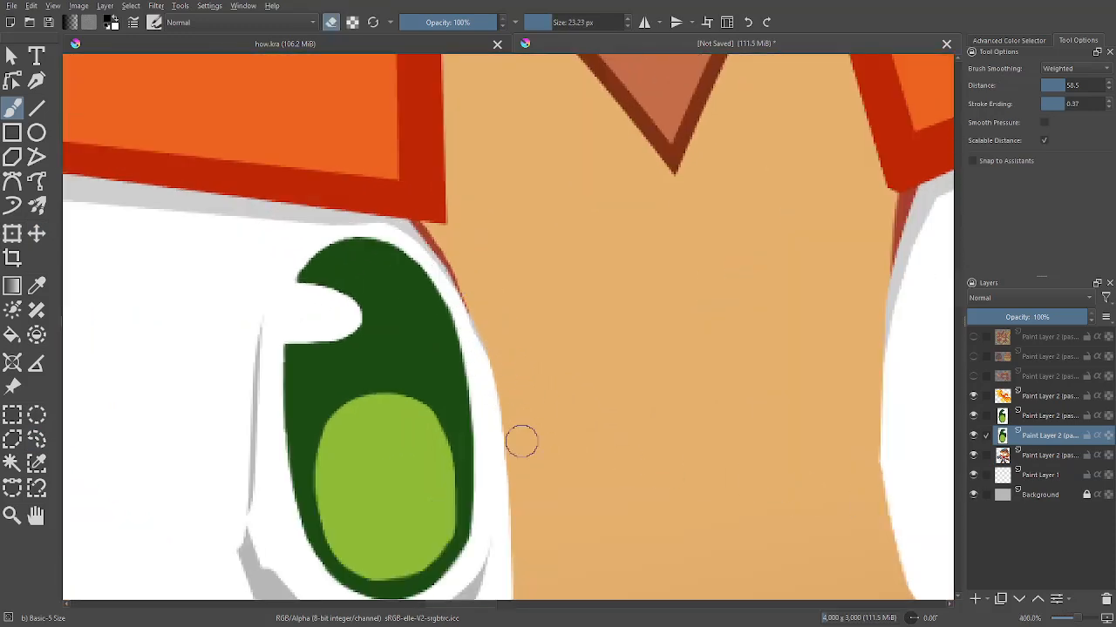
drag(561, 523, 422, 500)
click(1042, 417)
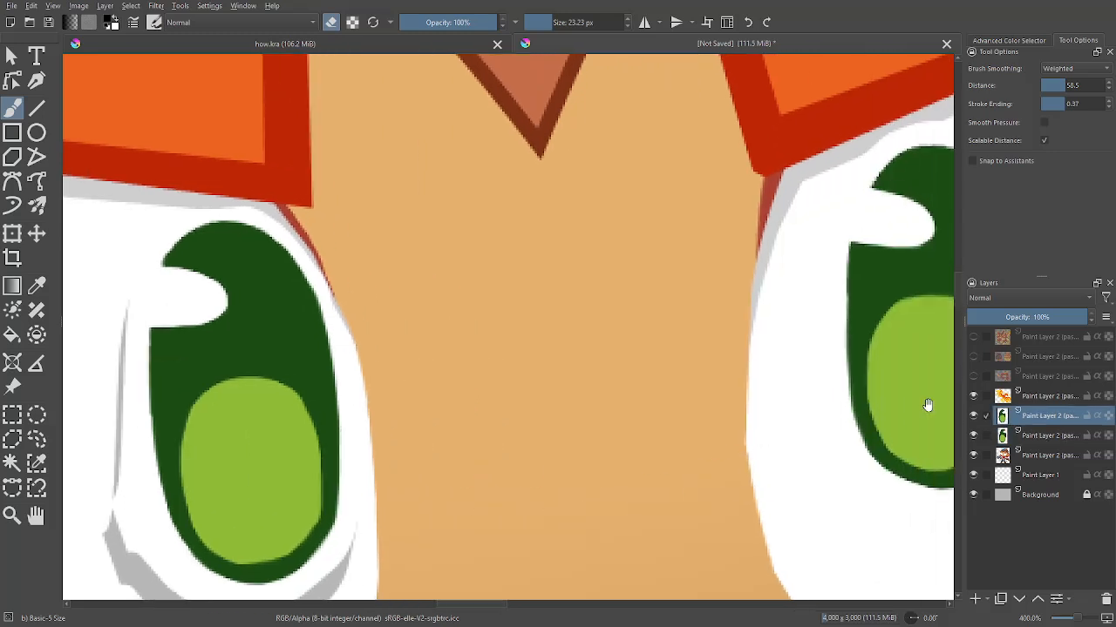
drag(940, 385, 685, 340)
key(e)
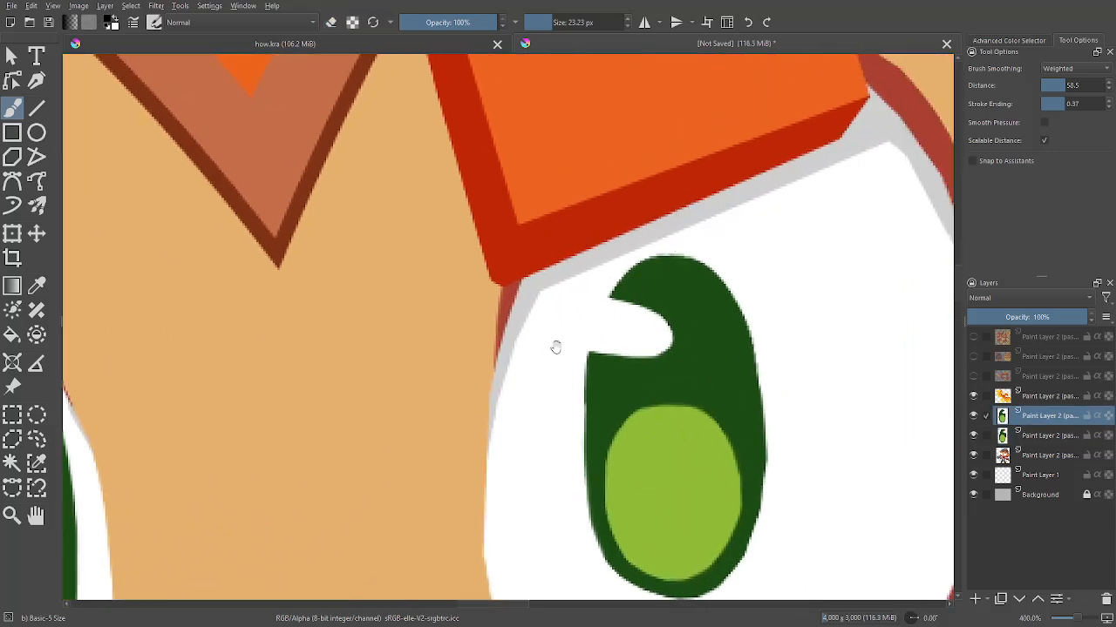
Merge both separated iris layers down into the character layer
drag(555, 343, 1085, 249)
key(ctrl+e)
key(ctrl+e)
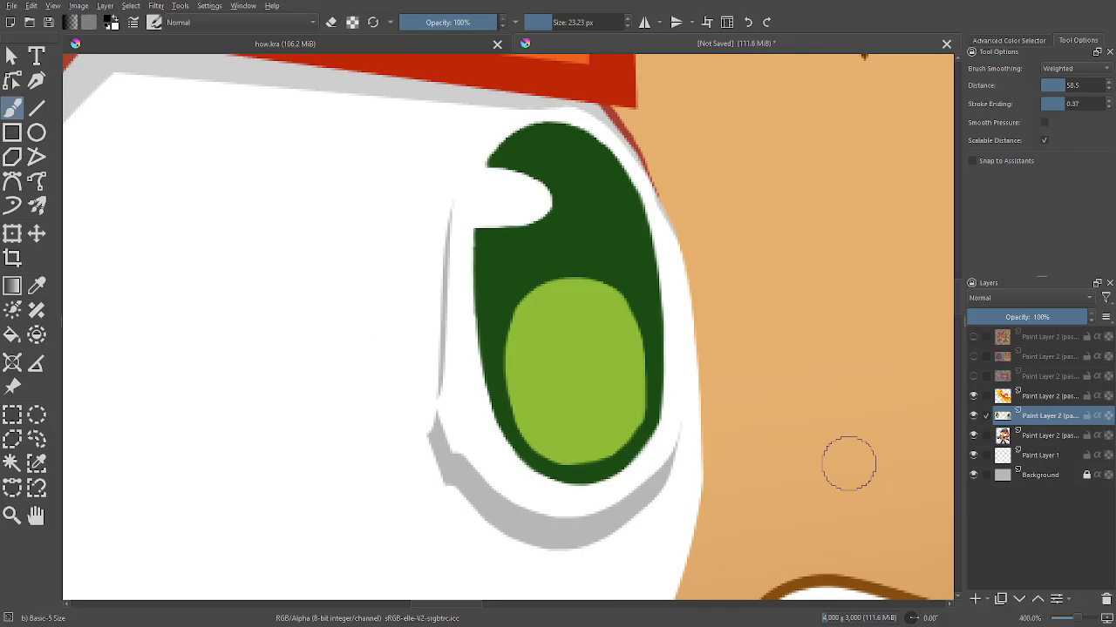
Touch up the larger eye with sampled colours, painting over the leftover grey crescent and sliver around the iris
drag(846, 461, 747, 506)
key(p)
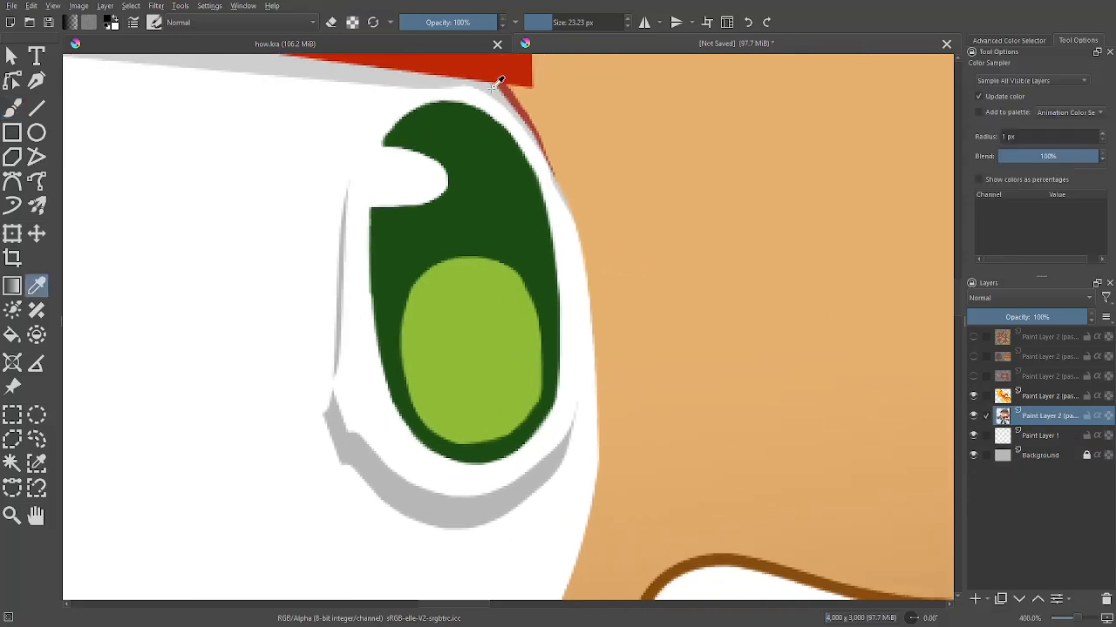
click(422, 86)
key(b)
drag(438, 86, 430, 84)
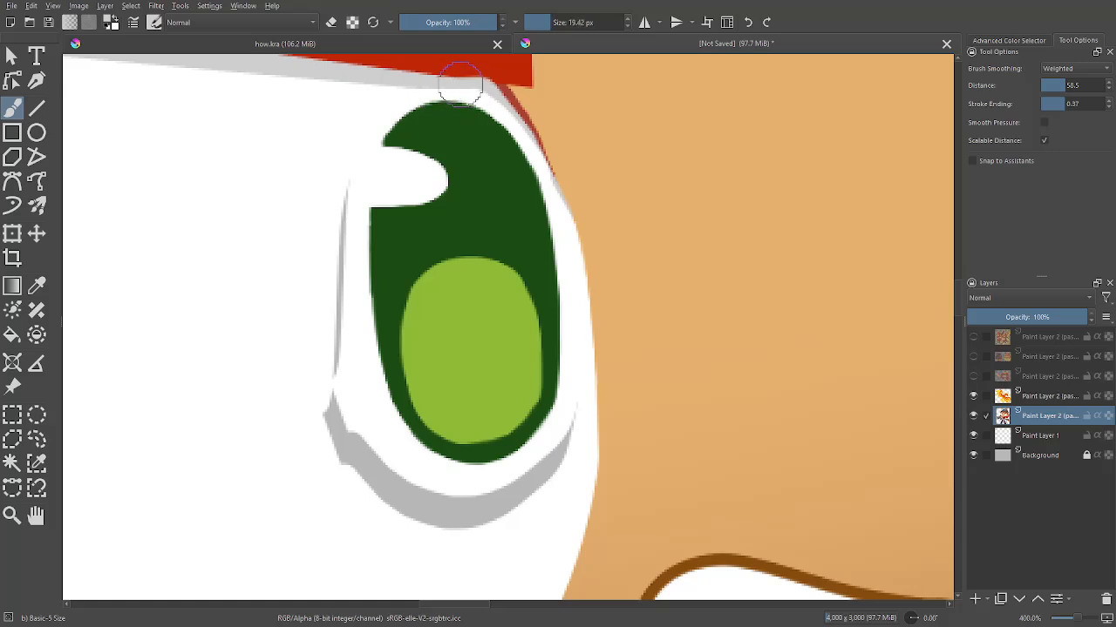
drag(444, 142, 454, 93)
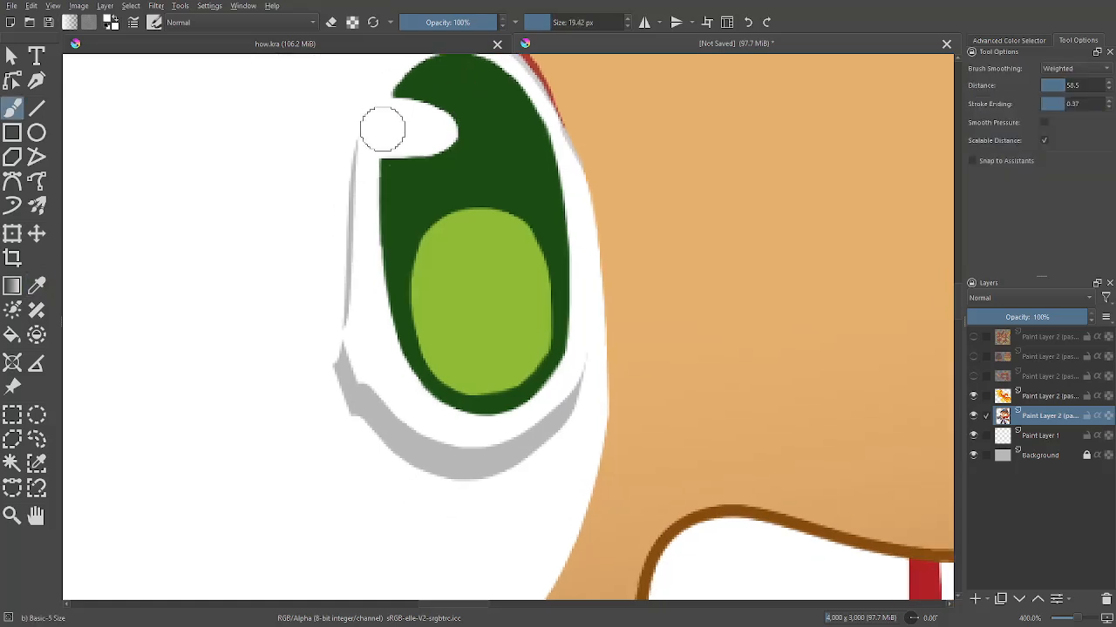
mouse_move(366, 132)
mouse_down()
mouse_move(348, 198)
mouse_move(349, 164)
mouse_move(358, 420)
mouse_move(357, 360)
mouse_move(423, 443)
mouse_move(502, 449)
mouse_move(551, 417)
mouse_move(589, 342)
mouse_up()
key(ctrl+minus)
key(ctrl+minus)
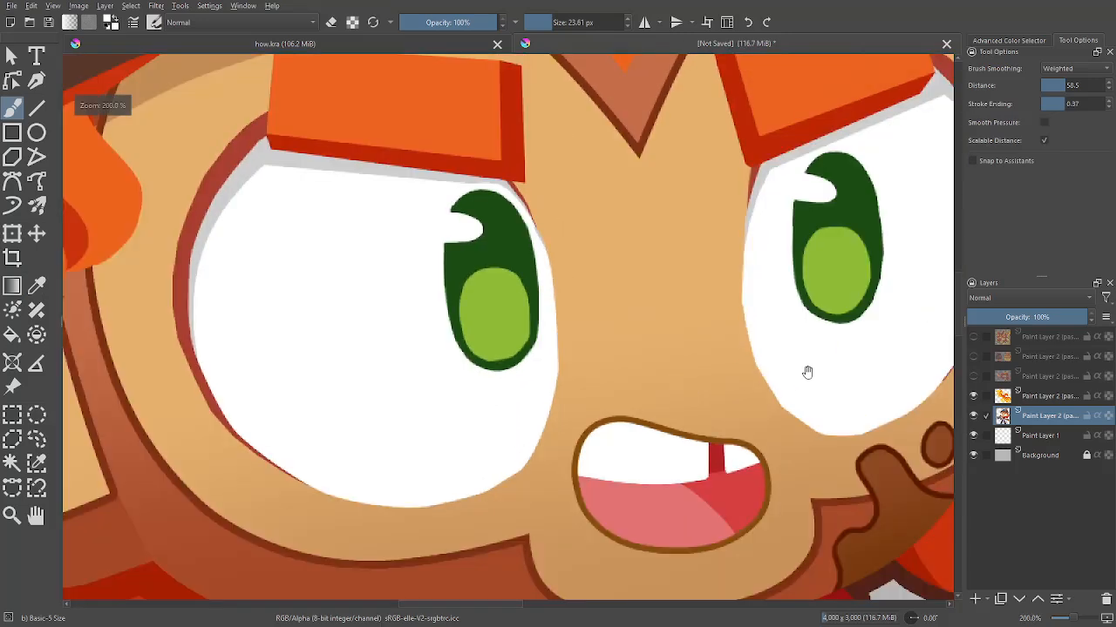
Extend the light grey shadow along the larger eye's inner edge with a 9.29 px brush
drag(807, 374, 518, 433)
key(ctrl+plus)
mouse_move(595, 442)
mouse_down()
mouse_move(659, 456)
mouse_move(205, 476)
mouse_up()
key(ctrl+plus)
key(ctrl+plus)
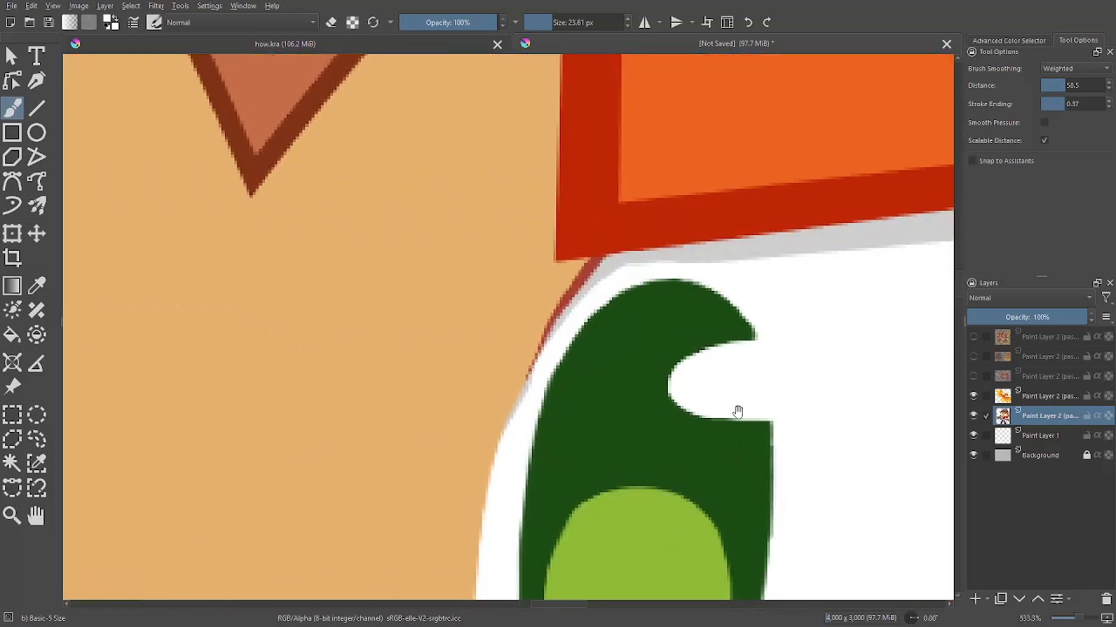
key(bracketleft)
key(bracketleft)
key(bracketleft)
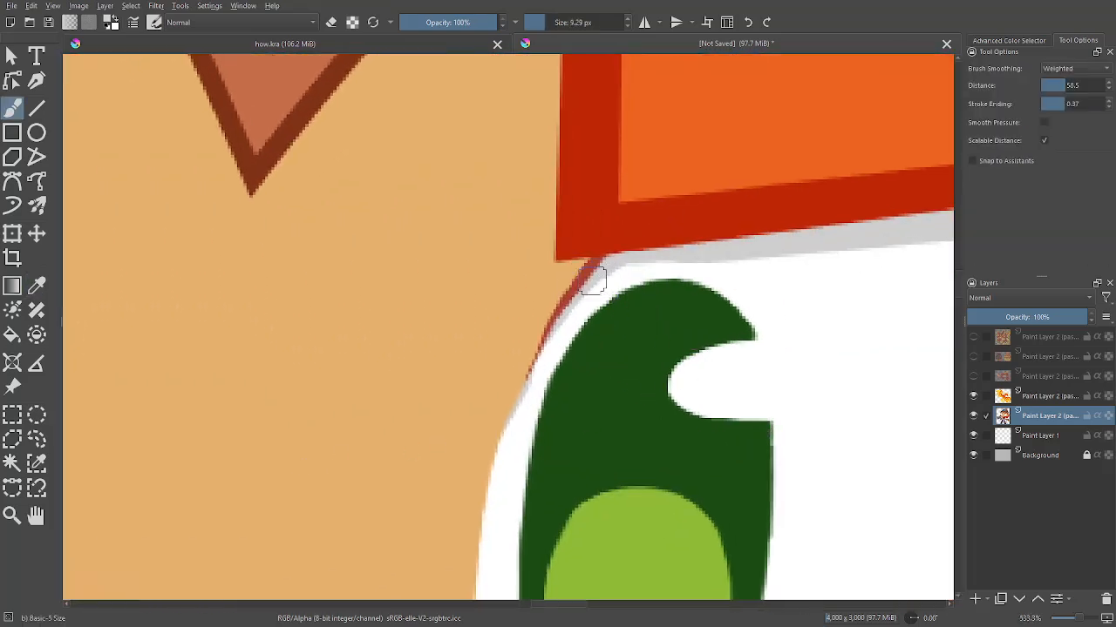
drag(590, 276, 514, 409)
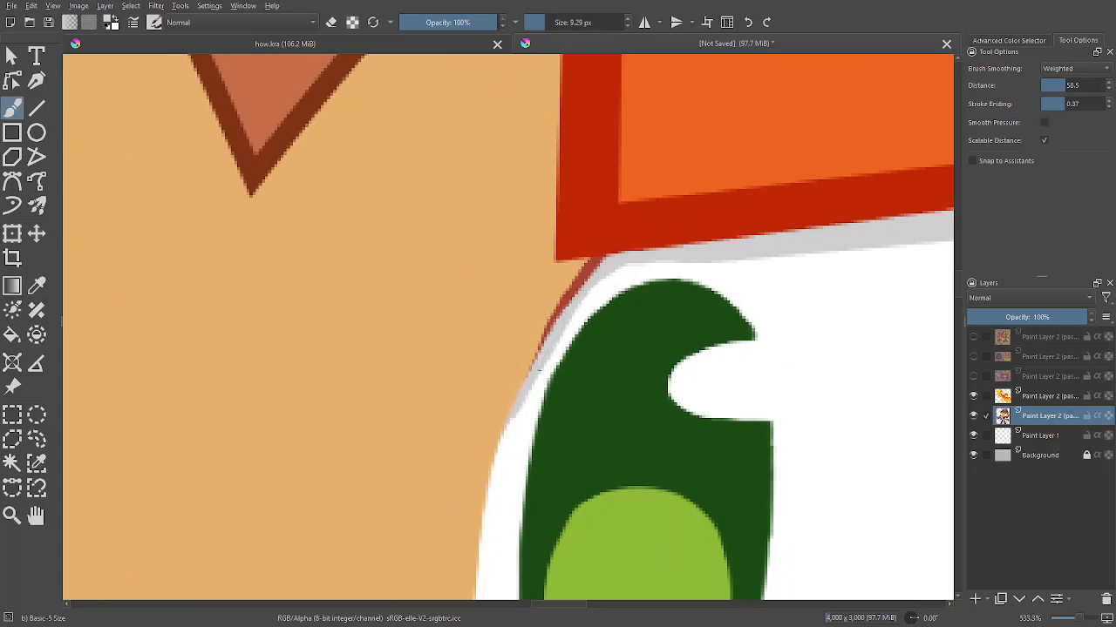
Examine the retouched eyes and the whole composition in mirrored and normal view
key(m)
key(ctrl+minus)
key(ctrl+minus)
key(ctrl+minus)
key(ctrl+minus)
scroll(703, 518, up, 2)
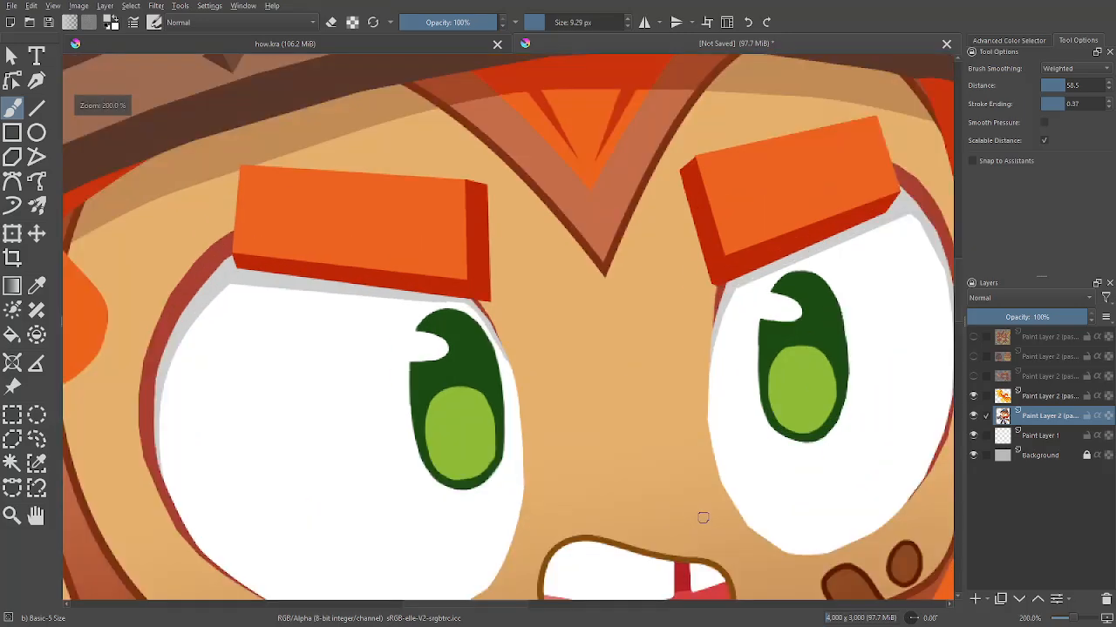
scroll(692, 456, right, 3)
scroll(670, 482, down, 2)
scroll(669, 481, down, 1)
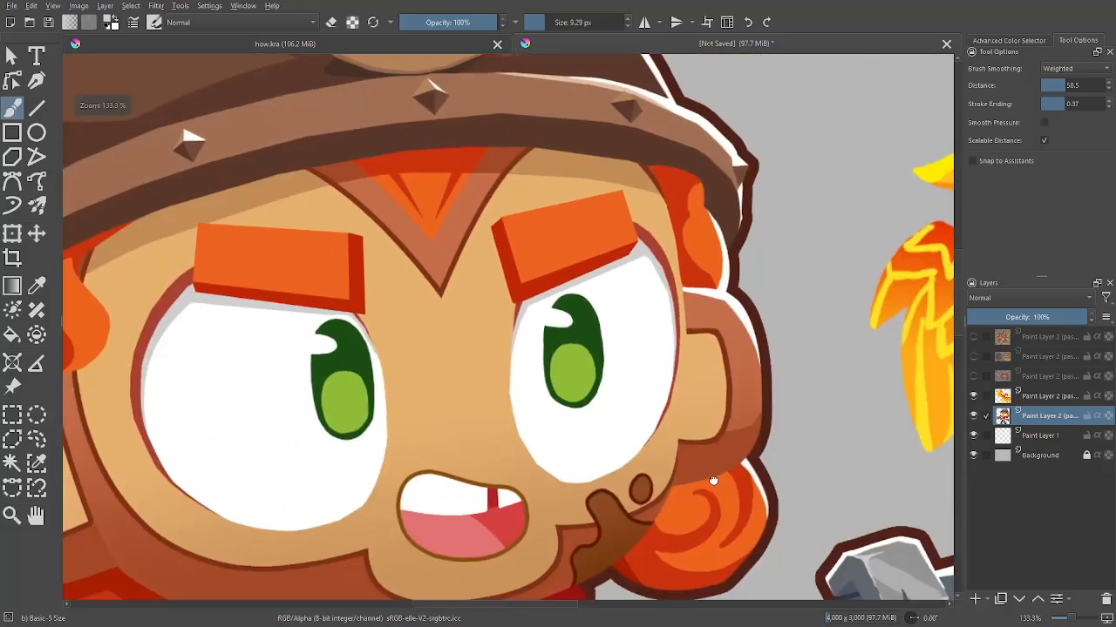
key(m)
scroll(741, 427, left, 2)
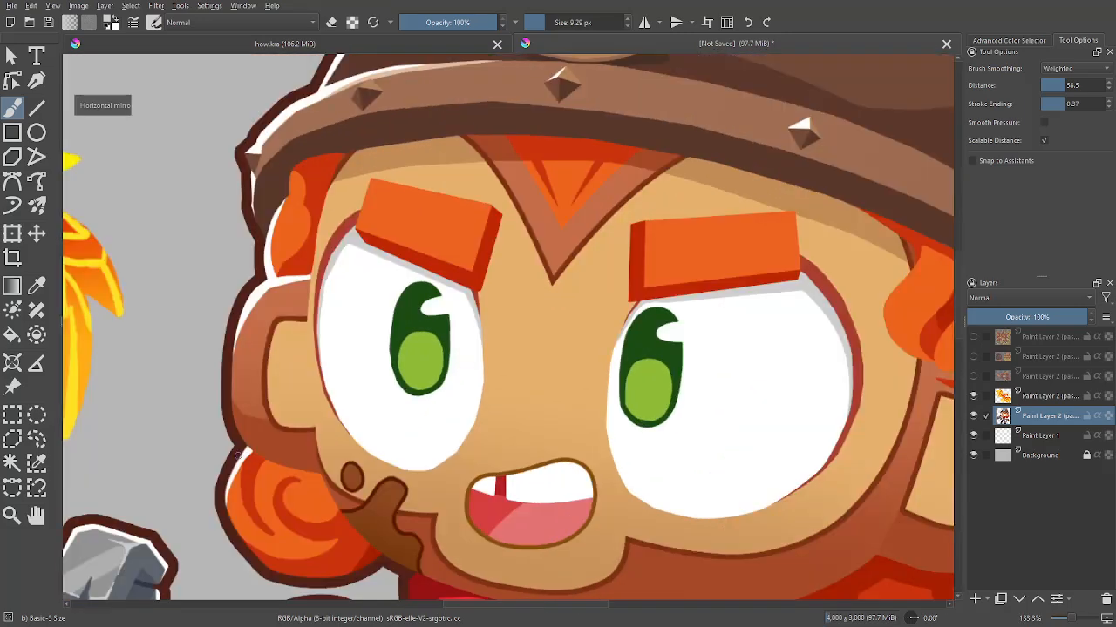
scroll(786, 431, down, 1)
scroll(786, 431, up, 1)
scroll(786, 431, left, 1)
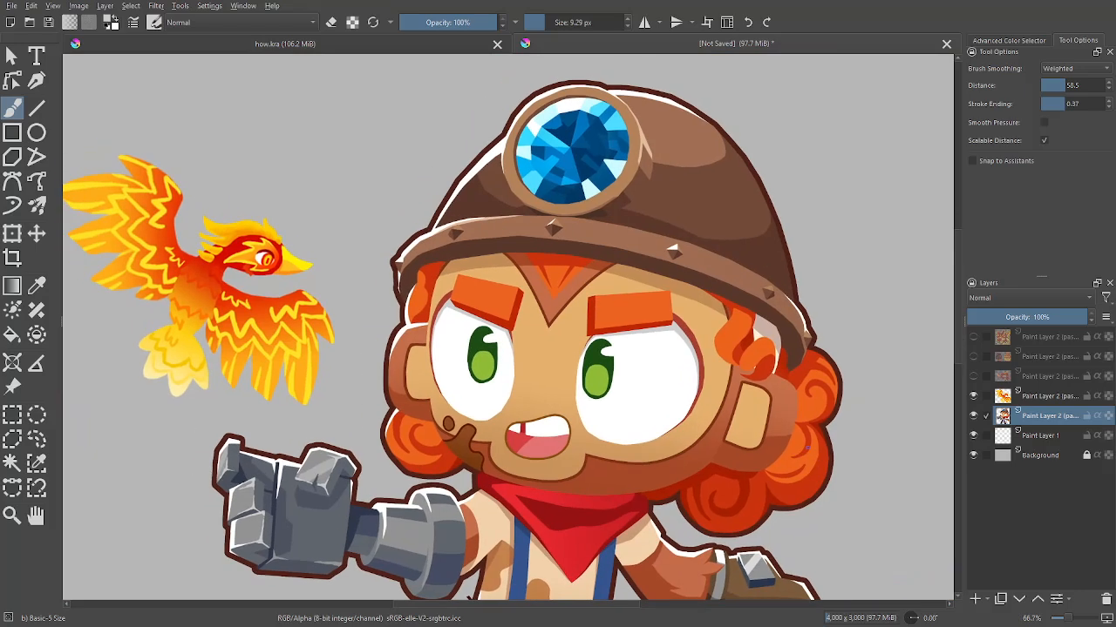
key(m)
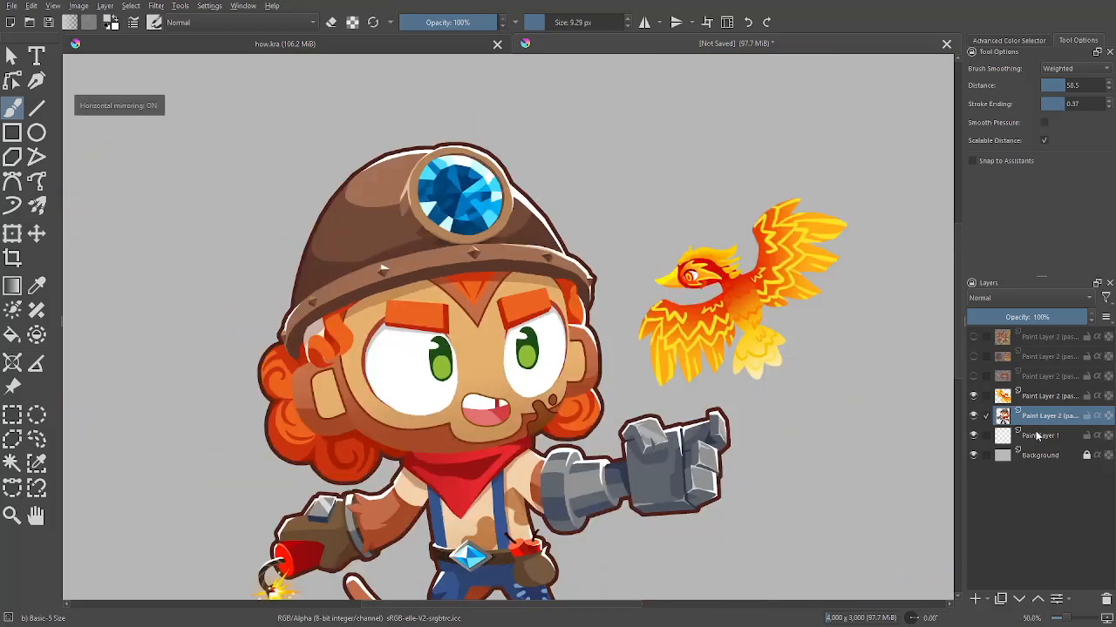
key(m)
key(minus)
Open the phoenix layer's style settings, choose the basic outline style and enable Stroke
click(1046, 395)
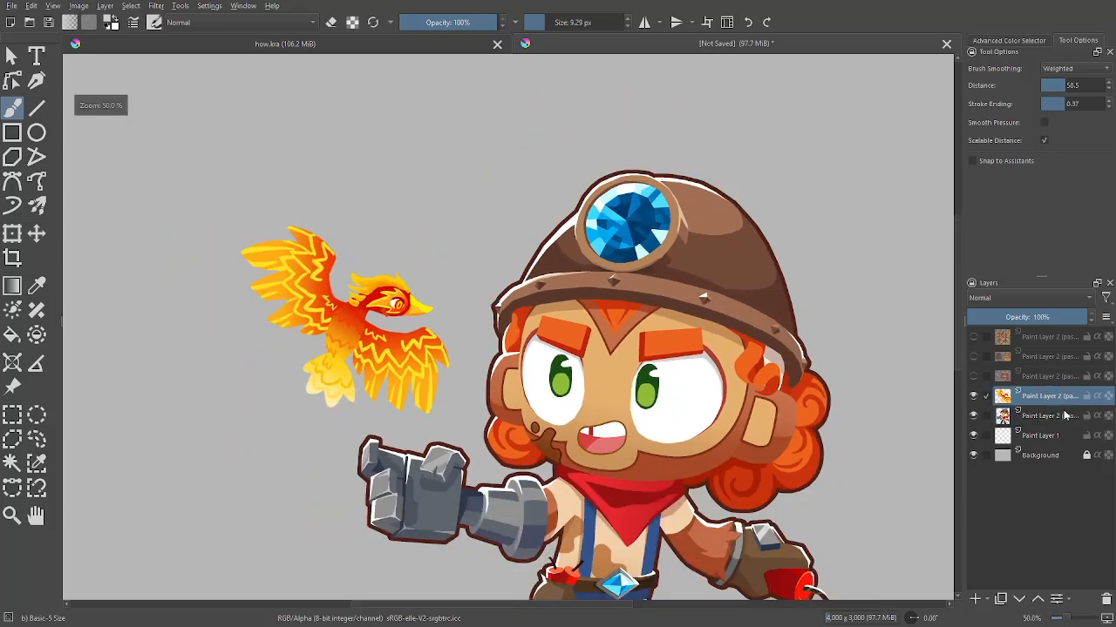
right_click(1046, 395)
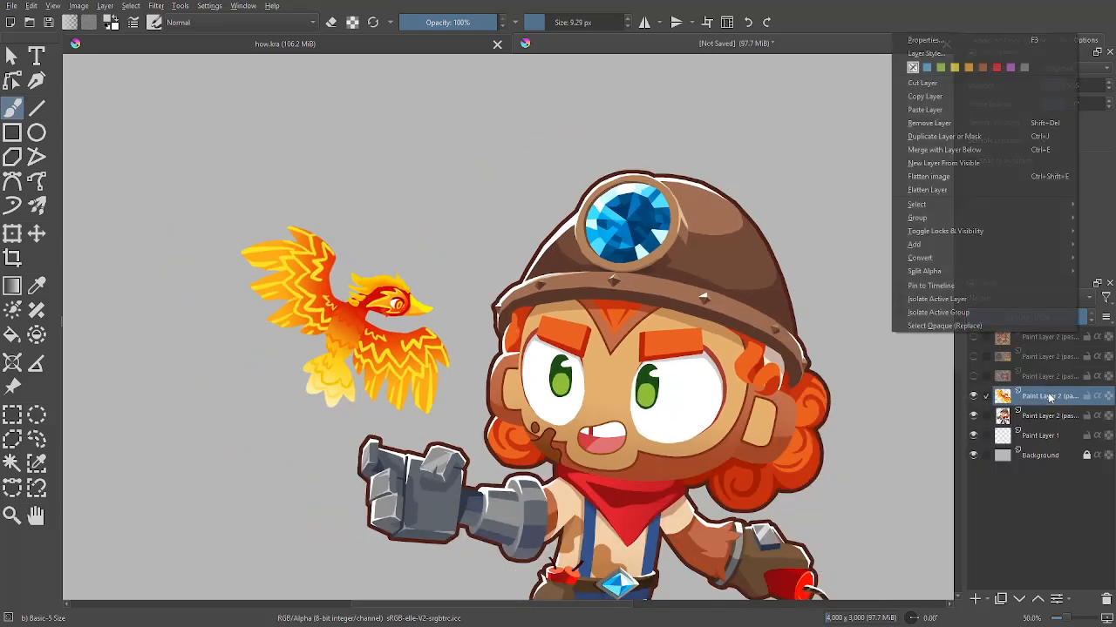
click(946, 53)
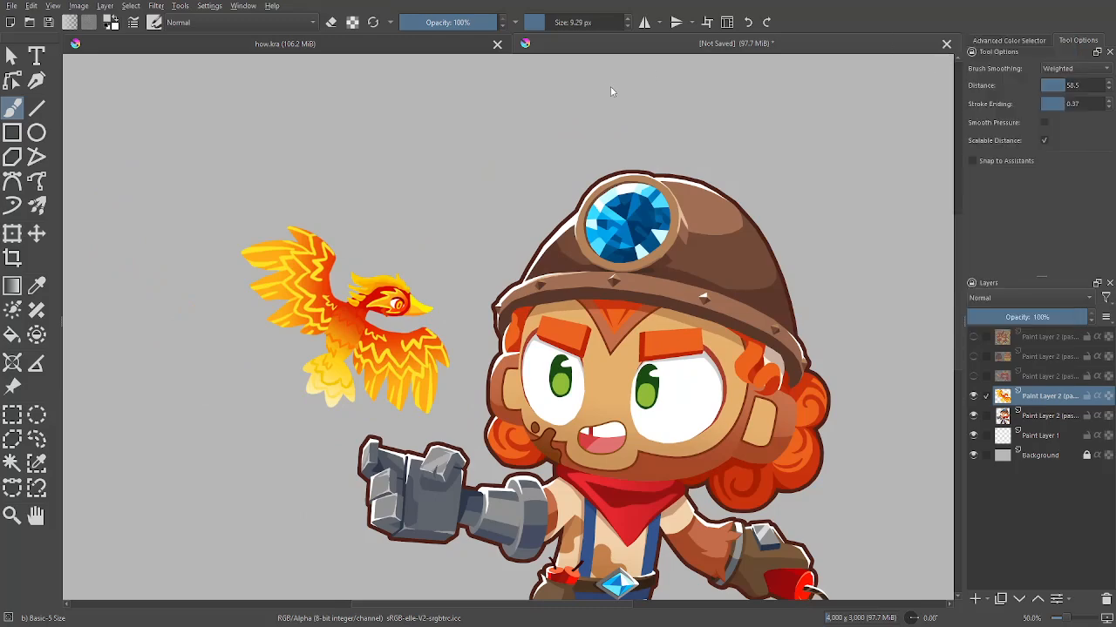
drag(595, 97, 911, 122)
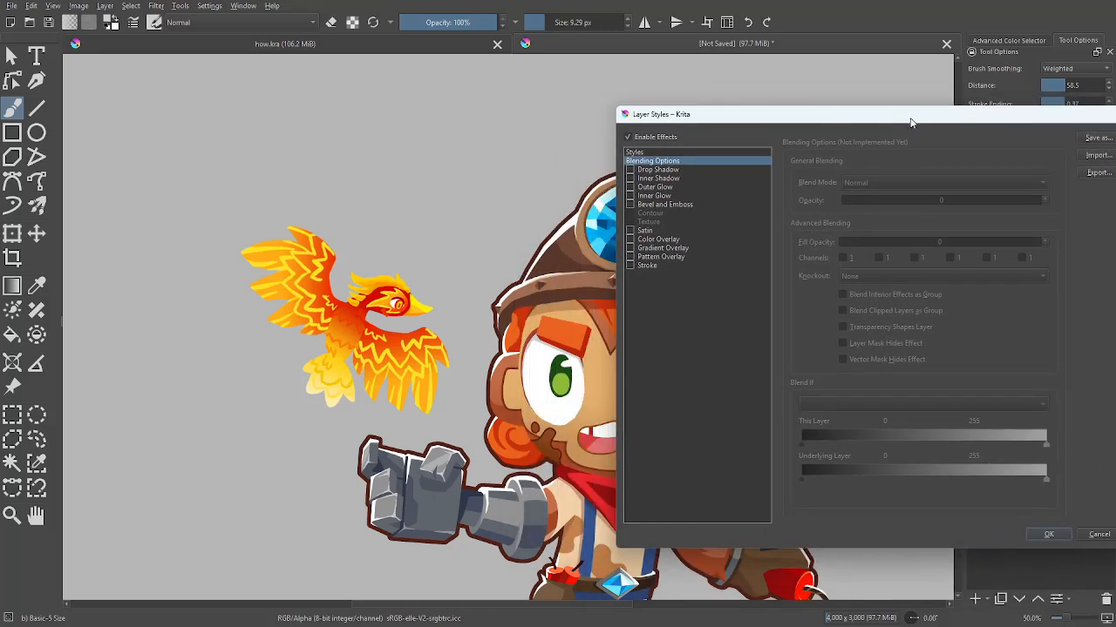
click(653, 153)
click(844, 182)
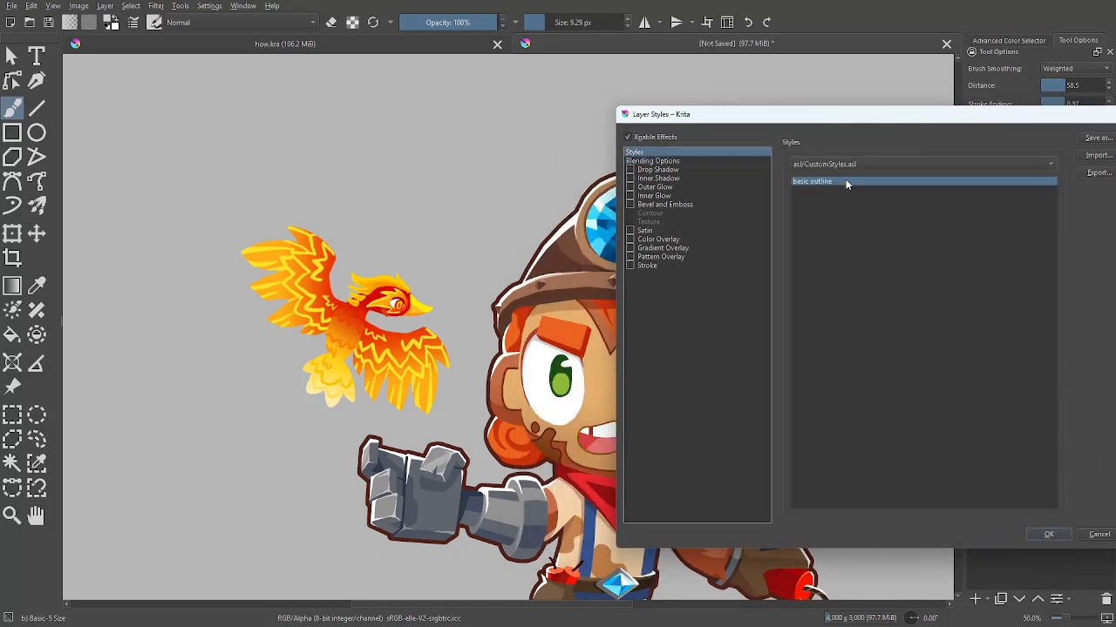
click(647, 265)
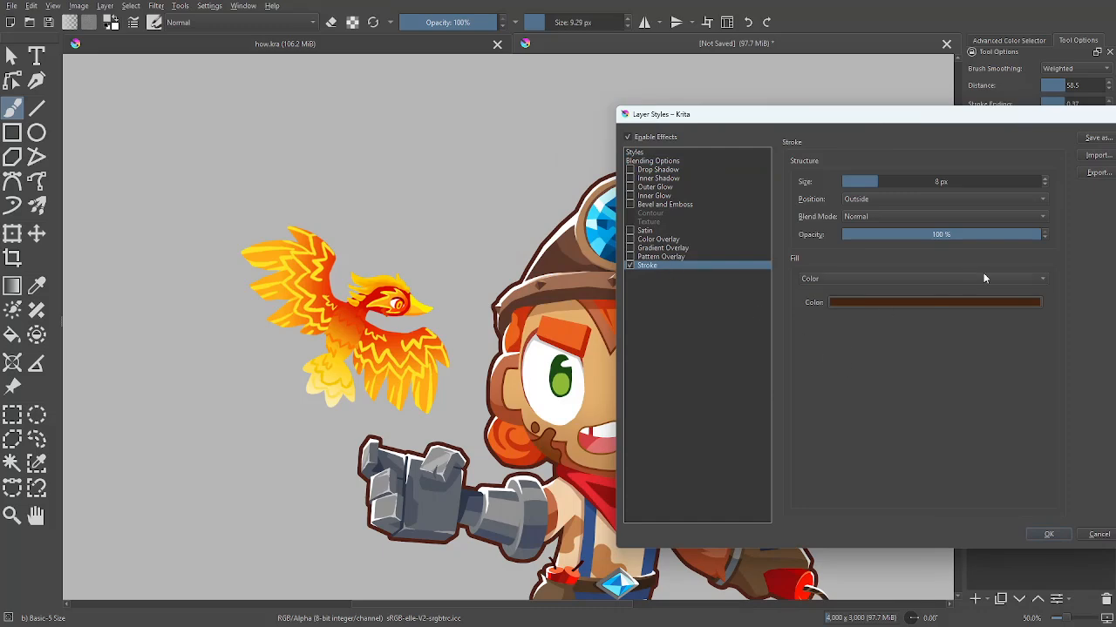
Set the phoenix's stroke colour to dark red #880700 by sampling its red markings and darkening the sample, and apply the layer style
click(943, 305)
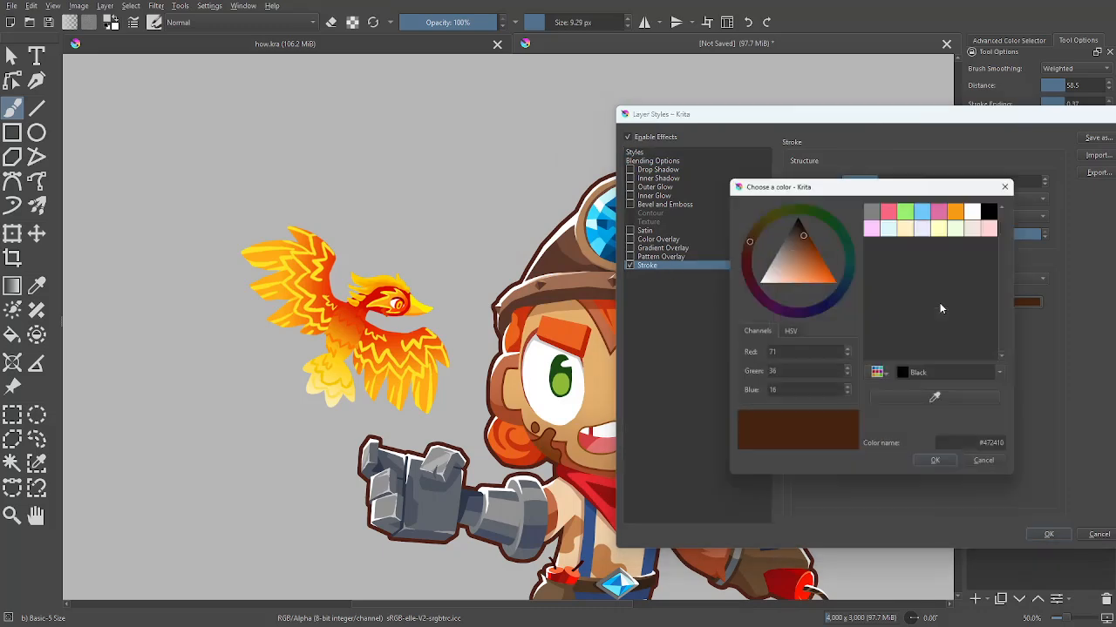
click(923, 401)
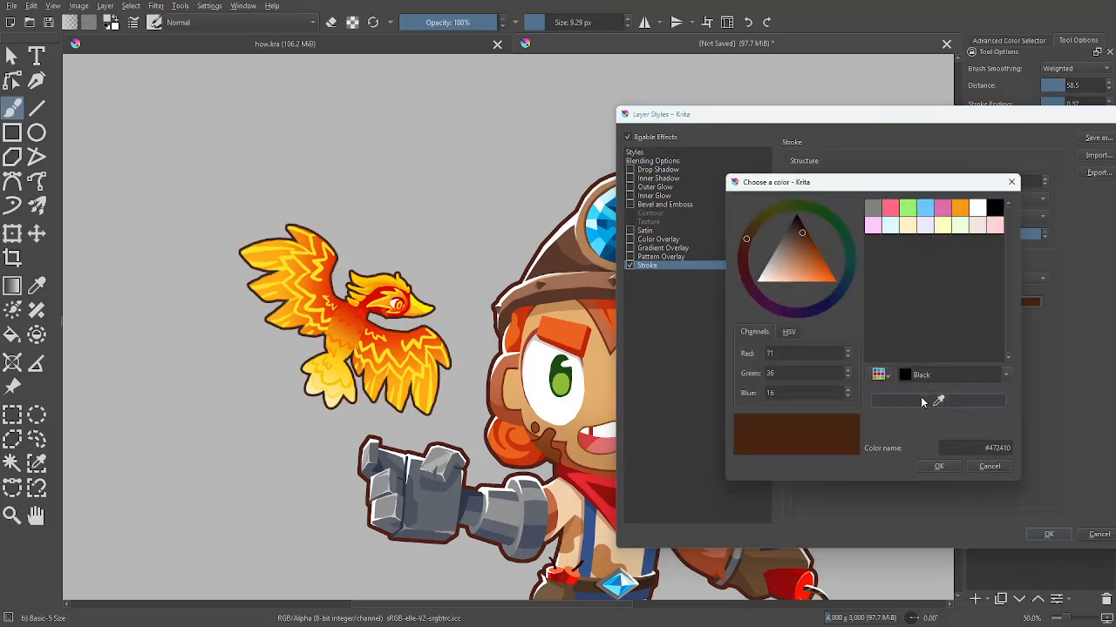
click(407, 300)
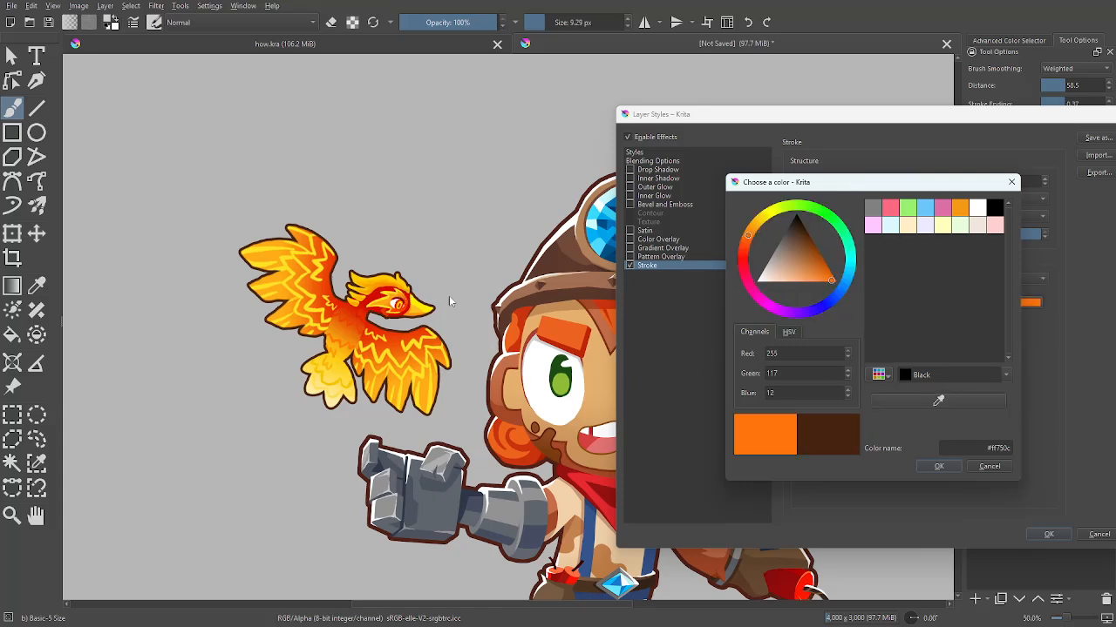
click(908, 401)
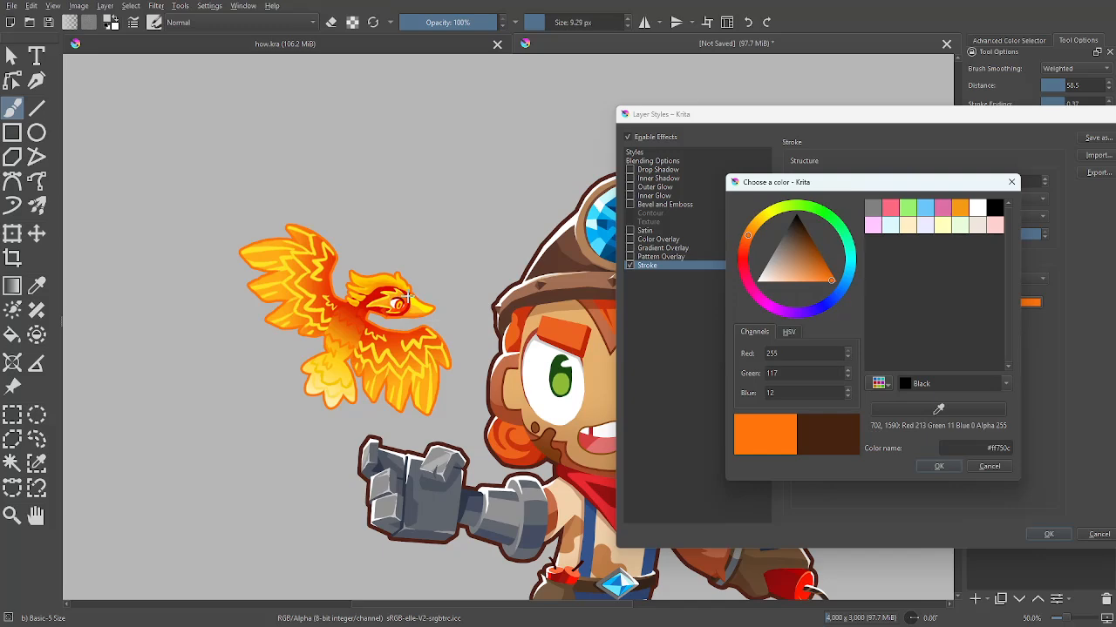
click(406, 297)
drag(827, 270, 835, 251)
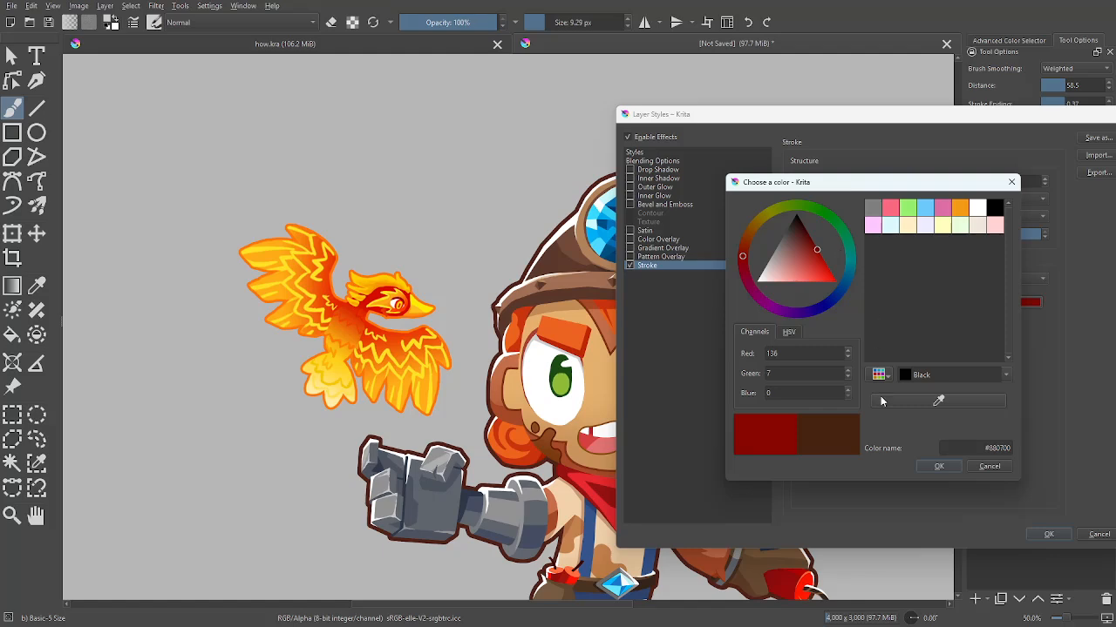
click(939, 467)
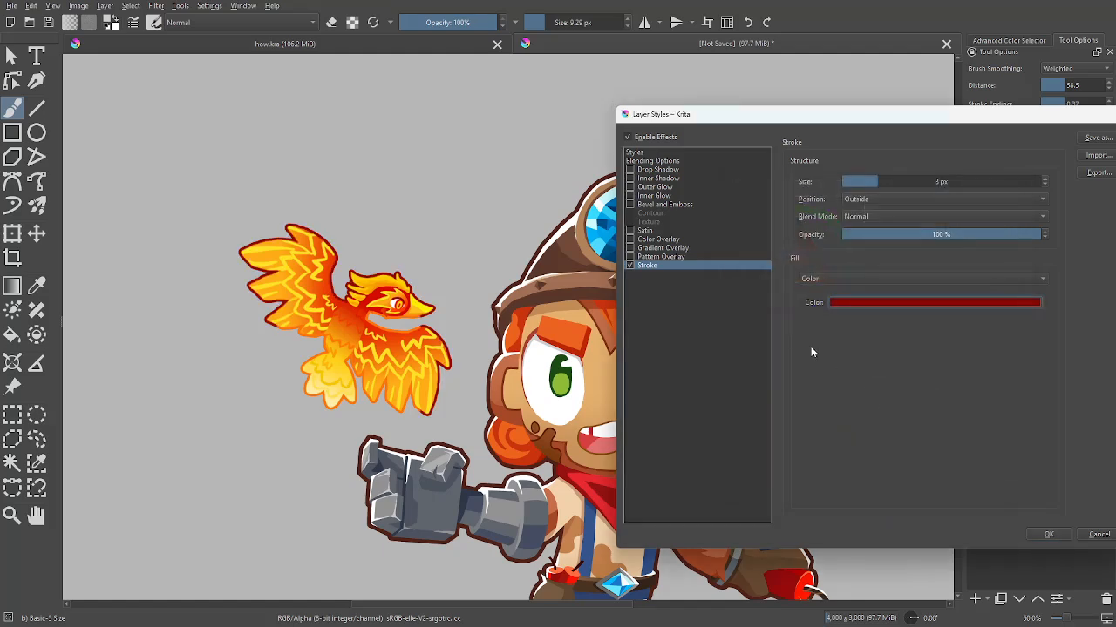
click(1058, 533)
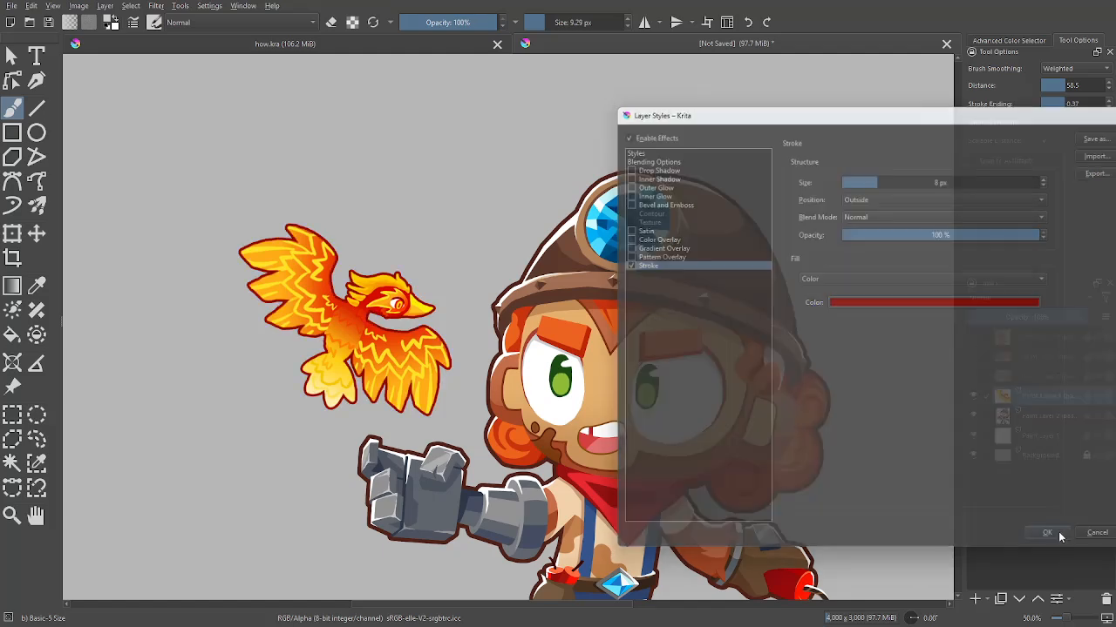
Edit the phoenix layer's style again and make its dark red outside stroke slightly thicker
key(ctrl+plus)
key(ctrl+plus)
key(ctrl+plus)
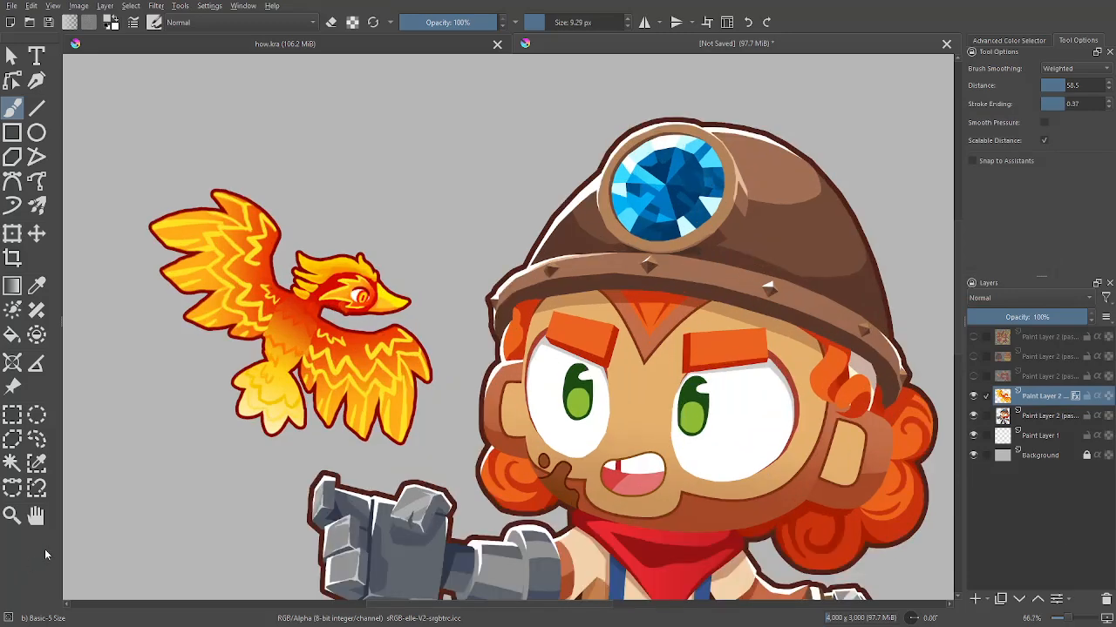
key(ctrl+minus)
key(ctrl+minus)
right_click(1057, 397)
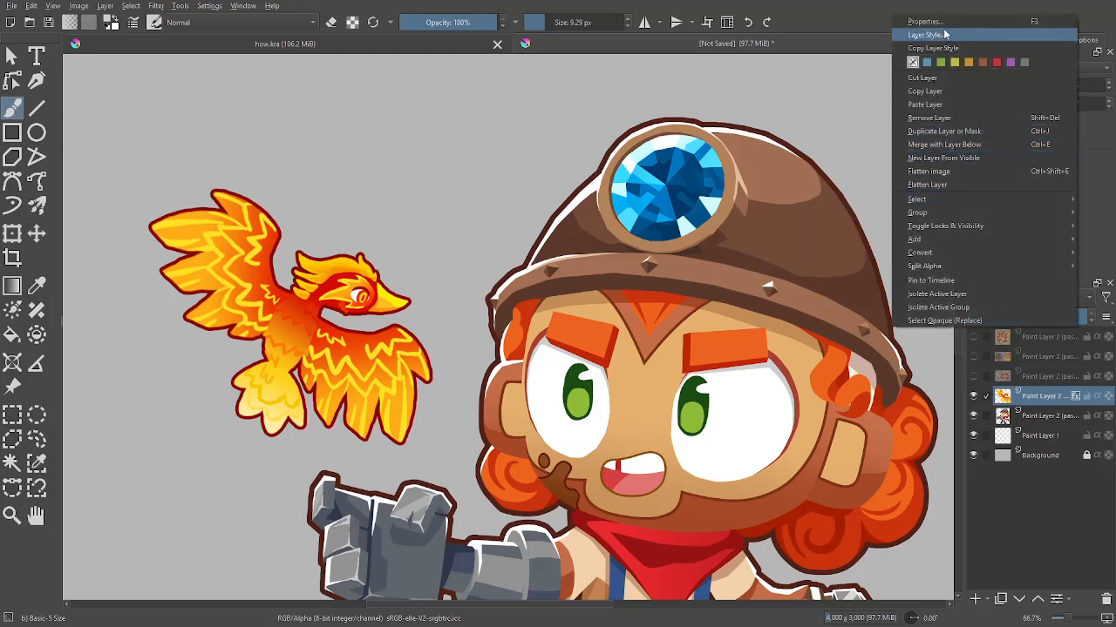
click(942, 38)
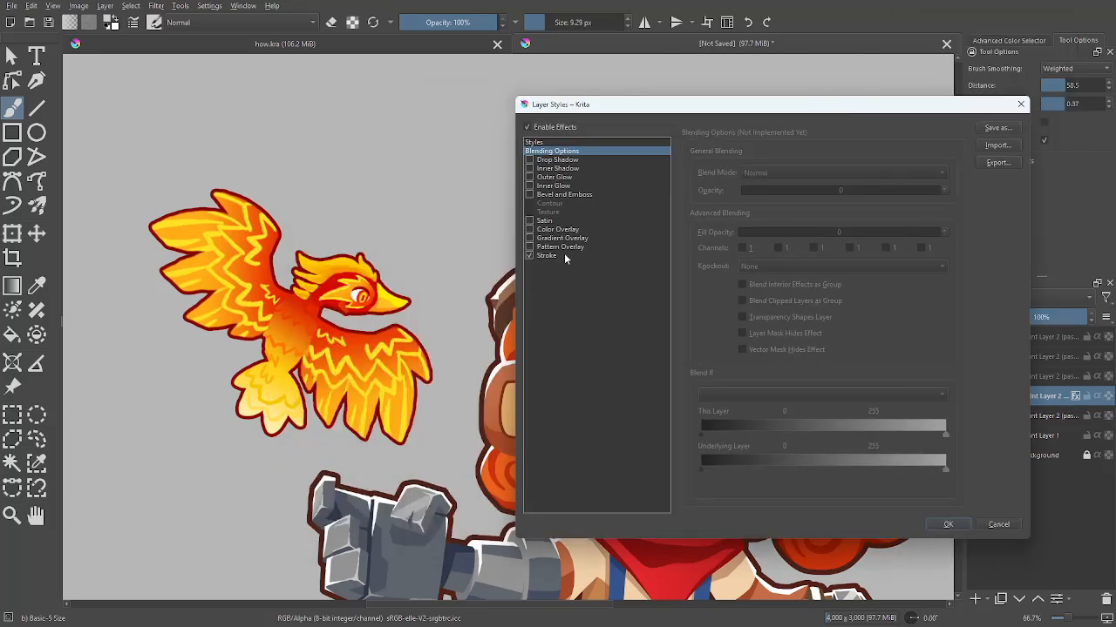
click(562, 257)
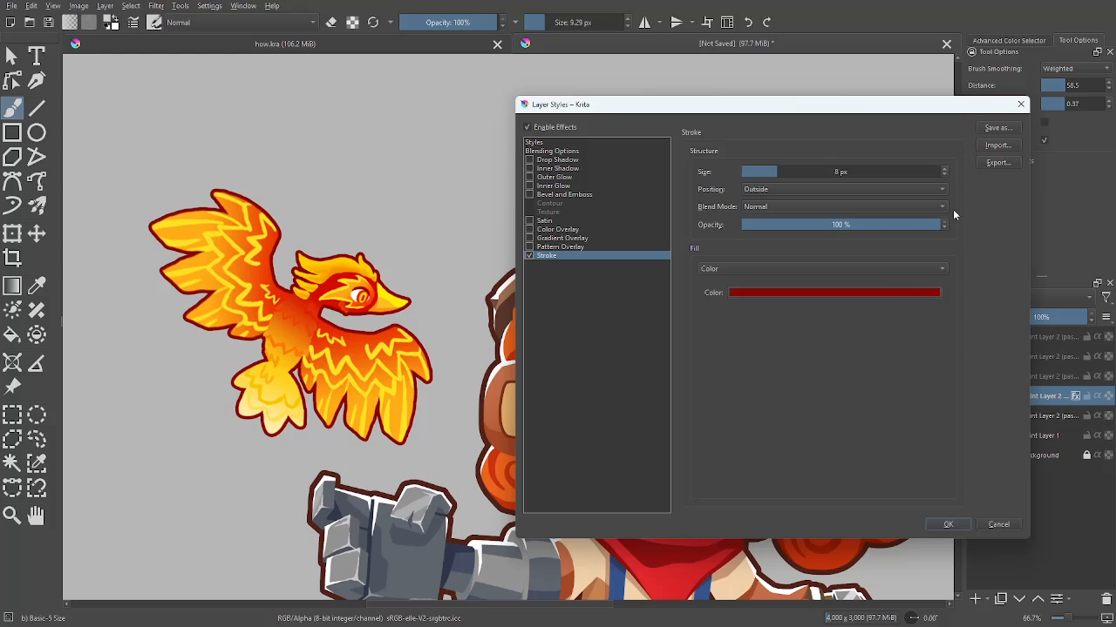
click(942, 172)
click(942, 171)
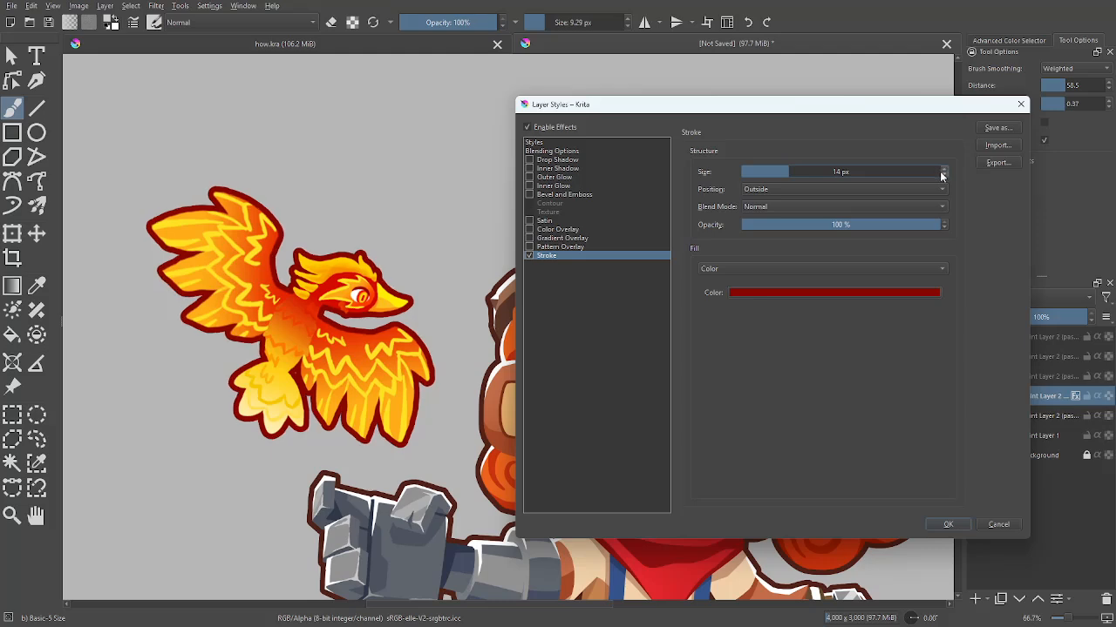
click(944, 175)
click(948, 524)
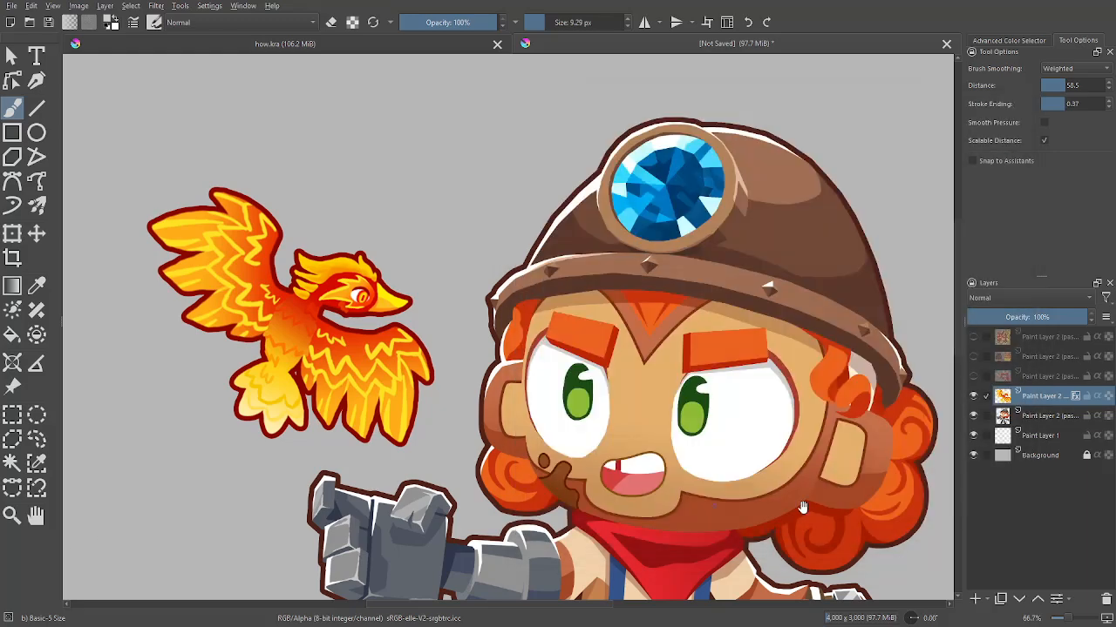
Show the hidden red wizard monkey layer above the phoenix layer and make it active
drag(802, 508, 736, 504)
key(ctrl+minus)
key(ctrl+minus)
key(ctrl+plus)
drag(839, 485, 871, 414)
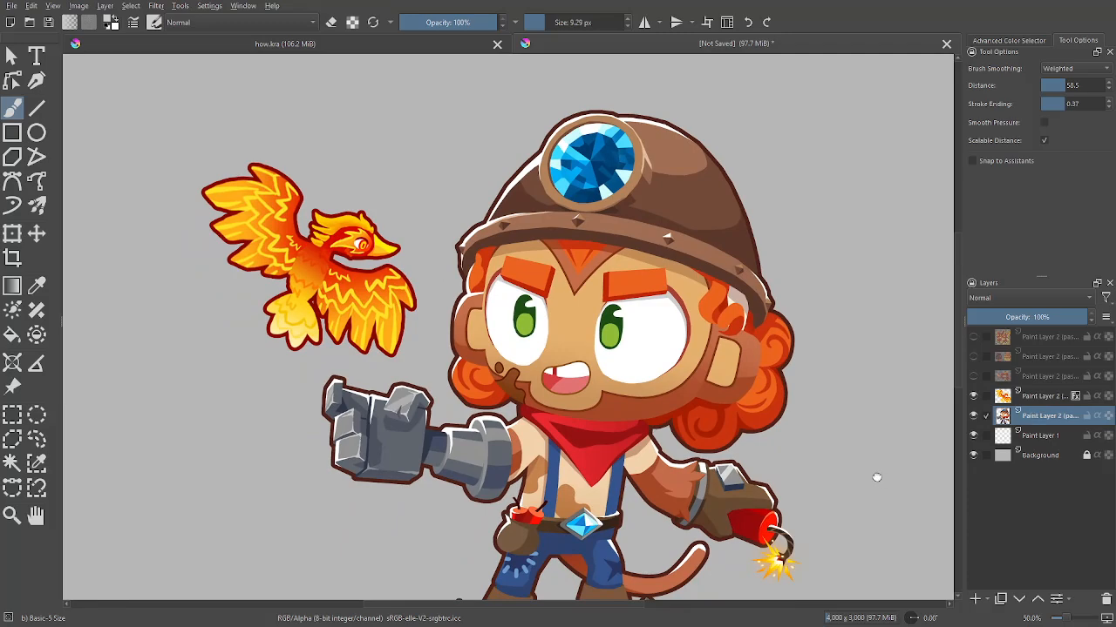
scroll(877, 477, right, 2)
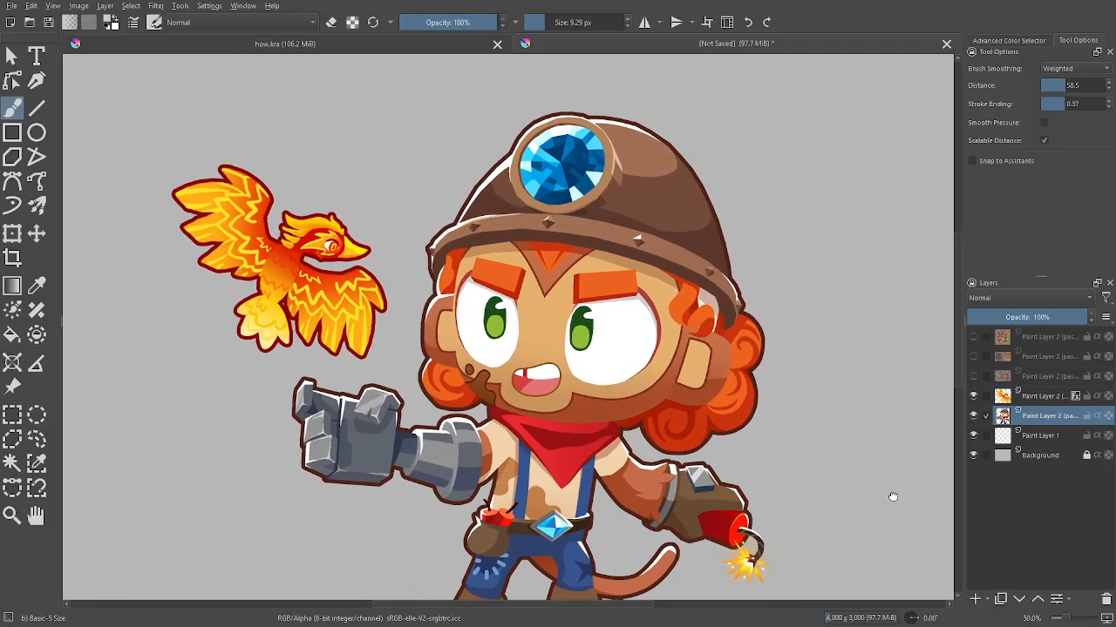
key(minus)
click(973, 375)
click(1002, 375)
key(plus)
key(plus)
key(plus)
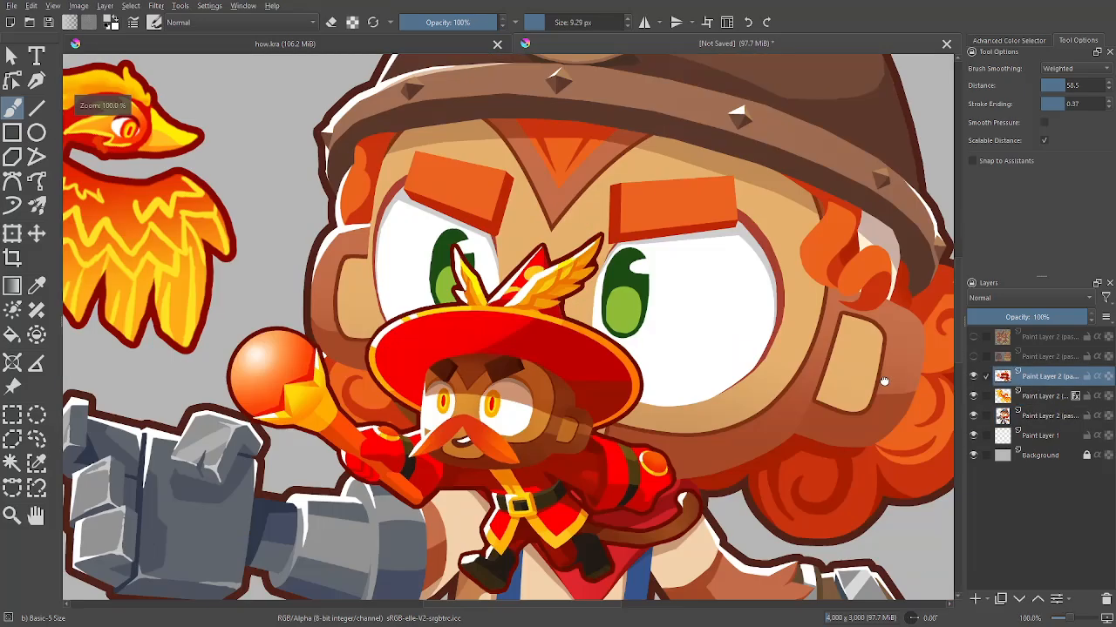
key(plus)
Move the wizard monkey off the main character into the empty area below the phoenix
click(12, 438)
key(minus)
key(minus)
key(minus)
key(plus)
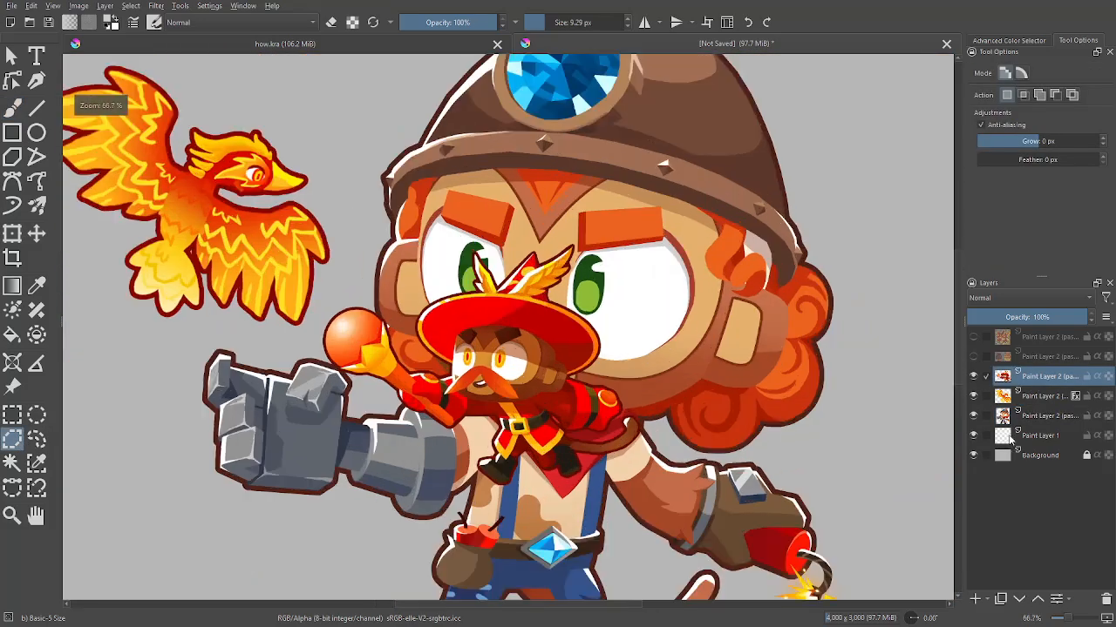
key(minus)
key(minus)
click(36, 236)
drag(586, 388, 374, 474)
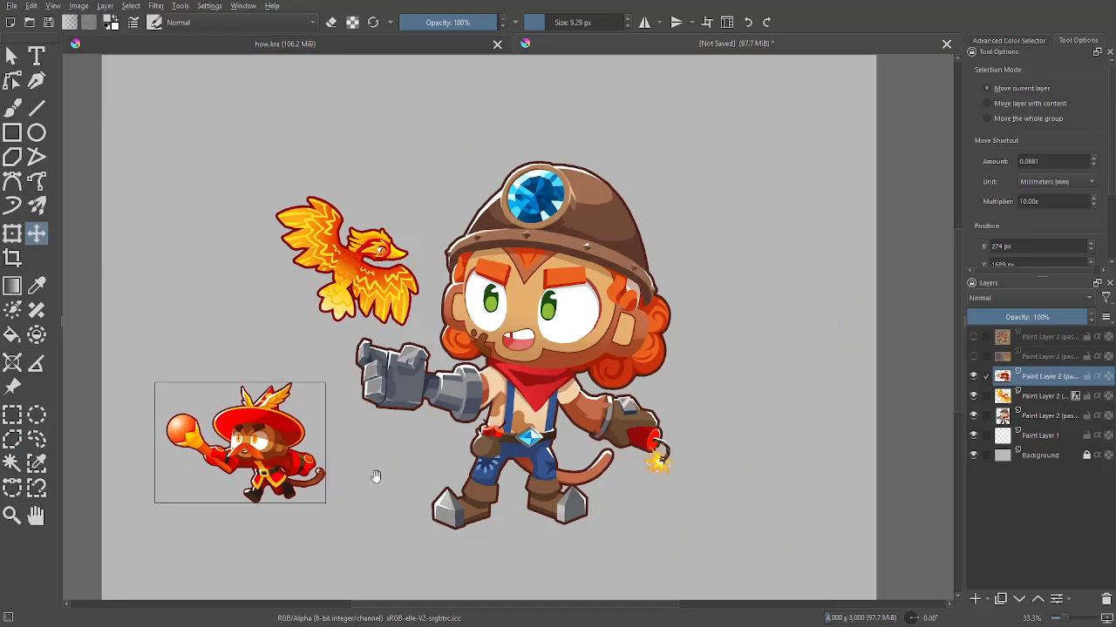
Trace a polygonal selection along the wizard hat's inner edge, from behind the ear over the brow to the other side of the face
key(plus)
key(plus)
key(plus)
key(p)
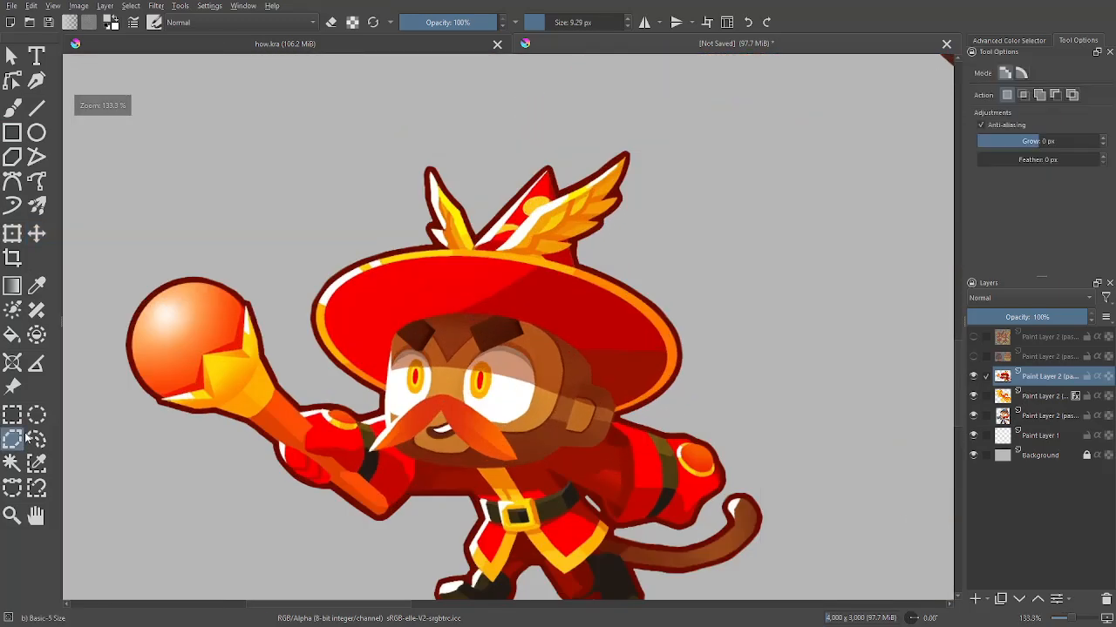
key(plus)
key(plus)
key(plus)
key(plus)
click(552, 491)
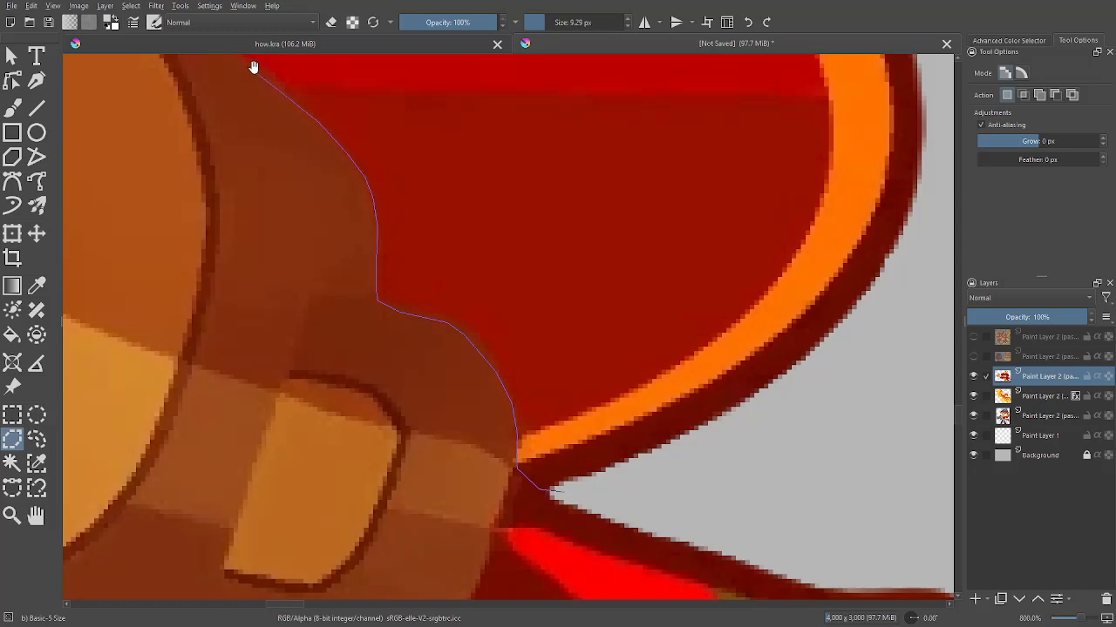
drag(253, 67, 700, 331)
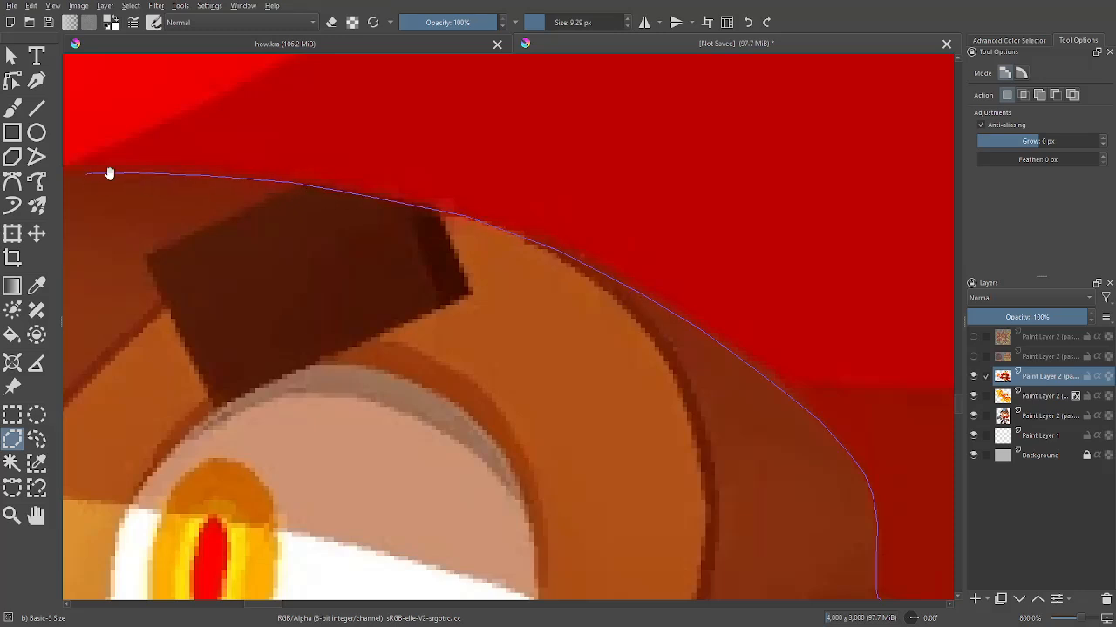
drag(109, 173, 865, 287)
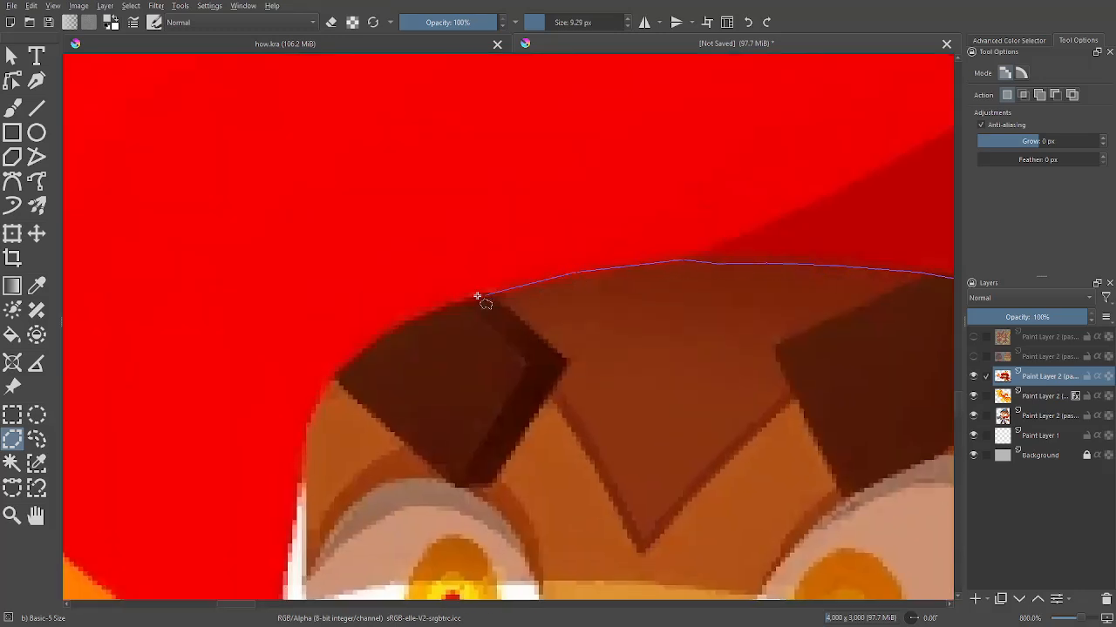
drag(295, 530, 368, 303)
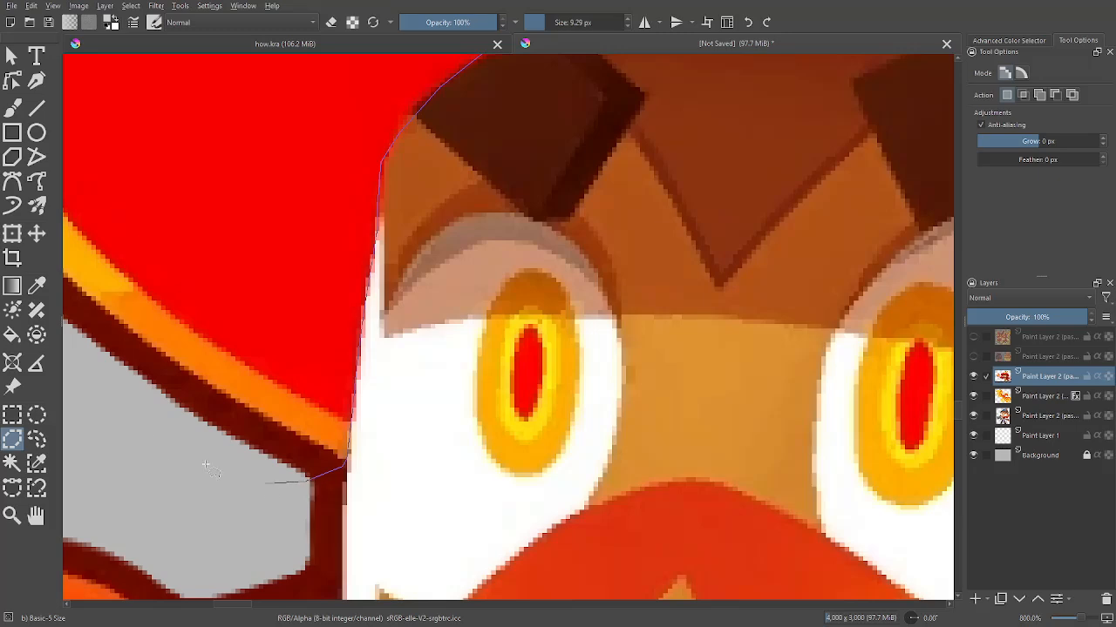
Continue the polygonal selection loosely around the outside of the hat and its wings, closing it behind the ear
scroll(206, 465, down, 4)
click(225, 414)
click(203, 344)
click(270, 272)
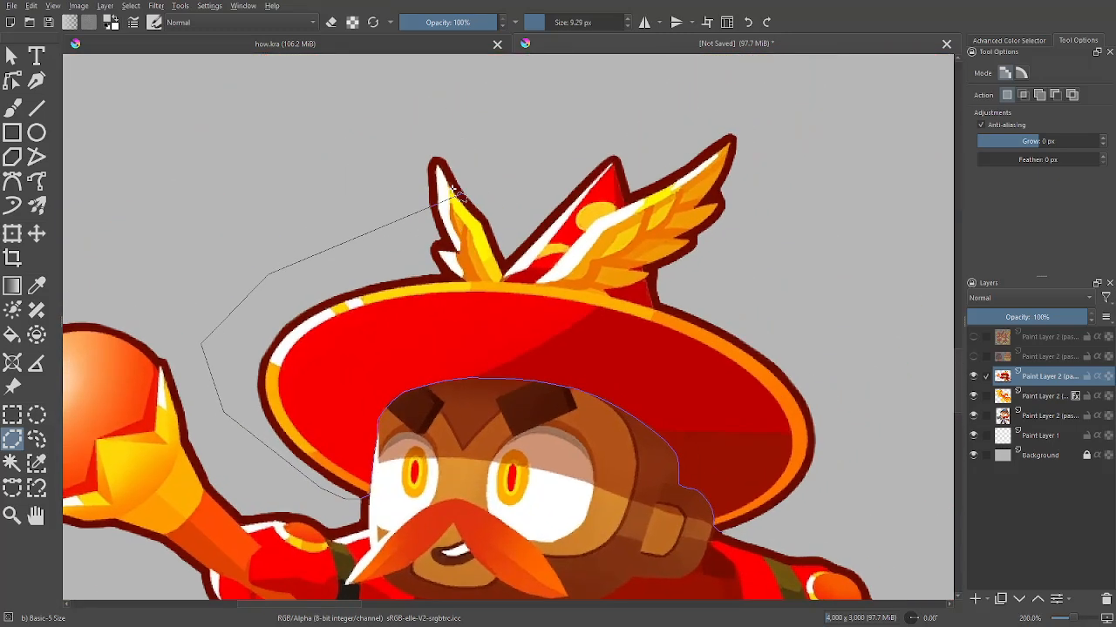
click(379, 148)
click(486, 87)
click(667, 71)
click(778, 91)
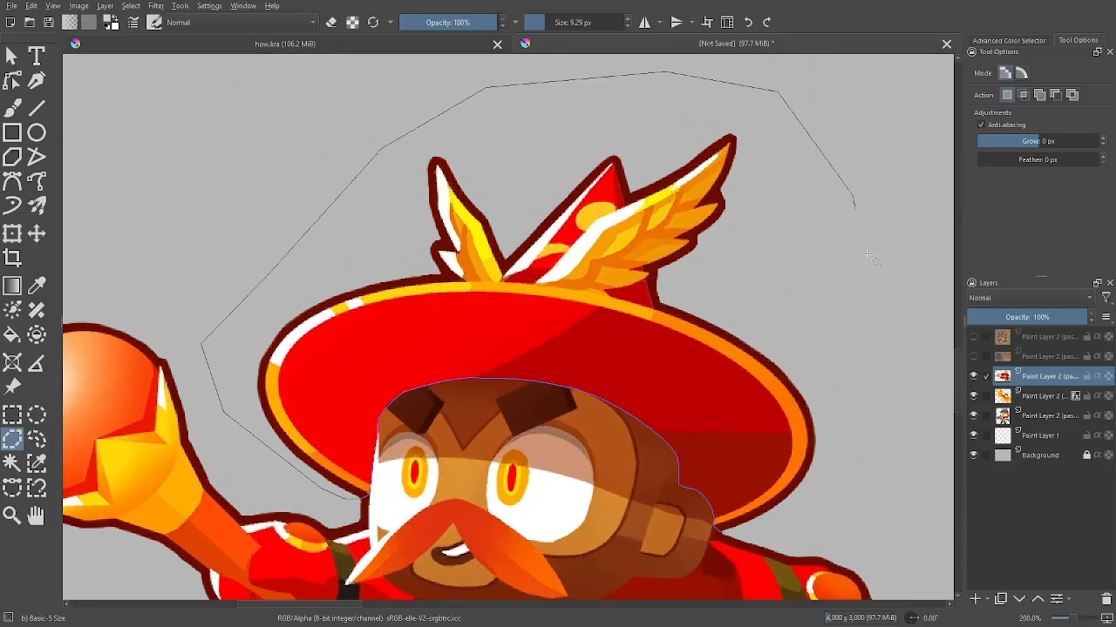
click(734, 538)
Copy the selected wizard hat onto its own layer and move it onto the main character's head
key(ctrl+c)
key(ctrl+v)
key(minus)
key(minus)
key(minus)
key(minus)
key(minus)
key(t)
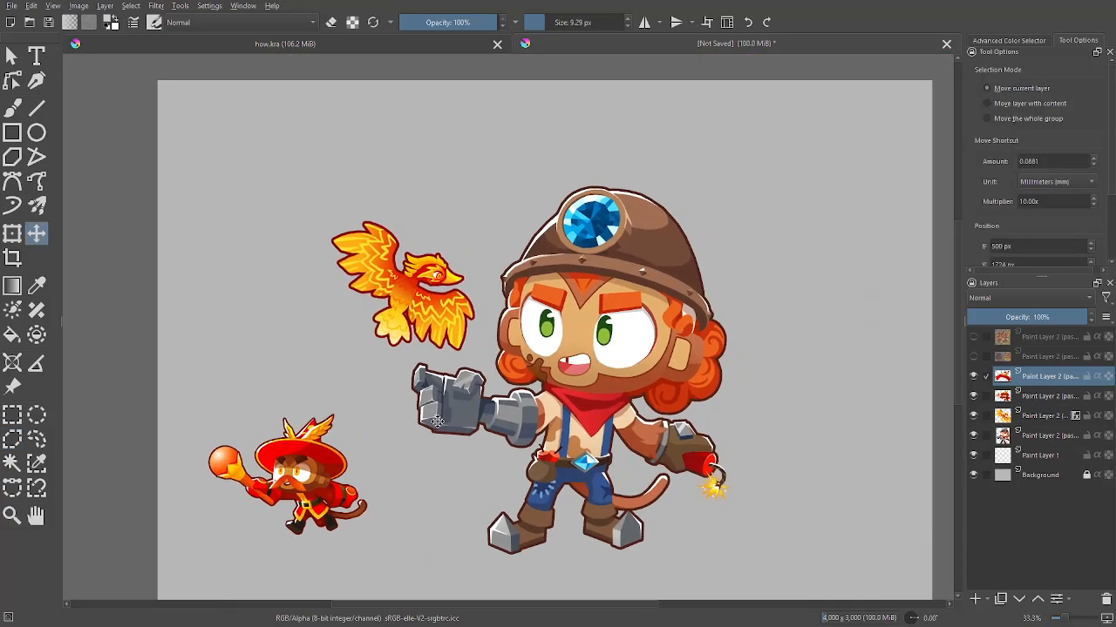
drag(435, 422, 711, 261)
Enlarge the pasted red hat with Transform so its brim spans the character's head
key(plus)
key(ctrl+t)
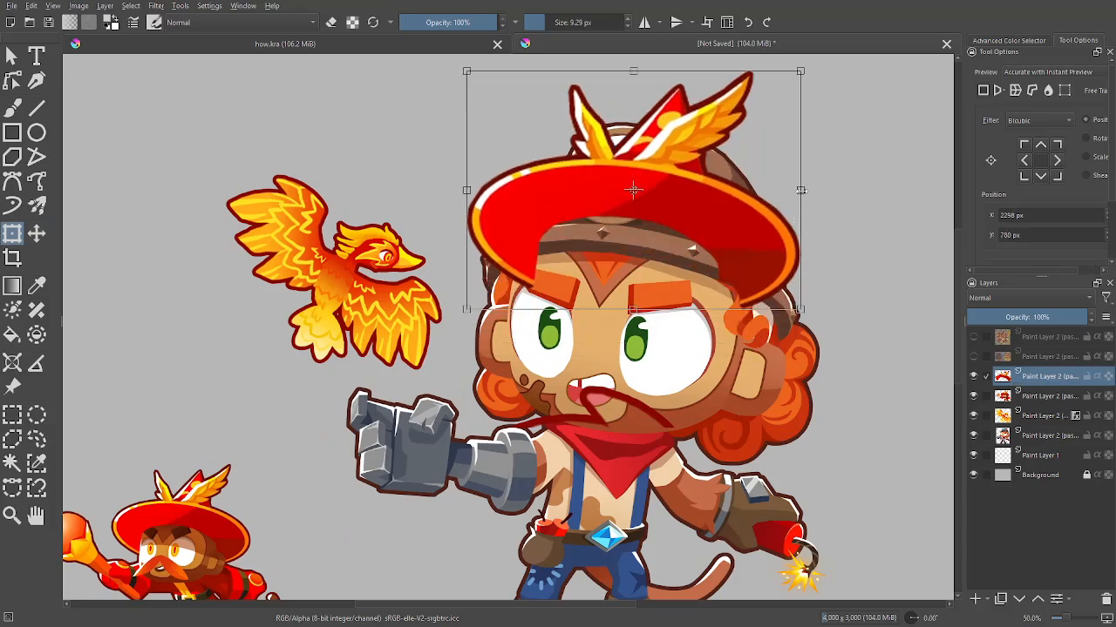
drag(801, 190, 823, 192)
key(b)
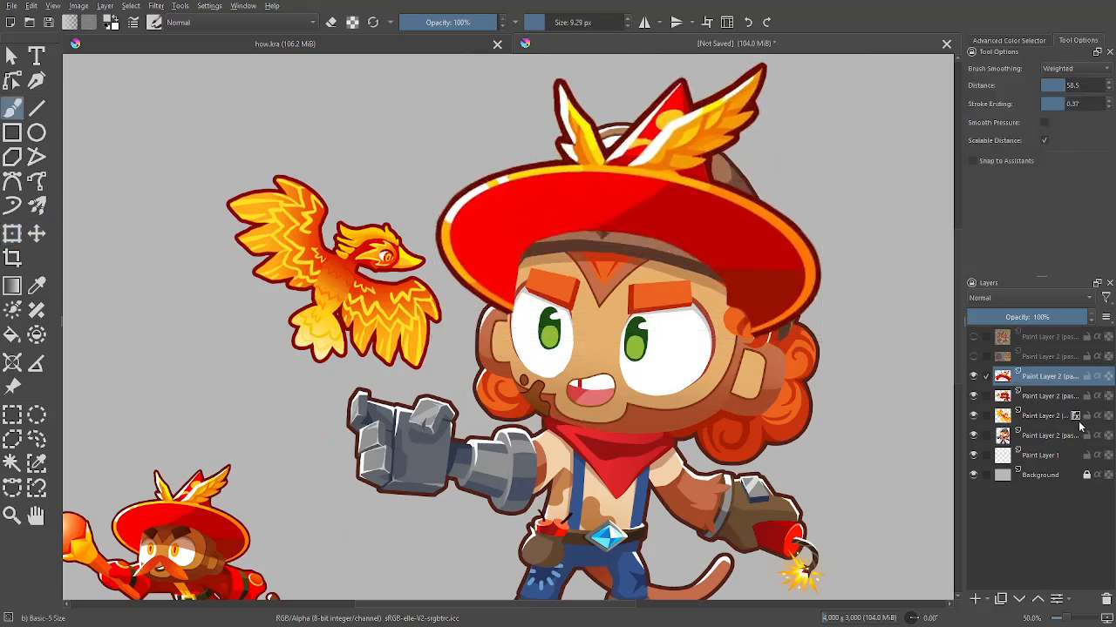
drag(866, 436, 834, 478)
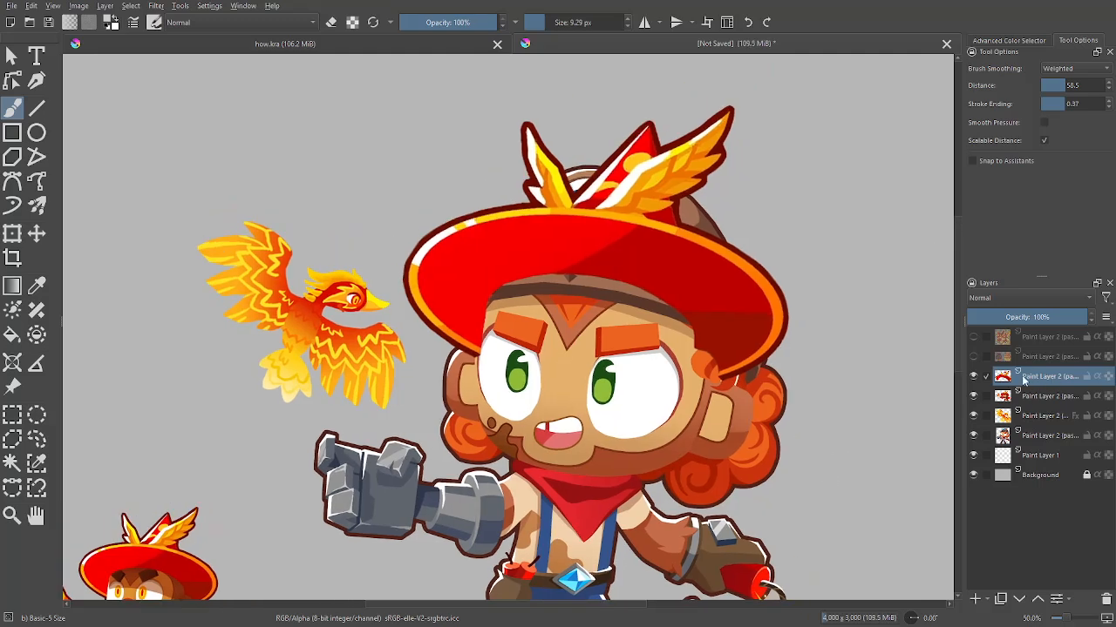
key(ctrl+t)
drag(701, 208, 654, 199)
key(b)
scroll(658, 122, up, 3)
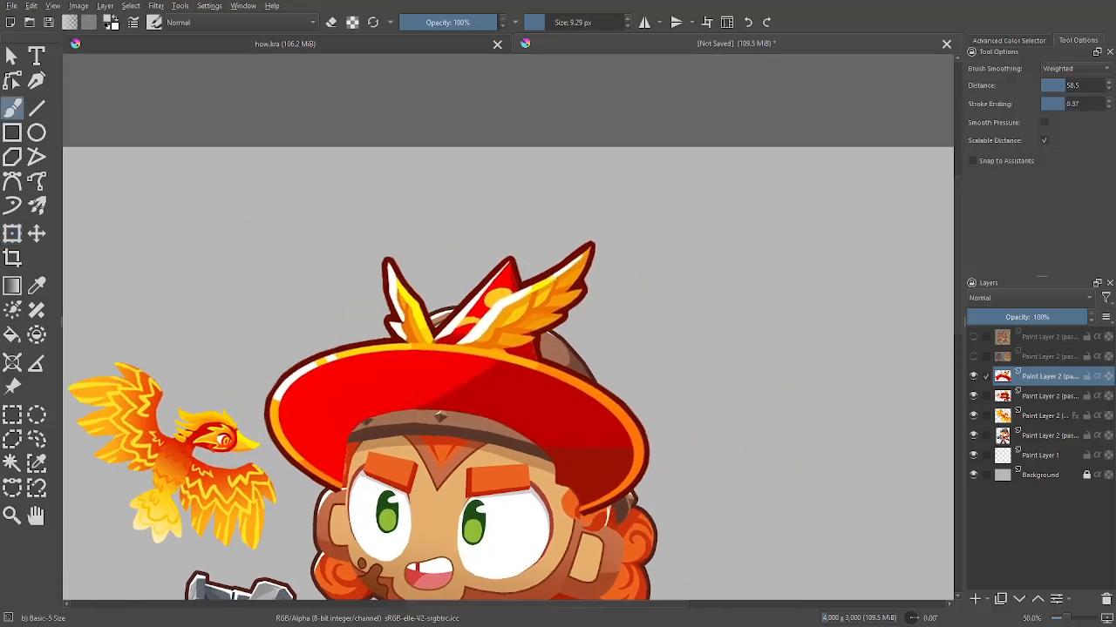
click(11, 439)
drag(212, 291, 403, 185)
click(36, 464)
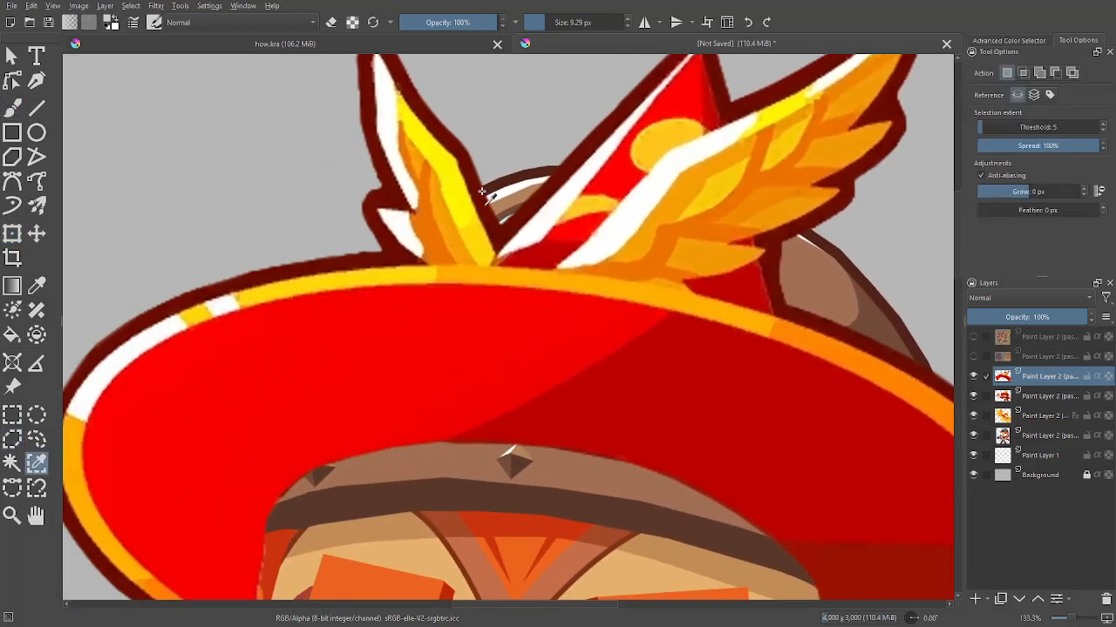
Undo the hat's enlargement and turn off the phoenix layer's outline style
key(ctrl+z)
key(ctrl+z)
key(ctrl+minus)
key(ctrl+minus)
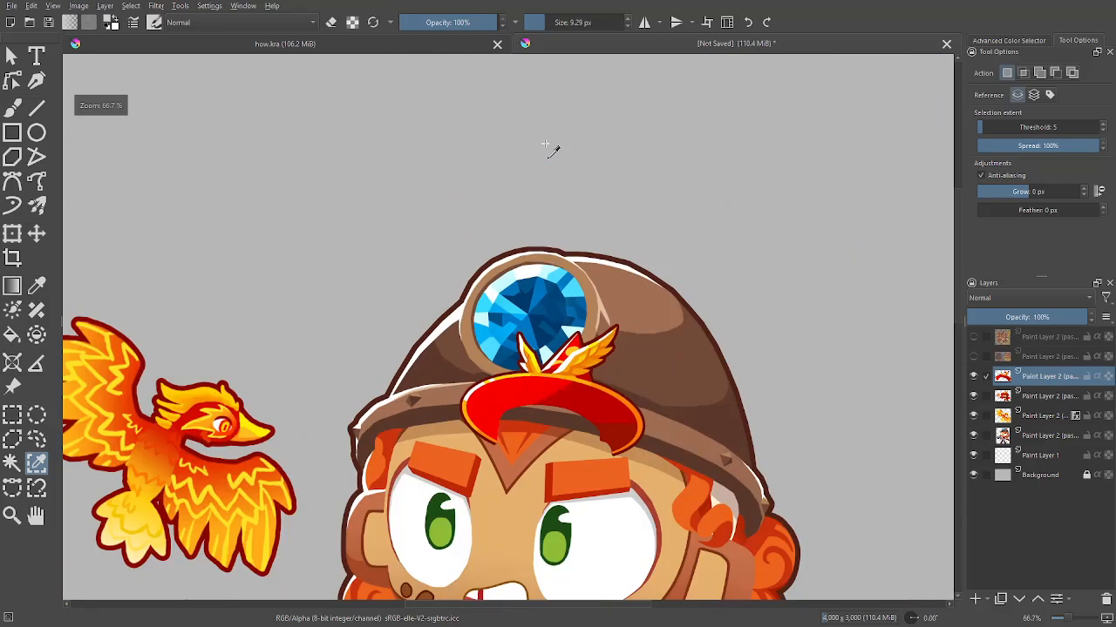
key(ctrl+plus)
key(ctrl+plus)
click(1065, 418)
key(ctrl+plus)
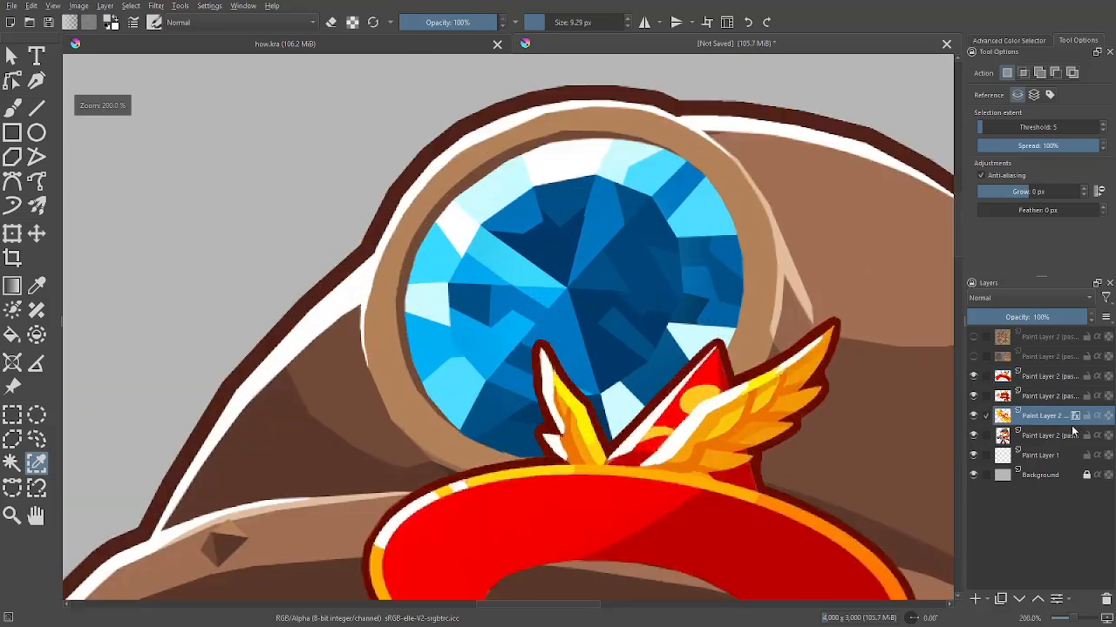
click(1065, 382)
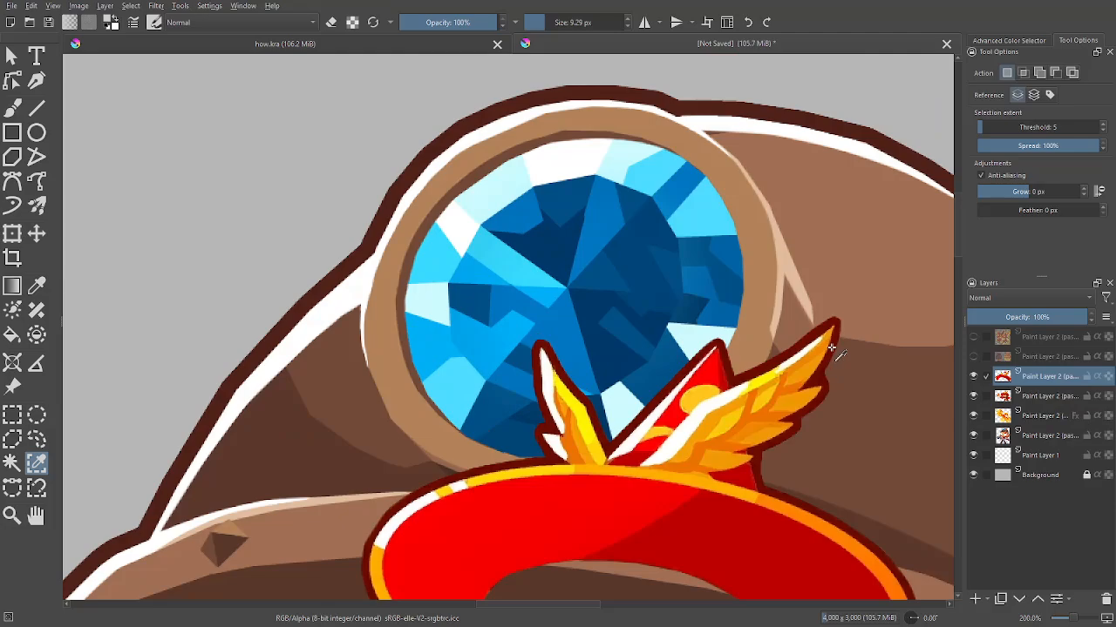
Select the hat's dark red outline with similar color selection, growing the selection by 1 px
click(832, 349)
drag(906, 416, 767, 328)
drag(800, 442, 753, 382)
click(1085, 191)
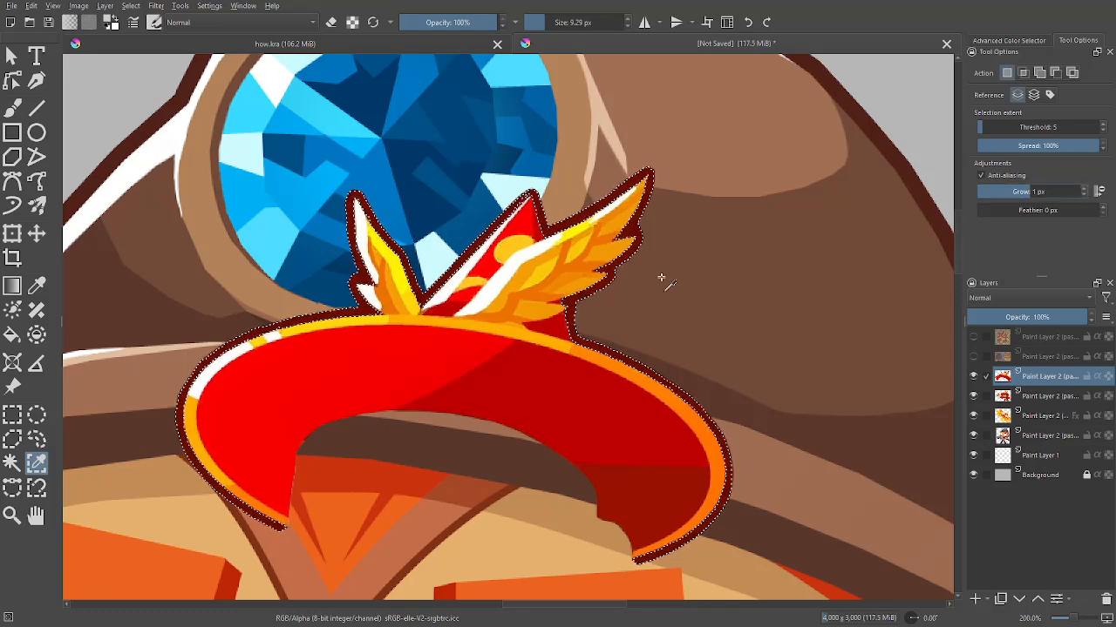
click(767, 344)
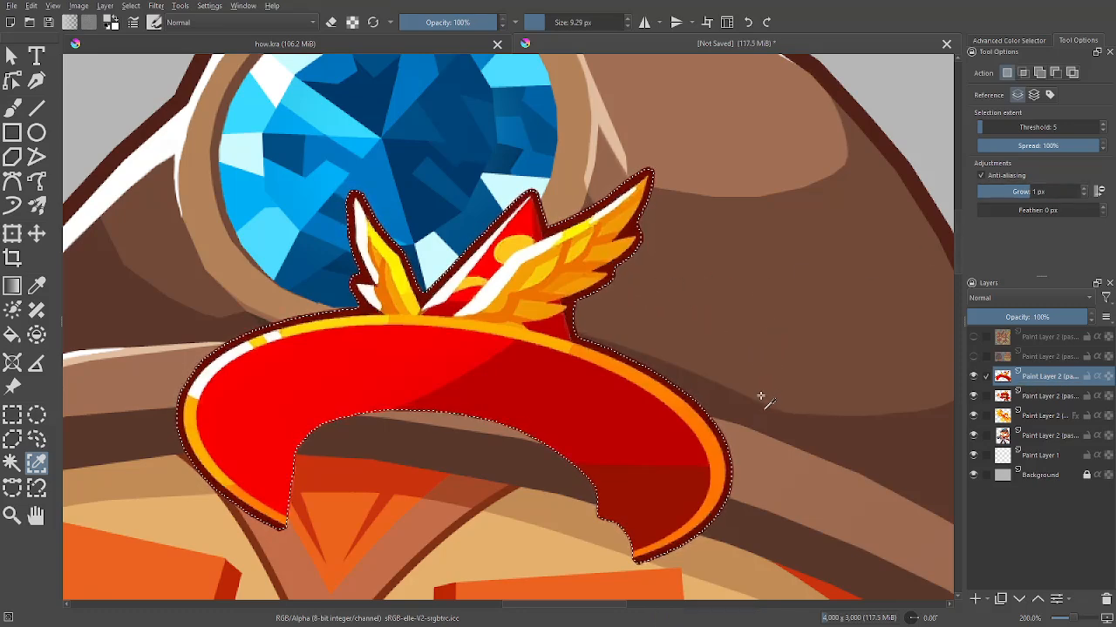
click(608, 270)
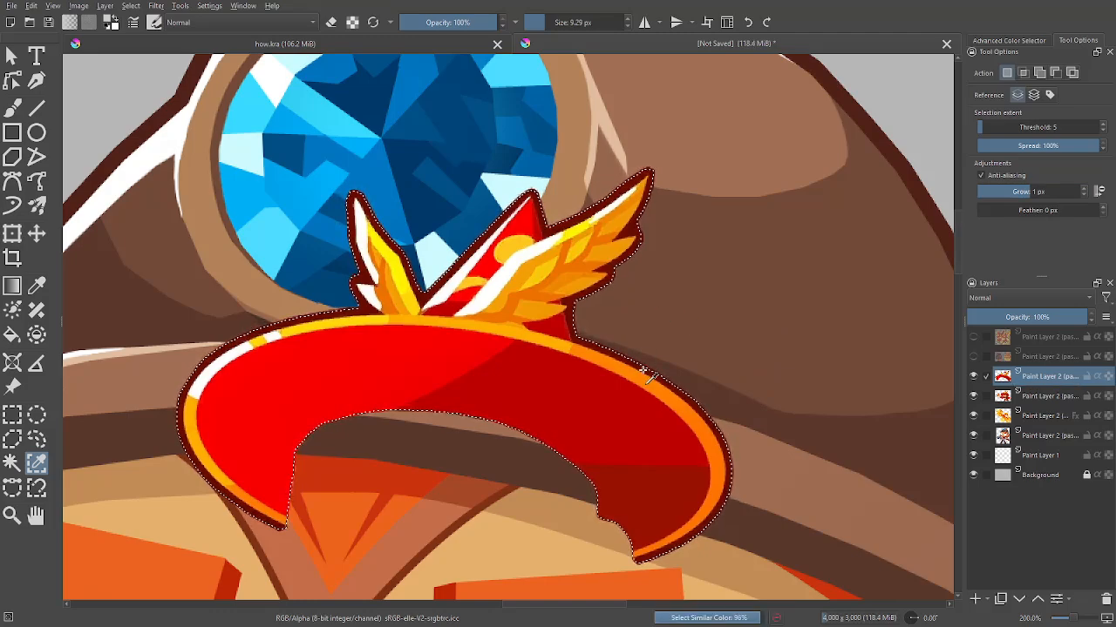
Erase the selected dark outline all around the hat with a 34.97 px eraser and deselect
key(b)
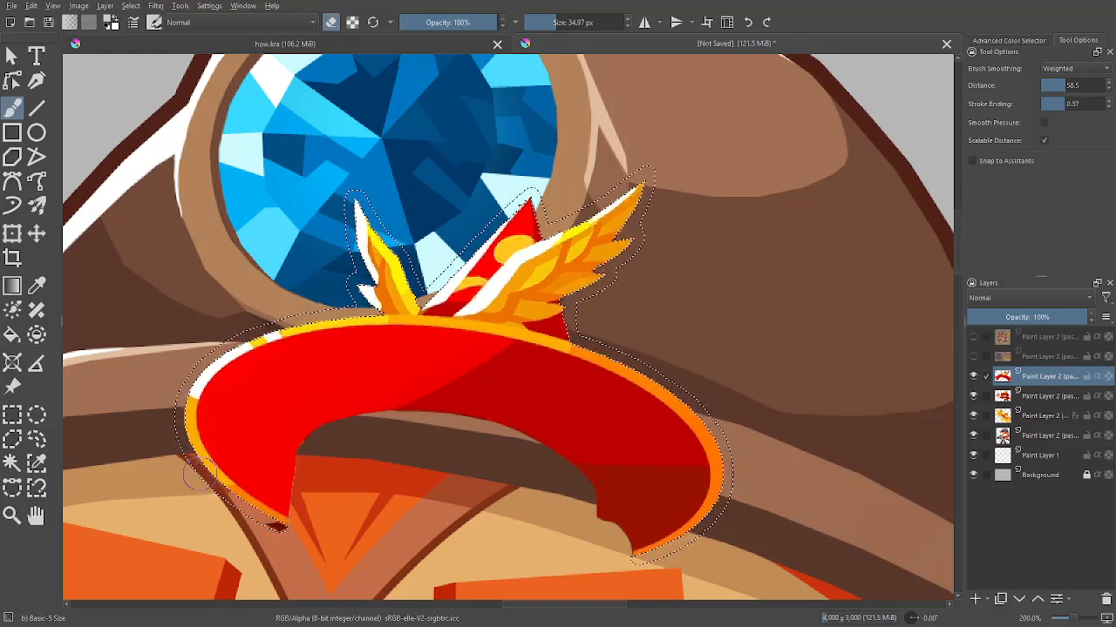
scroll(742, 465, down, 3)
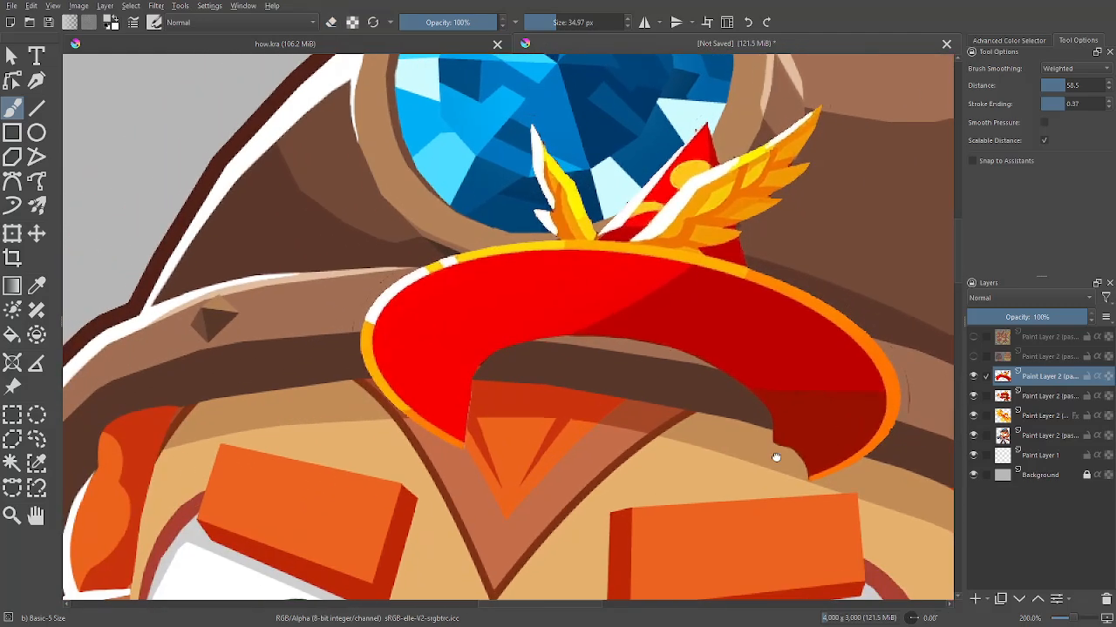
scroll(777, 456, up, 5)
Erase leftover outline specks around the brim's bright end, the small wing and the hat's tip with a 21.84 px eraser
key(e)
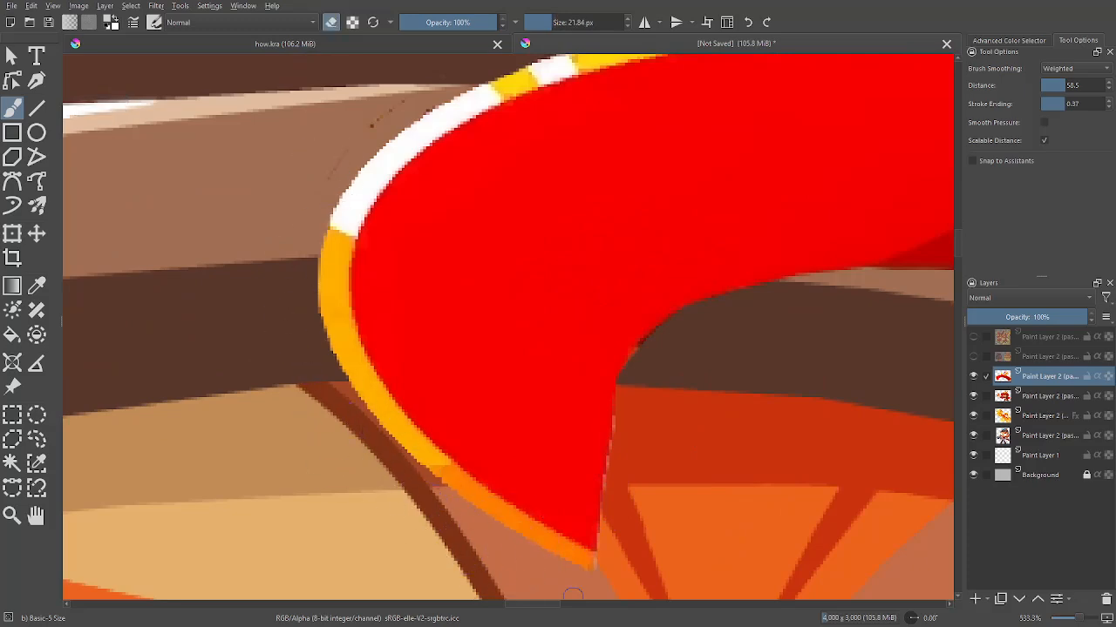
drag(299, 231, 361, 453)
drag(398, 387, 319, 413)
drag(642, 361, 237, 495)
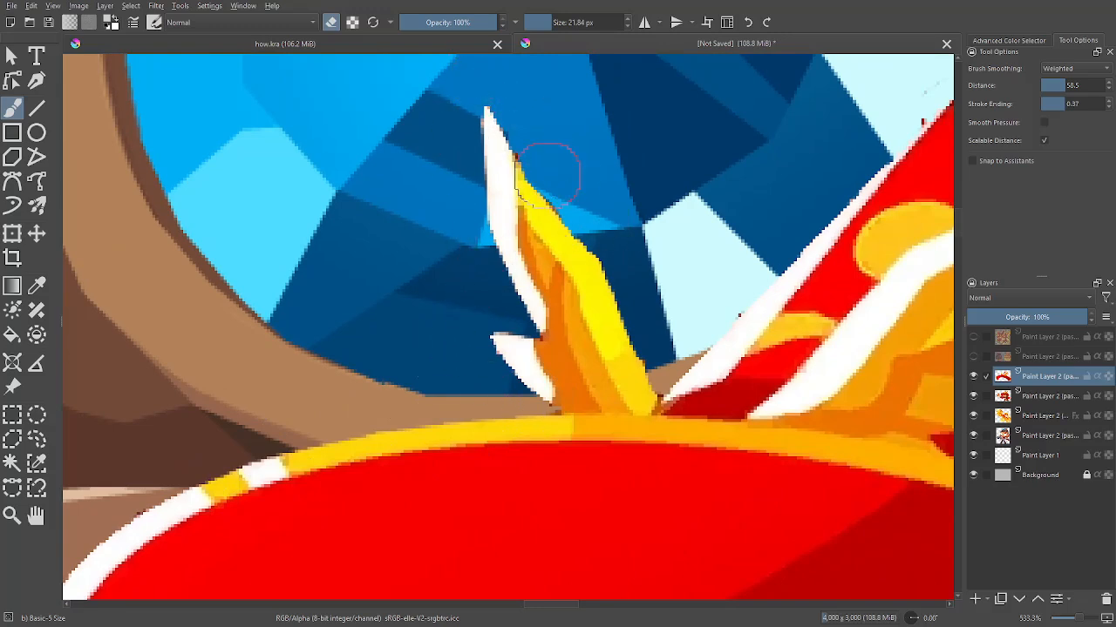
drag(738, 286, 553, 336)
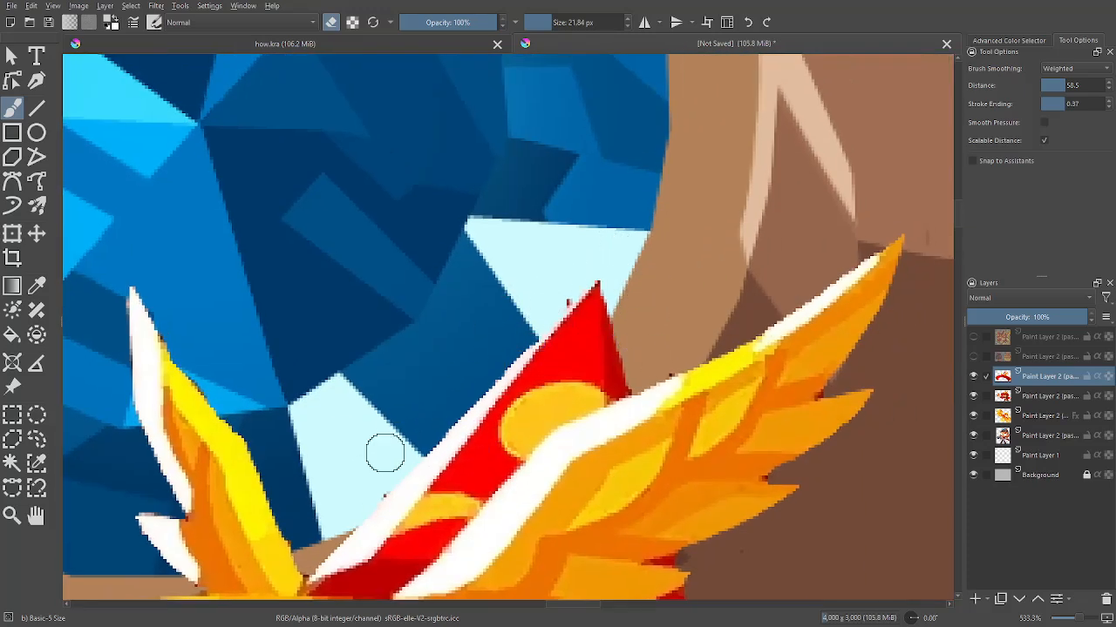
drag(678, 373, 488, 310)
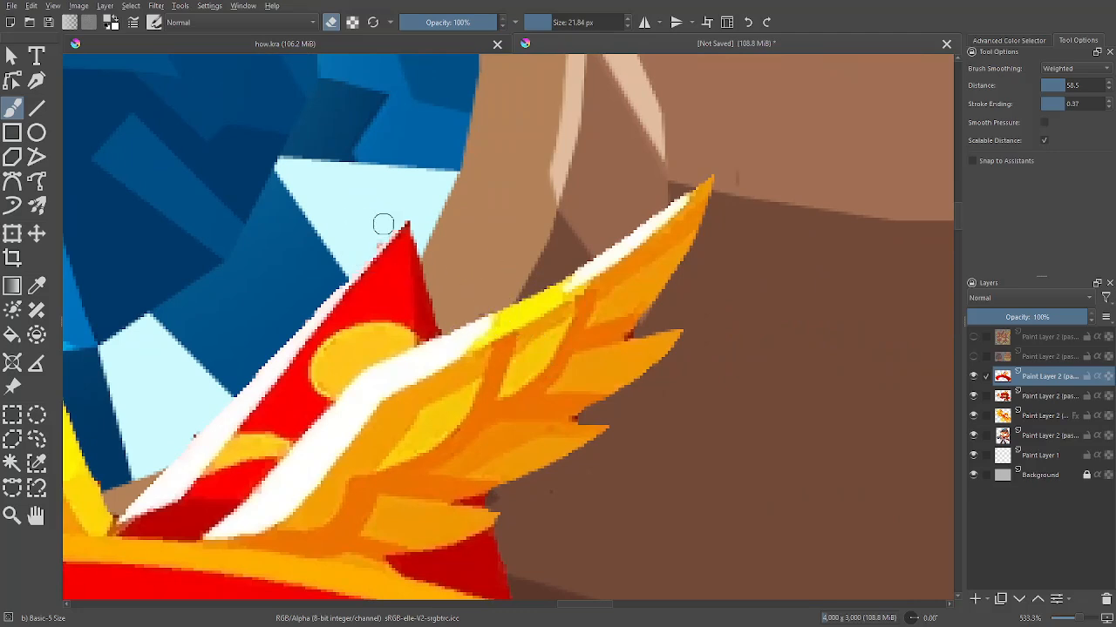
drag(662, 310, 571, 279)
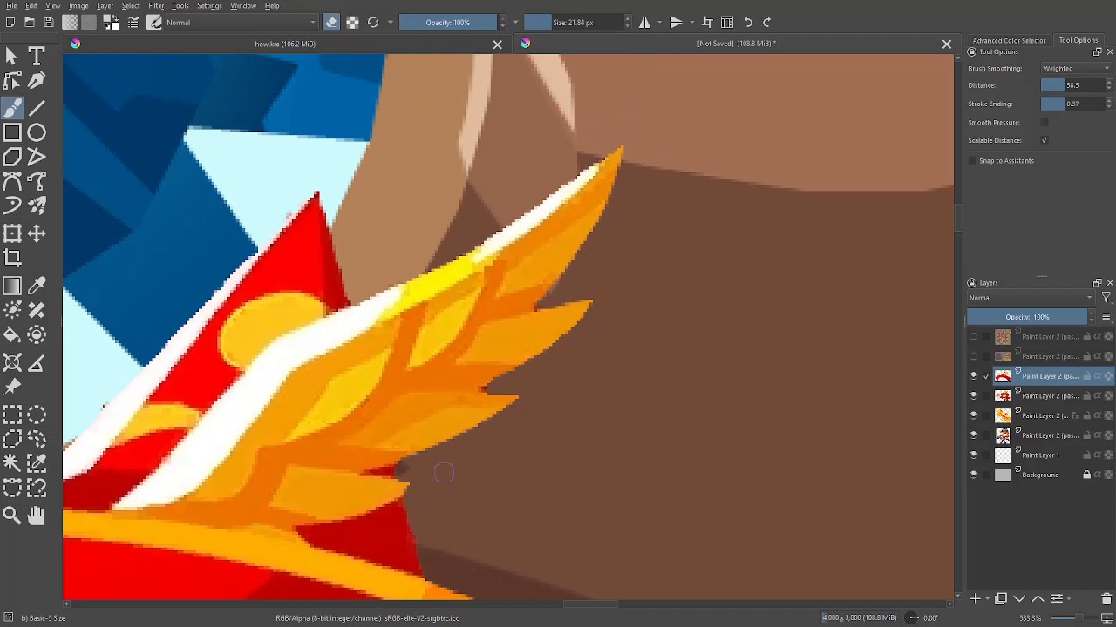
Erase the remaining outline traces below the large wing and along the shaded end of the brim
drag(444, 472, 326, 344)
drag(499, 407, 412, 304)
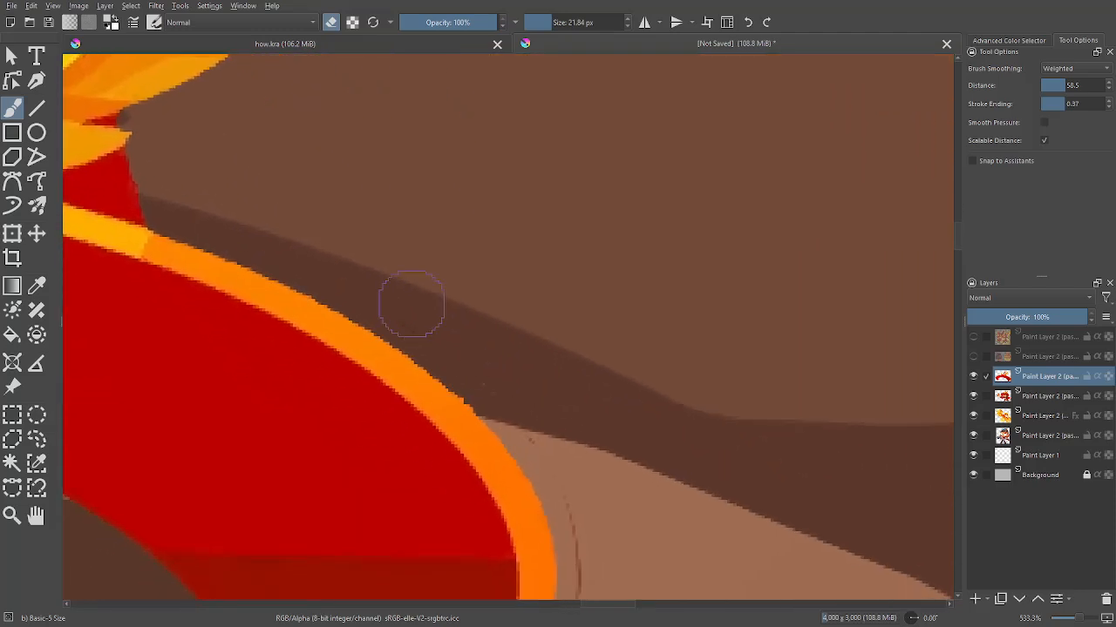
mouse_move(510, 400)
mouse_down()
mouse_move(463, 350)
mouse_move(394, 235)
mouse_up()
drag(406, 255, 479, 364)
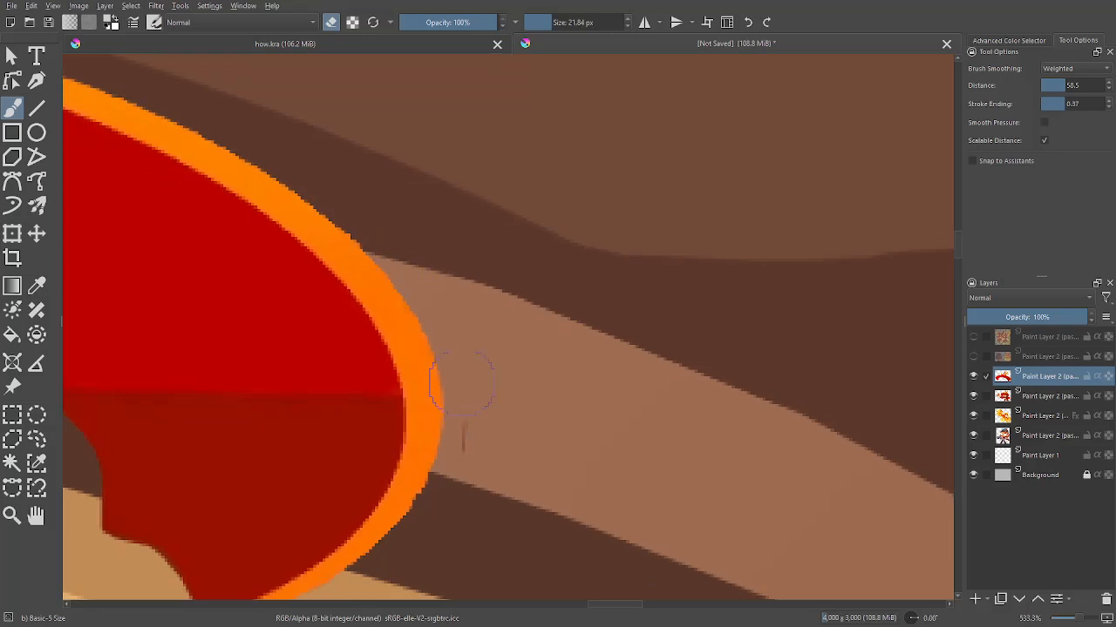
scroll(662, 384, down, 4)
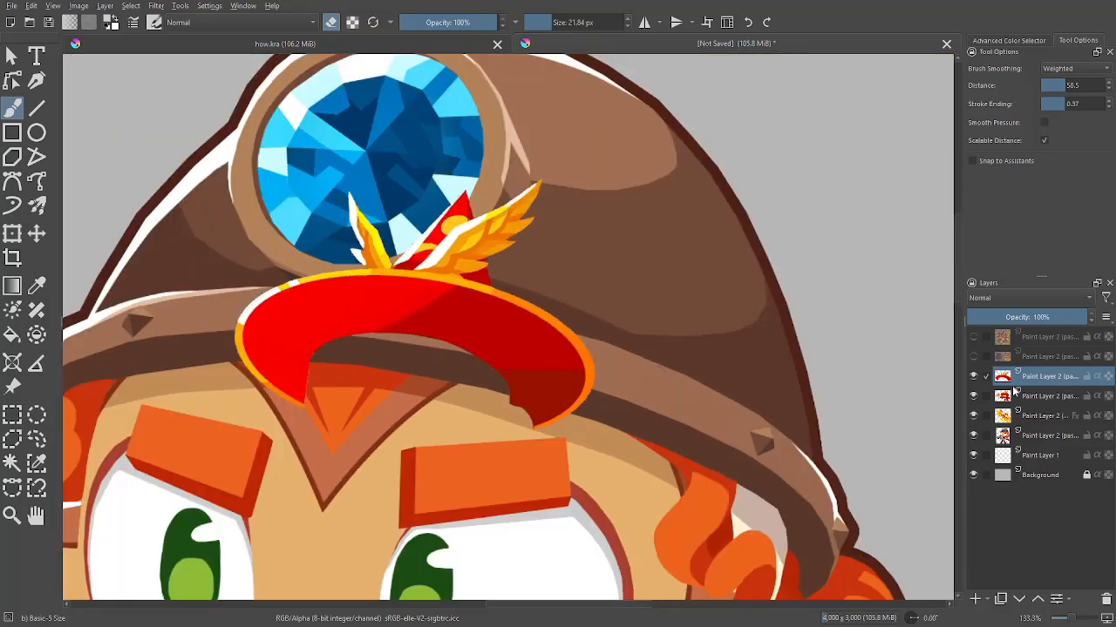
Enlarge the cleaned-up hat with Transform and position it over the helmet on the main character's head
key(ctrl+t)
drag(417, 435, 420, 609)
key(ctrl+minus)
key(ctrl+minus)
key(ctrl+minus)
drag(523, 382, 497, 334)
drag(560, 305, 677, 305)
drag(623, 344, 600, 313)
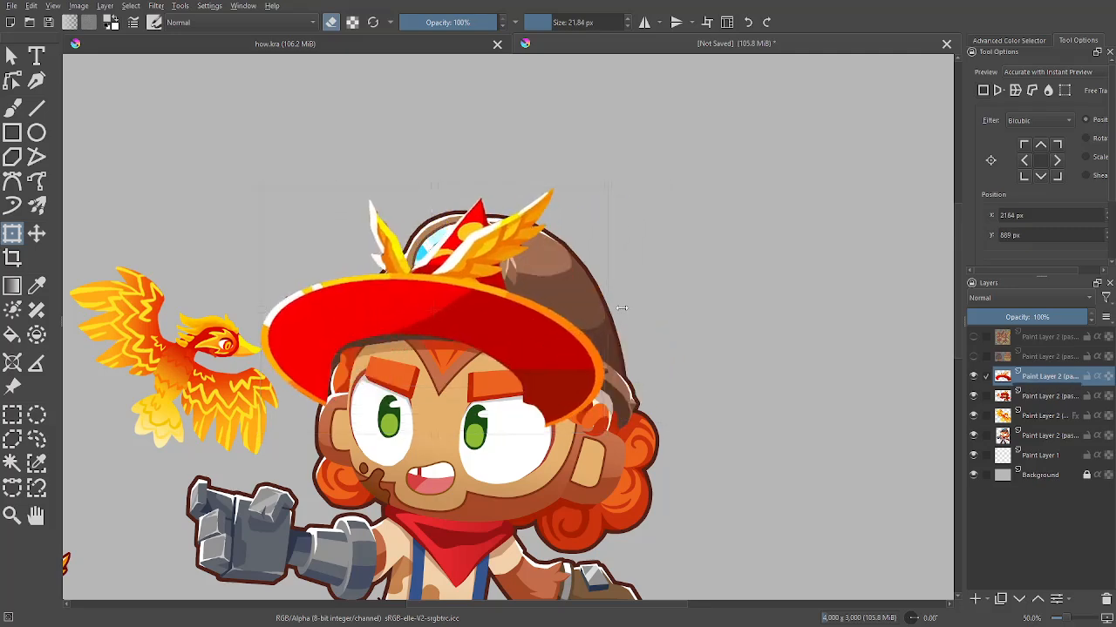
key(b)
key(ctrl+plus)
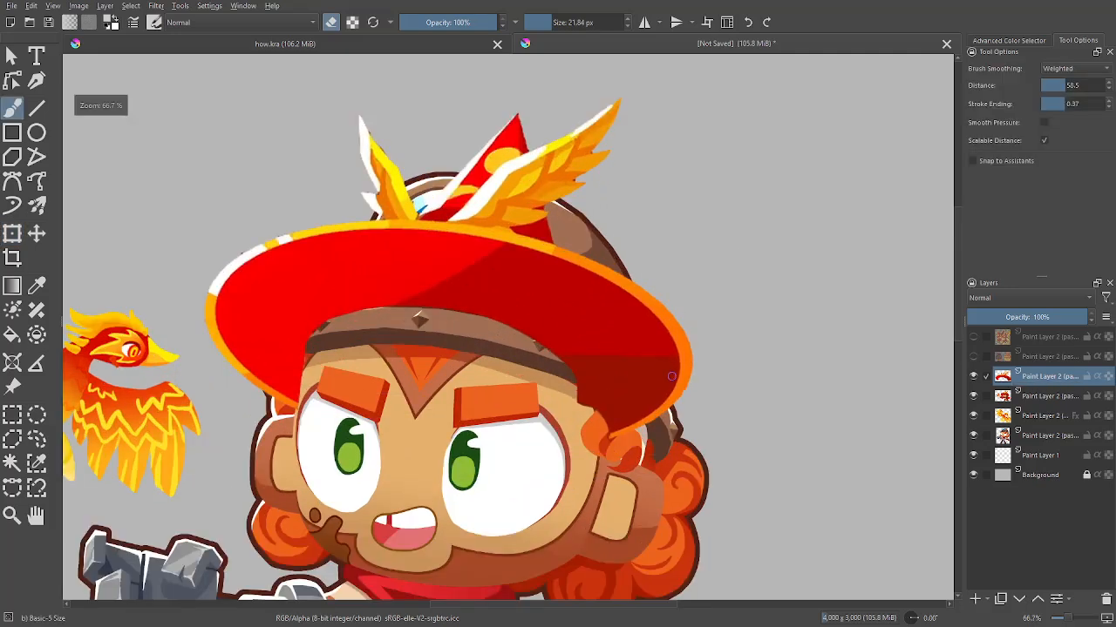
Scale the hat up further so its brim extends past both sides of the head, checking it in a mirrored view
key(ctrl+minus)
key(ctrl+t)
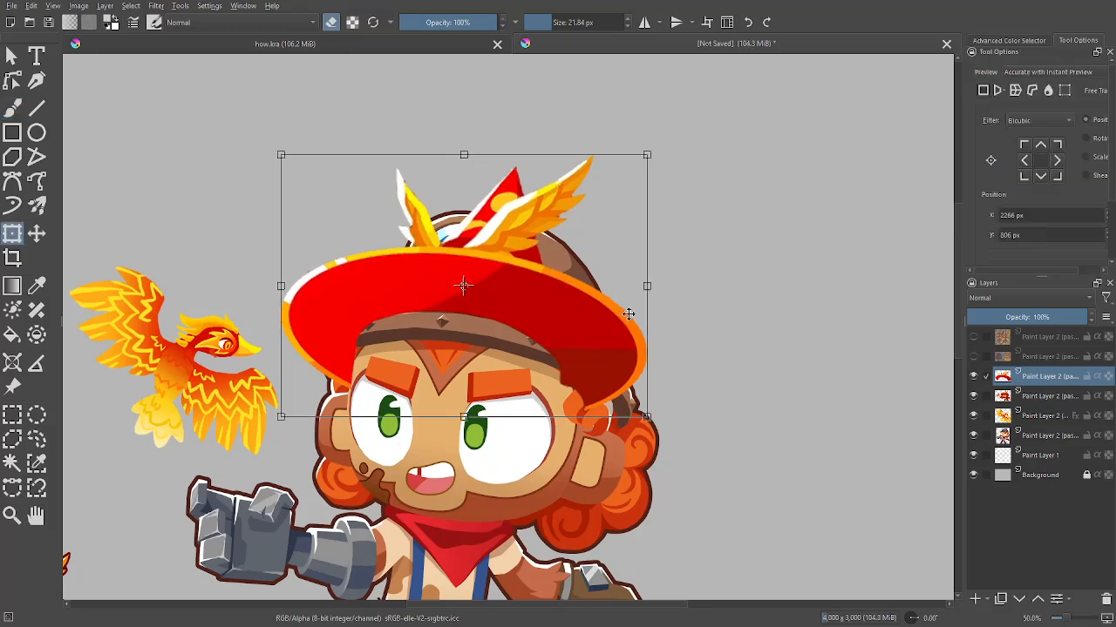
drag(663, 286, 725, 285)
mouse_move(651, 316)
mouse_down()
mouse_move(700, 321)
mouse_move(745, 288)
mouse_move(643, 319)
mouse_move(664, 319)
mouse_up()
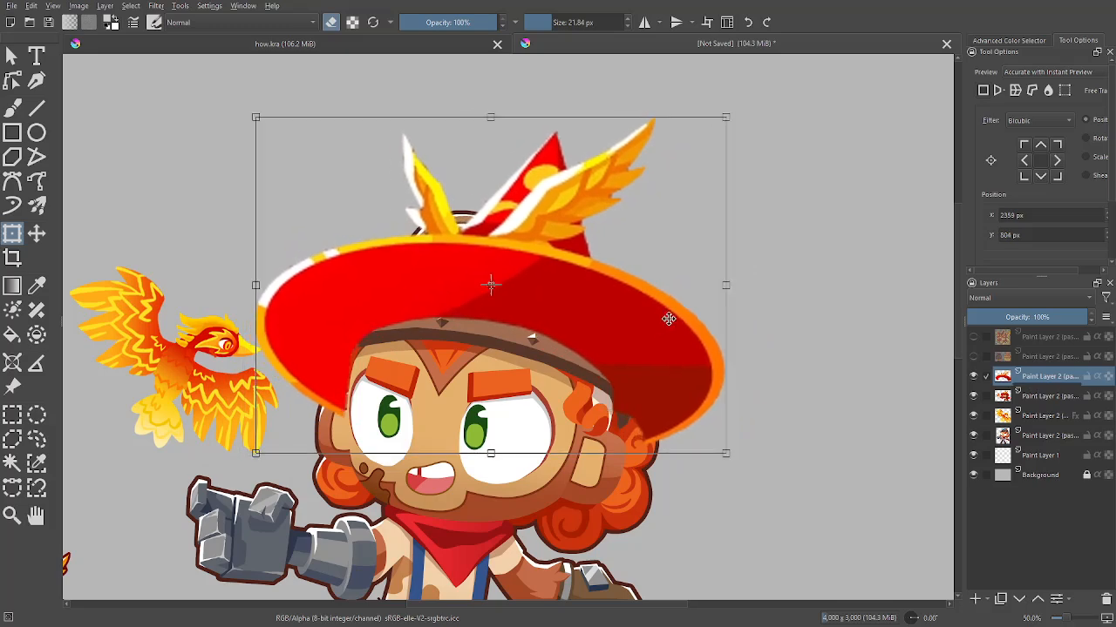
key(b)
key(m)
key(m)
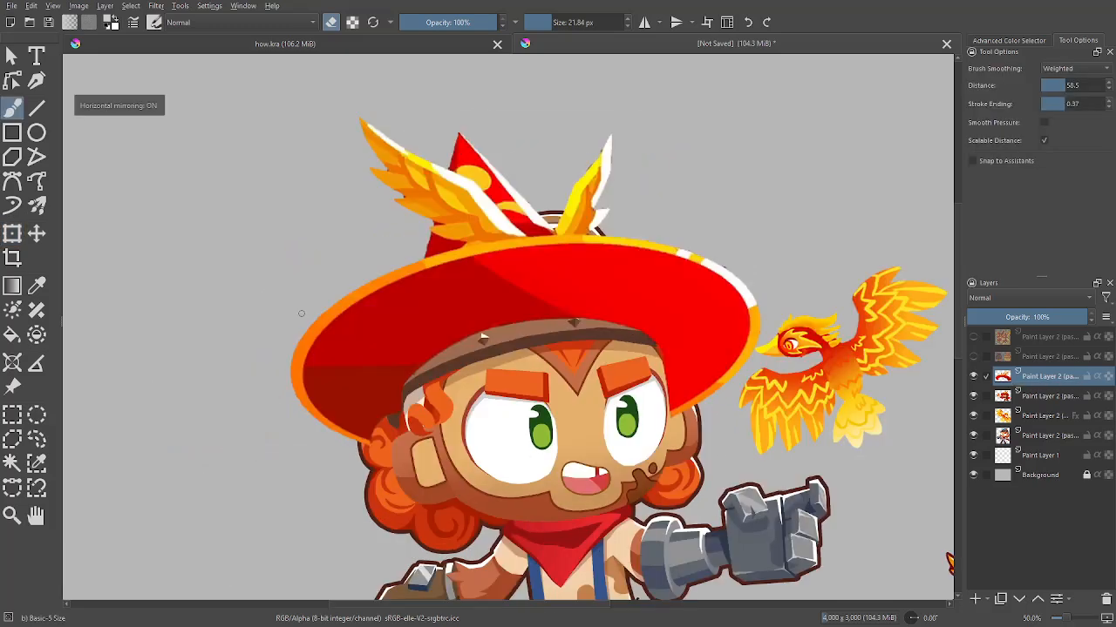
Trace a polygonal selection along the brim's upper edge and loosely around the hat's crown and wings
key(plus)
drag(900, 453, 866, 528)
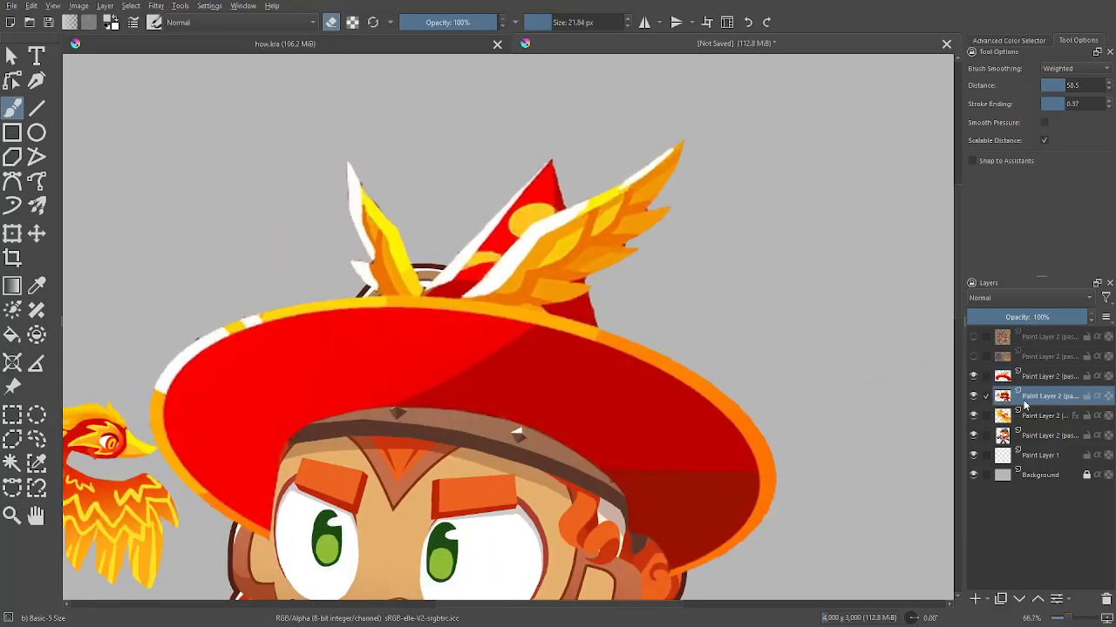
key(plus)
click(12, 440)
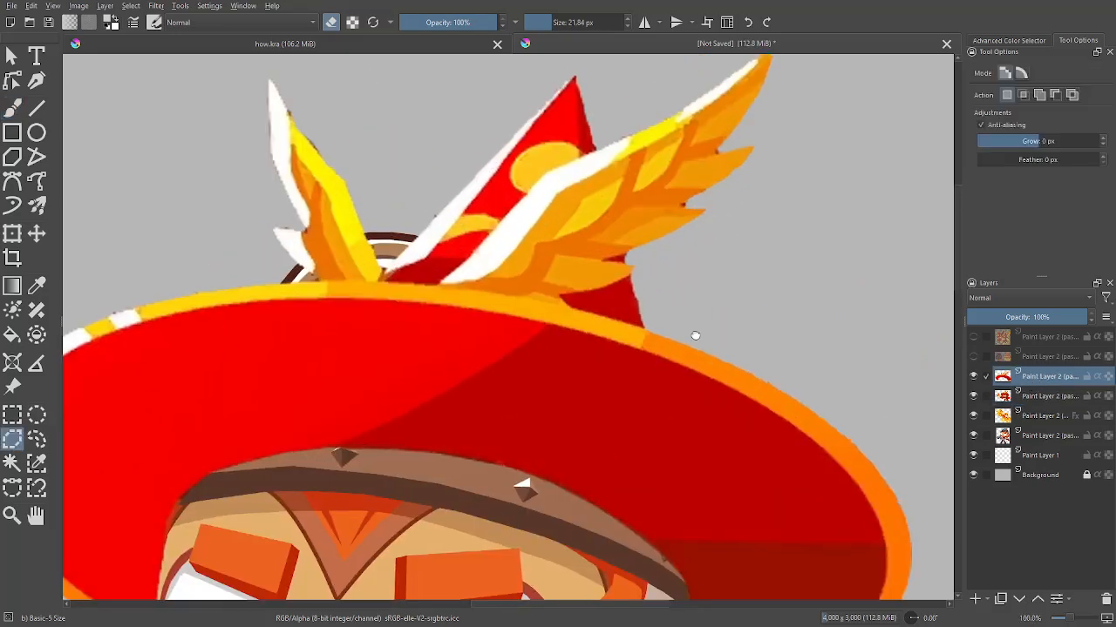
key(plus)
drag(671, 454, 650, 448)
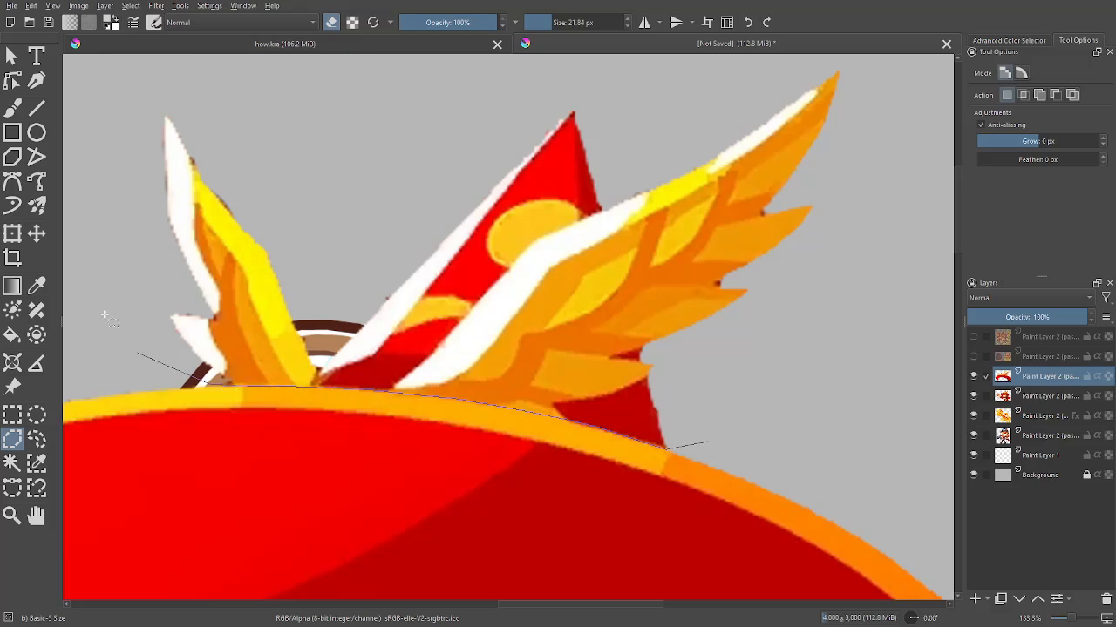
mouse_move(171, 96)
mouse_down()
mouse_move(535, 70)
mouse_move(855, 66)
mouse_move(885, 103)
mouse_up()
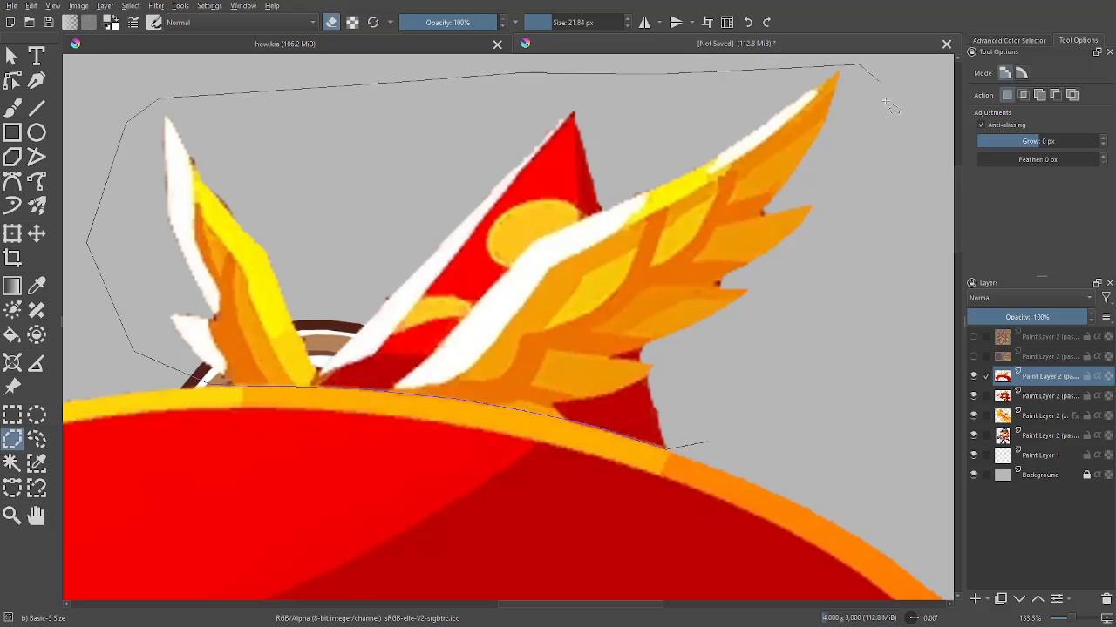
click(709, 446)
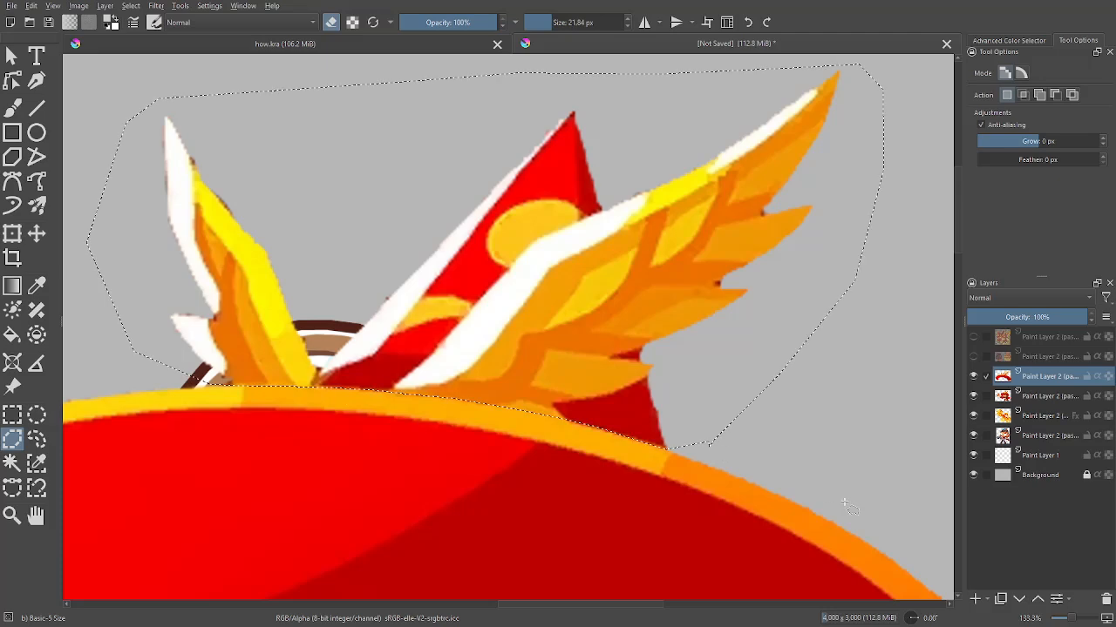
Cut the selected crown and wings onto their own layer and make the brim's layer active
key(ctrl+x)
key(ctrl+v)
key(ctrl+minus)
key(ctrl+minus)
click(1020, 391)
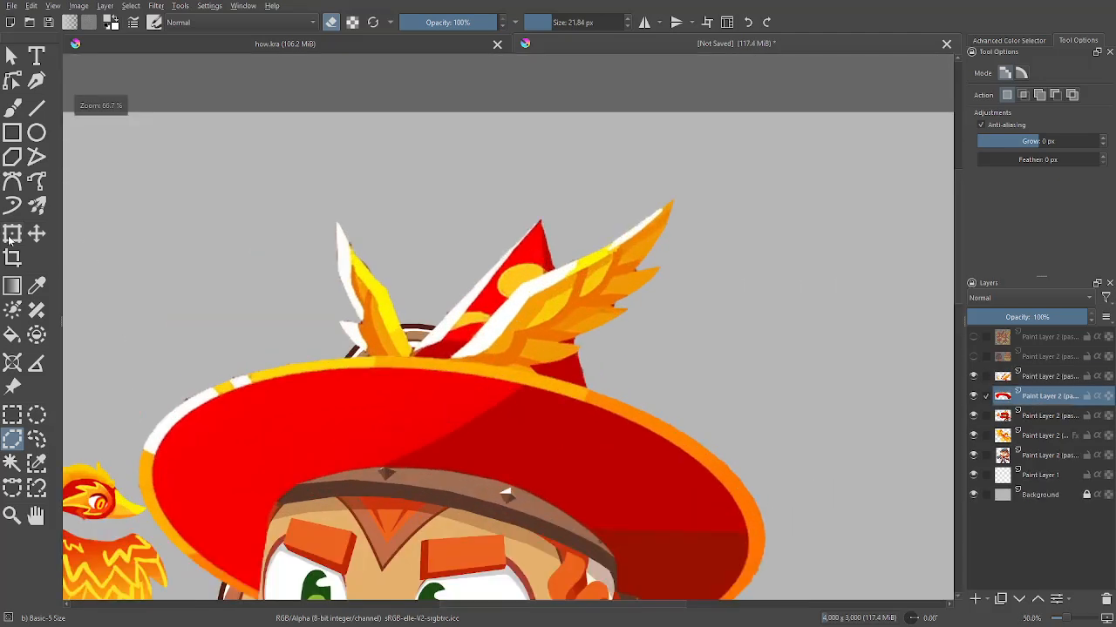
Flatten the brim vertically with Transform, tilt it clockwise and fit it over the forehead
key(ctrl+t)
drag(430, 143, 397, 44)
drag(426, 220, 441, 299)
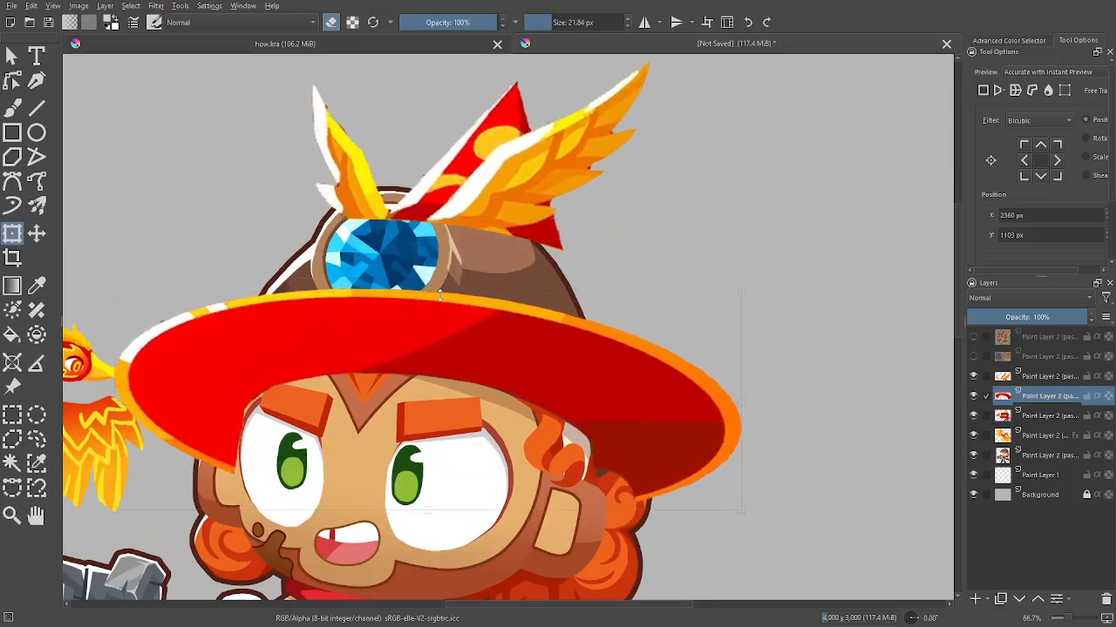
mouse_move(462, 340)
mouse_down()
mouse_move(458, 313)
mouse_move(458, 322)
mouse_up()
drag(571, 263, 576, 269)
drag(584, 351, 583, 357)
drag(601, 232, 607, 244)
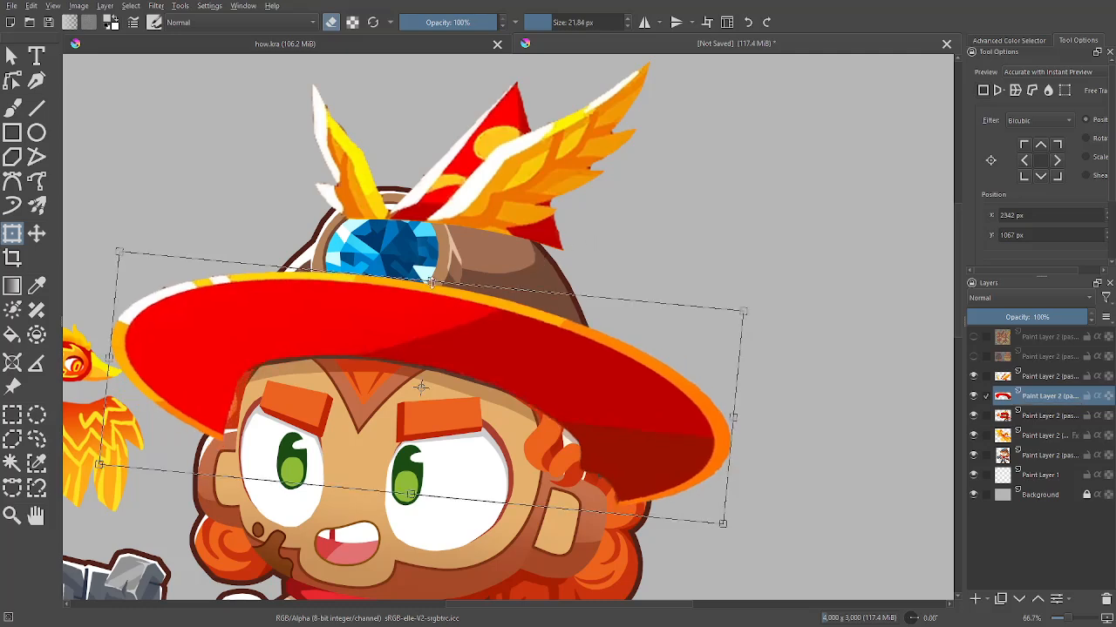
drag(427, 279, 430, 287)
key(ctrl+z)
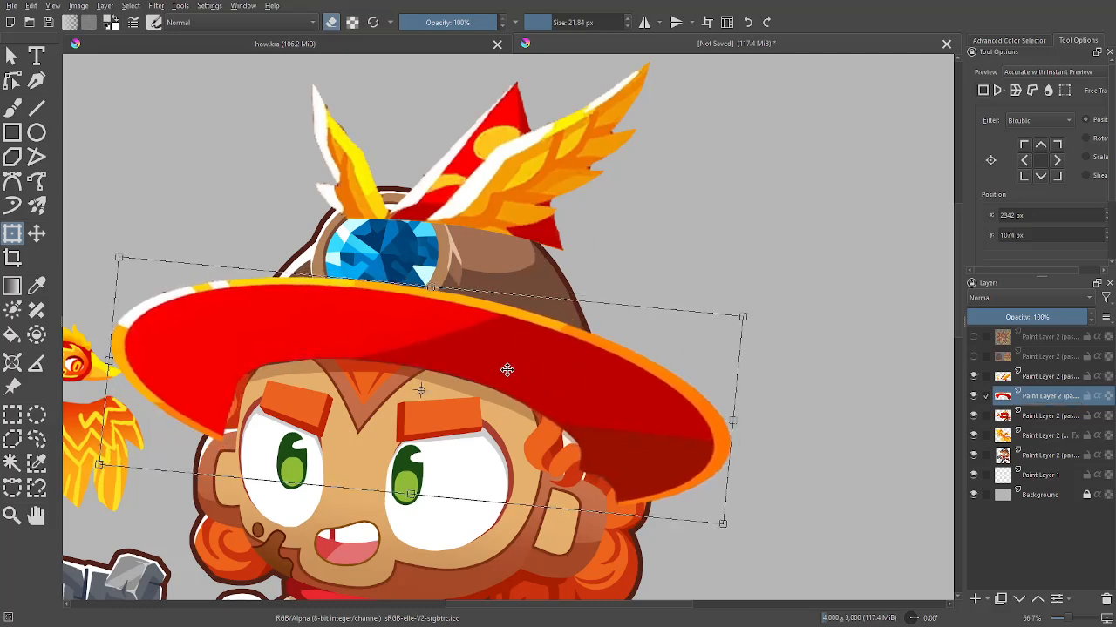
Fine-tune the brim's width at both ends and apply the transformation
drag(108, 359, 124, 360)
drag(728, 418, 737, 420)
key(b)
scroll(488, 314, down, 4)
Inspect the brim's fit on the head in a mirrored view, including its inner edge above the brow and hair
key(m)
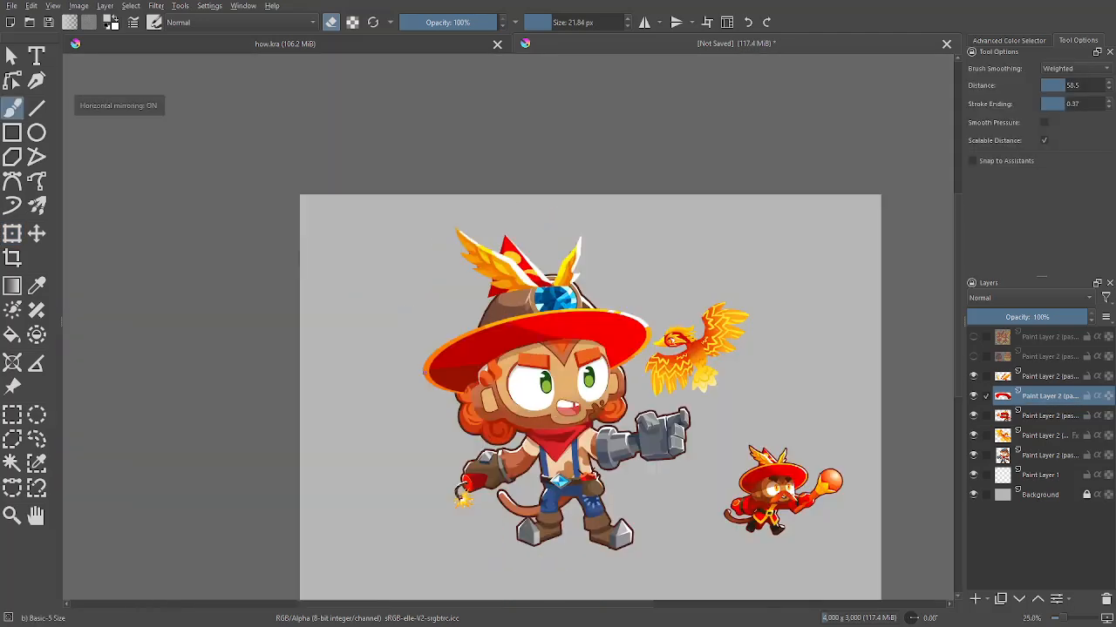
scroll(527, 314, up, 6)
scroll(767, 409, down, 5)
scroll(690, 380, up, 6)
scroll(650, 397, up, 1)
scroll(530, 400, down, 5)
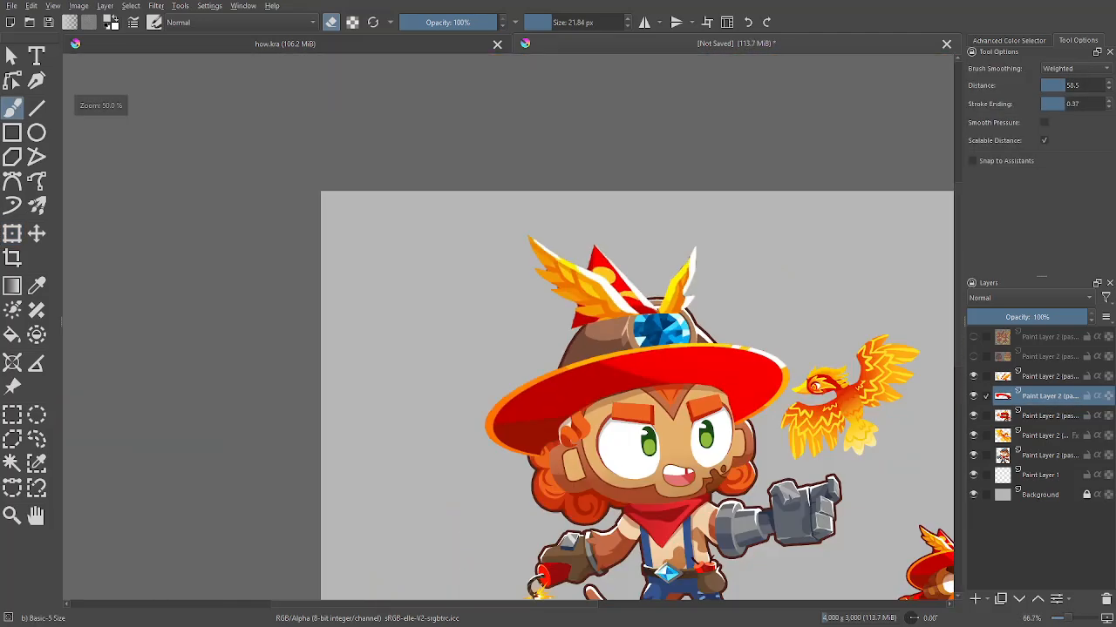
drag(610, 392, 523, 357)
scroll(523, 349, up, 4)
drag(585, 383, 912, 474)
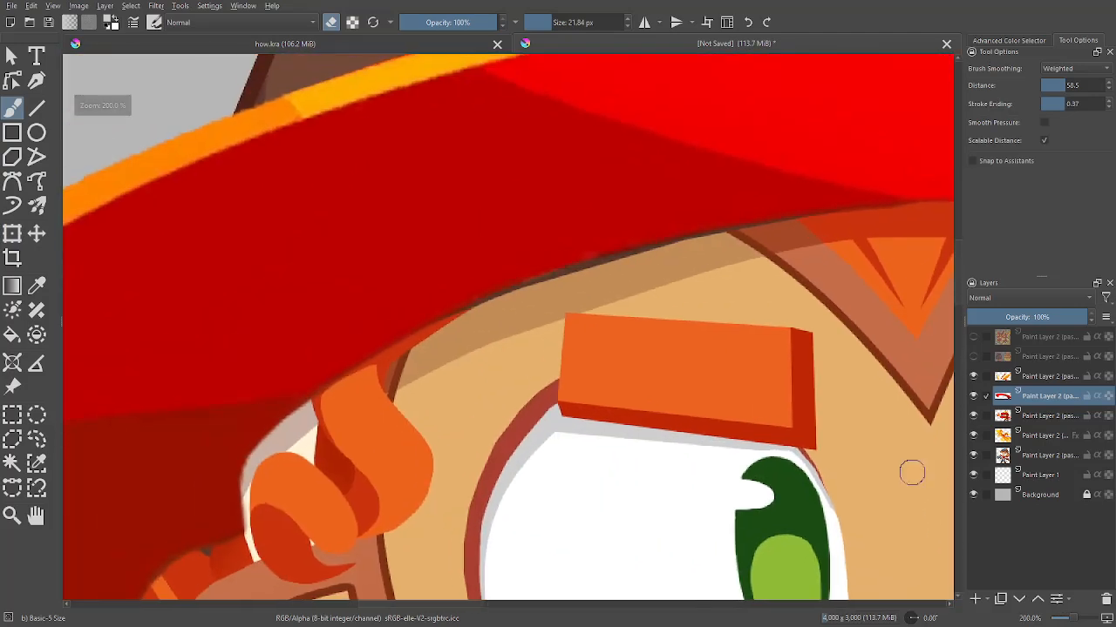
Sample the brim's dark red and paint over the leftover dark outline along its lower edge above the brow
ctrl+click(441, 290)
drag(635, 311, 587, 386)
scroll(587, 386, up, 1)
drag(317, 392, 471, 342)
drag(355, 370, 521, 336)
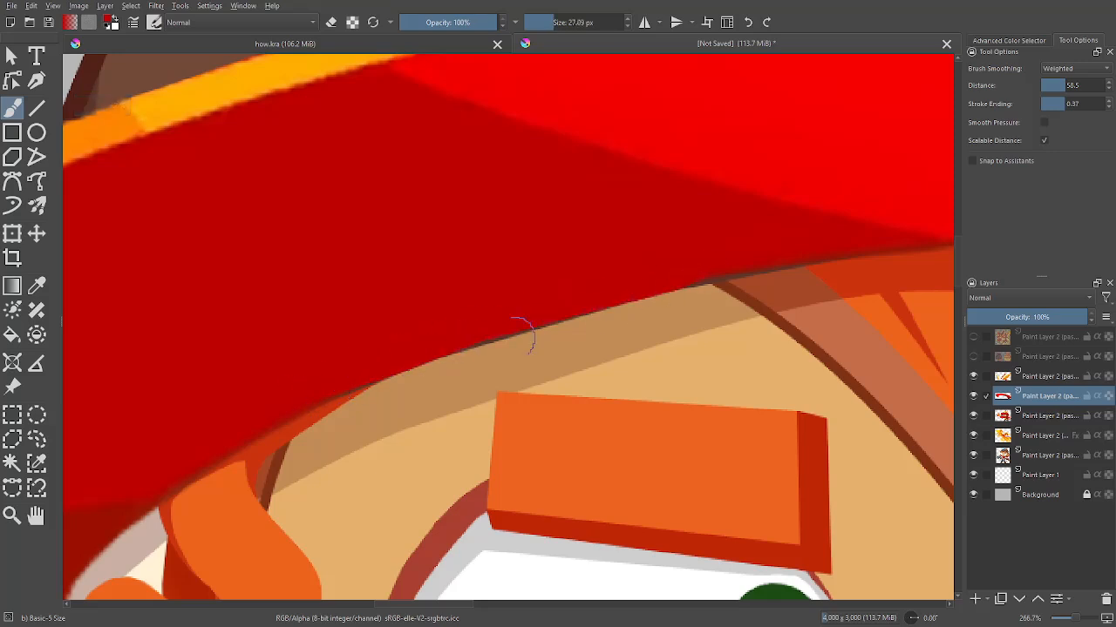
key(ctrl+z)
drag(432, 352, 628, 307)
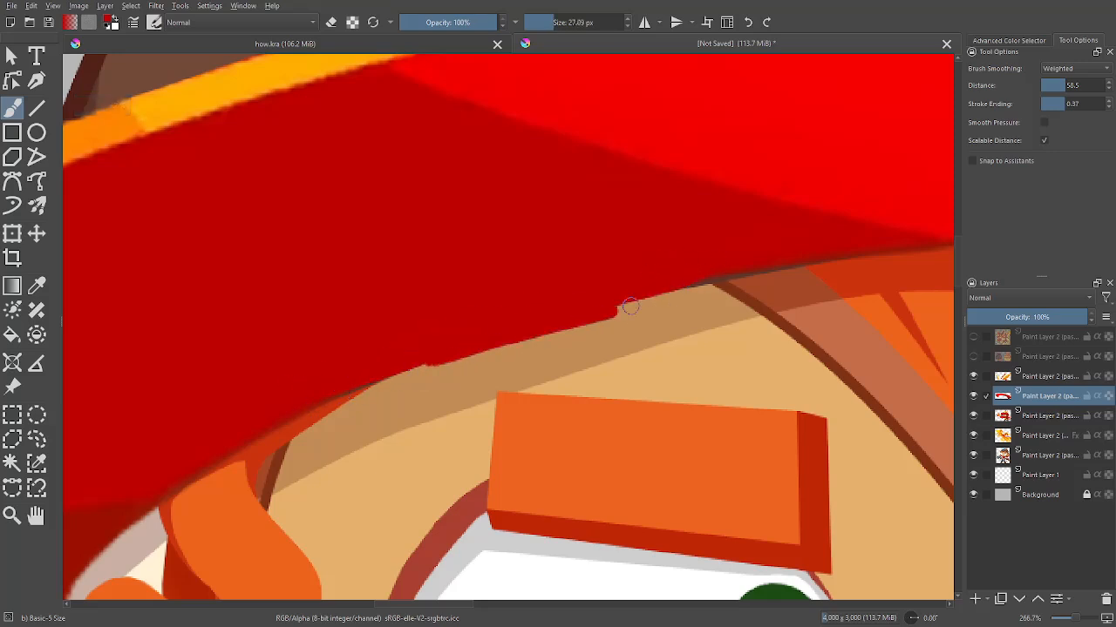
key(ctrl+z)
drag(444, 346, 553, 313)
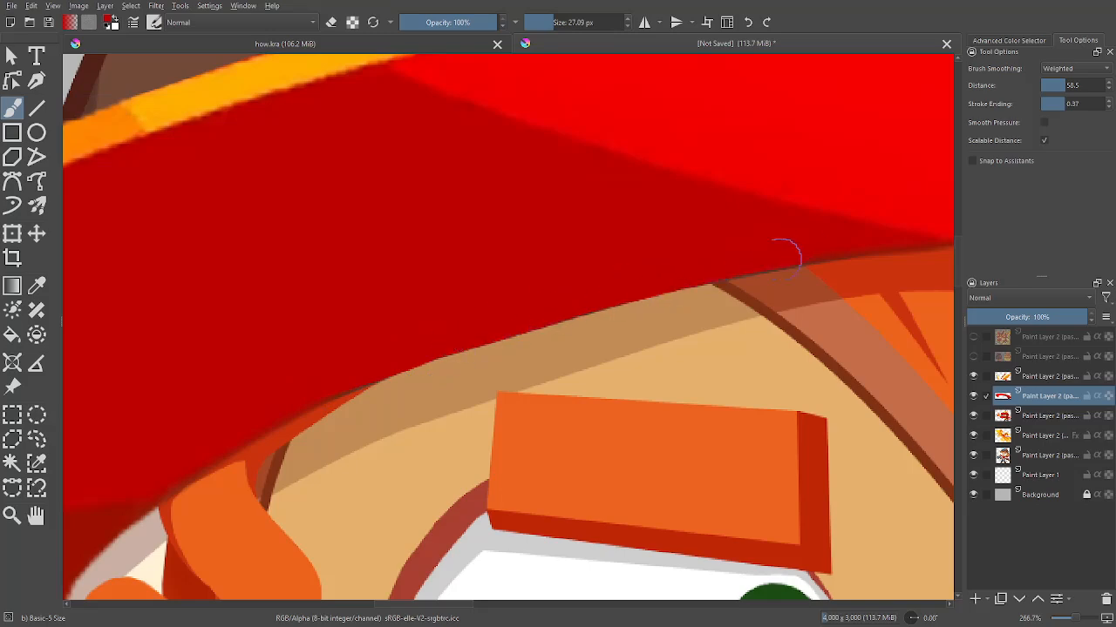
drag(694, 270, 903, 251)
Smooth the brim's lower edge over the hair curl beside the forehead with dark red brush strokes
mouse_move(704, 316)
mouse_down()
mouse_move(762, 277)
mouse_move(570, 337)
mouse_move(1036, 220)
mouse_up()
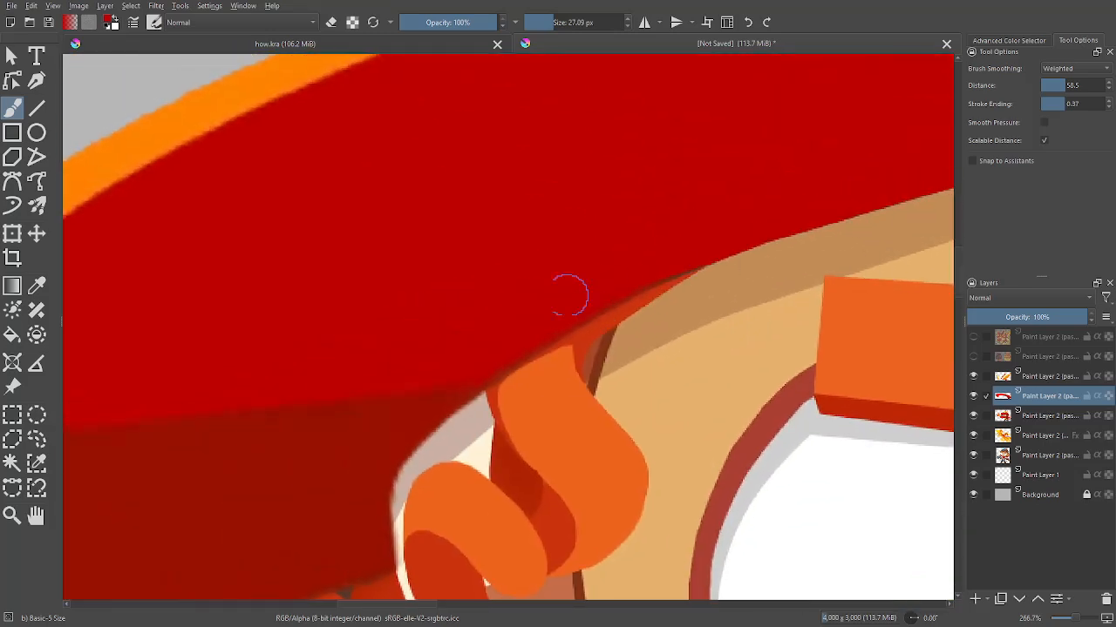
drag(609, 311, 740, 253)
key(ctrl+z)
drag(545, 336, 783, 226)
scroll(734, 337, down, 3)
drag(734, 336, 464, 353)
scroll(746, 319, up, 3)
drag(746, 318, 787, 410)
scroll(787, 410, up, 2)
drag(787, 409, 782, 610)
drag(337, 185, 251, 192)
drag(377, 193, 444, 180)
Examine how the brim sits on the head at full-figure size, flipping the view horizontally for comparison
key(ctrl+minus)
key(ctrl+minus)
key(ctrl+minus)
key(ctrl+minus)
key(ctrl+minus)
key(ctrl+minus)
key(ctrl+minus)
key(m)
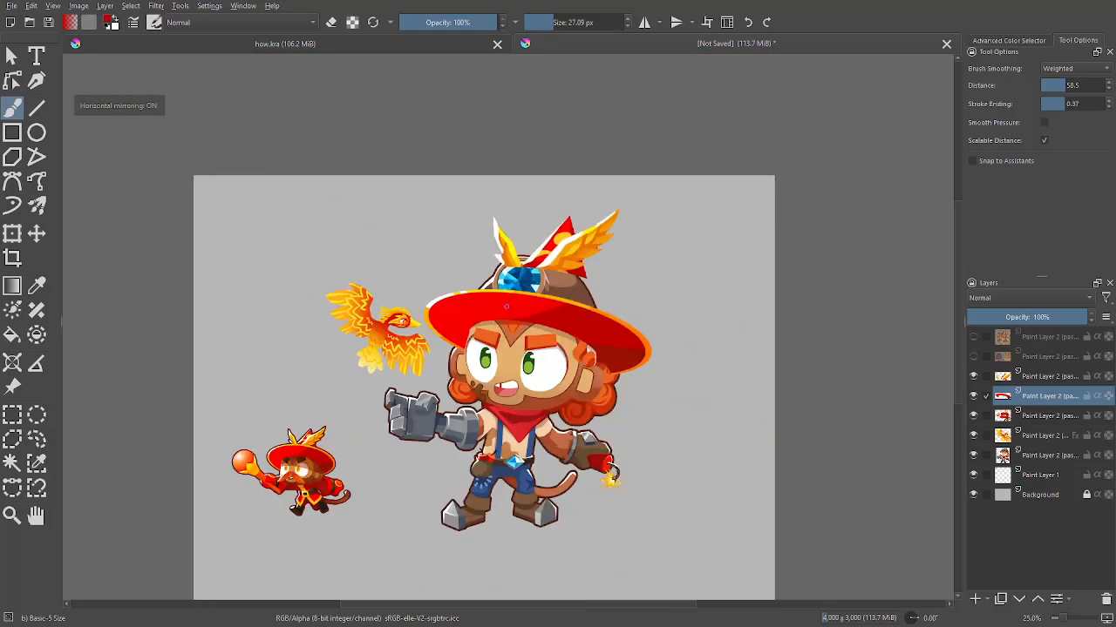
key(m)
key(ctrl+plus)
key(m)
drag(837, 510, 810, 473)
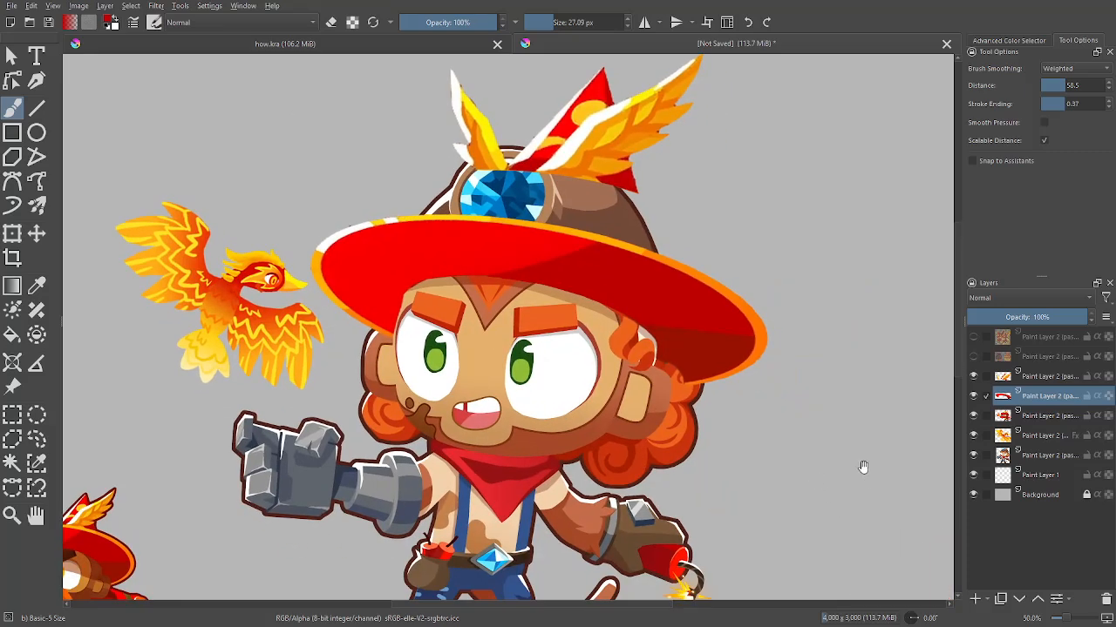
Sample the underside's darkest red, outline the brim's missing inner corner above the ear and trim the outline's end
mouse_move(889, 467)
mouse_down()
mouse_move(820, 503)
mouse_move(742, 505)
mouse_move(838, 391)
mouse_up()
scroll(819, 503, up, 1)
key(ctrl+plus)
key(ctrl+plus)
key(ctrl+plus)
key(ctrl+plus)
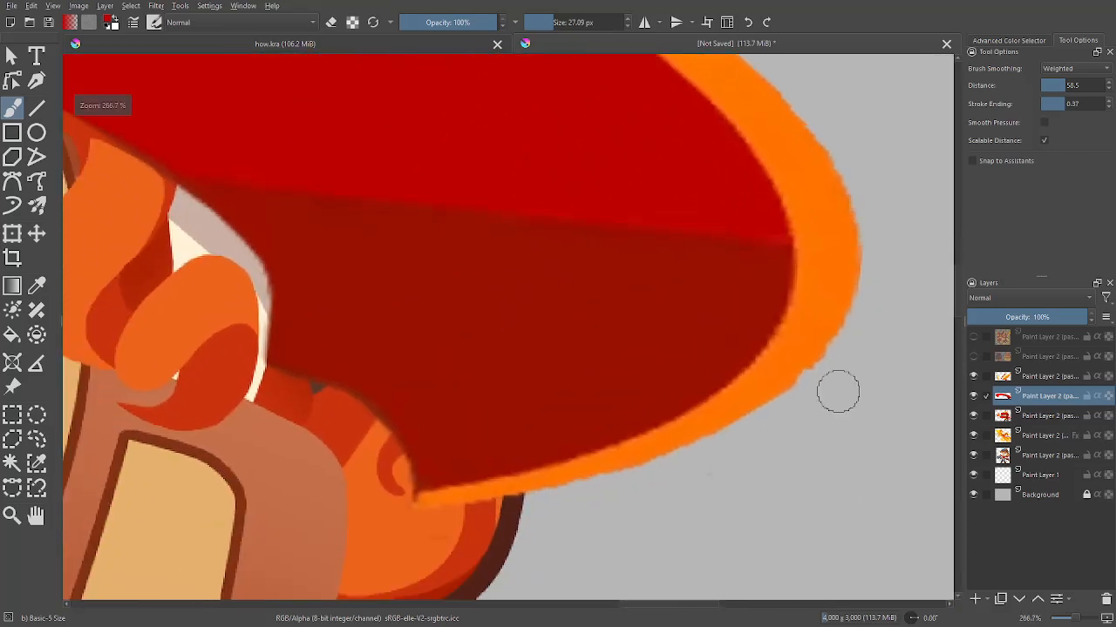
key(p)
click(352, 366)
key(b)
drag(281, 360, 277, 360)
mouse_move(260, 398)
mouse_down()
mouse_move(331, 436)
mouse_move(348, 460)
mouse_up()
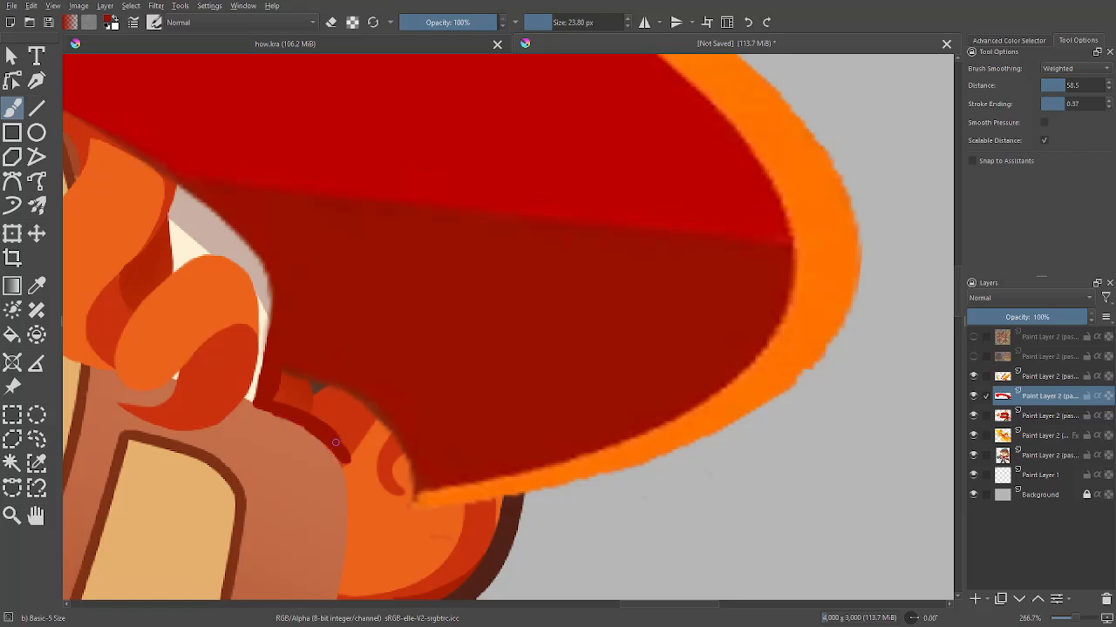
mouse_move(435, 483)
mouse_down()
mouse_move(391, 444)
mouse_move(305, 455)
mouse_up()
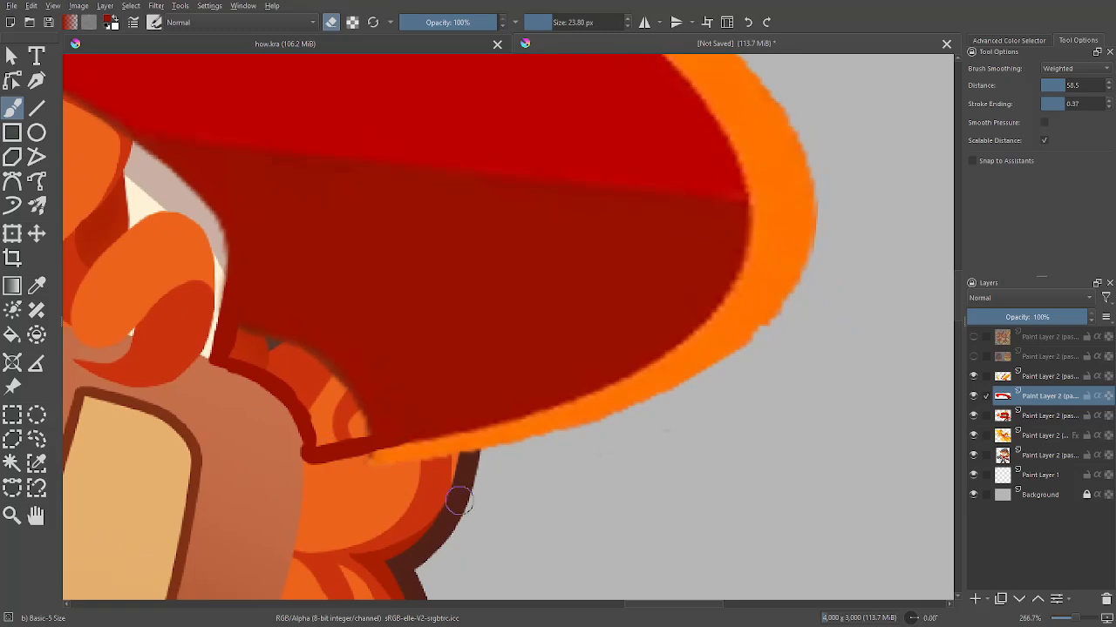
drag(369, 434, 308, 458)
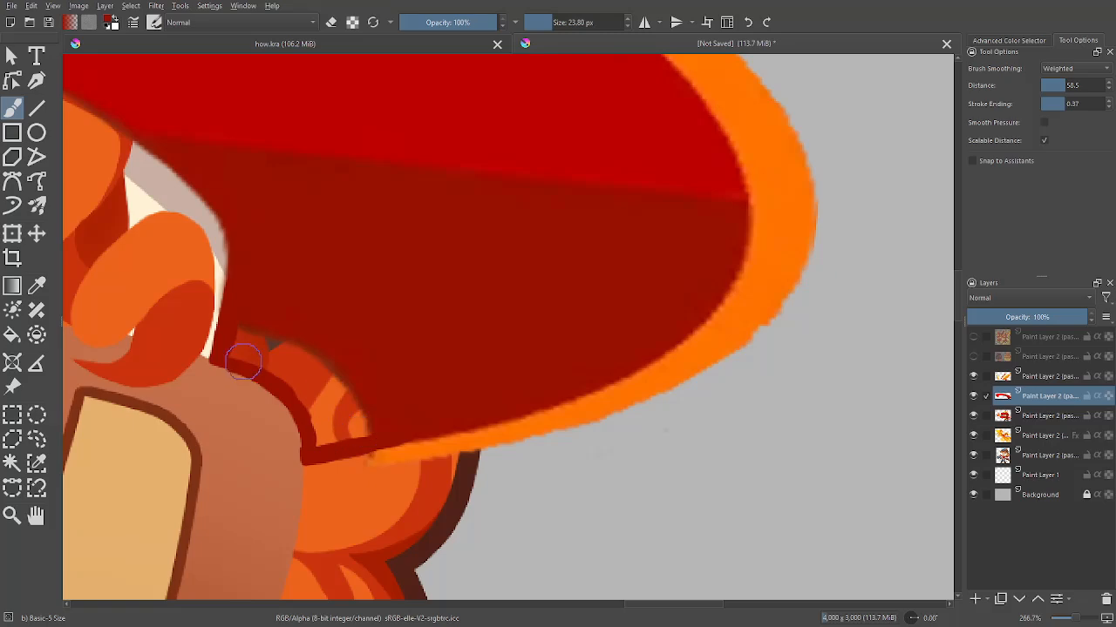
Cover the old blurred inner edge with dark red and fill the enclosed gap above the ear
drag(244, 362, 296, 353)
mouse_move(240, 331)
mouse_down()
mouse_move(337, 367)
mouse_move(369, 438)
mouse_up()
key(f)
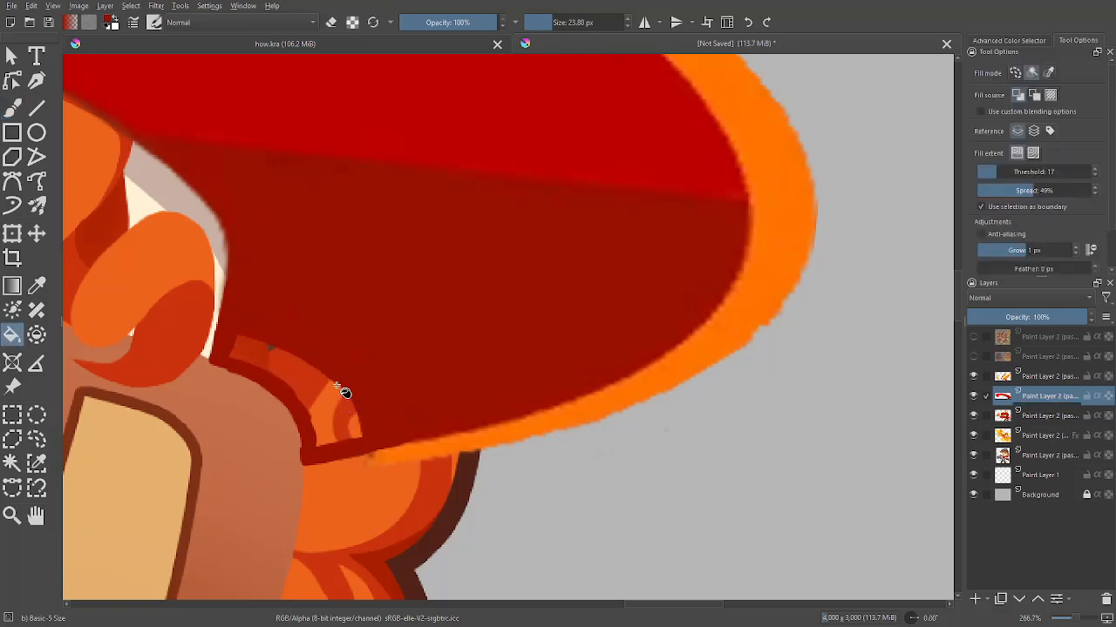
click(345, 392)
key(b)
Erase the red brim overlapping the forehead's side edge beside the front eyebrow, undoing strokes that cut too deep
scroll(244, 341, down, 5)
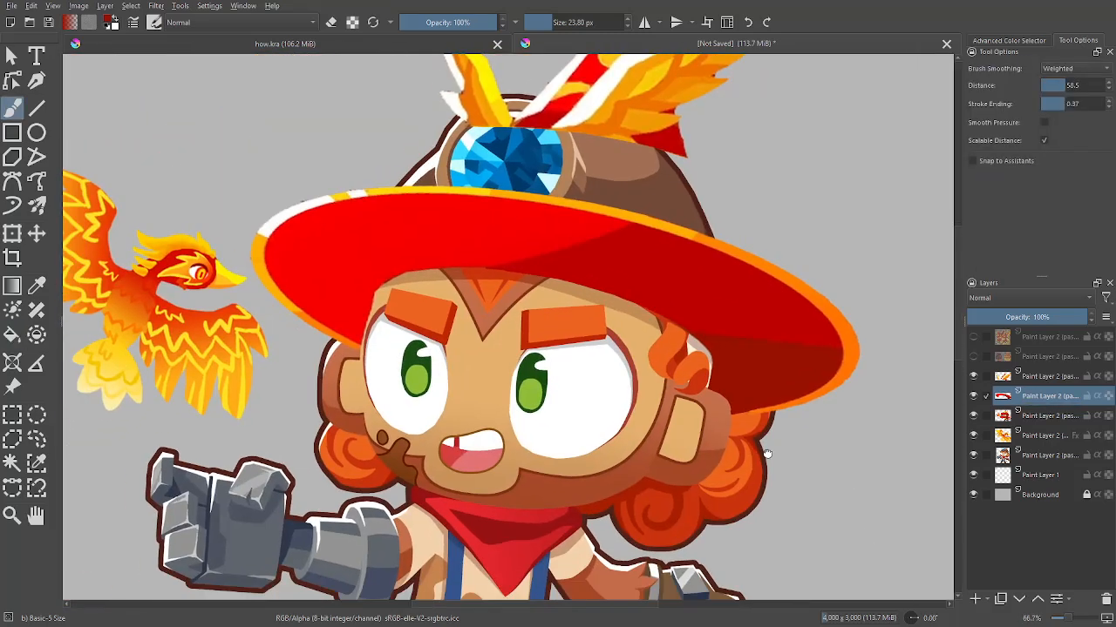
scroll(715, 482, up, 4)
key(p)
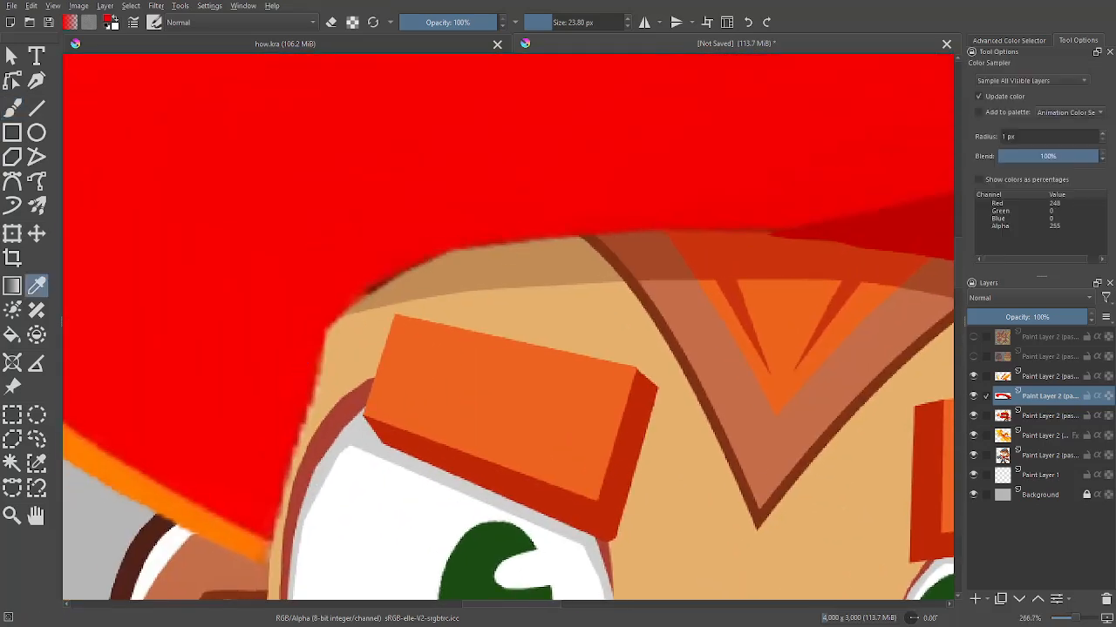
key(b)
key(e)
mouse_move(361, 374)
mouse_down()
mouse_move(300, 536)
mouse_move(315, 399)
mouse_move(262, 551)
mouse_up()
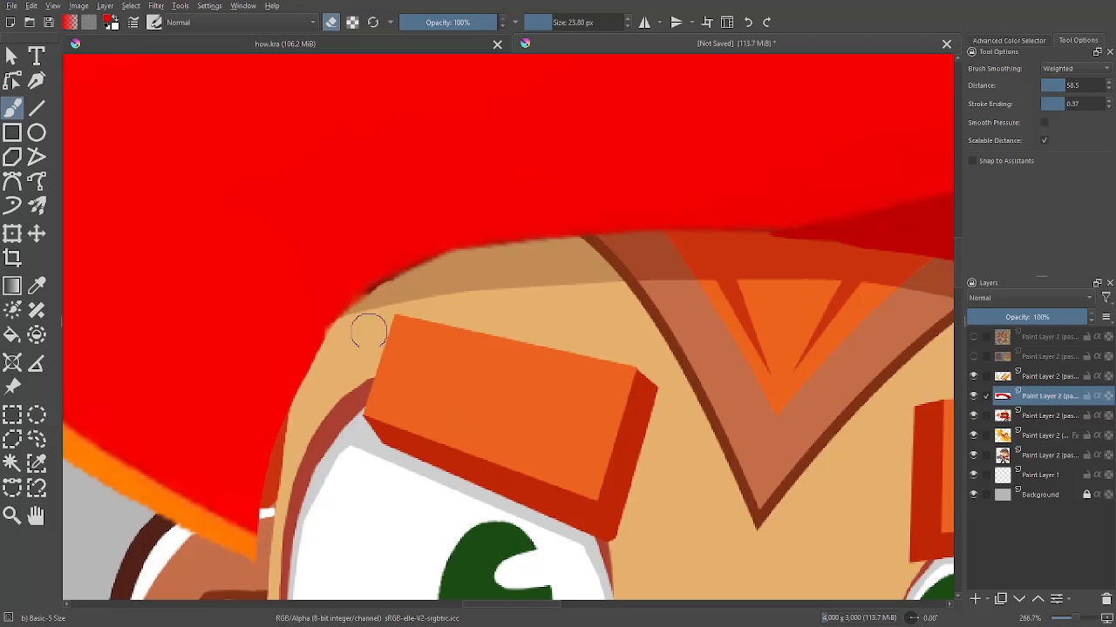
key(ctrl+z)
drag(314, 405, 279, 521)
drag(348, 310, 296, 427)
key(ctrl+z)
key(ctrl+z)
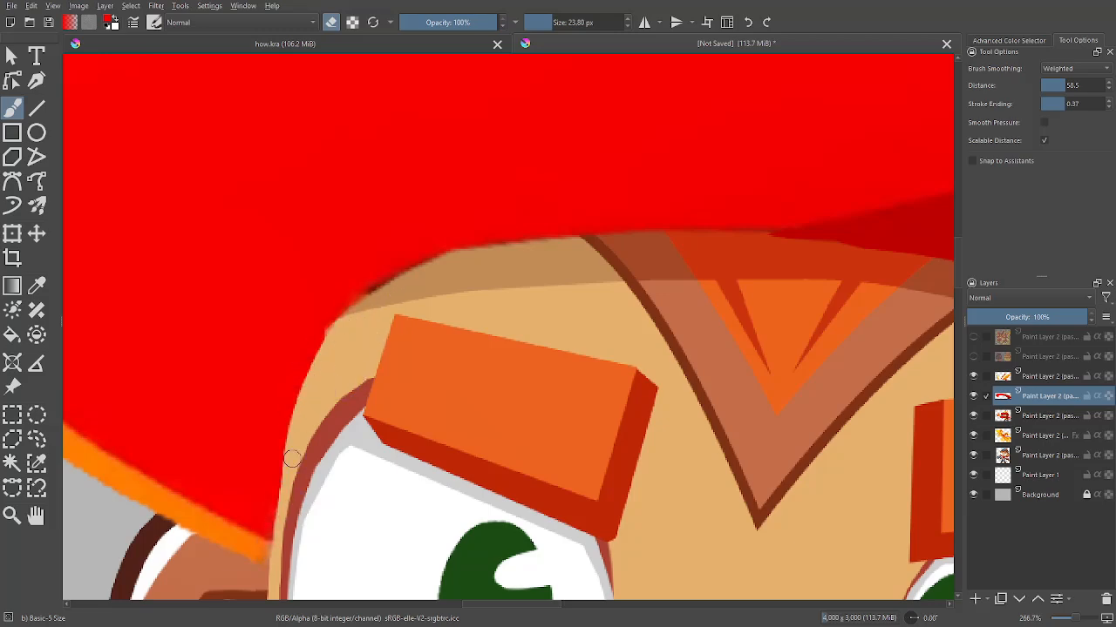
key(e)
Start transforming the crown-and-wings layer and place it beneath the brim's layer
scroll(768, 526, down, 8)
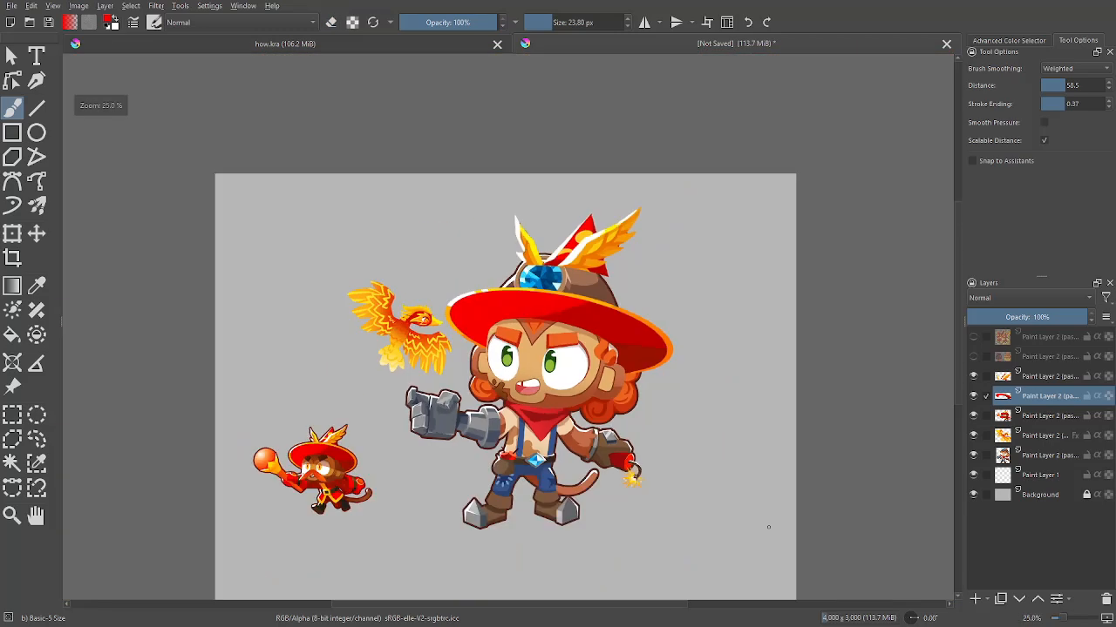
key(m)
key(m)
key(plus)
key(plus)
key(minus)
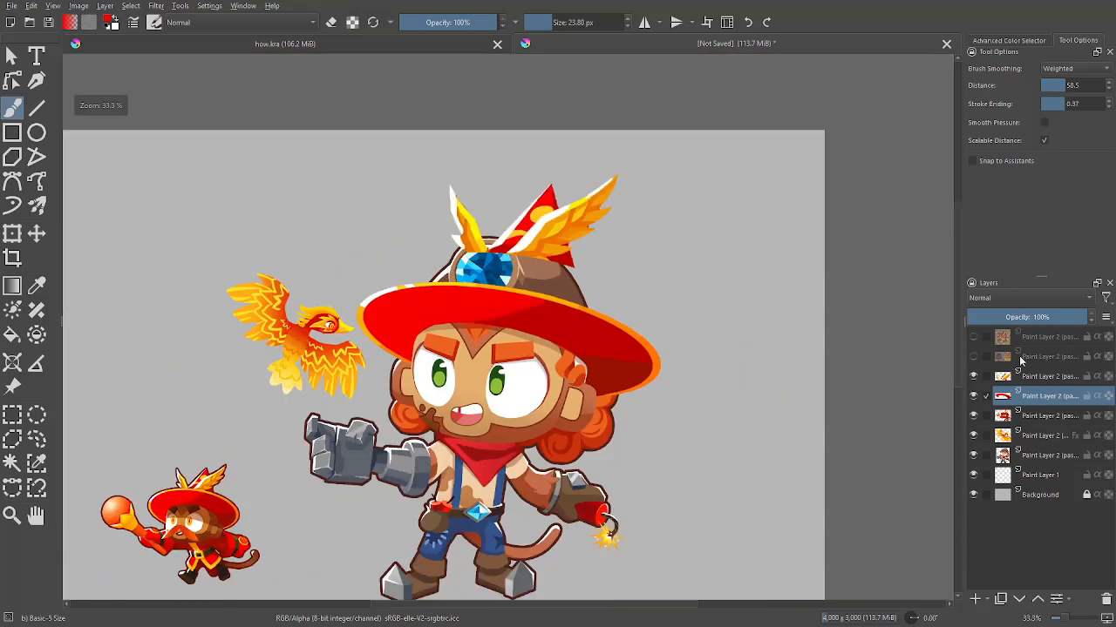
click(1029, 375)
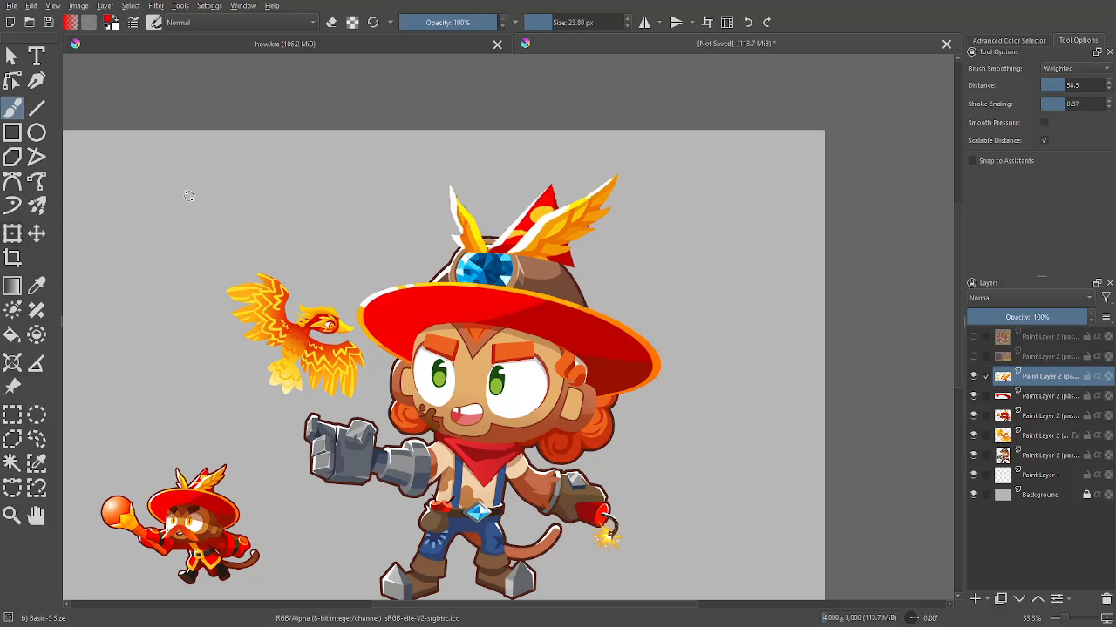
key(ctrl+t)
drag(1041, 380, 1053, 399)
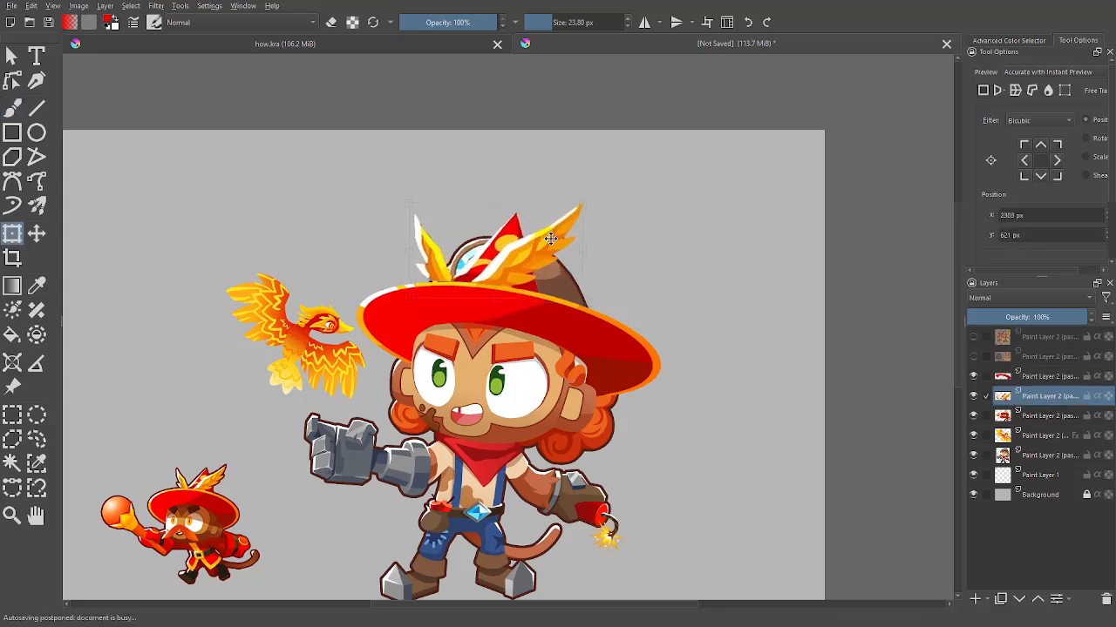
Tilt and enlarge the crown and wings with Transform, fit them behind the brim and apply the transformation
drag(551, 237, 555, 241)
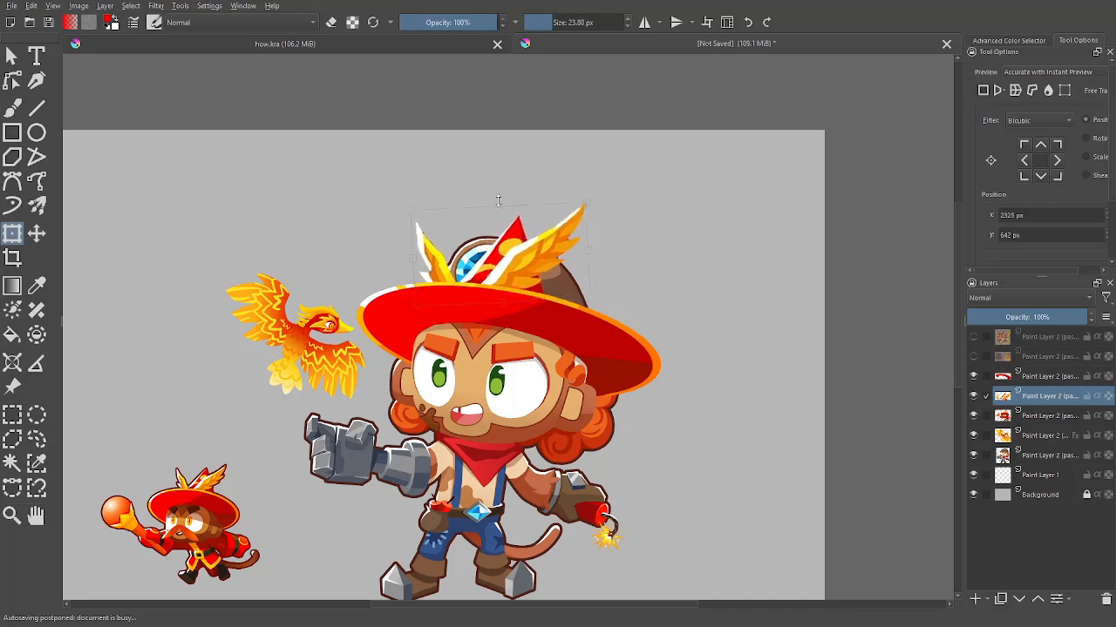
drag(498, 201, 501, 180)
mouse_move(540, 223)
mouse_down()
mouse_move(539, 208)
mouse_move(540, 223)
mouse_up()
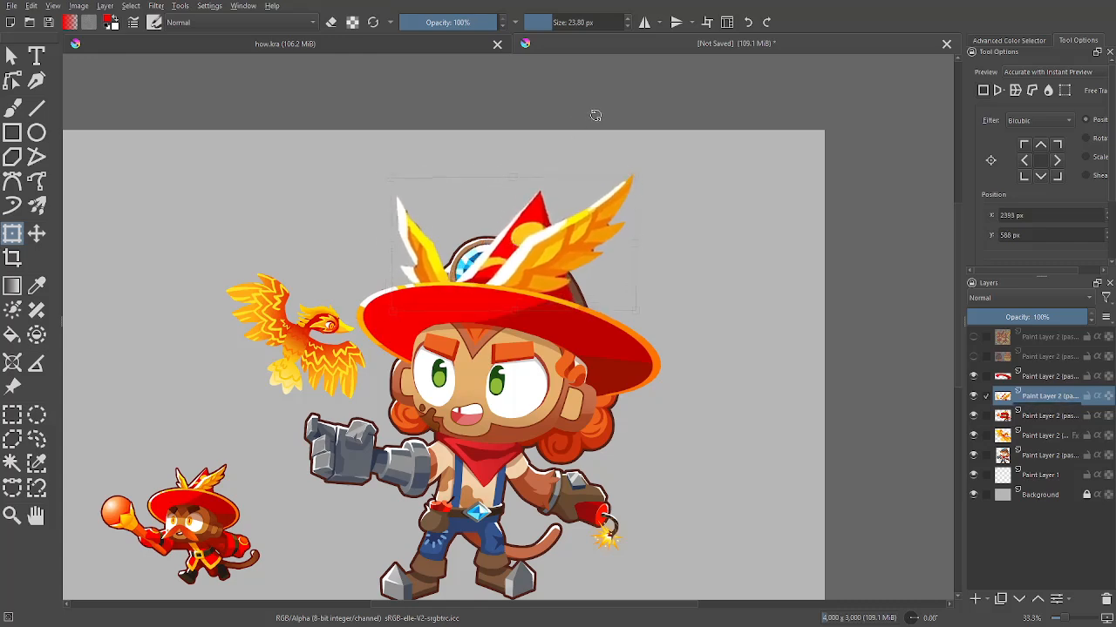
key(b)
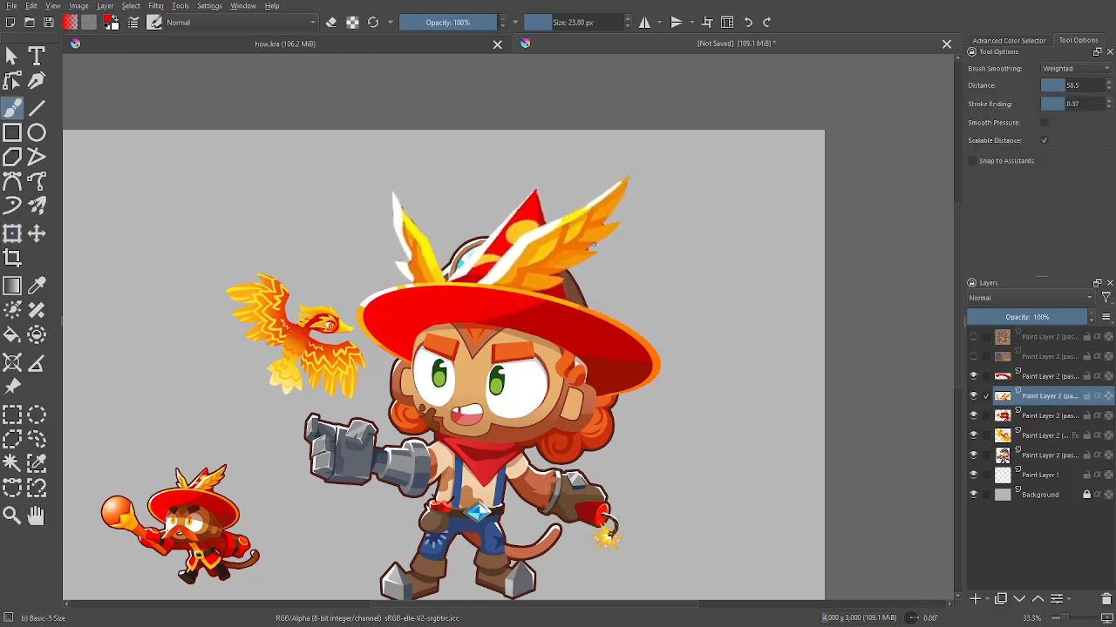
Shift the crown and wings slightly towards the back of the hat with the Move tool, checking in a flipped view
key(m)
key(minus)
key(t)
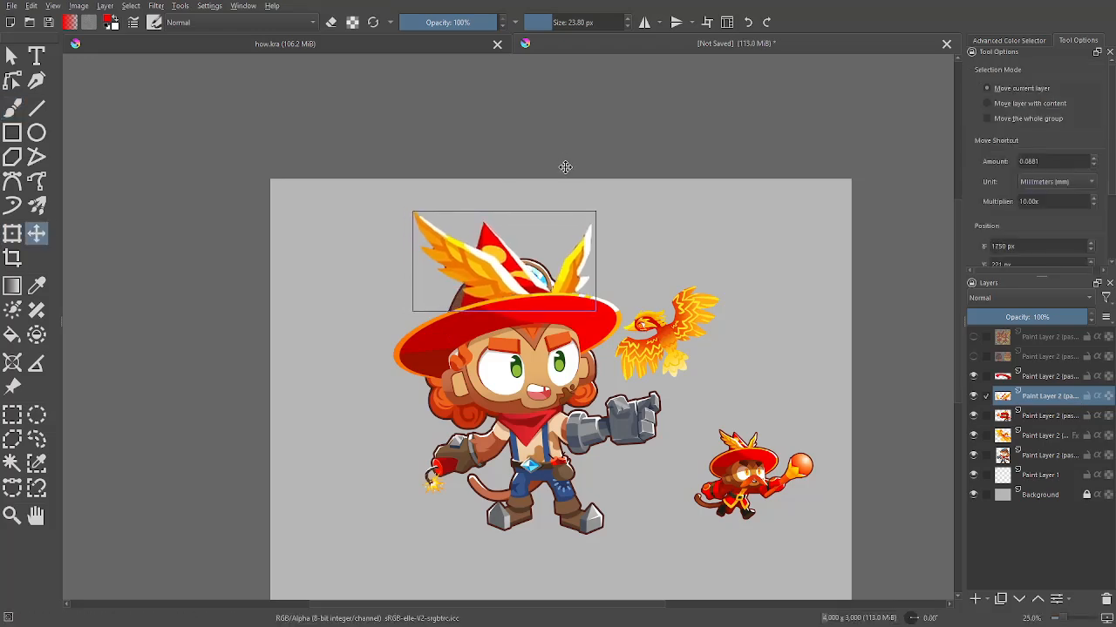
key(plus)
key(plus)
key(b)
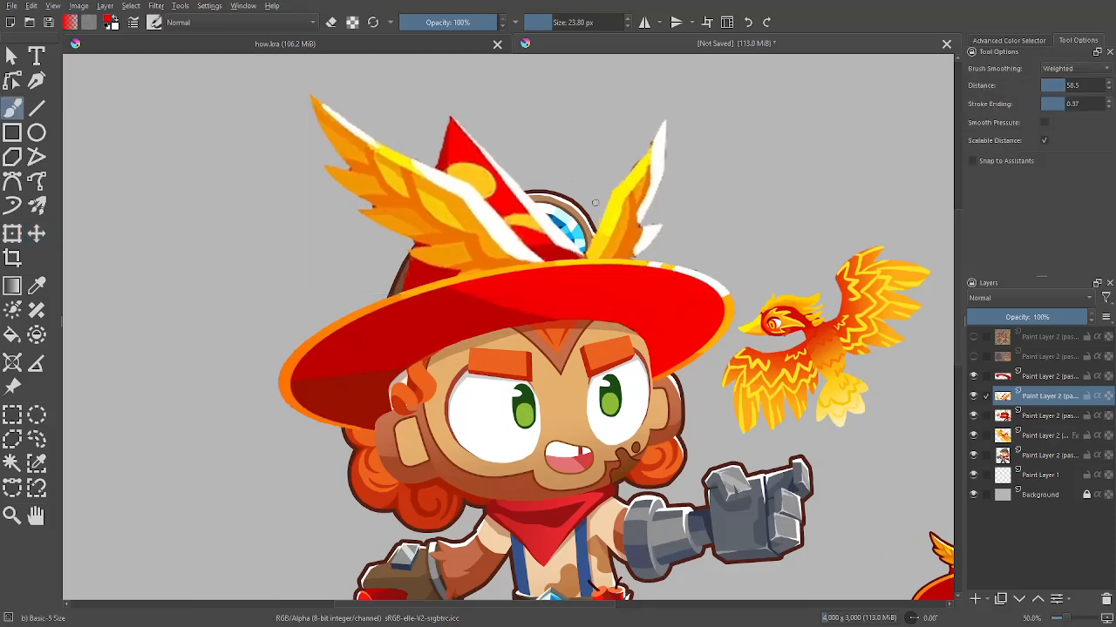
key(m)
key(minus)
key(minus)
key(plus)
Lasso the old helmet on the character's layer, delete it, deselect and check the hat in a flipped view
click(1035, 455)
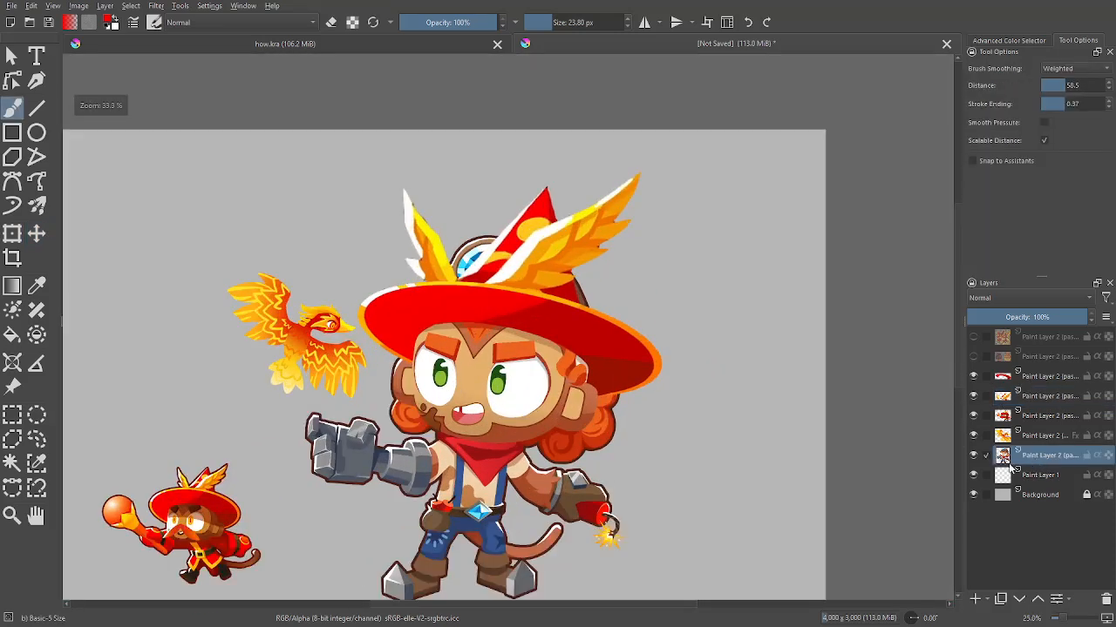
key(l)
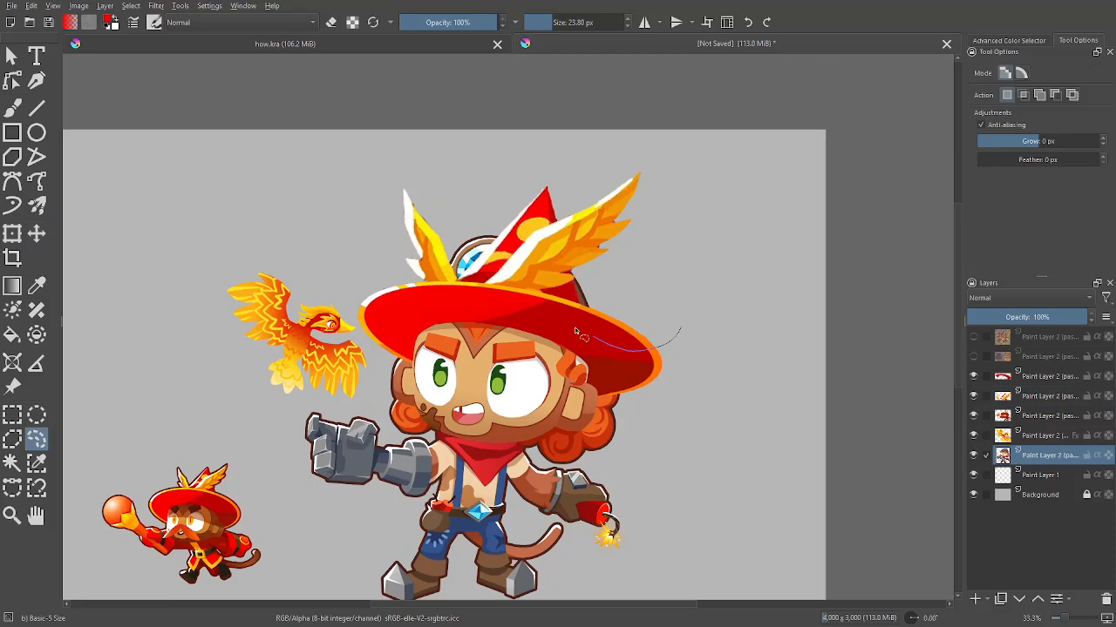
mouse_move(574, 327)
mouse_down()
mouse_move(405, 292)
mouse_move(636, 222)
mouse_move(678, 329)
mouse_up()
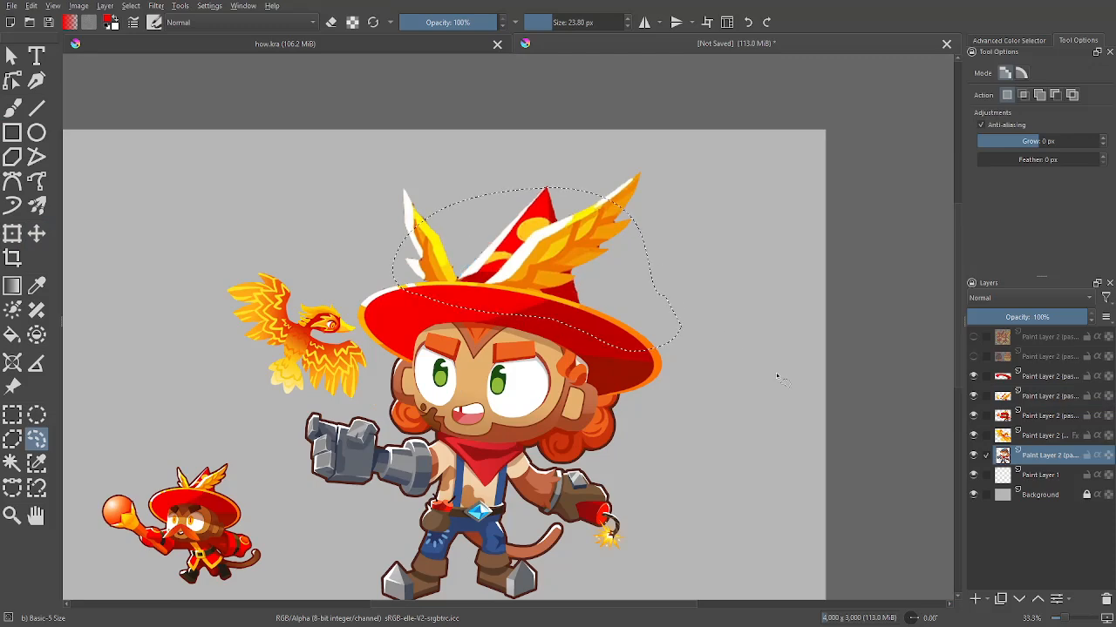
key(Delete)
key(ctrl+shift+a)
key(minus)
key(minus)
key(m)
key(m)
key(plus)
key(plus)
key(b)
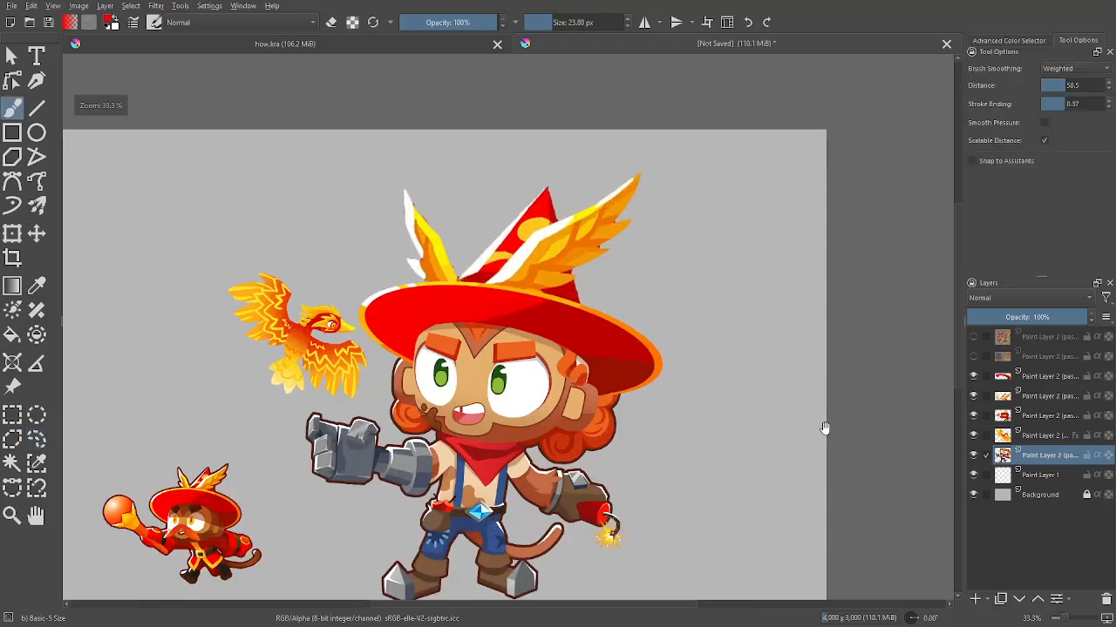
Make the crown-and-wings layer active and toggle its visibility off and on to verify its contents
drag(824, 428, 844, 477)
key(plus)
key(plus)
click(1039, 436)
click(1040, 404)
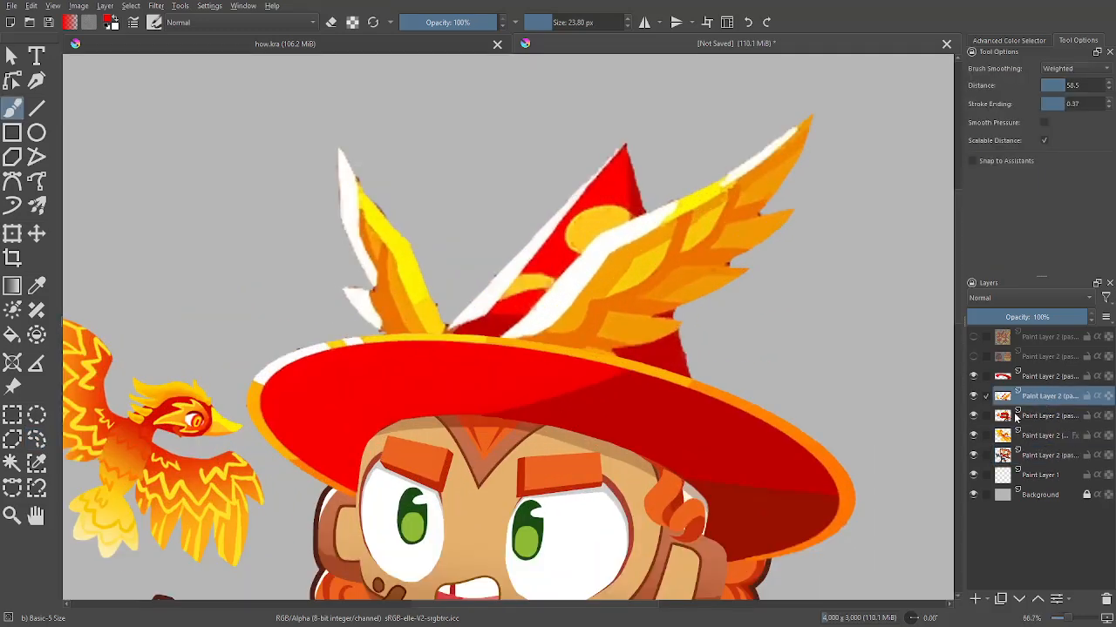
click(973, 398)
click(973, 397)
Erase the leftover dark specks around the wings' feathers and the crown's edges
drag(799, 418, 623, 459)
scroll(592, 302, up, 2)
key(e)
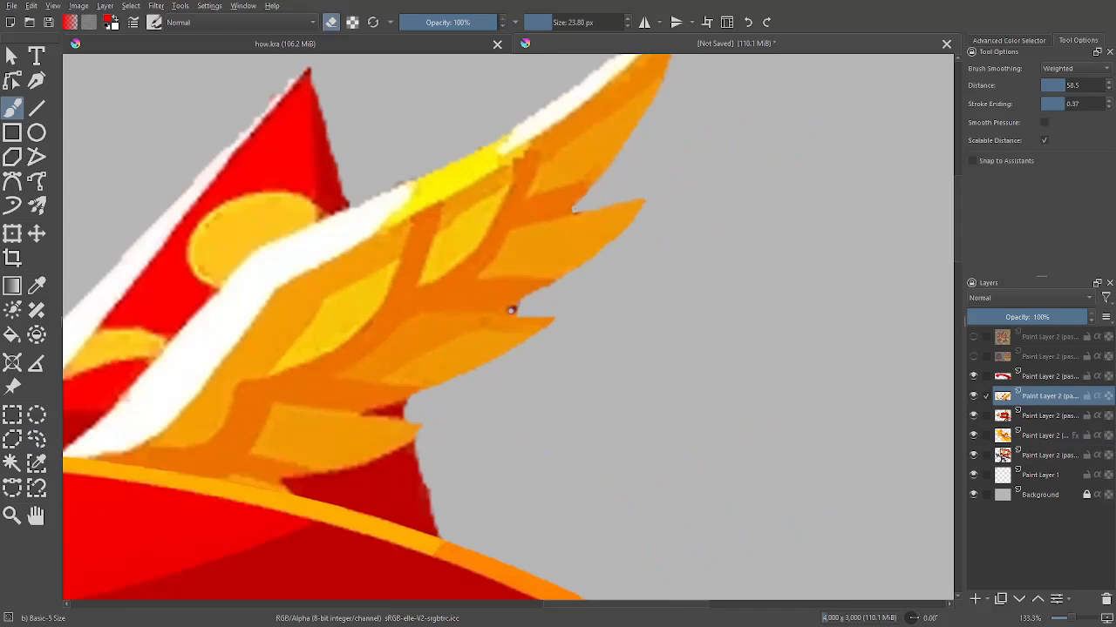
drag(635, 318, 906, 288)
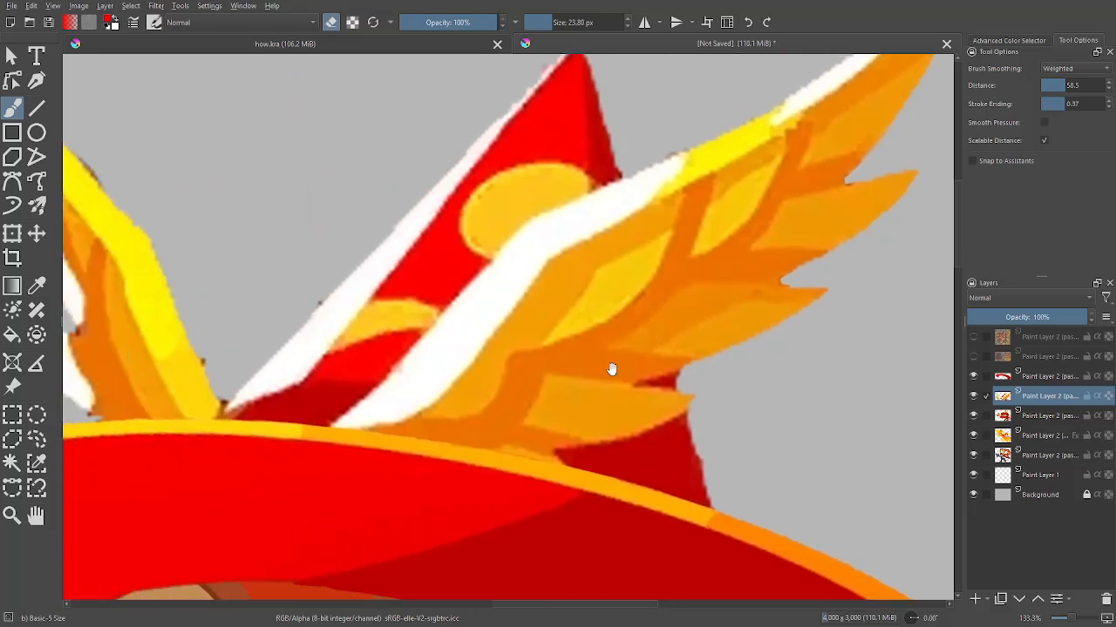
drag(613, 371, 889, 382)
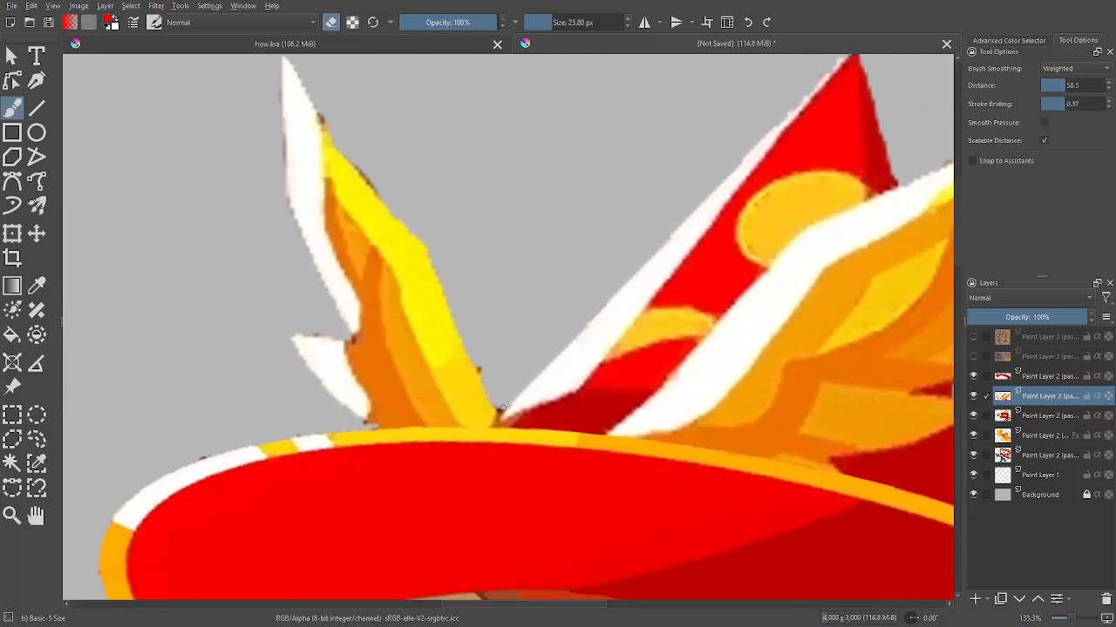
drag(479, 367, 533, 387)
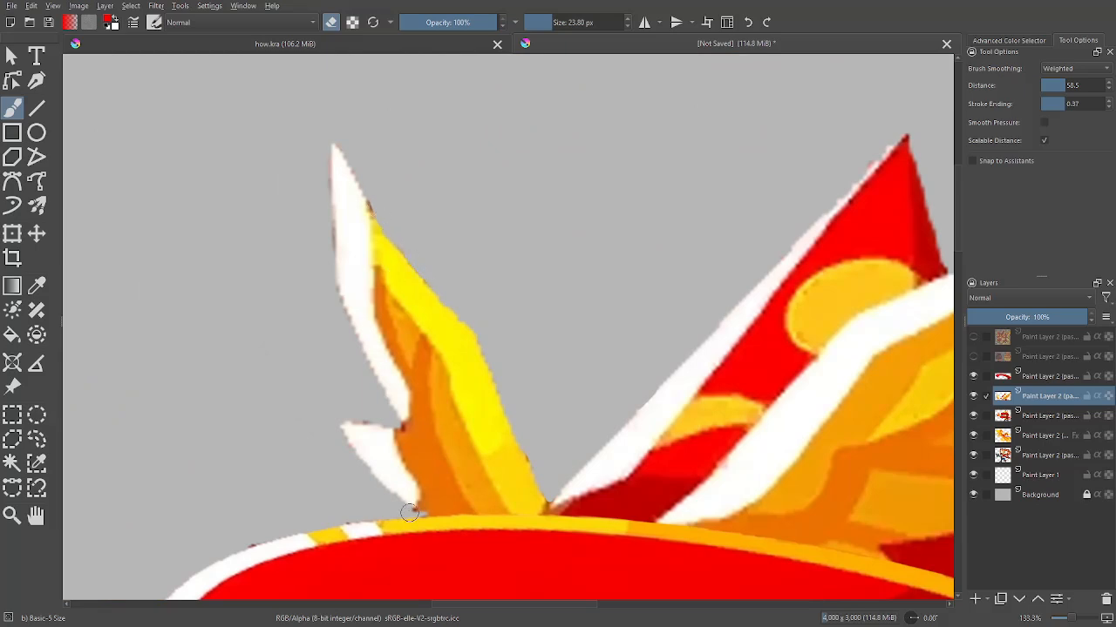
key(minus)
key(minus)
key(minus)
key(minus)
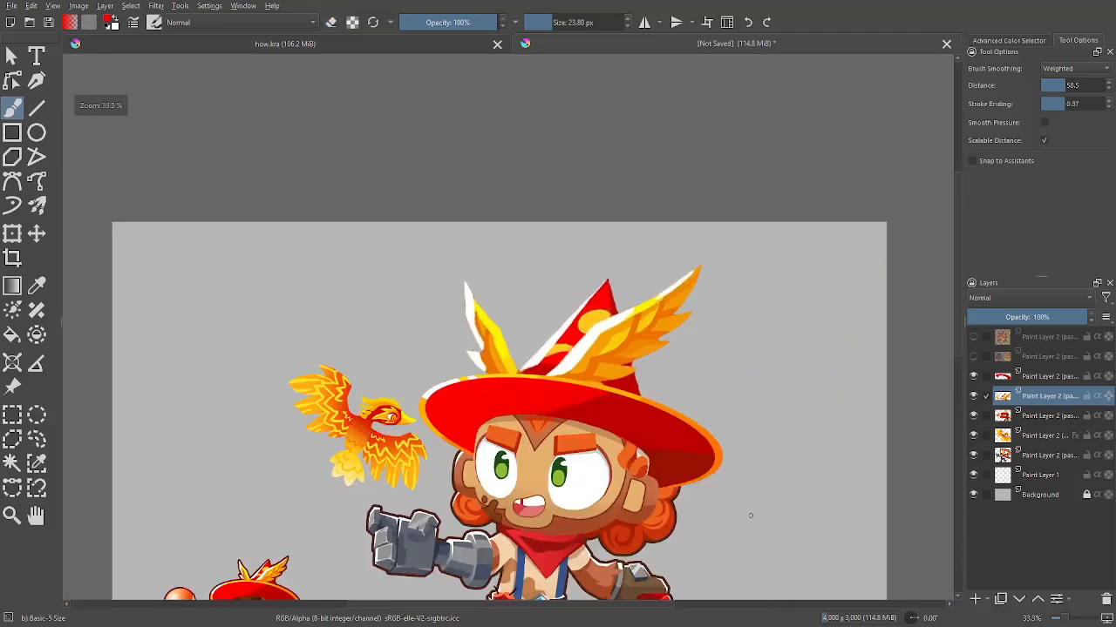
drag(856, 541, 807, 494)
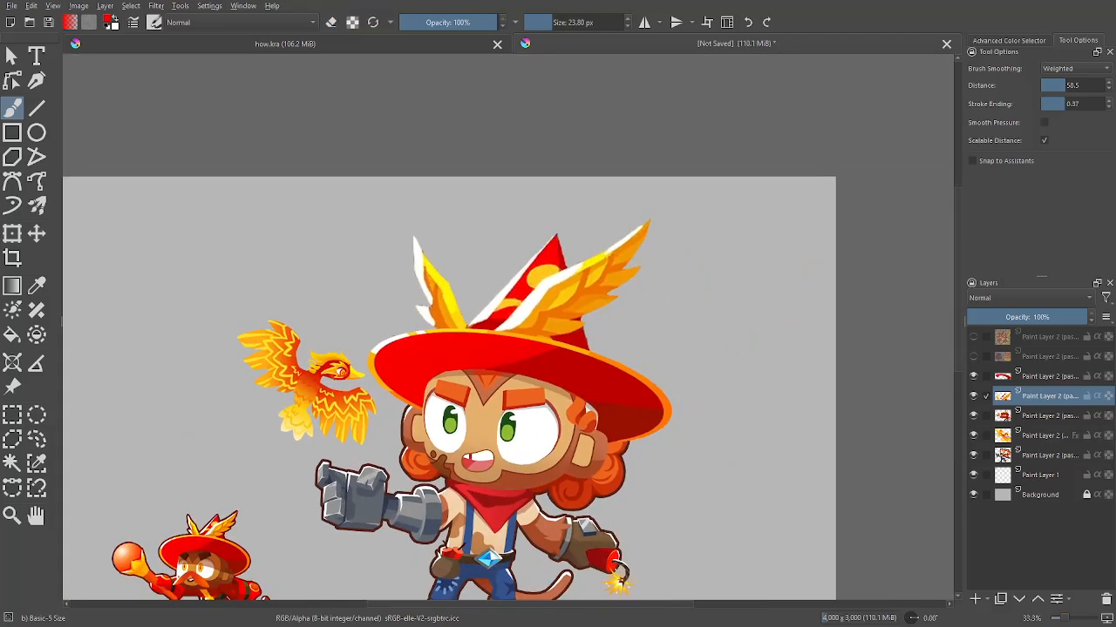
Examine the hat and the whole character at several zoom levels in mirrored and normal views
scroll(904, 508, down, 2)
scroll(904, 508, up, 1)
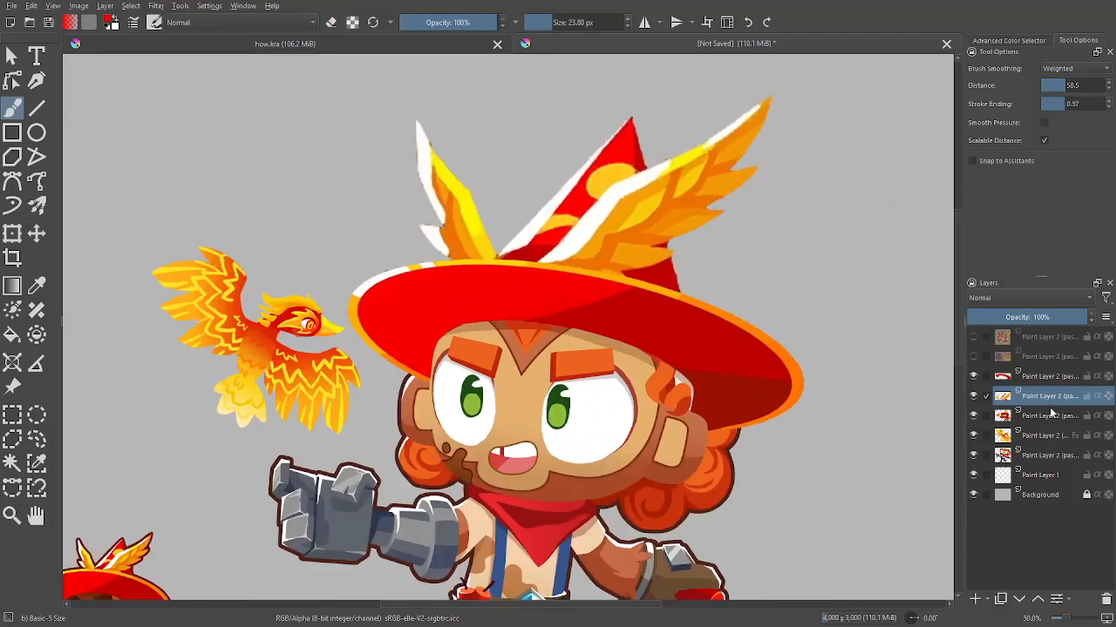
scroll(819, 433, down, 1)
drag(860, 493, 830, 484)
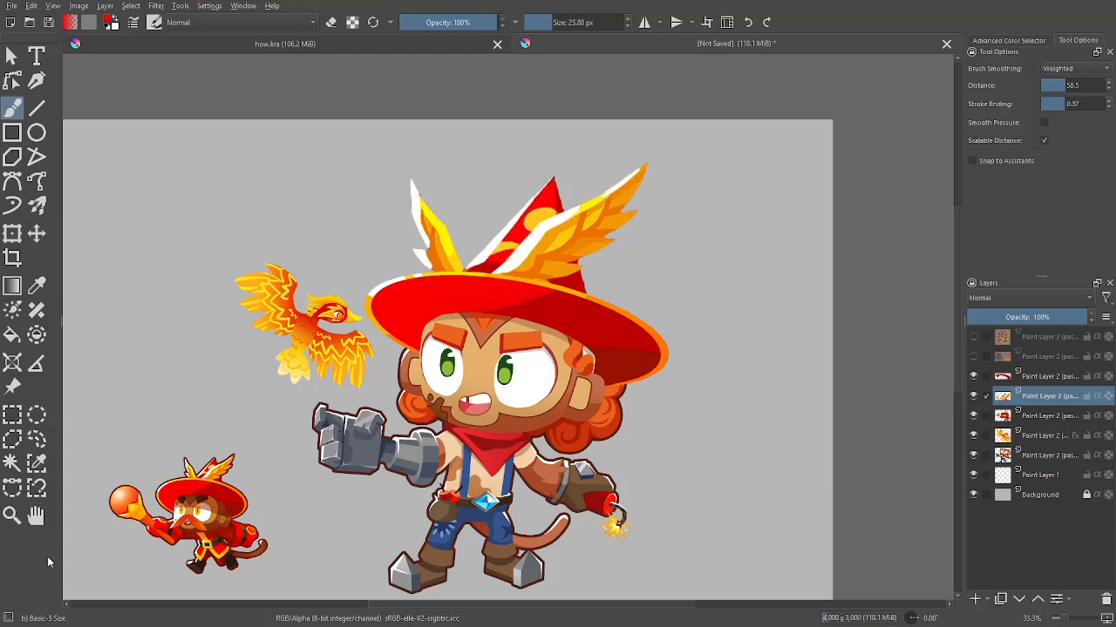
key(m)
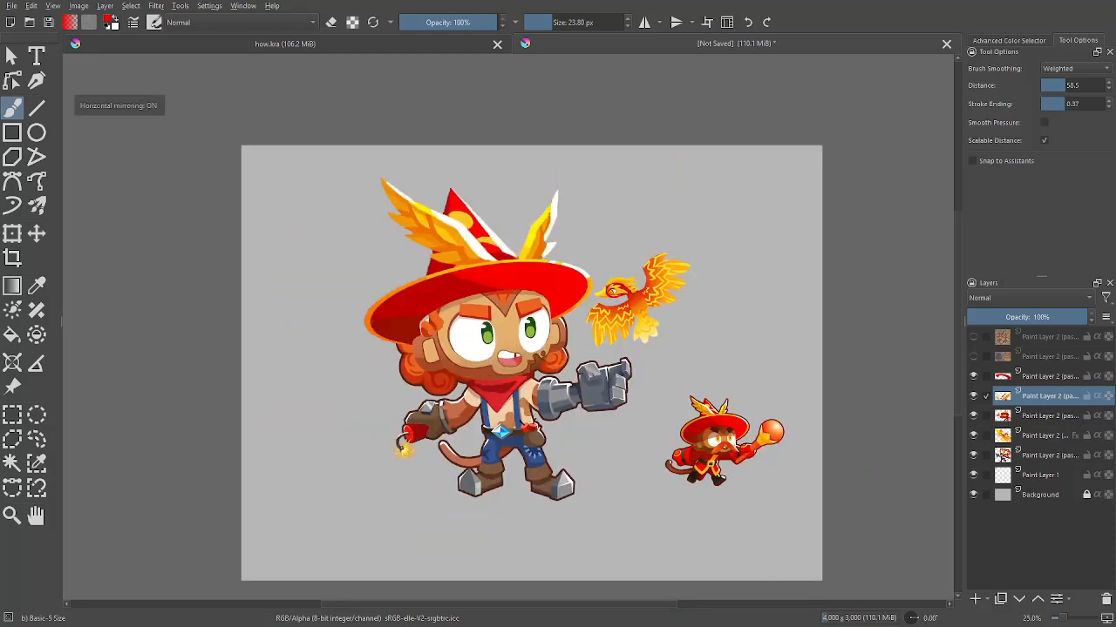
key(m)
key(minus)
key(m)
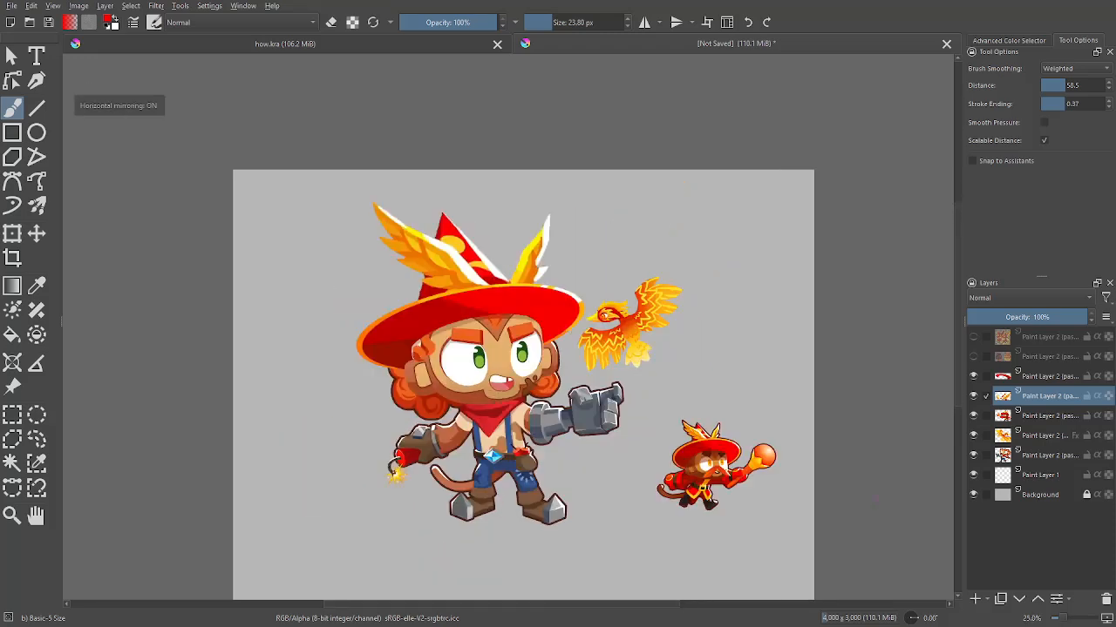
key(m)
key(plus)
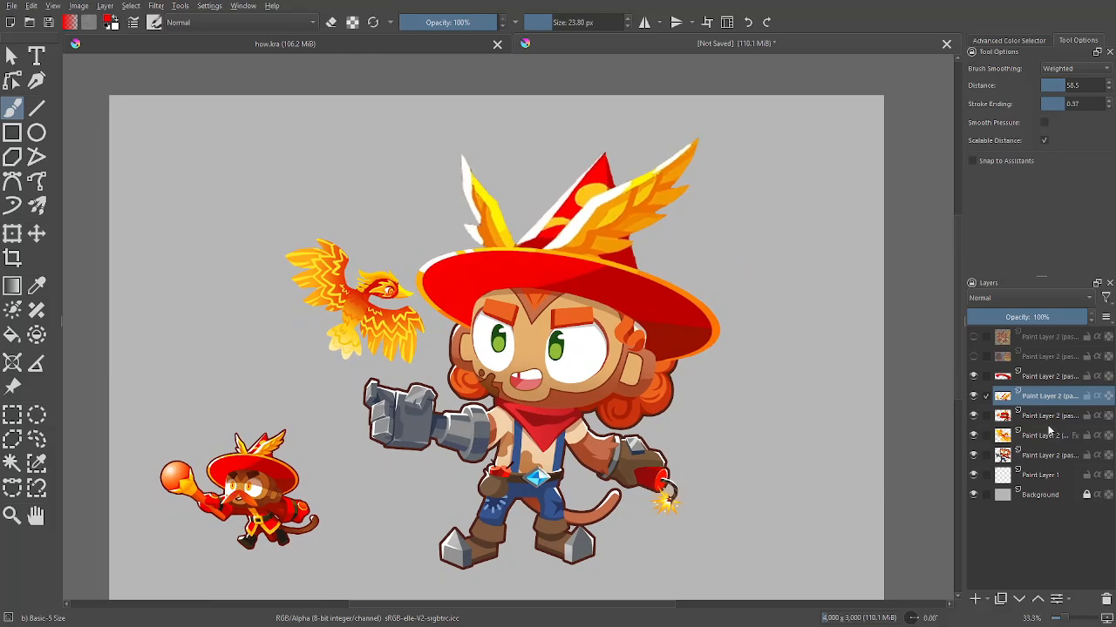
click(1050, 456)
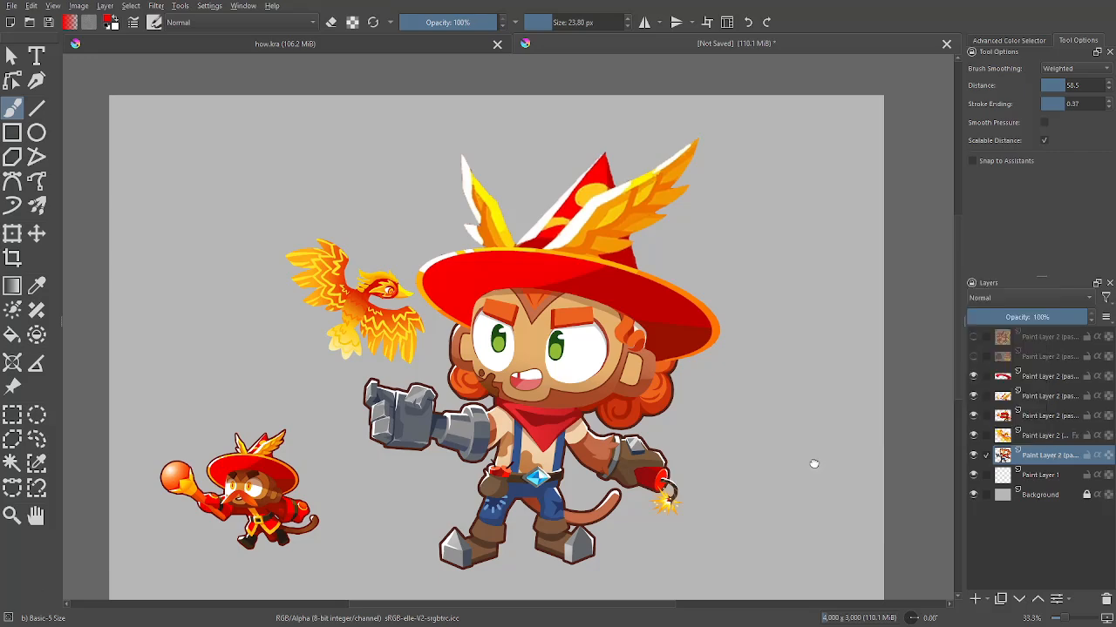
drag(813, 464, 828, 437)
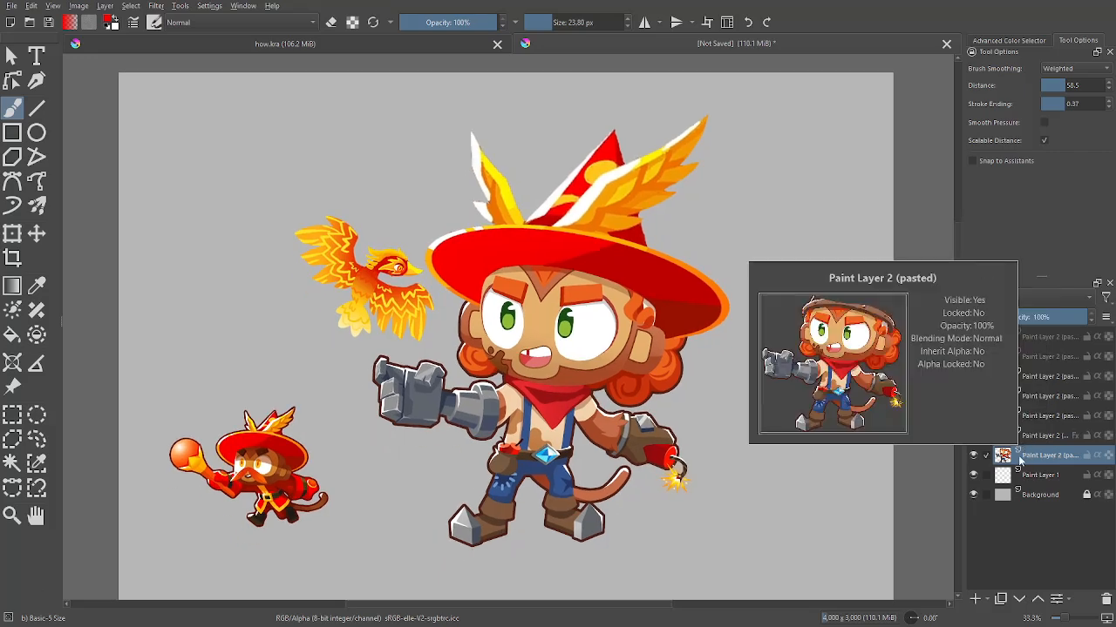
drag(774, 537, 785, 493)
Make the topmost hidden phoenix-hooded monkey artwork layer active and visible, focusing on its face
click(1041, 338)
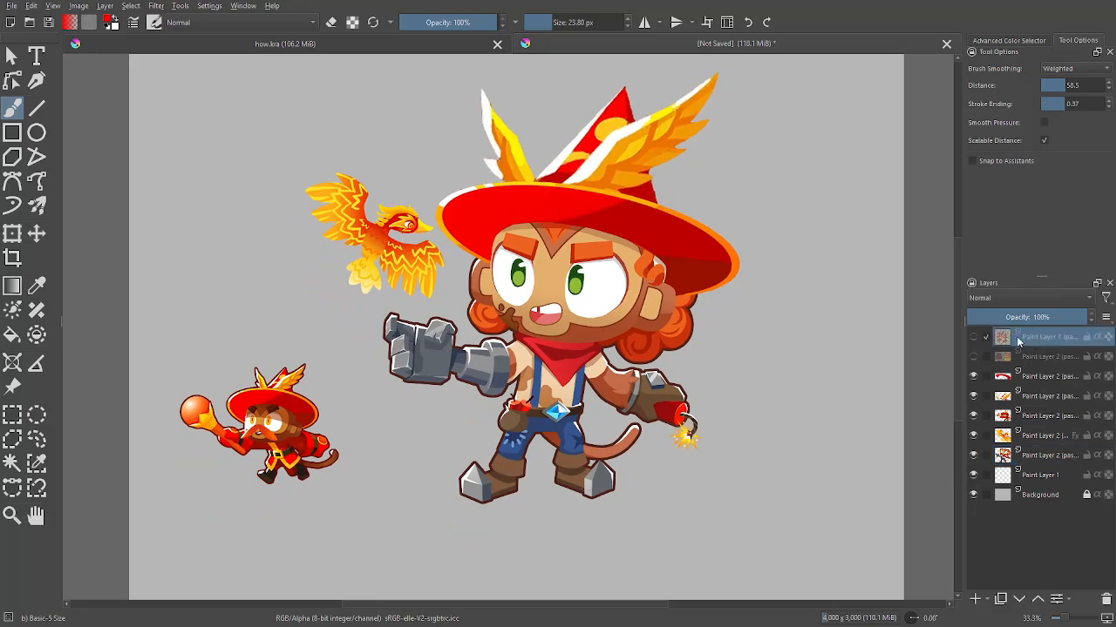
click(973, 336)
key(ctrl+plus)
key(ctrl+plus)
scroll(481, 463, up, 5)
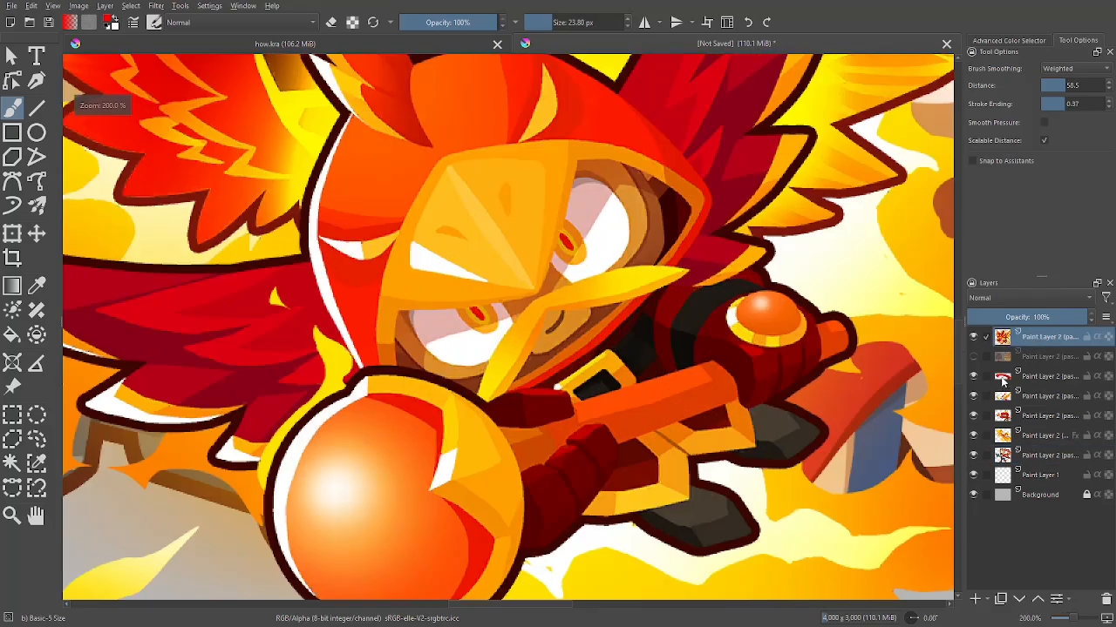
Outline the artwork's yellow moustache with the Polygonal Selection tool, copy it to a new layer and hide the artwork layer
click(13, 440)
drag(566, 385, 497, 456)
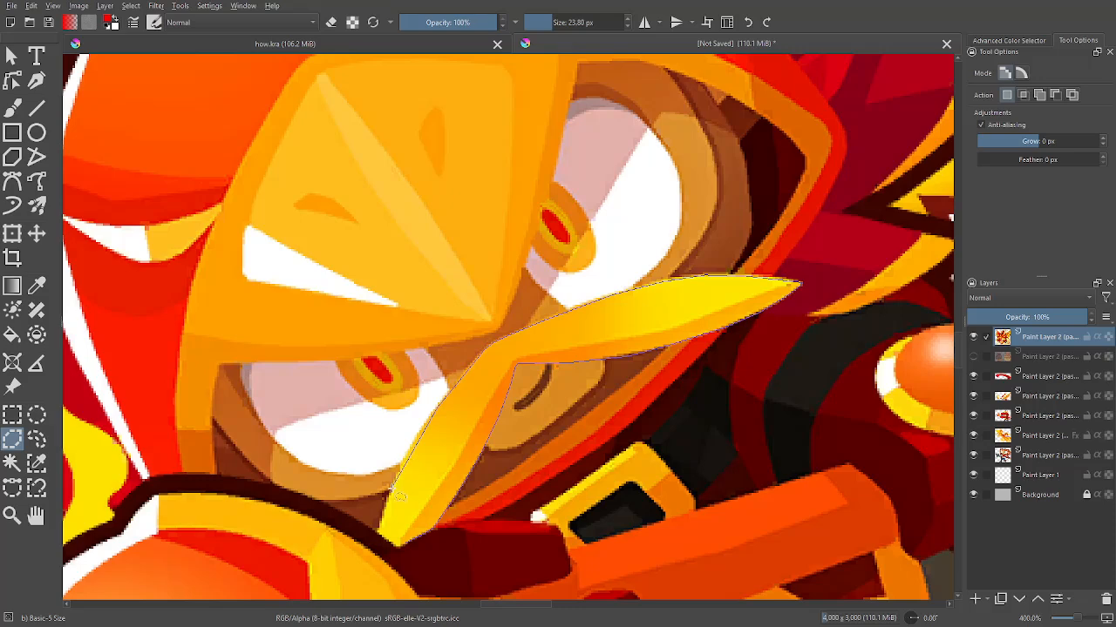
double_click(400, 551)
key(ctrl+alt+j)
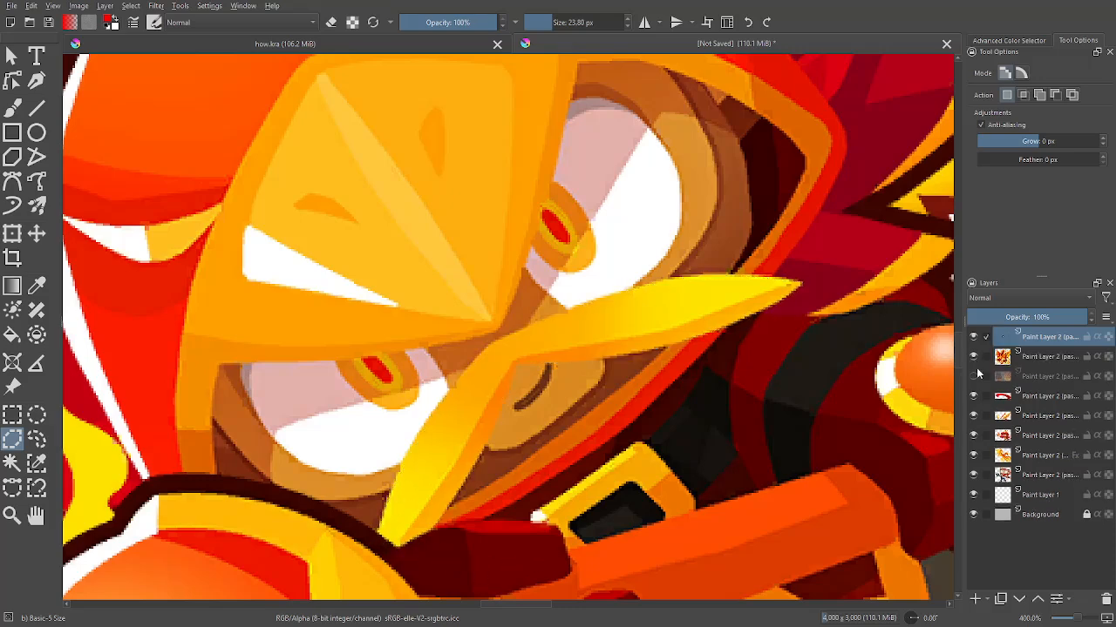
click(973, 356)
Transform the copied moustache, rotating it level and placing it on the character's face just above the mouth
key(minus)
key(minus)
key(minus)
key(minus)
key(minus)
key(minus)
key(ctrl+t)
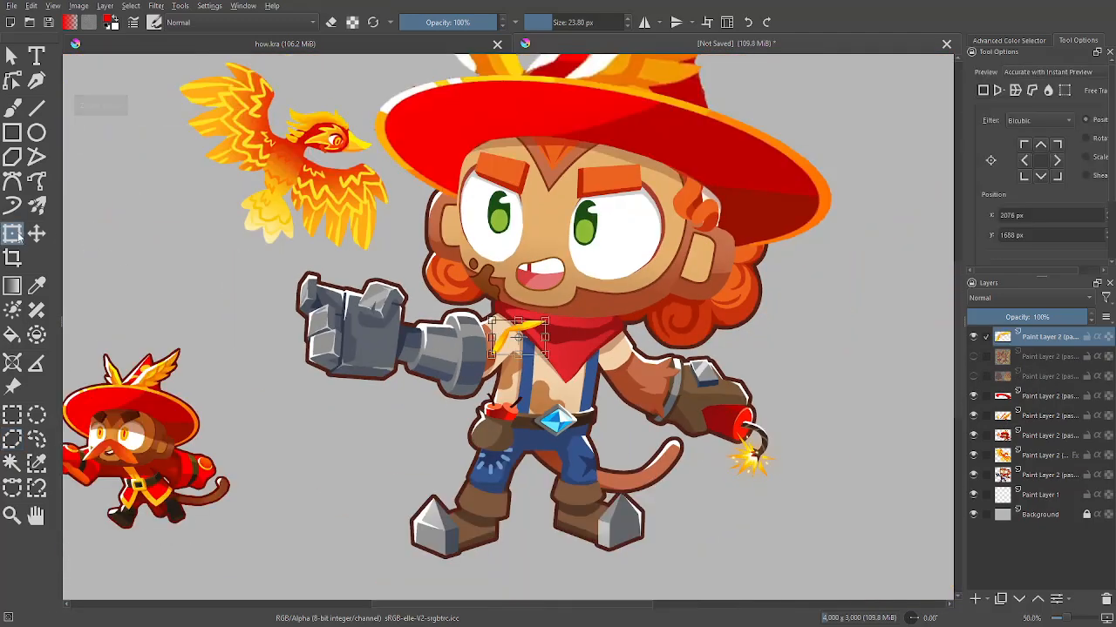
drag(549, 329, 548, 242)
drag(559, 319, 587, 285)
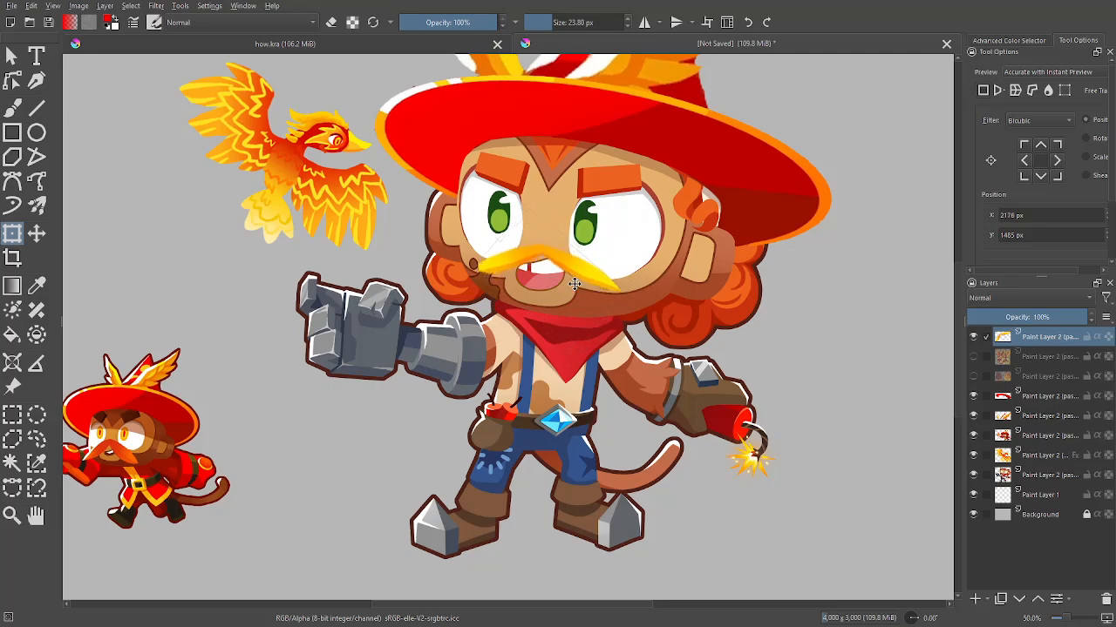
key(b)
Nudge the moustache slightly lower over the mouth with the Move tool, checking in a flipped view
key(m)
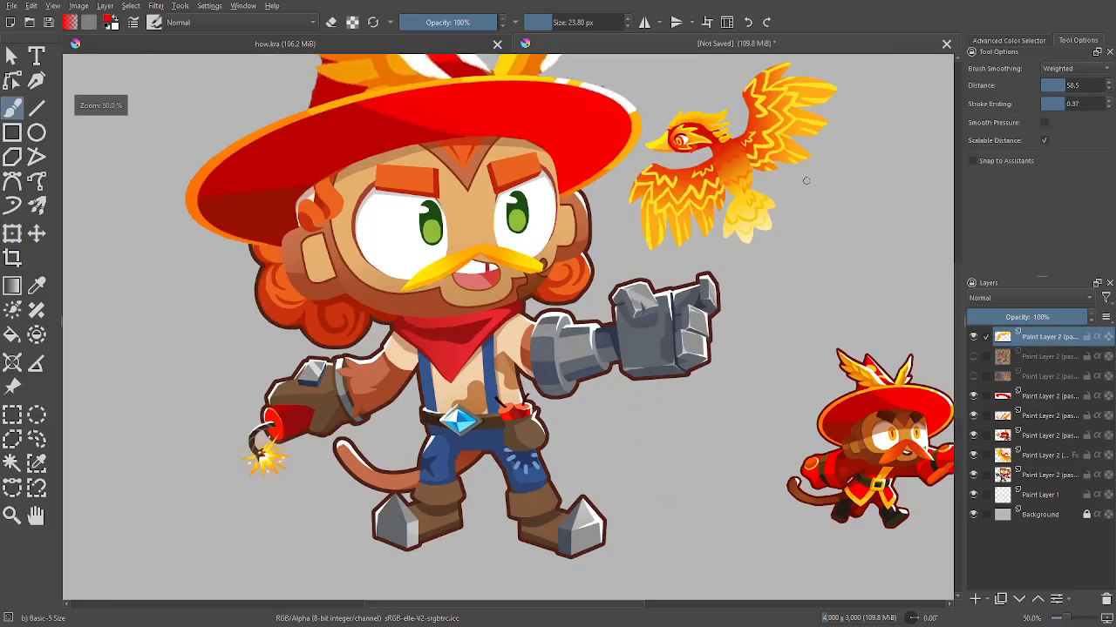
key(t)
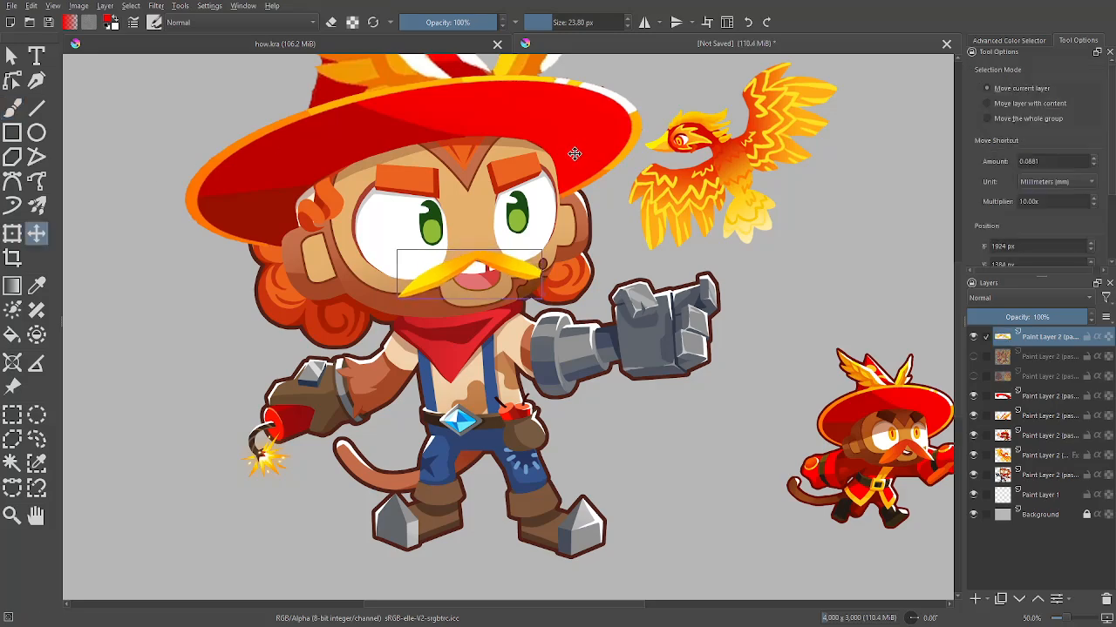
key(b)
key(m)
Sample the moustache's bright yellow and paint over its tip beside the cheek mole to reshape it
scroll(502, 284, up, 6)
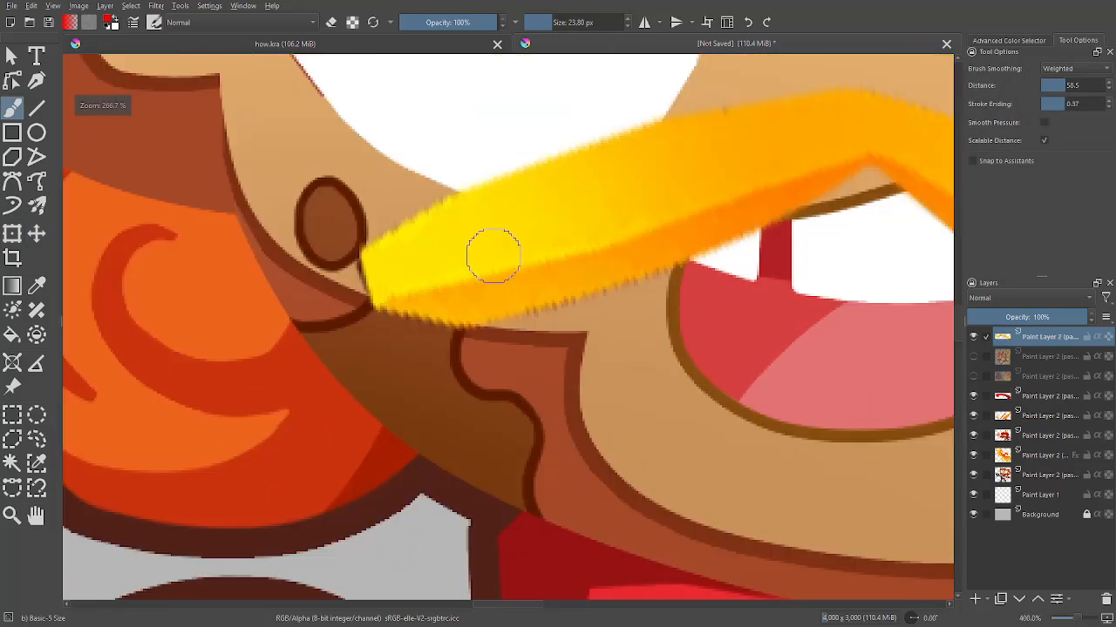
key(p)
click(392, 265)
key(b)
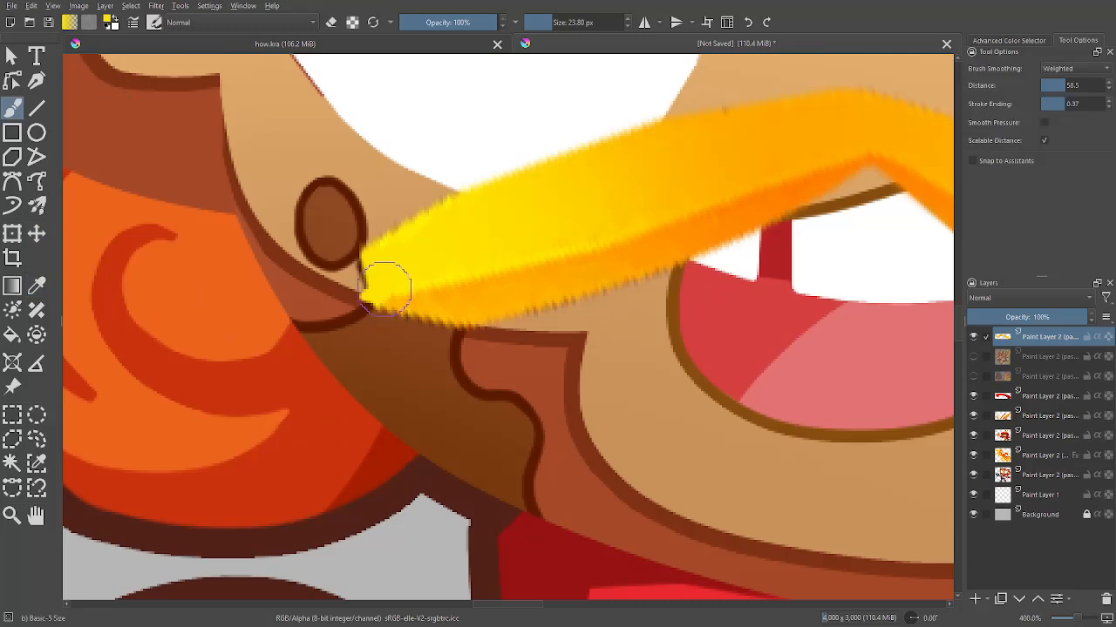
mouse_move(380, 298)
mouse_down()
mouse_move(340, 299)
mouse_move(390, 276)
mouse_move(350, 286)
mouse_move(368, 270)
mouse_move(323, 286)
mouse_move(383, 256)
mouse_up()
Sample the moustache's orange and brush it along the underside of the same tip, working in a flipped view
key(m)
key(minus)
key(minus)
key(plus)
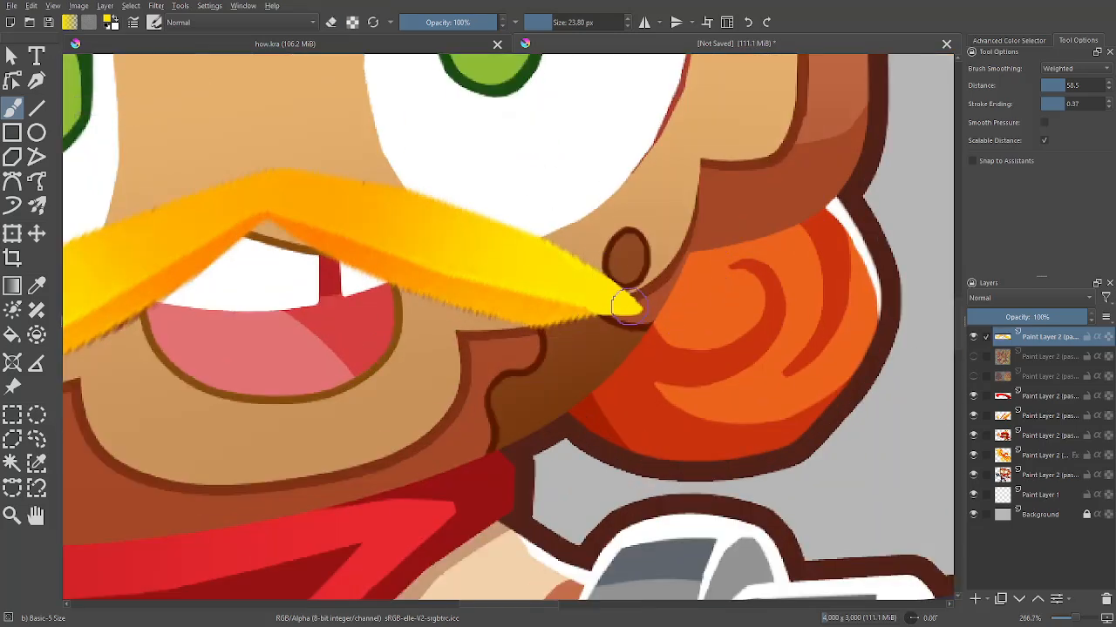
key(e)
key(p)
click(572, 314)
key(b)
drag(528, 313, 633, 318)
Examine the moustache against the whole character in mirrored and normal views at several zoom levels
key(minus)
key(minus)
key(minus)
key(m)
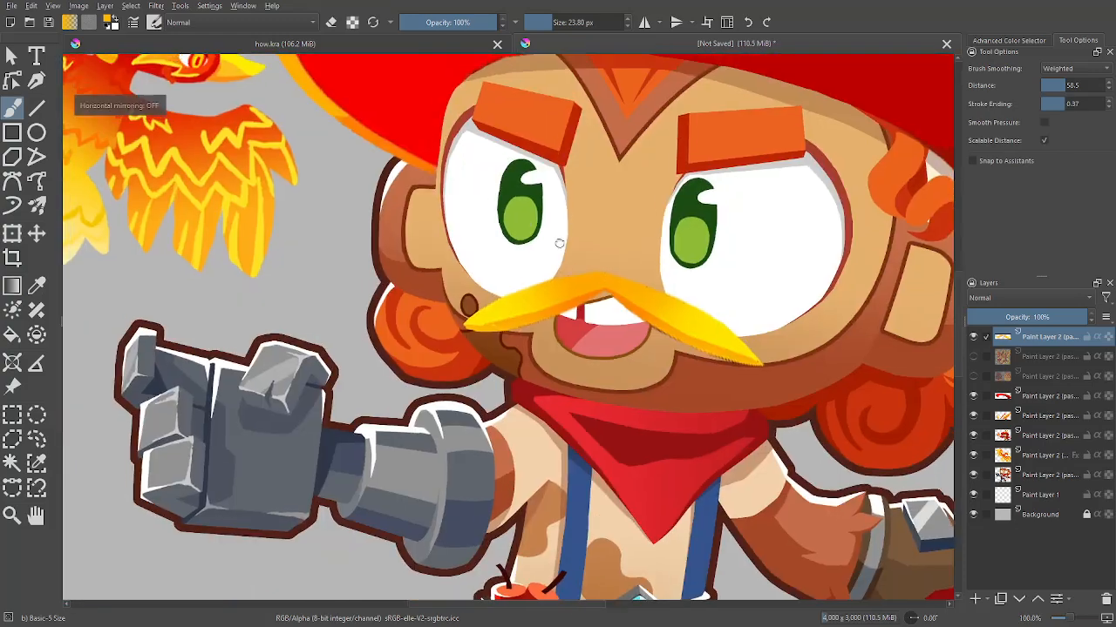
key(plus)
key(minus)
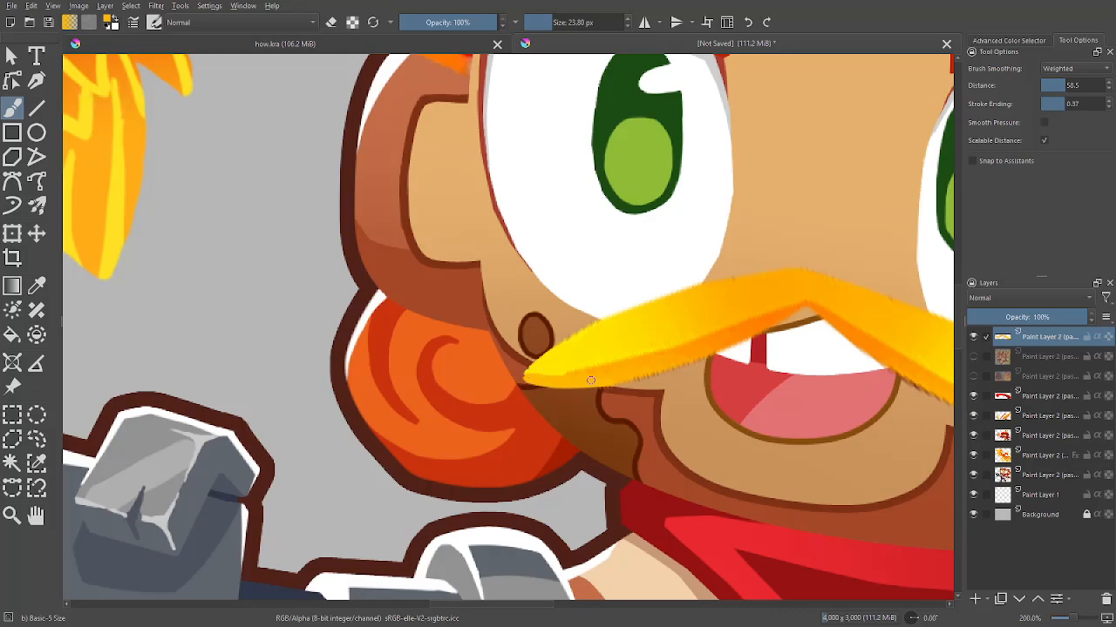
key(minus)
key(minus)
key(minus)
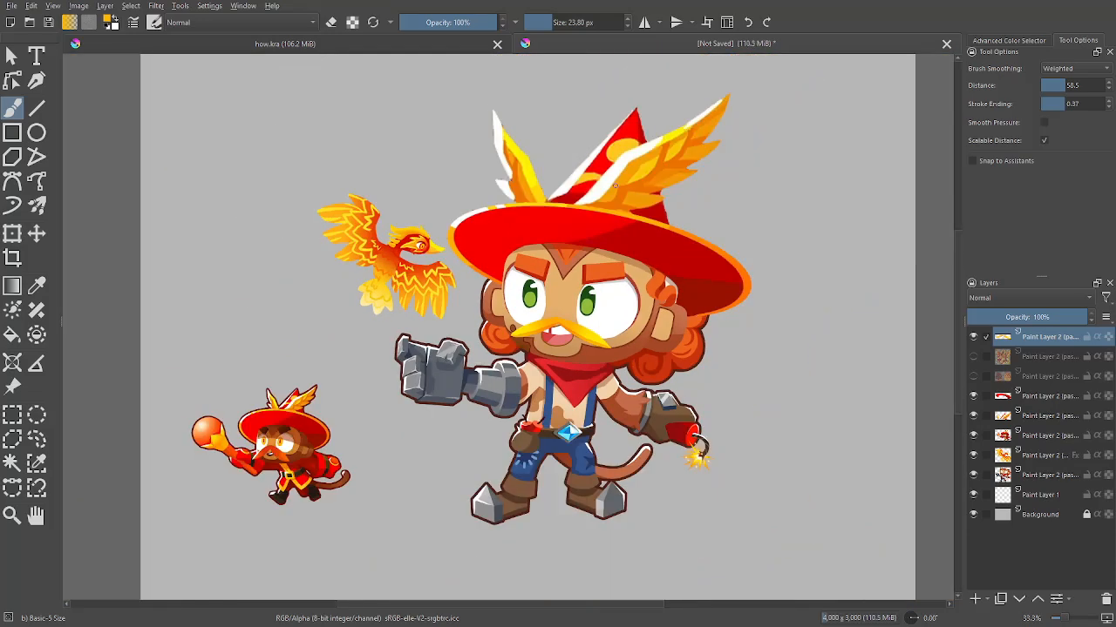
key(m)
key(m)
key(plus)
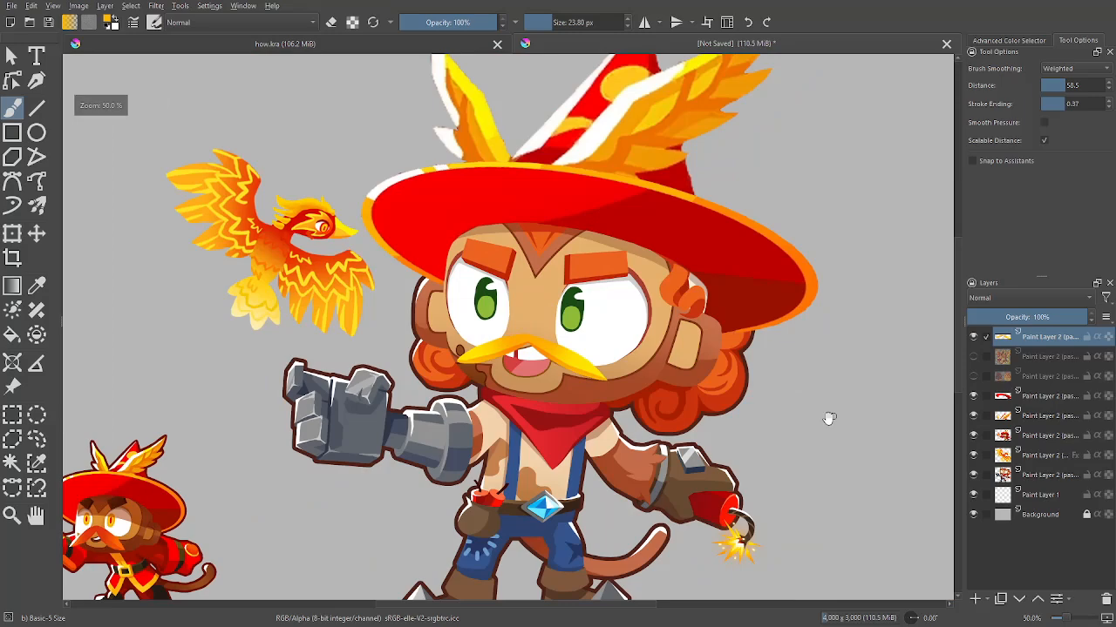
key(minus)
key(minus)
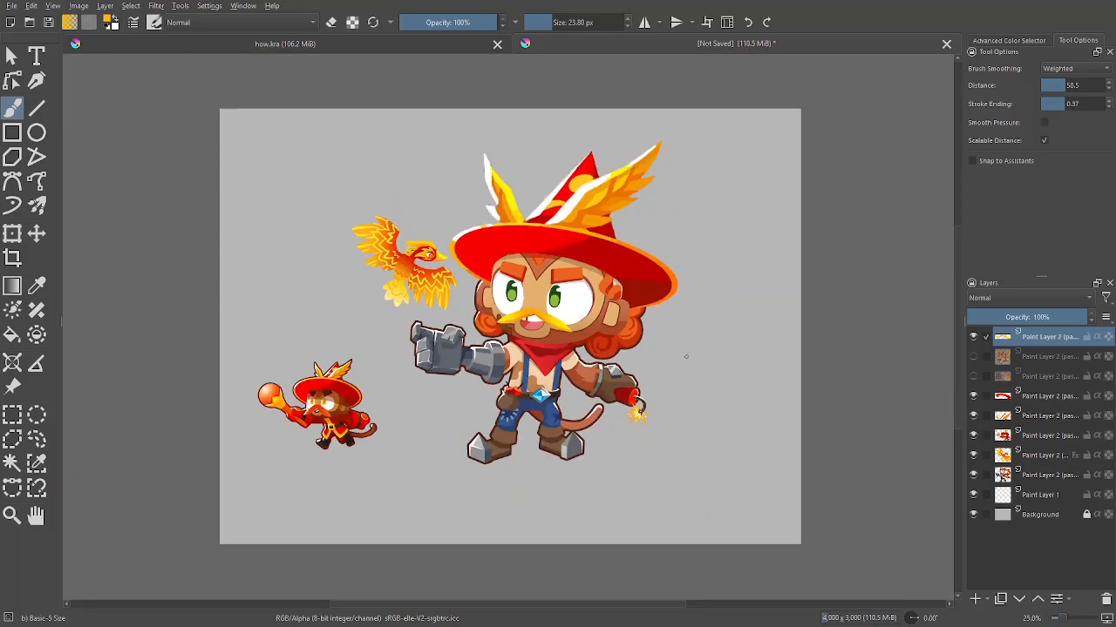
key(plus)
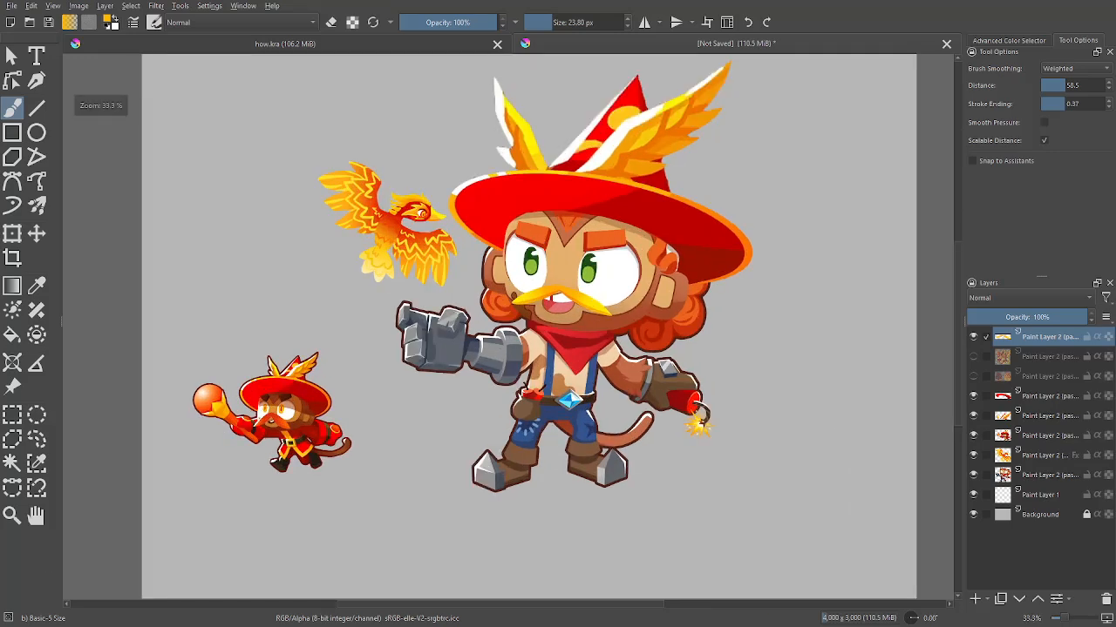
drag(902, 483, 850, 486)
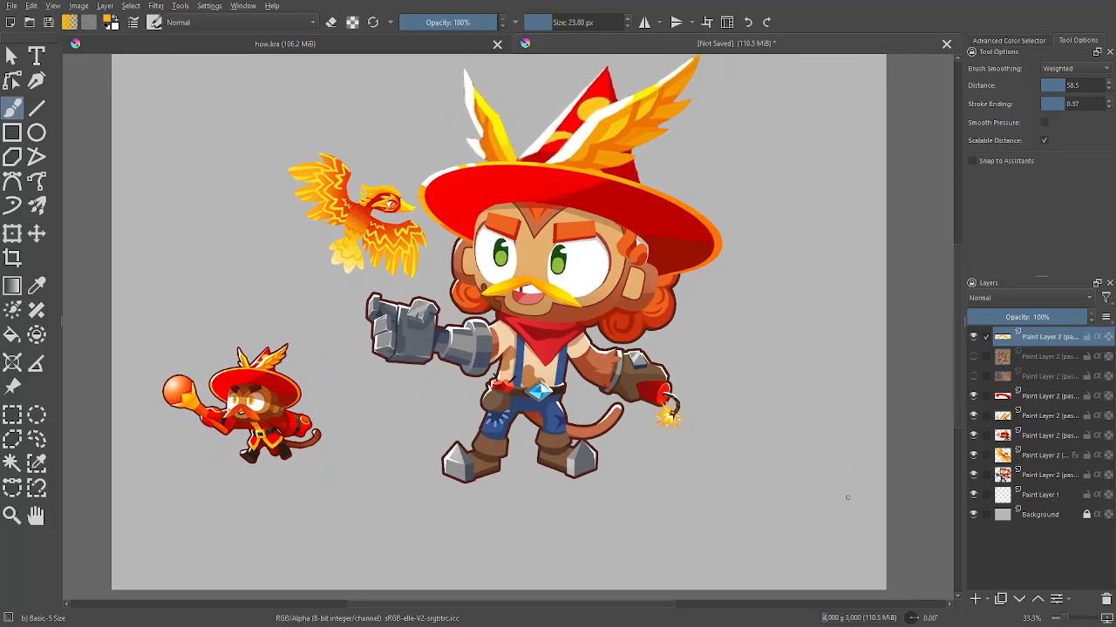
Select the blue shades of the overalls on the character's layer with Similar Color Selection and copy them to a new layer
key(plus)
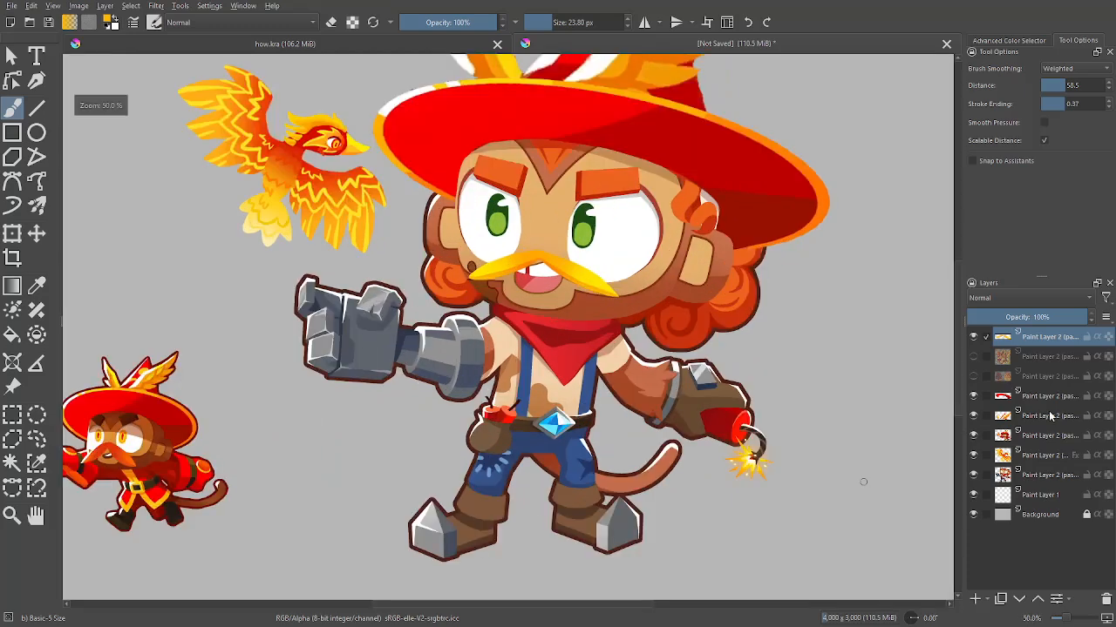
click(1043, 475)
key(w)
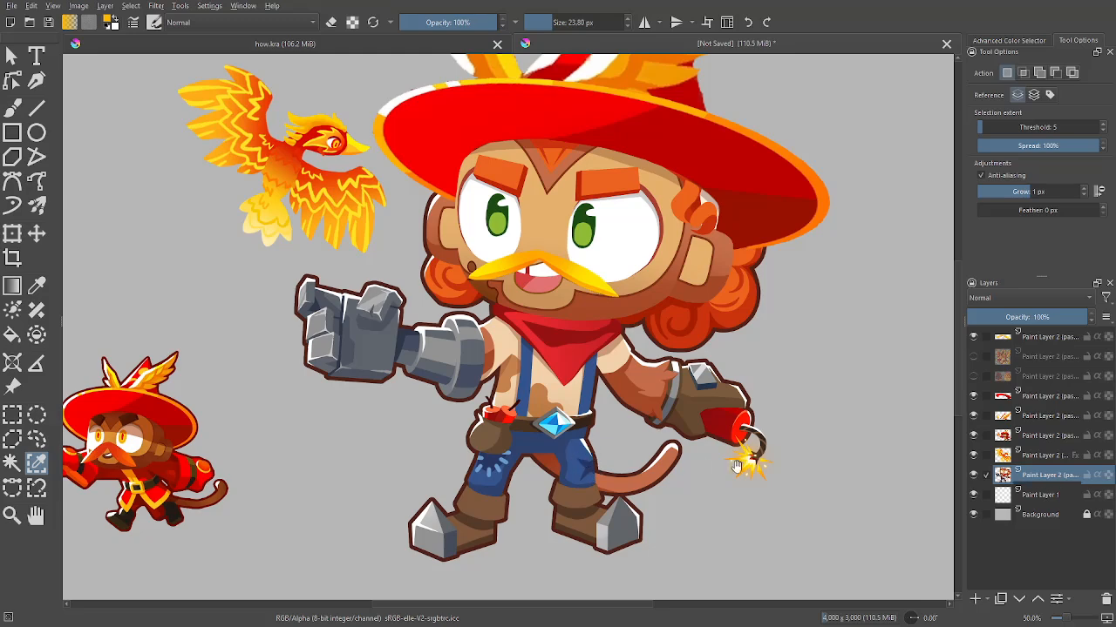
drag(773, 455, 806, 427)
click(807, 427)
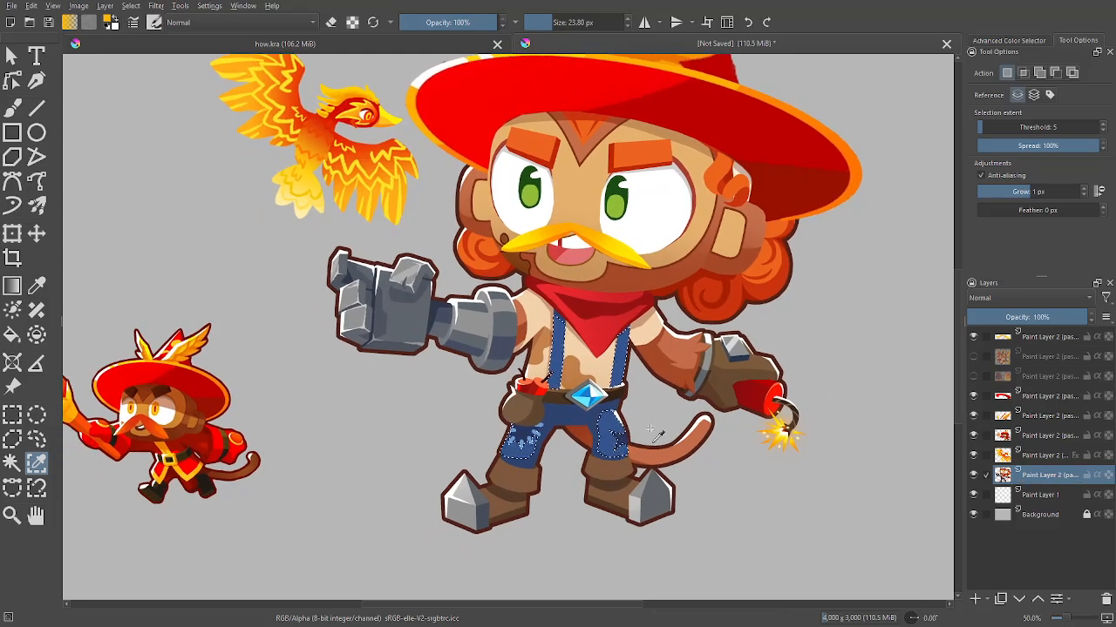
shift+click(619, 443)
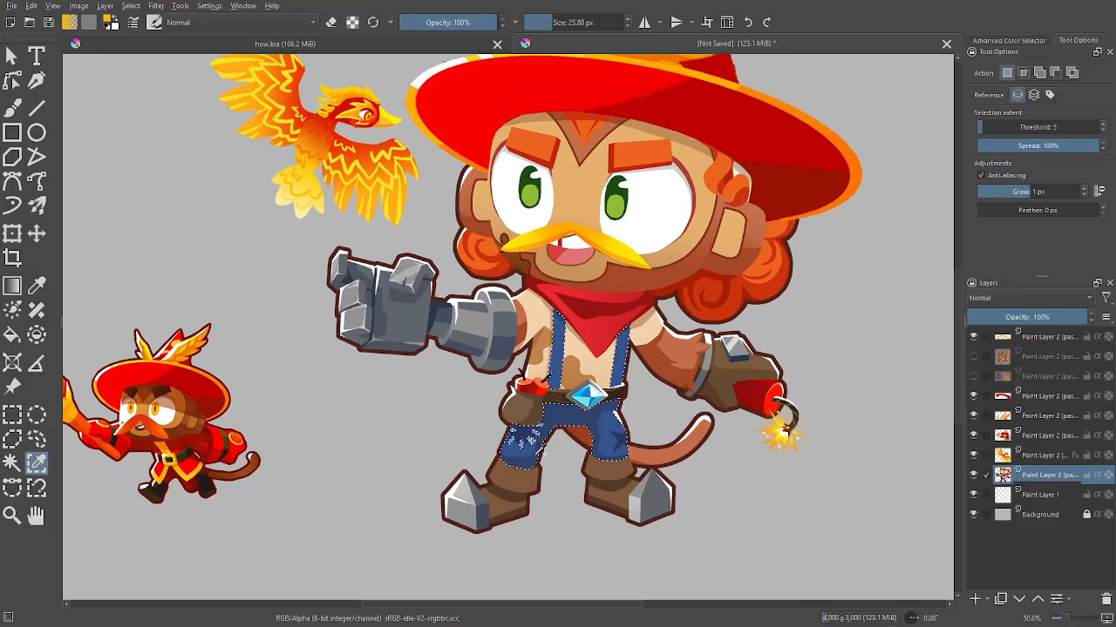
shift+click(535, 436)
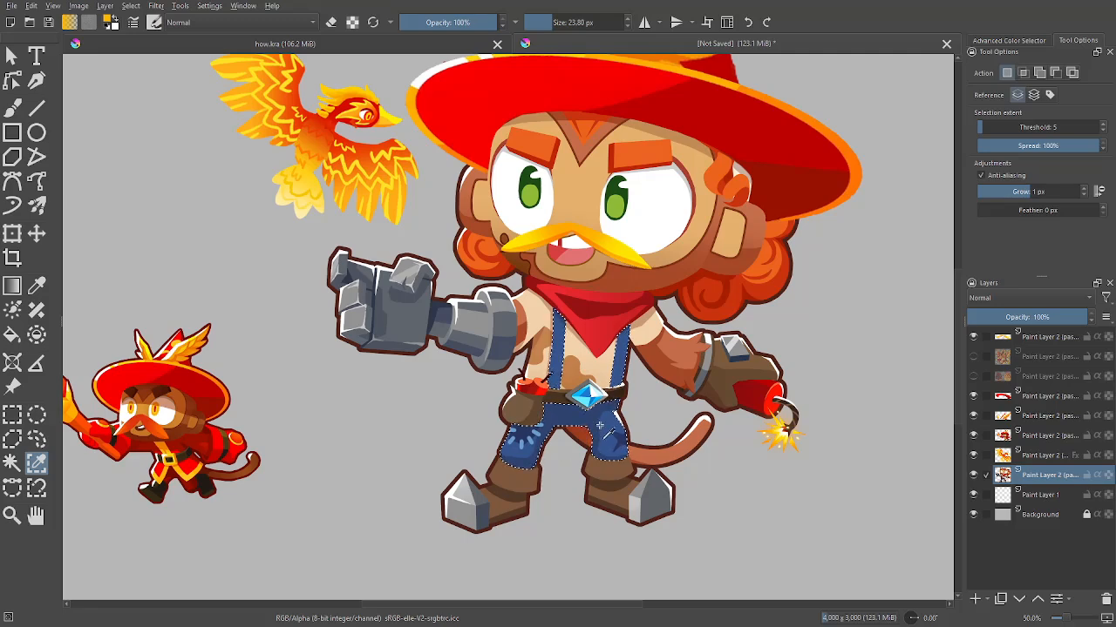
key(ctrl+alt+j)
Start a Gradient Map filter on the overalls layer and set its end stop to the bright red sampled from the small wizard's robe
scroll(803, 449, down, 3)
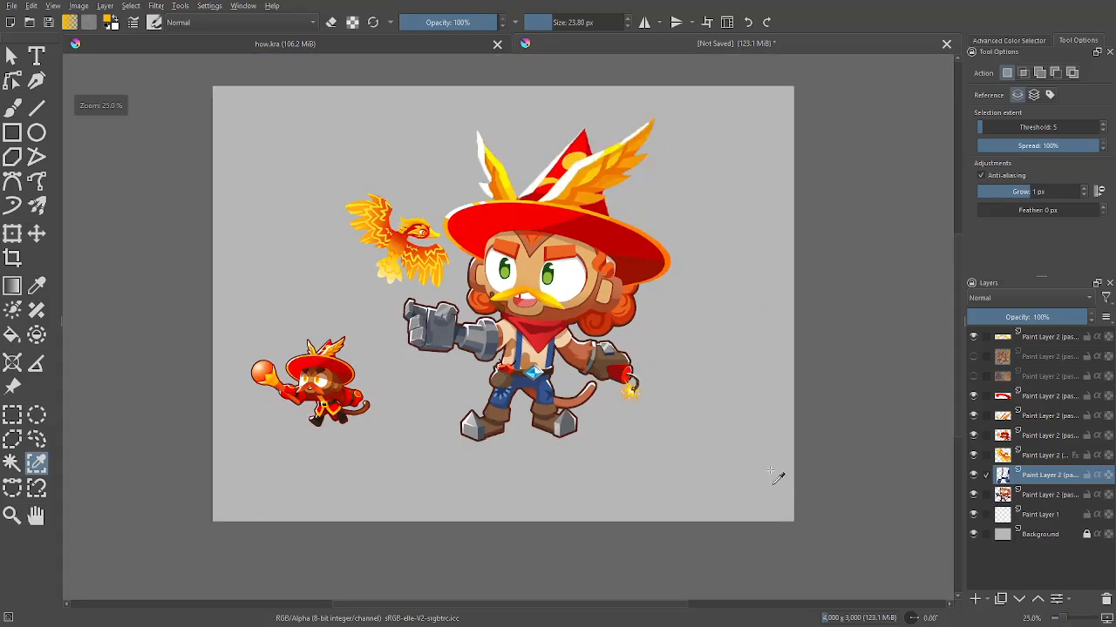
key(ctrl+plus)
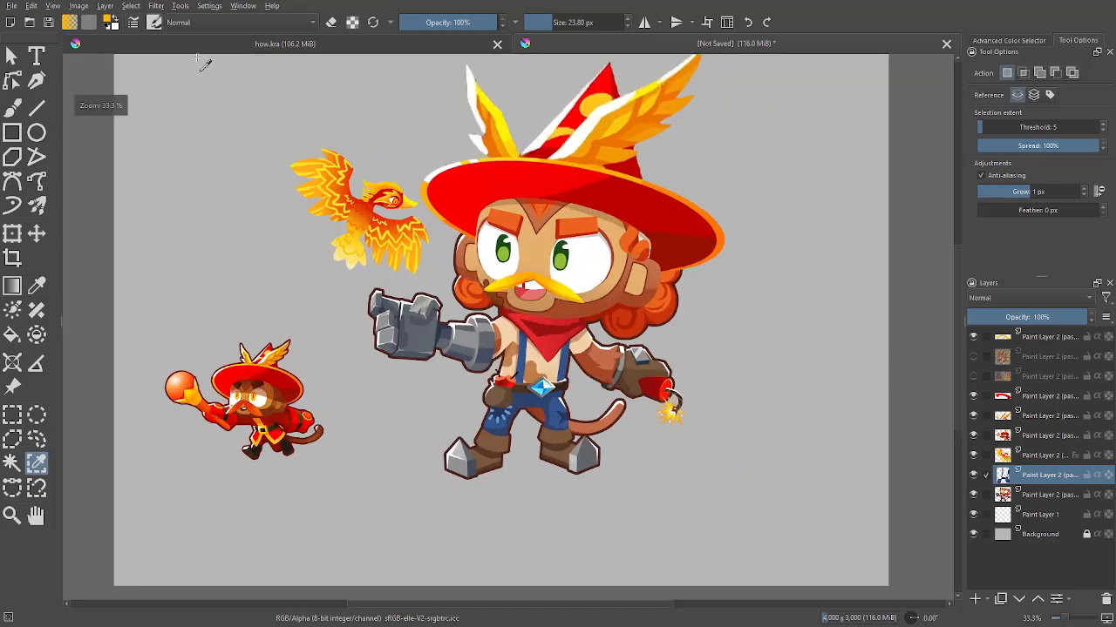
click(156, 5)
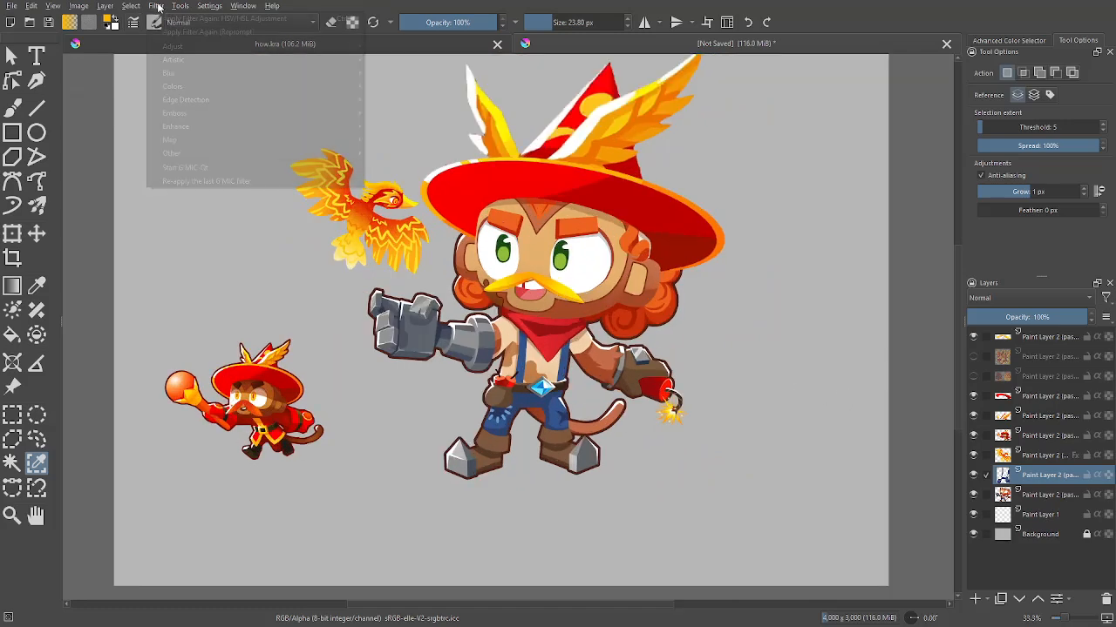
mouse_move(292, 113)
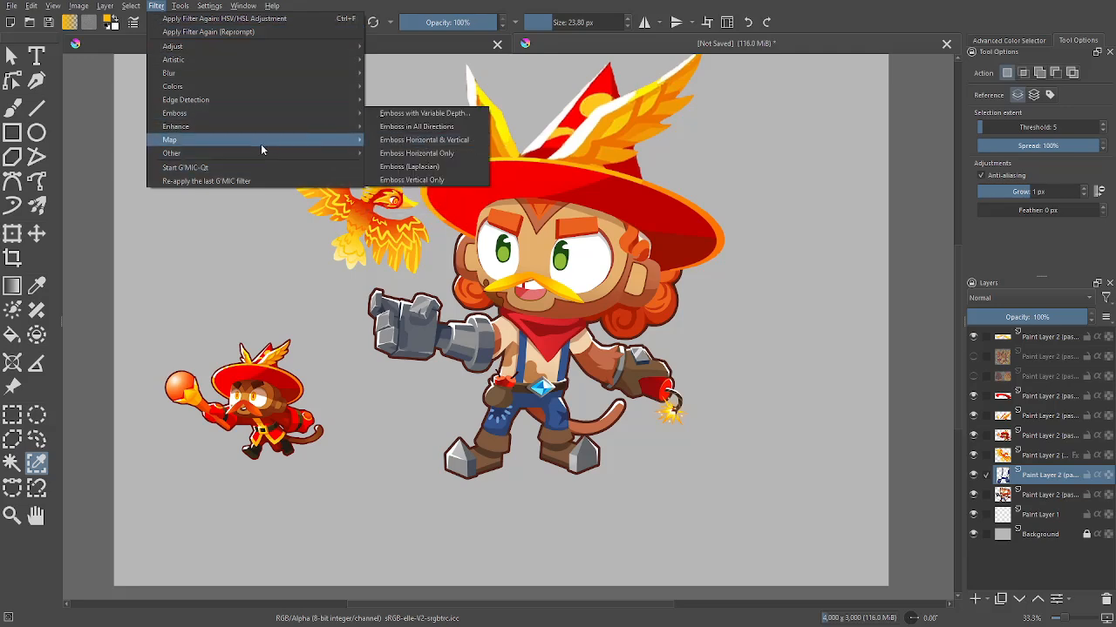
mouse_move(261, 141)
click(430, 140)
click(1024, 359)
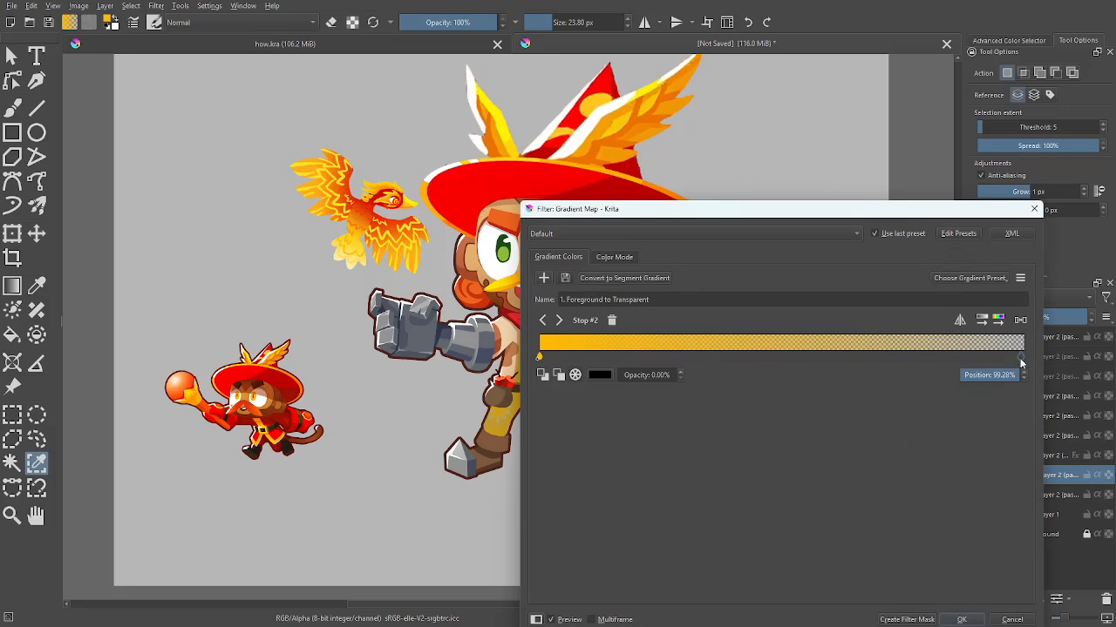
double_click(1019, 358)
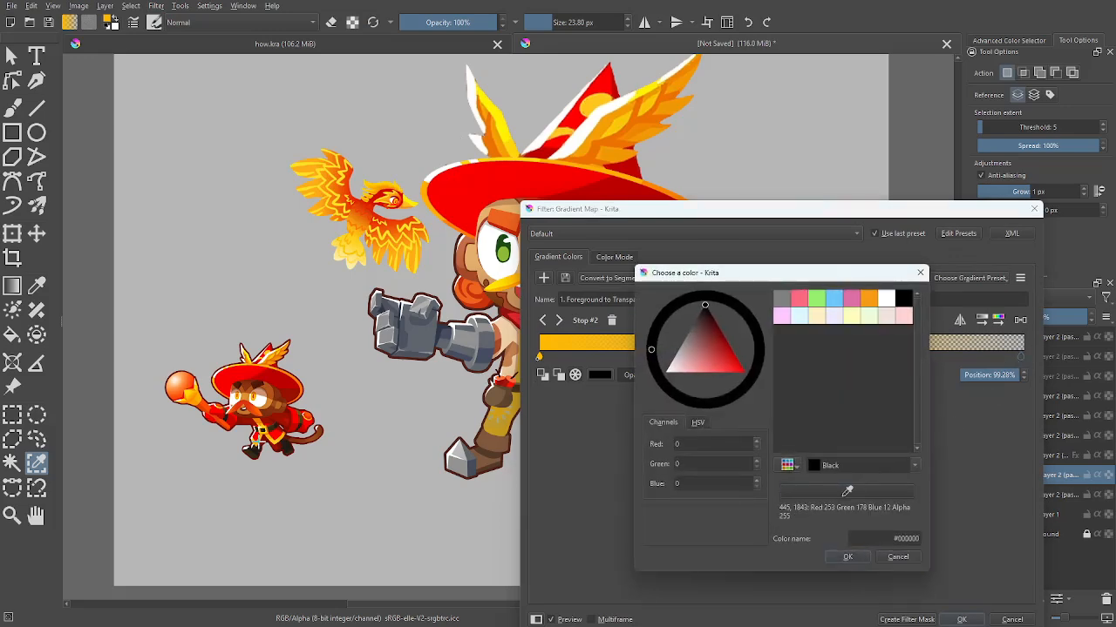
click(279, 426)
click(843, 558)
Set the gradient's start stop to the dark red sampled from the small wizard's robe
click(540, 358)
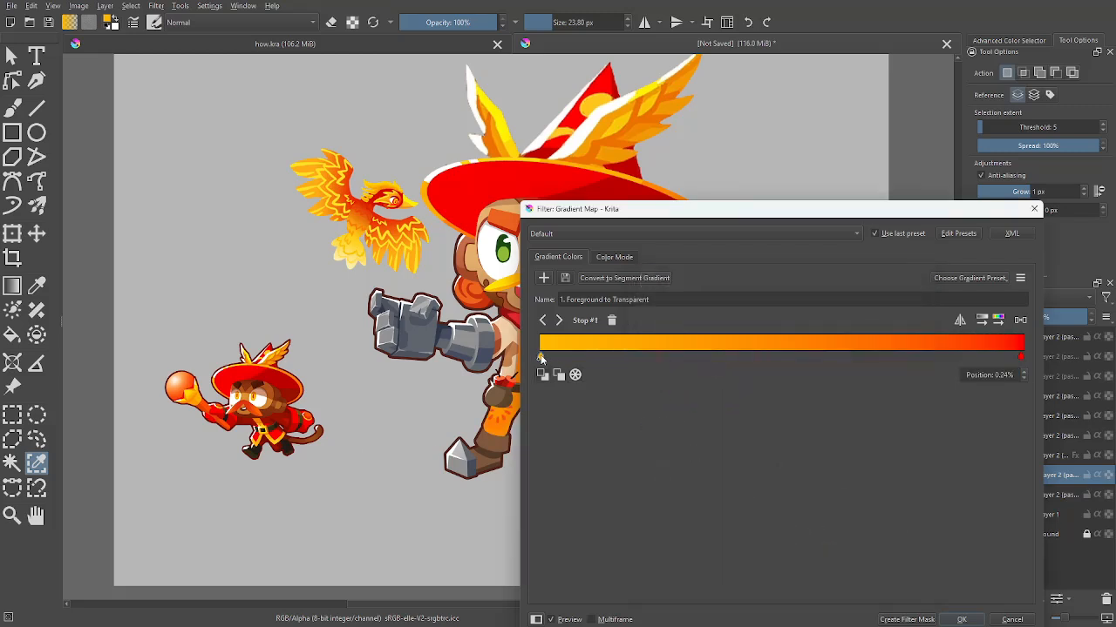
double_click(540, 359)
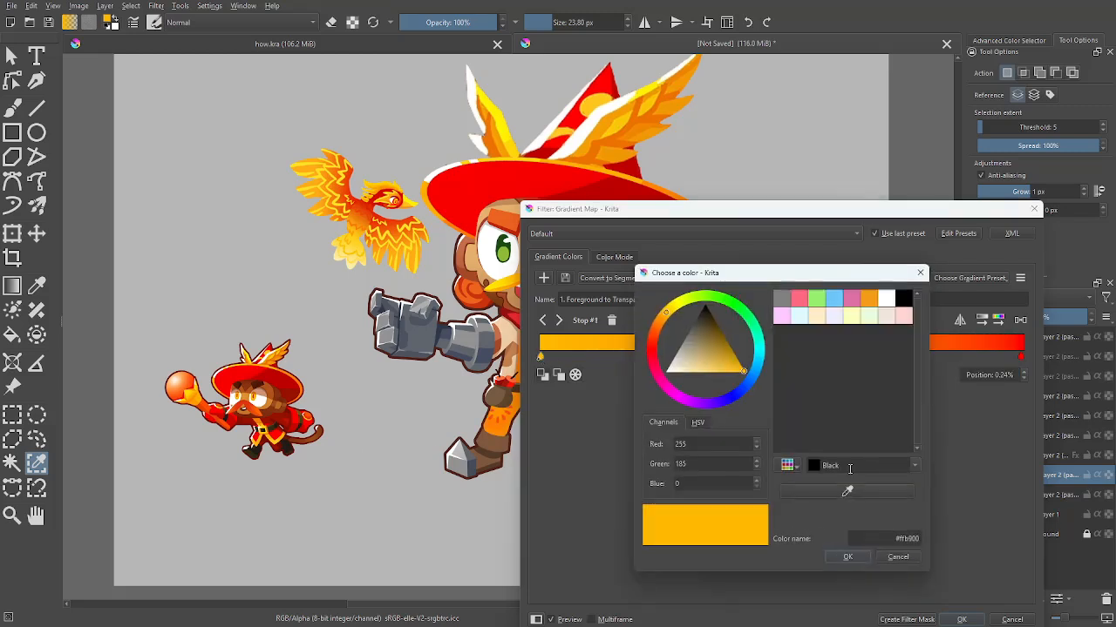
click(275, 423)
click(834, 559)
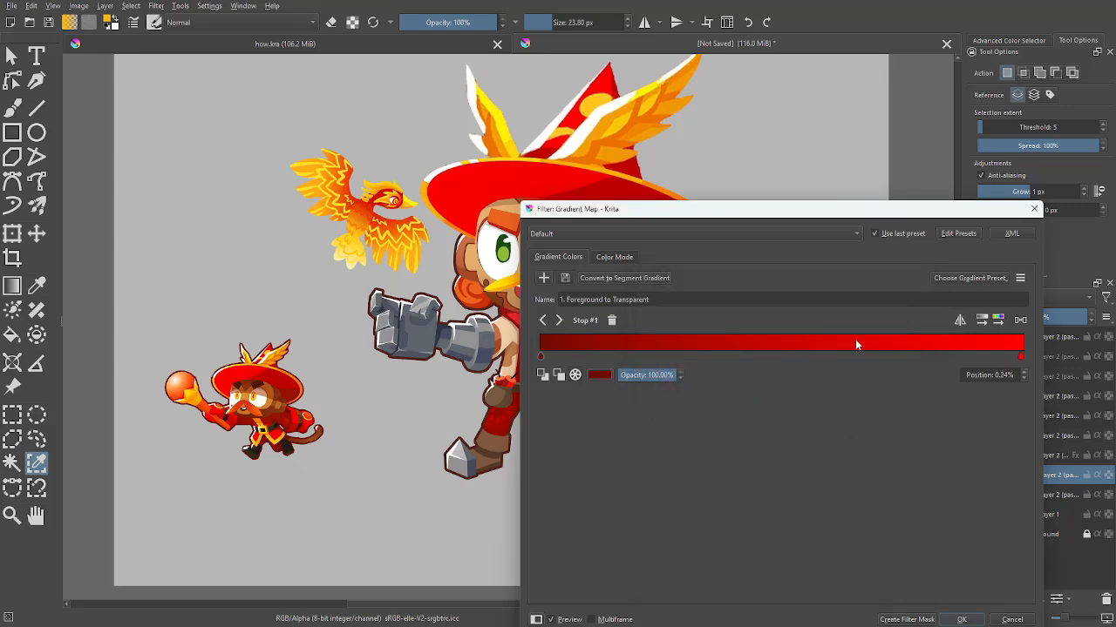
drag(820, 212, 838, 169)
Shift the dark red stop inward and the bright red stop to about 35%, and apply the Gradient Map to the overalls
click(1066, 315)
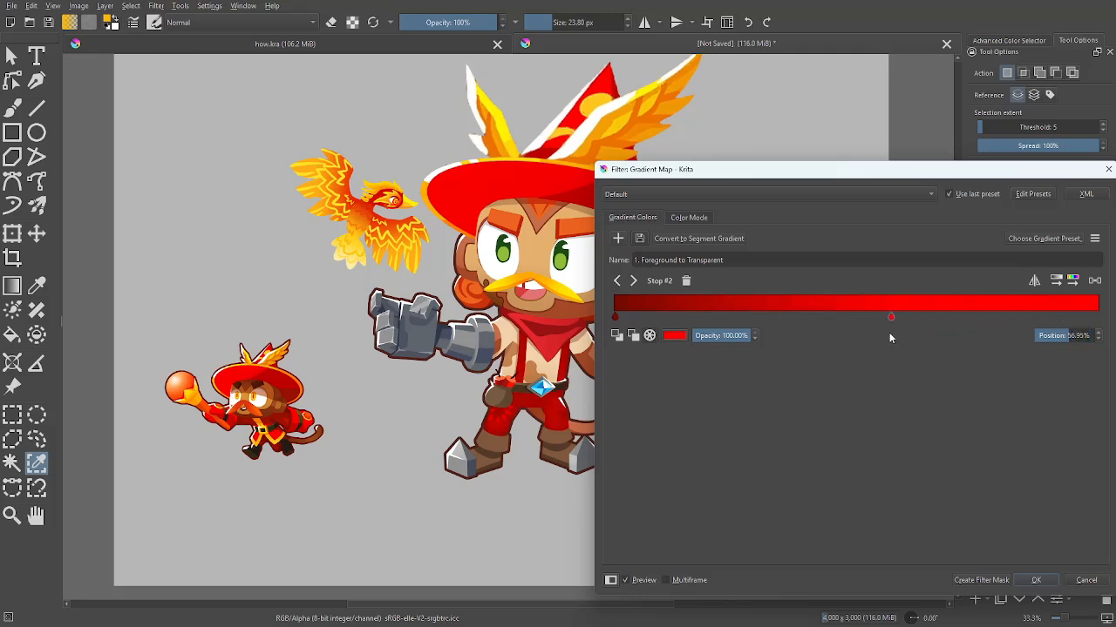
drag(890, 334, 878, 333)
drag(615, 316, 655, 317)
drag(880, 316, 817, 320)
drag(658, 316, 688, 320)
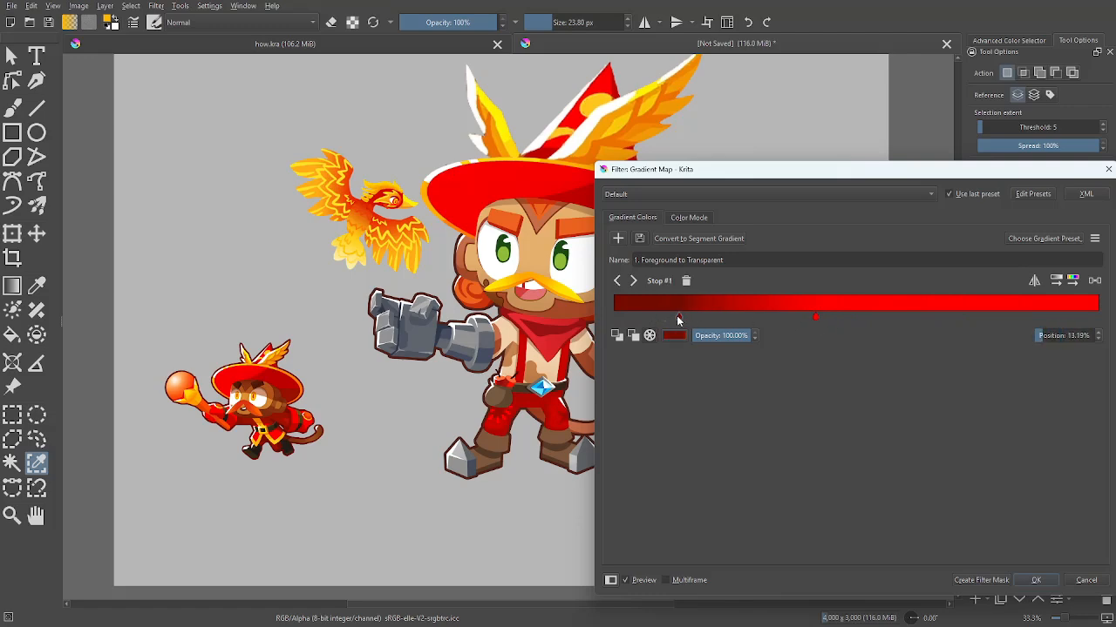
drag(815, 318, 776, 318)
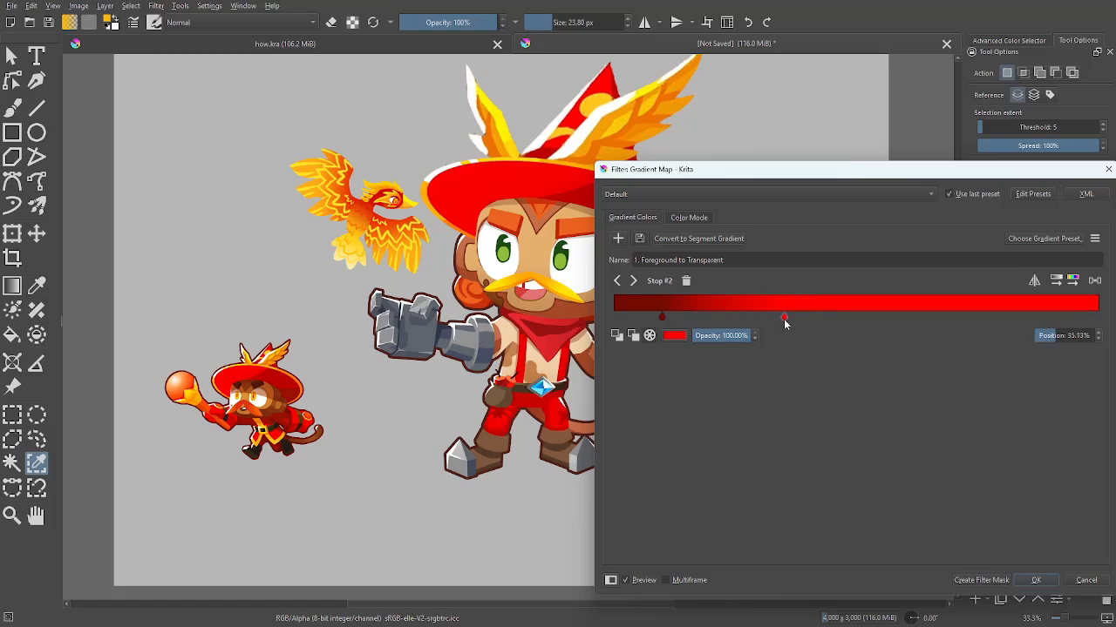
click(1034, 581)
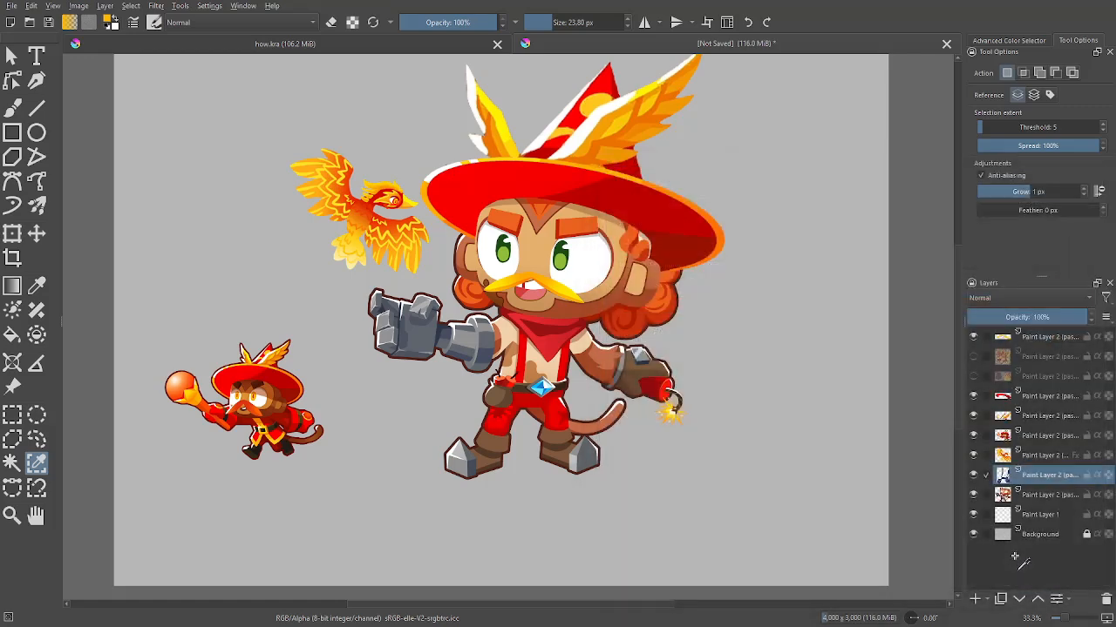
Outline the overalls' two shoulder straps with Freehand Selection and cut them to a new layer
key(b)
scroll(436, 410, up, 1)
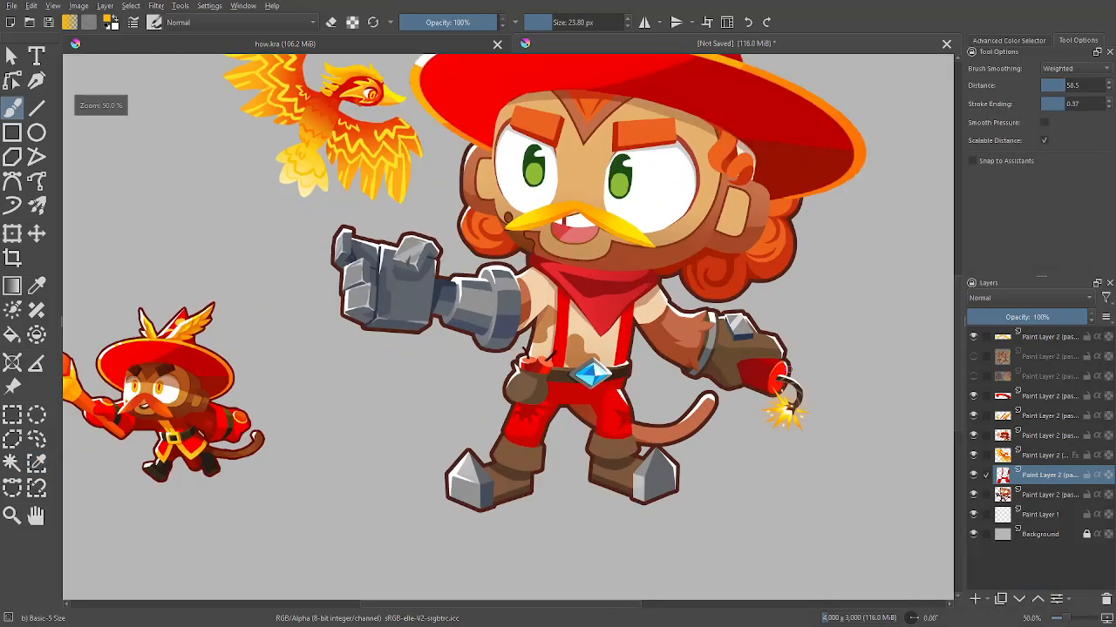
scroll(805, 430, down, 1)
scroll(820, 428, up, 1)
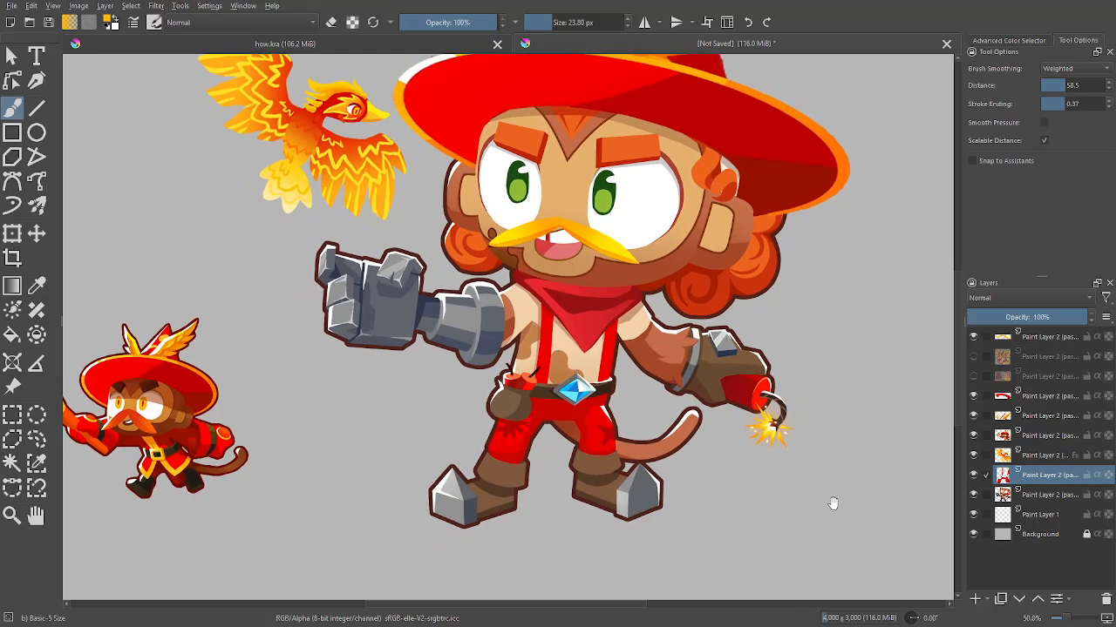
drag(832, 503, 831, 473)
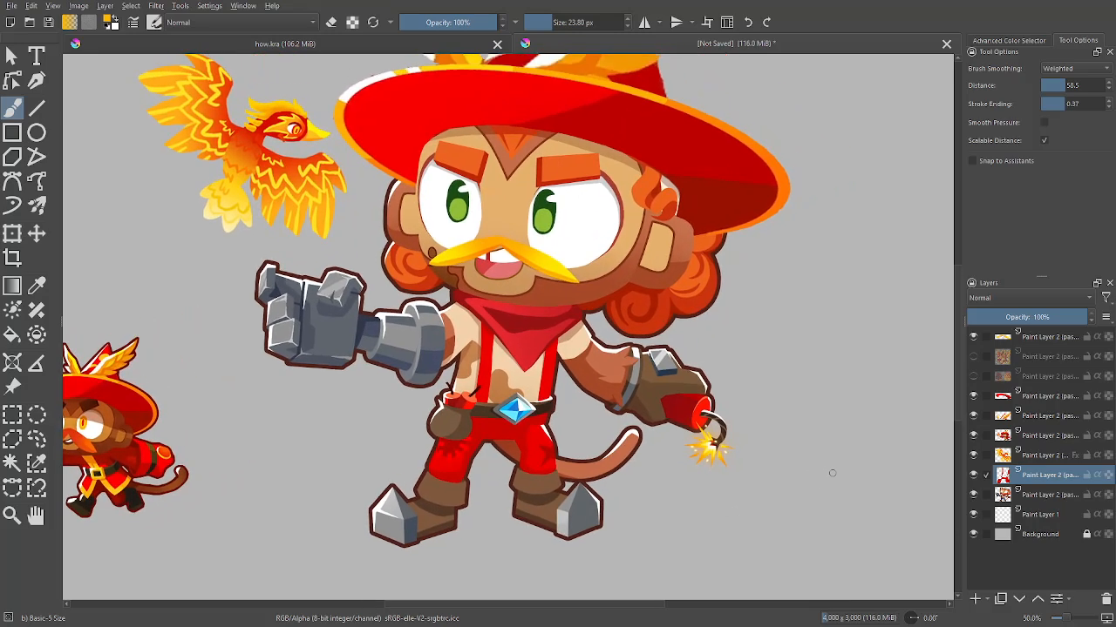
key(1)
click(36, 438)
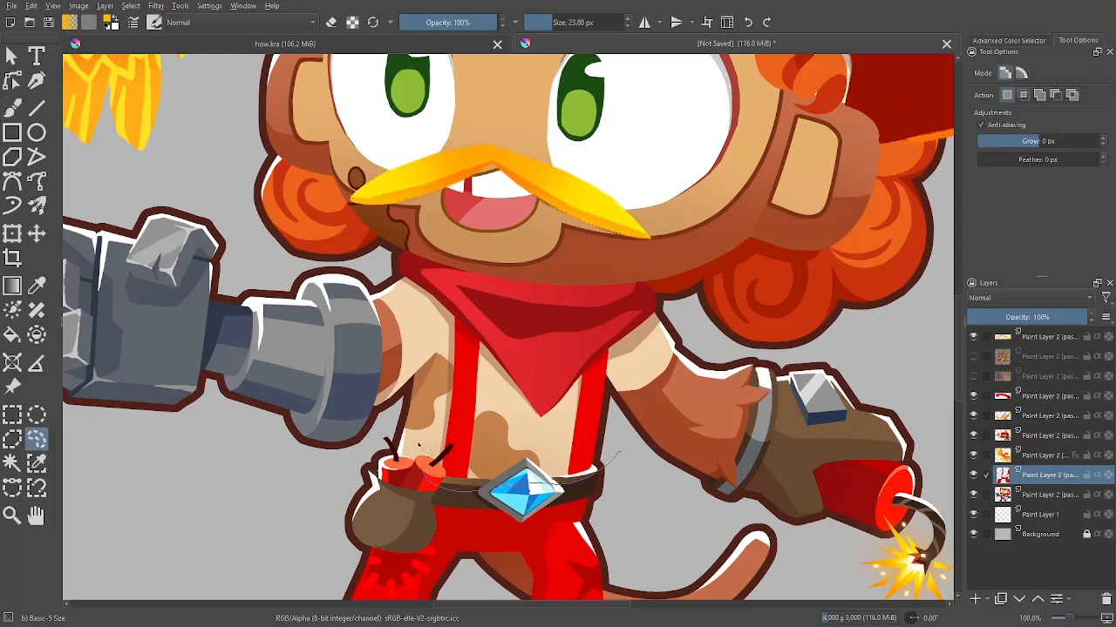
drag(625, 427, 629, 436)
key(ctrl+alt+j)
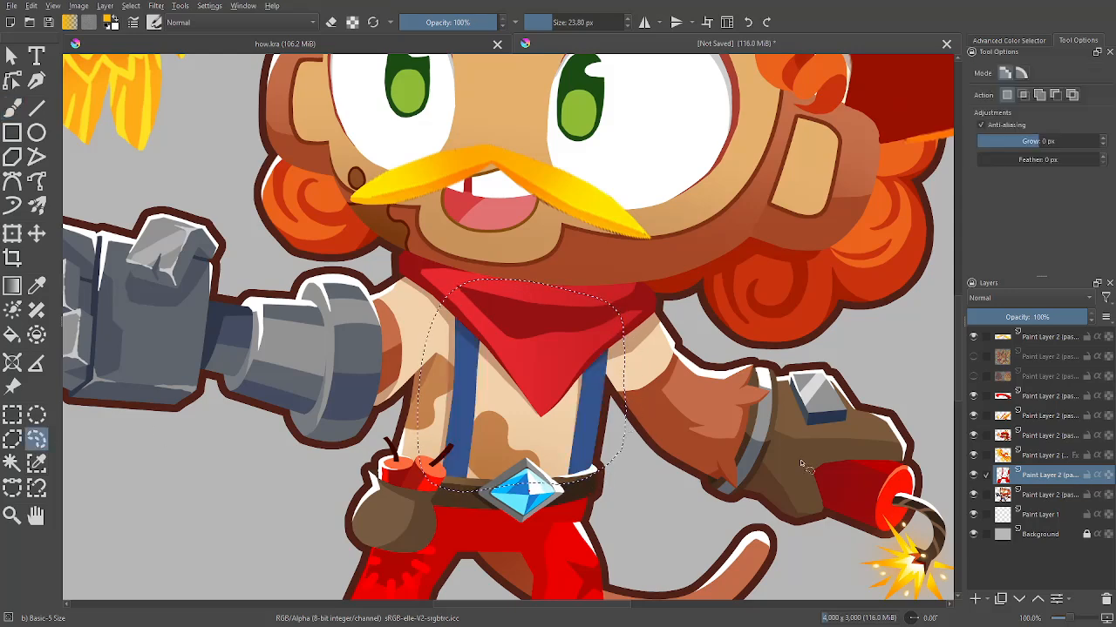
Recolour the straps dark brown with an HSV/HSL Adjustment of hue 26, saturation -40 and lightness -61
key(ctrl+u)
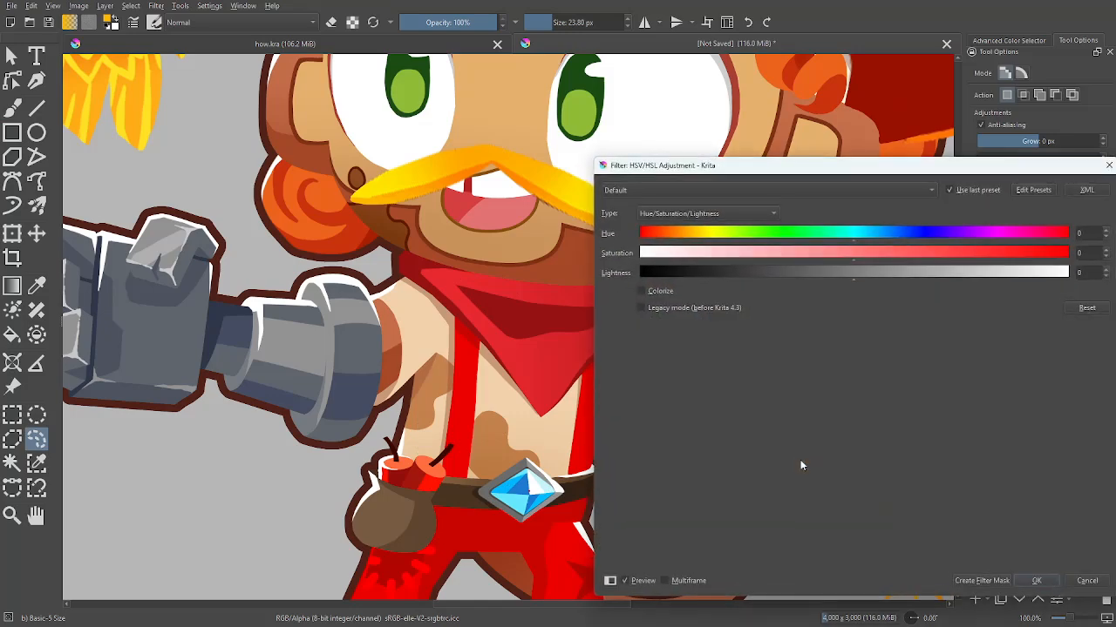
drag(792, 284, 728, 273)
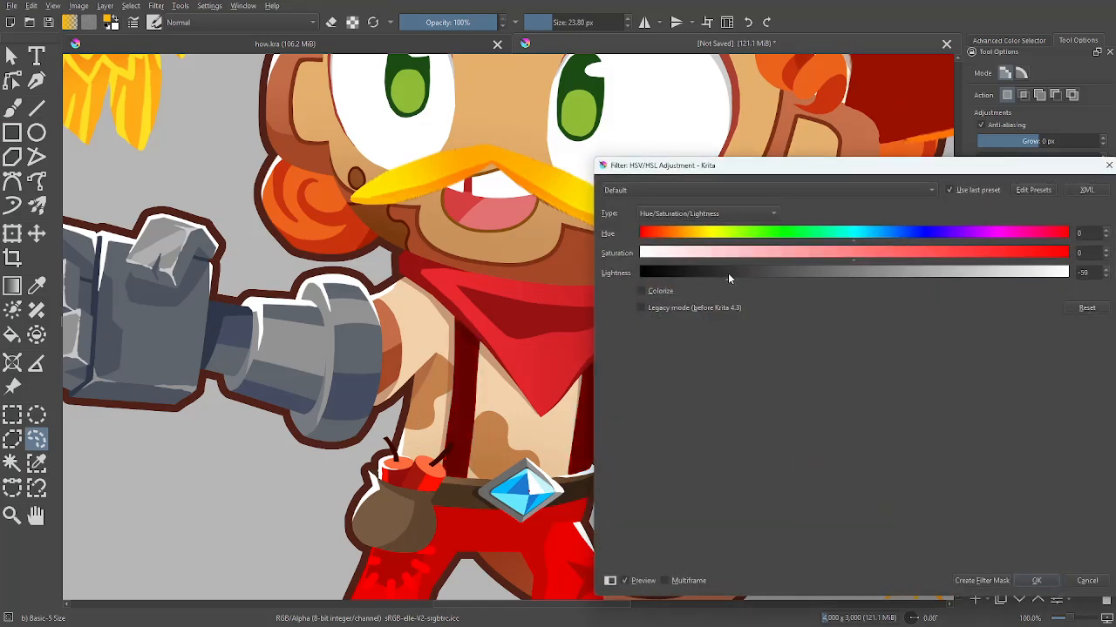
drag(854, 239, 884, 239)
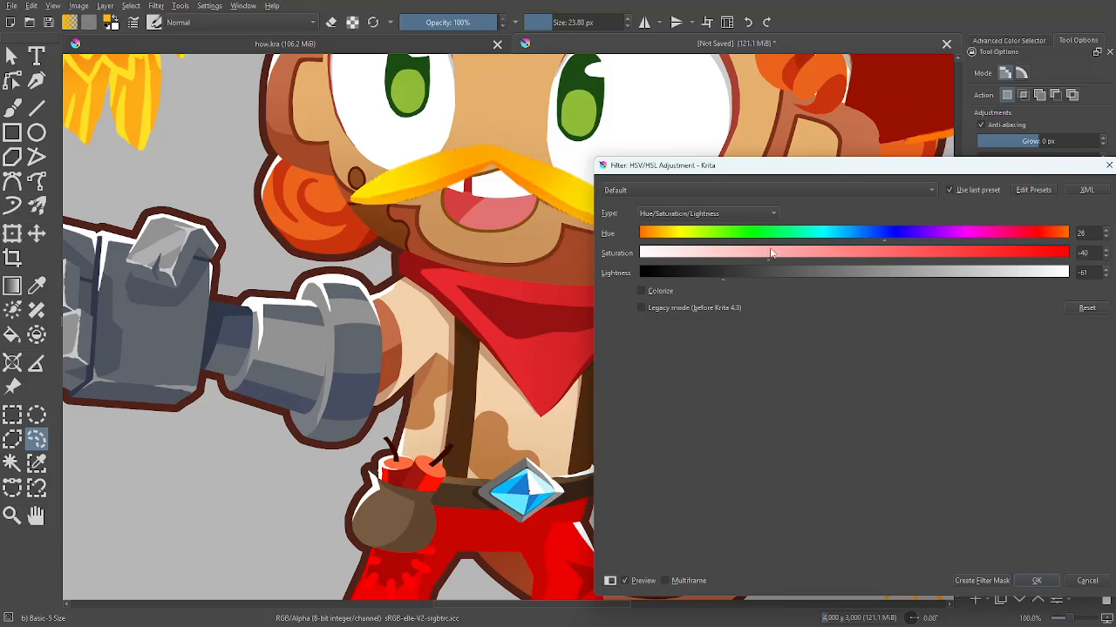
click(1034, 580)
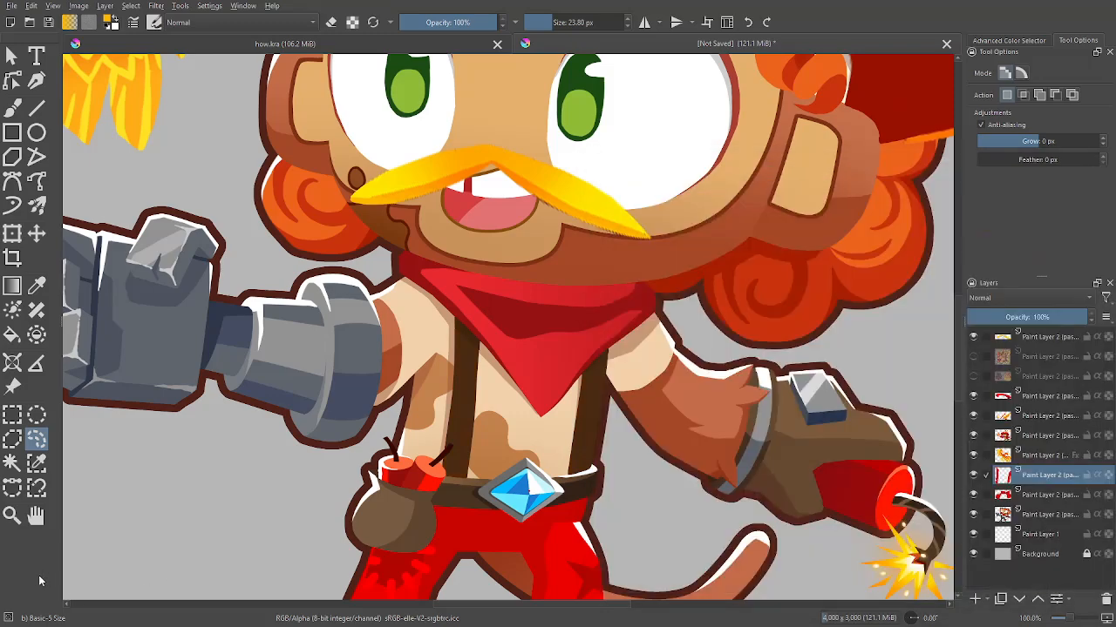
Select the cream shades of the torso and upper arms on the character's layer with Similar Color Selection
key(b)
scroll(523, 349, down, 2)
click(1042, 516)
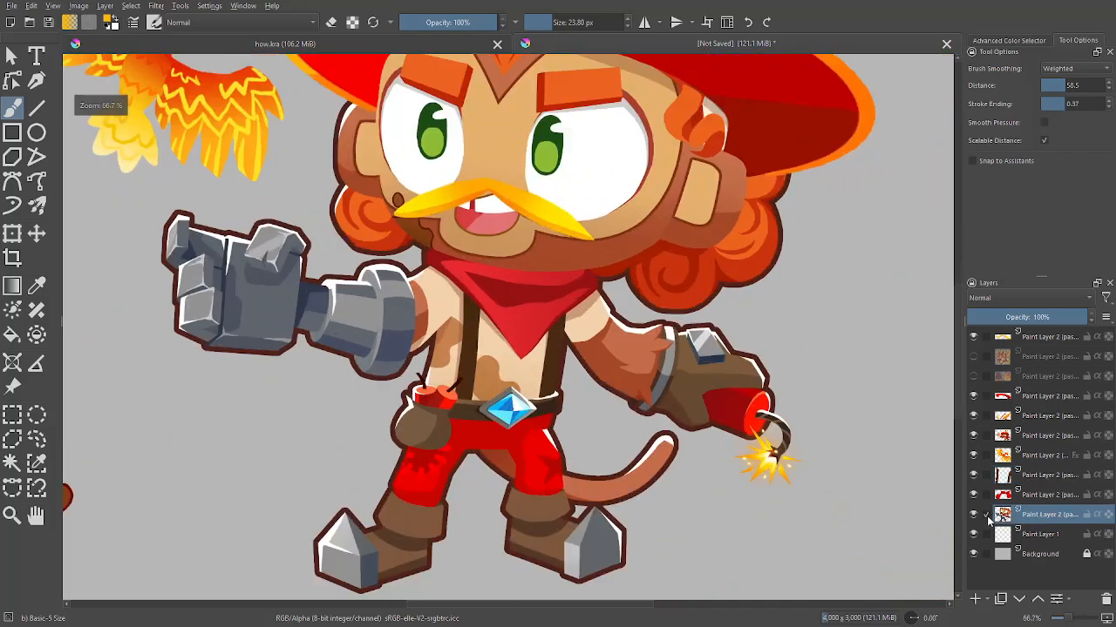
click(35, 463)
scroll(644, 442, down, 3)
click(756, 428)
scroll(765, 447, up, 3)
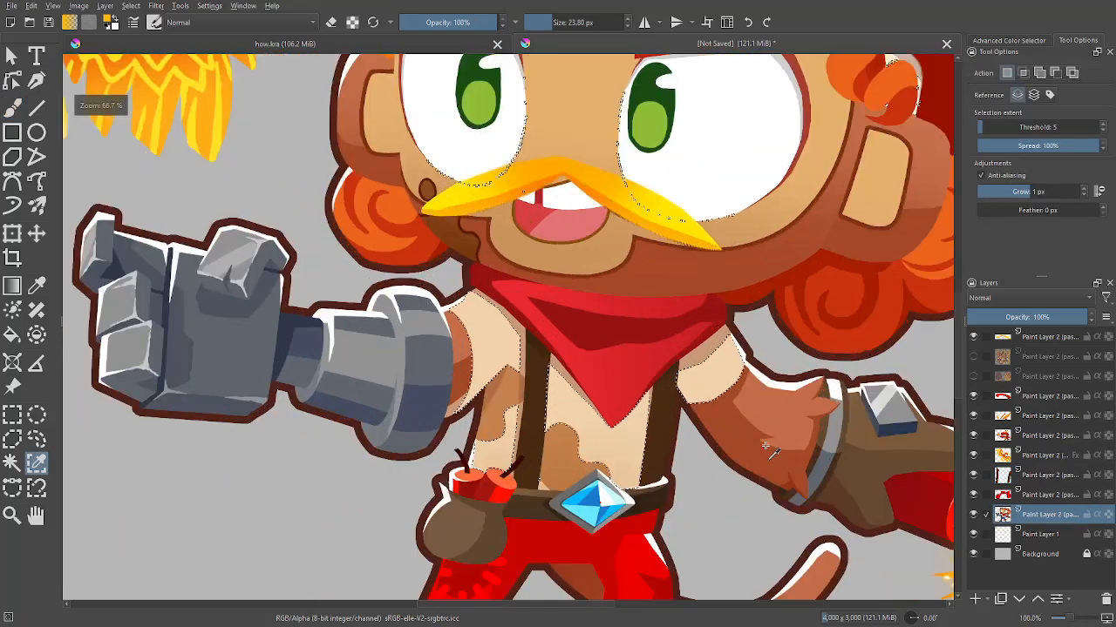
scroll(636, 421, up, 1)
click(823, 462)
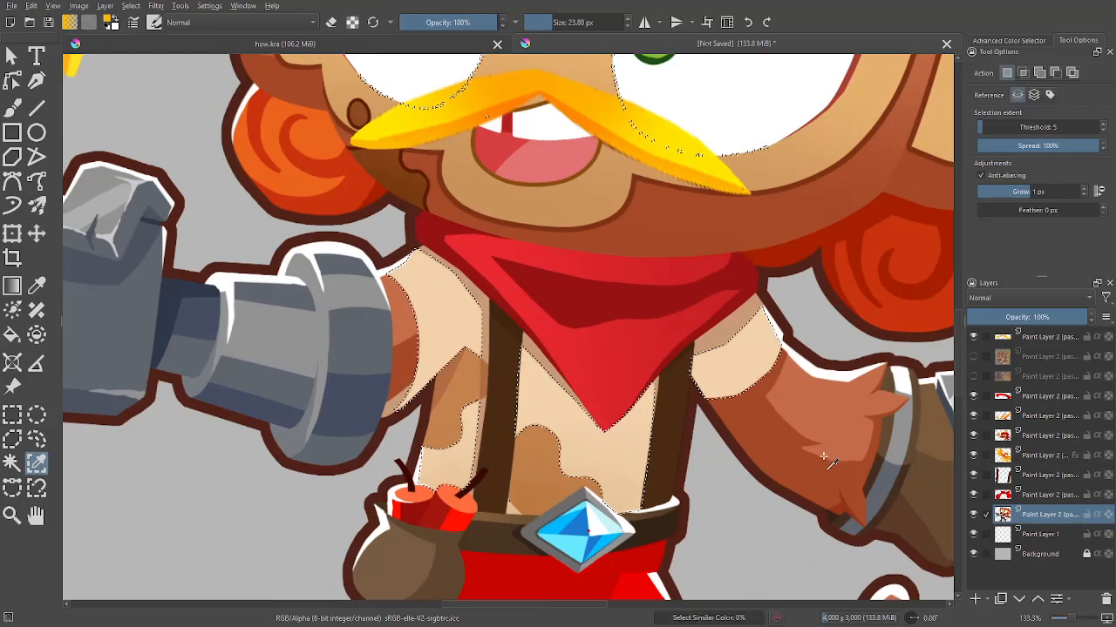
scroll(823, 462, down, 1)
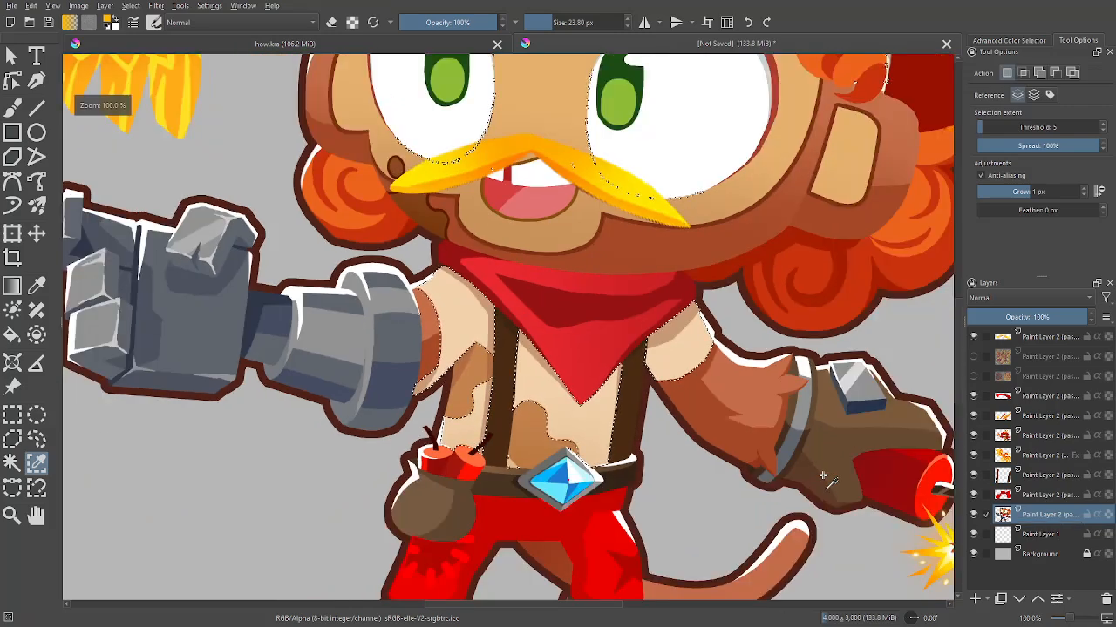
Restrict the selection to the torso and upper arms by intersecting it with a freehand outline, excluding the eyes and mouth
key(ctrl+shift+r)
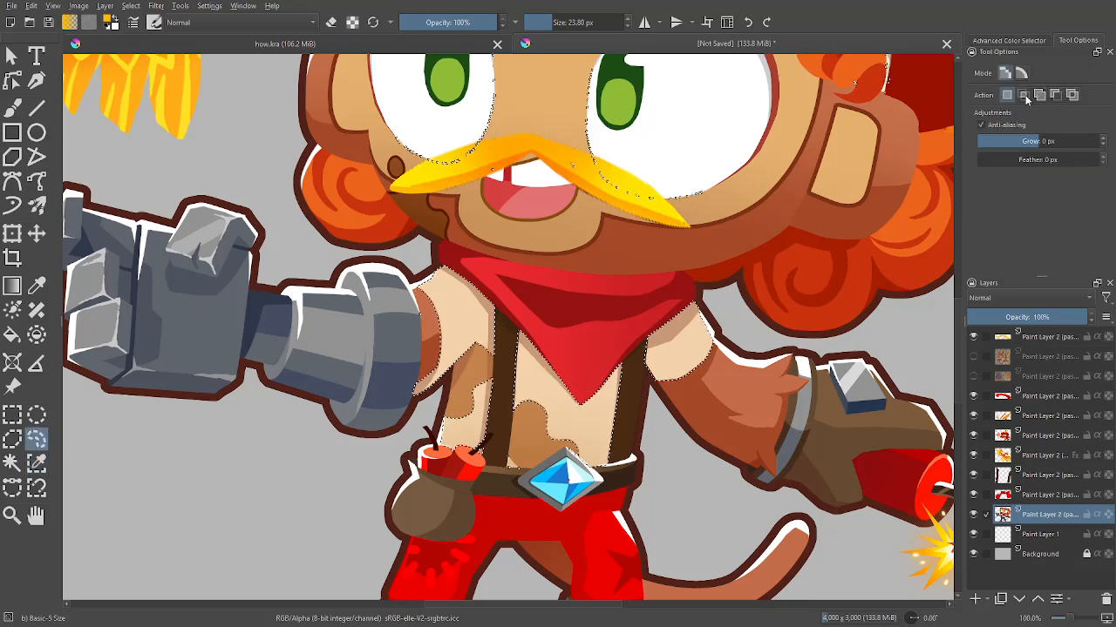
click(1024, 95)
mouse_move(660, 446)
mouse_down()
mouse_move(712, 293)
mouse_move(519, 281)
mouse_move(436, 261)
mouse_move(411, 268)
mouse_move(431, 344)
mouse_move(377, 403)
mouse_move(402, 449)
mouse_move(443, 483)
mouse_move(502, 506)
mouse_move(489, 468)
mouse_move(511, 443)
mouse_move(549, 495)
mouse_move(602, 514)
mouse_move(637, 503)
mouse_move(658, 475)
mouse_up()
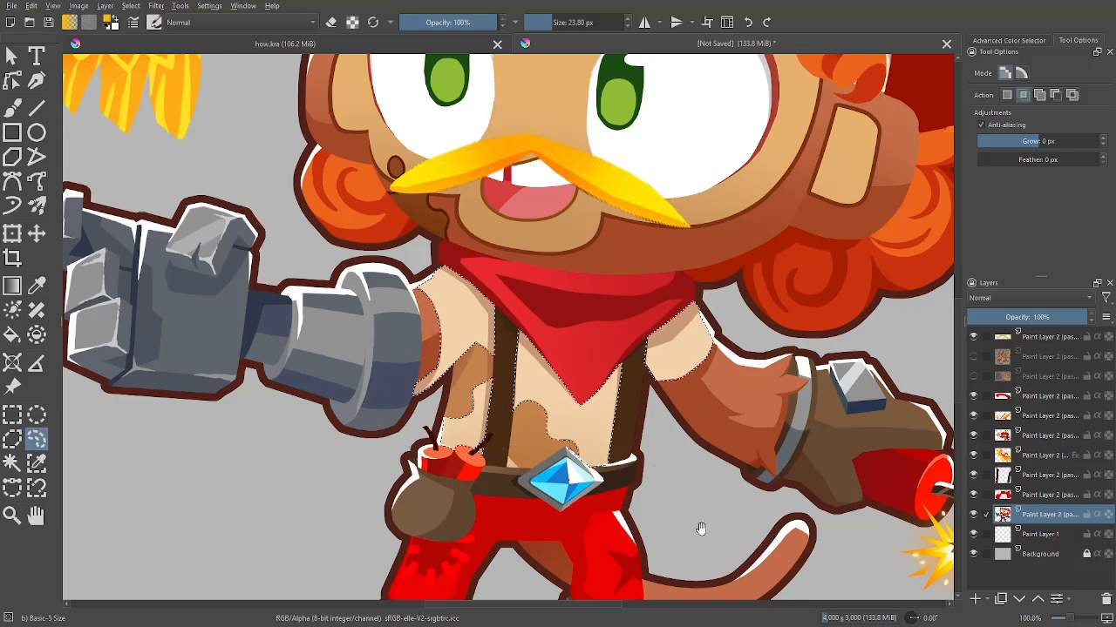
drag(701, 528, 668, 486)
Add the missed cream corner between the strap and the belt to the selection, and restore the selection action to replace
scroll(670, 504, up, 4)
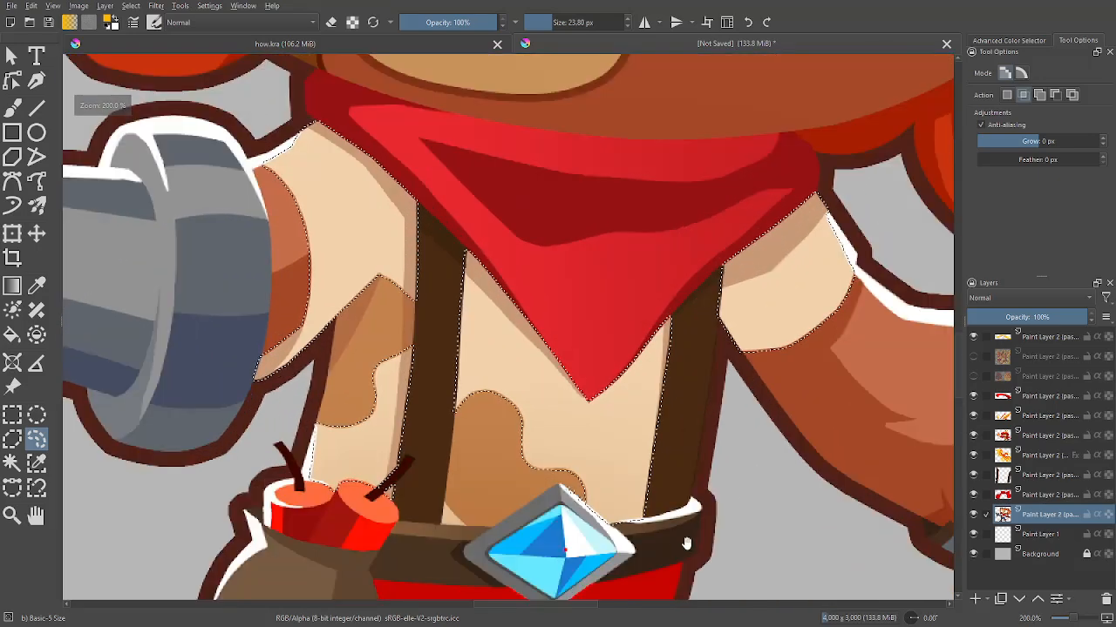
drag(686, 544, 684, 516)
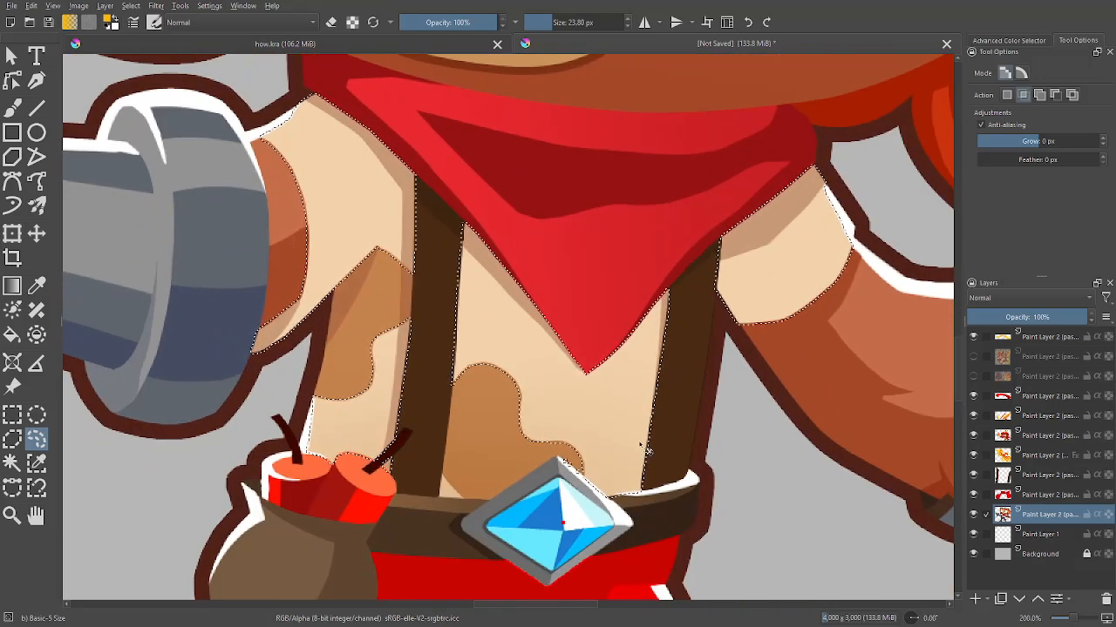
key(a)
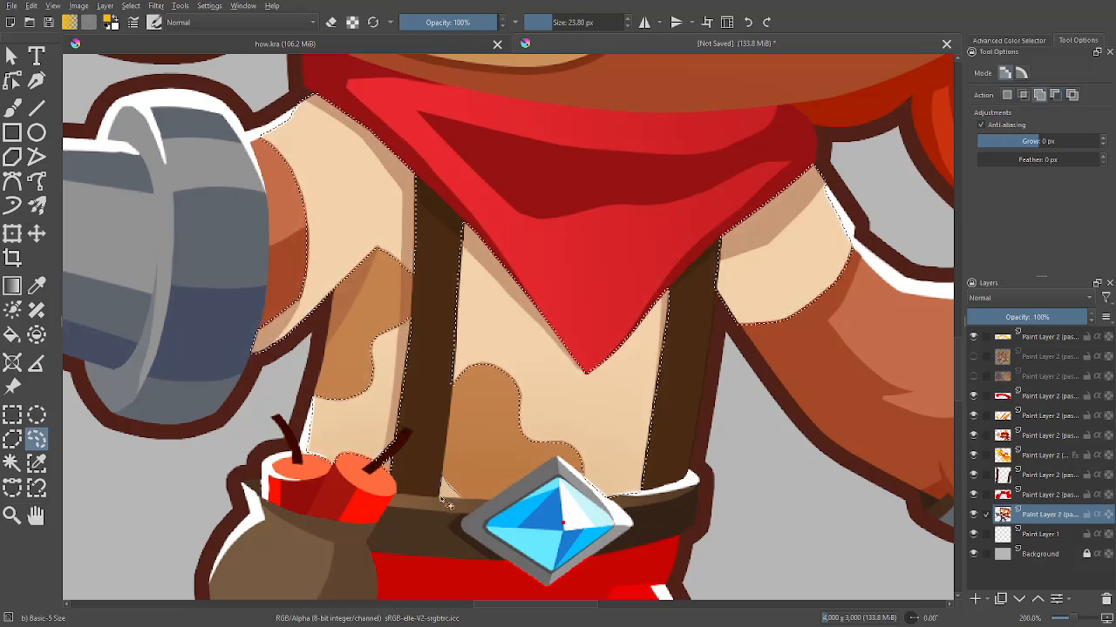
click(1008, 95)
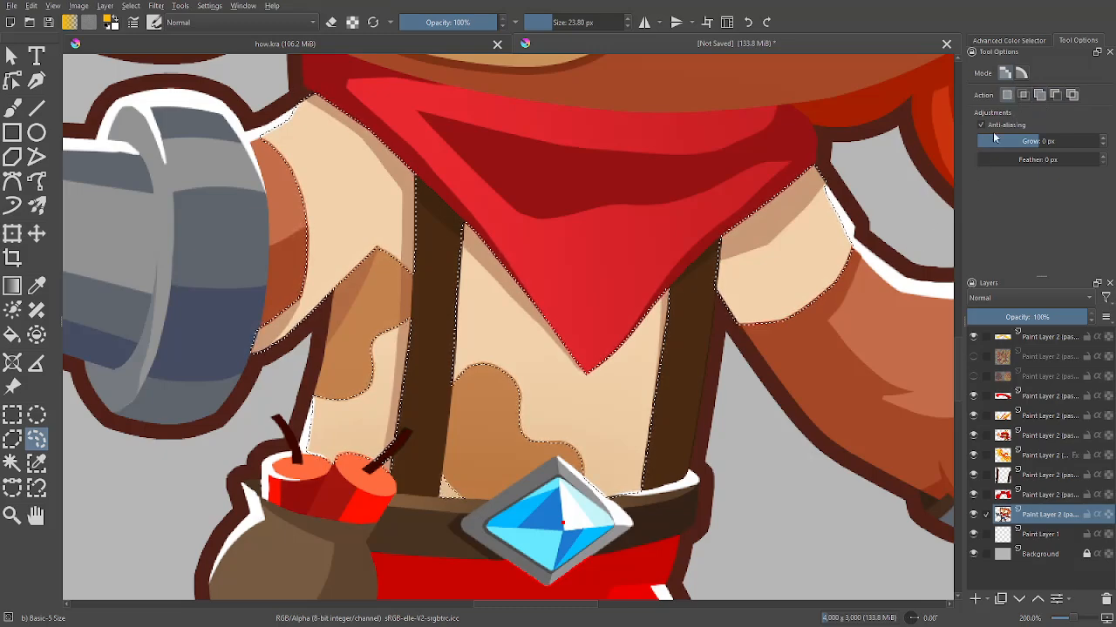
Copy the selected cream torso and upper-arm areas to a new layer and return to the brush
key(minus)
key(minus)
key(minus)
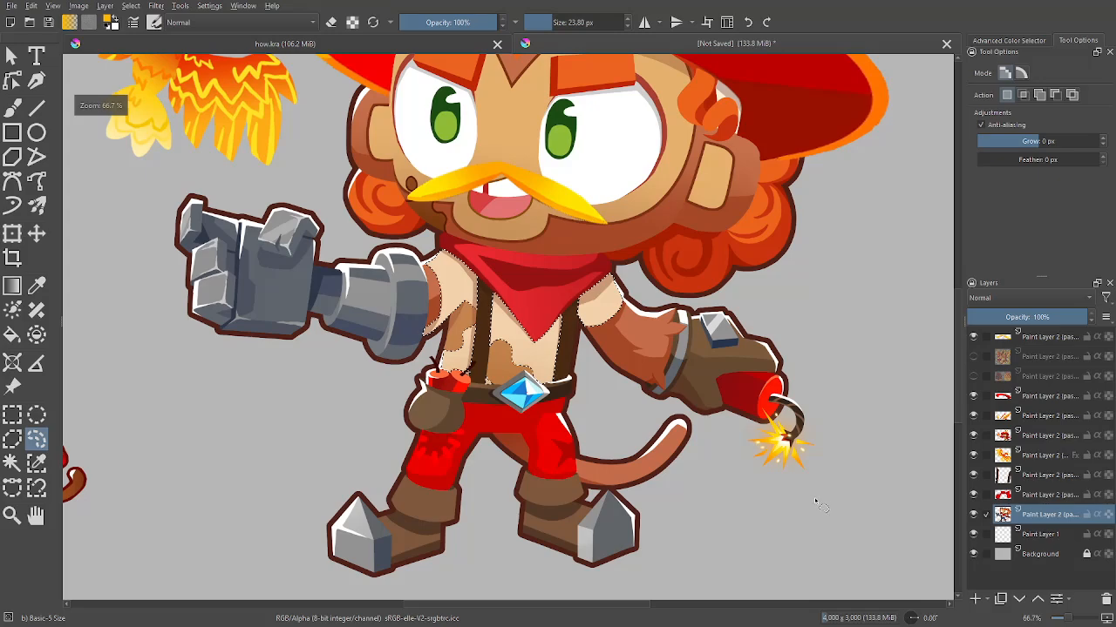
key(ctrl+alt+j)
key(minus)
key(minus)
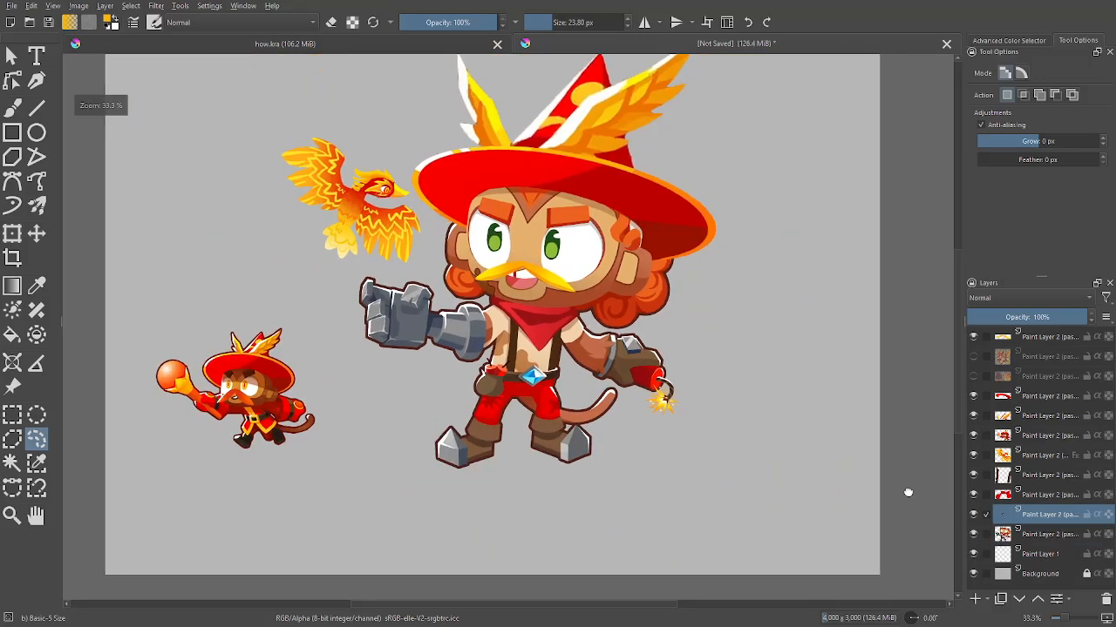
key(plus)
key(b)
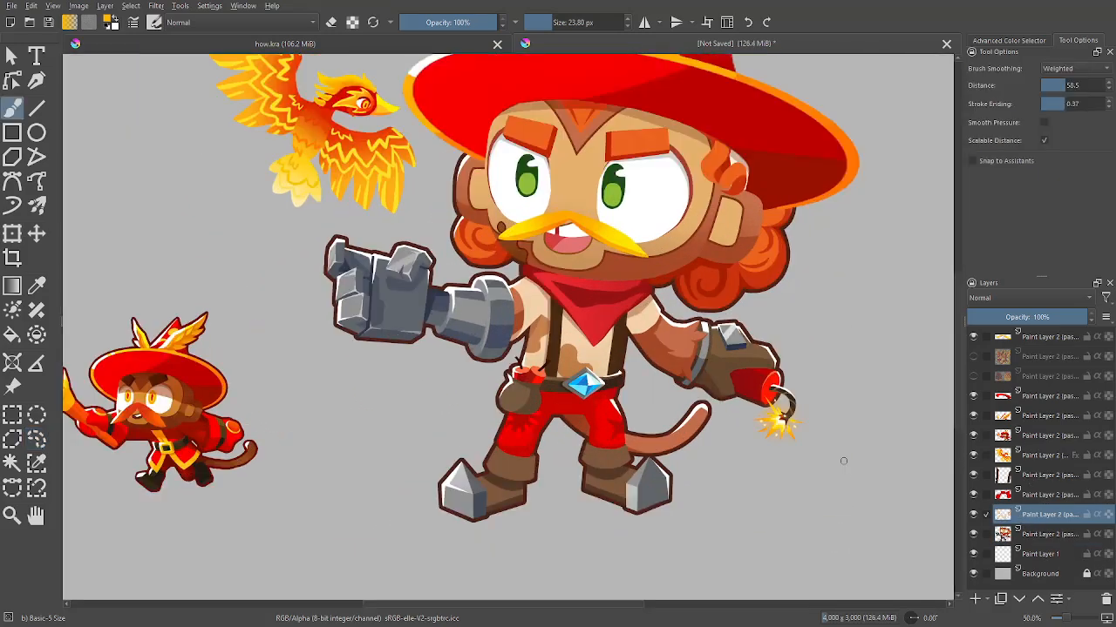
Start a Gradient Map filter on the copied torso layer and set its end stop to red #c21804, sampled from the small reference wizard
drag(873, 467, 863, 511)
key(minus)
key(plus)
key(minus)
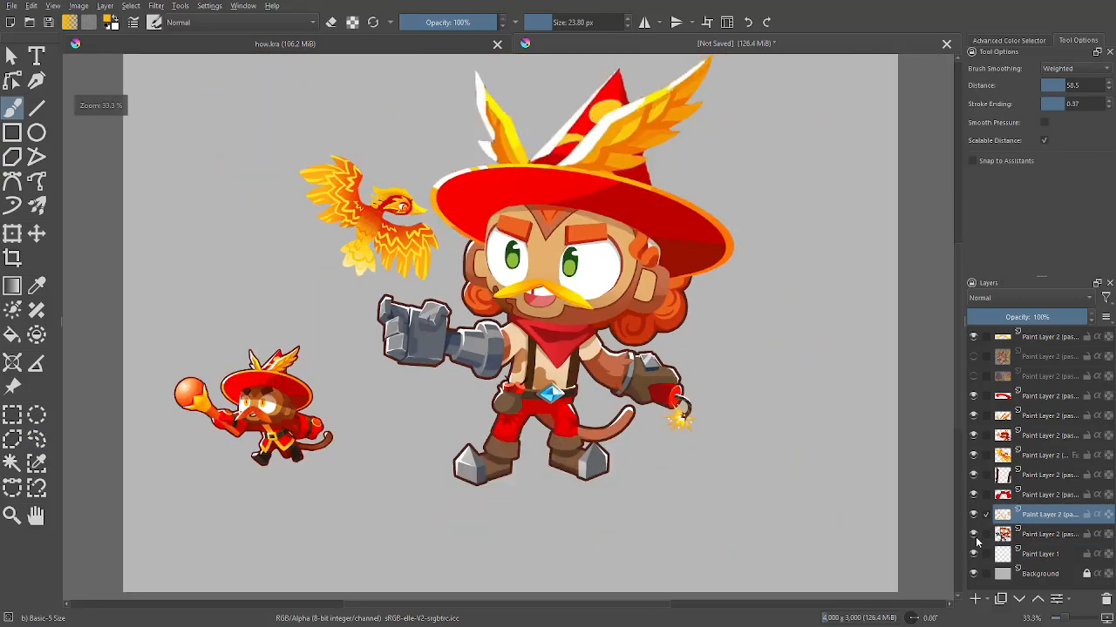
key(minus)
key(plus)
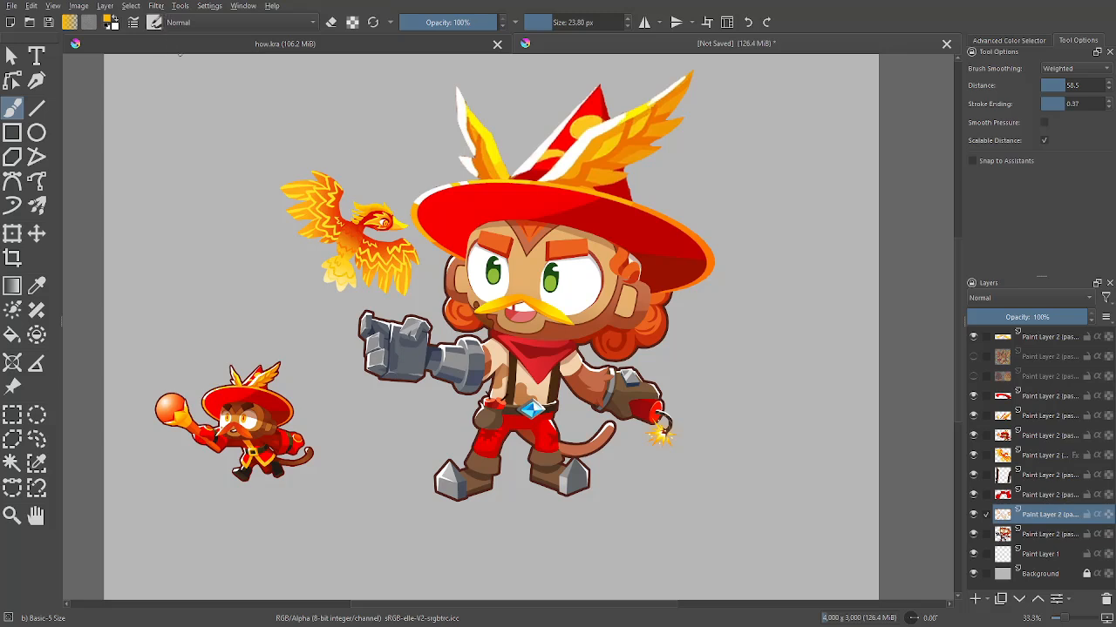
click(154, 6)
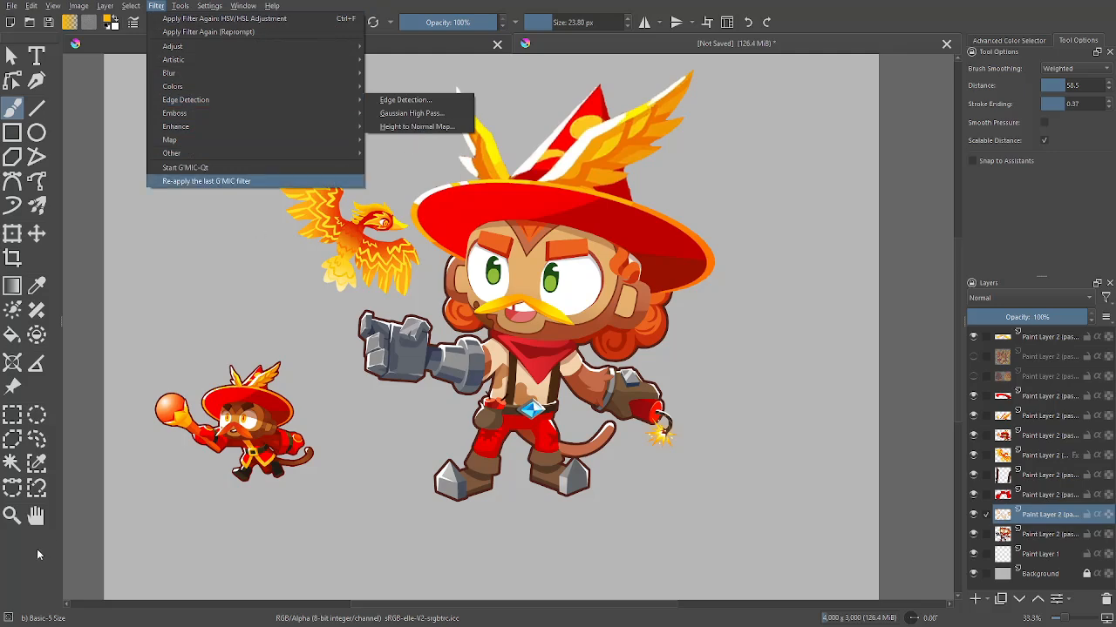
mouse_move(242, 146)
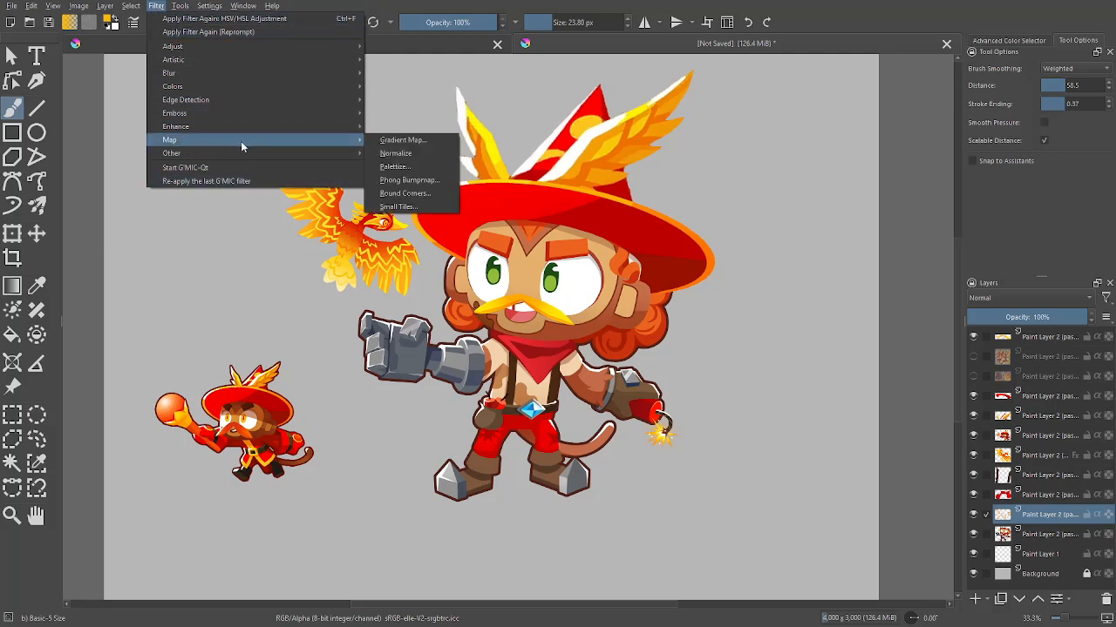
click(402, 141)
double_click(1092, 309)
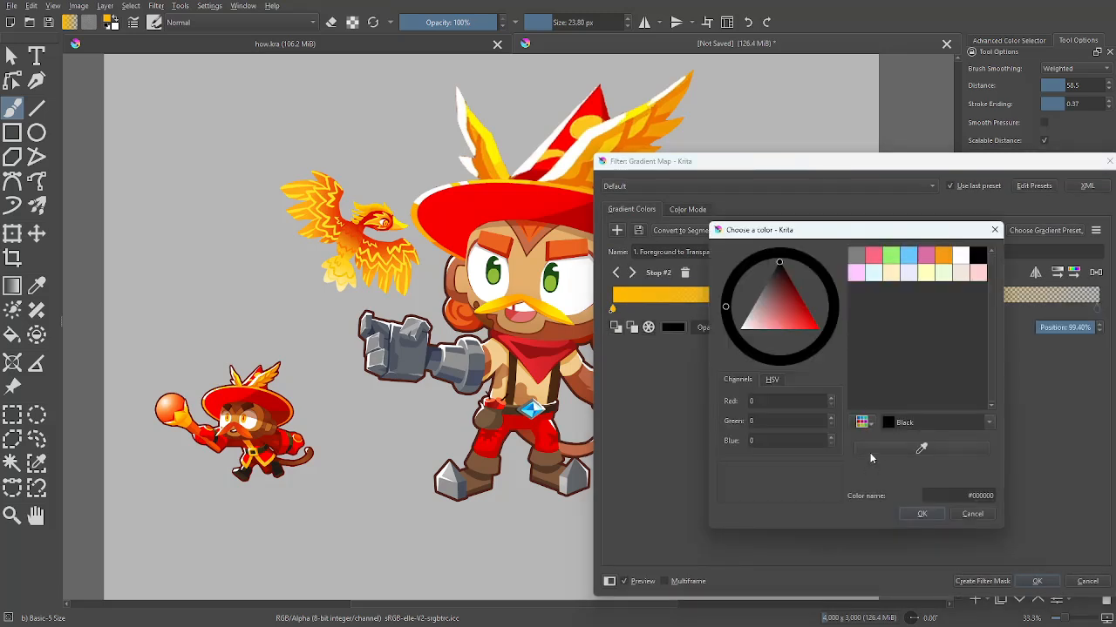
click(921, 457)
click(267, 471)
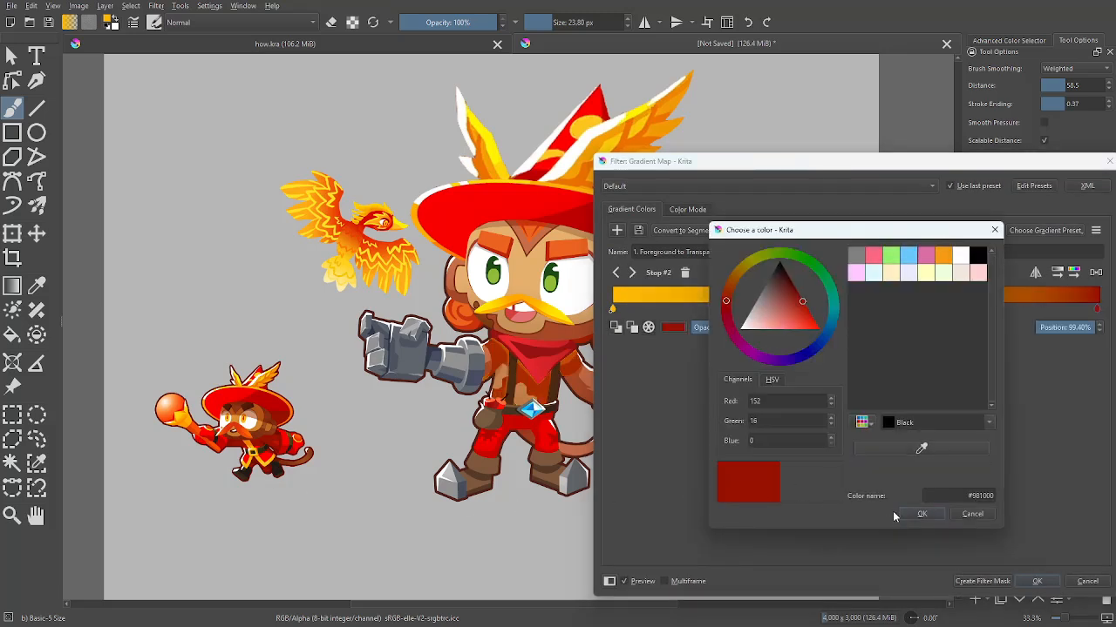
click(921, 513)
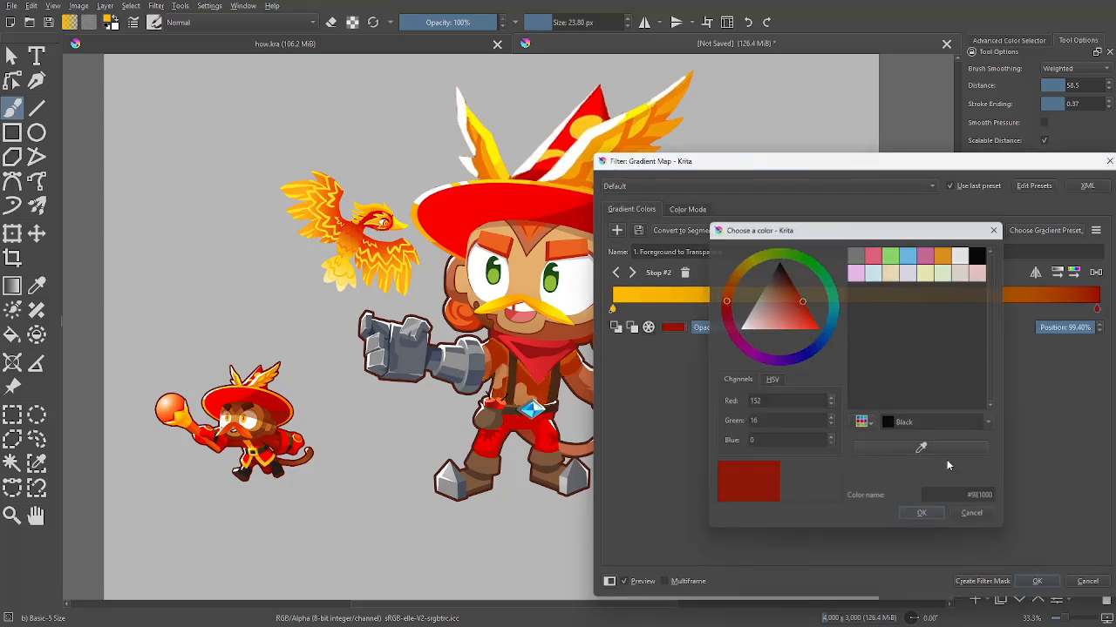
double_click(1095, 310)
click(921, 513)
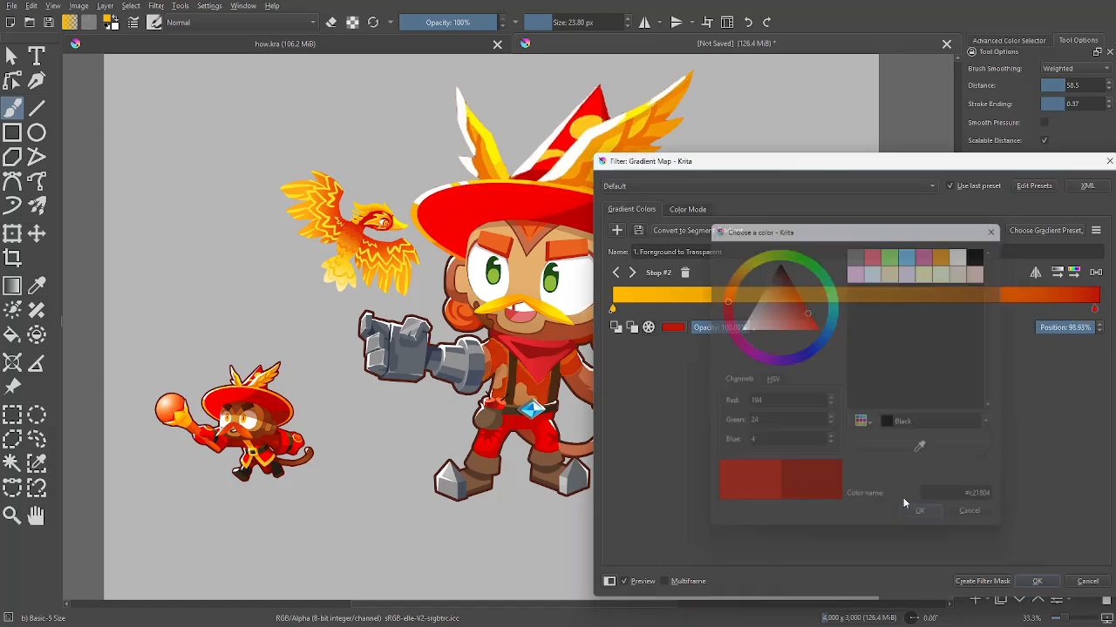
Set the gradient's start stop to dark red #570800, sampled from the small reference wizard's coat
double_click(612, 310)
click(886, 445)
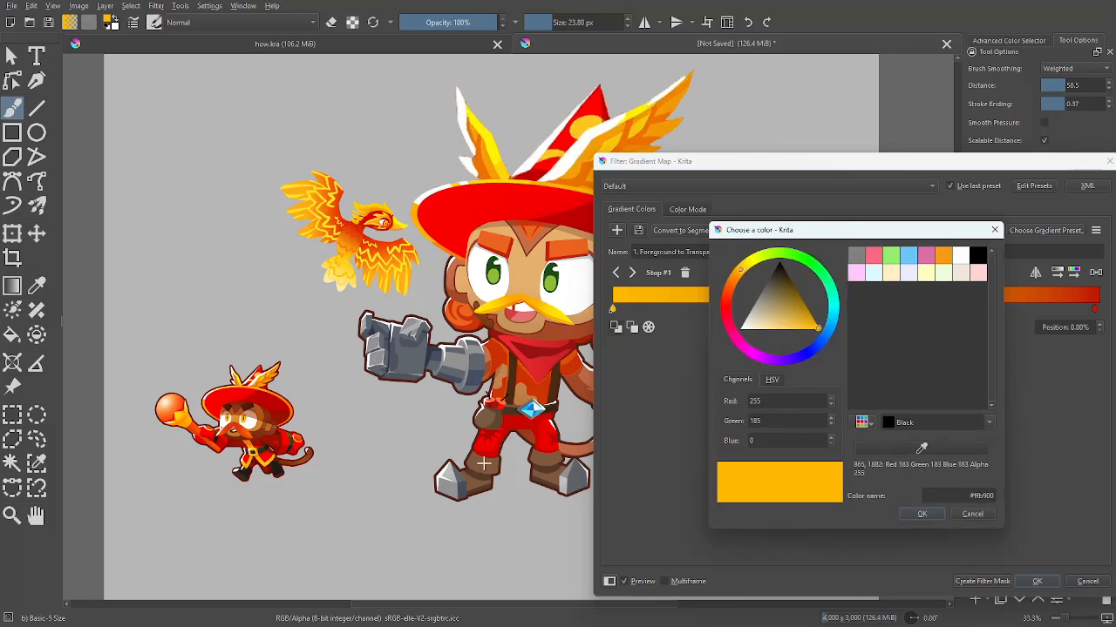
click(256, 462)
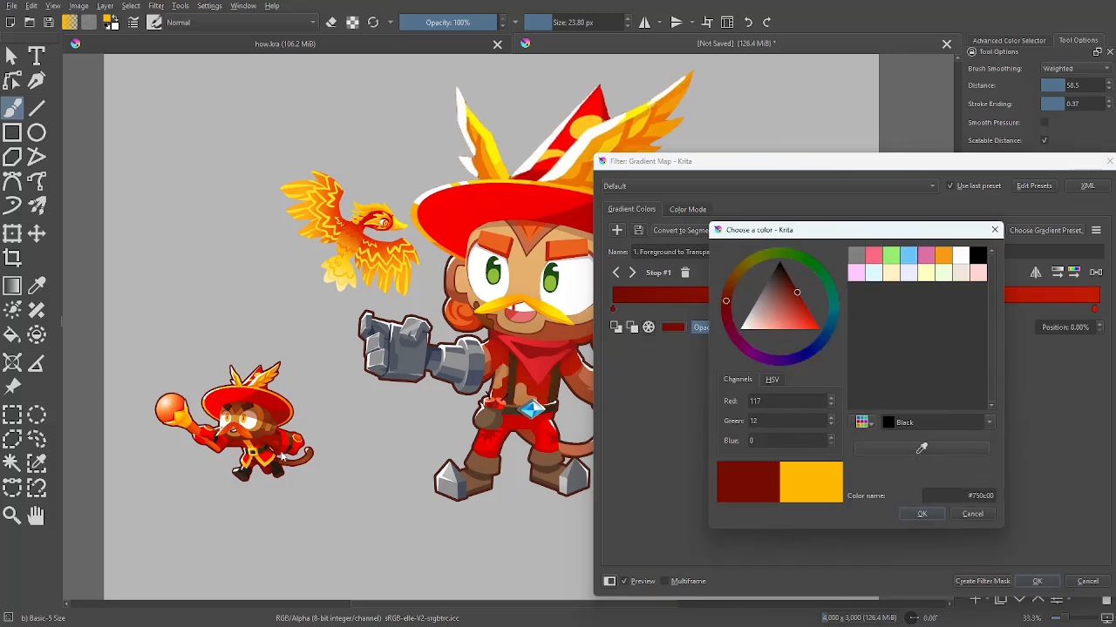
click(924, 513)
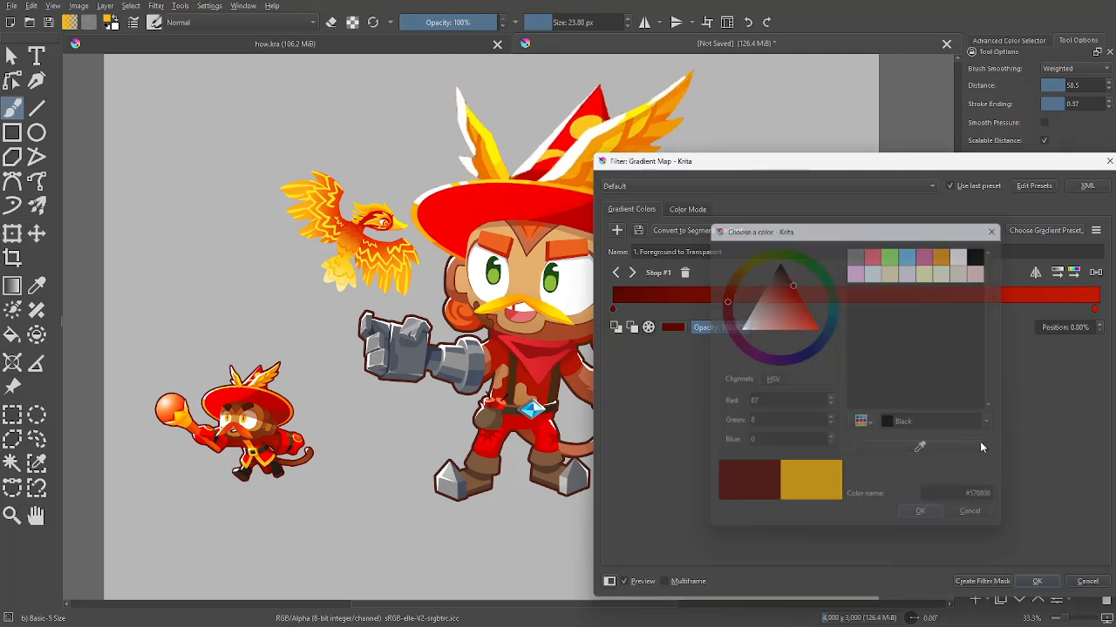
Place the dark stop at about 70% and the red stop at the gradient's far end, and apply the Gradient Map
drag(1095, 314, 1059, 315)
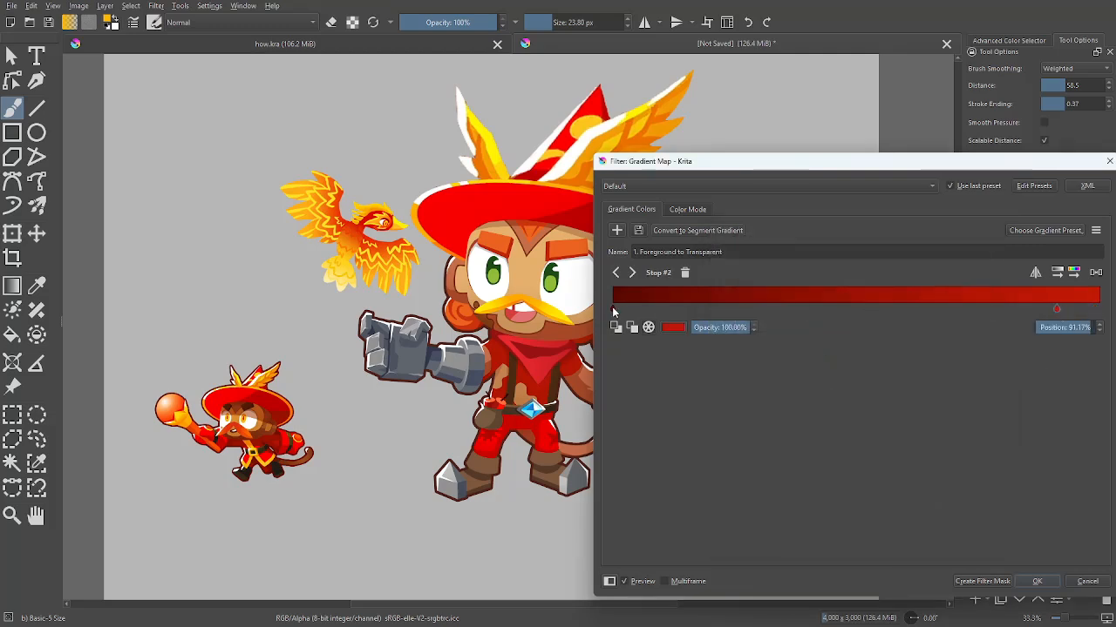
drag(613, 312, 970, 315)
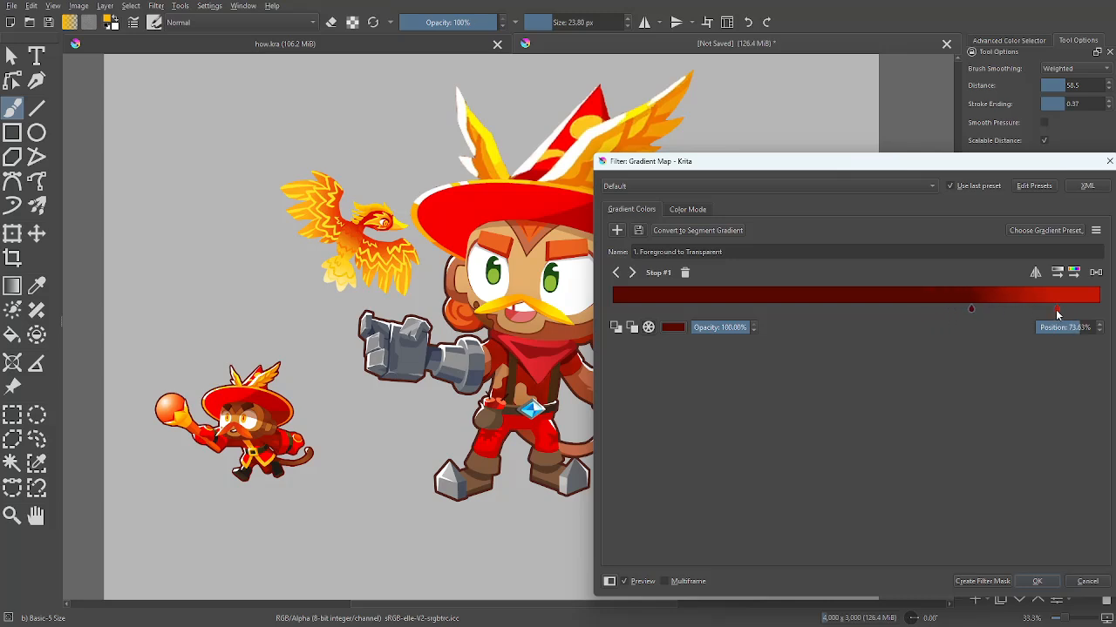
drag(1058, 314, 1099, 311)
drag(969, 310, 961, 311)
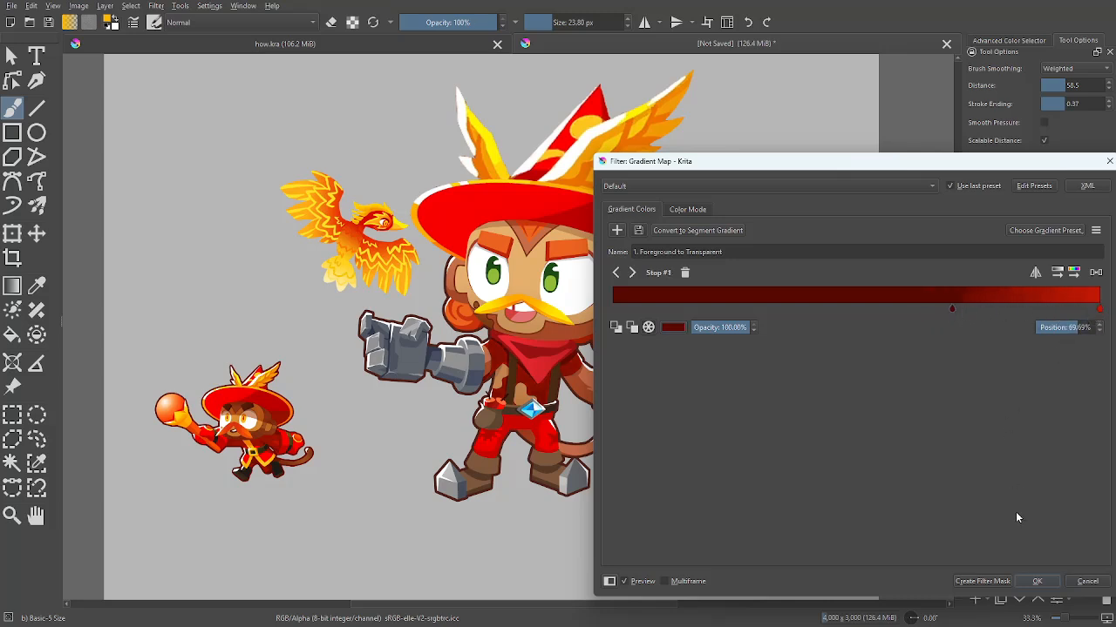
click(1036, 582)
Select the tan fur patches on the character's layer with Similar Color Selection and add a new paint layer above it
key(plus)
key(plus)
key(plus)
key(plus)
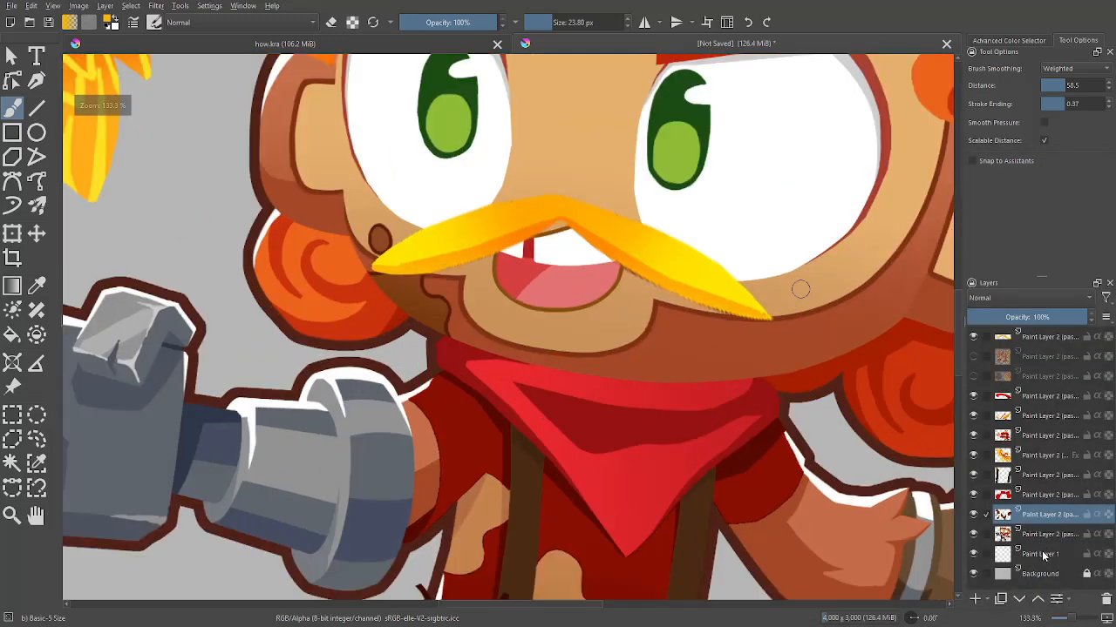
click(1044, 535)
click(35, 463)
scroll(837, 475, down, 2)
click(836, 475)
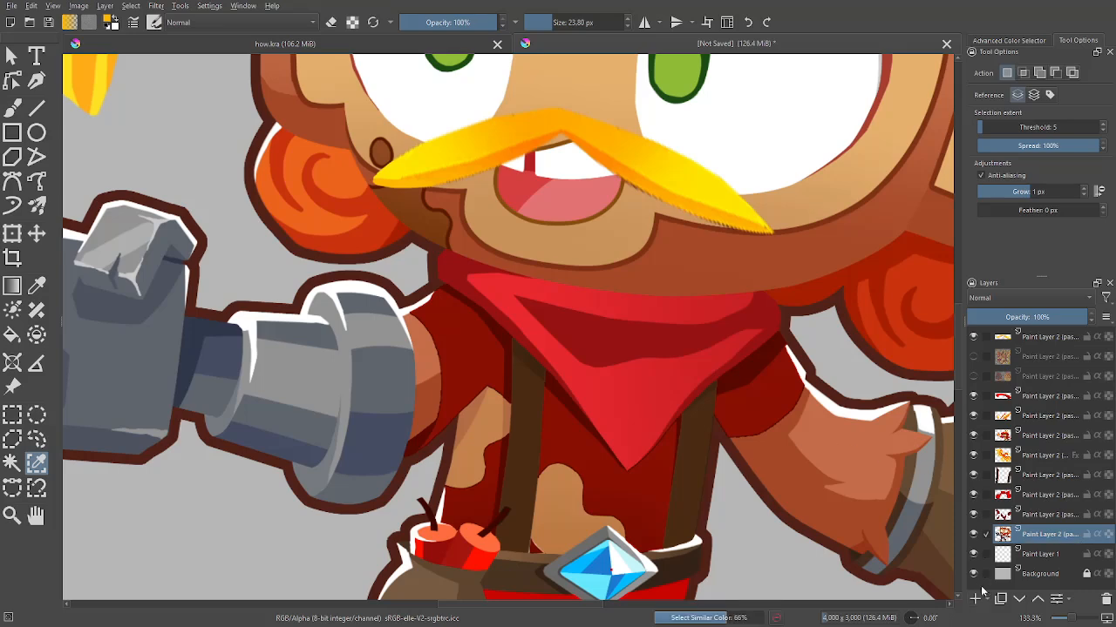
click(975, 599)
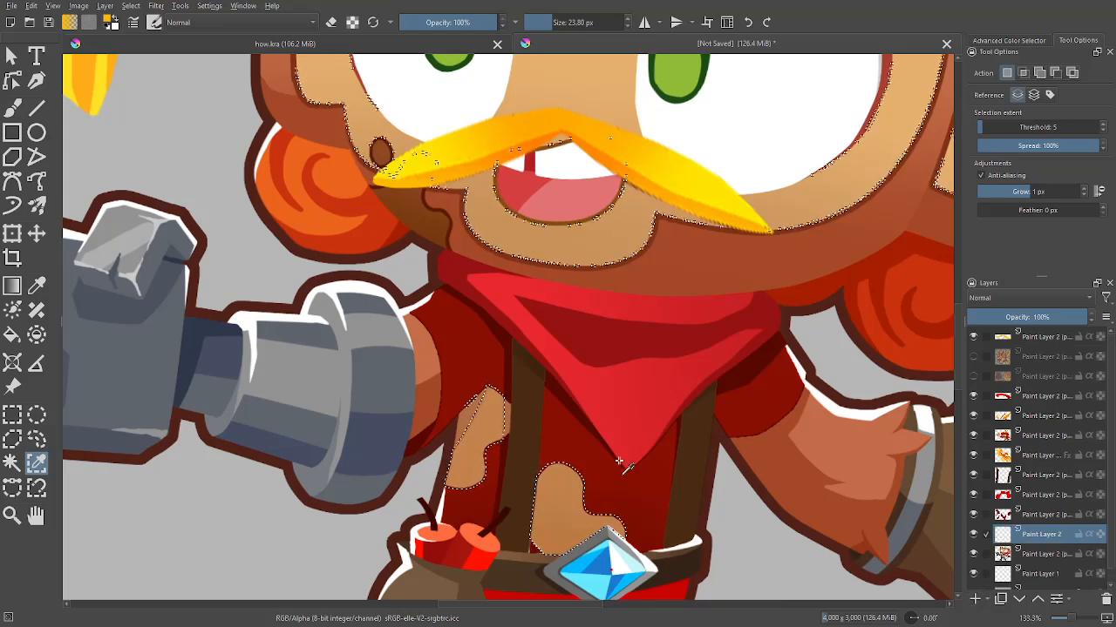
Paint the selected tan patches on the torso dark red on the new layer, using a colour sampled from the shirt
key(p)
click(565, 401)
key(b)
drag(578, 486, 605, 486)
drag(542, 463, 591, 483)
drag(462, 501, 488, 418)
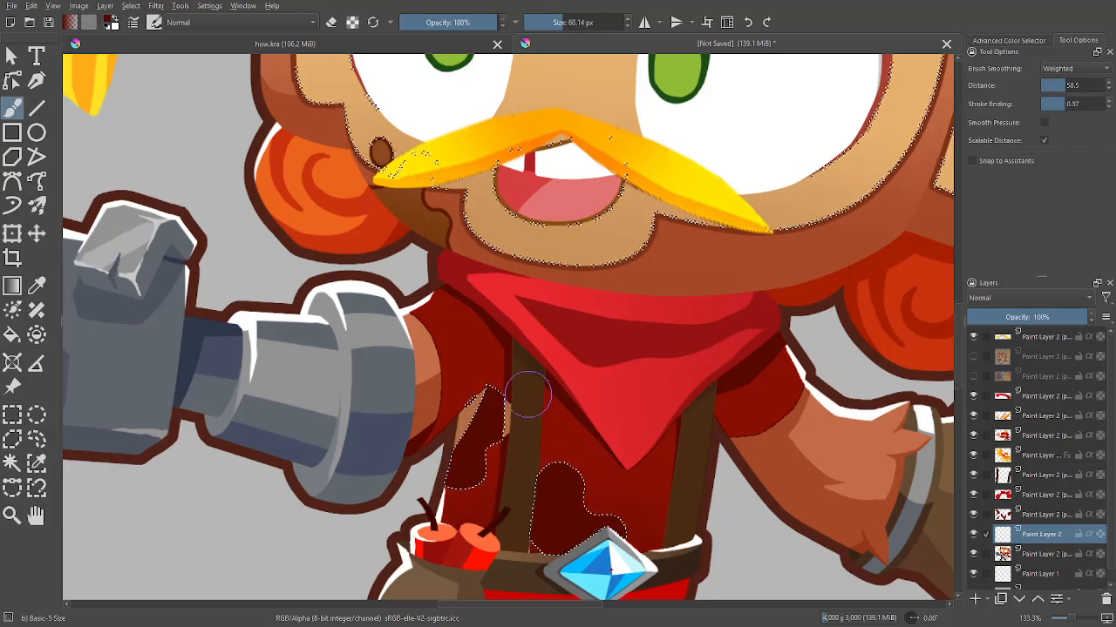
Reselect the tan patch colour on the character's layer and cover the remaining tan patch beside the strap with dark red on Paint Layer 2
click(1038, 556)
key(w)
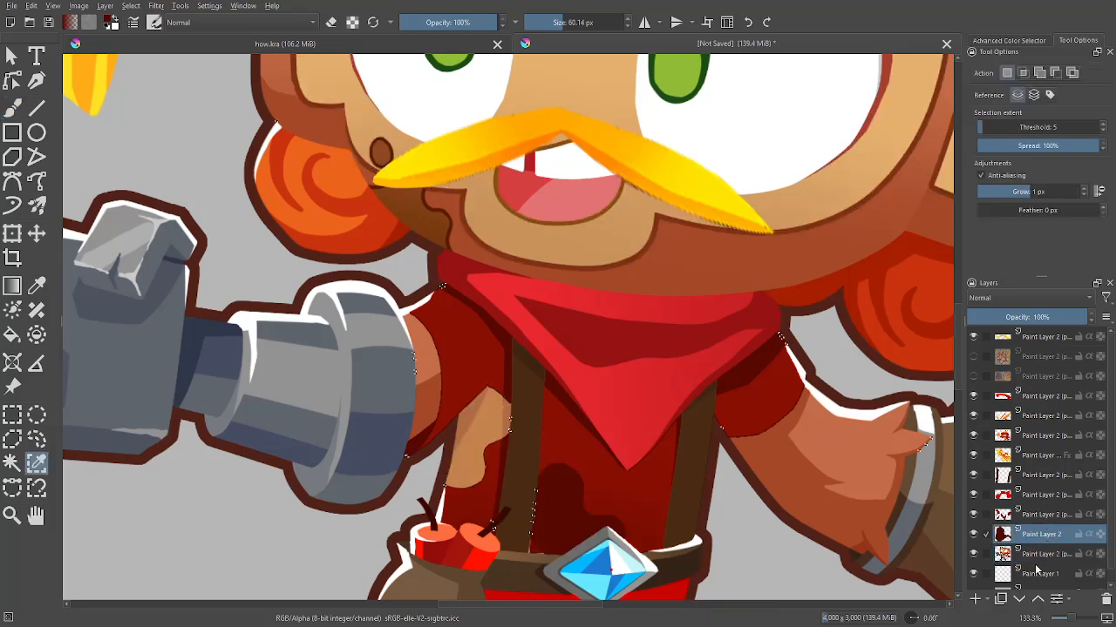
click(752, 504)
click(505, 408)
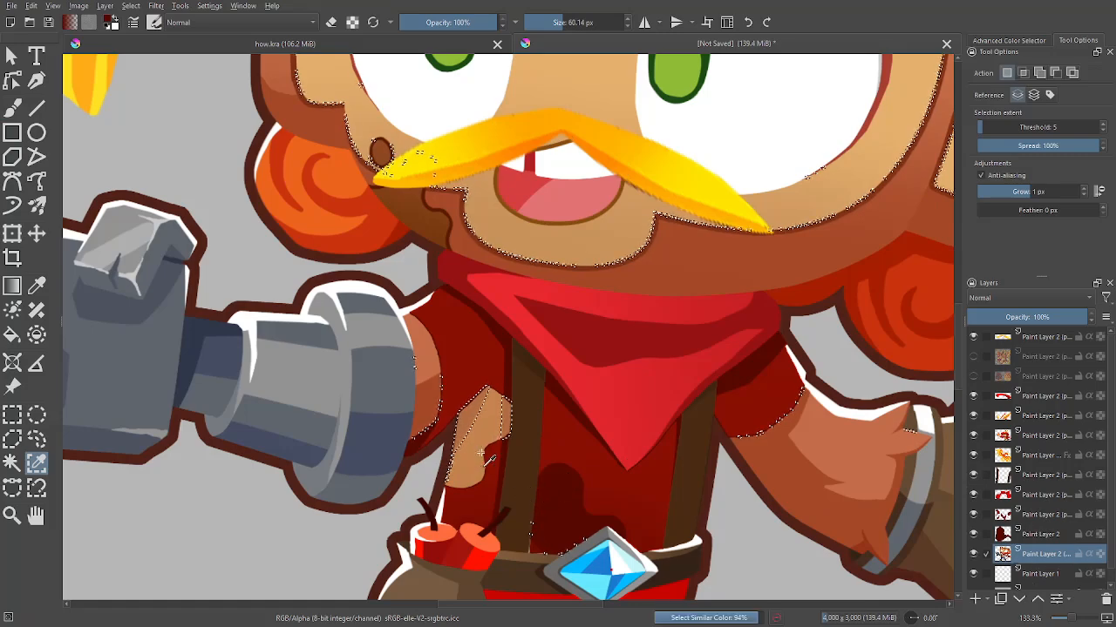
key(Page_Up)
key(b)
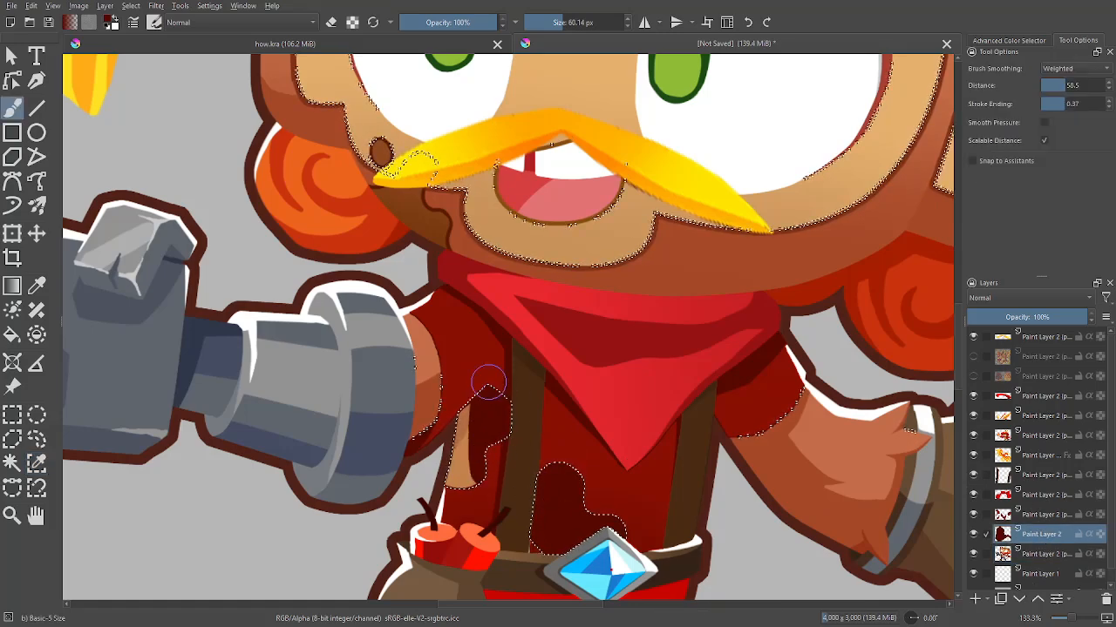
Choose a near-black red, reduce the brush to 38.17 px and paint a shadow edge inside the dark torso patches
click(1008, 40)
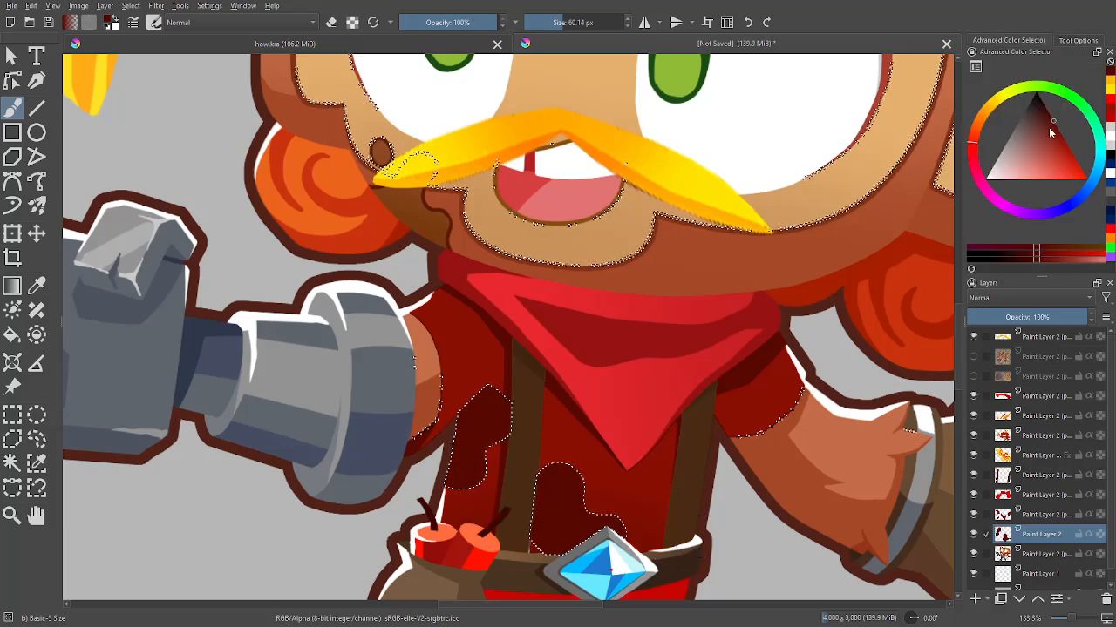
drag(1042, 90, 1037, 98)
click(1044, 104)
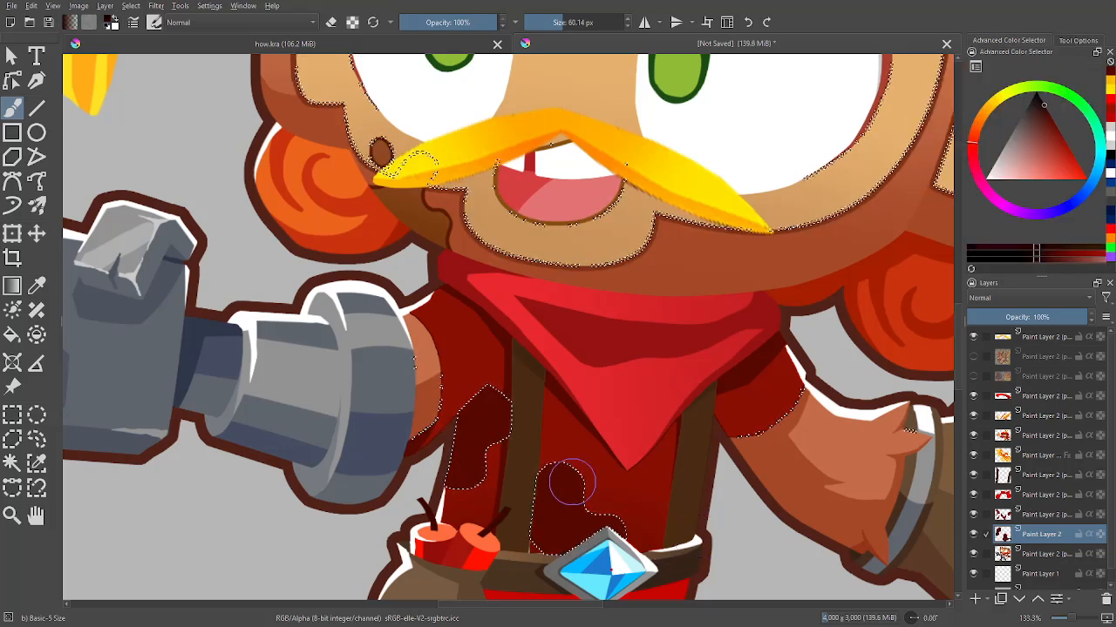
shift+drag(556, 459, 548, 460)
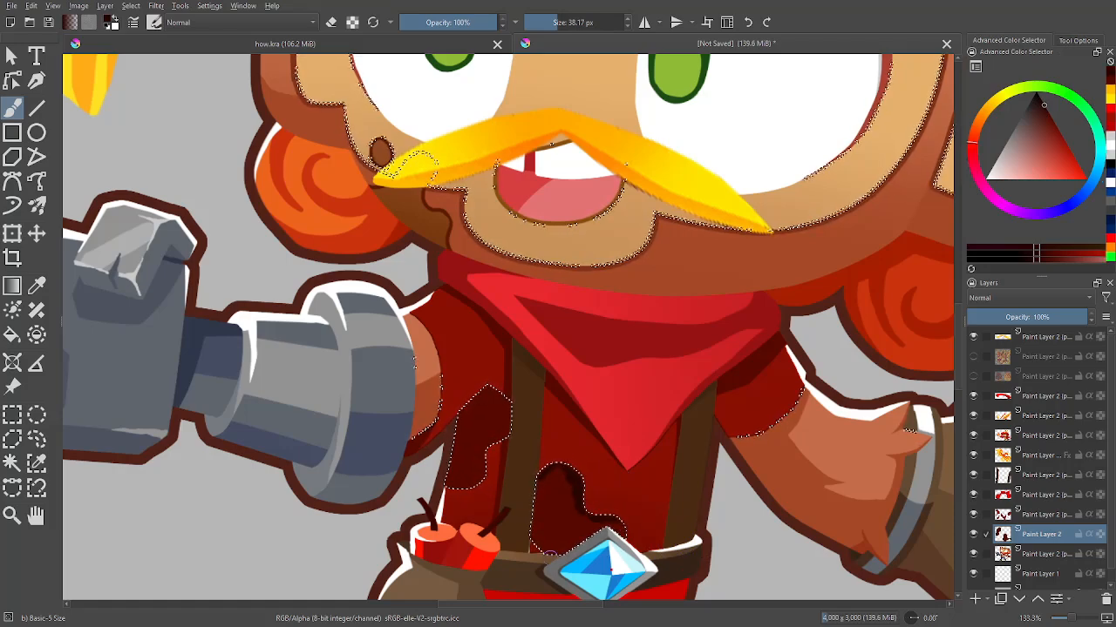
Examine the recoloured torso on the whole figure in both normal and horizontally mirrored view
key(minus)
key(minus)
key(minus)
key(minus)
key(m)
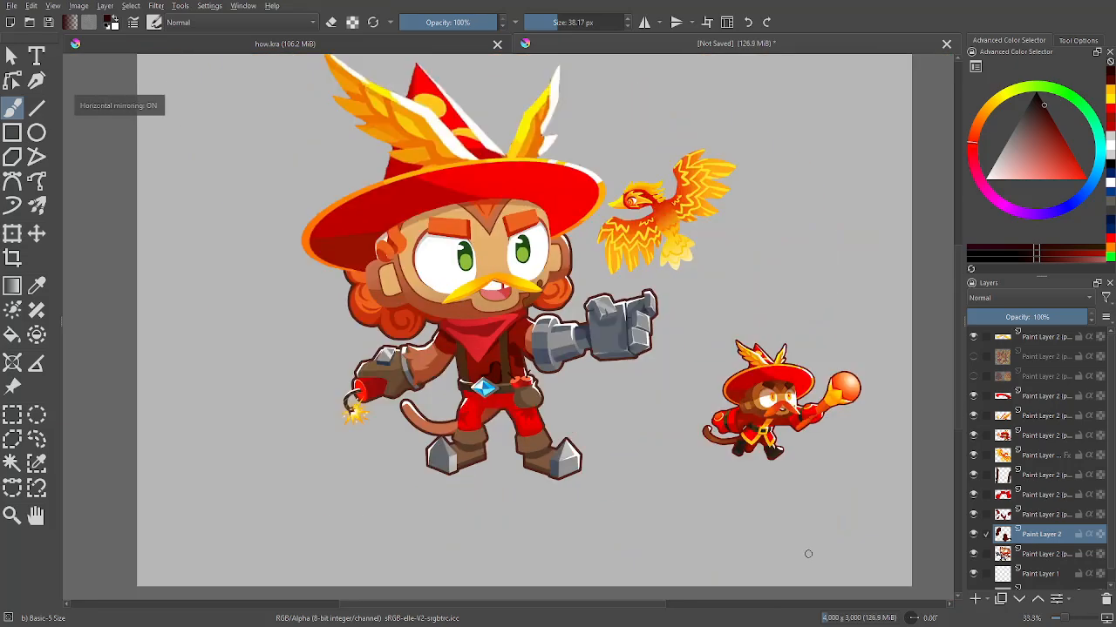
key(m)
key(plus)
key(plus)
key(plus)
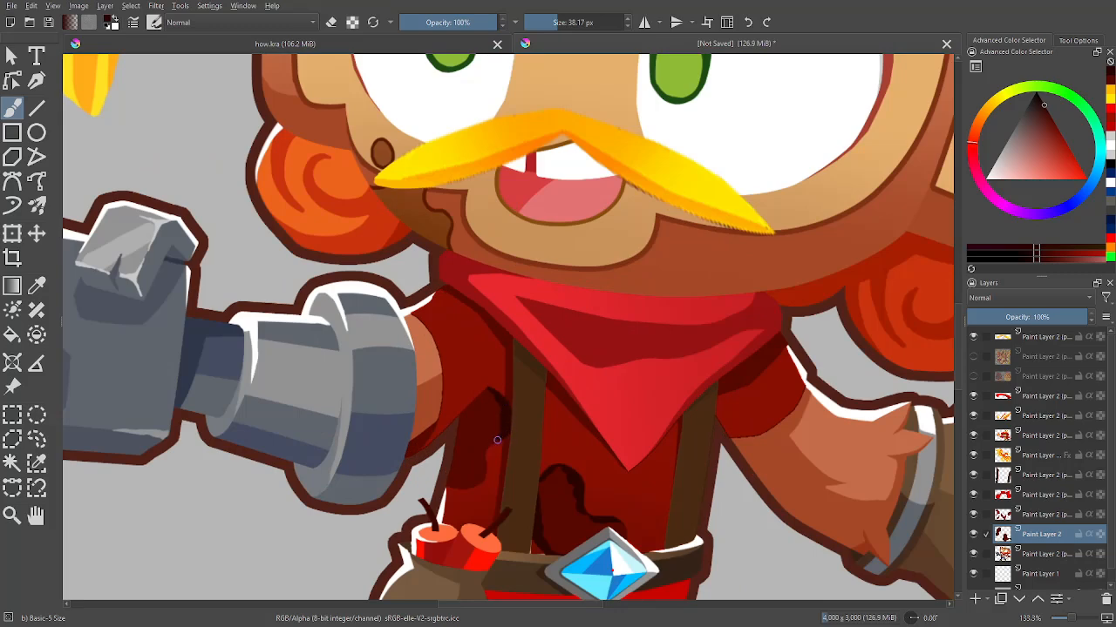
key(minus)
key(minus)
key(minus)
key(minus)
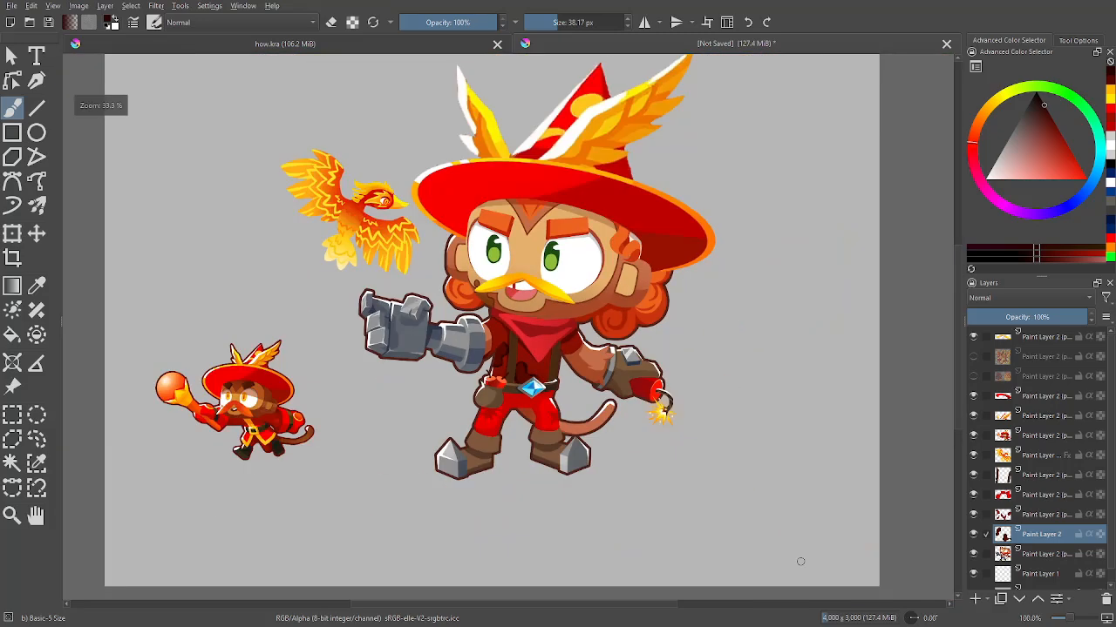
key(m)
key(m)
key(plus)
key(minus)
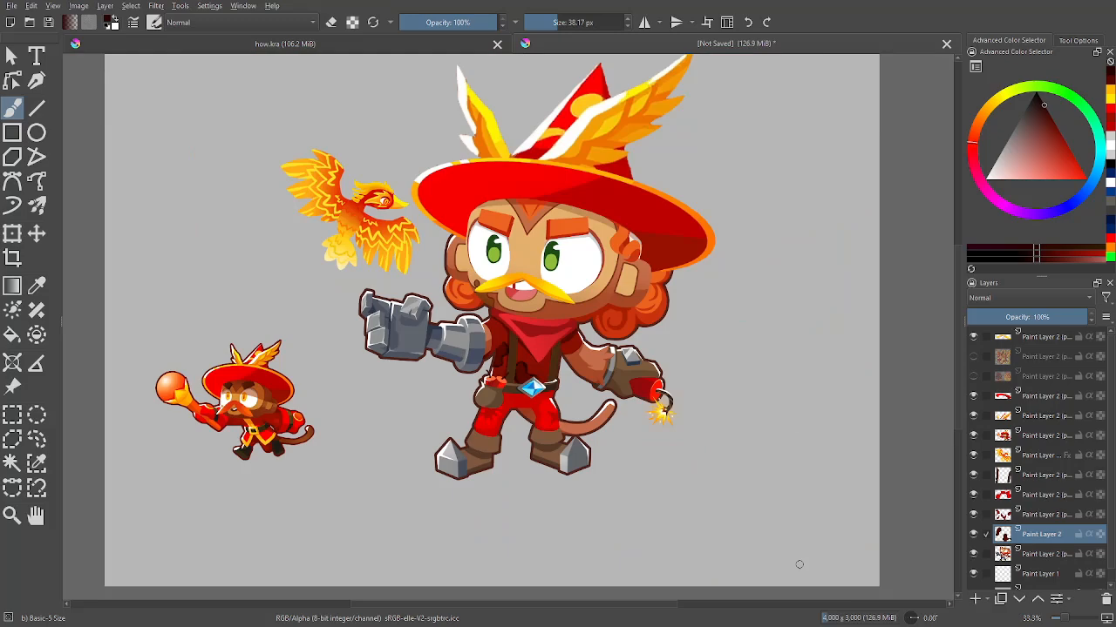
Add a new paint layer above the red trousers' layer and sample the shirt's dark red for the trouser shading
key(plus)
drag(798, 503, 745, 385)
key(plus)
key(plus)
key(plus)
key(plus)
key(plus)
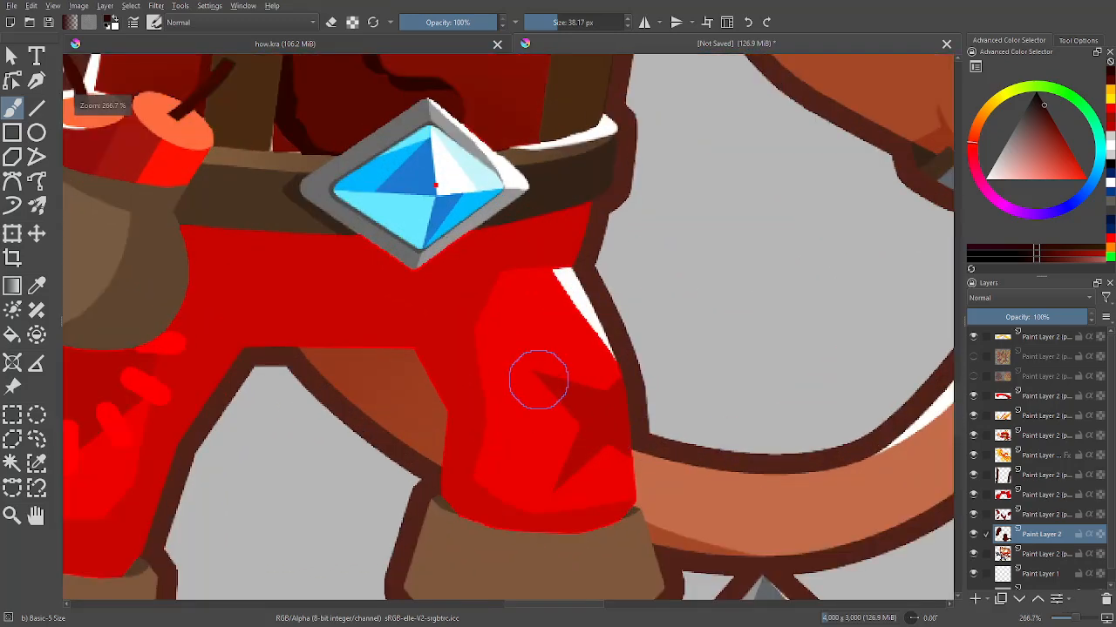
click(1035, 494)
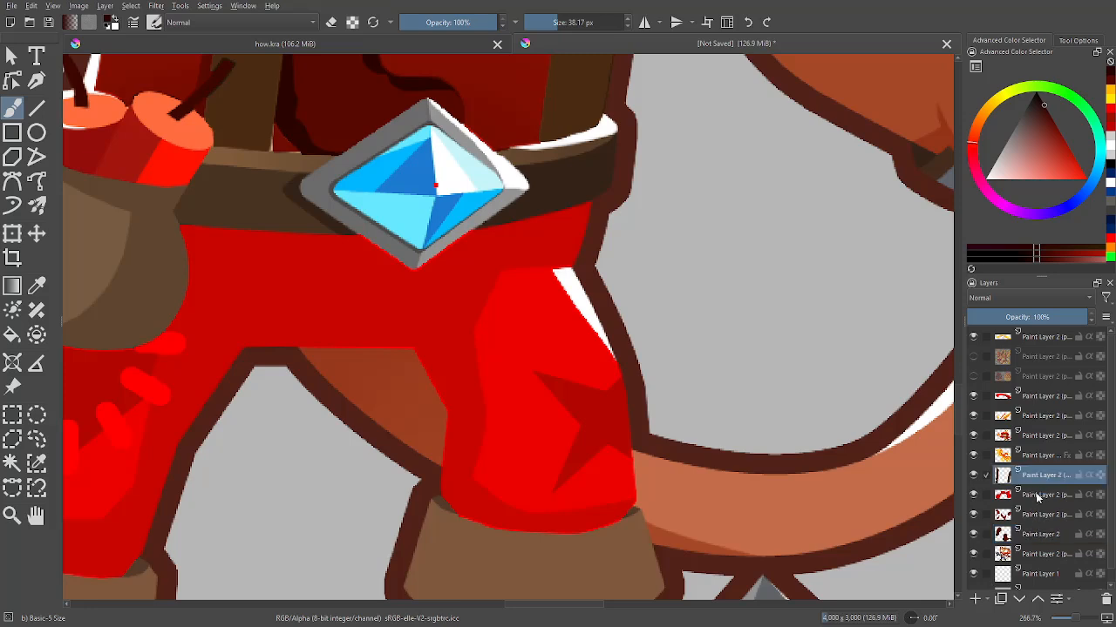
click(974, 600)
key(p)
click(475, 84)
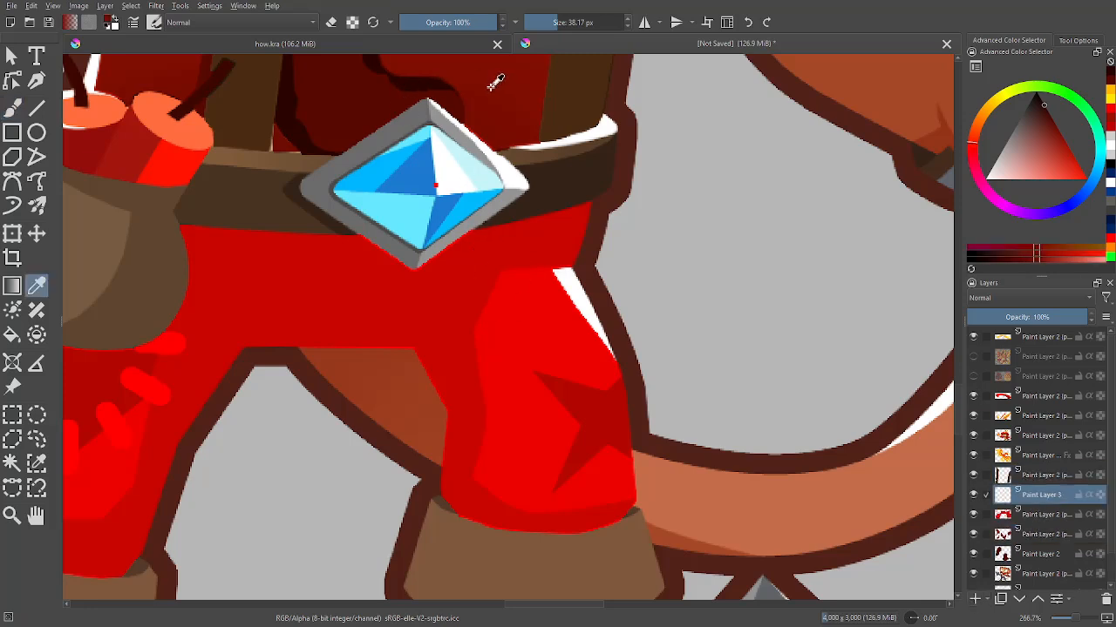
Paint a dark-red shadow along the edges of the star-shaped mark on the trouser leg by the tail with a 20.37 px brush
key(b)
mouse_move(548, 410)
mouse_down()
mouse_move(563, 393)
mouse_move(580, 425)
mouse_up()
key(ctrl+z)
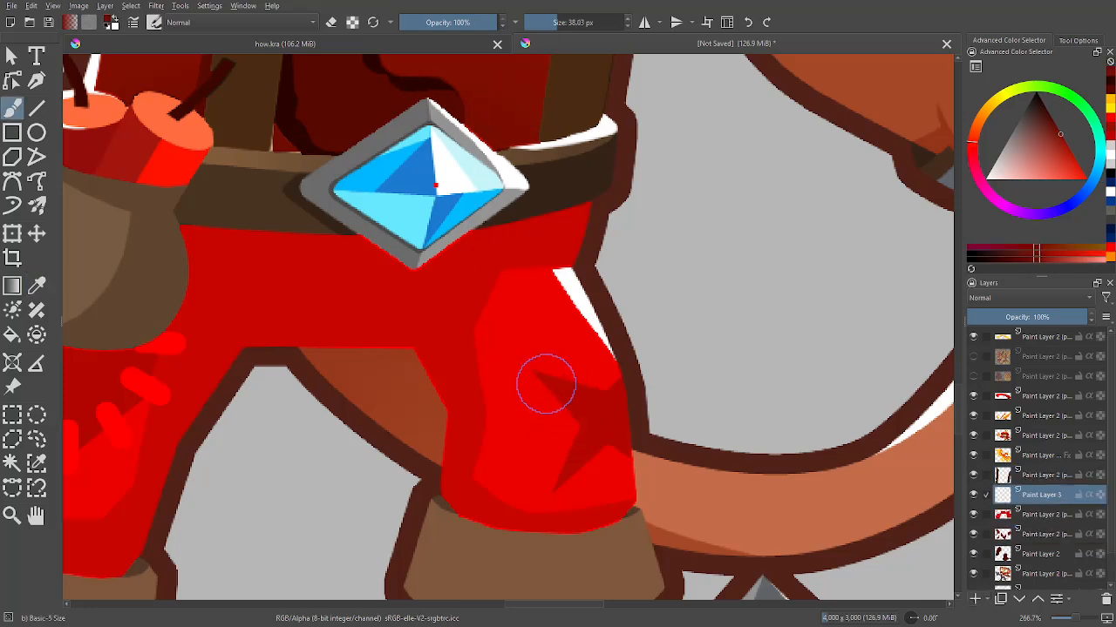
shift+drag(538, 375, 510, 375)
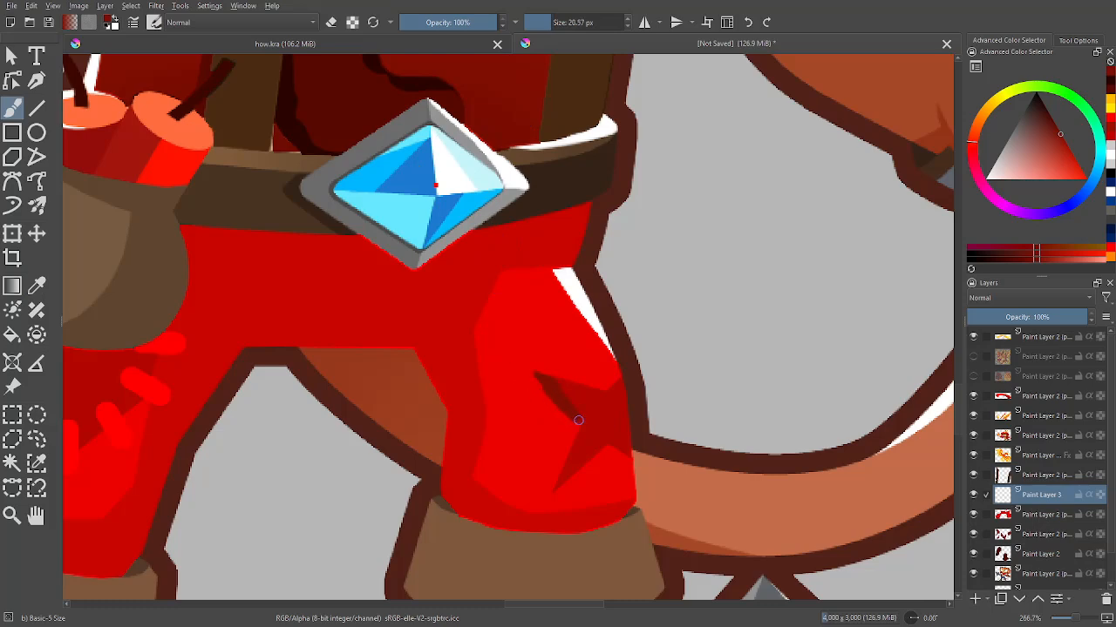
mouse_move(583, 430)
mouse_down()
mouse_move(562, 475)
mouse_move(594, 466)
mouse_up()
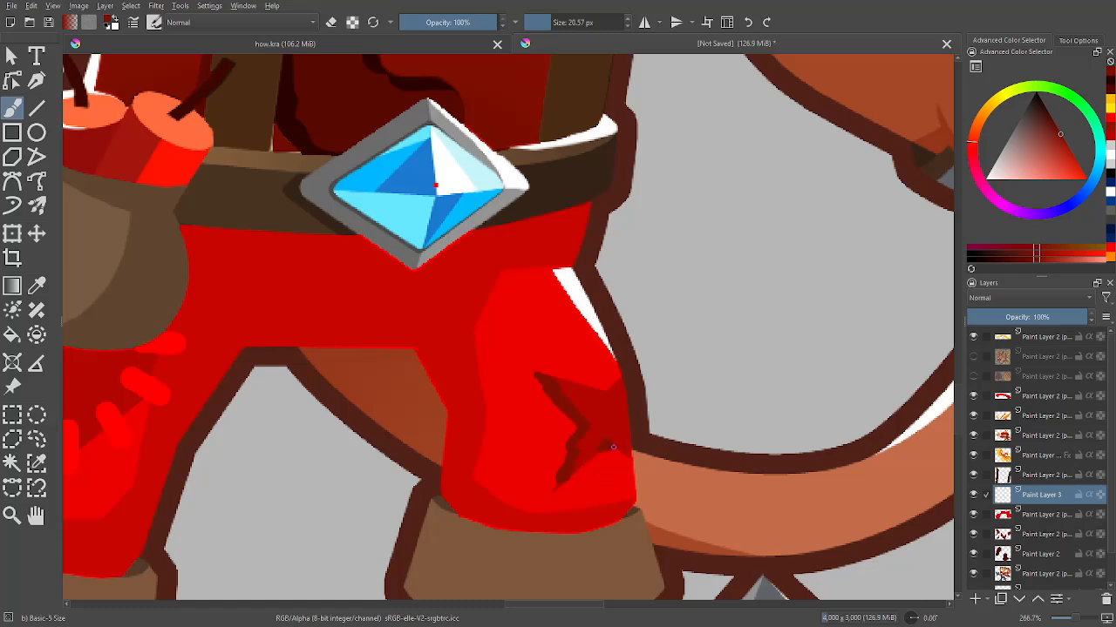
drag(607, 391, 575, 386)
key(ctrl+minus)
key(ctrl+minus)
key(ctrl+minus)
key(ctrl+minus)
key(ctrl+minus)
key(ctrl+minus)
key(ctrl+minus)
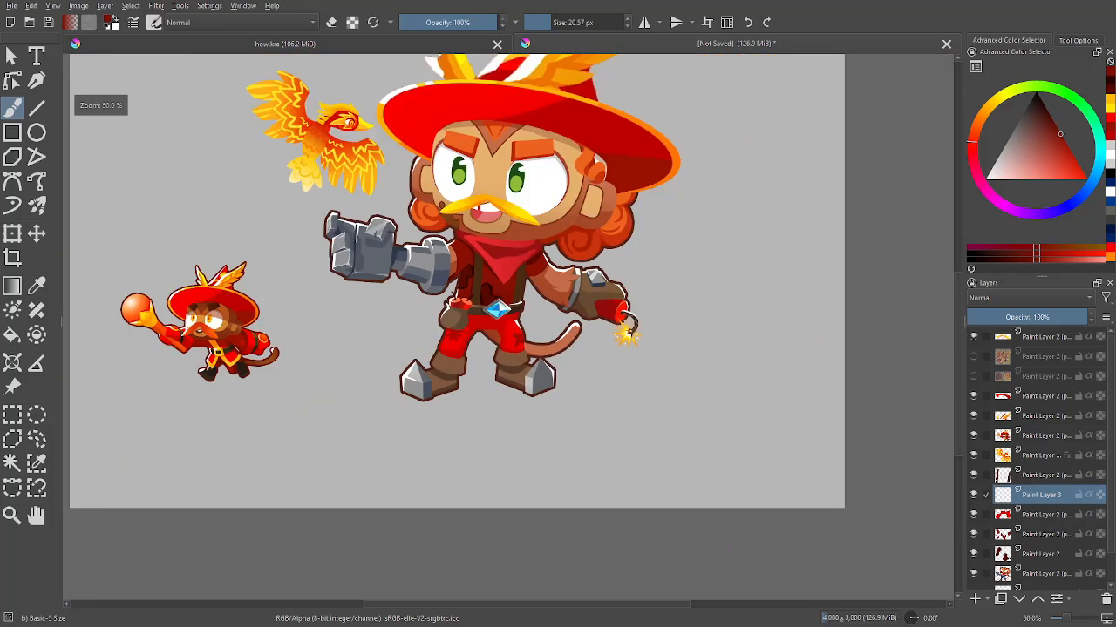
Check the shaded trousers on the whole figure in normal and horizontally mirrored view
key(m)
key(m)
key(ctrl+plus)
drag(695, 406, 763, 460)
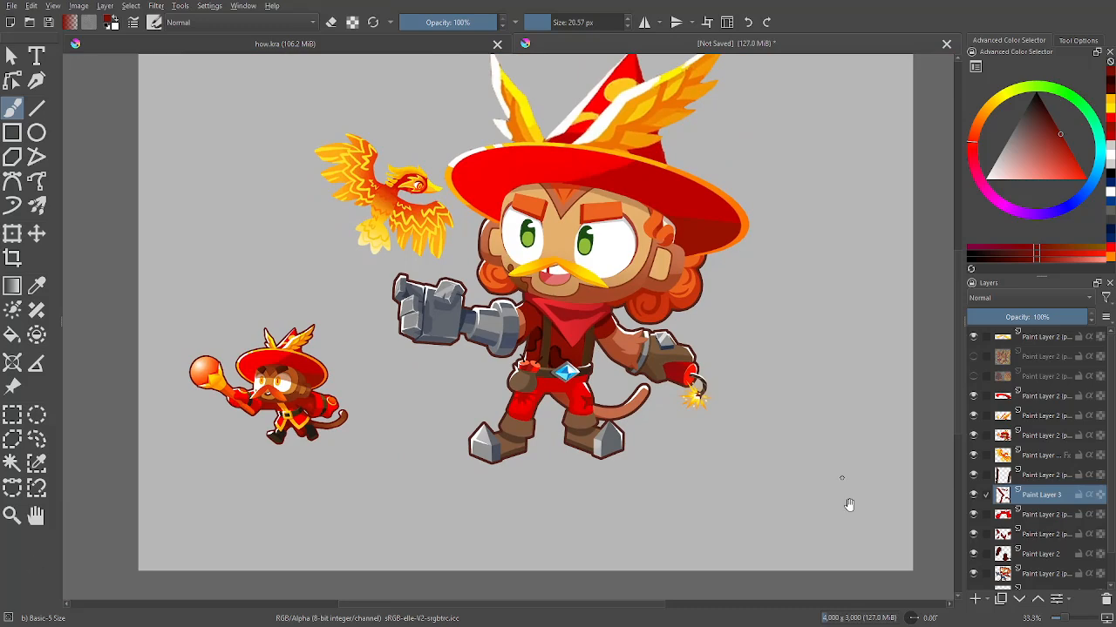
drag(849, 505, 886, 515)
key(ctrl+plus)
key(ctrl+plus)
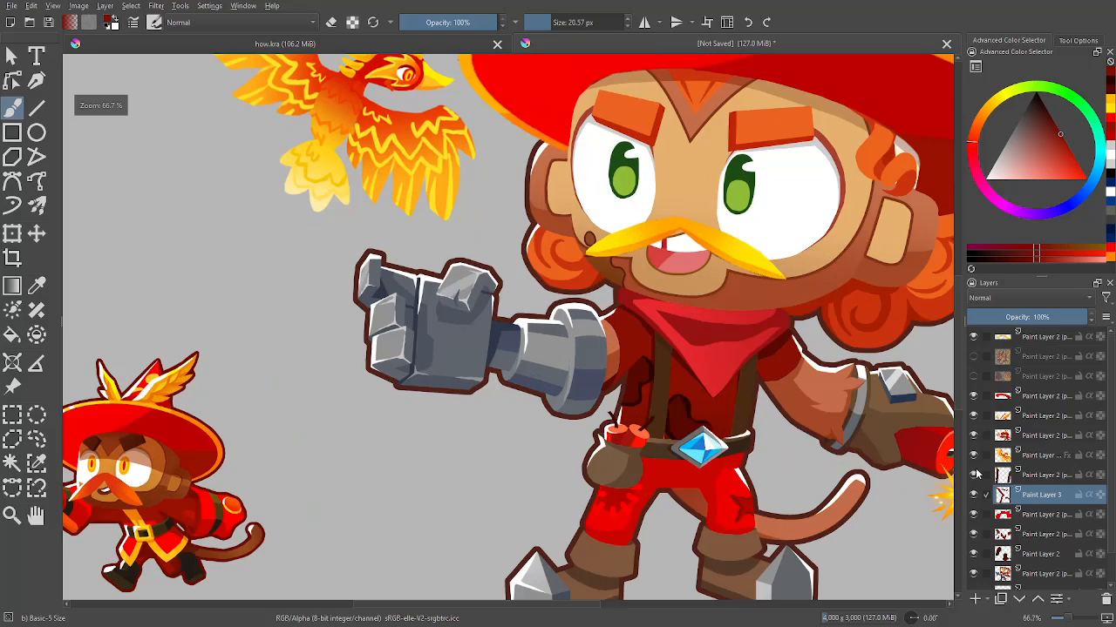
Examine the belt, tunic, boots and tail of the small fire-wizard reference monkey up close
drag(436, 523, 706, 351)
key(ctrl+plus)
key(ctrl+plus)
key(ctrl+plus)
key(ctrl+plus)
drag(640, 575, 657, 394)
key(ctrl+plus)
key(ctrl+plus)
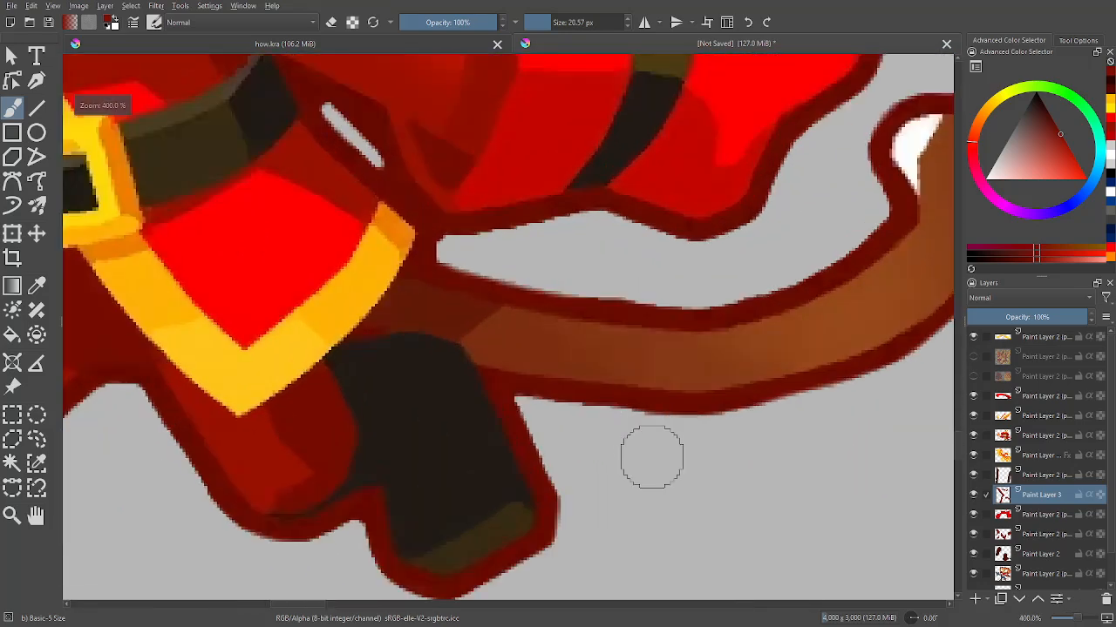
key(ctrl+plus)
drag(630, 553, 691, 358)
drag(324, 466, 686, 465)
key(ctrl+minus)
key(ctrl+minus)
key(ctrl+minus)
key(ctrl+minus)
key(ctrl+minus)
key(ctrl+minus)
key(ctrl+minus)
key(ctrl+minus)
key(ctrl+minus)
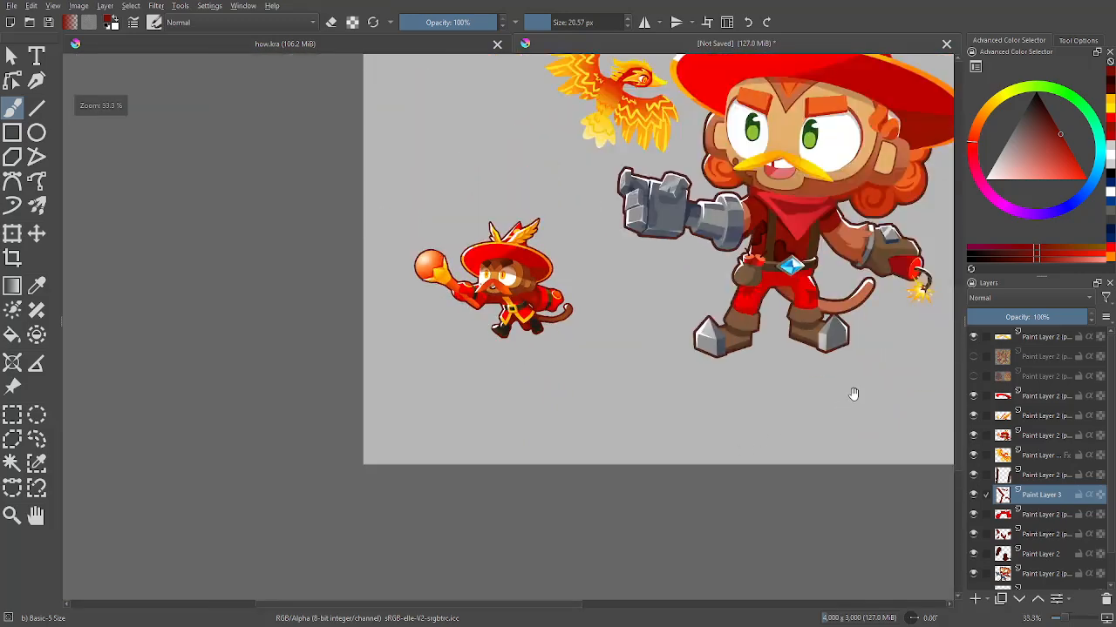
Compare the small fire-wizard reference monkey with the large recoloured figure, both overall and in detail
drag(853, 395, 723, 472)
key(ctrl+plus)
mouse_move(815, 451)
mouse_down()
mouse_move(801, 476)
mouse_move(805, 503)
mouse_up()
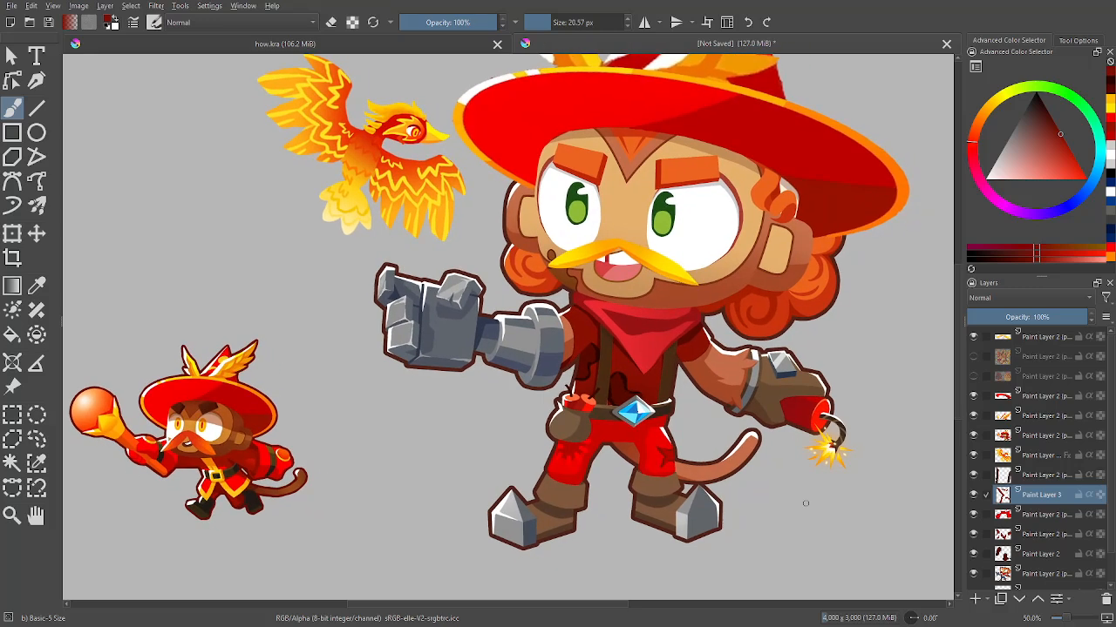
drag(786, 533, 989, 430)
key(ctrl+plus)
key(ctrl+plus)
key(ctrl+plus)
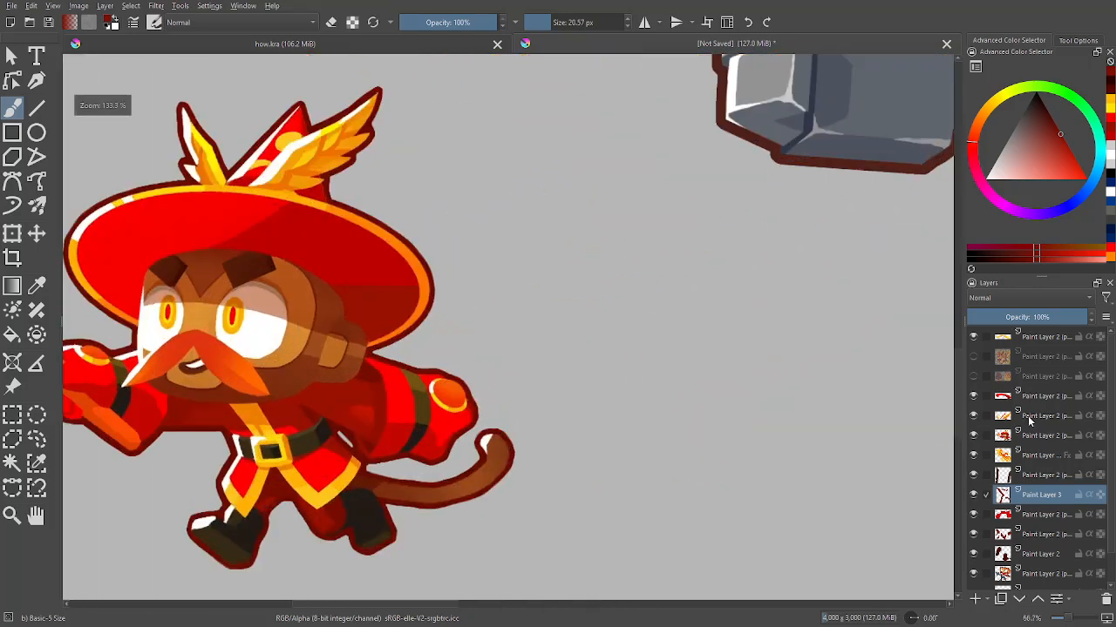
key(ctrl+minus)
key(ctrl+minus)
key(ctrl+minus)
drag(857, 505, 805, 549)
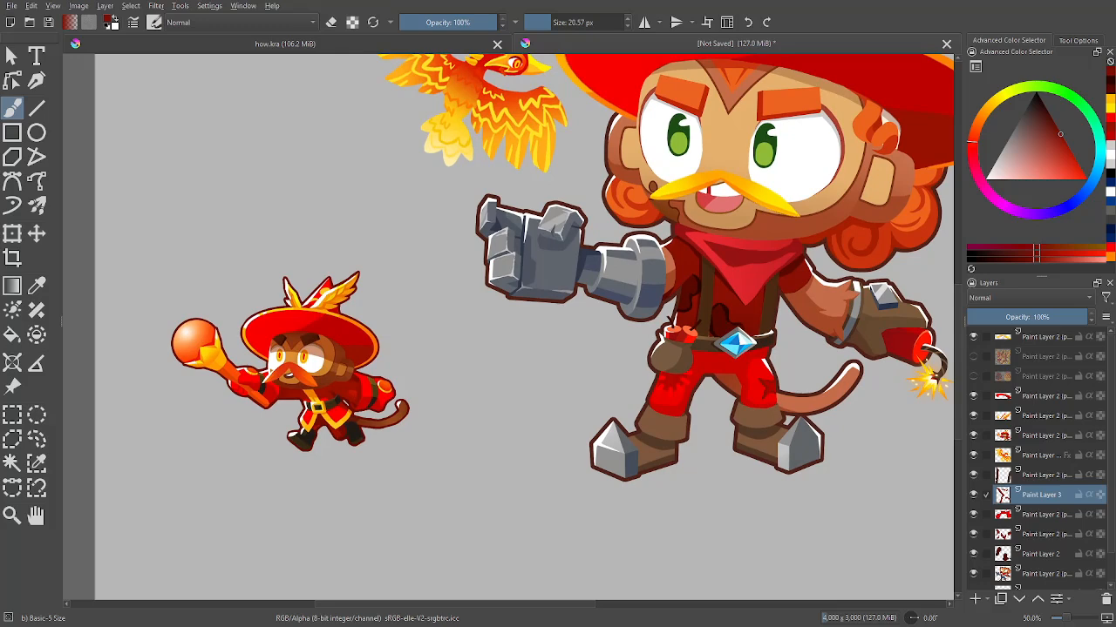
Show the hidden phoenix-wizard reference layer and copy its gold-rimmed orange gem to a new layer using a freehand selection
click(1025, 359)
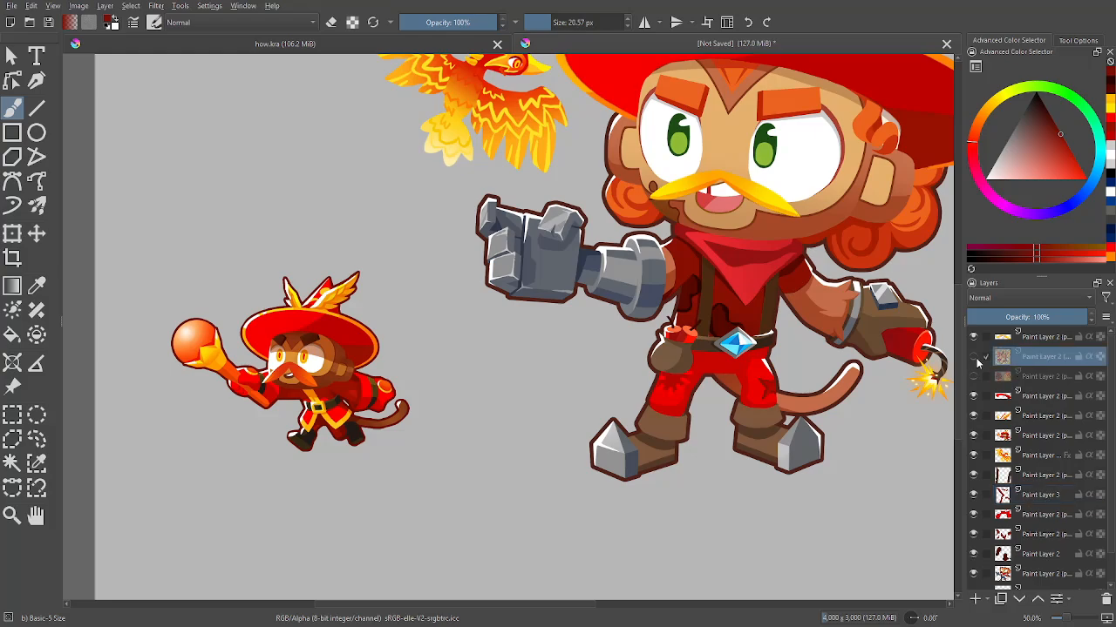
scroll(671, 244, up, 10)
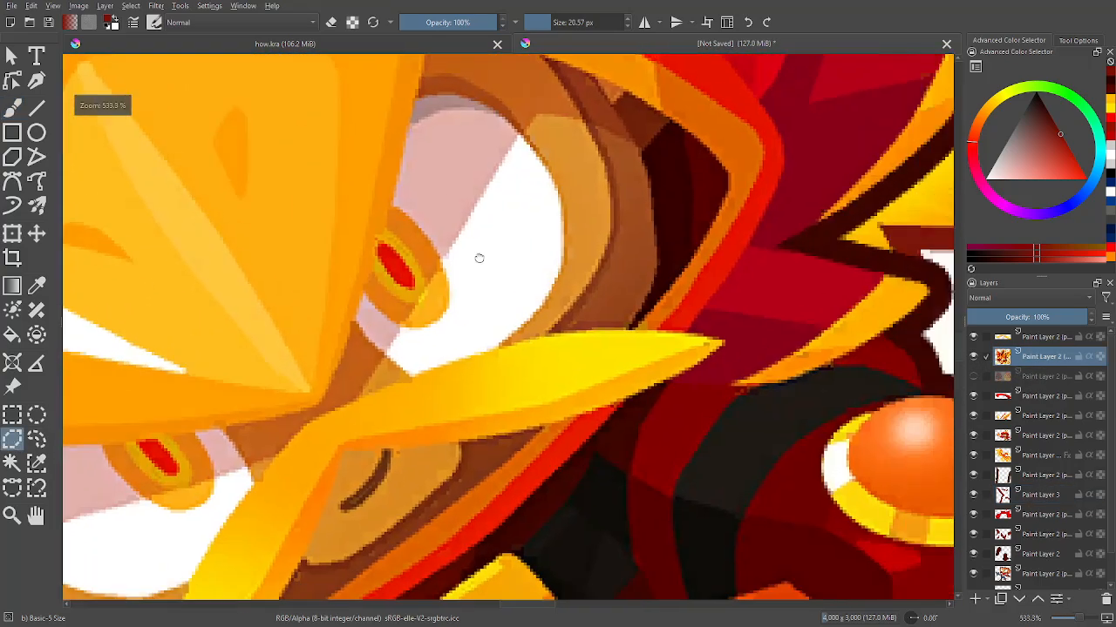
drag(479, 258, 145, 135)
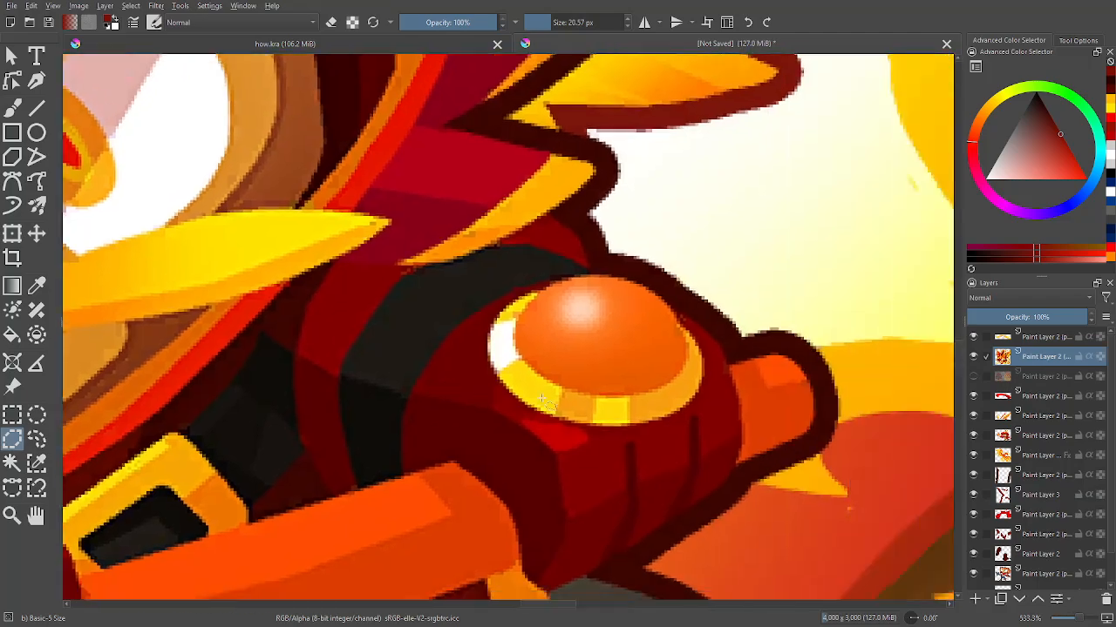
scroll(496, 324, down, 2)
drag(871, 480, 773, 486)
scroll(454, 374, up, 2)
drag(454, 374, 449, 475)
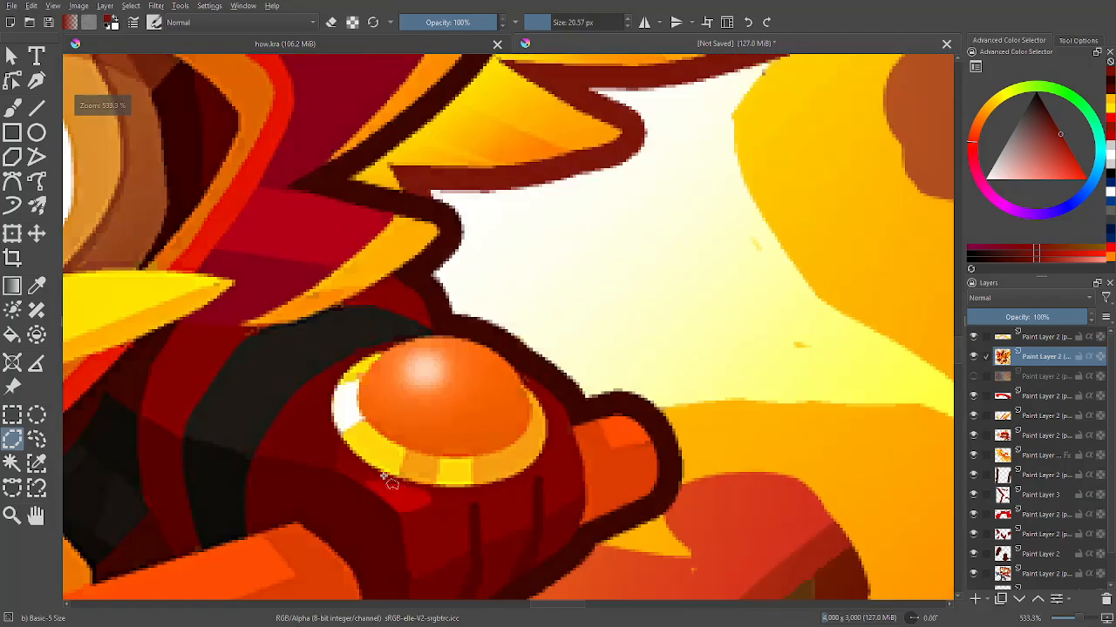
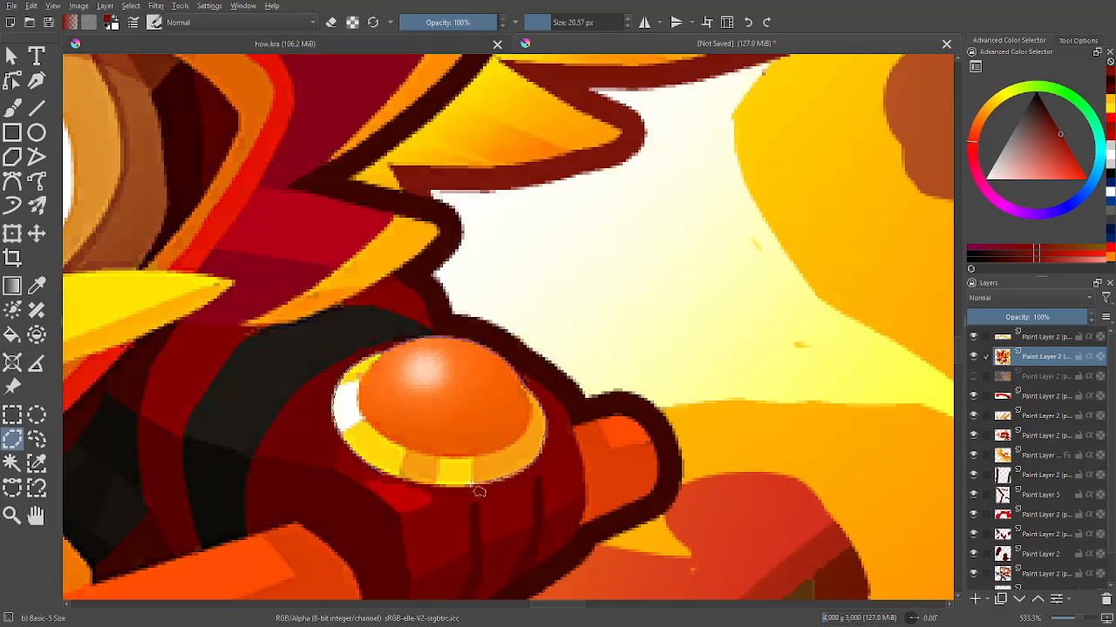
key(Insert)
scroll(402, 481, down, 9)
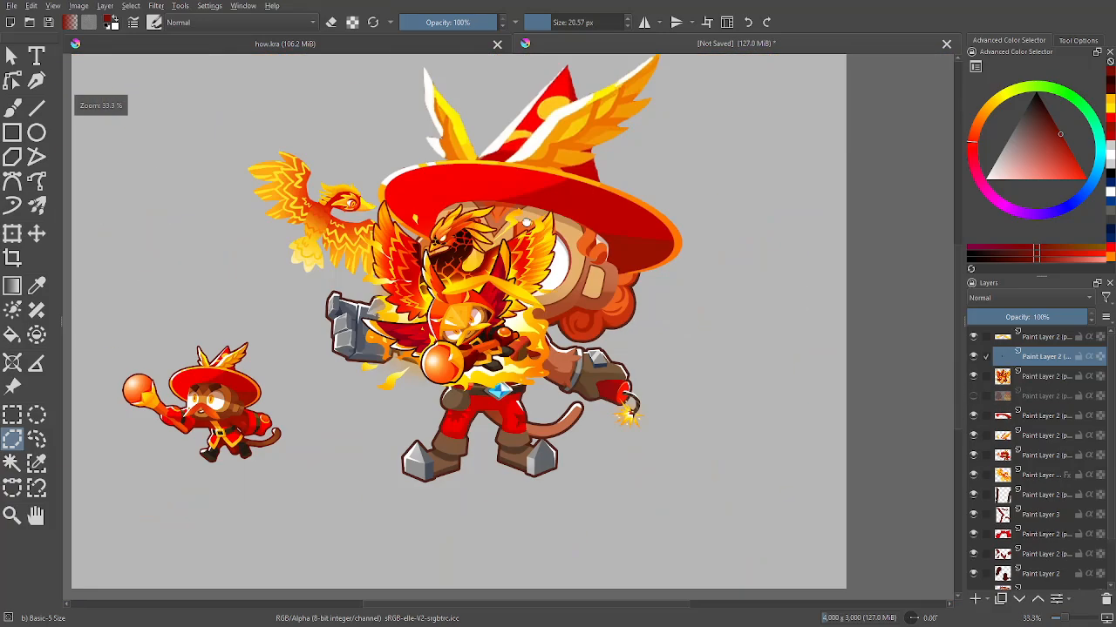
Hide the phoenix-wizard reference layer and move the copied gem next to the blue diamond buckle on the belt
drag(281, 160, 400, 236)
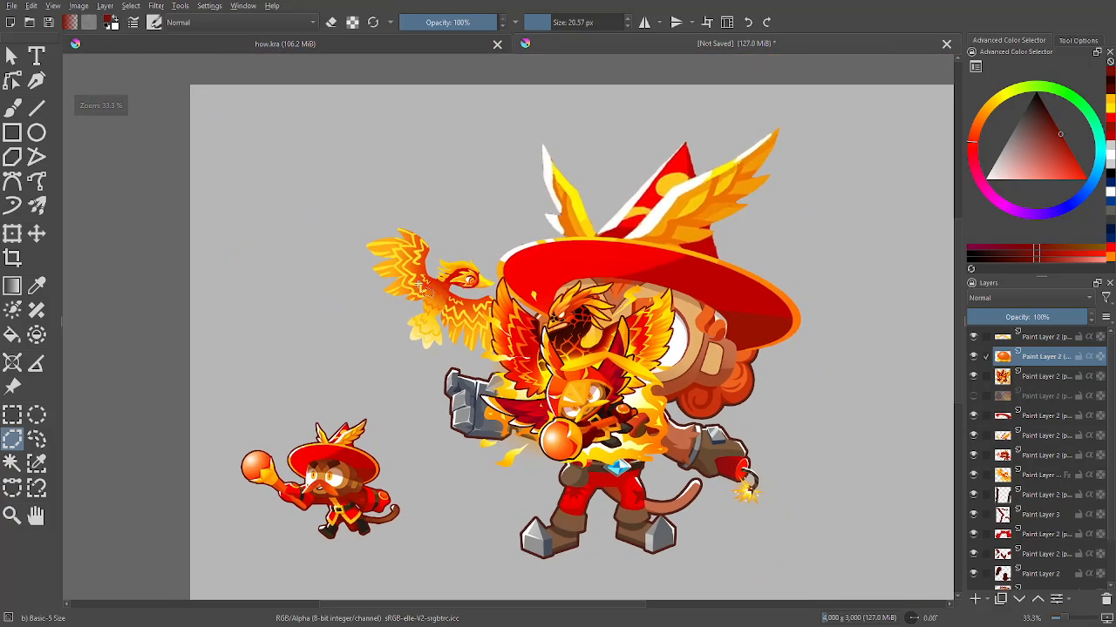
key(t)
click(973, 376)
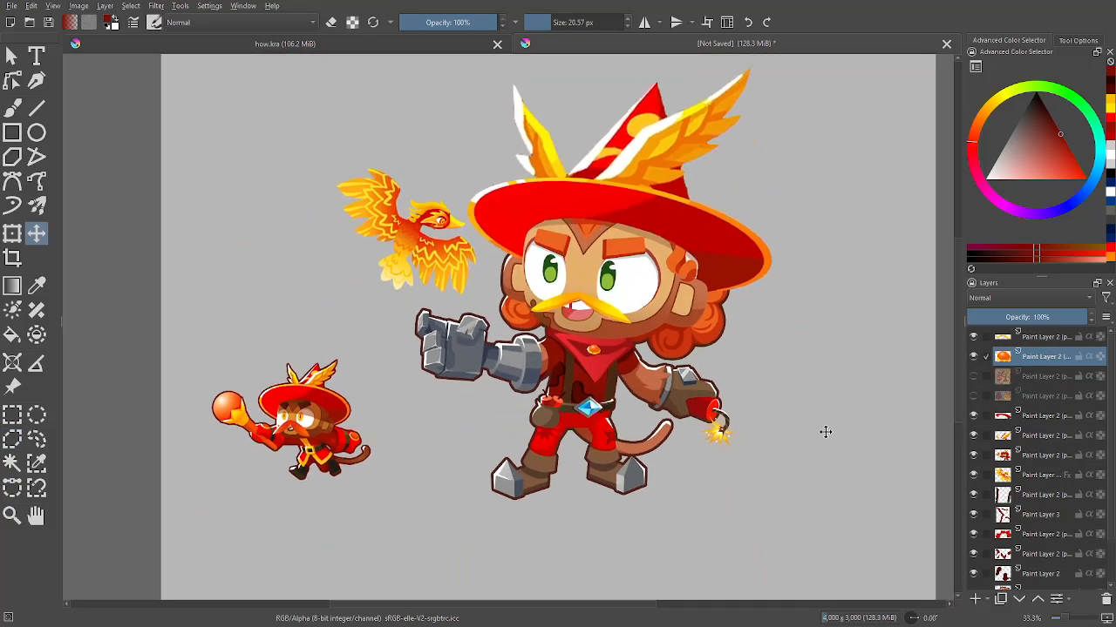
scroll(822, 428, up, 1)
scroll(700, 421, up, 1)
scroll(683, 416, up, 1)
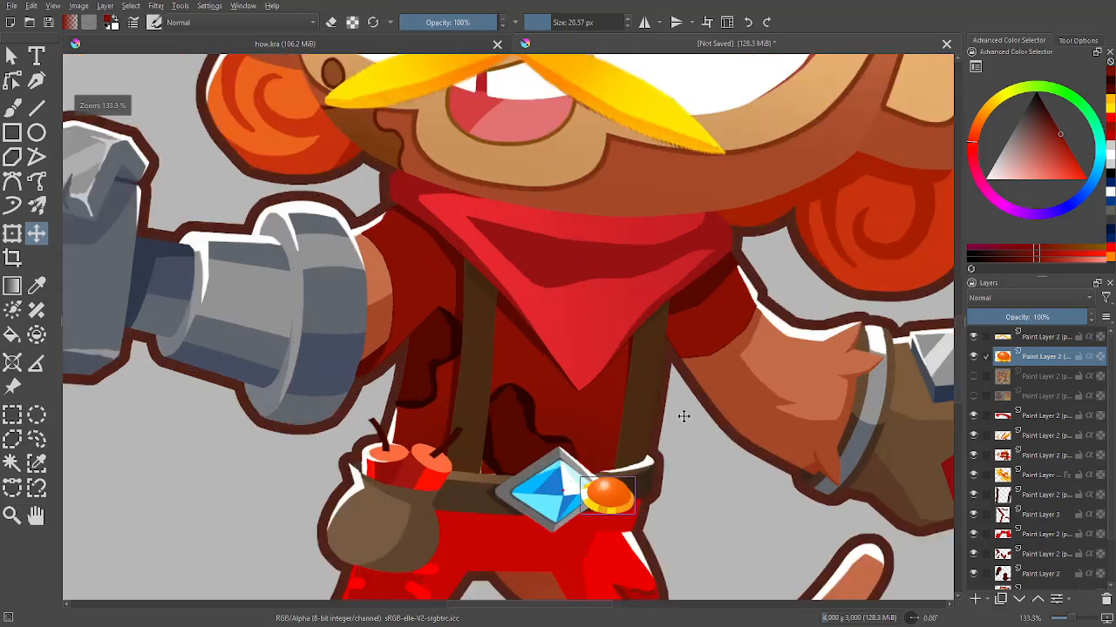
Transform the gem so it is enlarged, upright and centred over the blue diamond belt buckle
click(14, 235)
click(1080, 41)
scroll(1003, 199, down, 3)
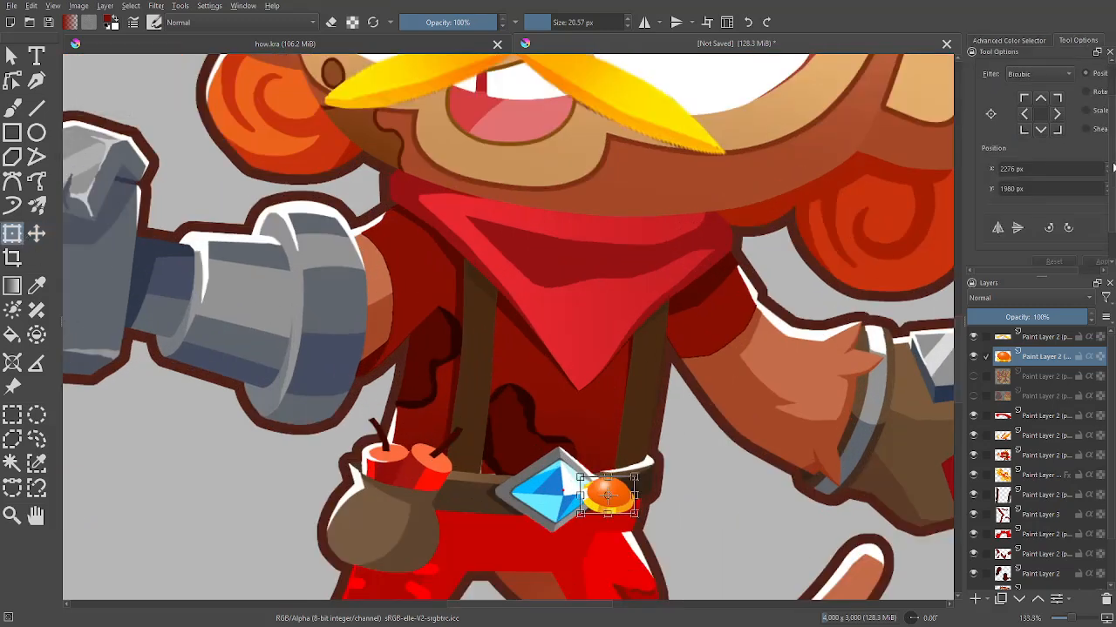
scroll(680, 454, up, 1)
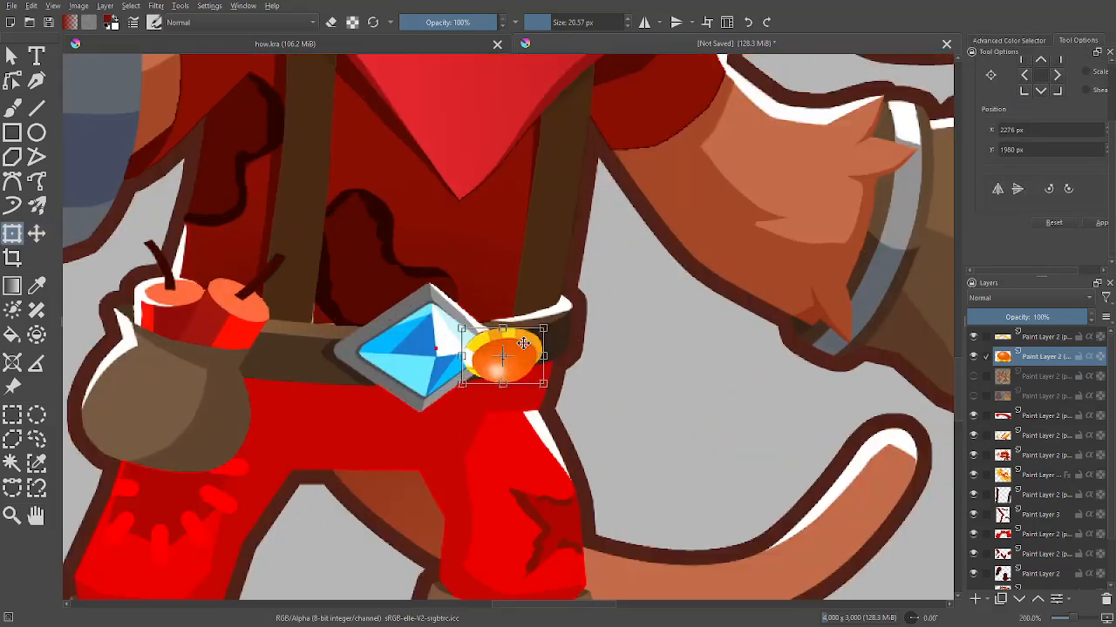
drag(526, 368, 475, 378)
drag(551, 291, 471, 333)
click(1016, 188)
key(b)
Check the new gem buckle on the whole figure in mirrored and normal view
key(ctrl+minus)
key(ctrl+minus)
key(ctrl+minus)
key(ctrl+minus)
key(ctrl+minus)
key(ctrl+minus)
key(m)
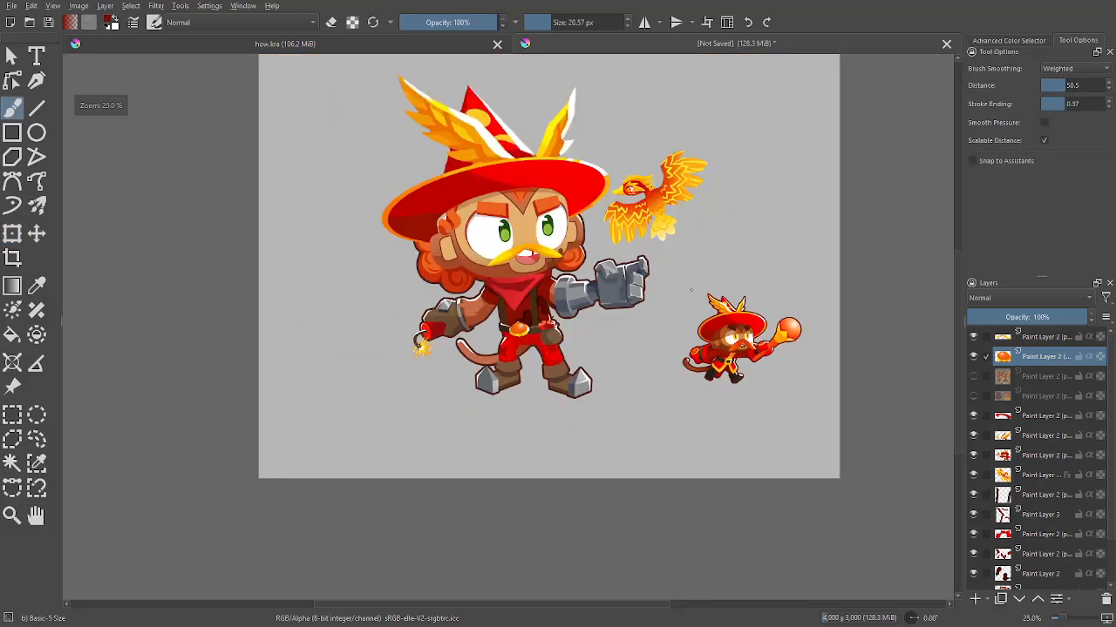
key(ctrl+plus)
key(ctrl+plus)
key(m)
key(ctrl+plus)
key(ctrl+plus)
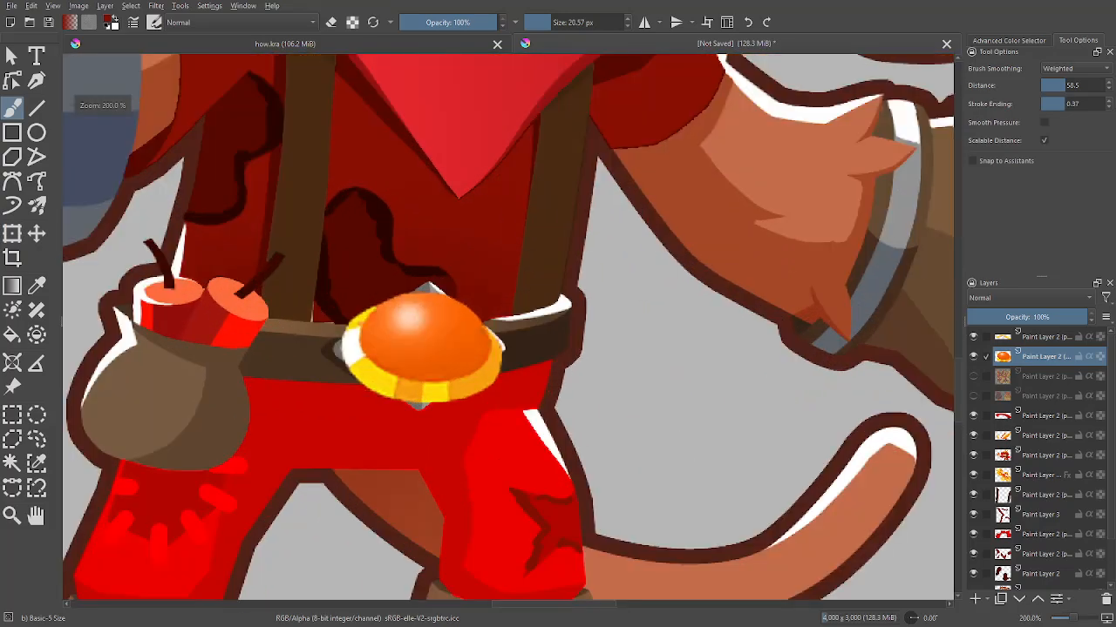
Sample the orange-gold of the gem's rim and paint the rim smoothly around the side facing the tail with a 21.57 px brush
drag(598, 289, 668, 300)
key(ctrl+plus)
key(ctrl+z)
drag(538, 229, 623, 286)
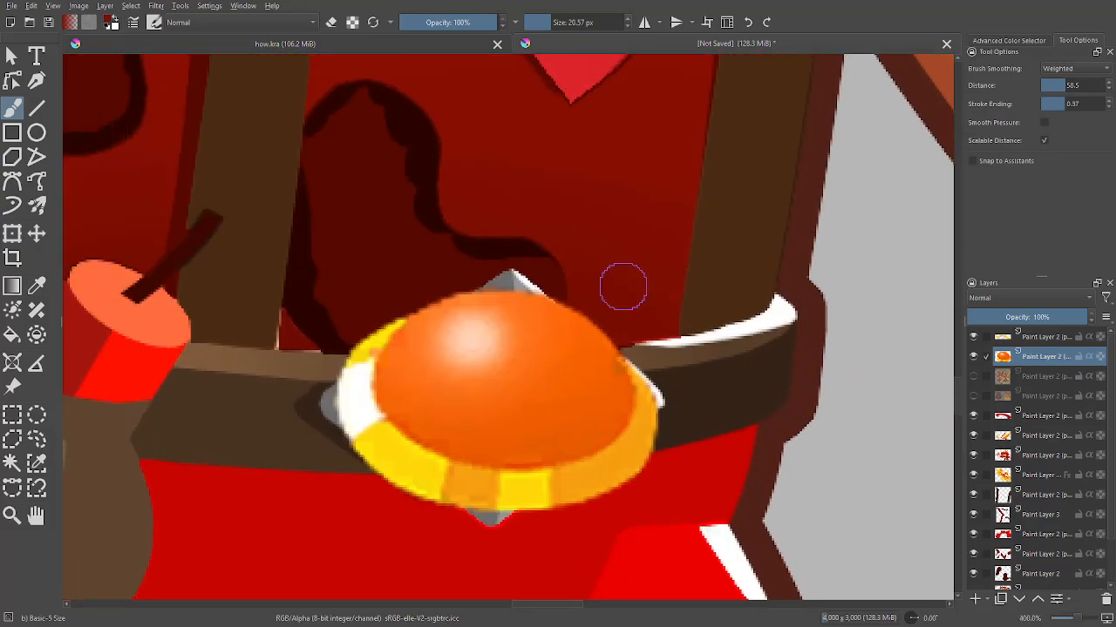
ctrl+click(645, 425)
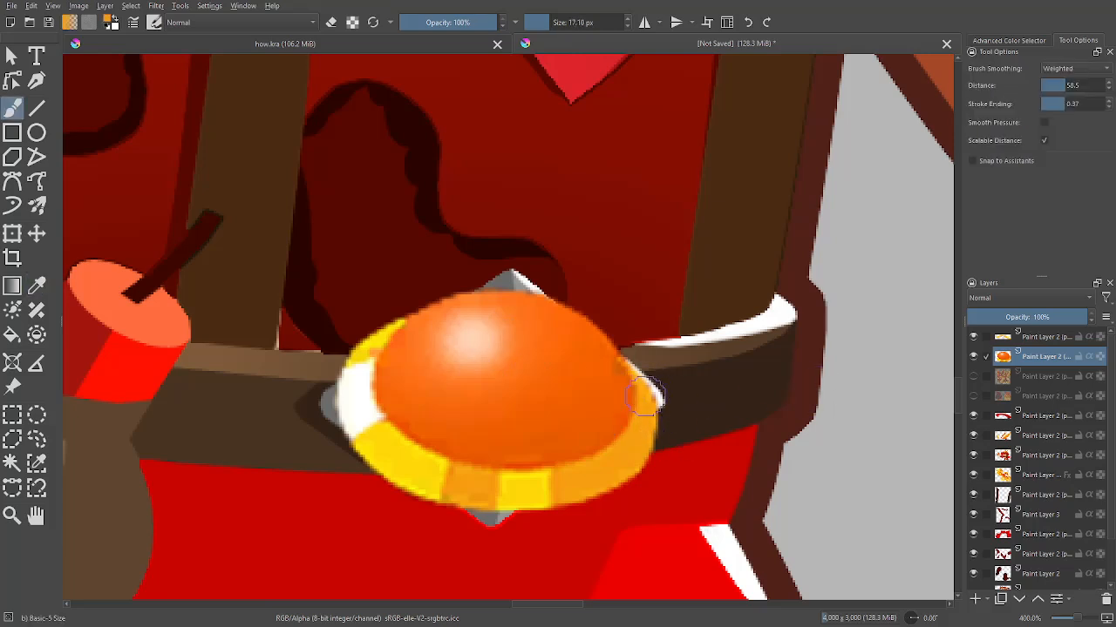
drag(647, 402, 623, 337)
mouse_move(546, 295)
mouse_down()
mouse_move(605, 326)
mouse_move(639, 373)
mouse_move(630, 460)
mouse_up()
Sample the rim's yellow and paint a smooth yellow band along the upper rim of the gem buckle
key(p)
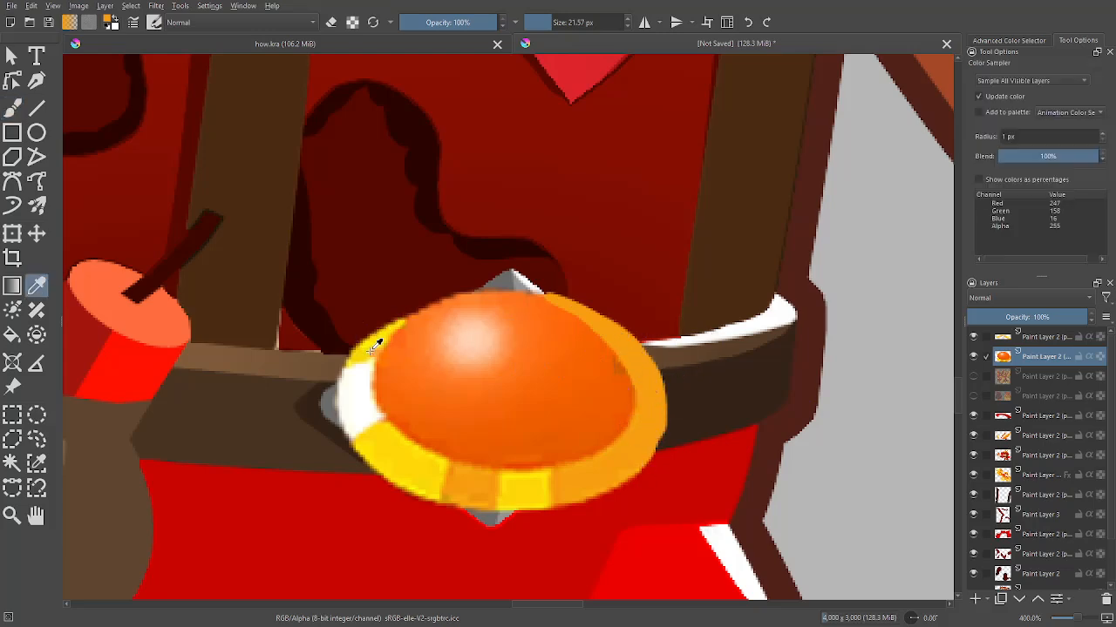
key(b)
mouse_move(366, 344)
mouse_down()
mouse_move(421, 302)
mouse_move(369, 346)
mouse_move(393, 321)
mouse_move(485, 297)
mouse_move(445, 314)
mouse_move(417, 310)
mouse_move(469, 288)
mouse_move(458, 304)
mouse_move(422, 305)
mouse_move(575, 304)
mouse_move(527, 293)
mouse_move(435, 300)
mouse_move(454, 288)
mouse_move(399, 327)
mouse_up()
scroll(445, 373, down, 8)
scroll(514, 337, up, 10)
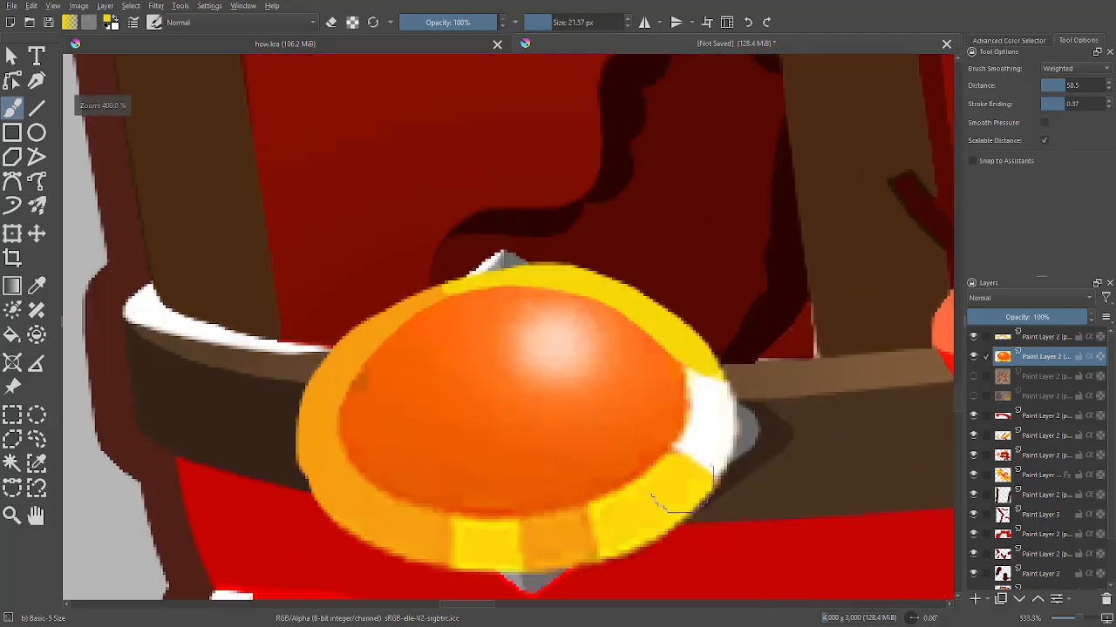
key(p)
key(b)
mouse_move(552, 249)
mouse_down()
mouse_move(481, 255)
mouse_move(361, 294)
mouse_up()
drag(417, 321, 482, 280)
Sample the rim's orange-gold and repaint the edge where it meets the yellow band on the gem's upper rim
key(p)
click(375, 297)
key(b)
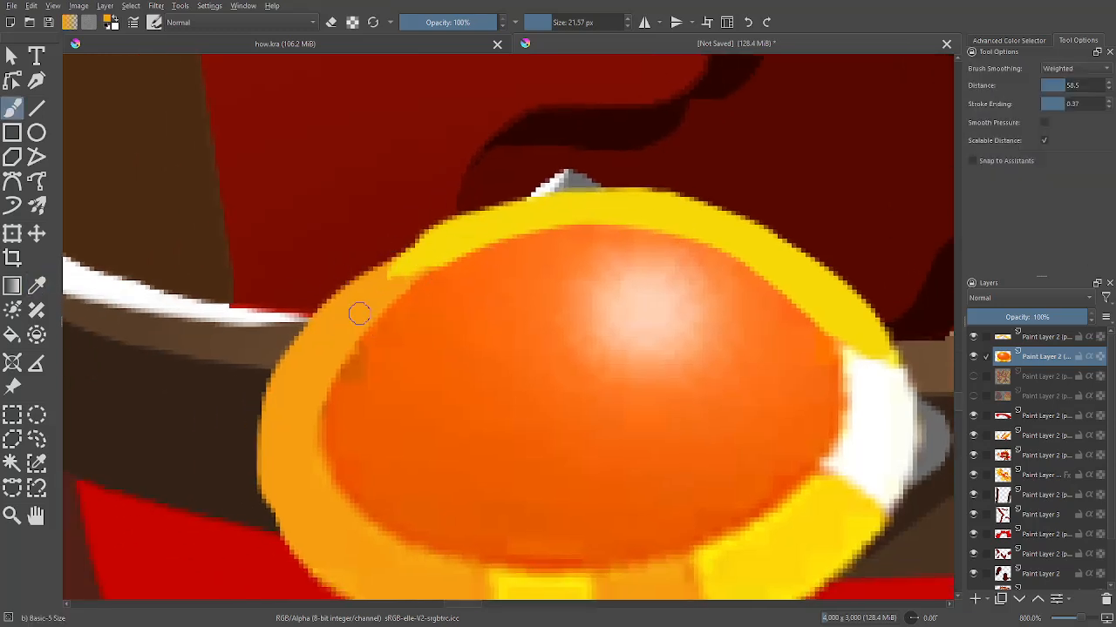
drag(402, 255, 322, 334)
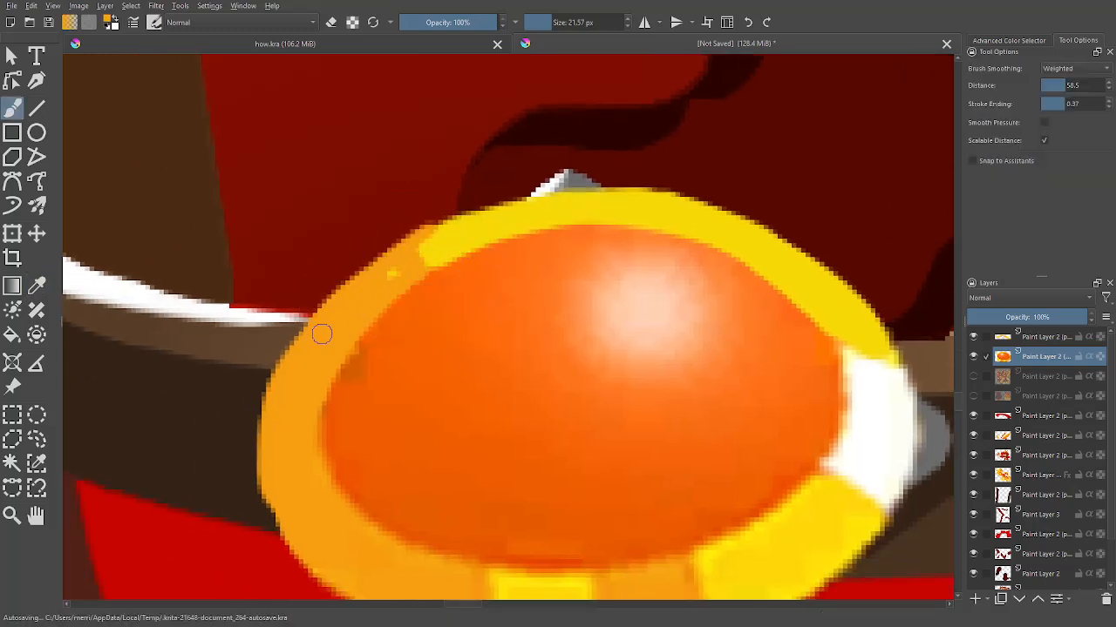
mouse_move(424, 246)
mouse_down()
mouse_move(442, 250)
mouse_move(430, 261)
mouse_up()
drag(421, 264, 434, 257)
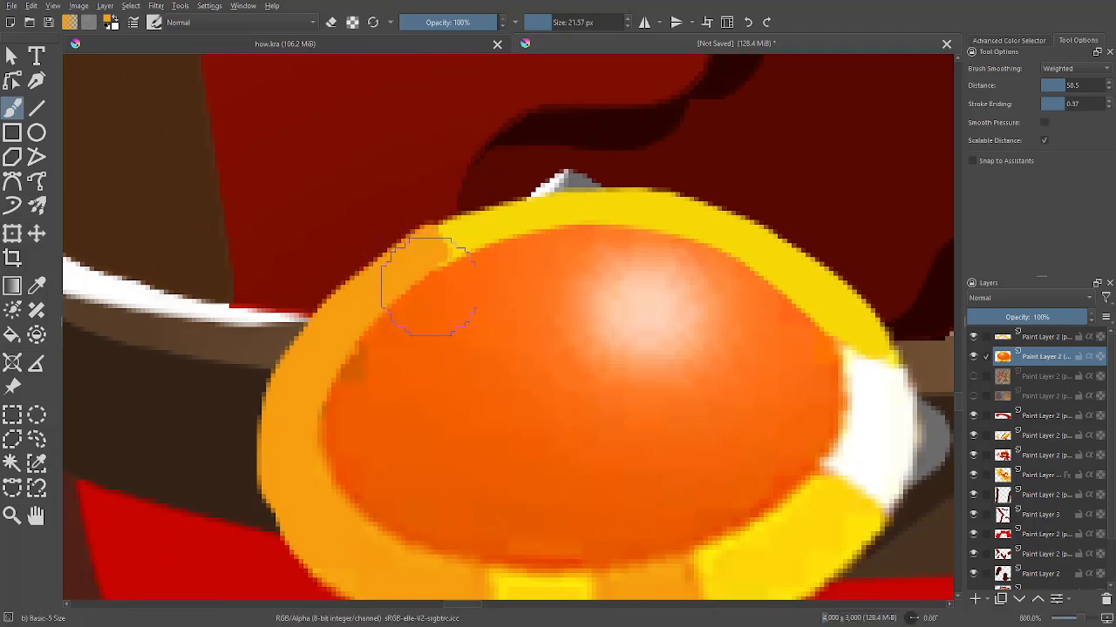
Check the repainted gem buckle on the whole figure in both mirrored and normal view
key(minus)
key(minus)
key(minus)
key(minus)
key(minus)
key(m)
key(minus)
key(minus)
key(minus)
key(minus)
key(m)
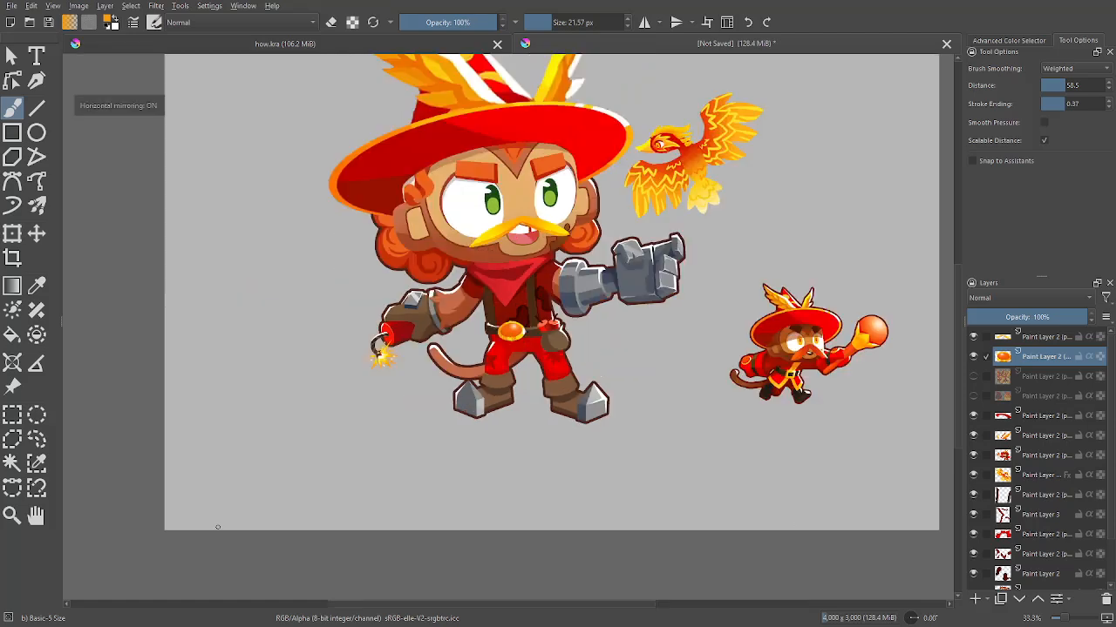
key(plus)
key(m)
key(plus)
key(plus)
key(plus)
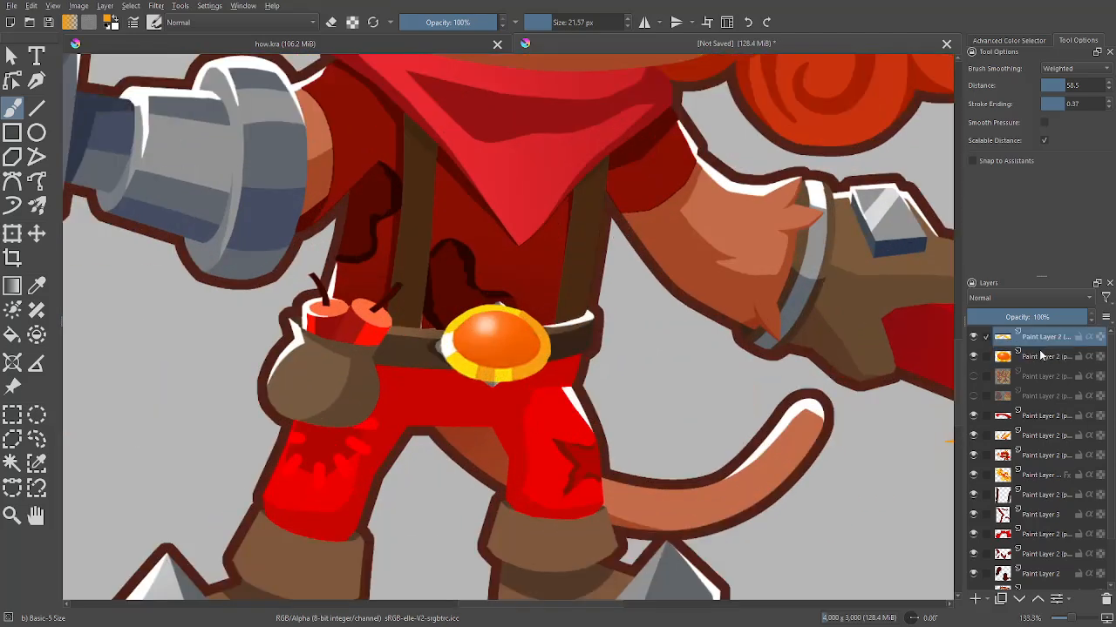
Add a new paint layer directly below the gem buckle's layer
key(plus)
key(t)
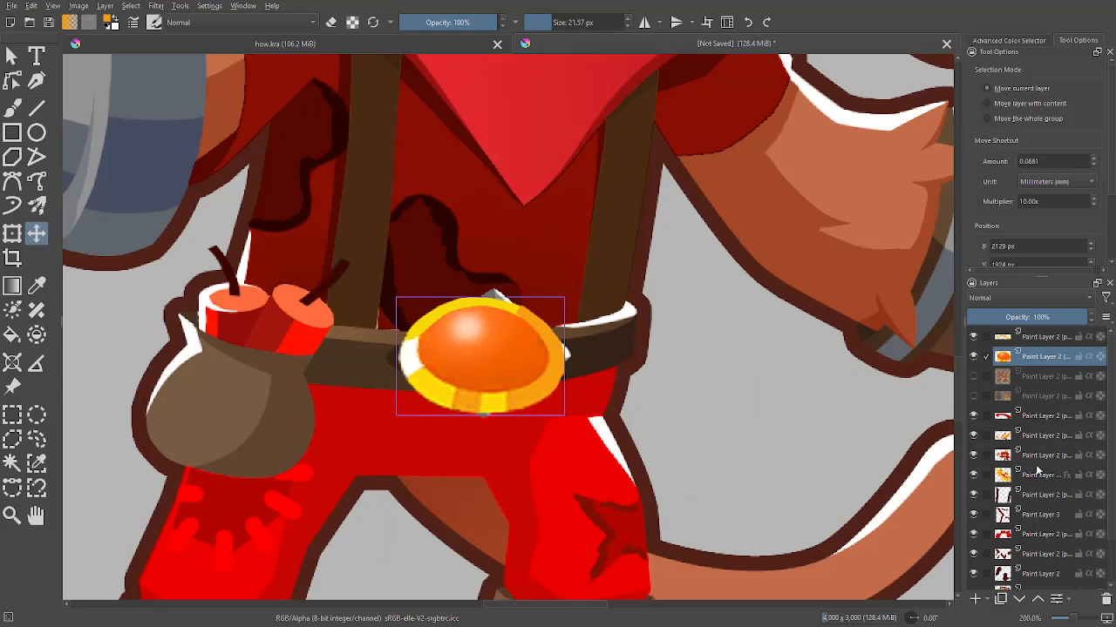
scroll(1089, 469, down, 3)
click(1041, 540)
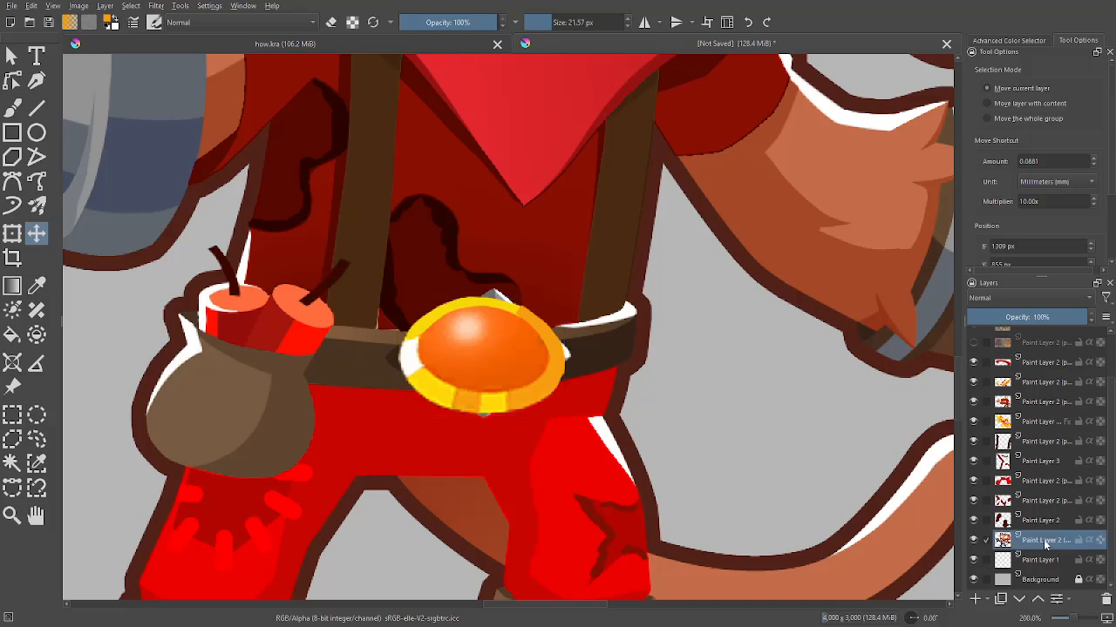
key(plus)
key(plus)
key(Page_Up)
key(Page_Up)
key(Page_Up)
key(Page_Up)
key(Page_Up)
key(Page_Up)
key(Page_Up)
key(Page_Up)
key(Page_Up)
key(Page_Up)
key(Page_Up)
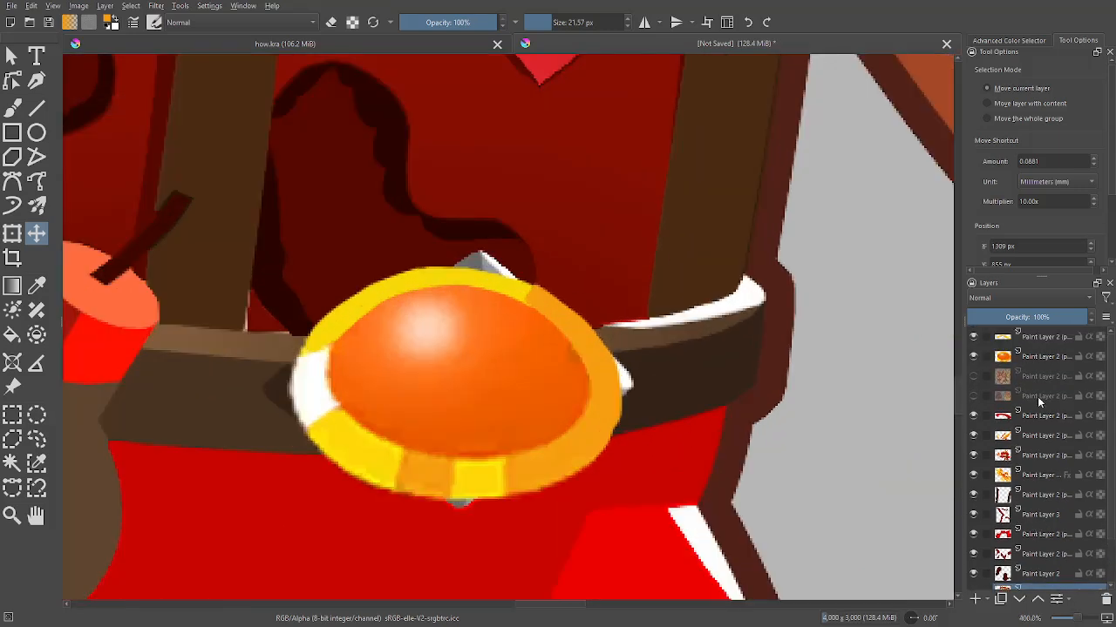
click(975, 600)
Paint over the diamond buckle's corners protruding around the gem in the adjoining shirt, belt and trouser colours with a 22.85 px brush
key(b)
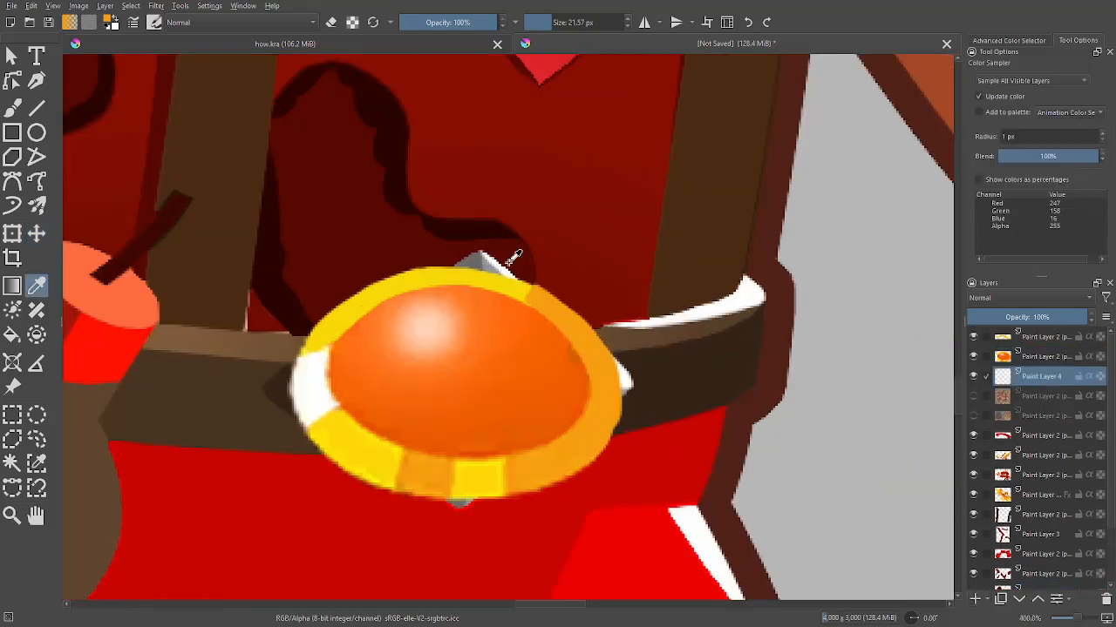
drag(458, 264, 500, 268)
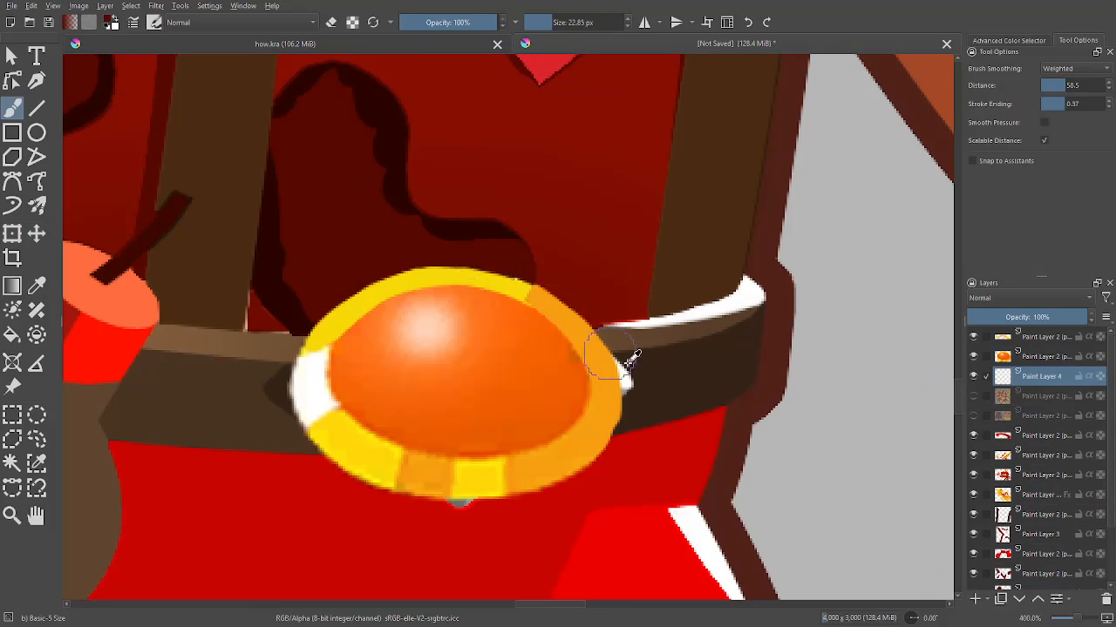
click(456, 506)
drag(321, 418, 318, 392)
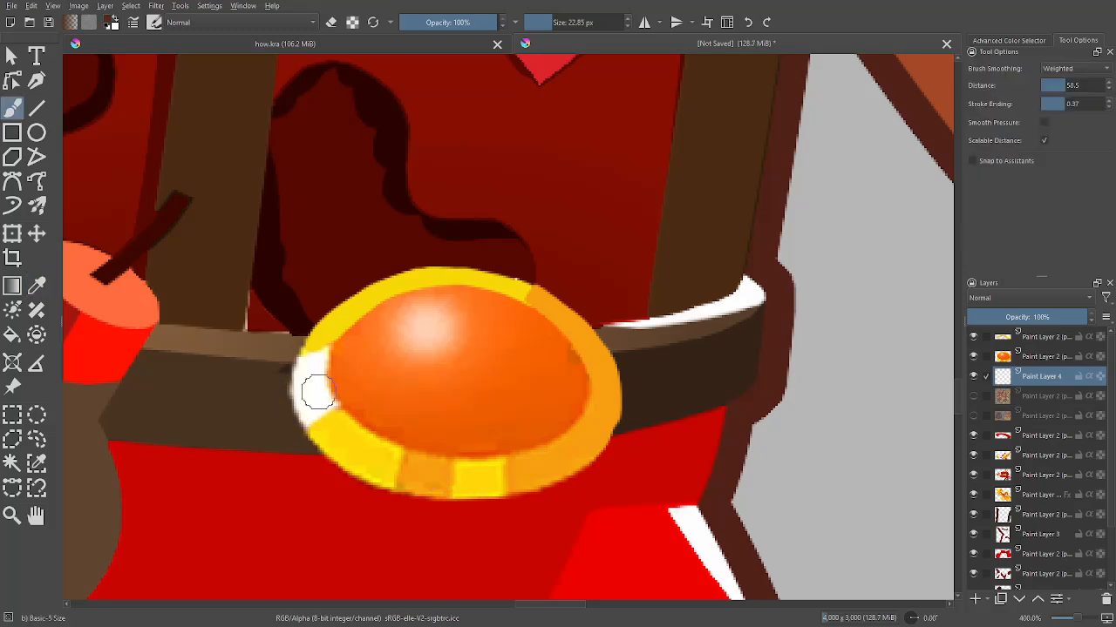
On the character's base layer, select the grey areas of the metal gauntlet with Select Similar Color
scroll(344, 387, down, 12)
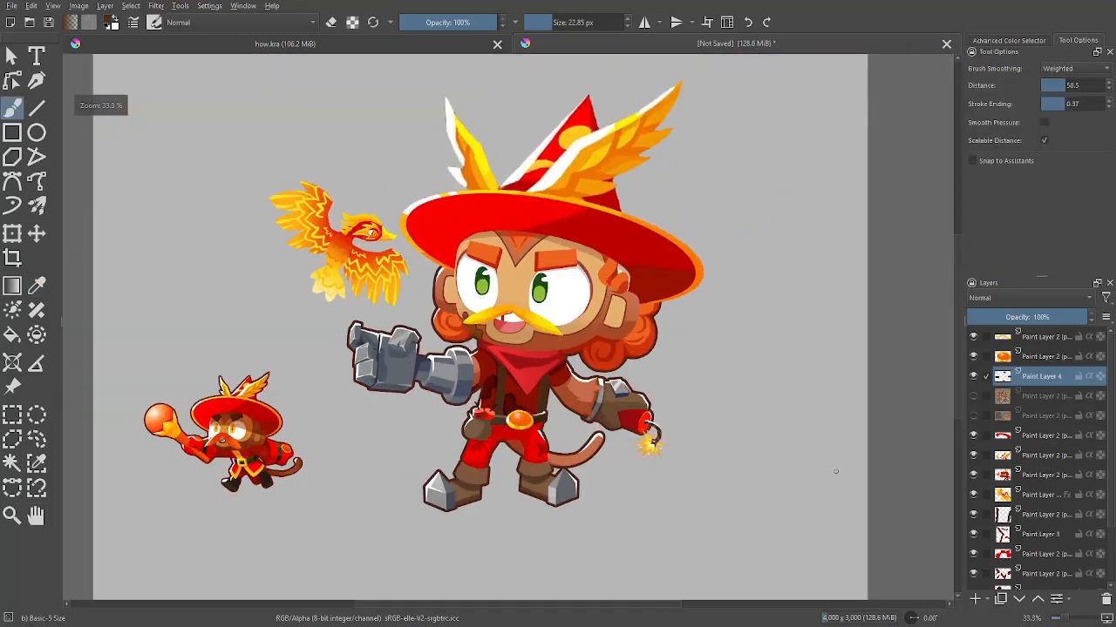
drag(762, 474, 795, 443)
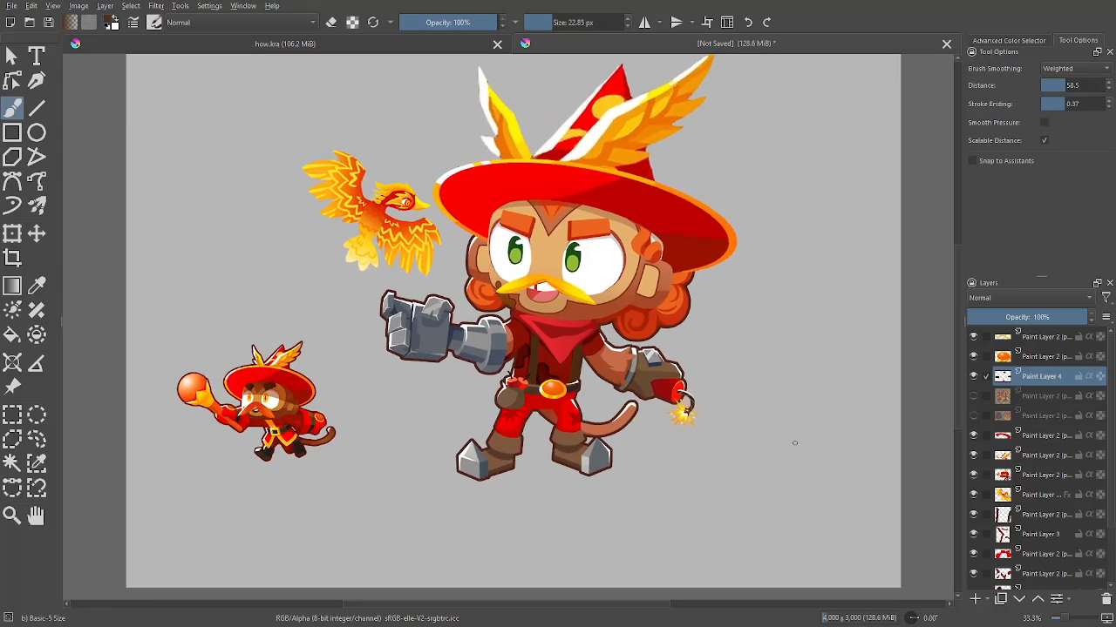
scroll(1054, 488, down, 3)
click(982, 541)
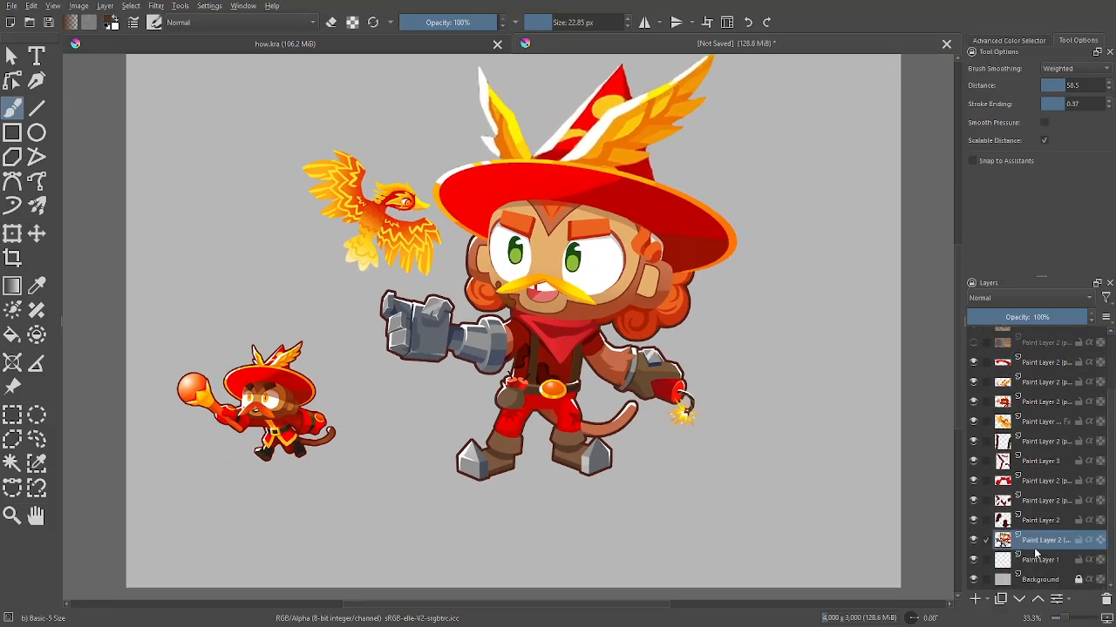
key(plus)
key(plus)
key(shift+s)
drag(498, 356, 613, 425)
click(563, 462)
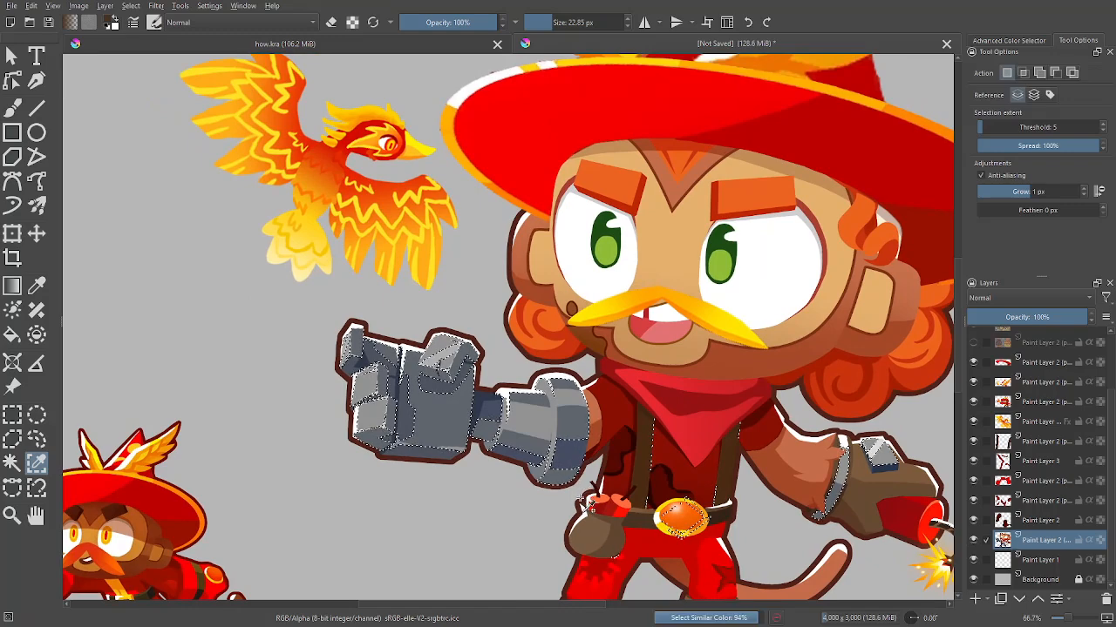
Extend the similar-color selection to the gauntlet's remaining grey shades and white highlights
drag(485, 378, 458, 391)
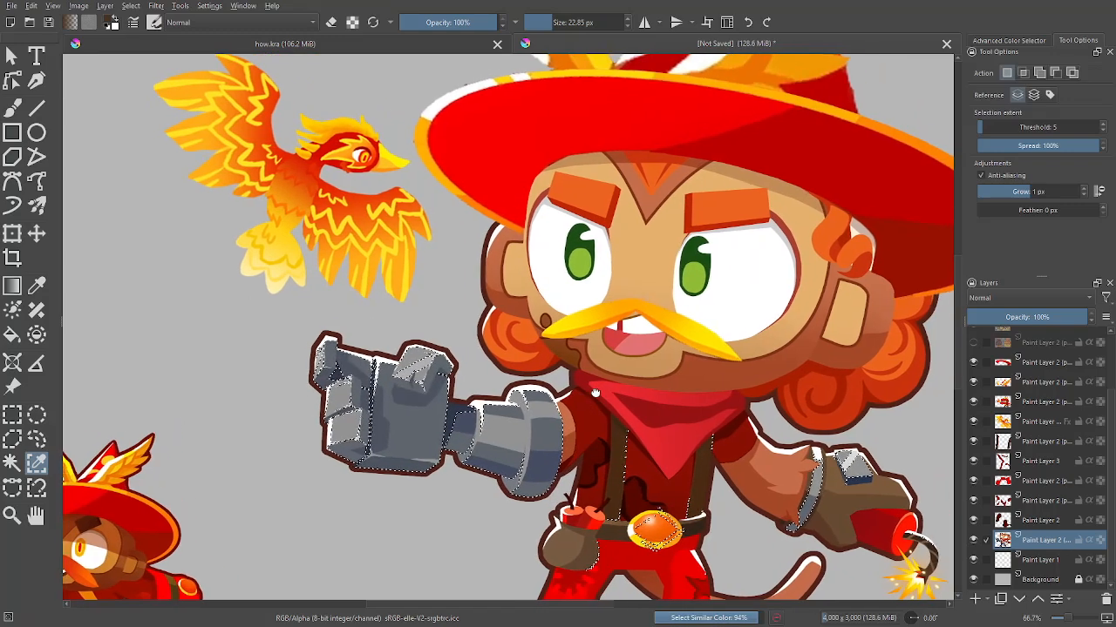
scroll(531, 488, up, 1)
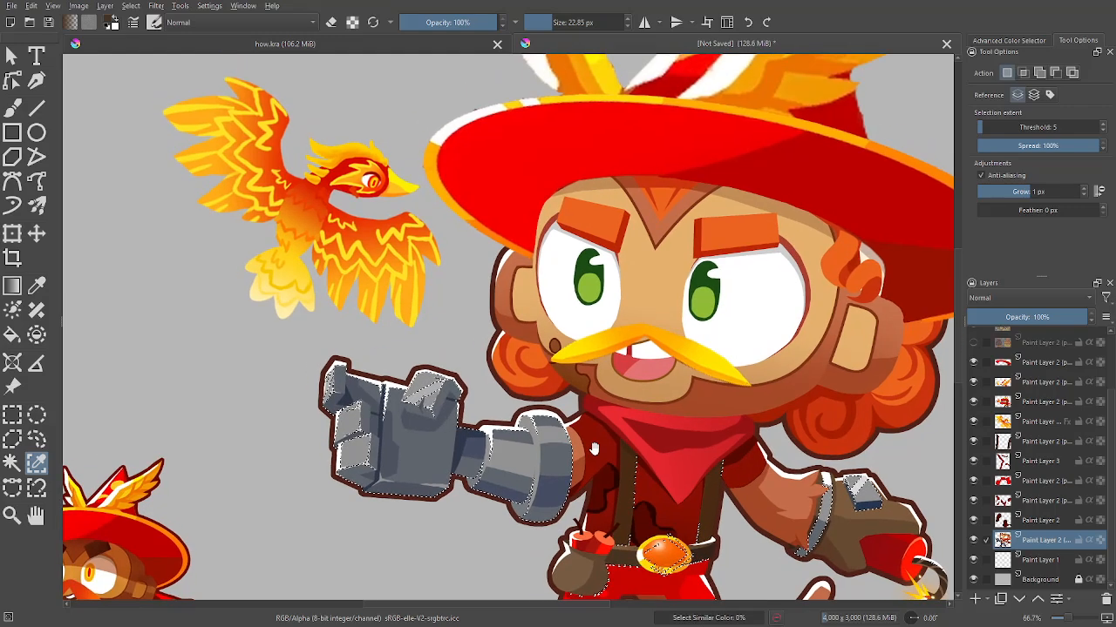
scroll(595, 464, down, 1)
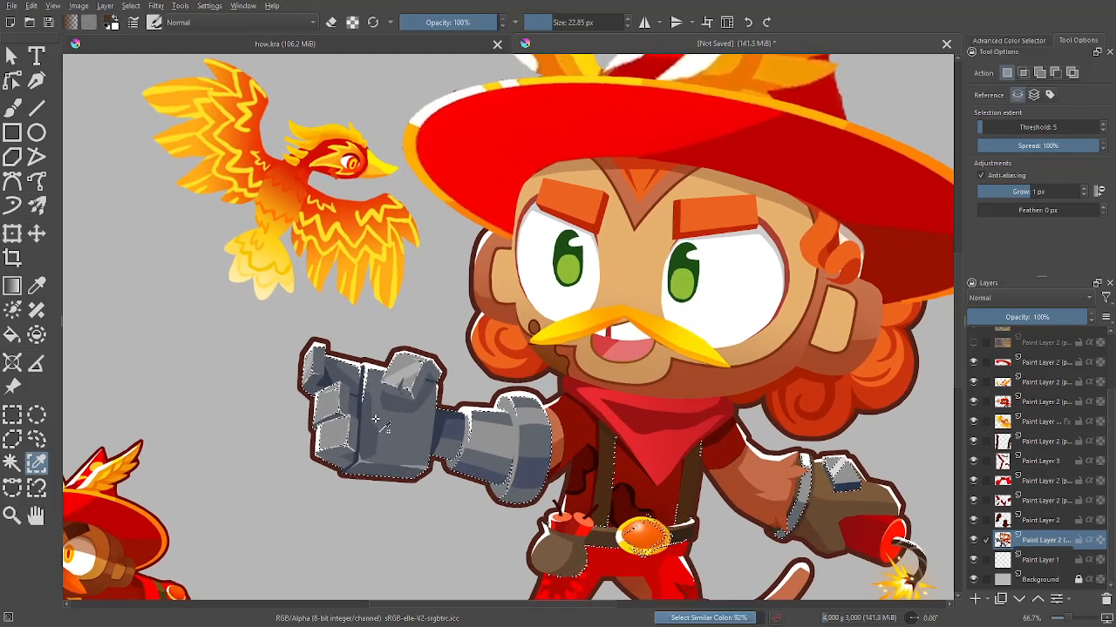
scroll(562, 488, up, 1)
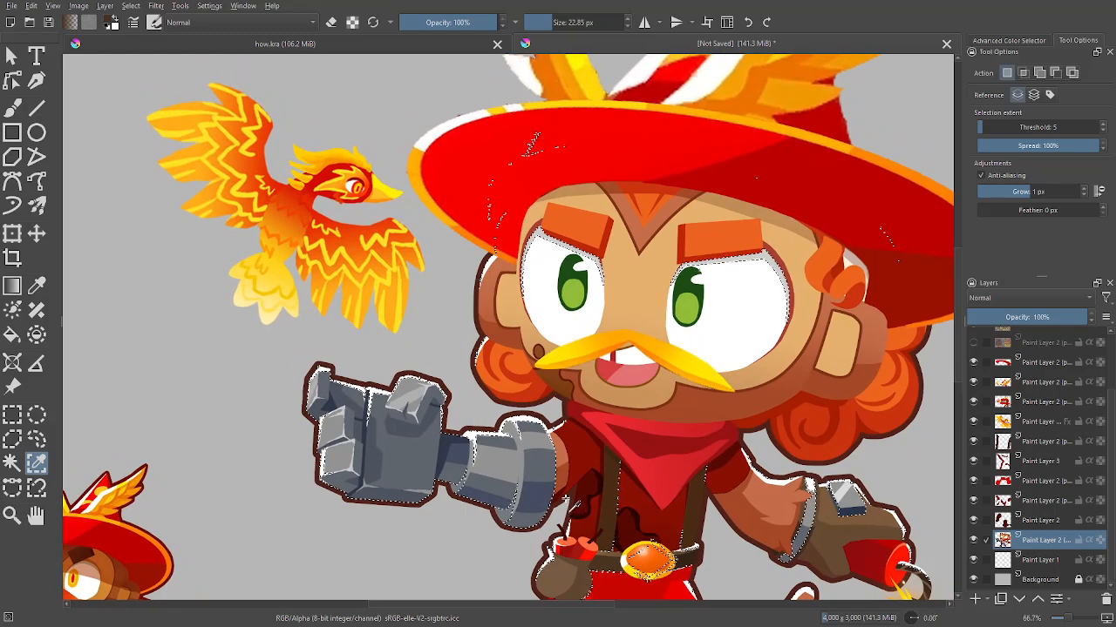
Limit the selection to the metal gauntlet by intersecting it with a freehand outline around the fist and forearm
click(35, 438)
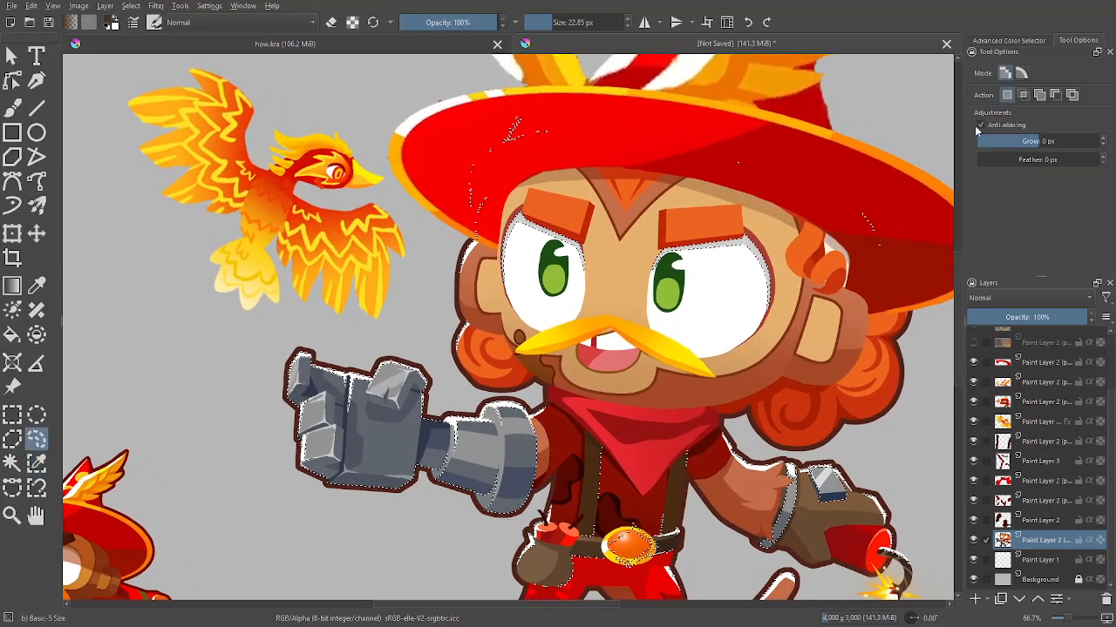
click(1024, 95)
scroll(508, 327, up, 1)
drag(510, 348, 589, 231)
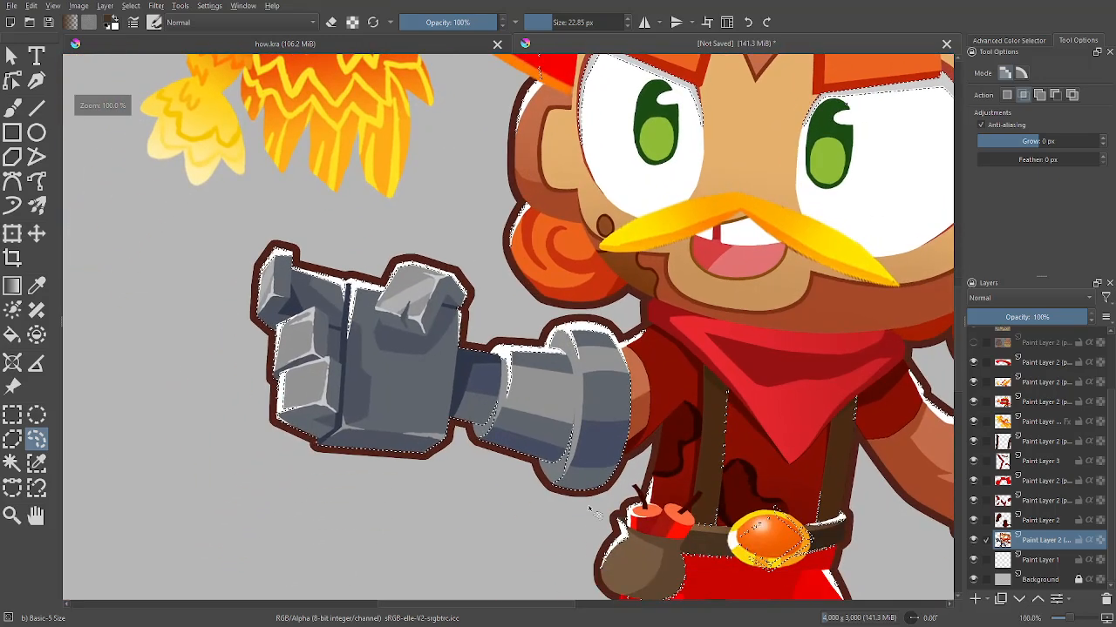
drag(584, 517, 638, 457)
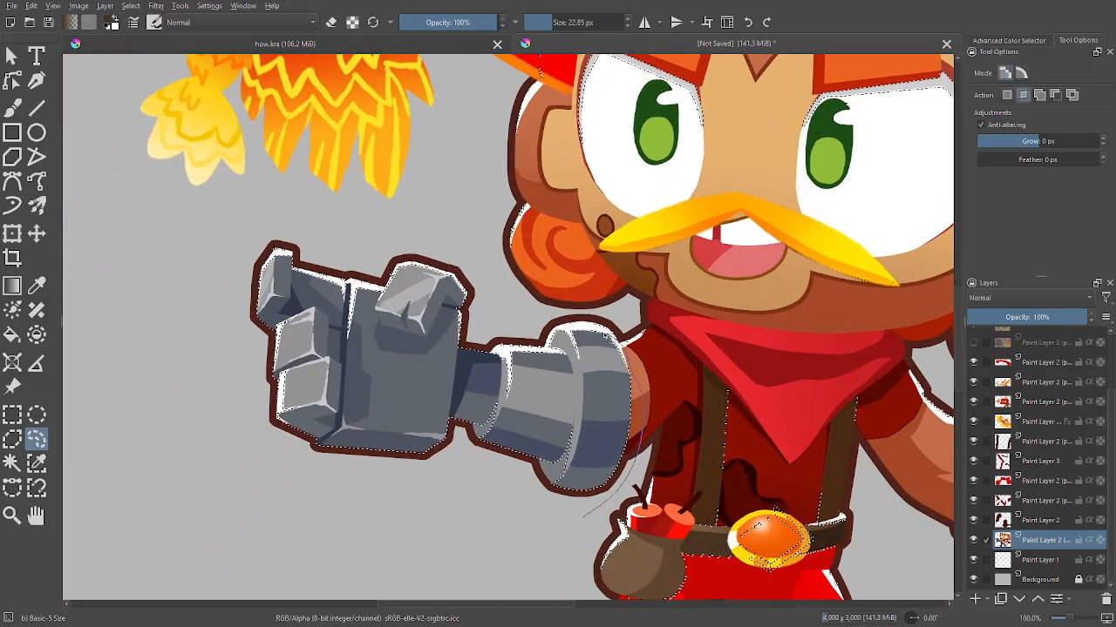
mouse_move(581, 331)
mouse_down()
mouse_move(470, 315)
mouse_move(475, 302)
mouse_move(451, 271)
mouse_move(408, 268)
mouse_up()
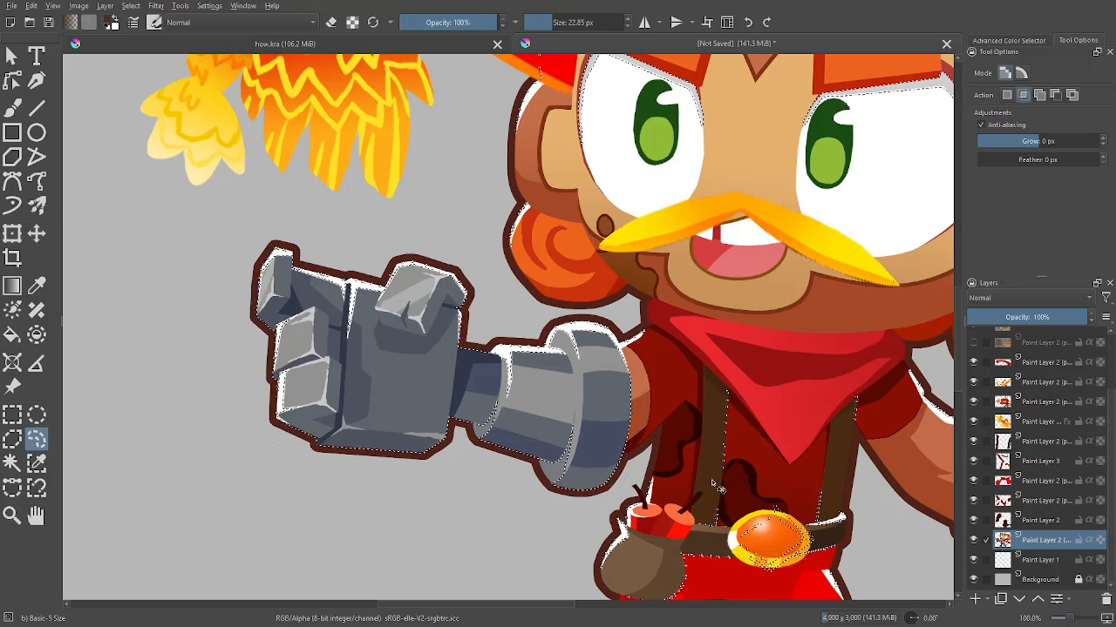
key(ctrl+z)
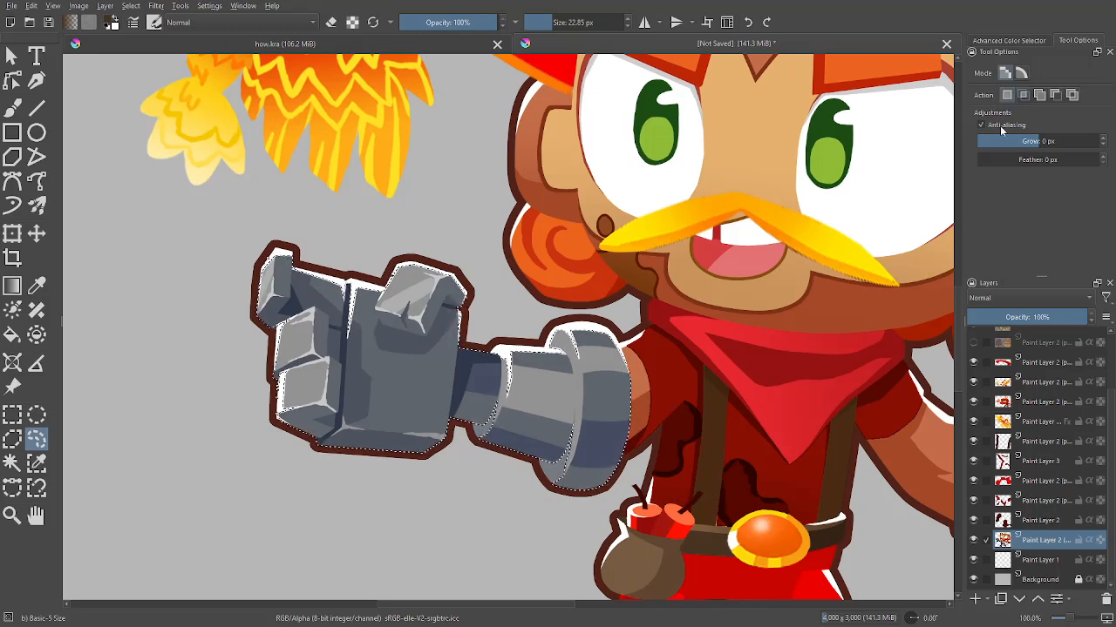
Place the selected gauntlet on its own layer directly above the character's base layer
key(minus)
key(minus)
key(minus)
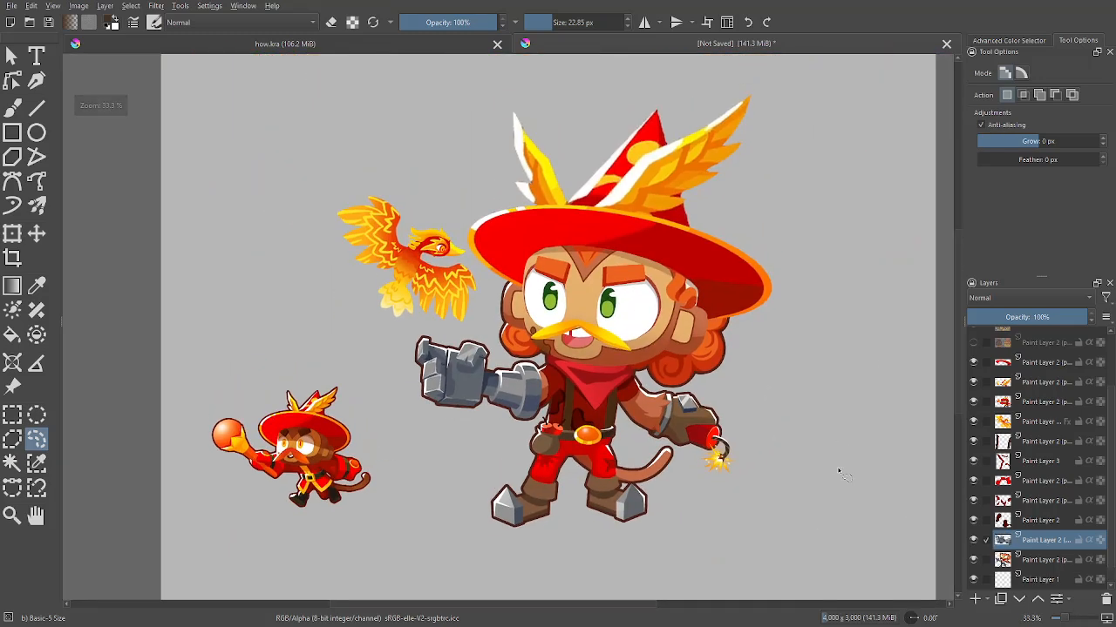
Start a Gradient Map filter on the gauntlet layer and make the end stop, at 98.81%, an opaque light yellow
click(157, 6)
mouse_move(200, 140)
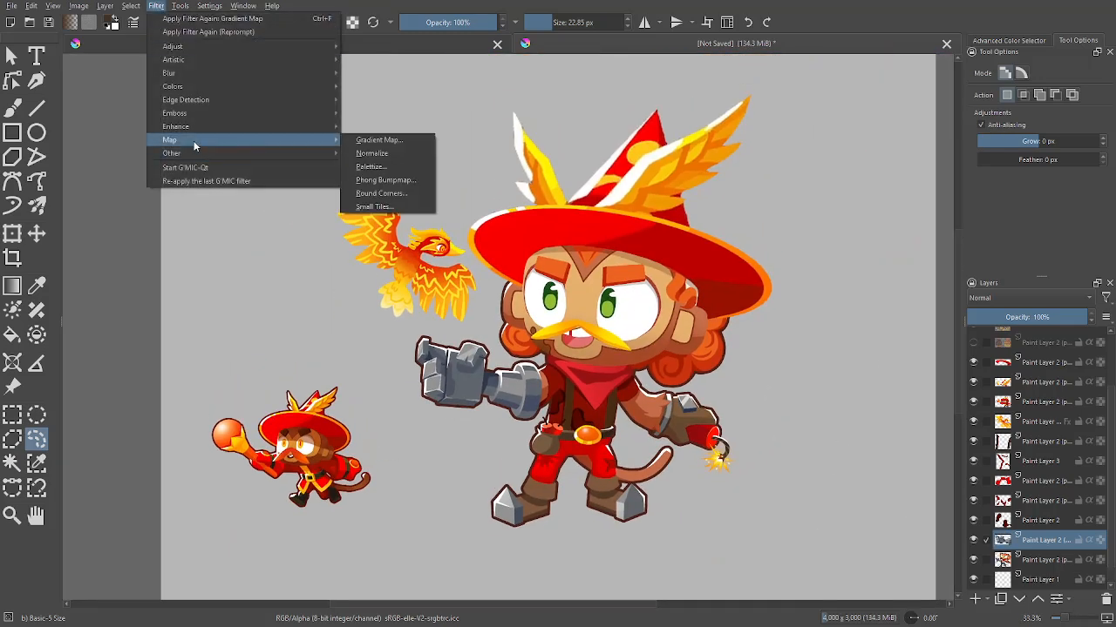
click(386, 140)
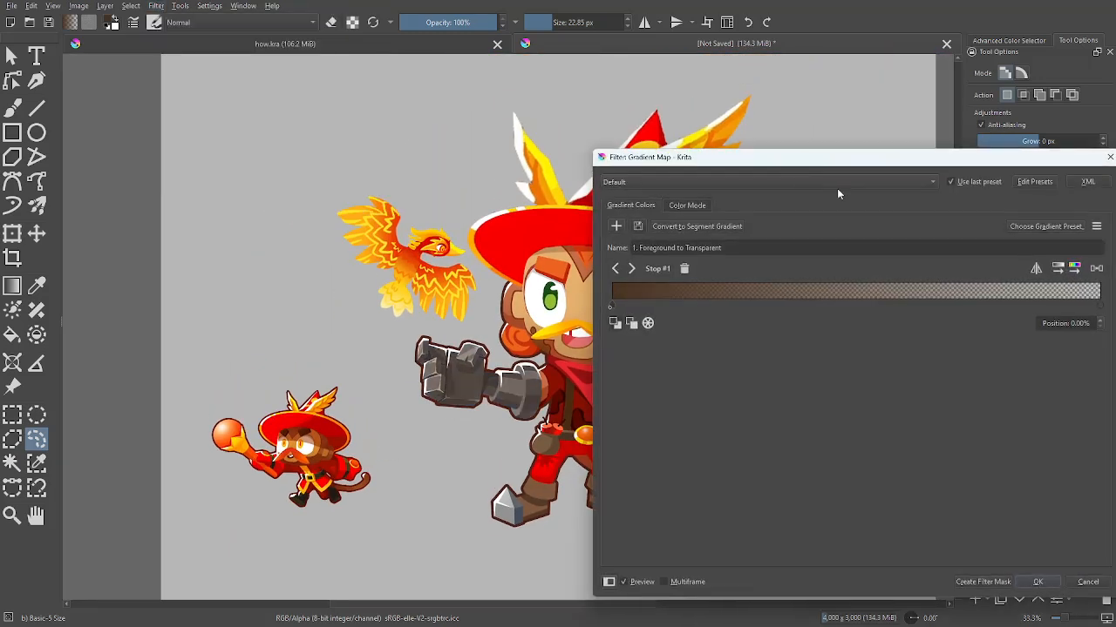
click(1100, 307)
double_click(1096, 310)
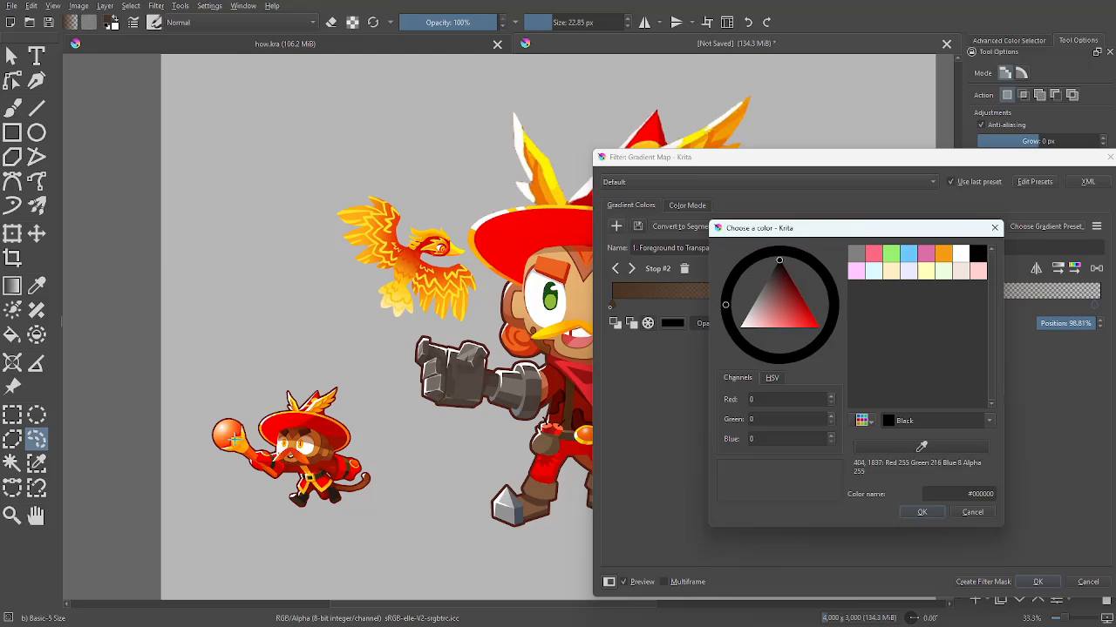
click(746, 263)
click(812, 328)
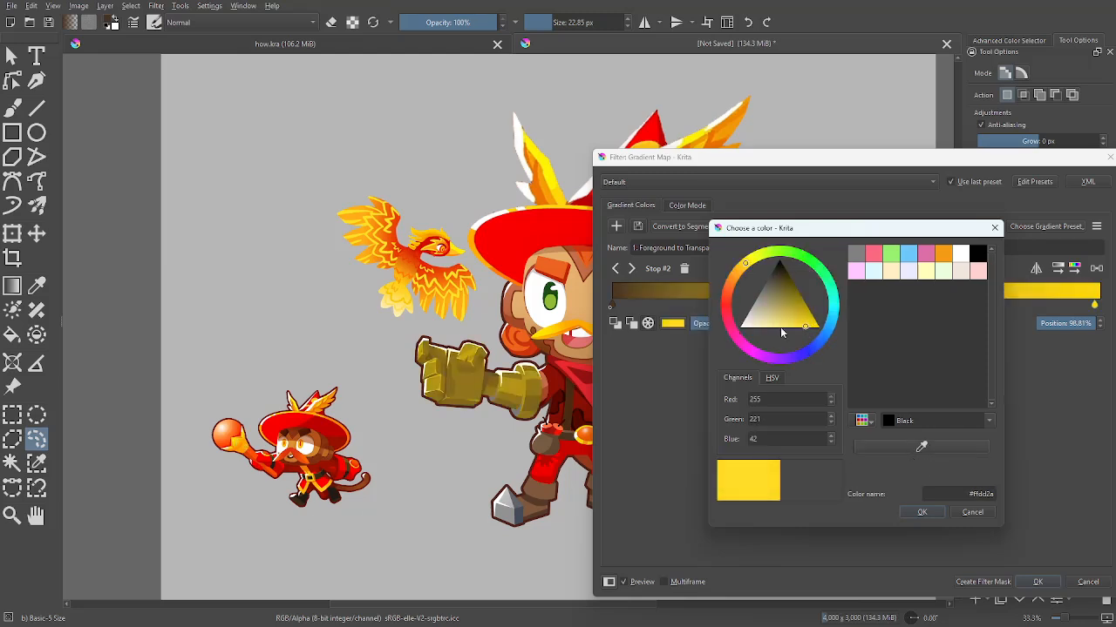
mouse_move(782, 333)
mouse_down()
mouse_move(790, 328)
mouse_move(793, 360)
mouse_up()
click(920, 512)
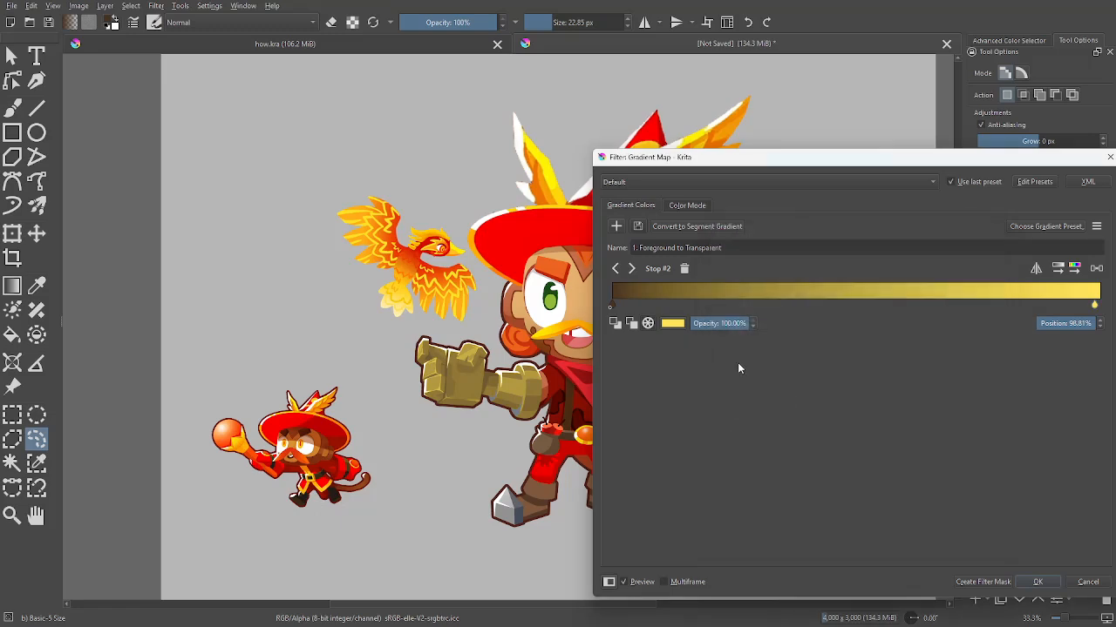
Change the gradient map's first stop, at 0%, to a dark reddish orange based on the small reference character's coat trim
double_click(612, 305)
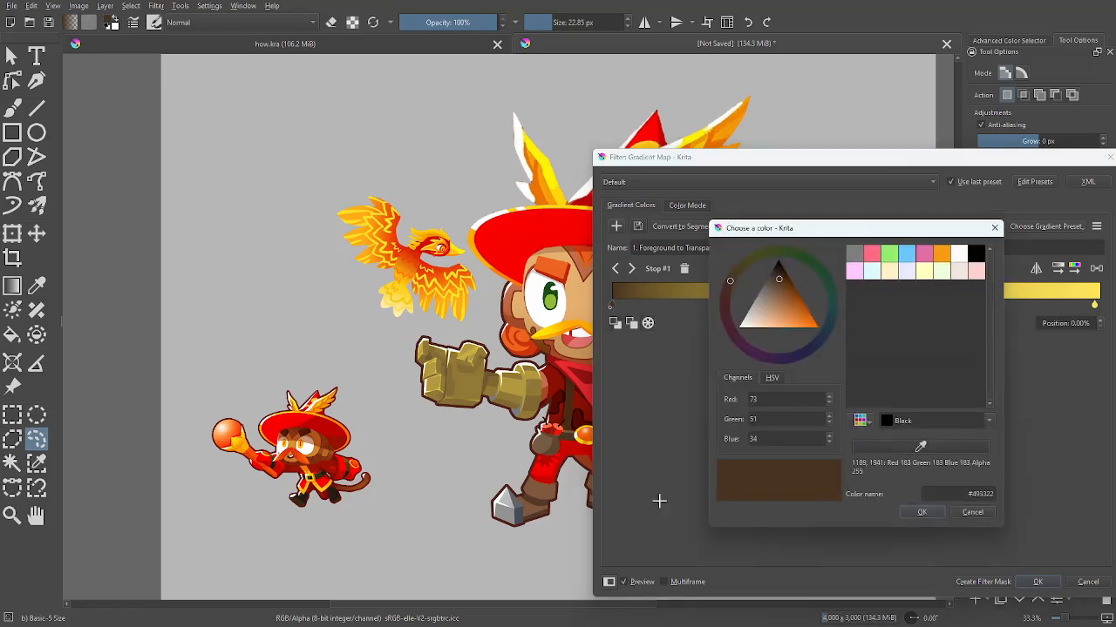
click(306, 468)
drag(812, 320, 800, 302)
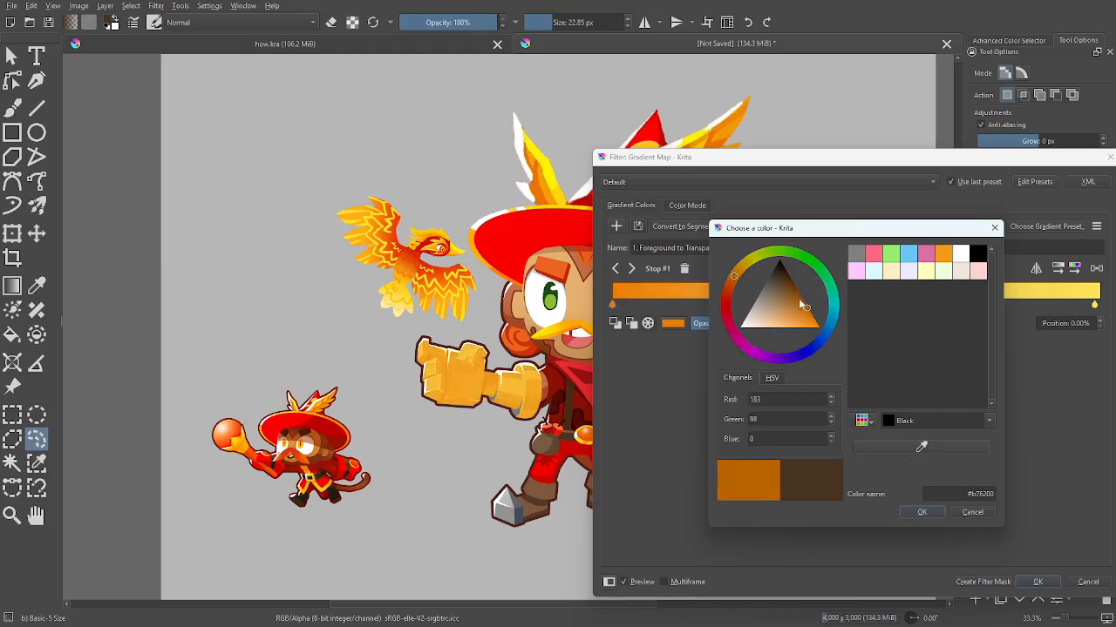
click(733, 285)
click(937, 514)
Add a gradient stop at 49.88% and color it with the bright yellow sampled from the small reference character's glove
click(859, 302)
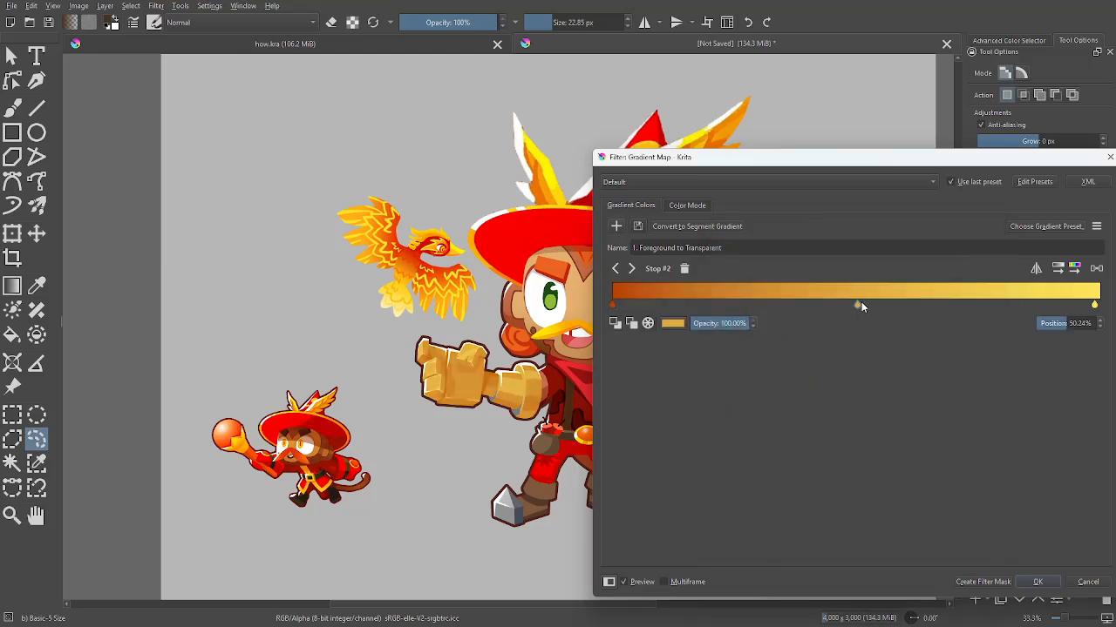
double_click(859, 305)
click(904, 450)
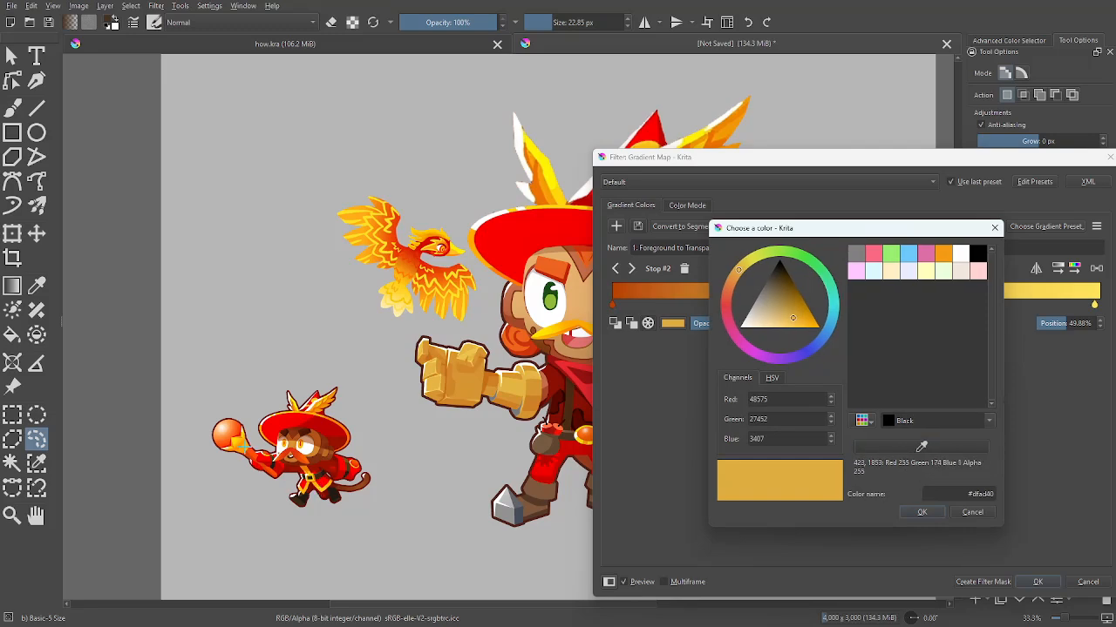
click(234, 441)
click(917, 512)
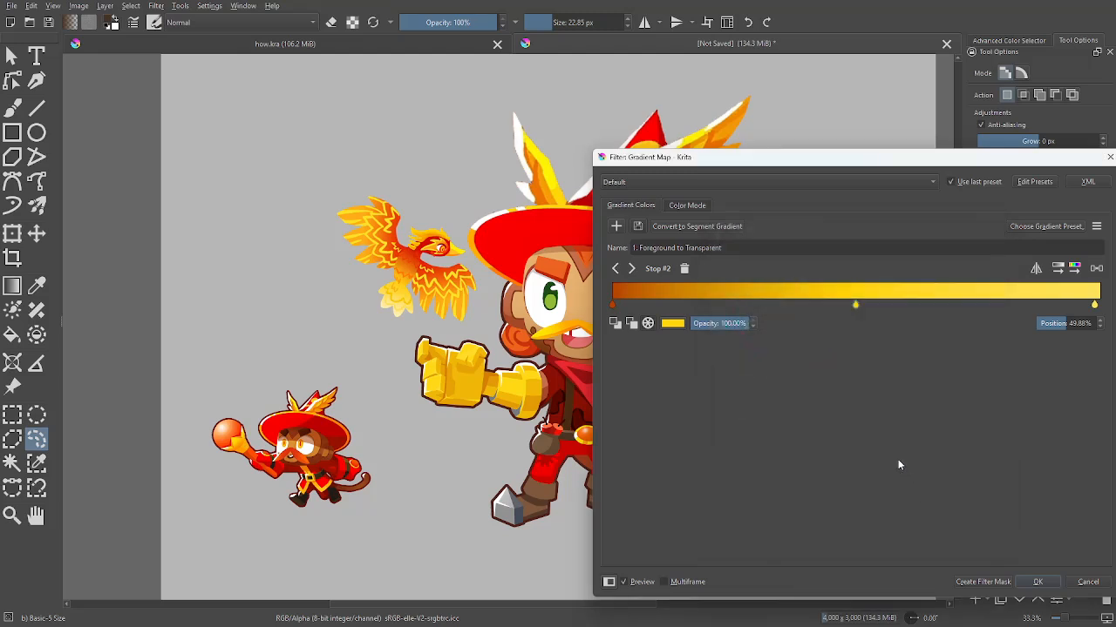
Add a gradient stop at 25.83% with the orange #eb7e01 sampled from the small reference character's coat trim
double_click(739, 302)
click(921, 447)
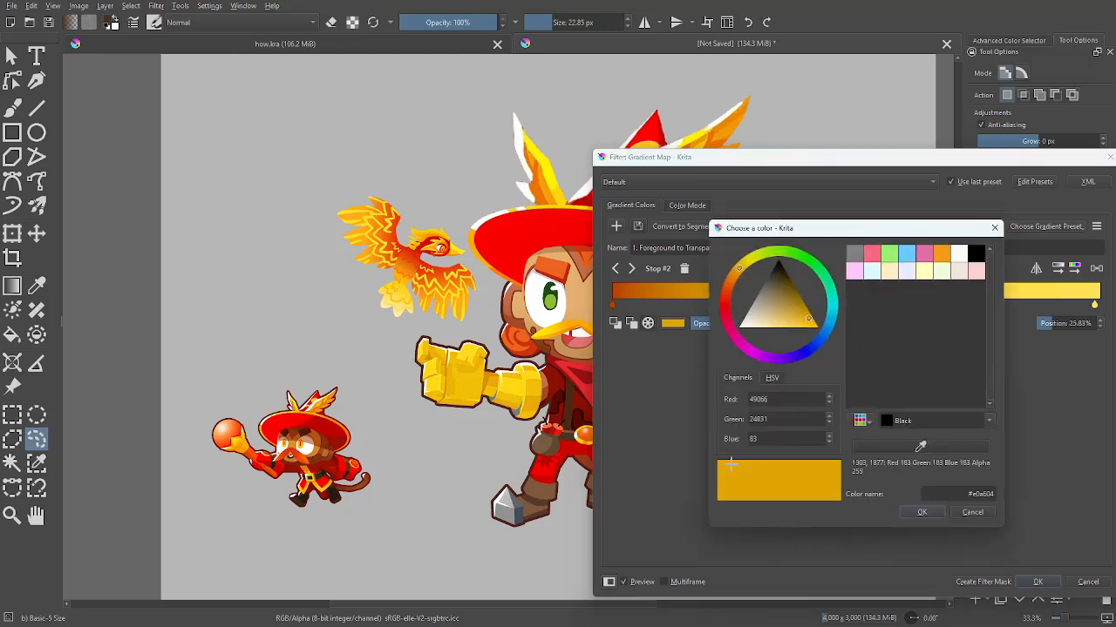
click(303, 469)
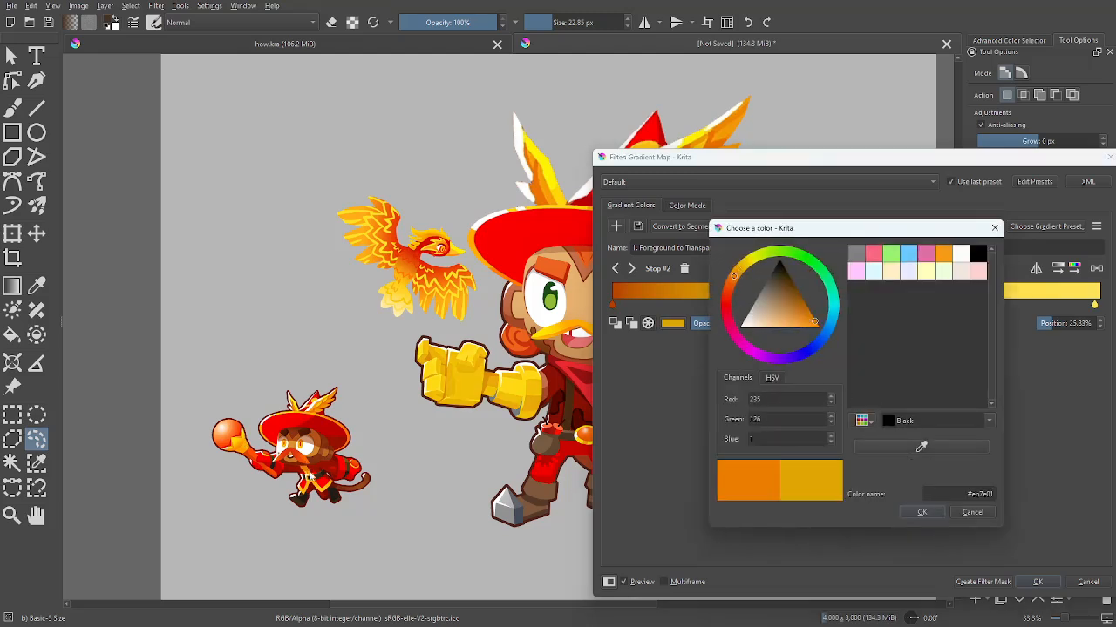
click(917, 513)
Add a gradient stop at 75.60% and set its color to the yellow #ffda28
click(981, 302)
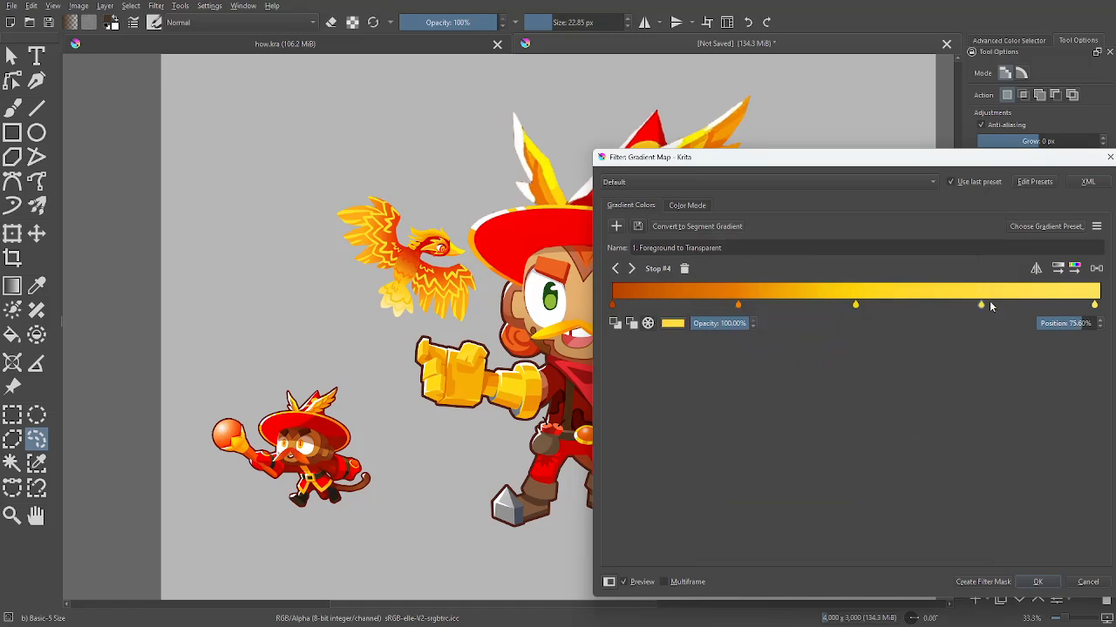
double_click(981, 306)
drag(794, 341, 807, 346)
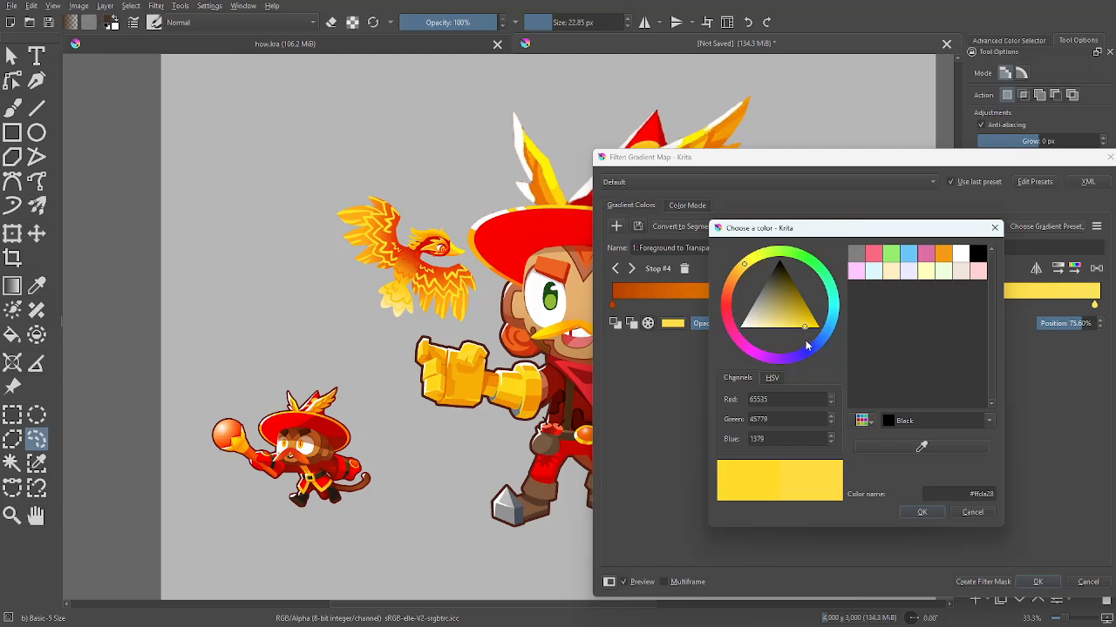
click(937, 513)
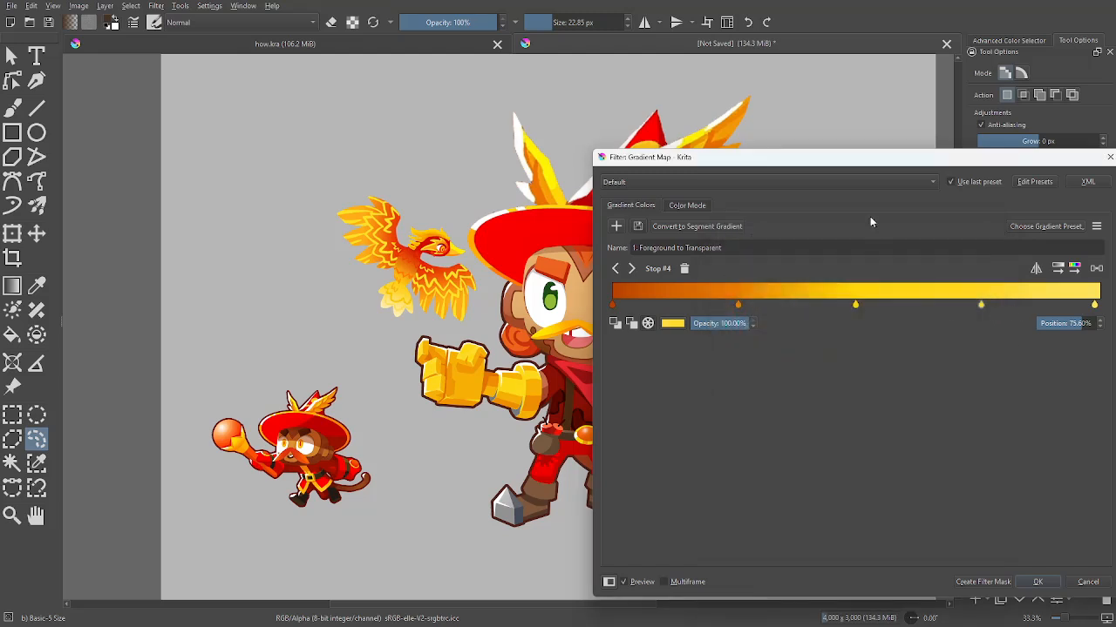
Check the gold gauntlet preview against the character and cancel the Gradient Map filter
drag(855, 165, 915, 167)
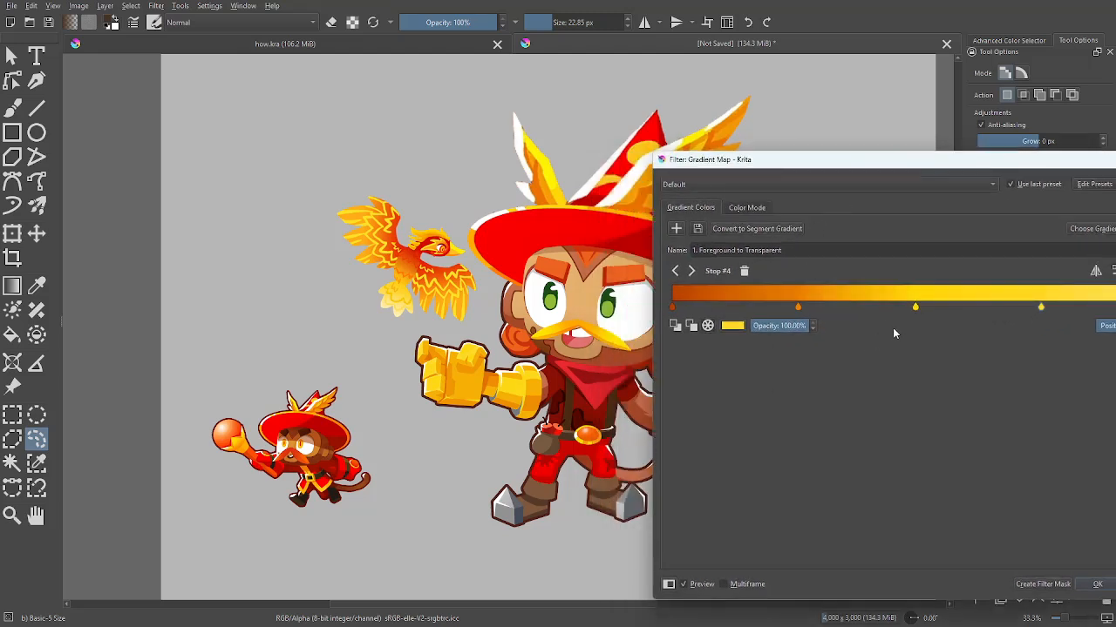
drag(976, 162, 884, 175)
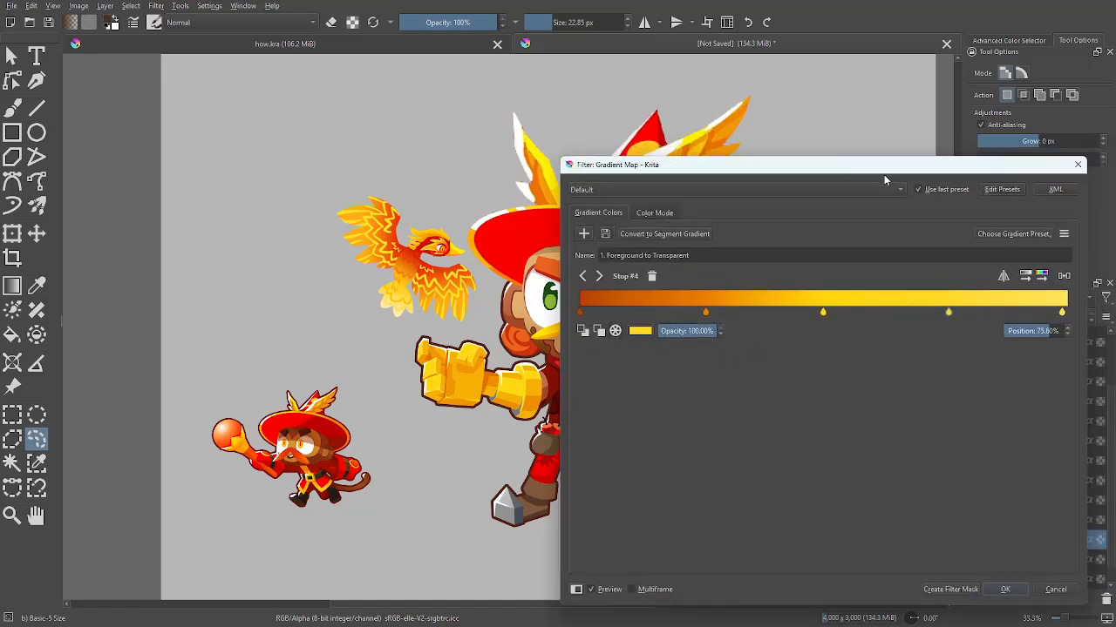
click(1056, 590)
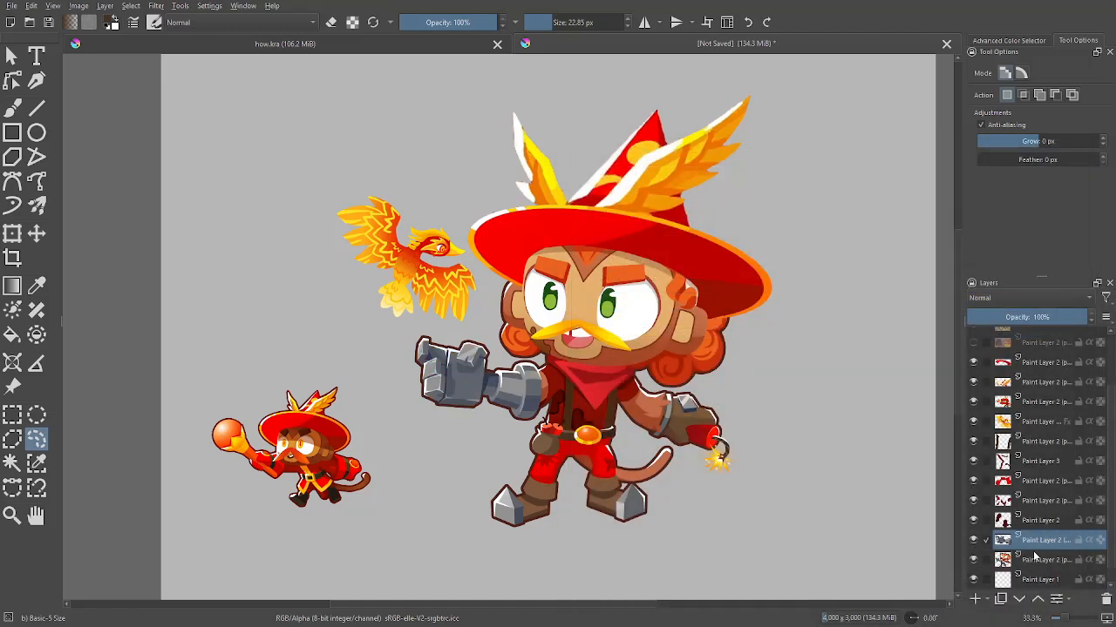
Examine how cleanly the gauntlet is separated by toggling the visibility of the character layer beneath it
key(1)
click(973, 560)
click(973, 560)
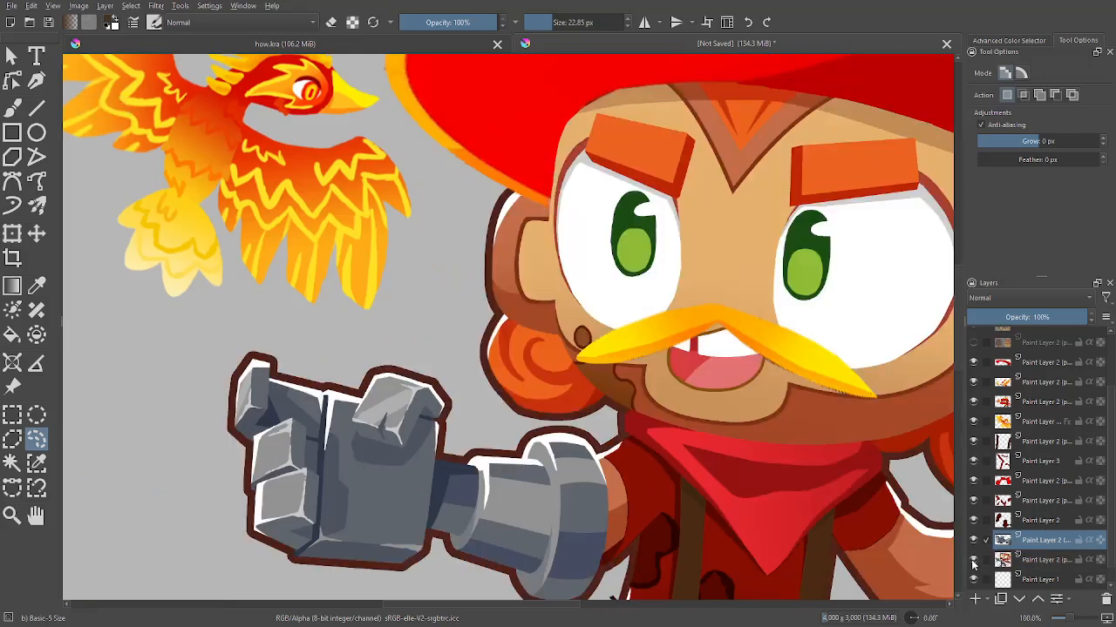
click(973, 560)
click(974, 560)
click(973, 561)
click(974, 560)
Select similar-colored pixels on the character layer beneath the gauntlet, limiting the selection to the area around the gauntlet
click(1042, 561)
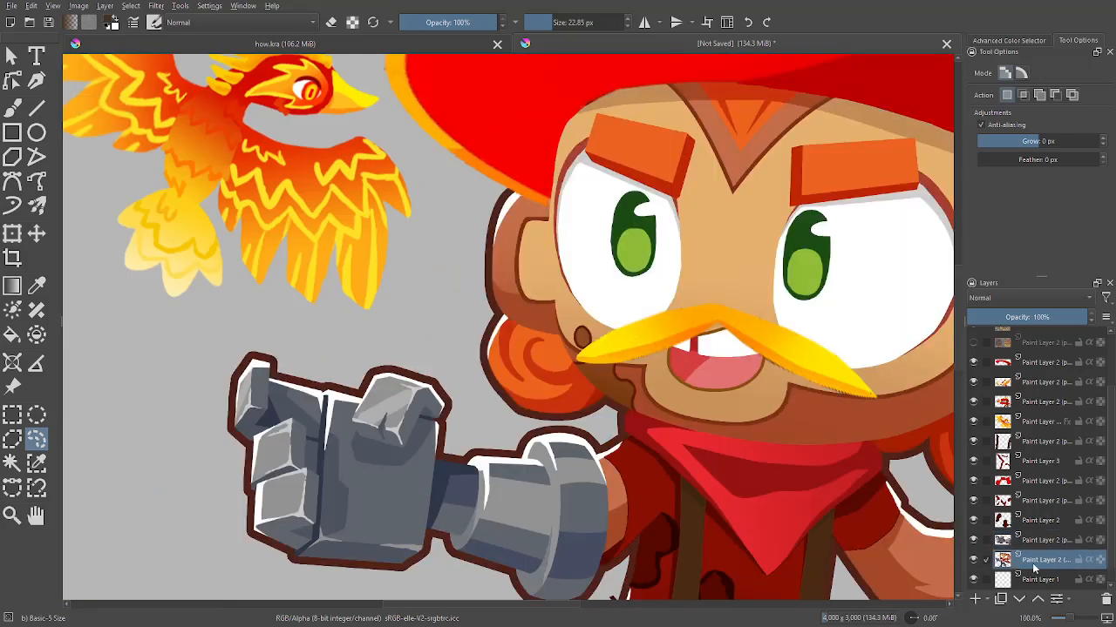
drag(889, 535, 912, 427)
key(w)
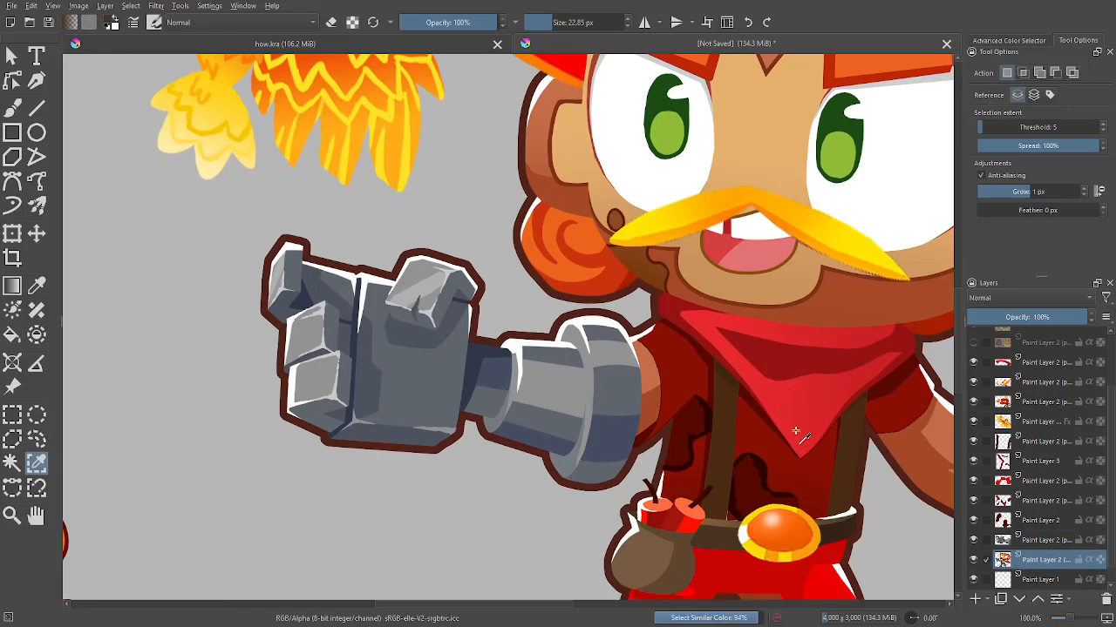
click(794, 468)
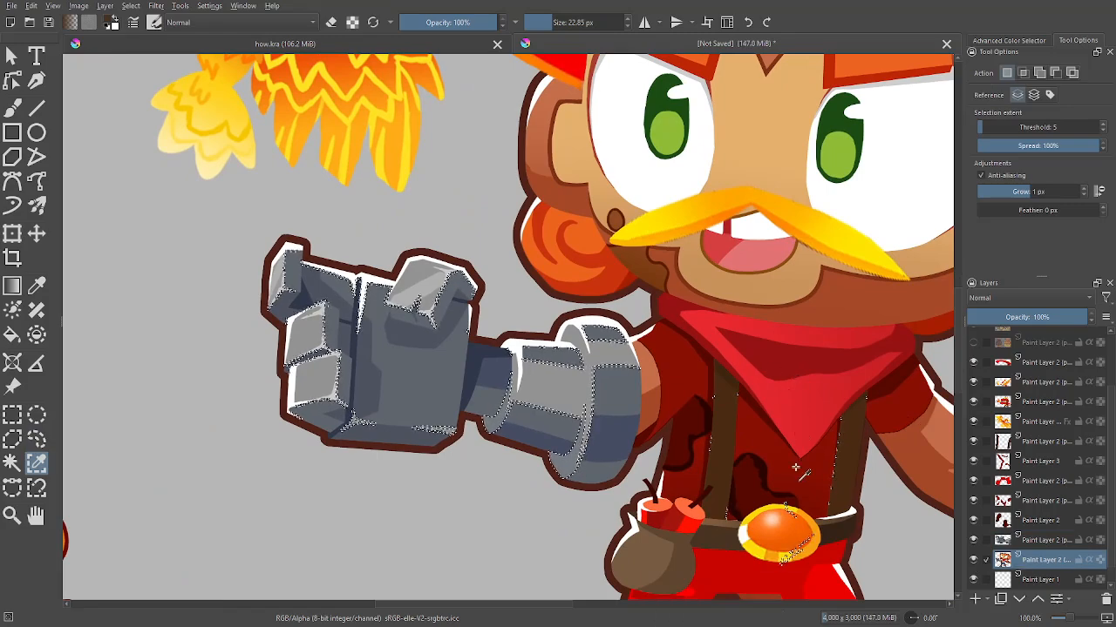
key(l)
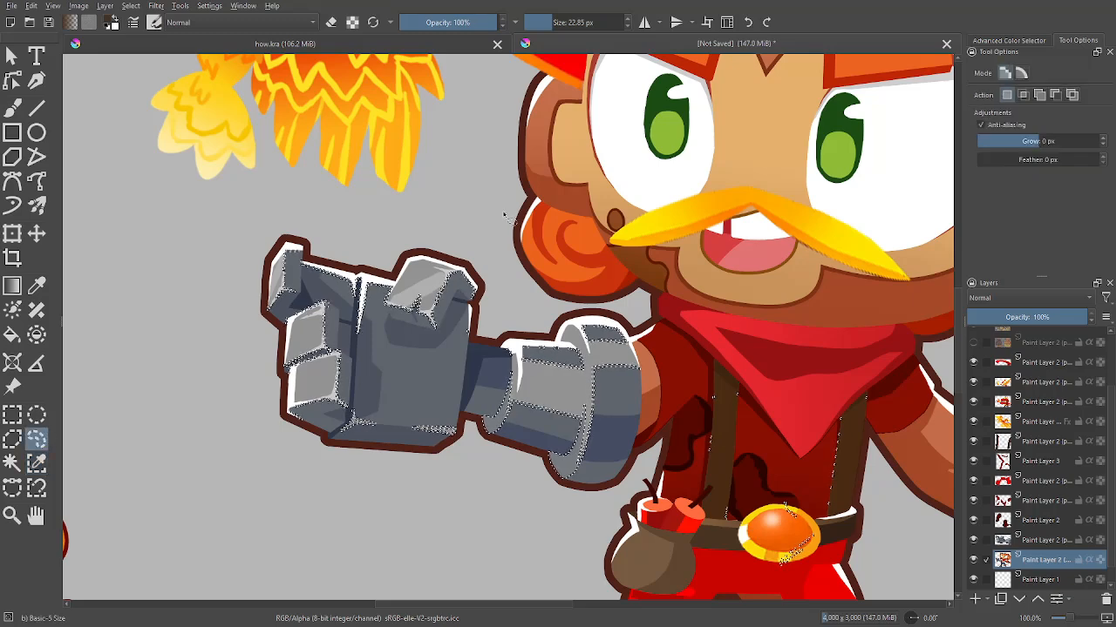
click(1025, 97)
mouse_move(609, 501)
mouse_down()
mouse_move(588, 303)
mouse_move(249, 229)
mouse_move(519, 511)
mouse_move(608, 501)
mouse_up()
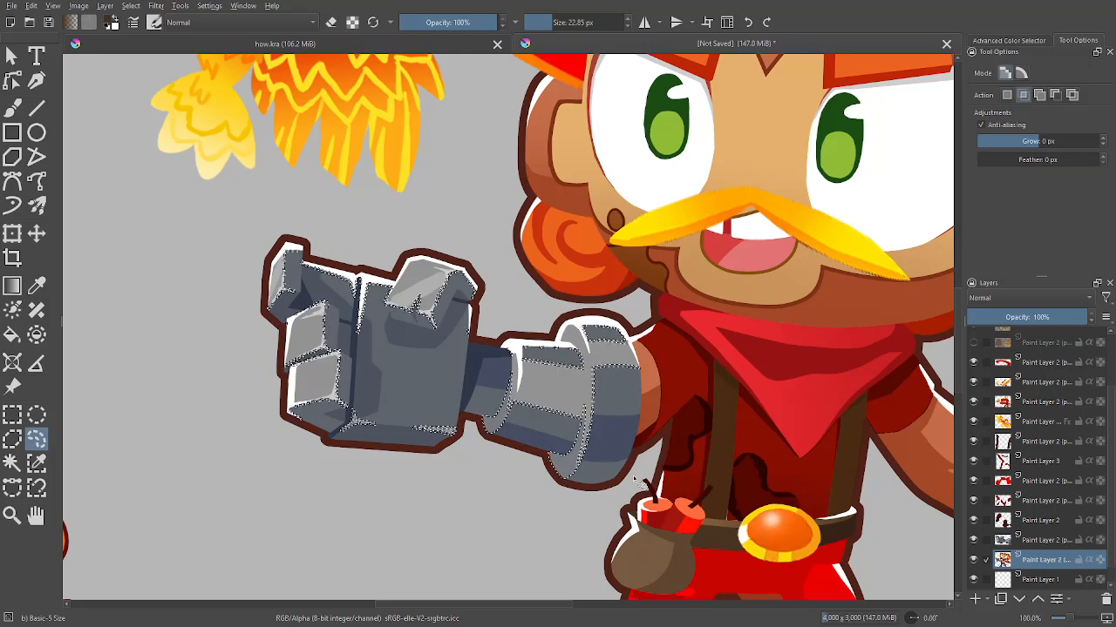
Cut the selected gauntlet pixels from the character layer, paste them, and merge them into the gauntlet layer
click(1007, 97)
key(ctrl+x)
key(ctrl+v)
click(1039, 545)
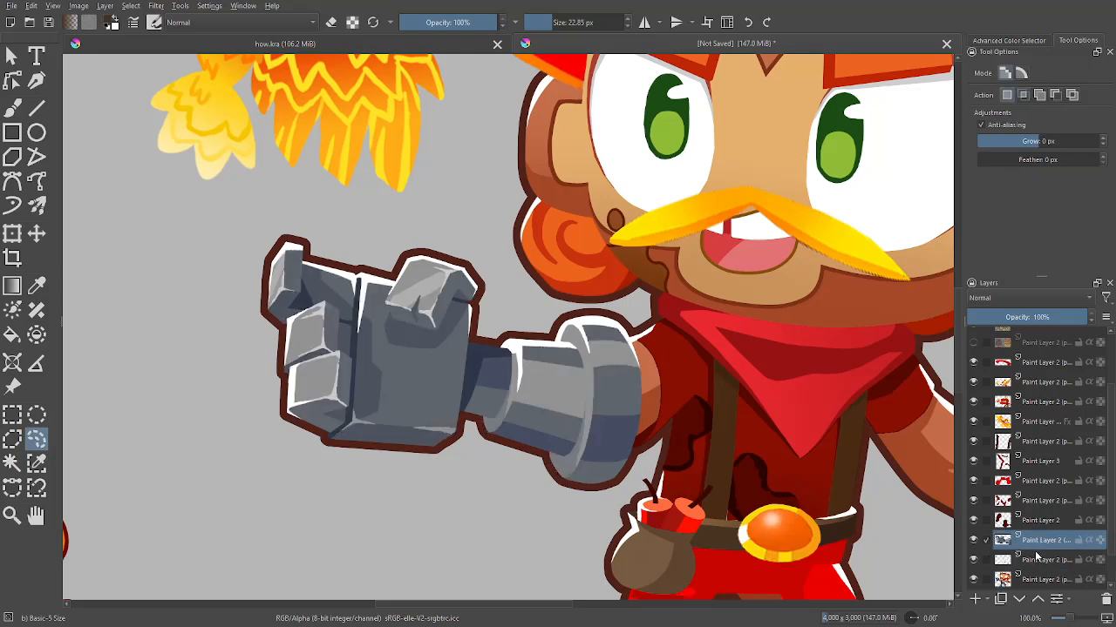
key(ctrl+e)
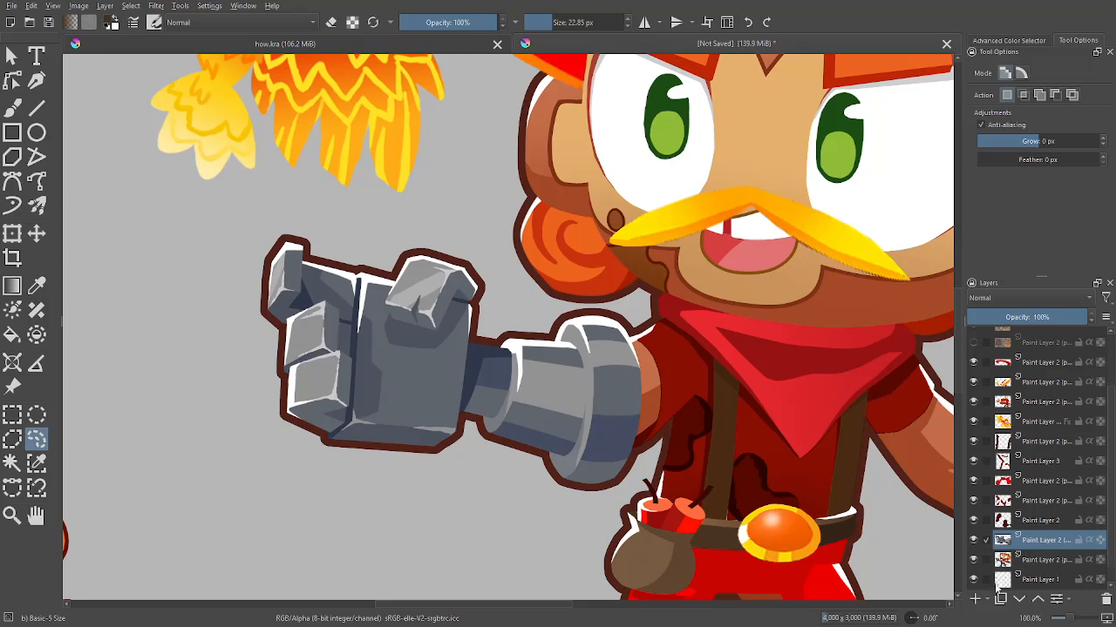
Hide the character layer and delete the white fringe around the gauntlet, using a similar-color selection with 0 px grow
click(975, 562)
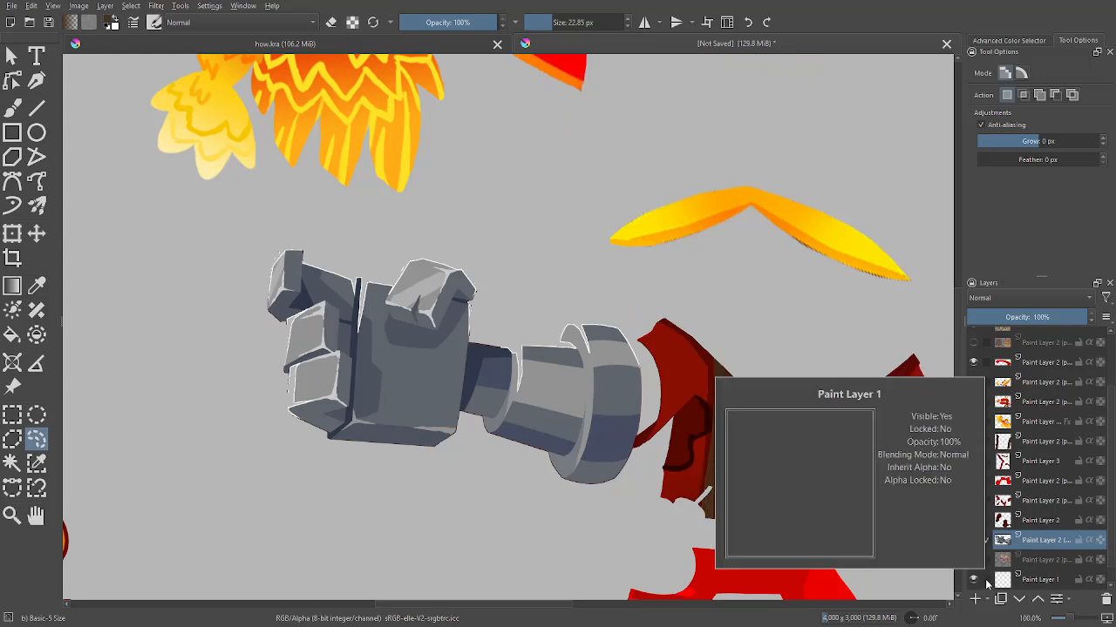
key(ctrl+equal)
key(ctrl+equal)
key(ctrl+equal)
key(ctrl+equal)
key(ctrl+equal)
drag(840, 554, 686, 468)
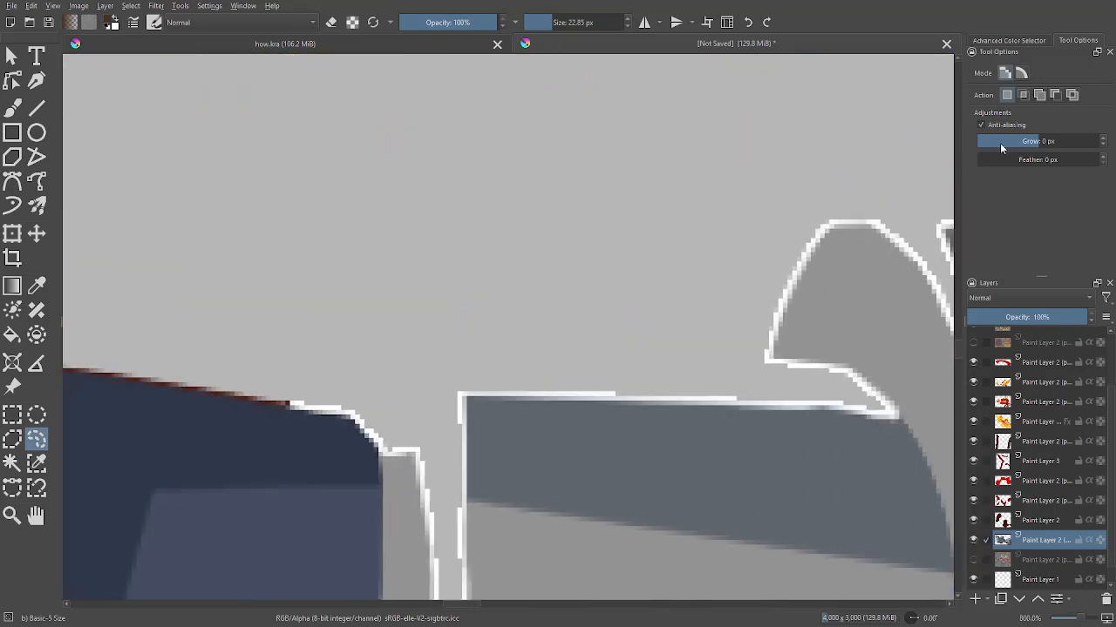
key(w)
click(1083, 195)
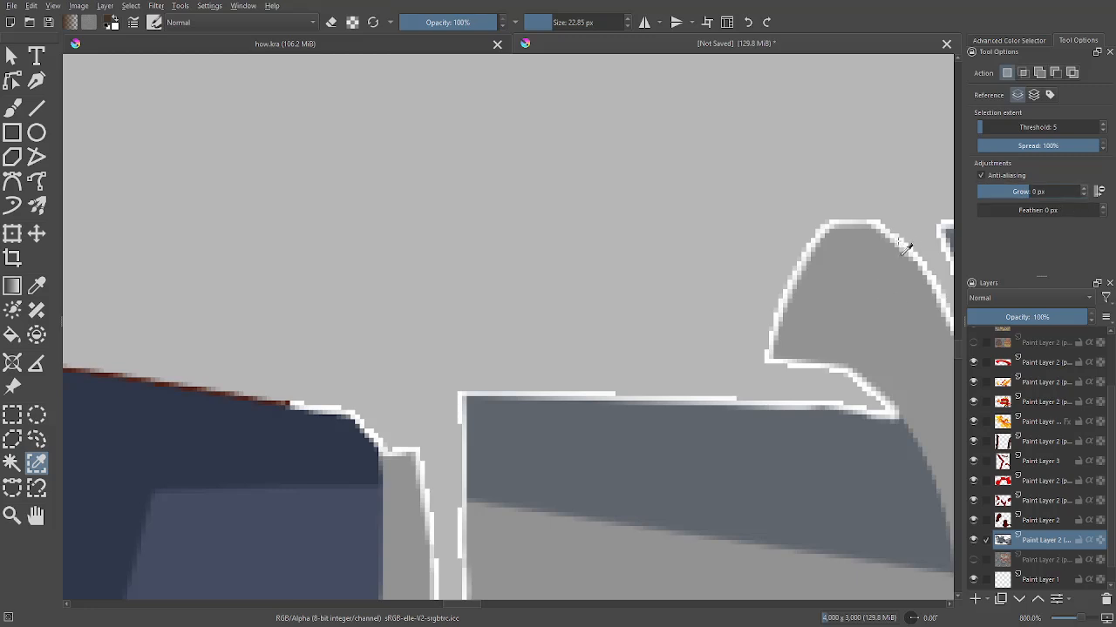
scroll(904, 323, right, 6)
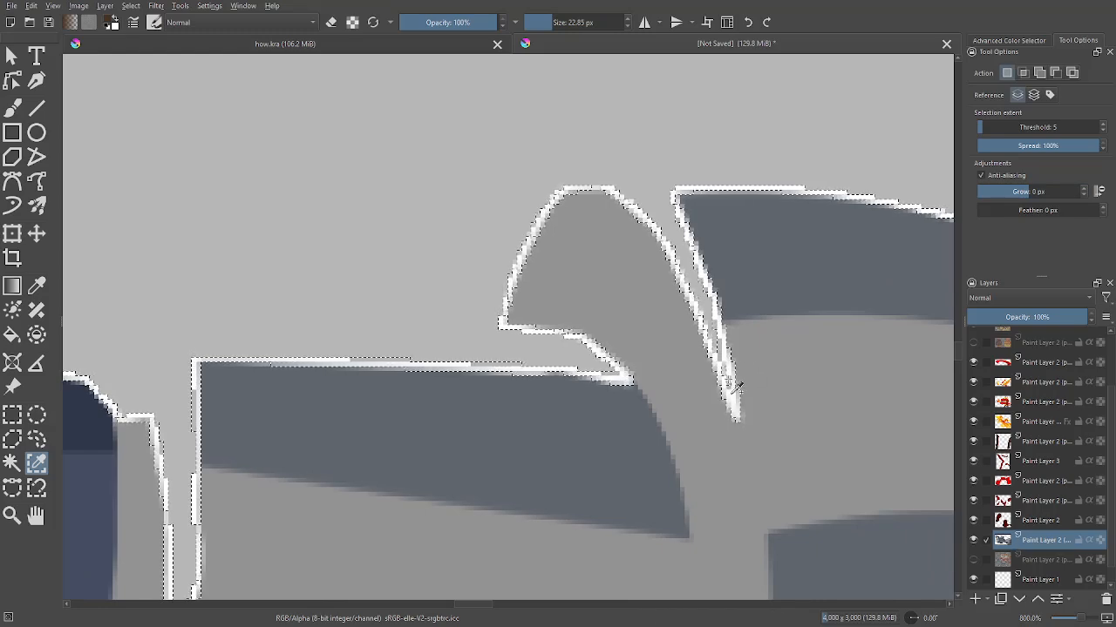
click(747, 413)
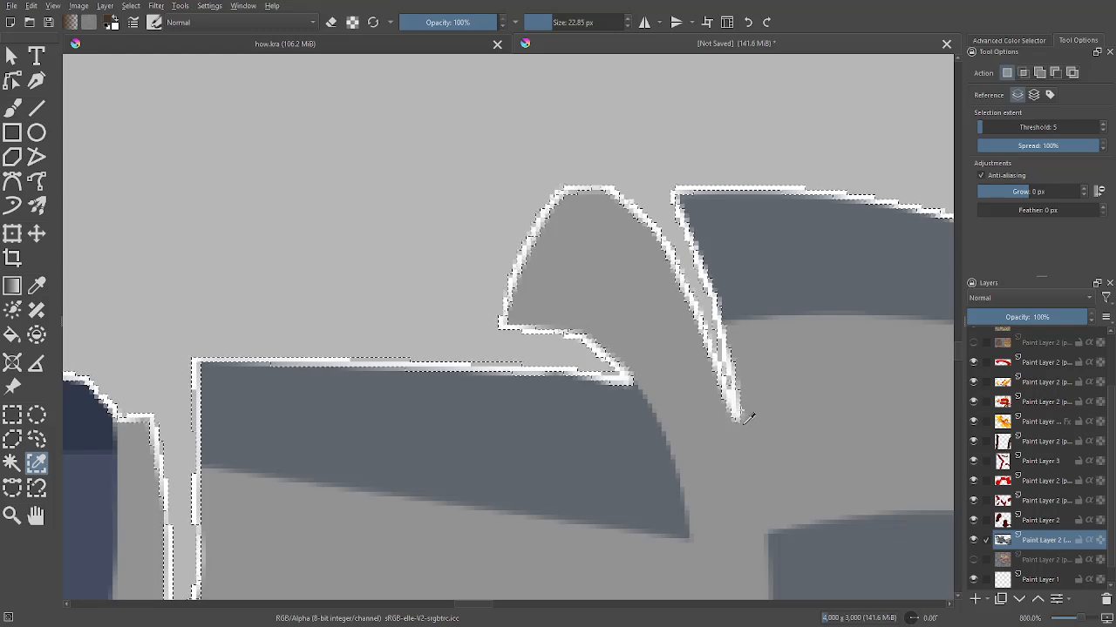
scroll(747, 417, down, 8)
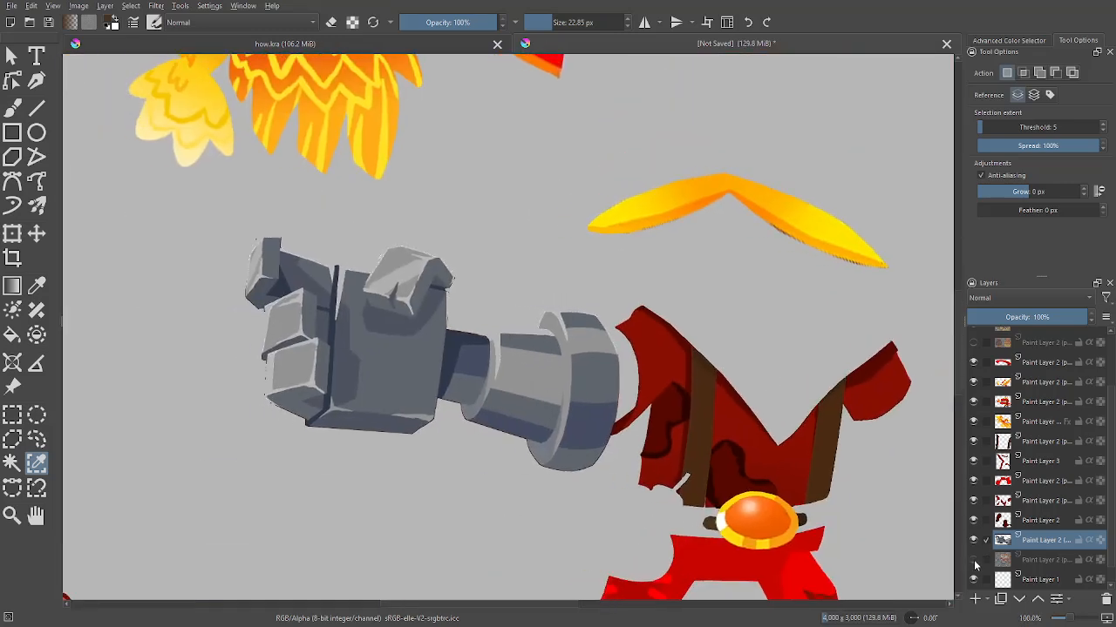
Start a Gradient Map on the gauntlet layer with a bright yellow end stop, based on a color sampled from the small character's hand
key(minus)
key(minus)
key(minus)
key(minus)
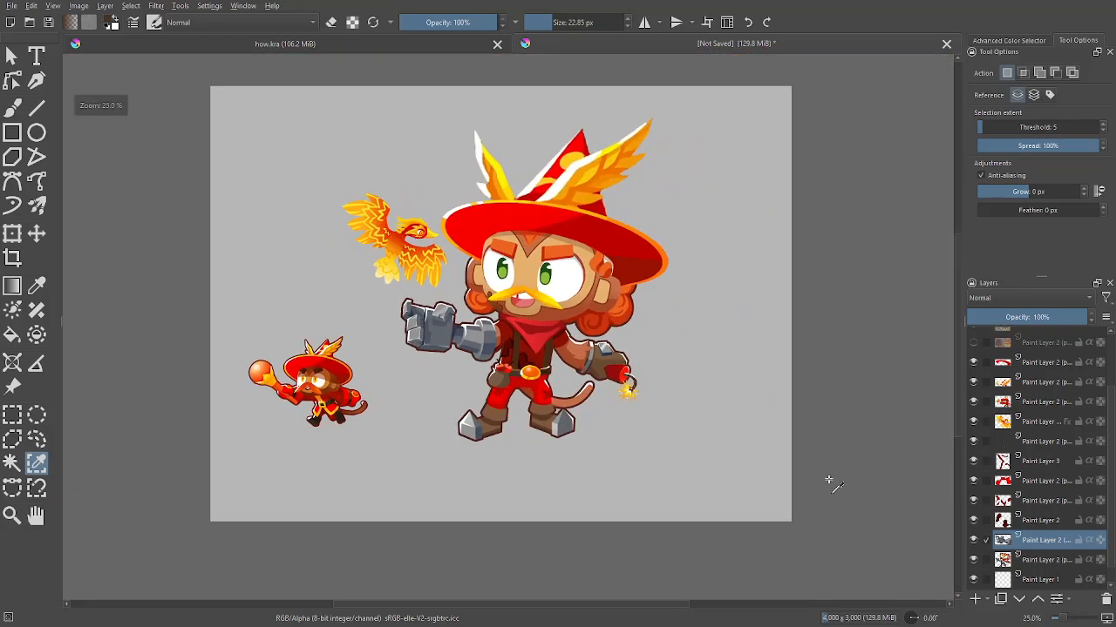
click(156, 5)
mouse_move(187, 140)
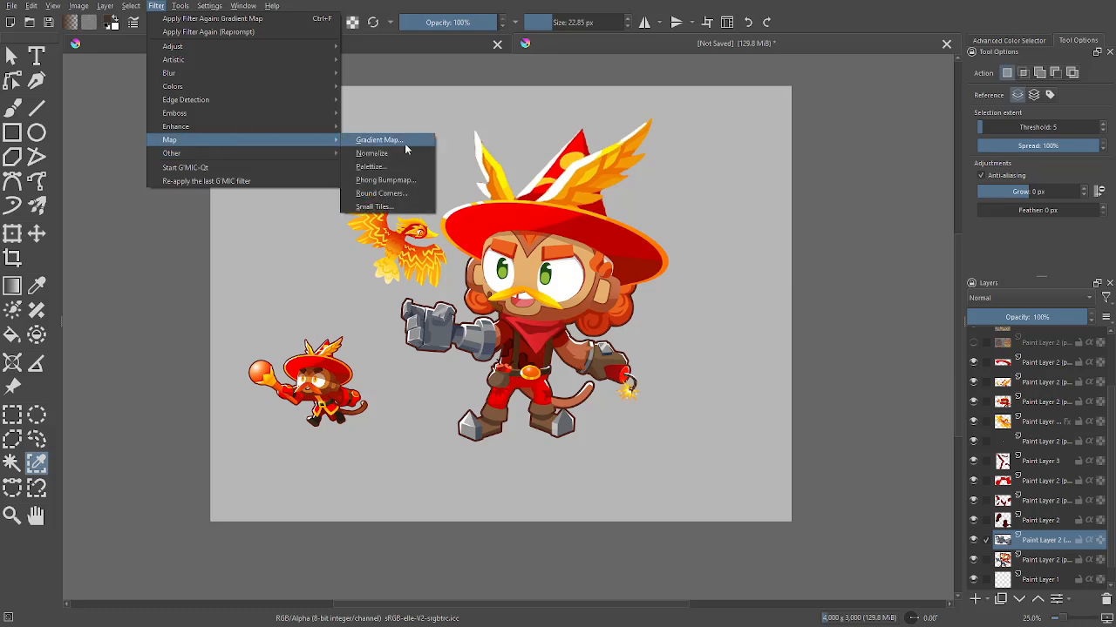
click(404, 143)
double_click(1069, 310)
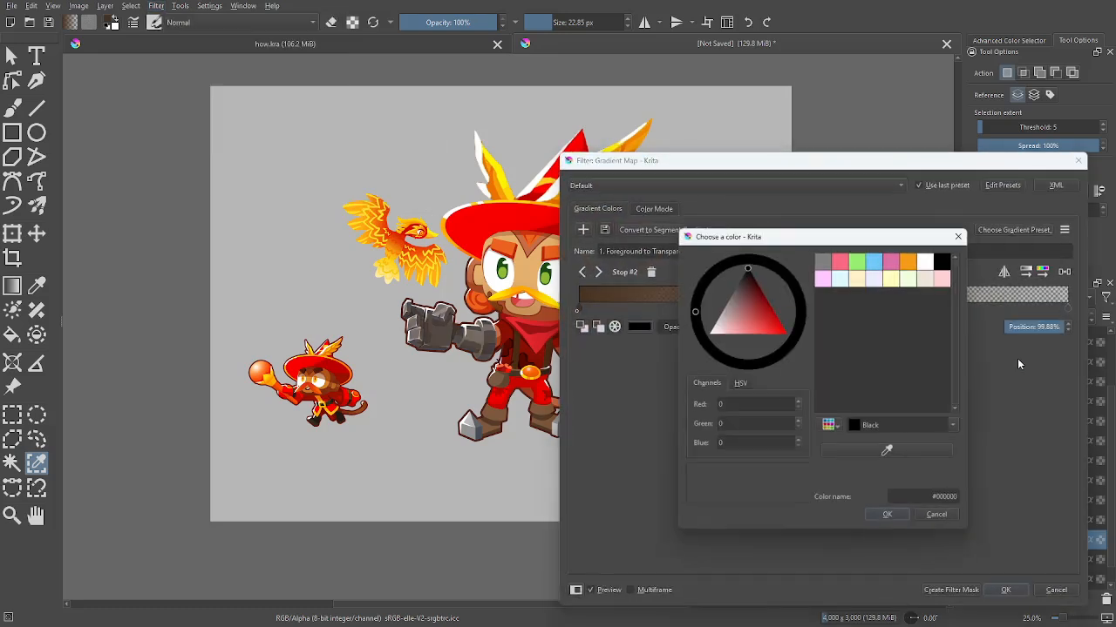
click(889, 460)
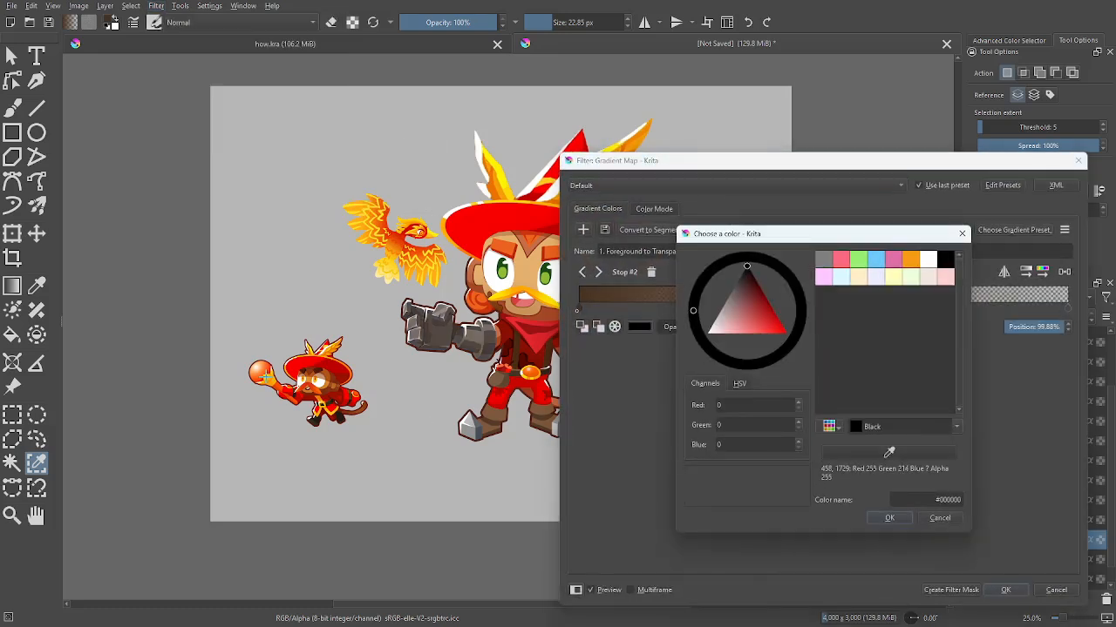
click(264, 377)
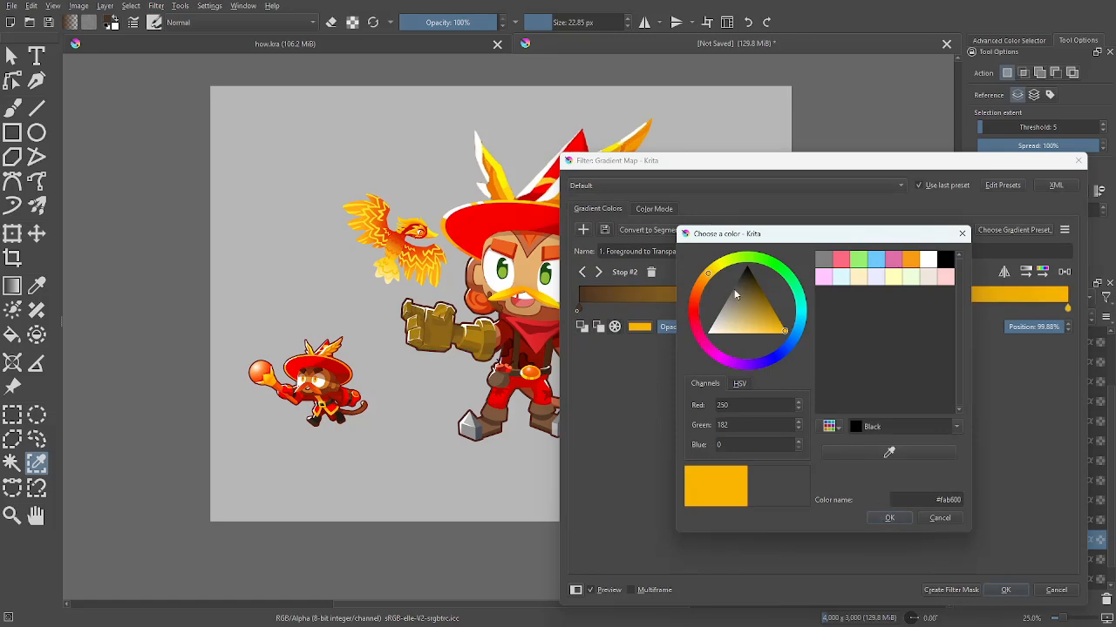
drag(734, 296, 780, 331)
click(889, 518)
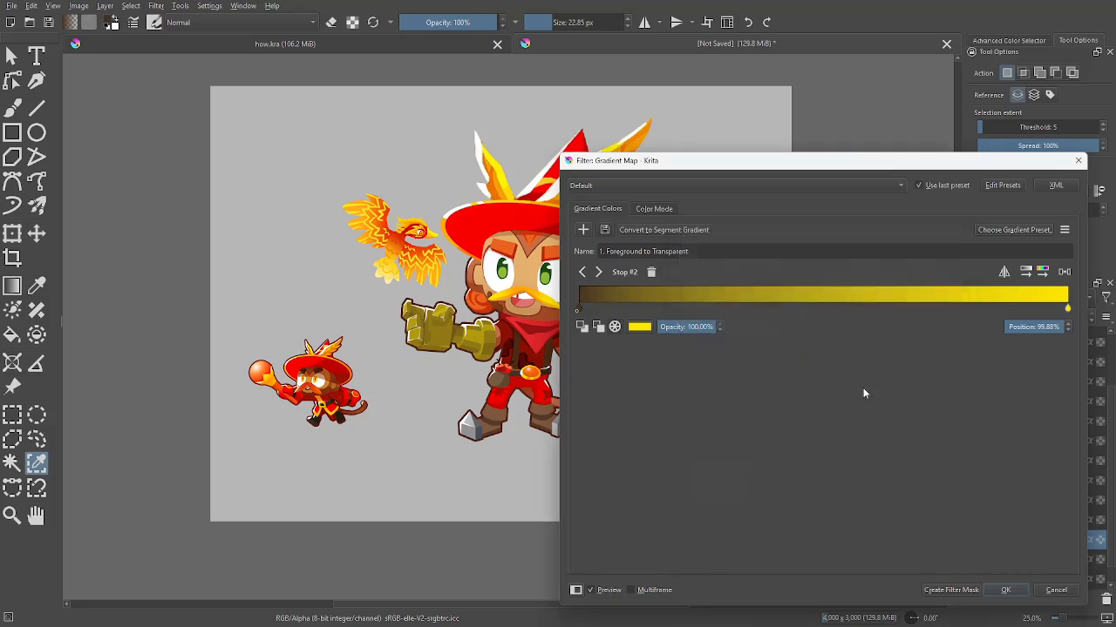
Set the gradient's first stop to the orange #ed7d03 sampled from the small reference character
double_click(577, 310)
click(889, 452)
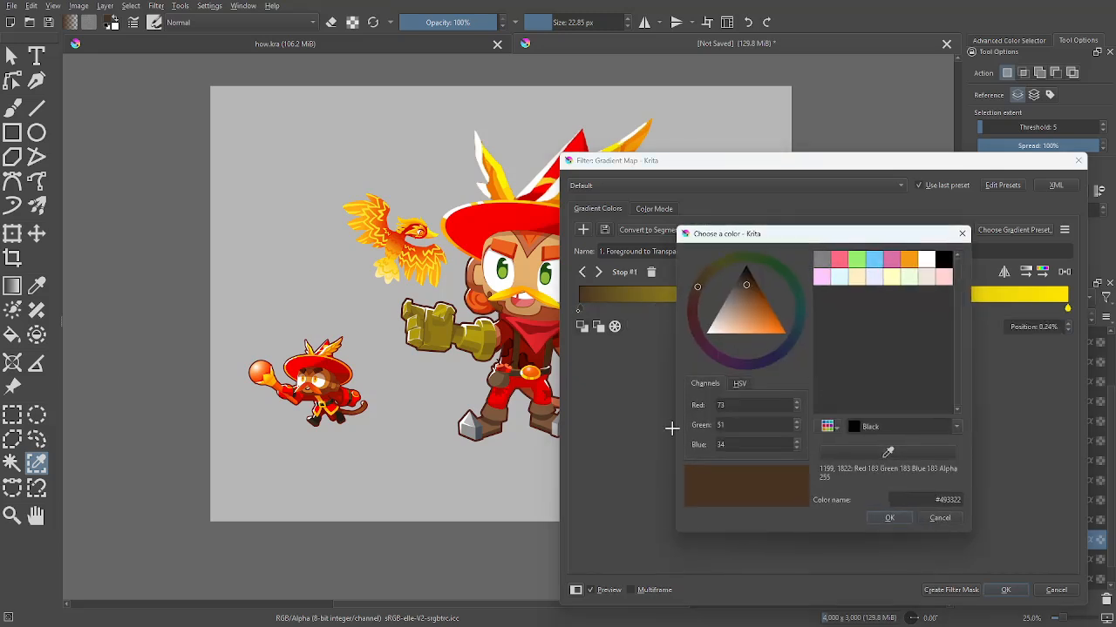
click(319, 399)
click(889, 517)
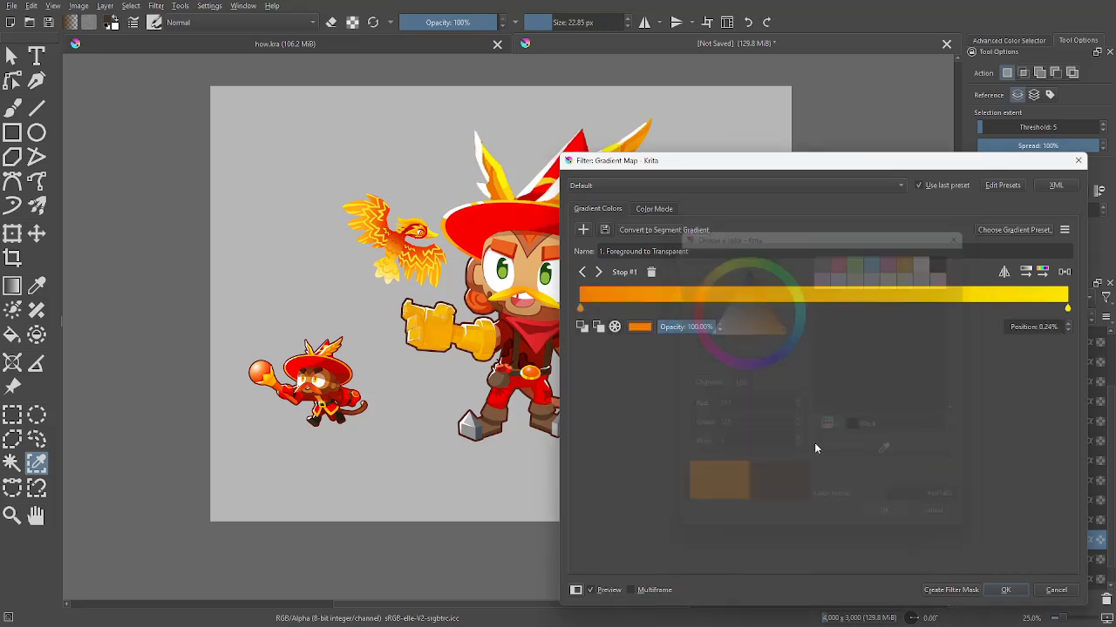
Move the gradient's first stop to 5.34% and set its color to the dark red-orange #b23200
drag(583, 312, 606, 306)
double_click(606, 307)
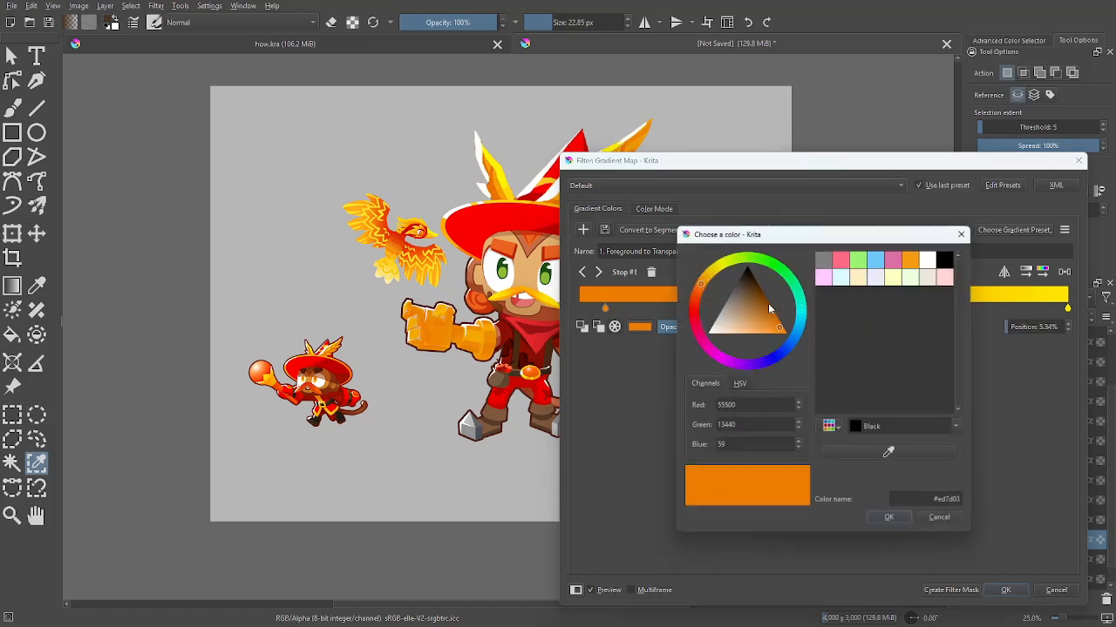
drag(778, 329, 737, 300)
click(700, 290)
click(773, 312)
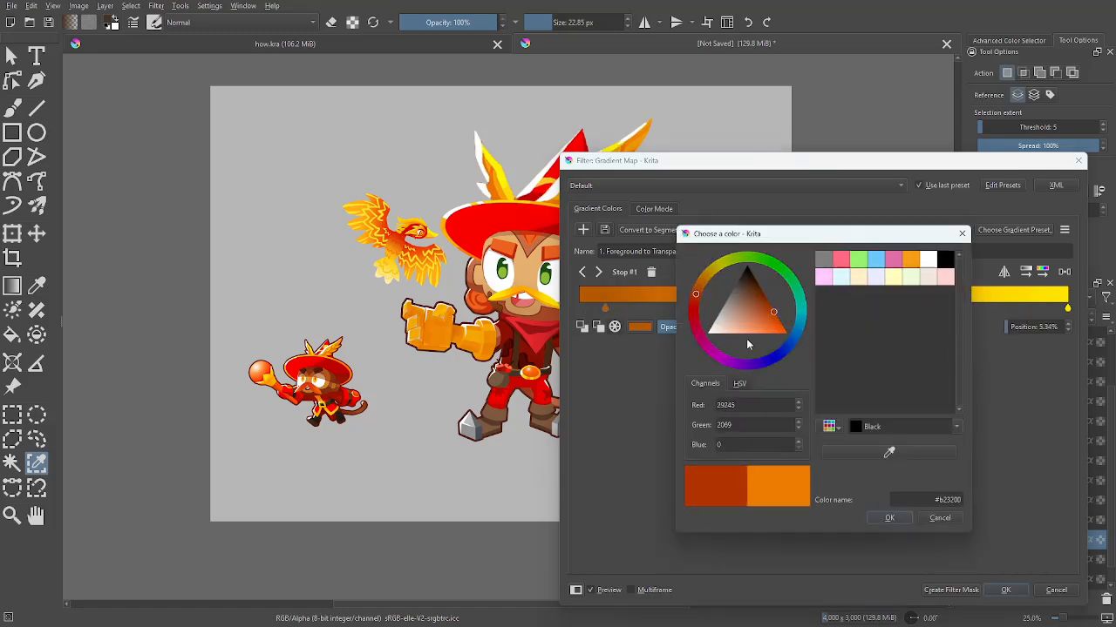
click(888, 517)
Move the end stop to 89.07%, add a yellow stop before it, and color the end stop pale yellow #fff48d
drag(1068, 309, 1015, 308)
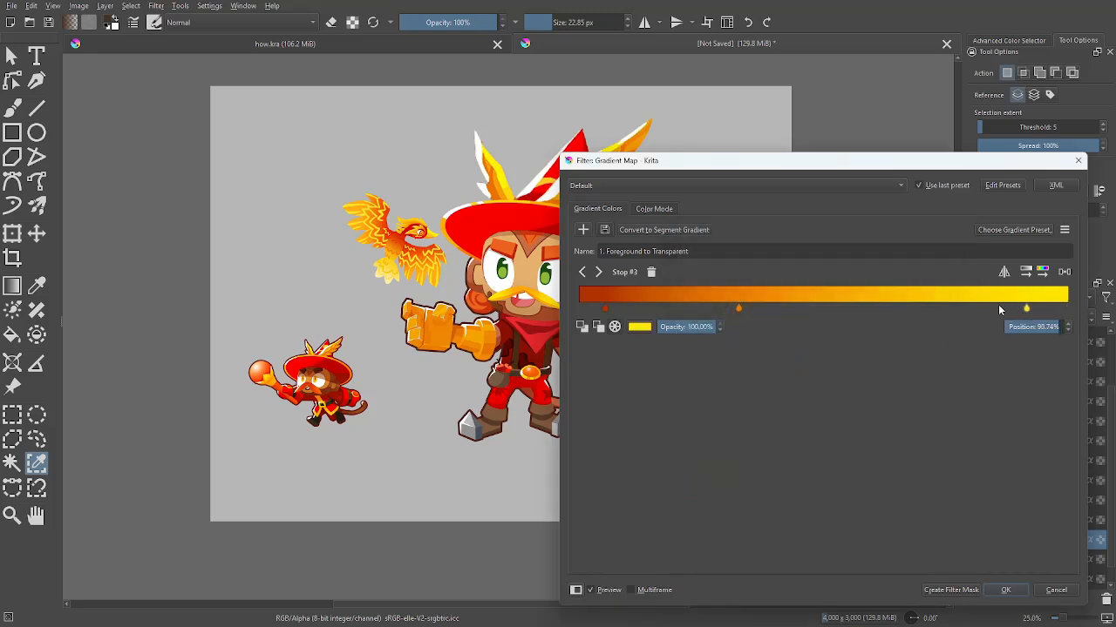
click(937, 305)
click(1016, 307)
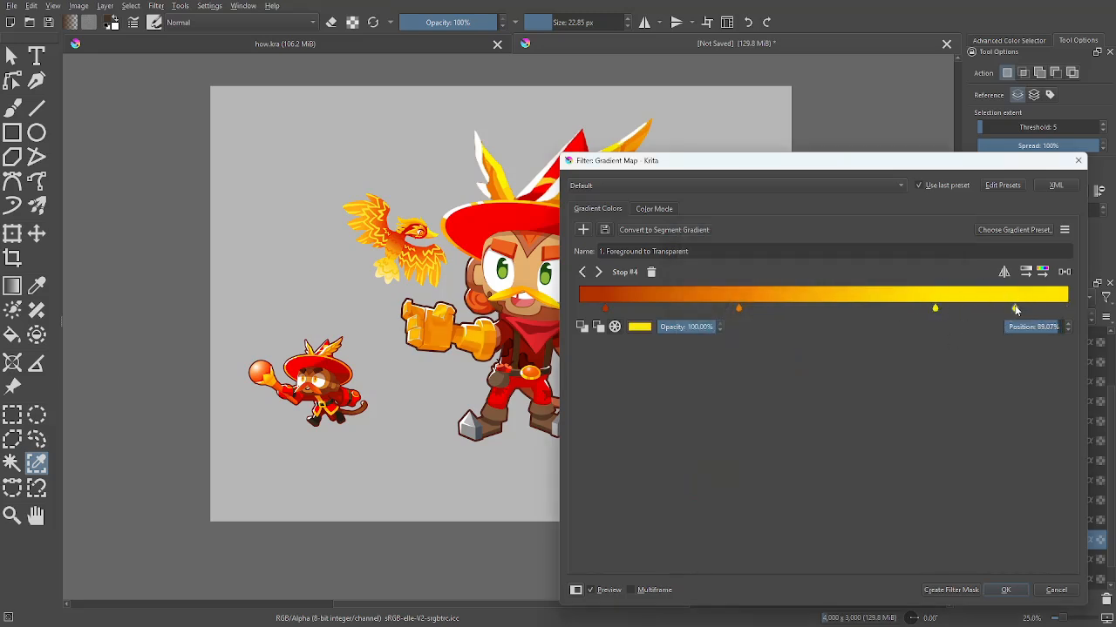
double_click(1015, 308)
drag(789, 335, 747, 381)
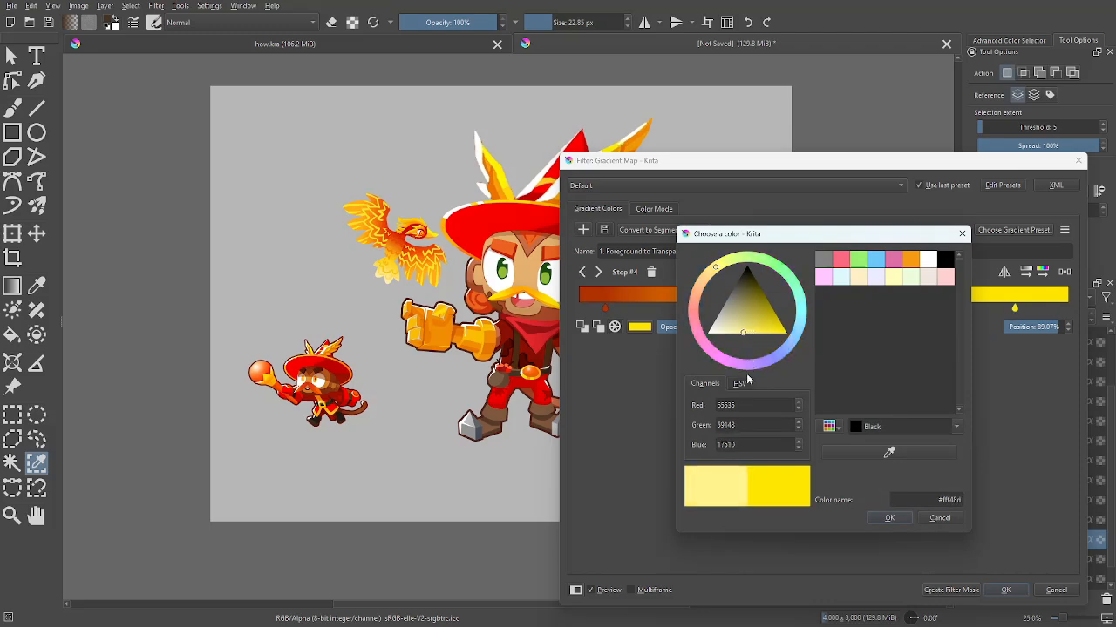
click(888, 518)
Try the yellow stop at 73.75% and the dark red-orange stop at 28.62%, then cancel the Gradient Map filter
click(938, 309)
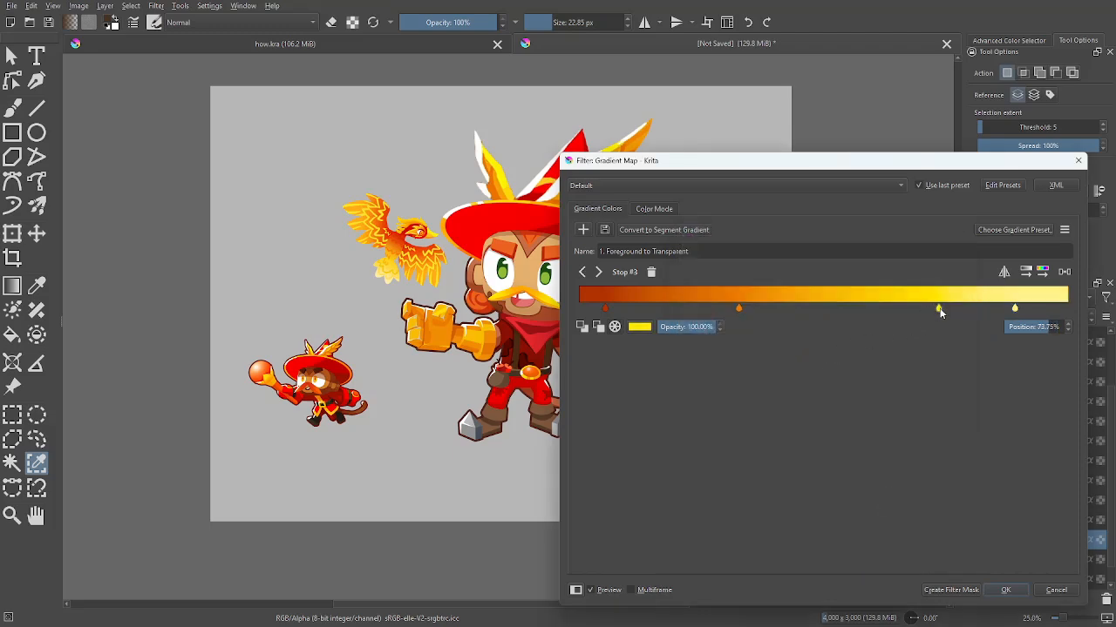
drag(903, 166, 914, 165)
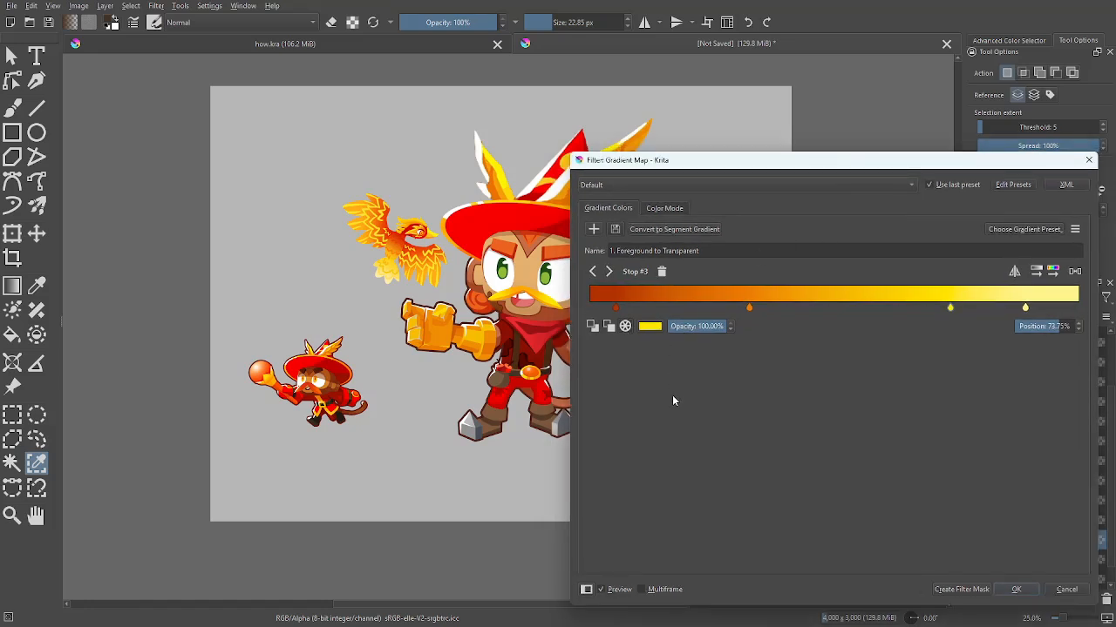
drag(616, 308, 684, 308)
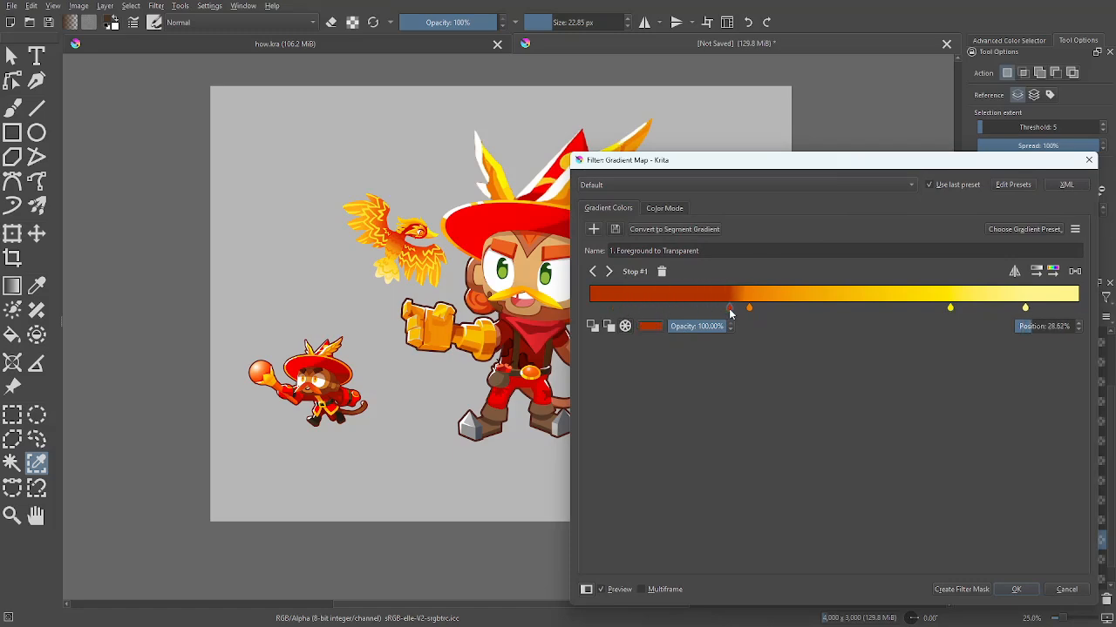
click(1067, 590)
Reselect the gauntlet layer and examine its edges around the fingers up close by toggling the visibility of the character layer beneath
ctrl+click(1105, 521)
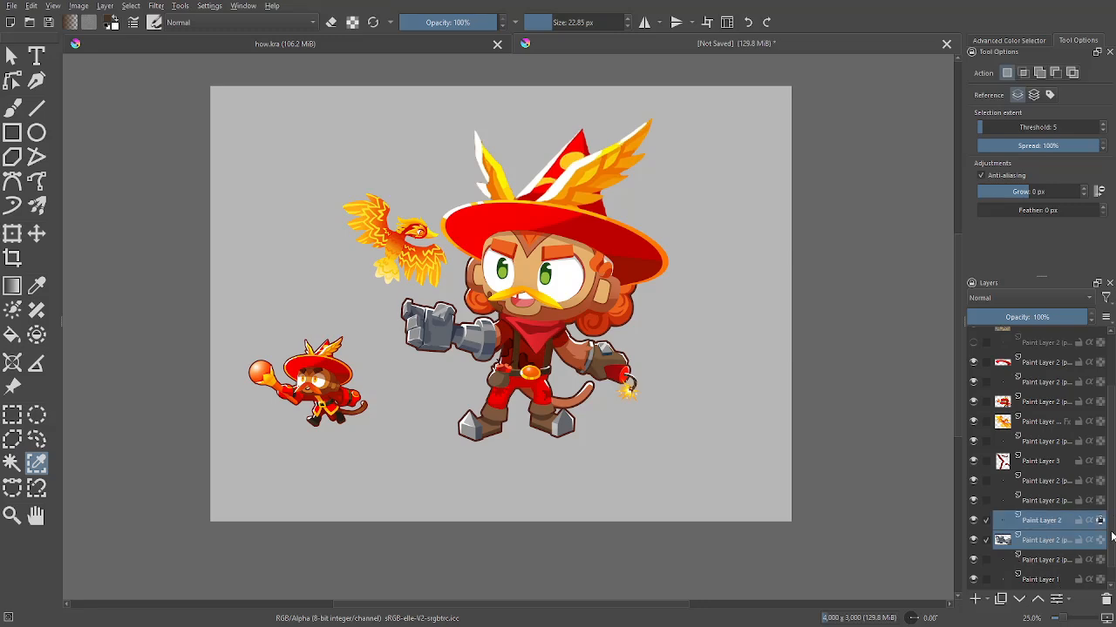
scroll(1105, 522, down, 1)
click(1055, 540)
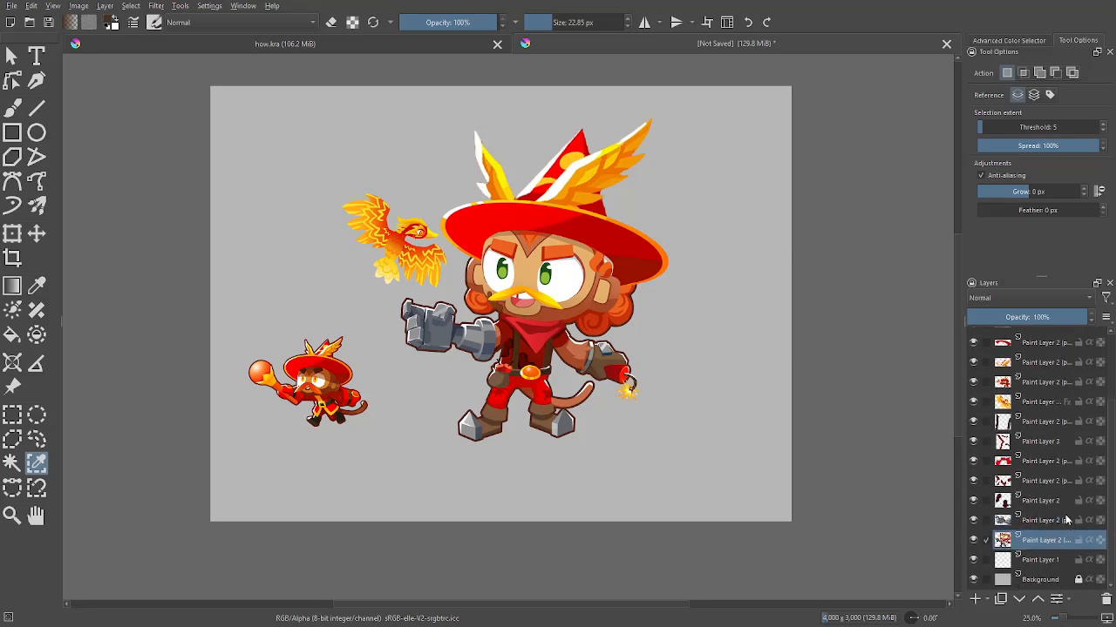
click(1047, 521)
key(plus)
click(973, 541)
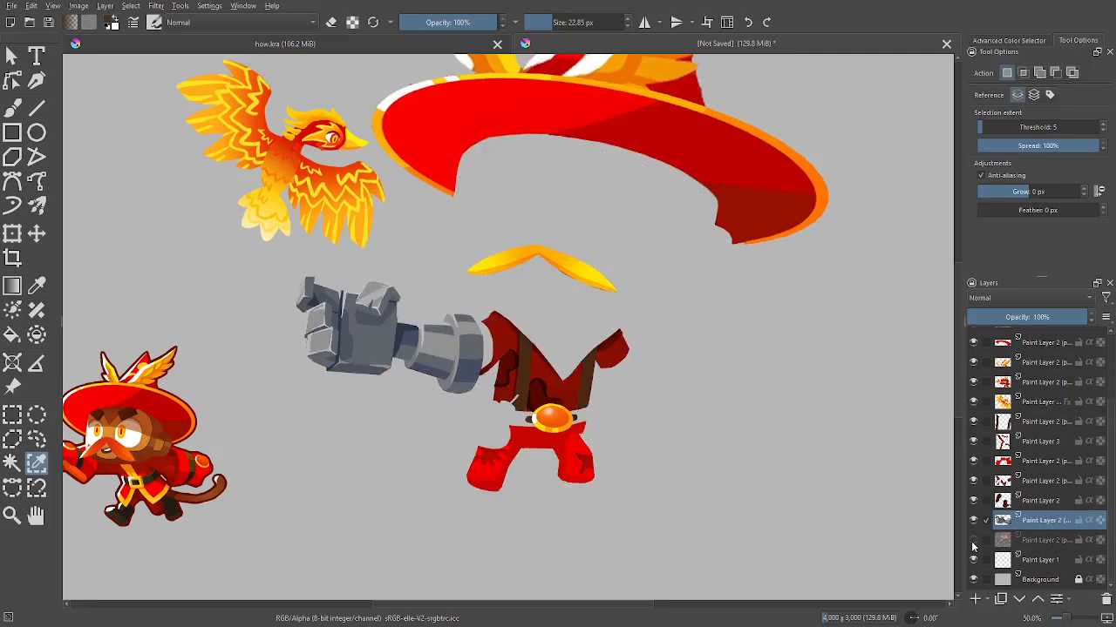
double_click(973, 542)
click(974, 542)
key(plus)
key(plus)
key(plus)
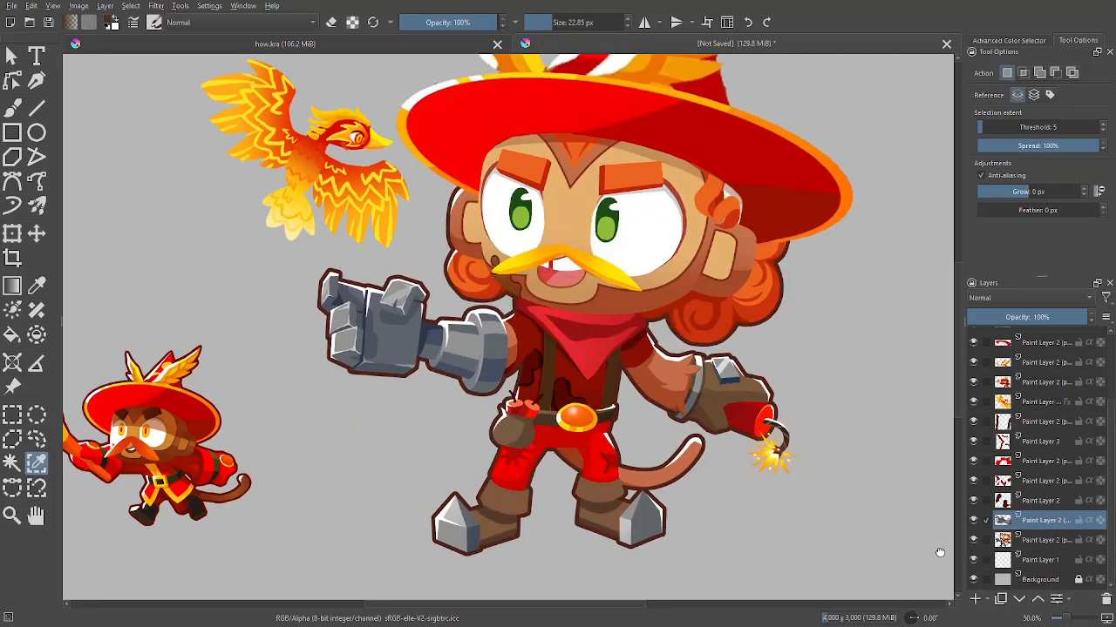
key(plus)
key(plus)
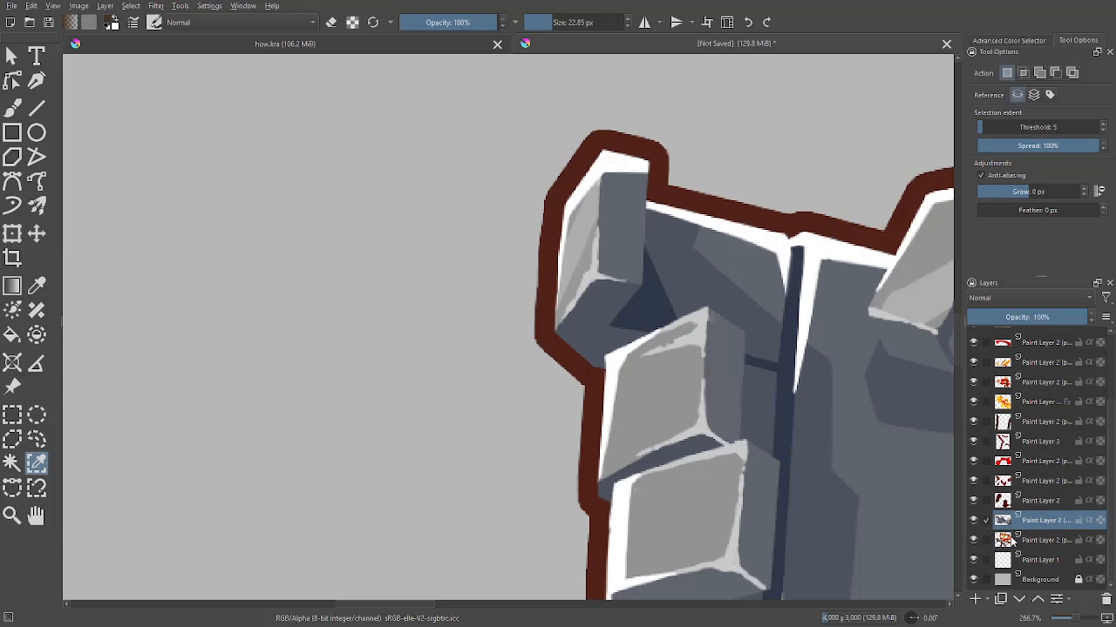
double_click(974, 542)
click(973, 542)
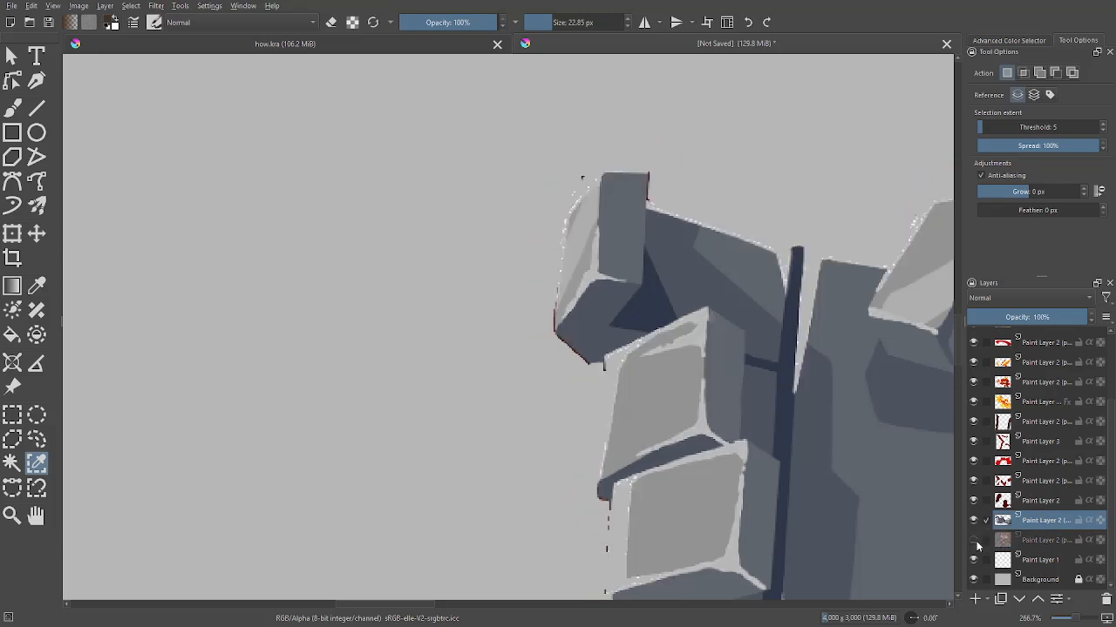
On the character layer, select the light highlight areas by color and restrict the selection to the metal gauntlet
click(973, 542)
click(989, 540)
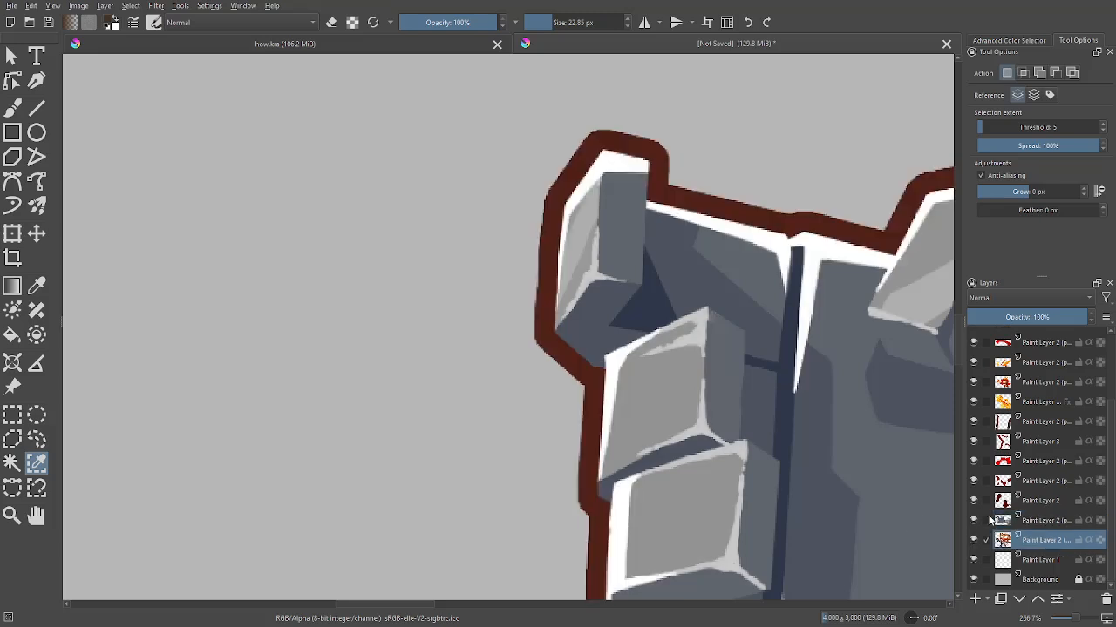
click(874, 513)
key(minus)
key(minus)
key(minus)
drag(875, 518, 710, 495)
click(38, 440)
click(1024, 95)
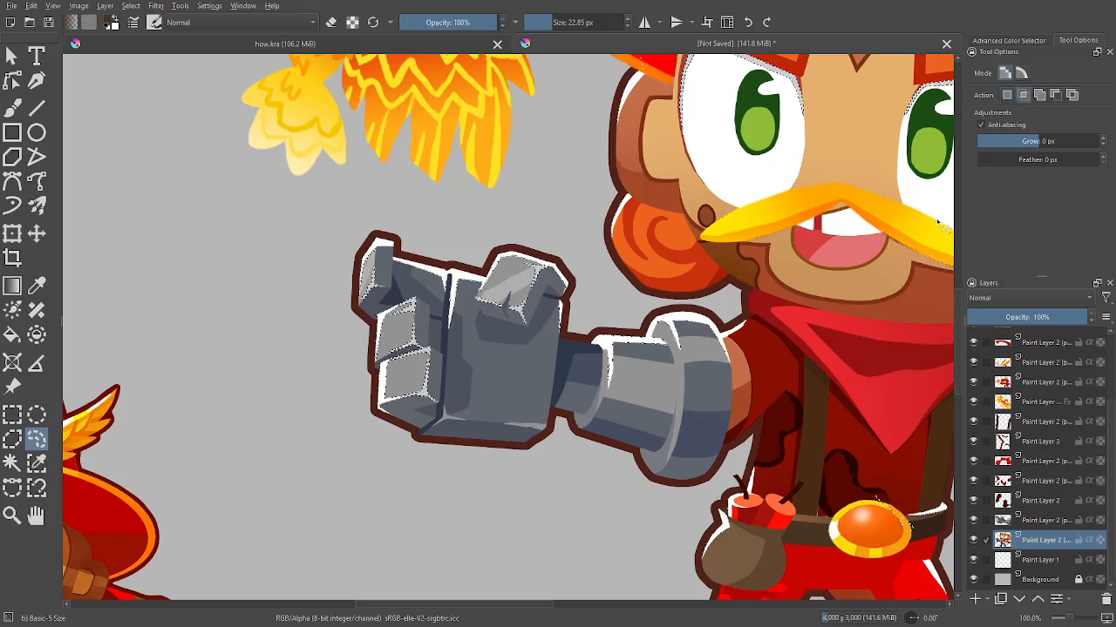
mouse_move(571, 460)
mouse_down()
mouse_move(566, 297)
mouse_move(591, 262)
mouse_move(490, 185)
mouse_move(384, 440)
mouse_move(567, 457)
mouse_up()
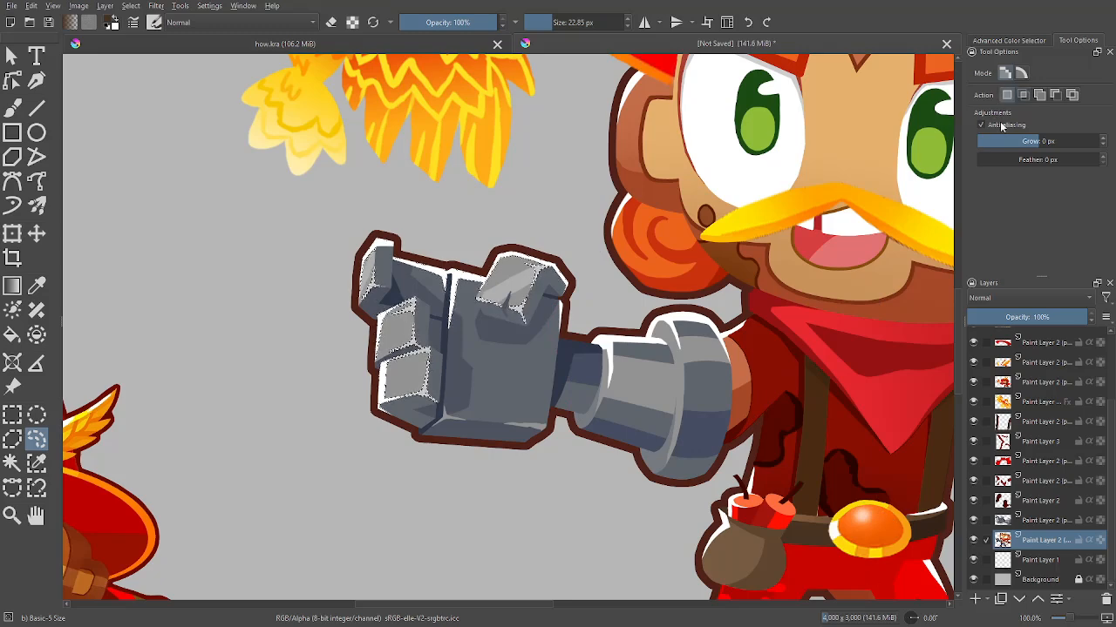
Put the selected gauntlet highlights on a new layer and merge the gauntlet layer with it
key(Insert)
click(1036, 520)
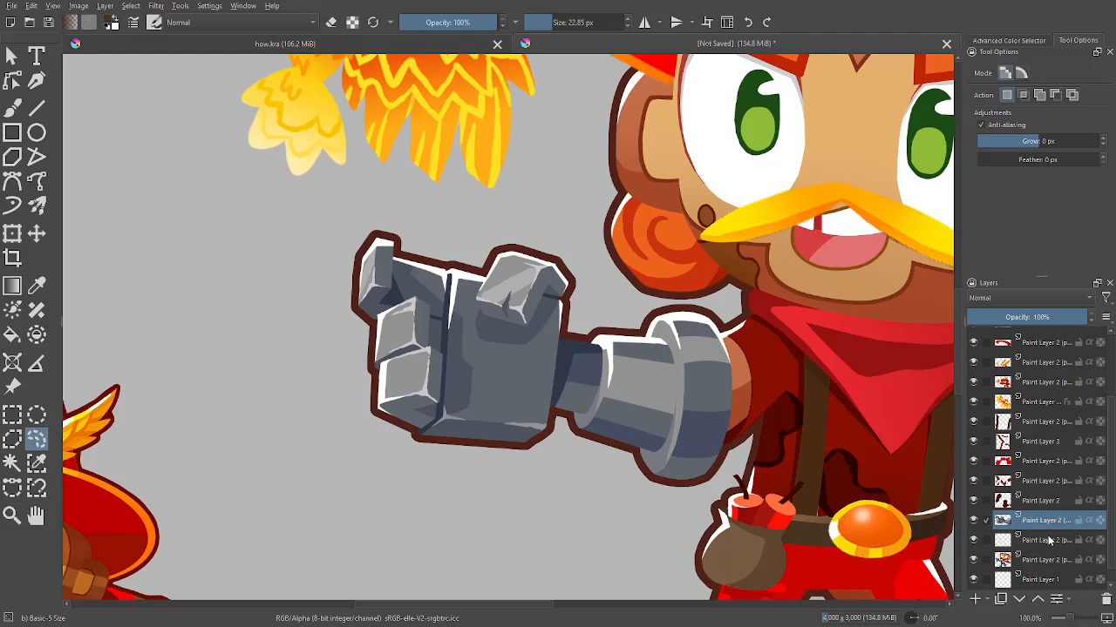
key(ctrl+e)
Start a Gradient Map filter on the gauntlet layer and color the end stop yellow #ffd800, based on a color sampled from the small reference
key(minus)
key(minus)
key(minus)
drag(938, 487, 863, 517)
key(plus)
key(minus)
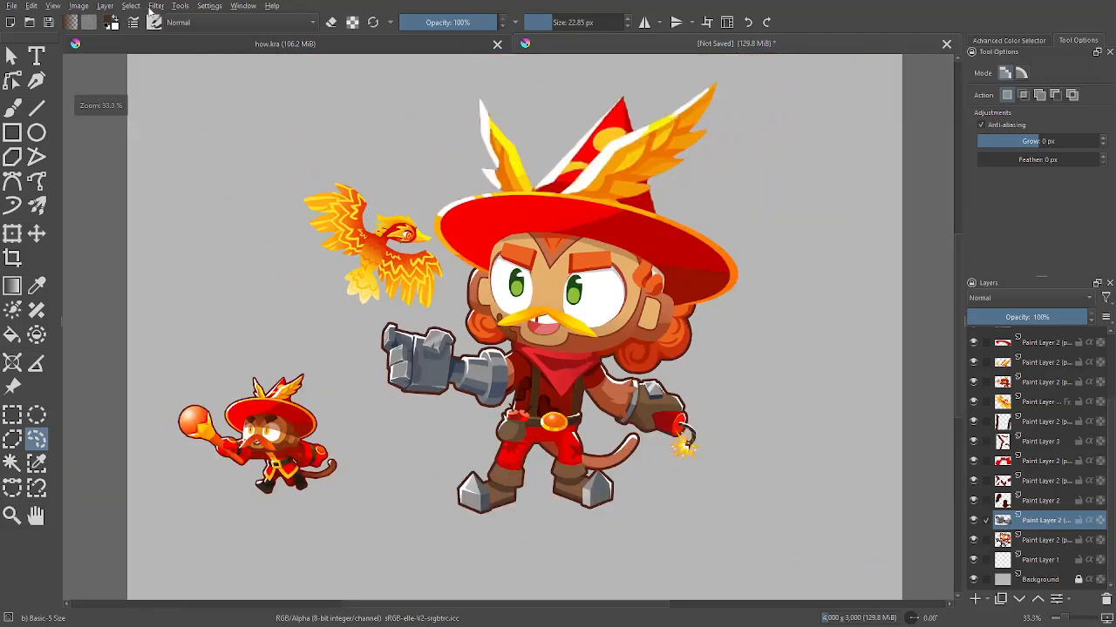
click(156, 6)
mouse_move(323, 141)
click(418, 141)
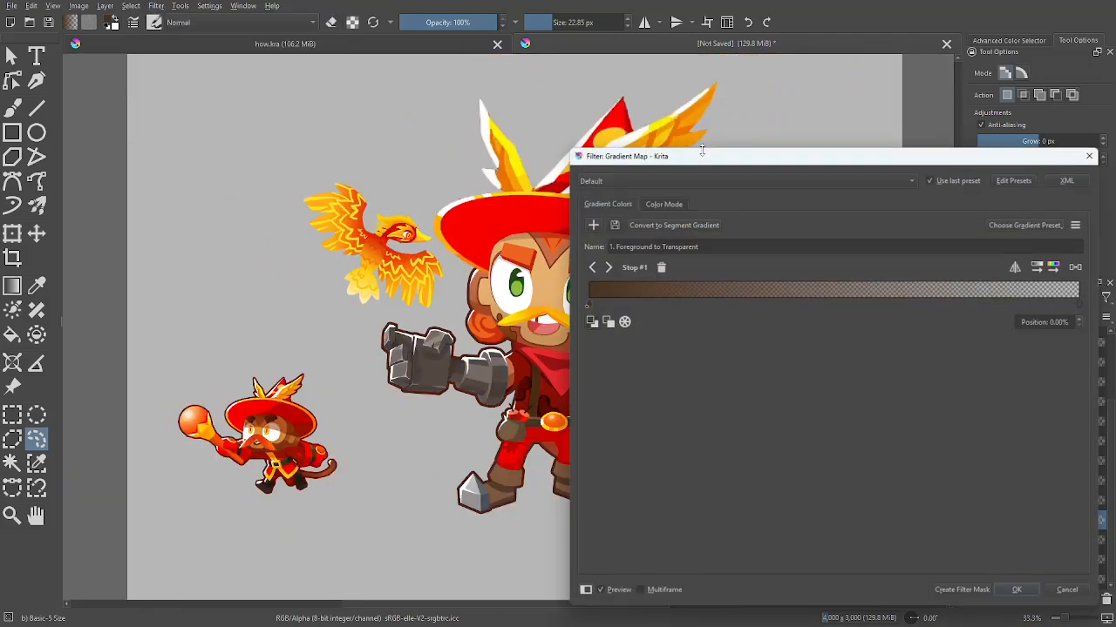
double_click(1079, 307)
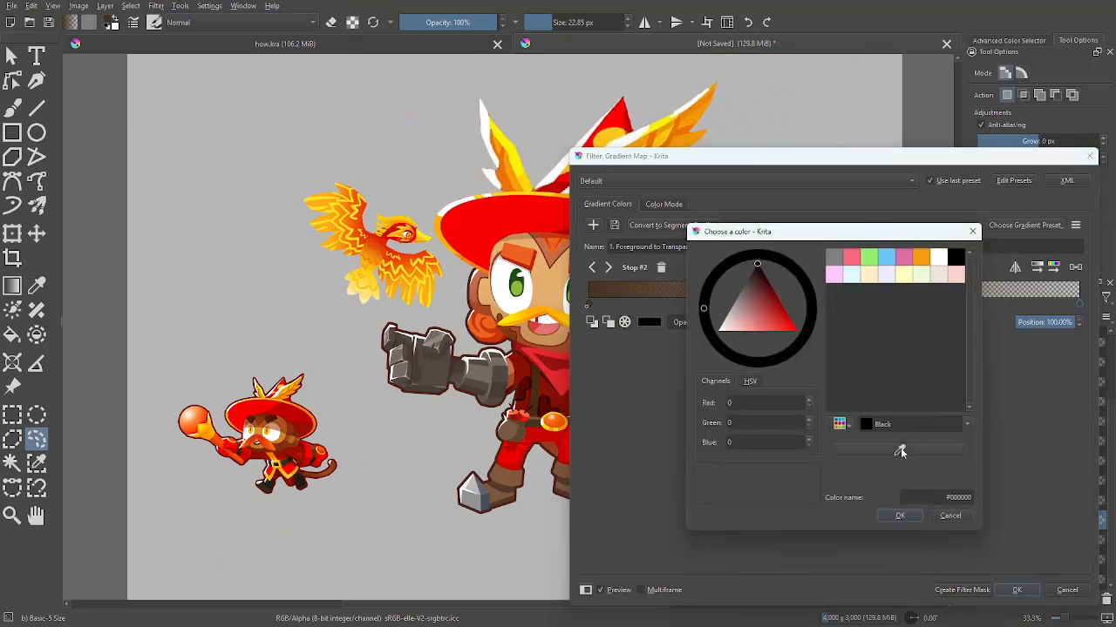
click(900, 451)
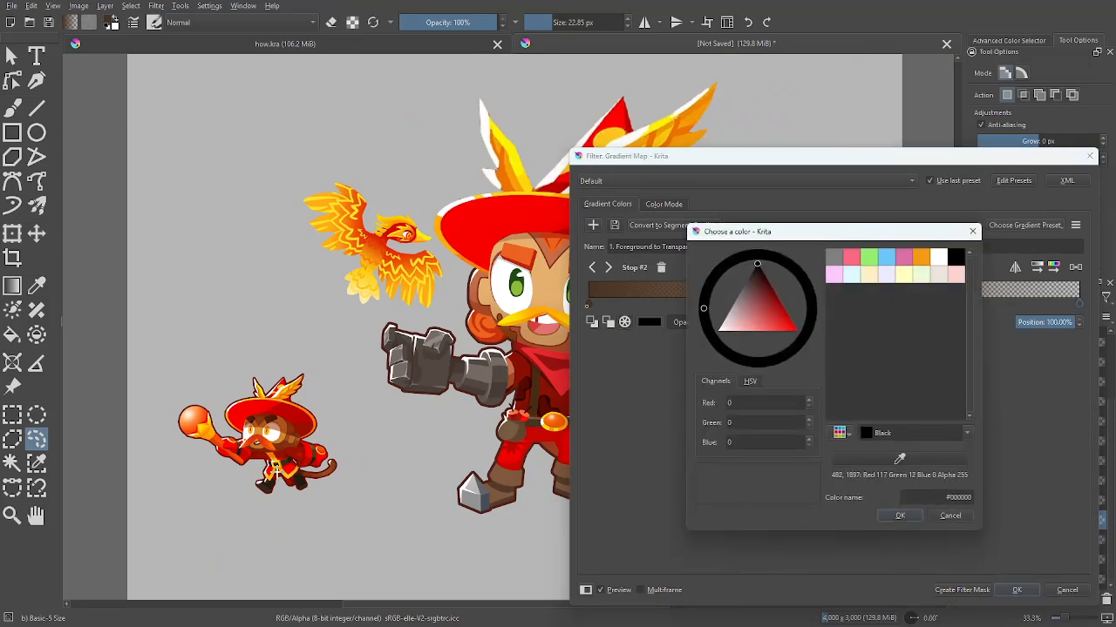
click(200, 424)
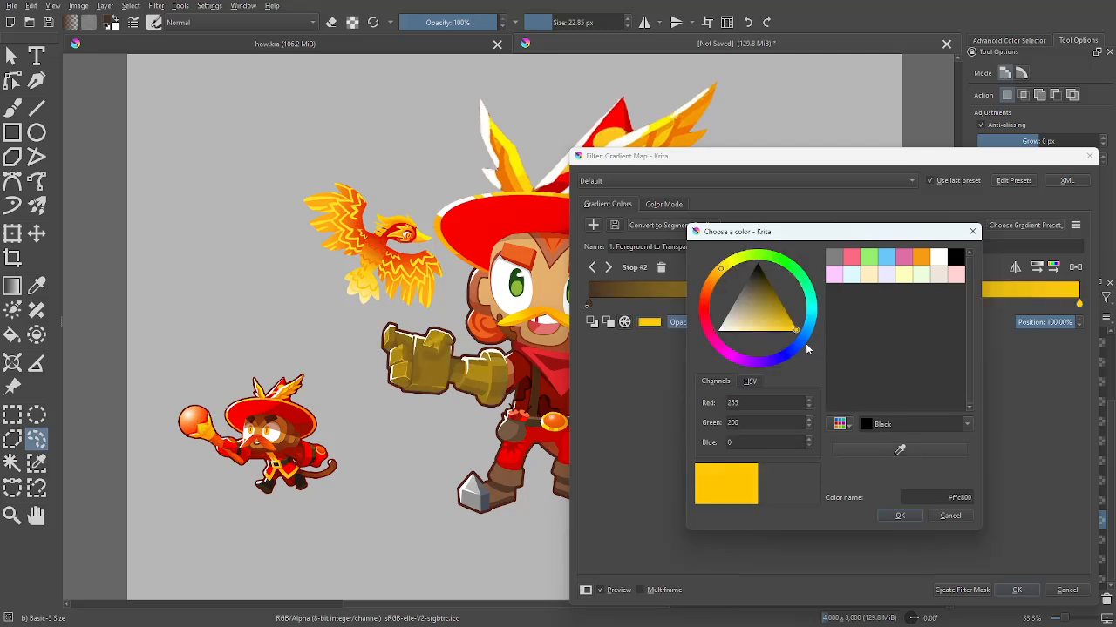
drag(722, 273, 724, 268)
click(911, 520)
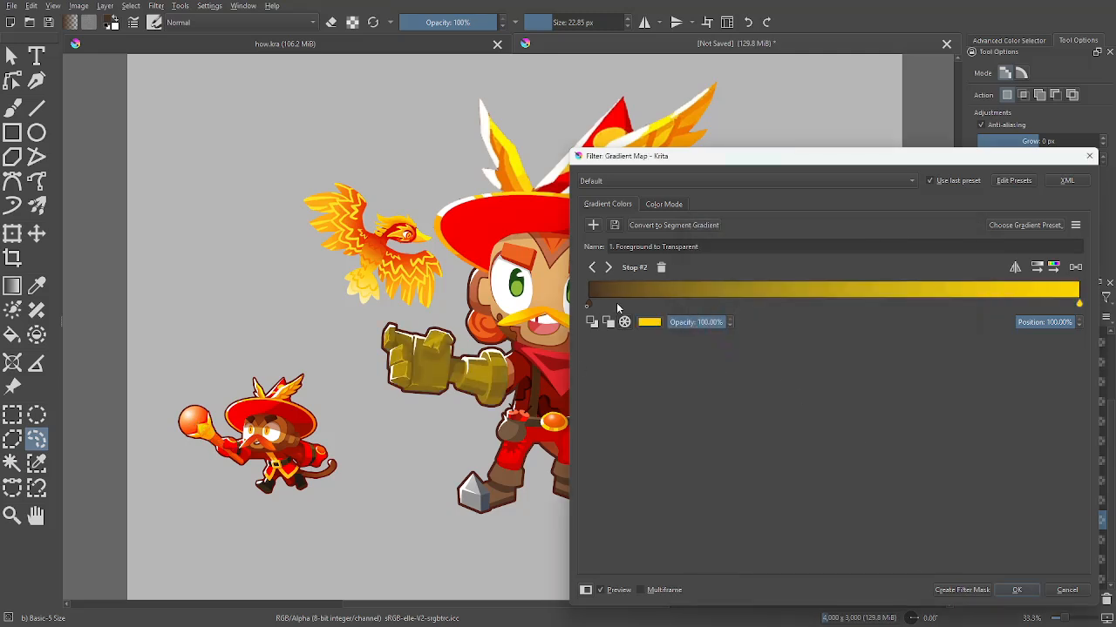
Color the gradient's first stop orange using a color sampled from the small reference character
double_click(589, 300)
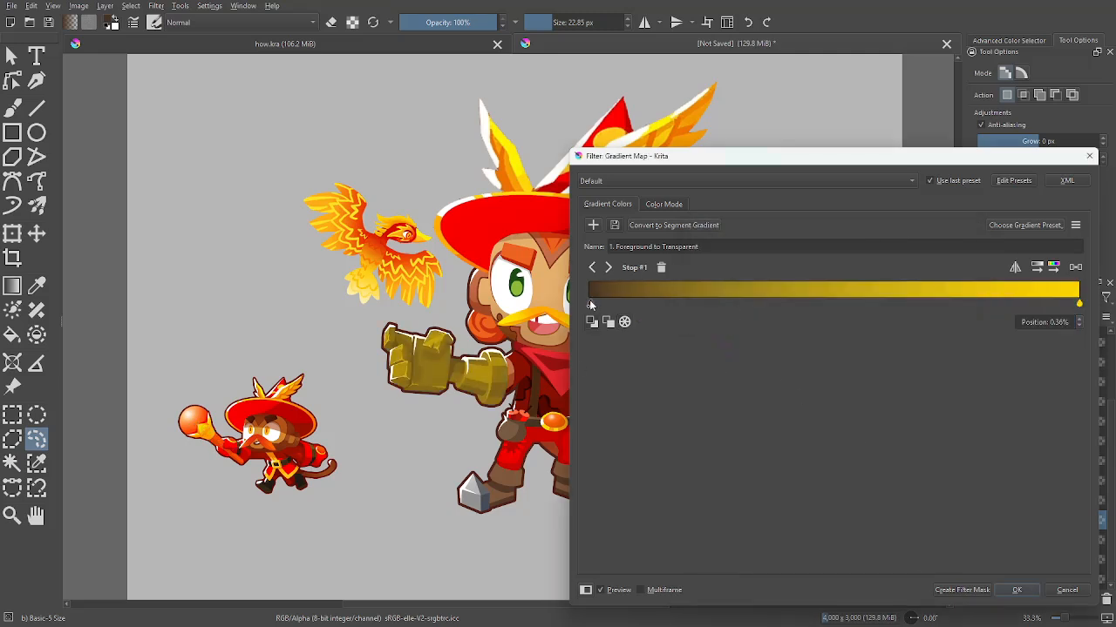
click(274, 454)
click(899, 515)
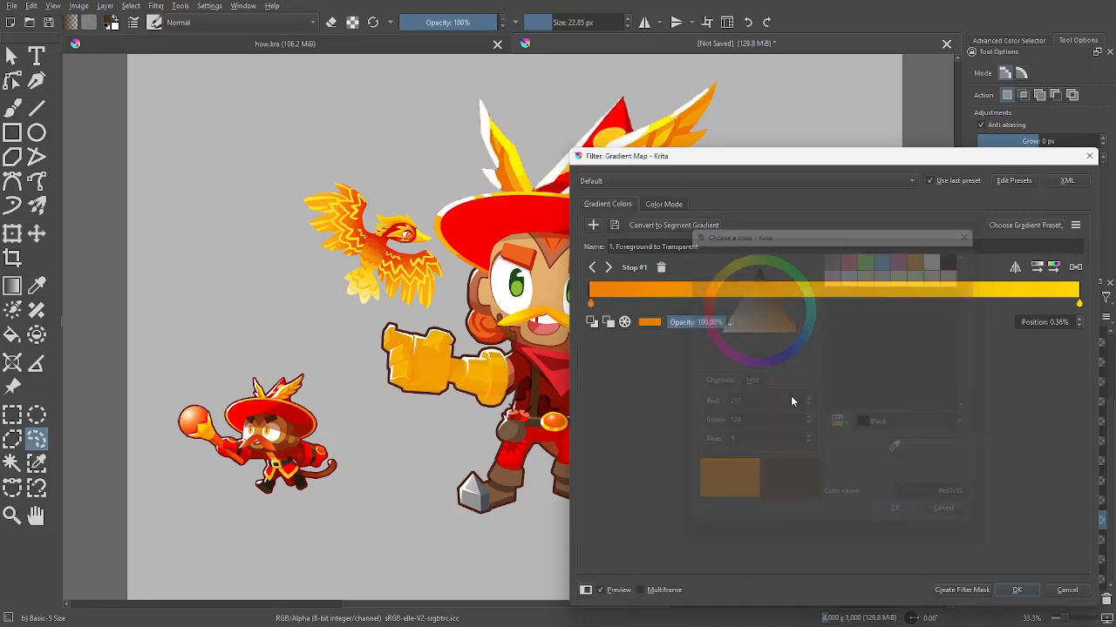
Move the first stop to 6.16%, recolor it dark red-orange, and keep an orange stop after it
drag(590, 302, 618, 302)
double_click(618, 303)
click(783, 306)
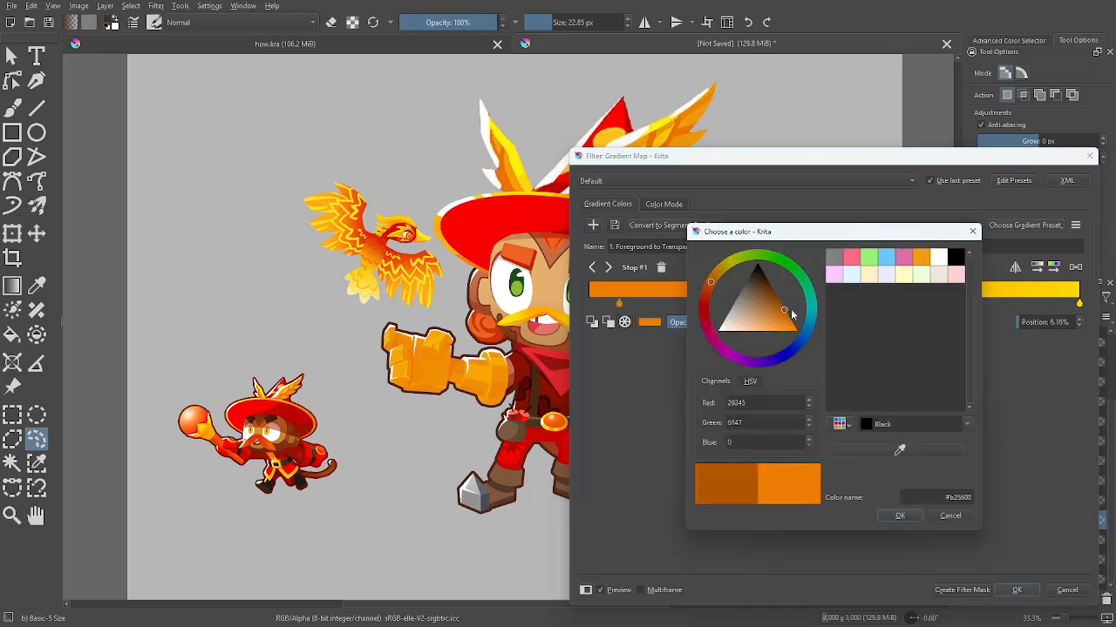
click(714, 282)
drag(715, 283, 711, 289)
click(899, 515)
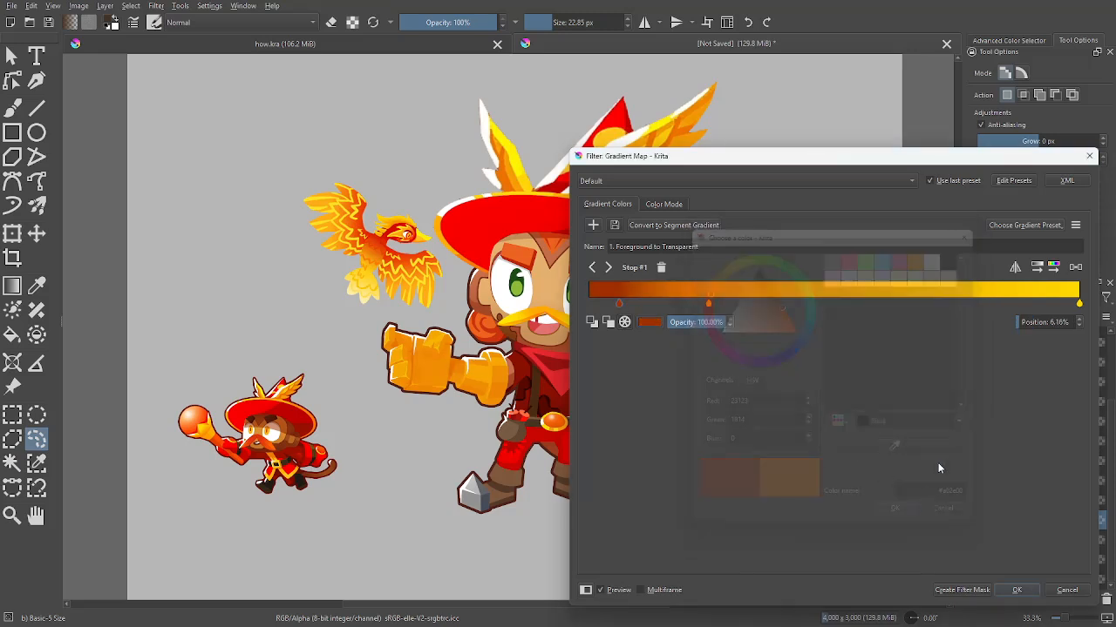
Add a yellow stop near the gradient's end, move the end stop to 89.45%, and lighten it to pale yellow
click(968, 303)
double_click(1028, 307)
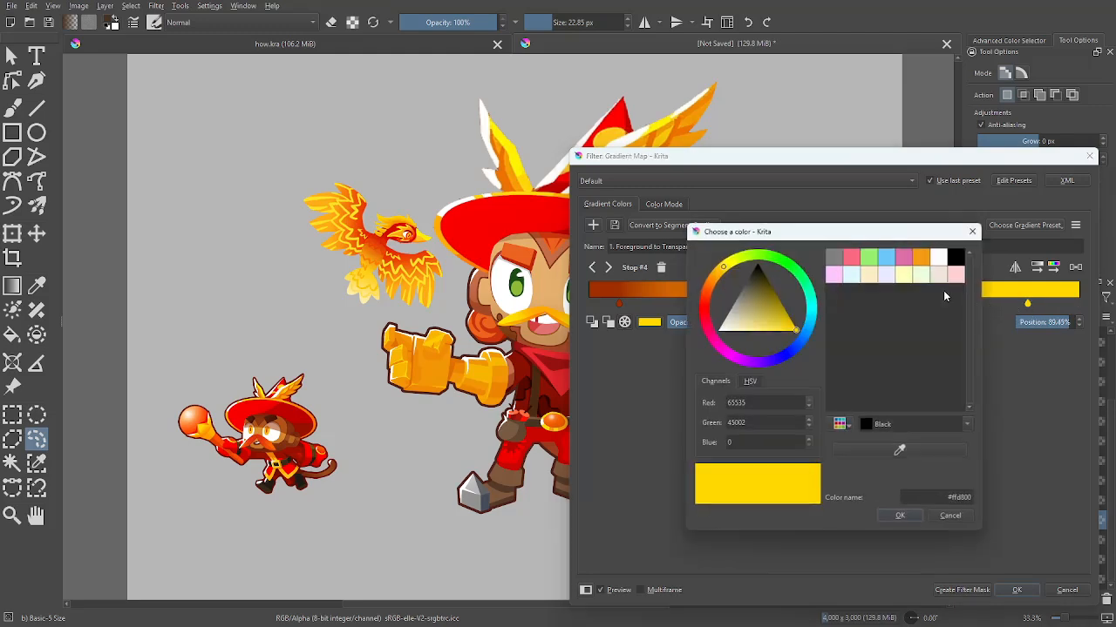
click(767, 332)
click(899, 515)
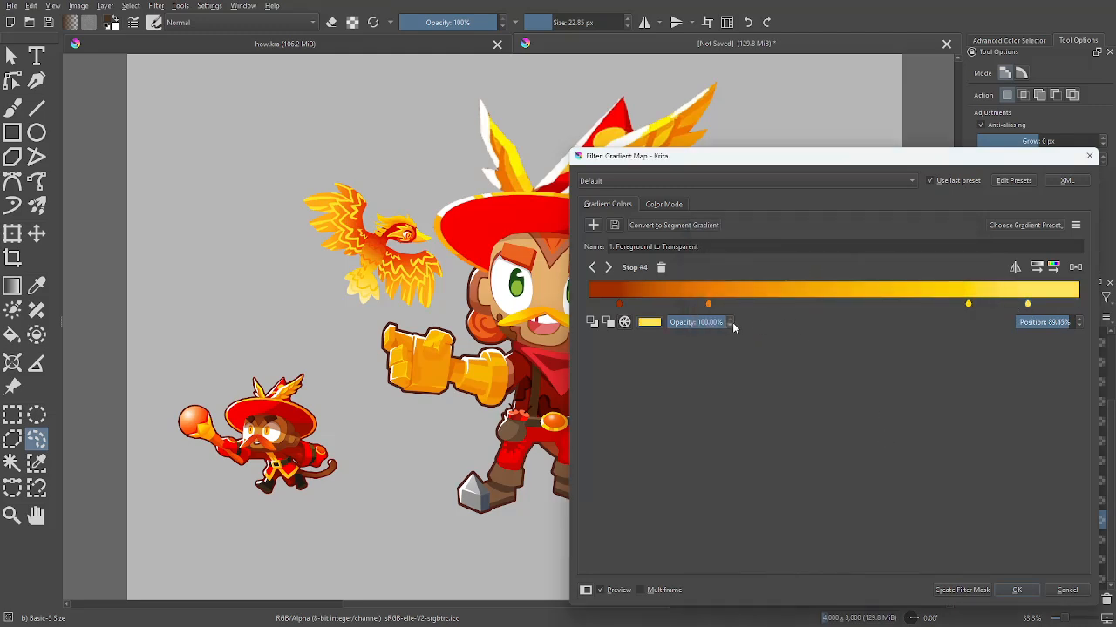
Shift the yellow and pale yellow stops toward the gradient's middle, placing the pale one at about 62% with the yellow just before it
drag(972, 307, 870, 307)
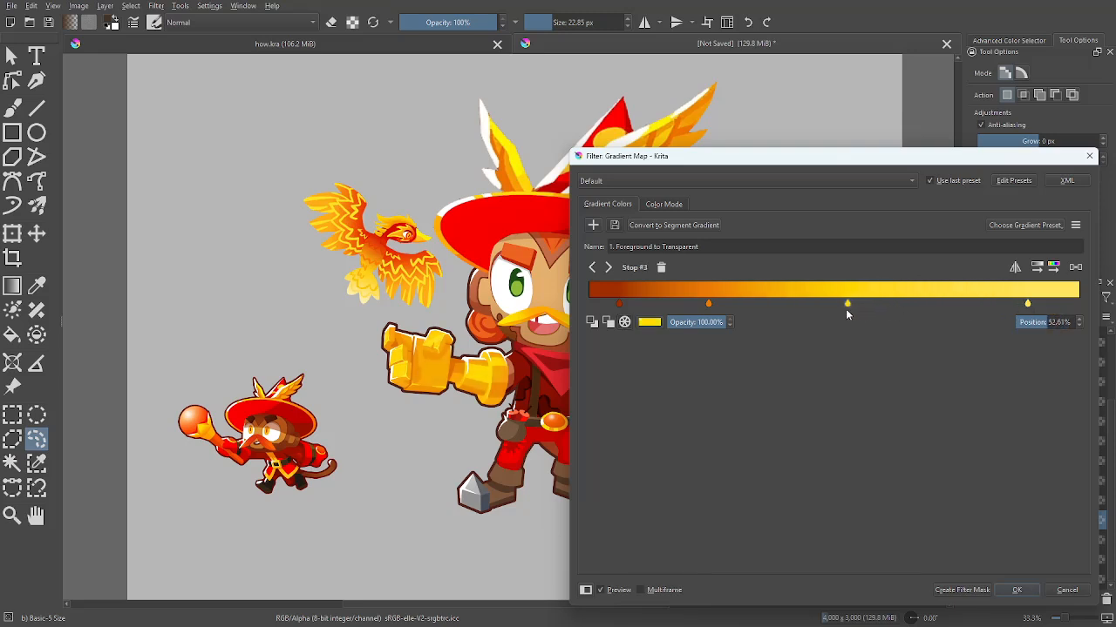
drag(1018, 309, 934, 308)
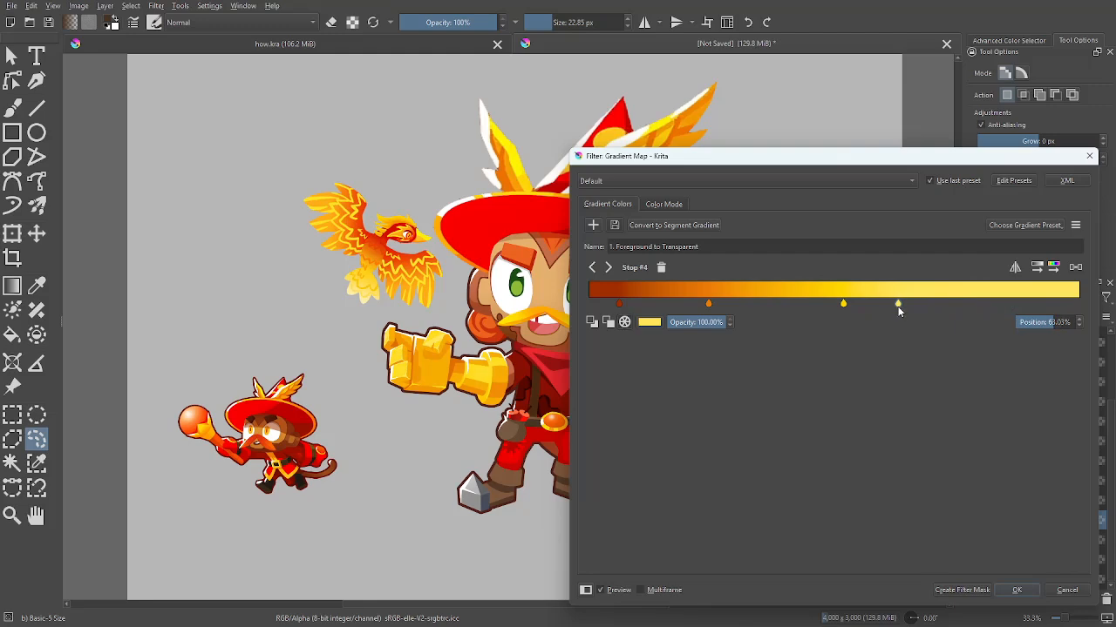
mouse_move(843, 305)
mouse_down()
mouse_move(818, 305)
mouse_move(852, 302)
mouse_move(831, 306)
mouse_up()
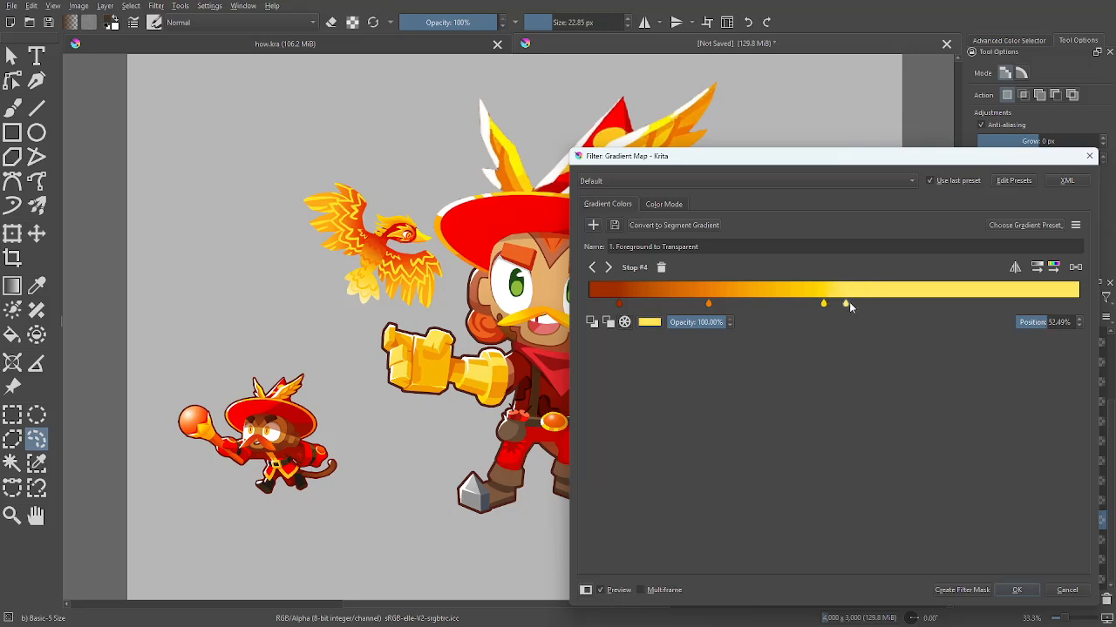
drag(823, 304, 844, 303)
drag(927, 304, 905, 302)
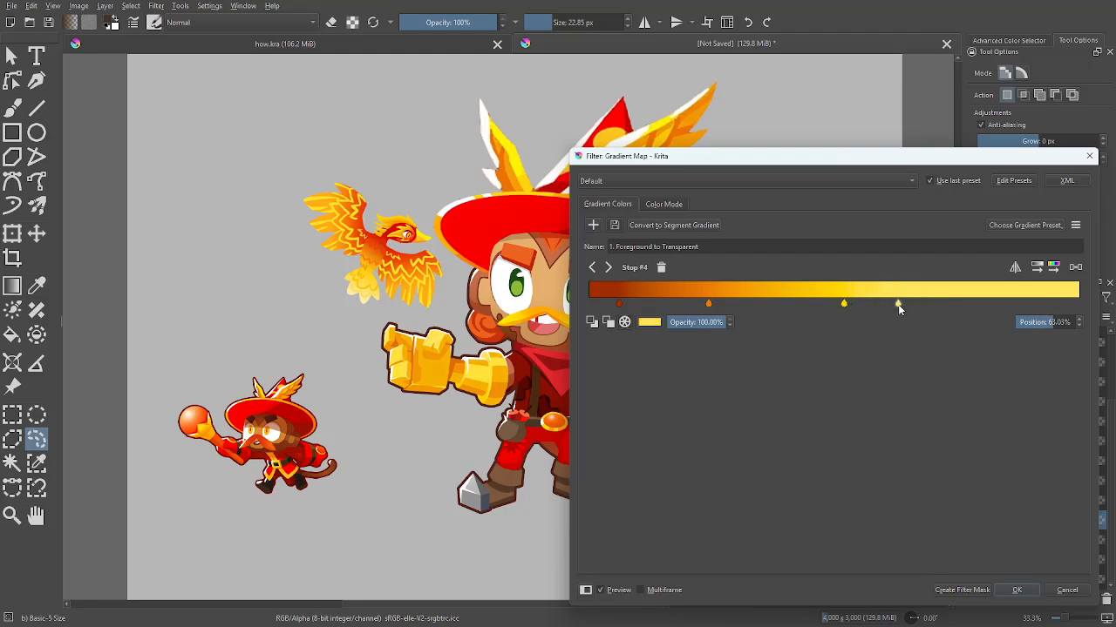
click(846, 305)
drag(896, 304, 911, 305)
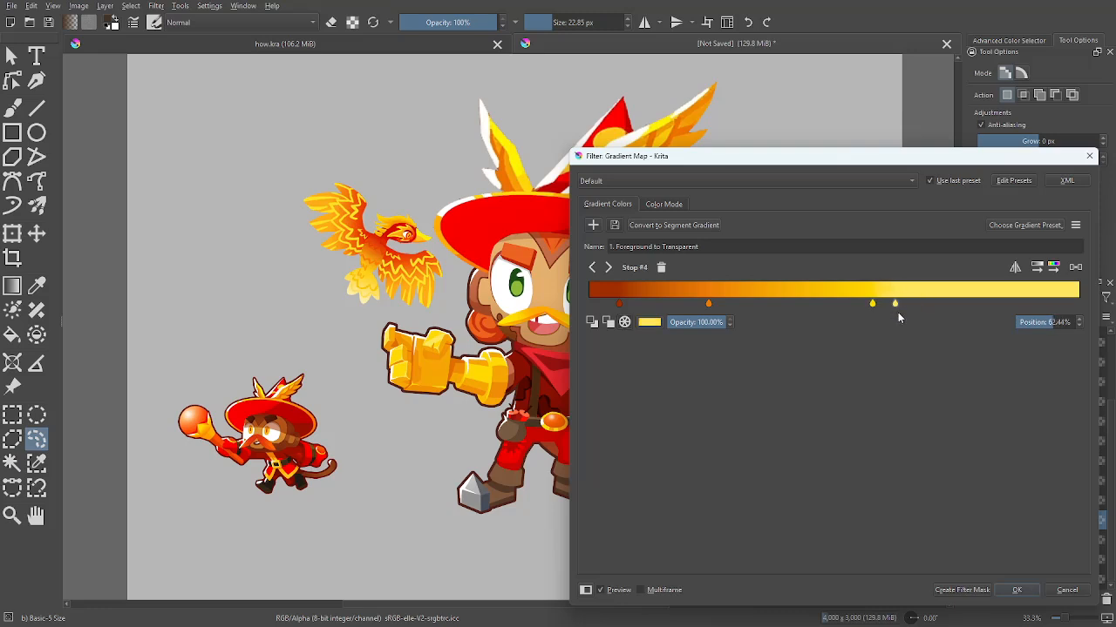
Try pale yellow #ffef93 and white #ffffff as the color of the last gradient stop
double_click(896, 305)
drag(765, 328, 753, 355)
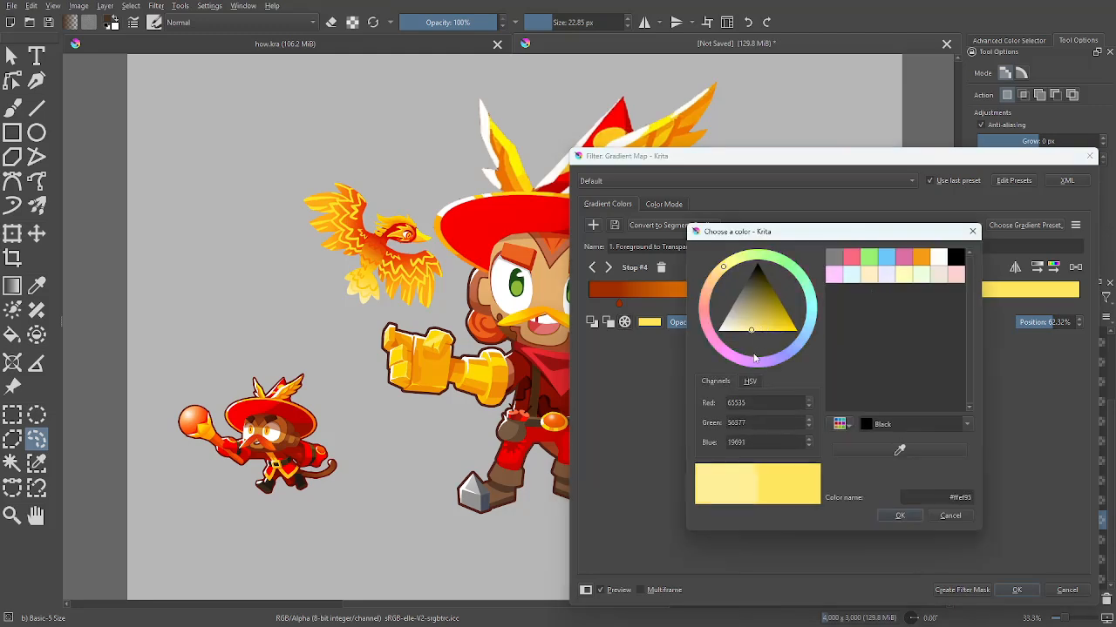
click(899, 515)
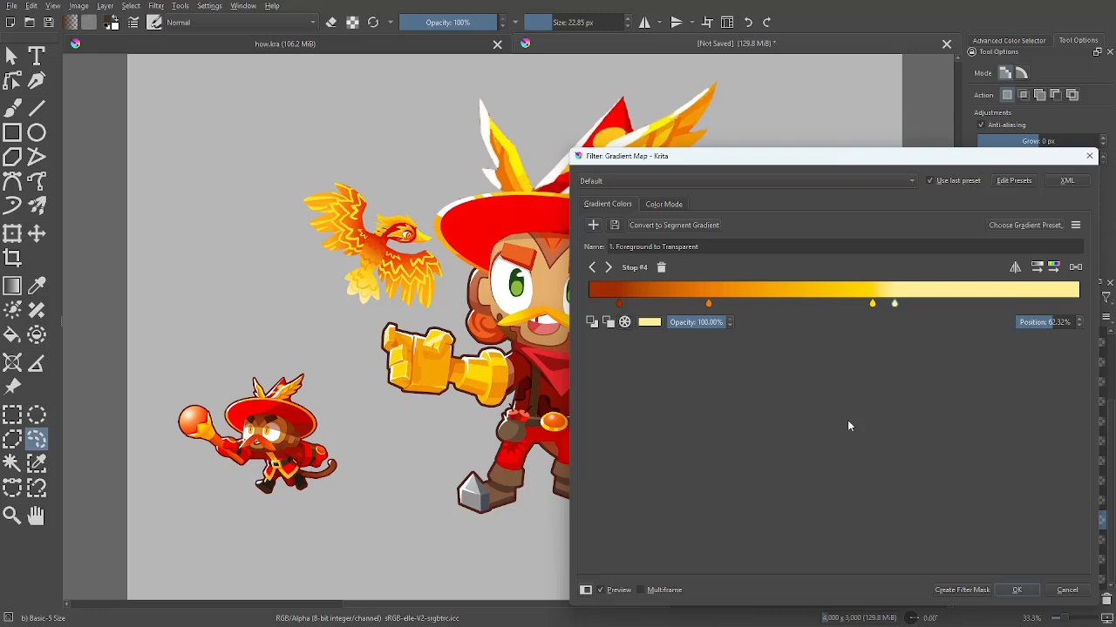
double_click(896, 305)
drag(752, 327, 723, 366)
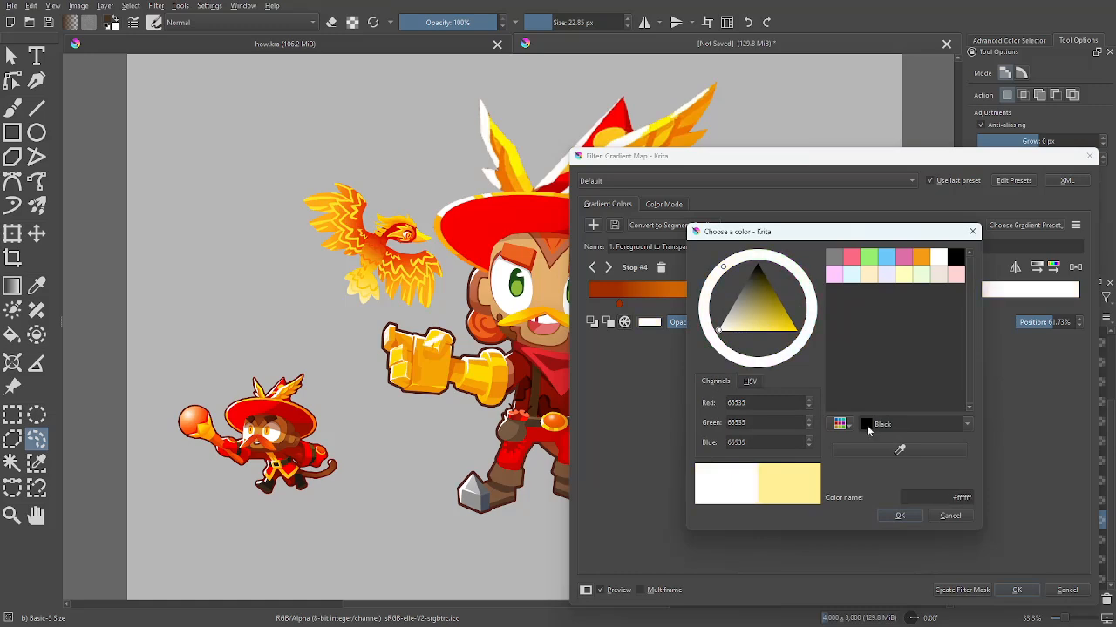
click(899, 515)
Move the last gradient stop to about 85.7% and color it light lemon yellow
drag(891, 305, 1009, 312)
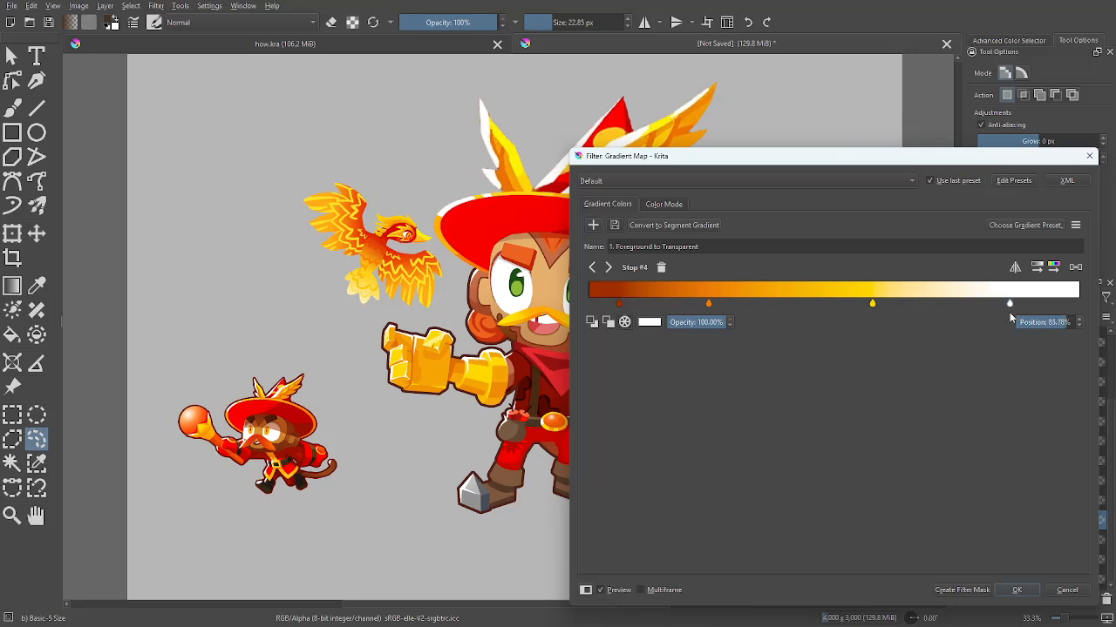
double_click(1009, 310)
drag(737, 327, 761, 353)
click(730, 262)
click(906, 516)
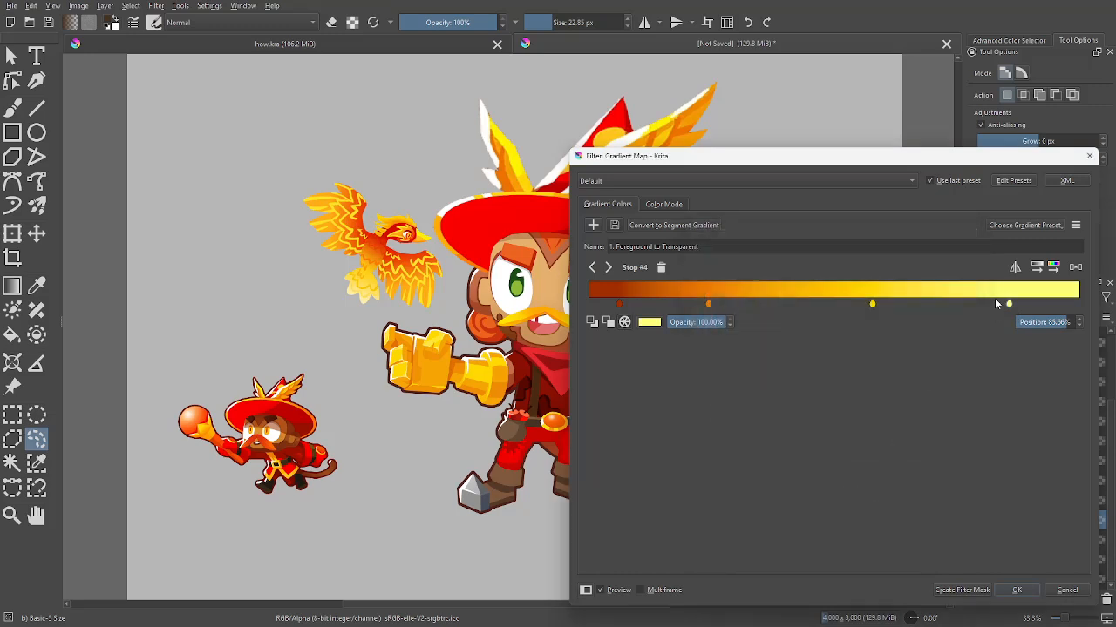
Bring the light yellow stop closer to the yellow, set the orange stop to 27.49% and the dark stop to 12.44%, and apply the filter
drag(999, 304, 973, 308)
mouse_move(710, 304)
mouse_down()
mouse_move(755, 305)
mouse_move(704, 307)
mouse_move(723, 317)
mouse_up()
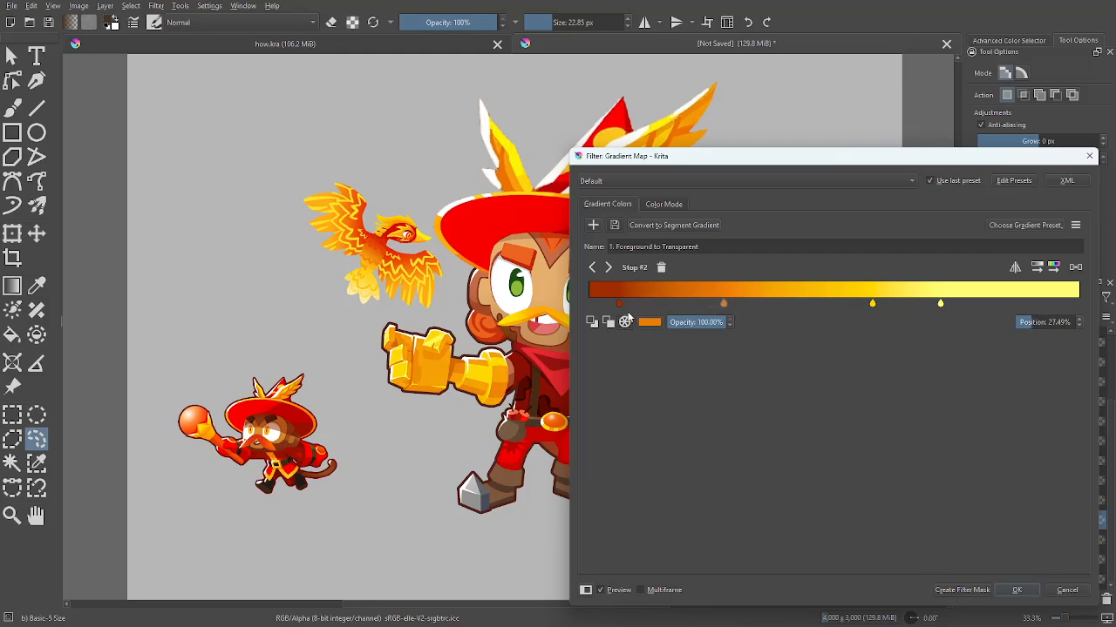
drag(620, 306, 650, 316)
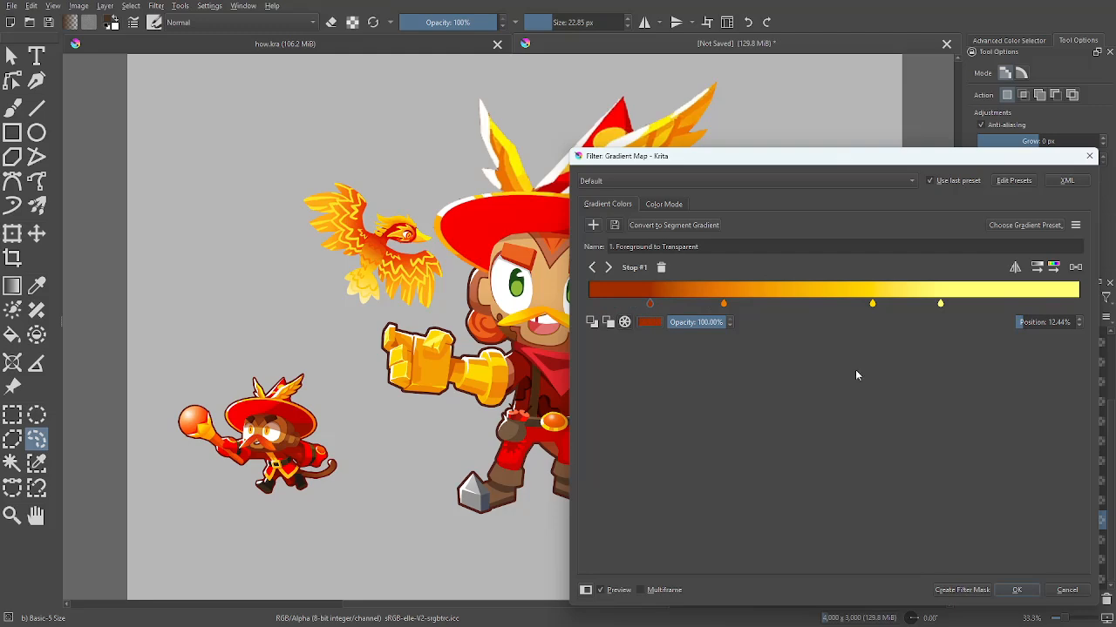
click(1014, 590)
key(b)
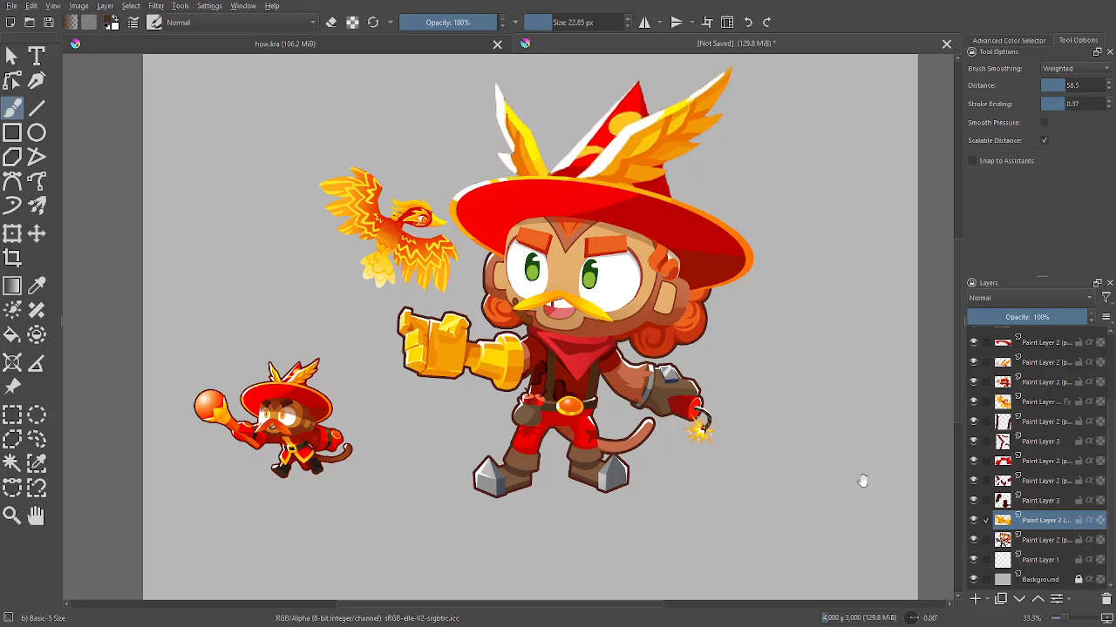
drag(863, 481, 829, 477)
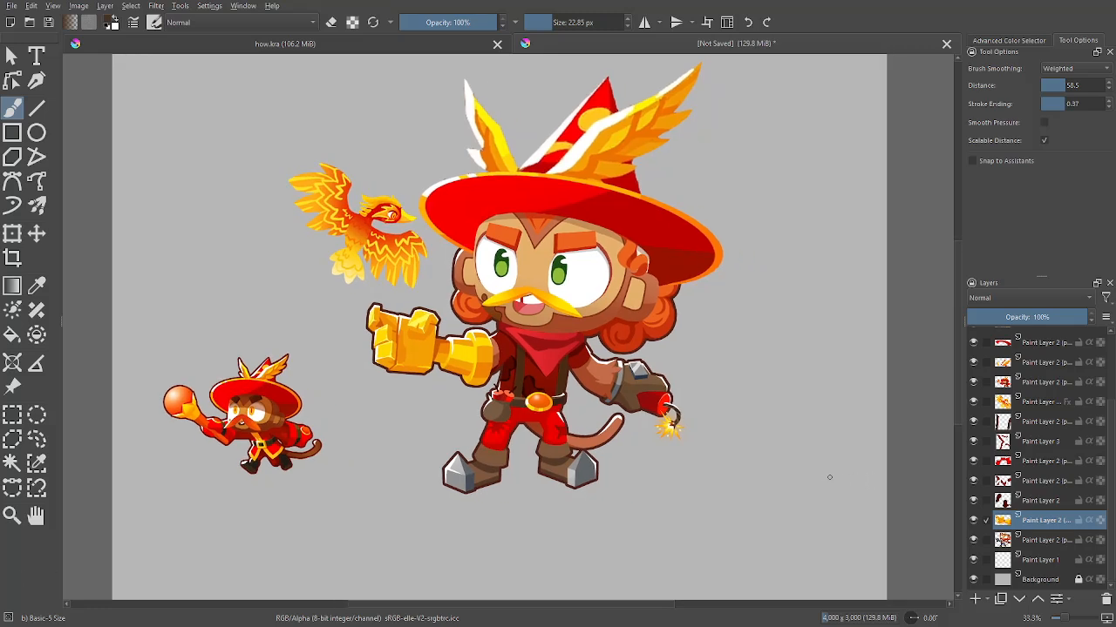
drag(875, 468, 846, 460)
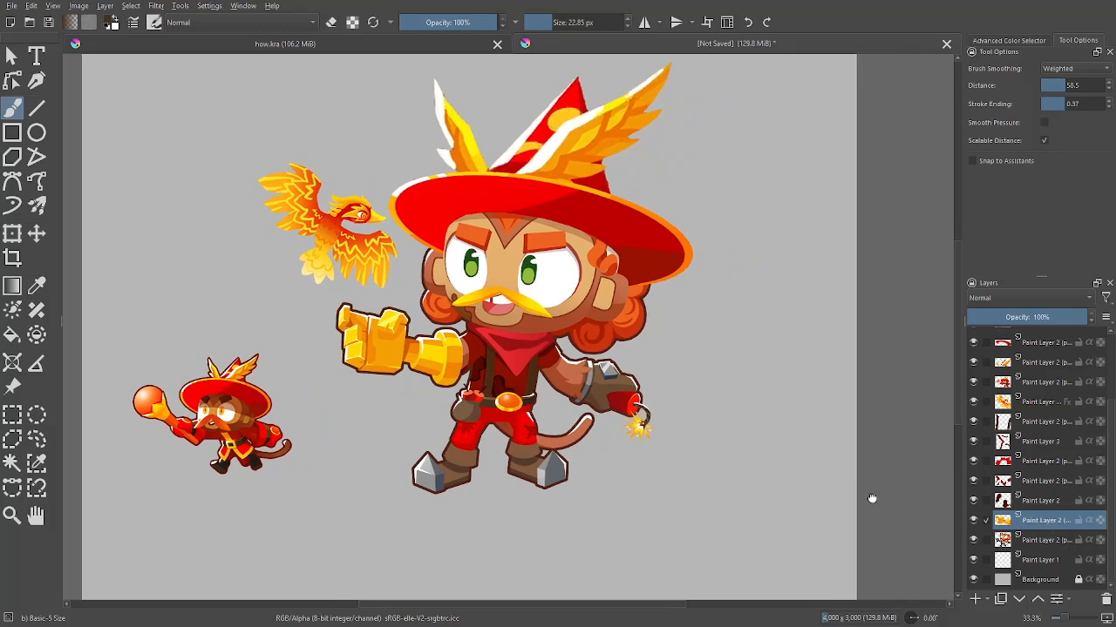
mouse_move(872, 497)
mouse_down()
mouse_move(879, 480)
mouse_move(883, 502)
mouse_up()
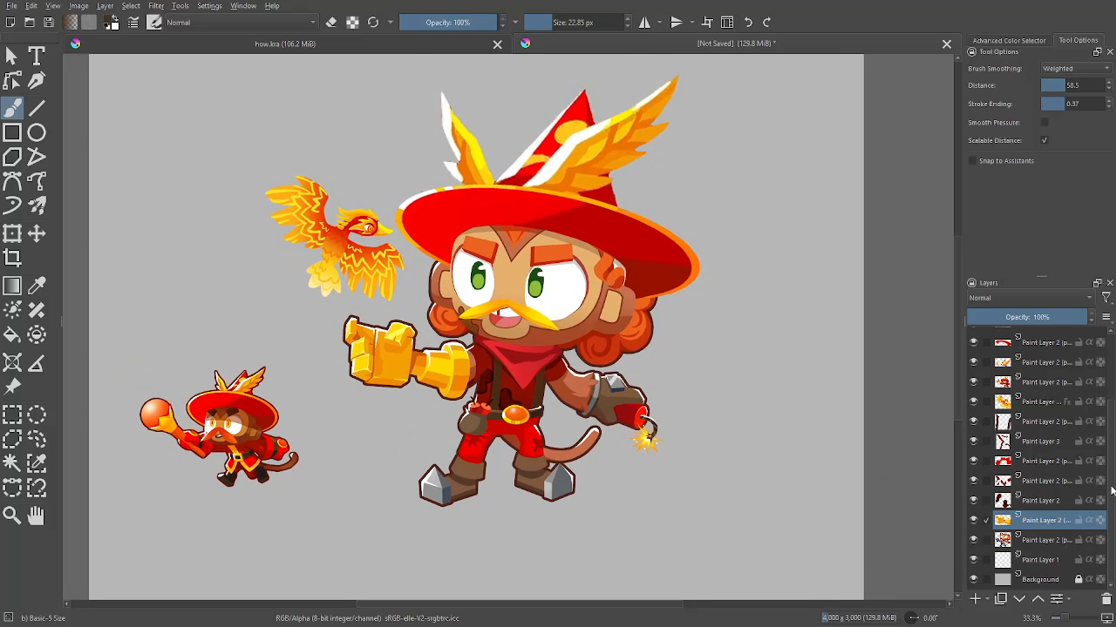
Select the orange hair and eyebrow areas on the character layer by color
click(1050, 540)
key(w)
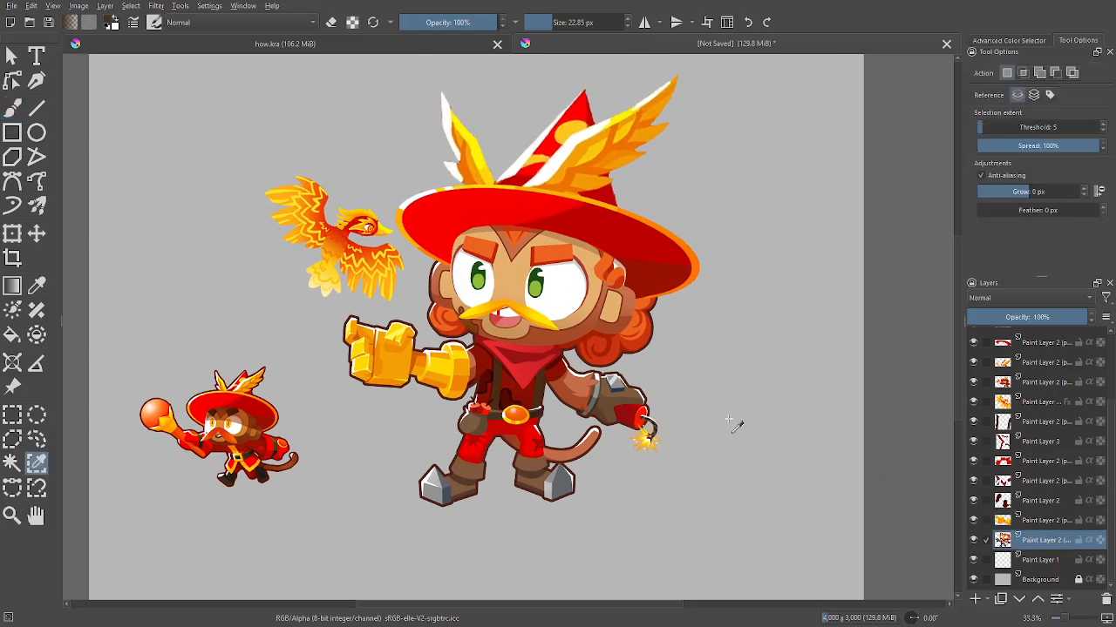
click(641, 349)
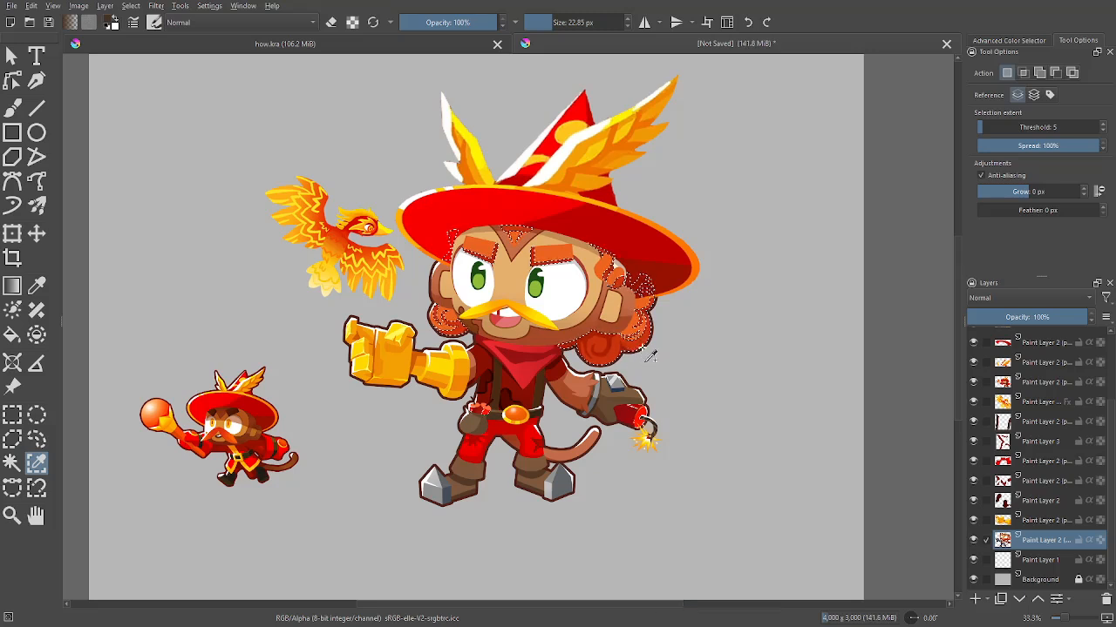
click(653, 380)
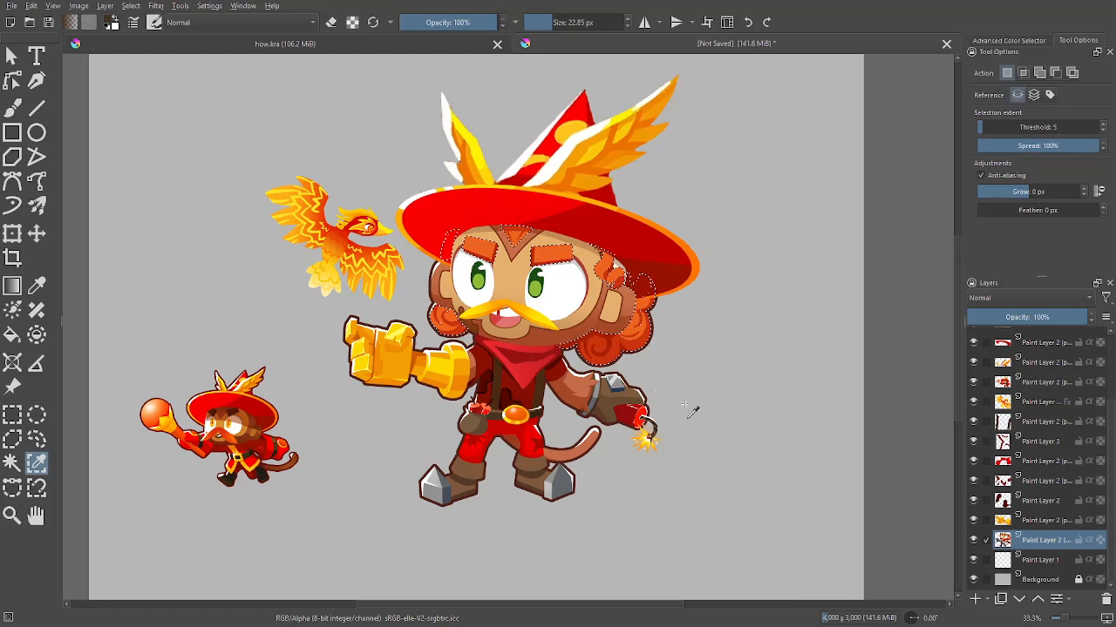
Cut the selected hair and eyebrow areas to a new layer and shift their hue slightly with the HSV/HSL adjustment
key(ctrl+alt+j)
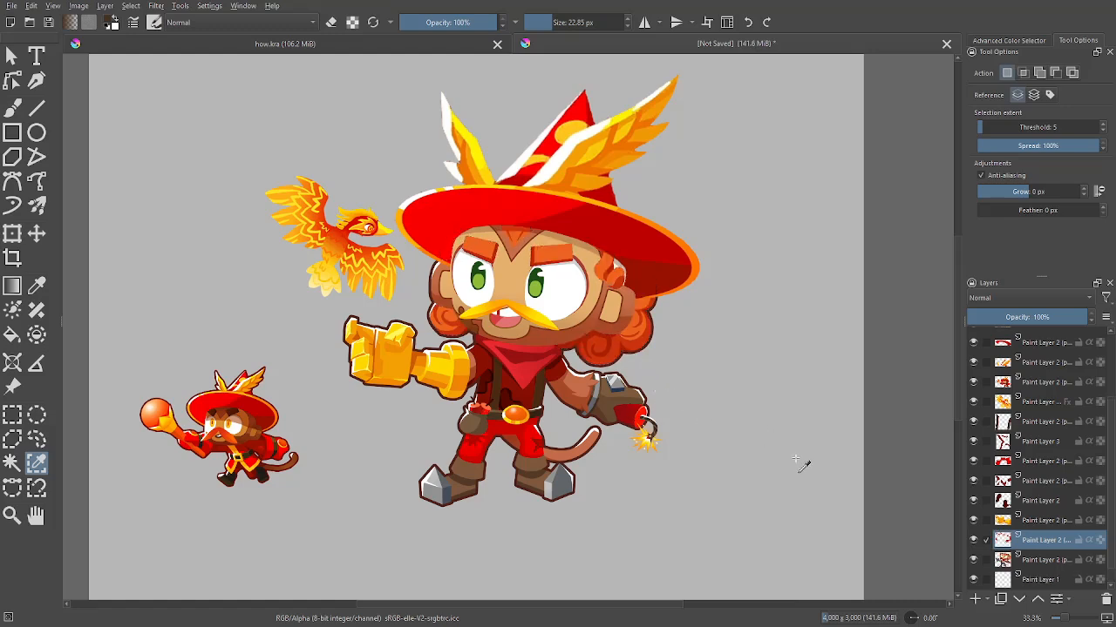
key(ctrl+u)
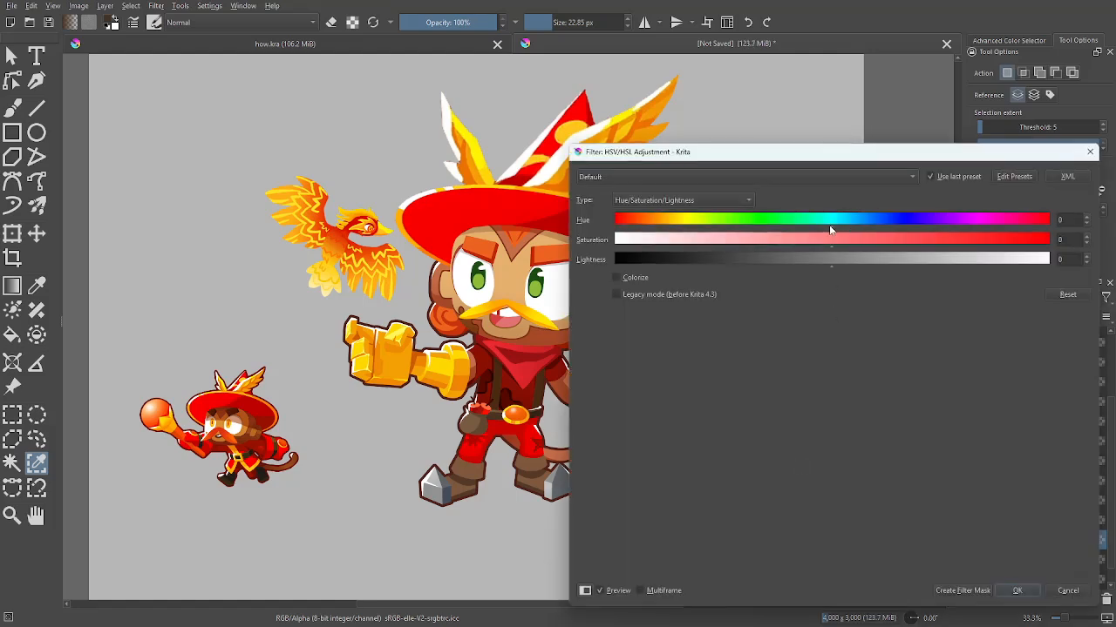
drag(834, 156, 914, 118)
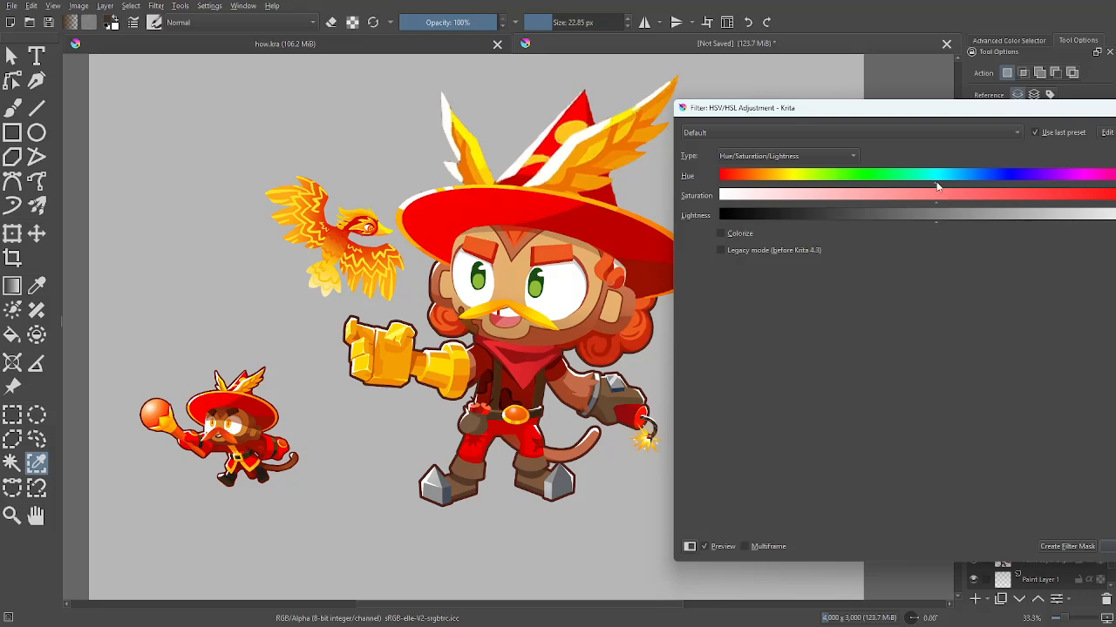
drag(936, 183, 931, 183)
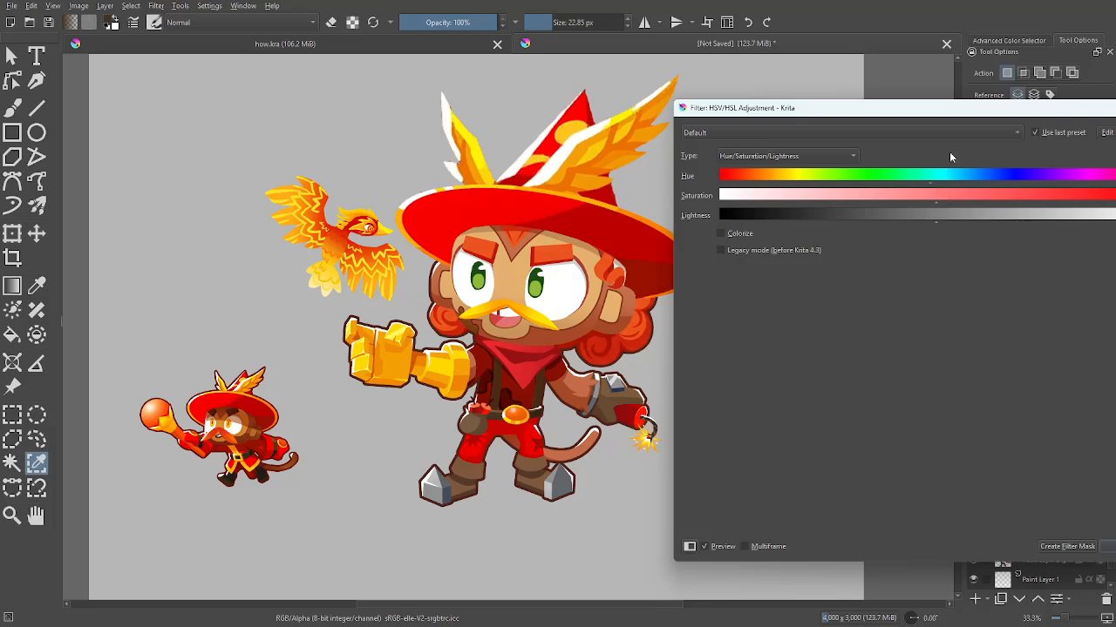
drag(950, 108, 869, 112)
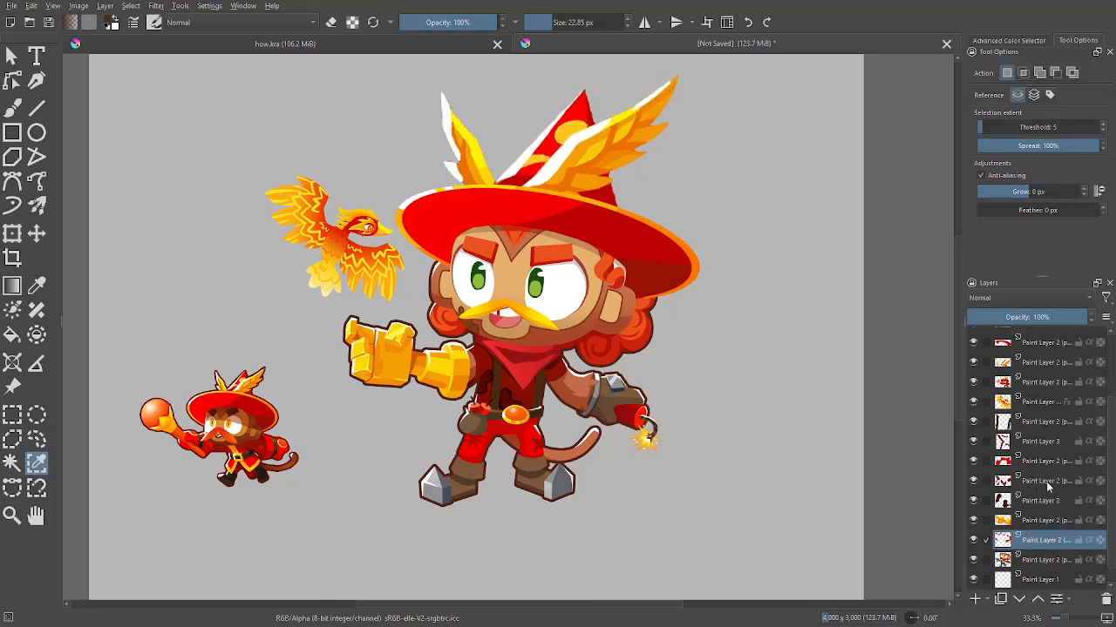
Select the brown areas of the right glove and boots on the character layer by similar color
click(1048, 563)
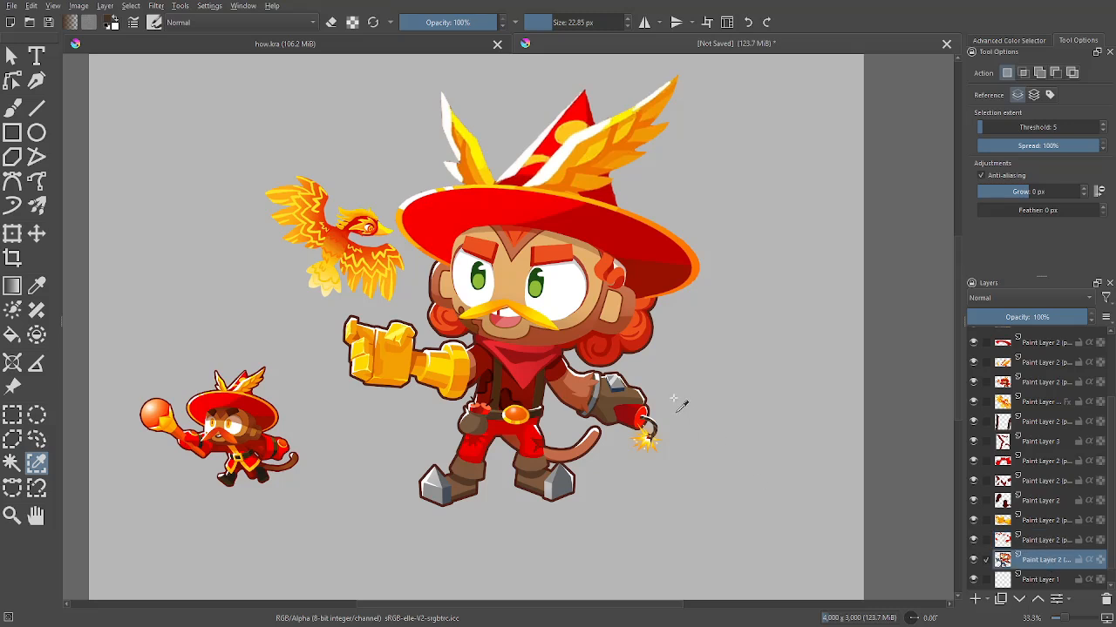
click(650, 422)
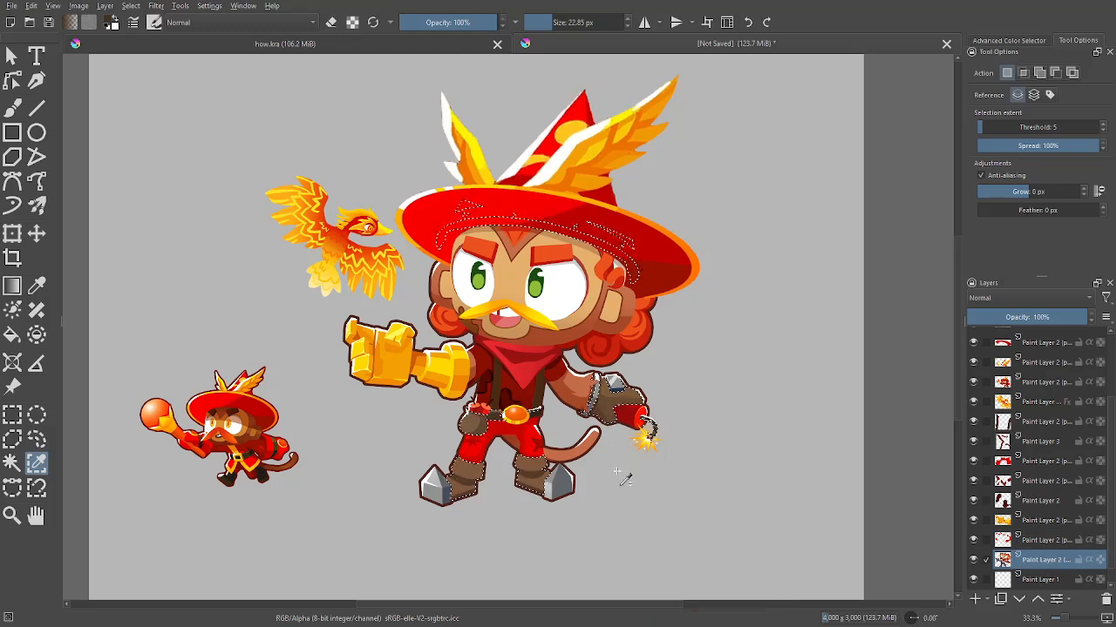
key(plus)
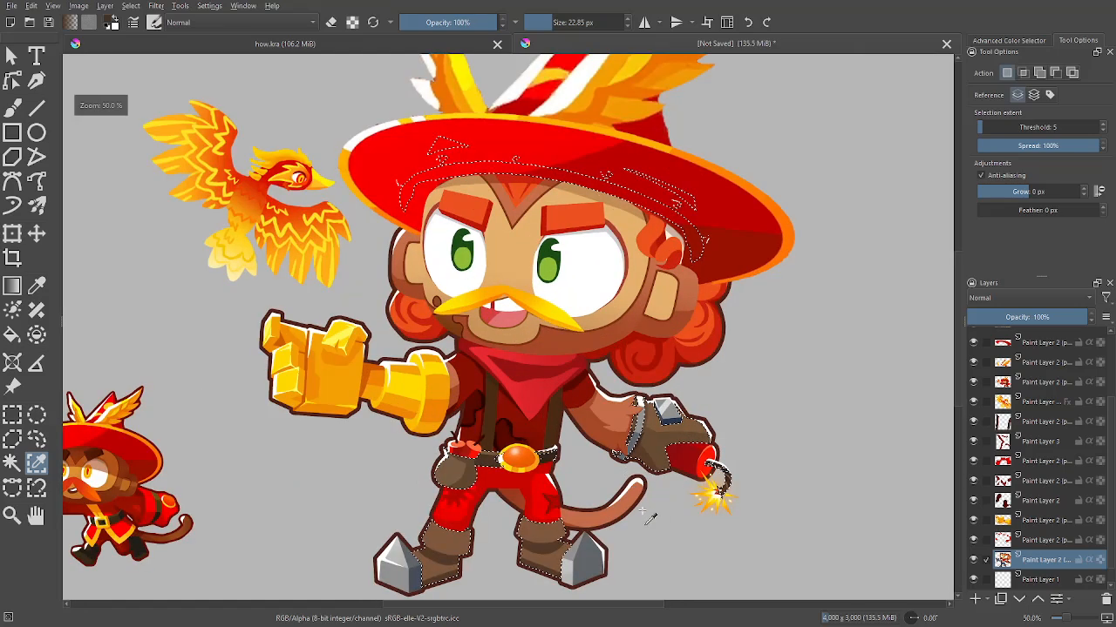
click(601, 498)
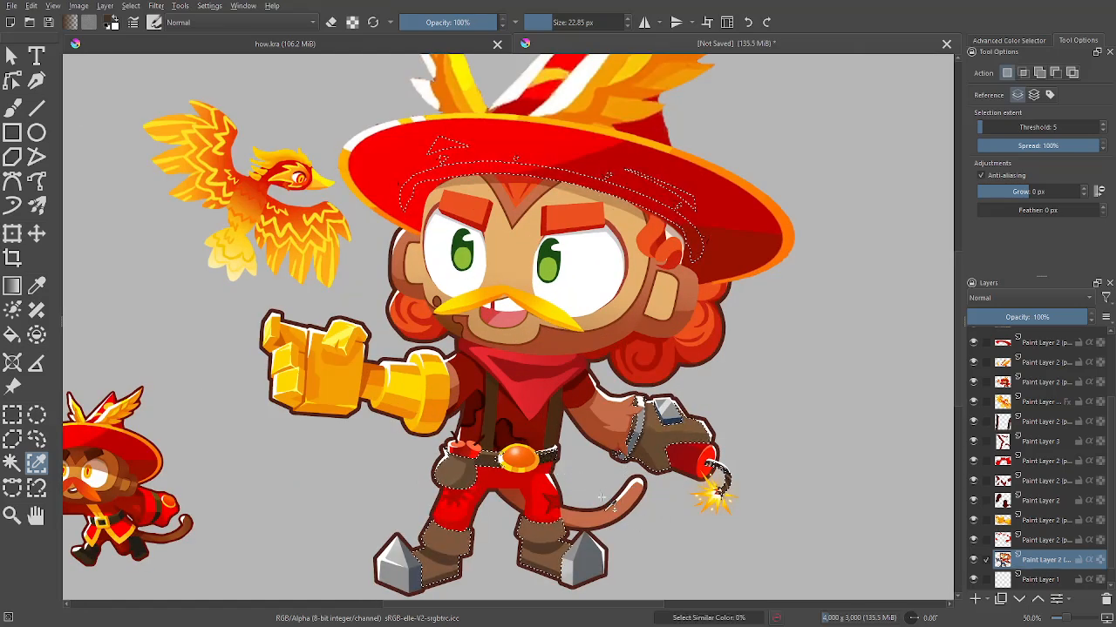
drag(577, 504, 542, 454)
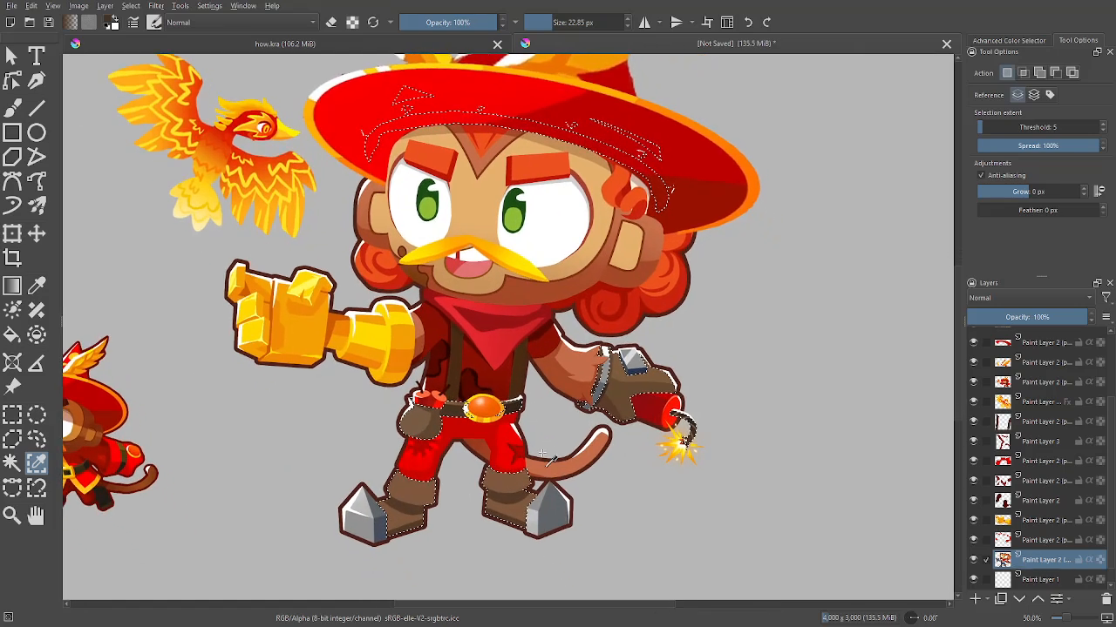
Subtract the belt, pouch and fuse areas from the selection freehand, and cut the glove and boot areas to a new layer
key(ctrl+shift+r)
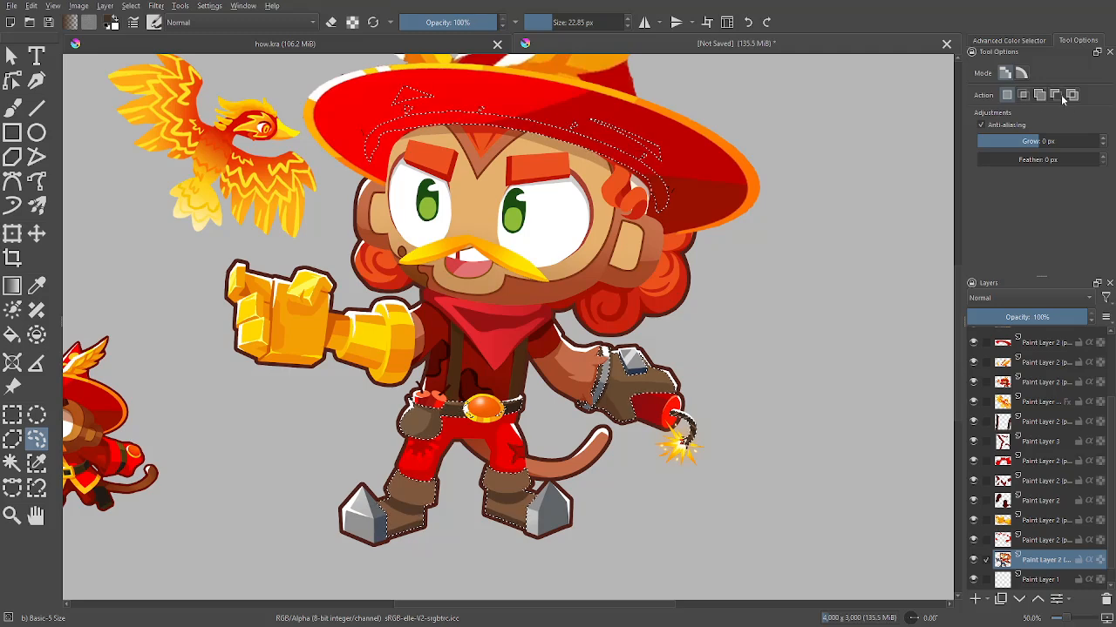
mouse_move(536, 417)
mouse_down()
mouse_move(394, 448)
mouse_move(392, 399)
mouse_move(497, 376)
mouse_move(534, 412)
mouse_up()
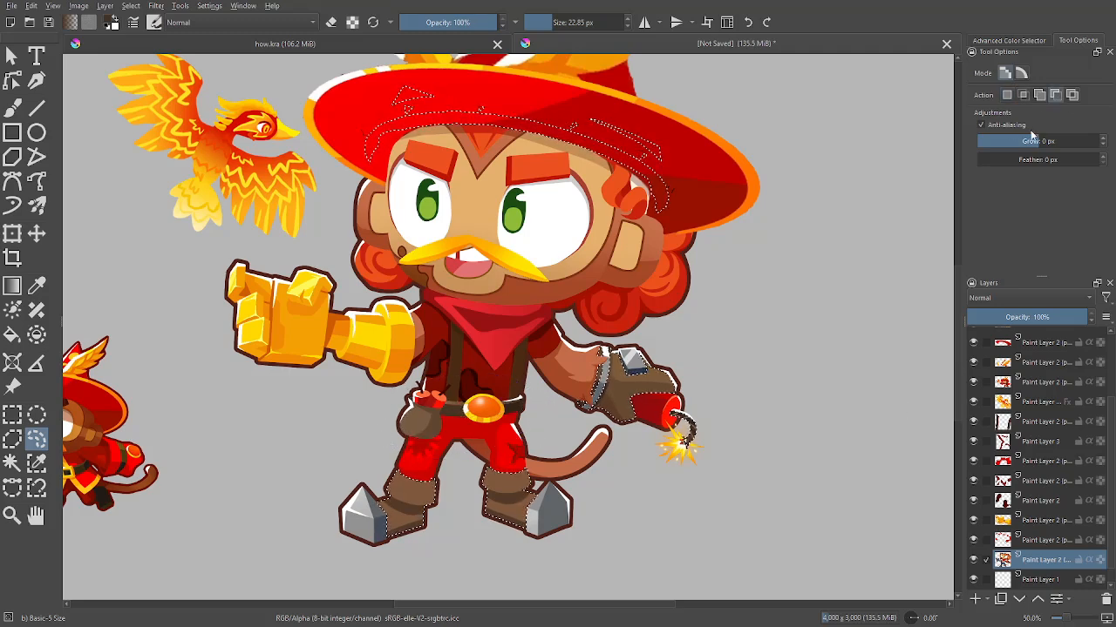
mouse_move(702, 508)
mouse_down()
mouse_move(695, 403)
mouse_move(703, 493)
mouse_up()
key(minus)
key(minus)
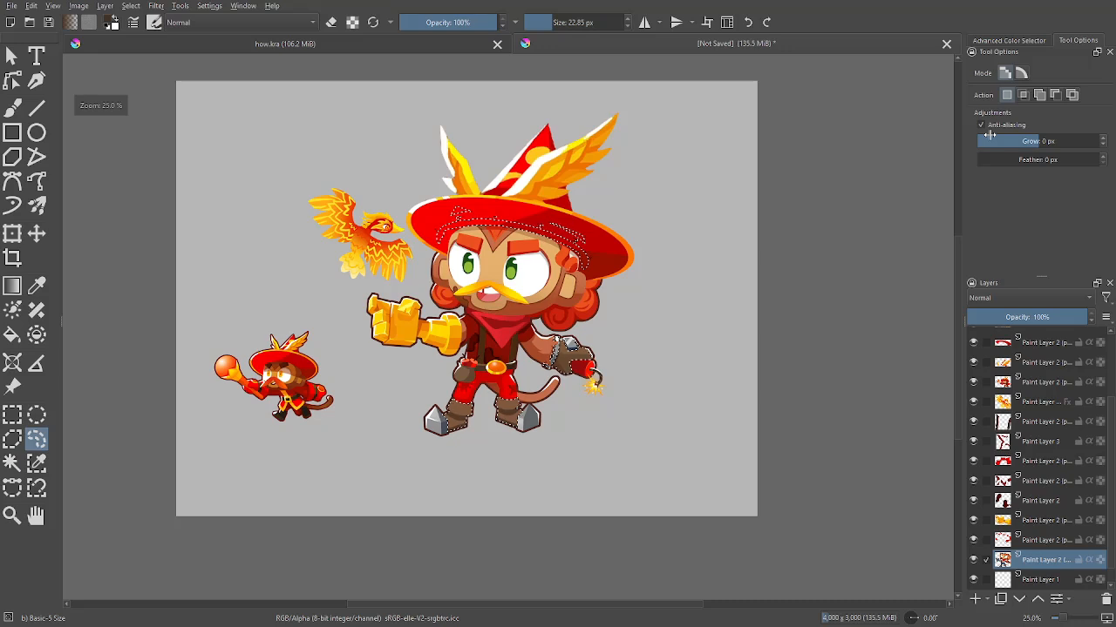
key(ctrl+alt+j)
scroll(828, 438, up, 1)
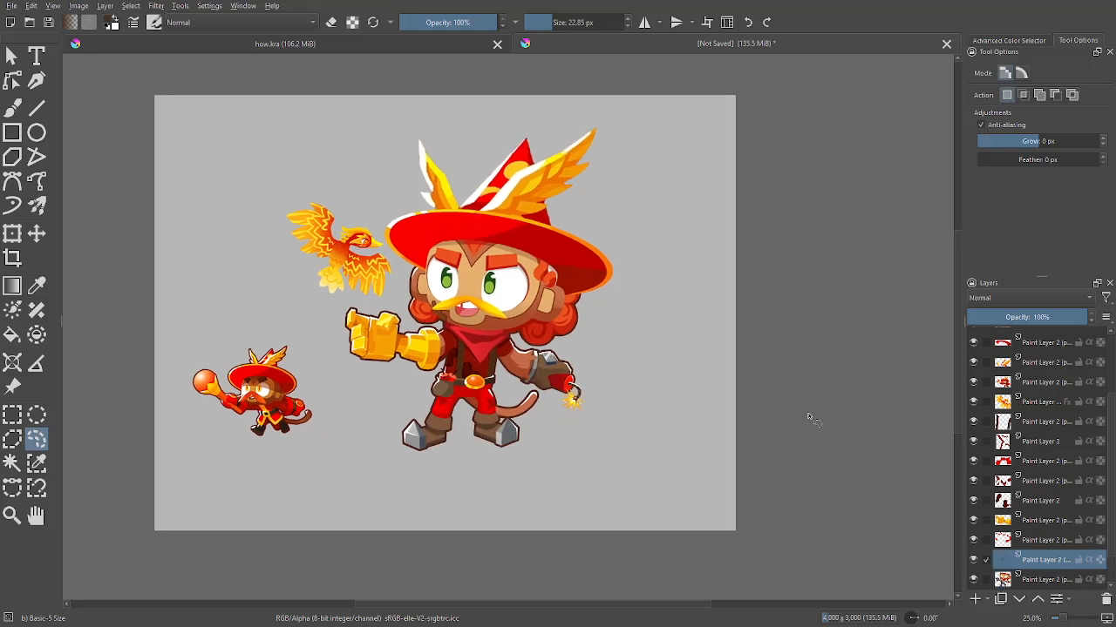
Start a Gradient Map on the glove and boot layer, coloring its last stop bright red sampled from the trousers
click(157, 6)
mouse_move(274, 136)
click(430, 135)
double_click(1101, 258)
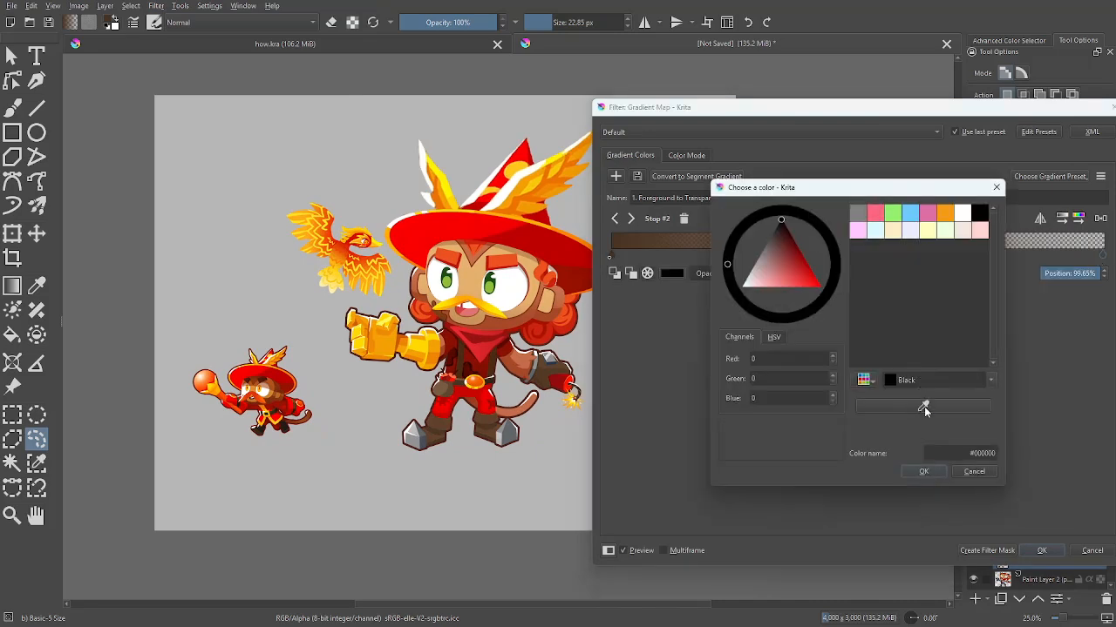
click(923, 414)
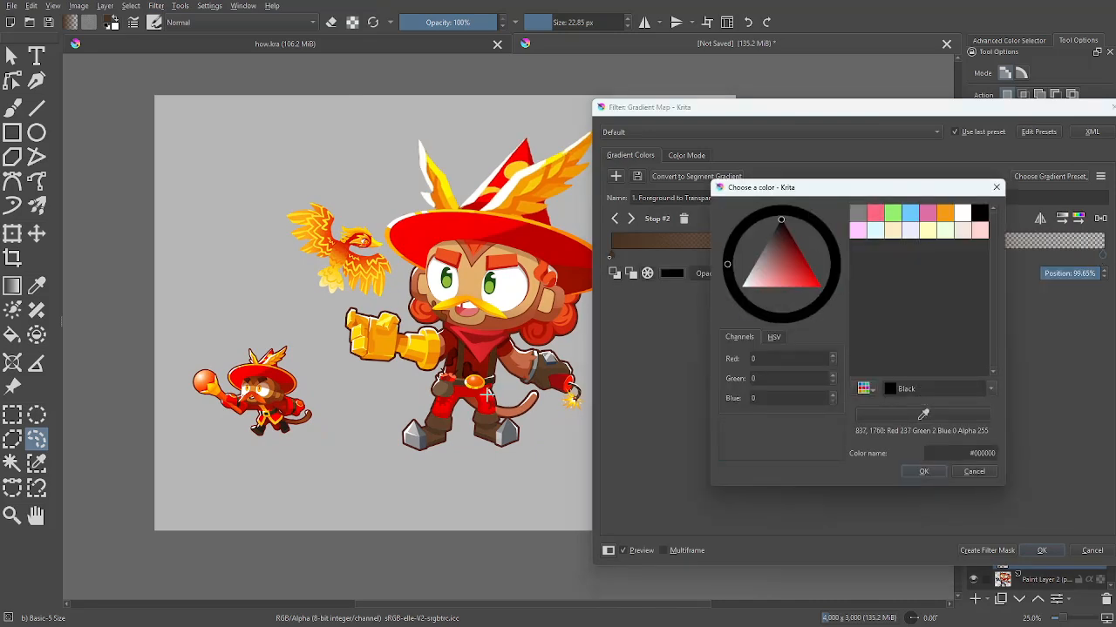
click(488, 395)
click(924, 472)
Color the first gradient stop dark red, sampled from the shaded part of the hat brim
double_click(611, 255)
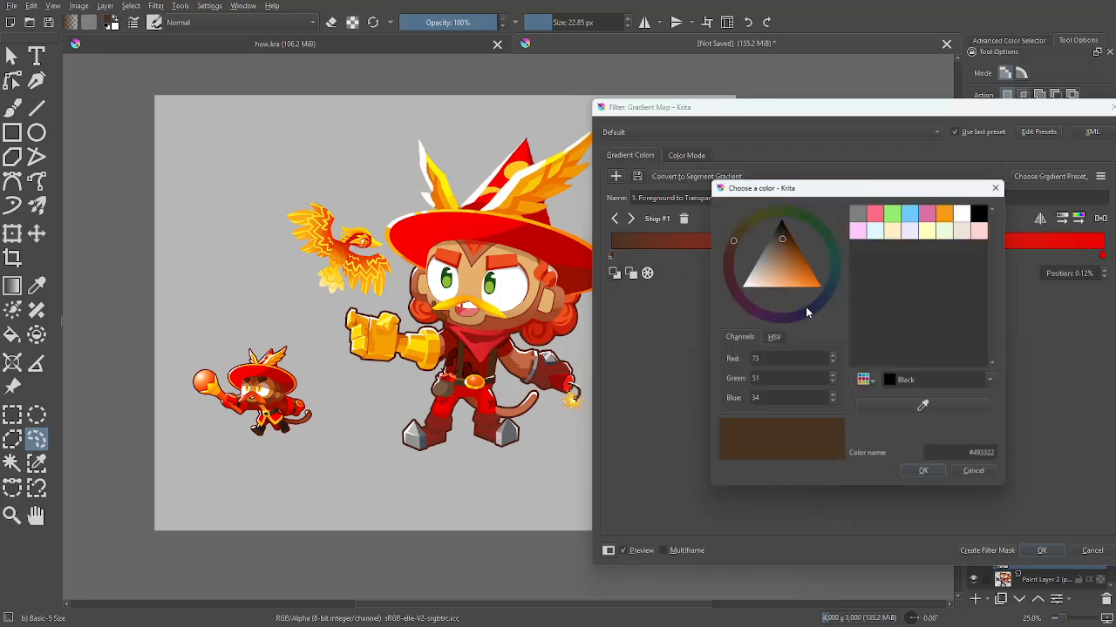
click(923, 406)
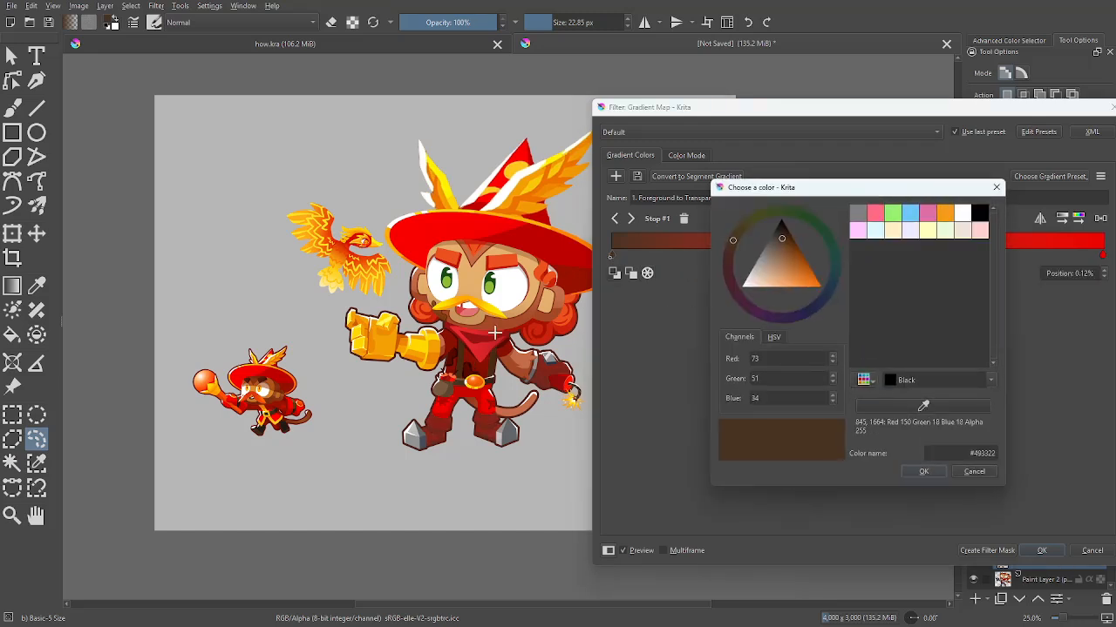
click(572, 284)
click(923, 472)
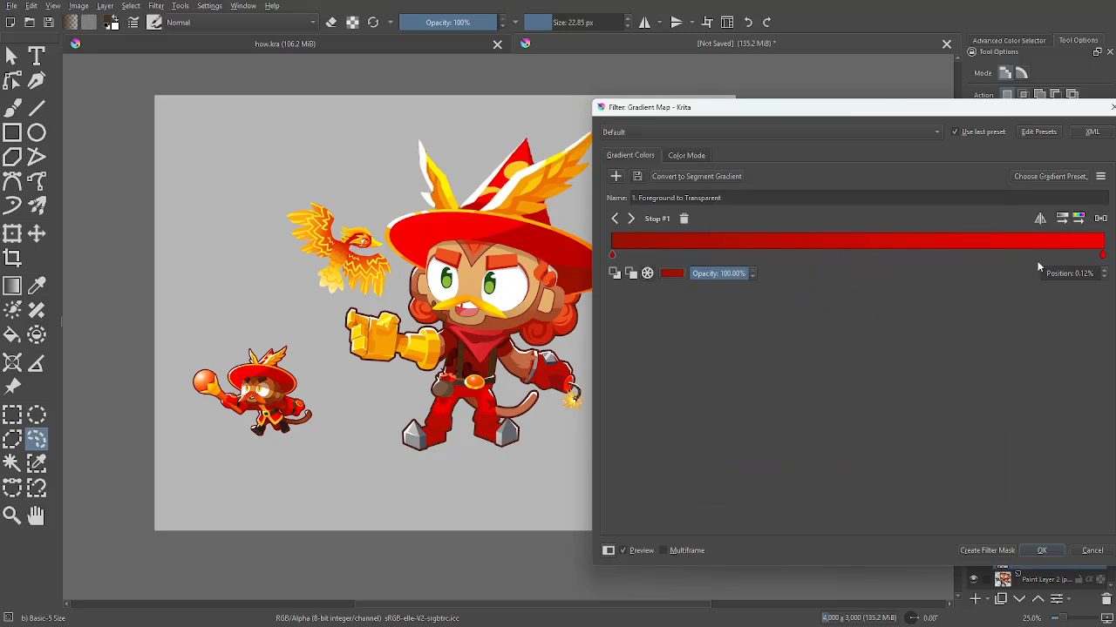
Set the bright red stop to 44.93% and the dark red stop to 30.07%, and apply the gradient map
click(1102, 256)
drag(1030, 251, 1025, 252)
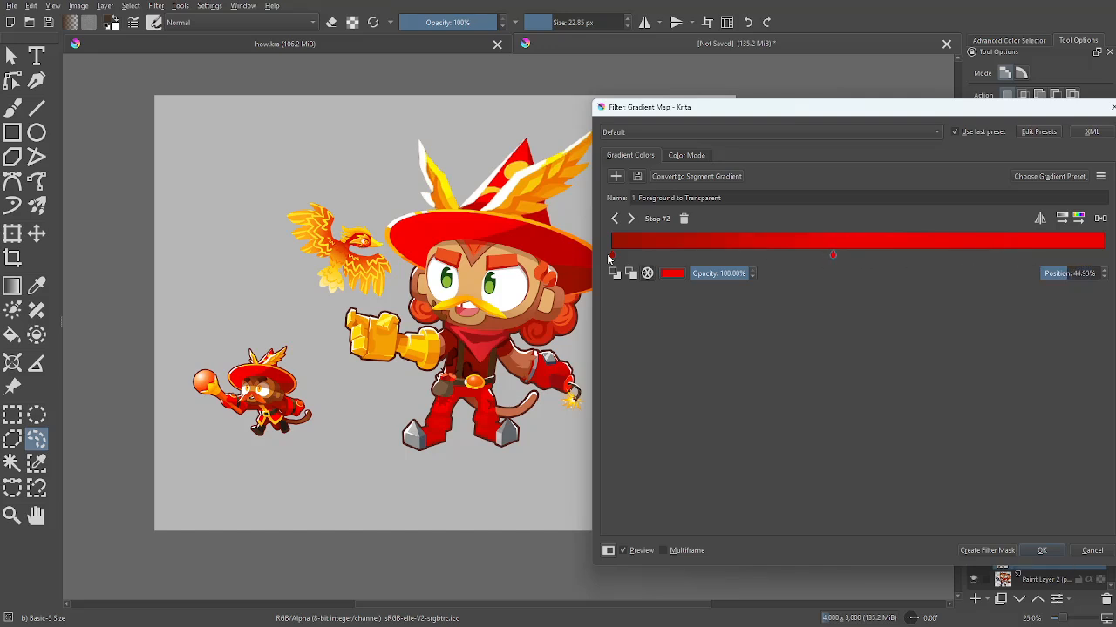
drag(608, 254, 760, 256)
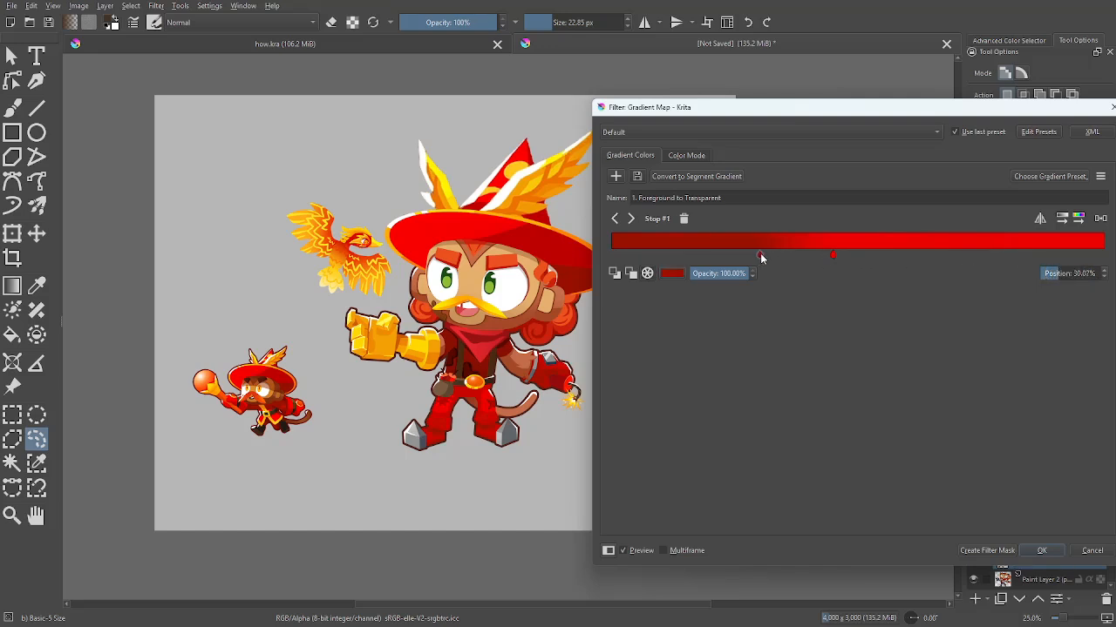
click(1040, 551)
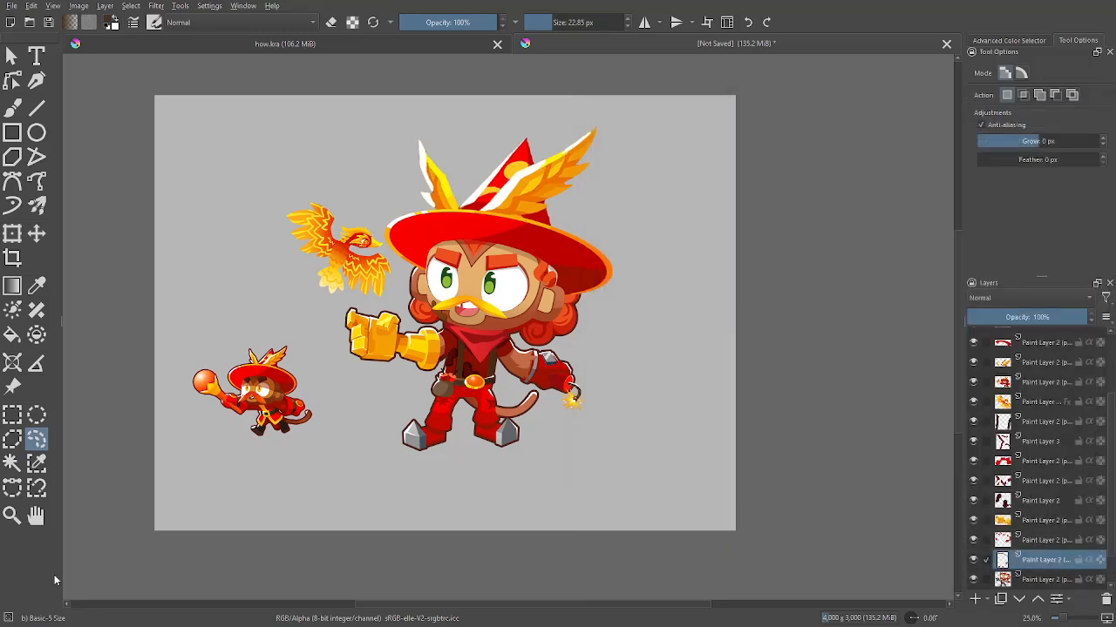
Outline the dynamite stick with its lit fuse using a polygonal selection and delete it from the character layer
key(b)
click(1040, 580)
key(plus)
key(plus)
scroll(795, 507, up, 3)
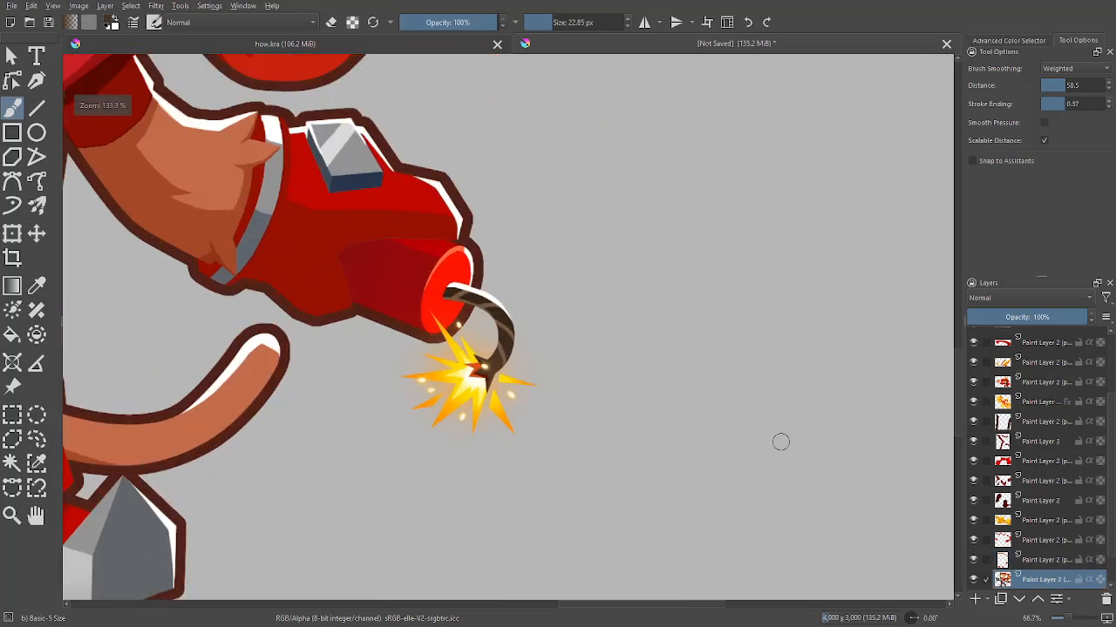
click(14, 440)
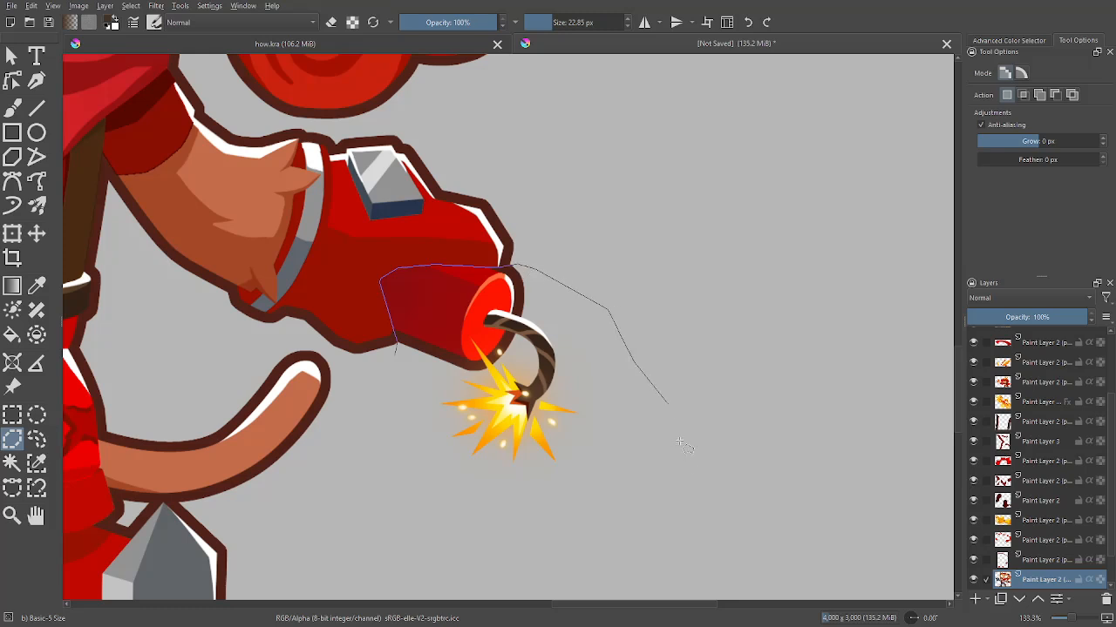
double_click(394, 344)
key(Delete)
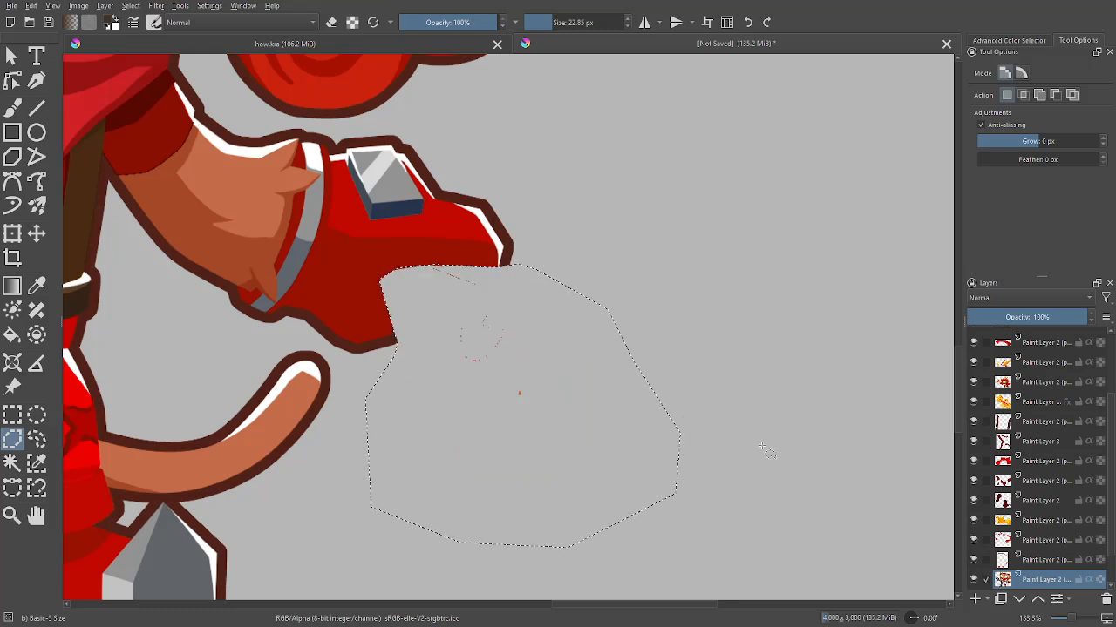
Delete the leftover red dynamite specks from the hair color layer with a freehand selection, and deselect
key(ctrl+plus)
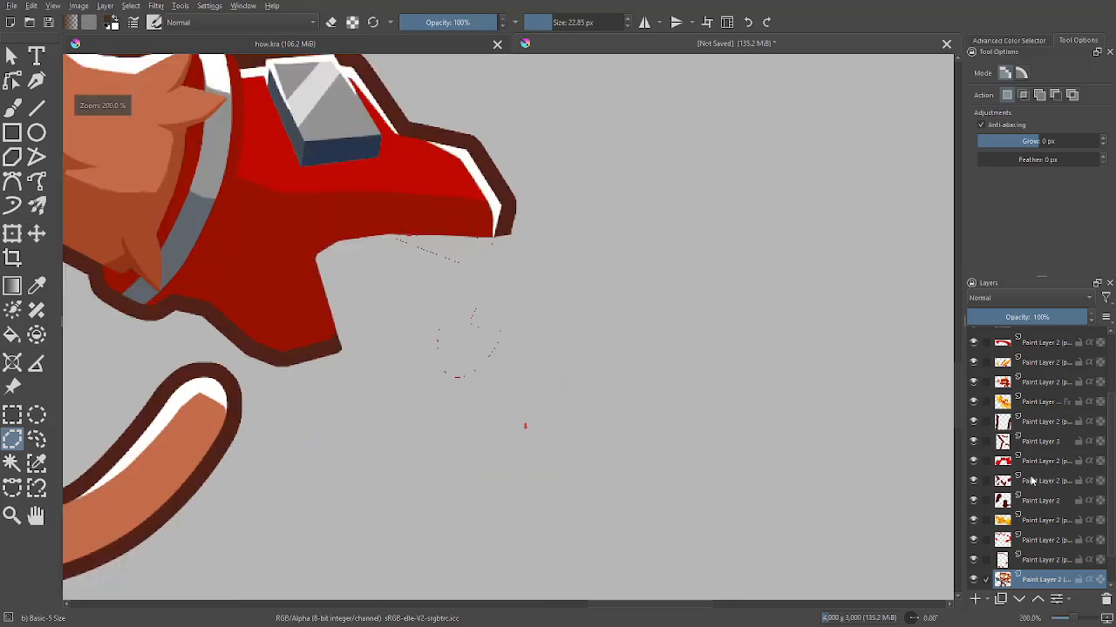
click(1037, 562)
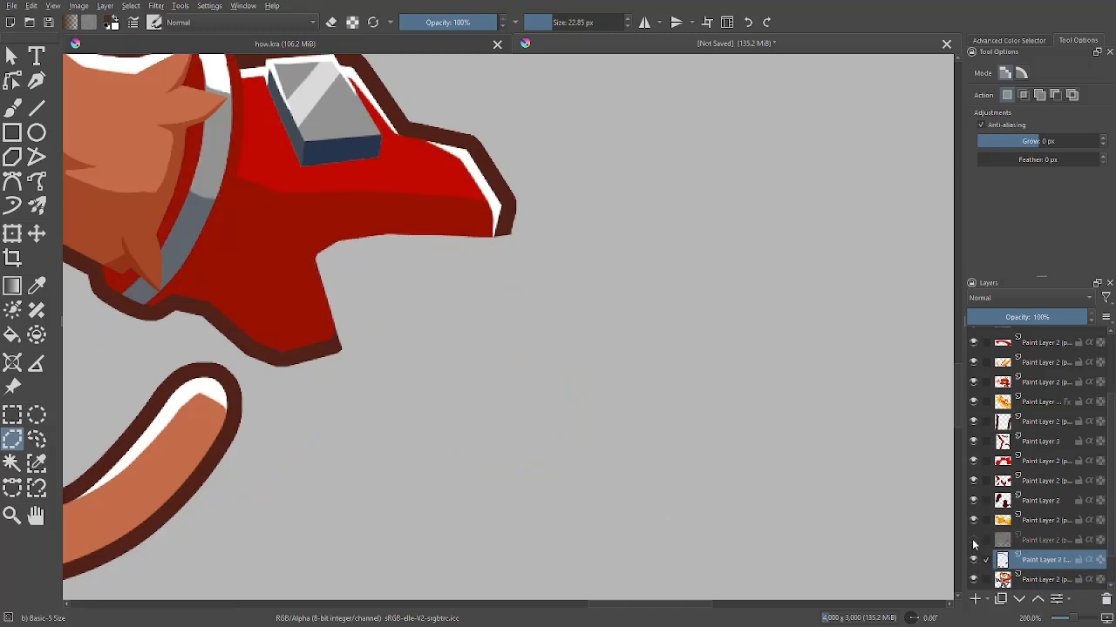
click(973, 541)
click(1041, 539)
click(35, 443)
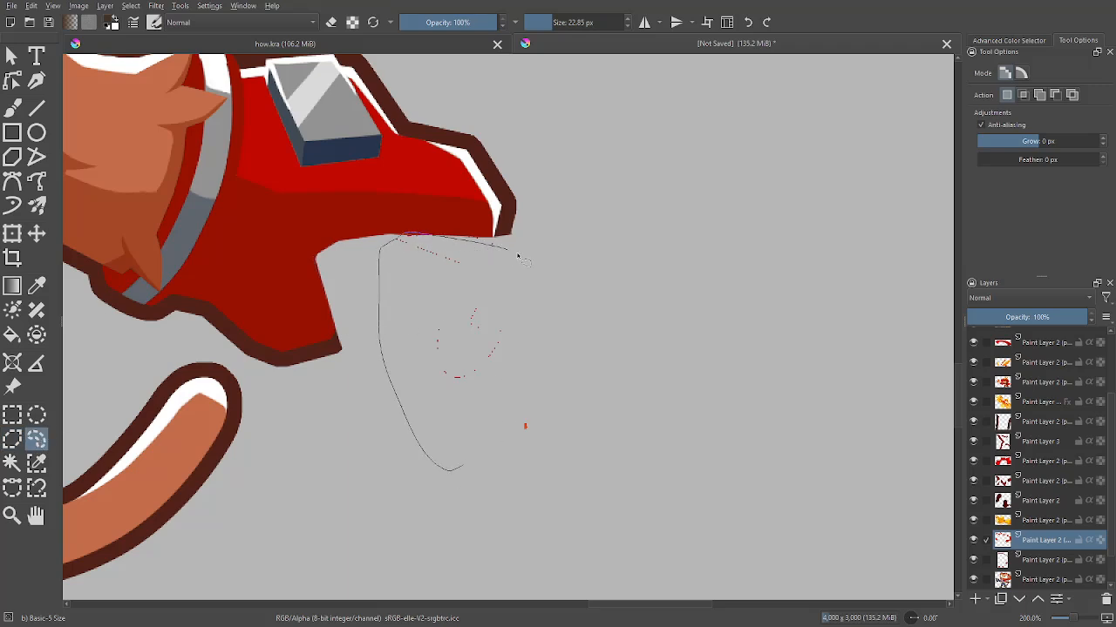
mouse_move(588, 253)
mouse_down()
mouse_move(363, 256)
mouse_move(596, 344)
mouse_move(594, 323)
mouse_up()
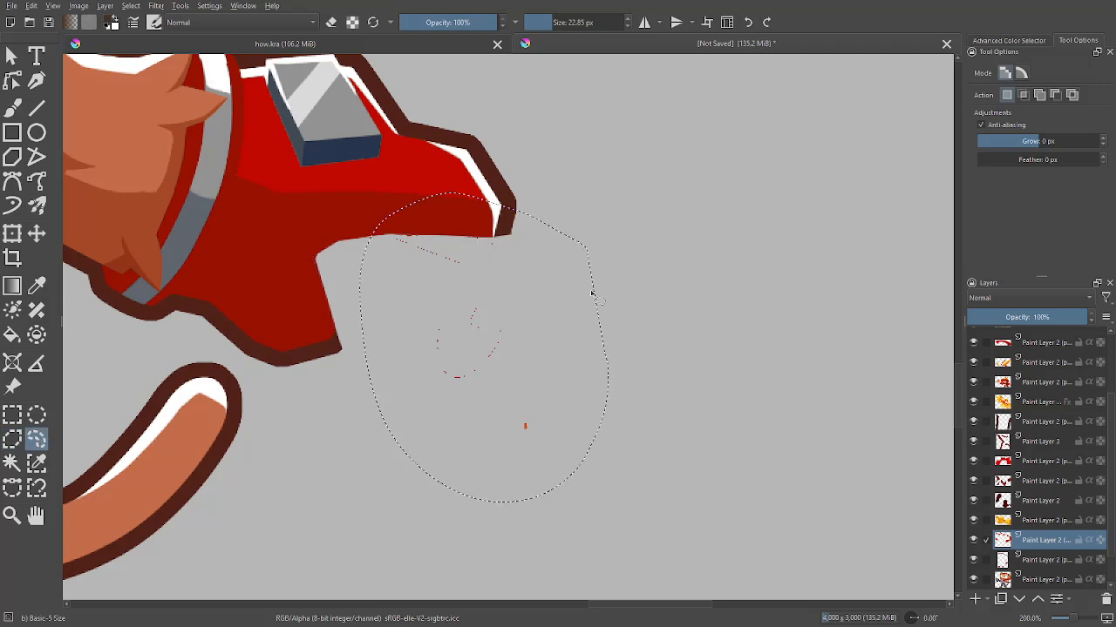
key(Delete)
key(ctrl+shift+a)
scroll(592, 283, down, 4)
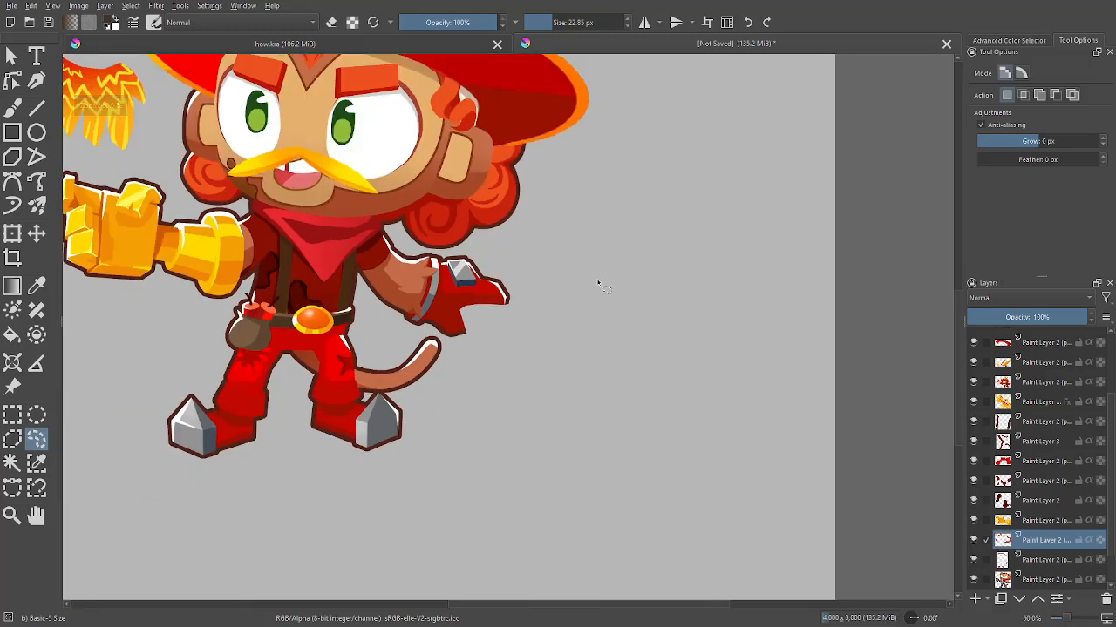
Sample the dark brown outline color and paint the missing outline along the glove's cut edge on Paint Layer 1 with a 29.40 px brush
key(Insert)
scroll(510, 326, up, 4)
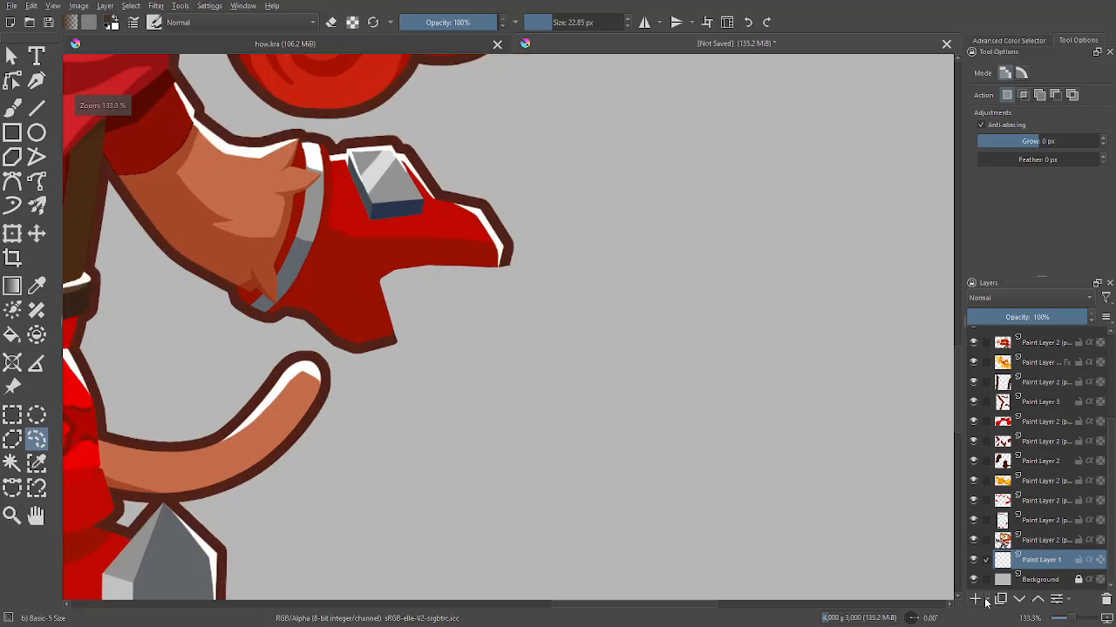
click(1106, 599)
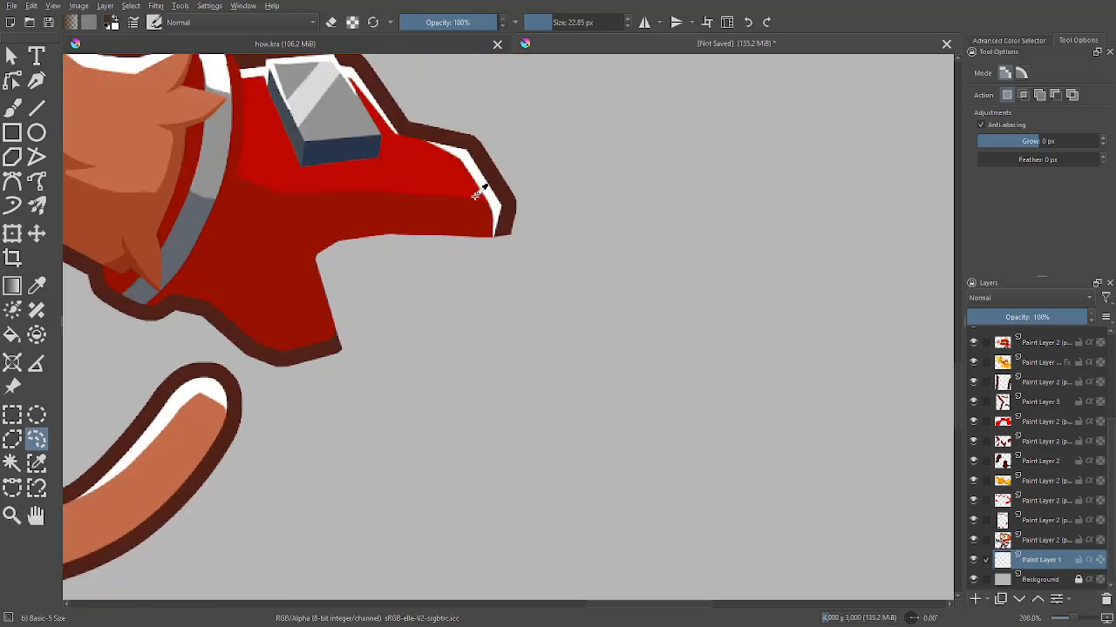
key(p)
click(502, 211)
key(b)
drag(526, 213, 592, 271)
key(plus)
mouse_move(358, 420)
mouse_down()
mouse_move(367, 424)
mouse_move(347, 308)
mouse_move(460, 276)
mouse_move(607, 277)
mouse_move(601, 284)
mouse_up()
Touch up the dark brown outline along the notch between the glove's fingers on Paint Layer 1
key(e)
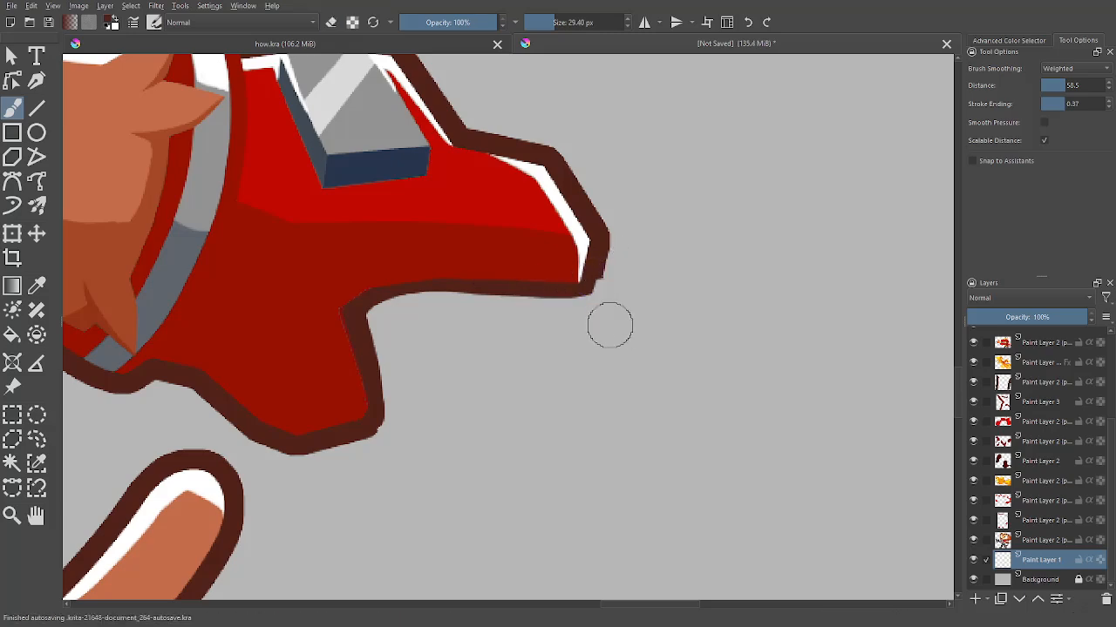
scroll(625, 333, down, 4)
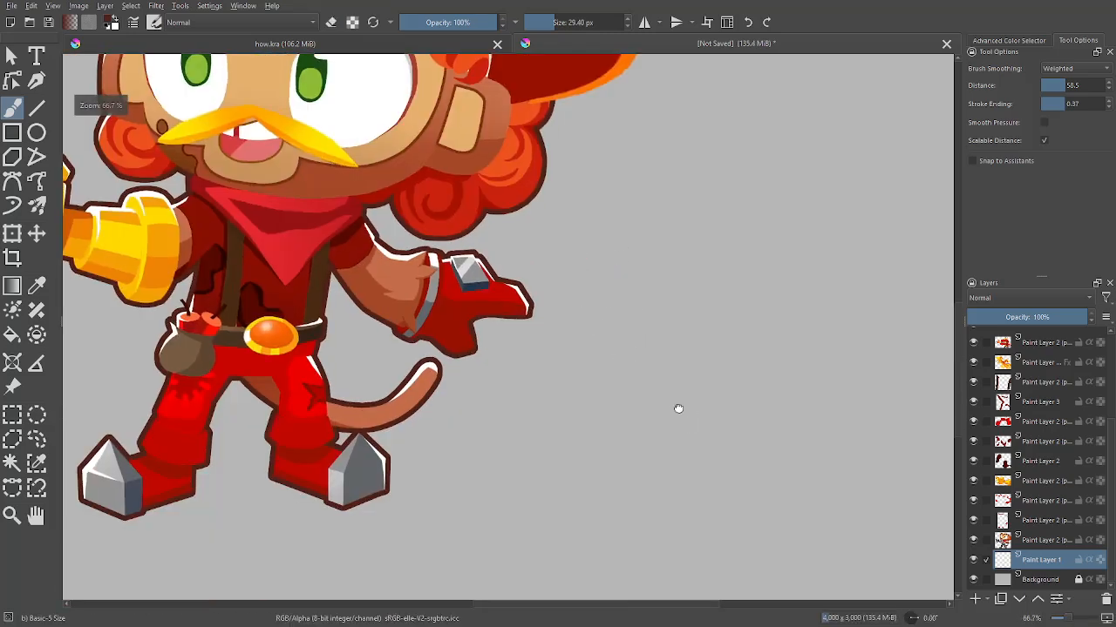
scroll(509, 410, up, 3)
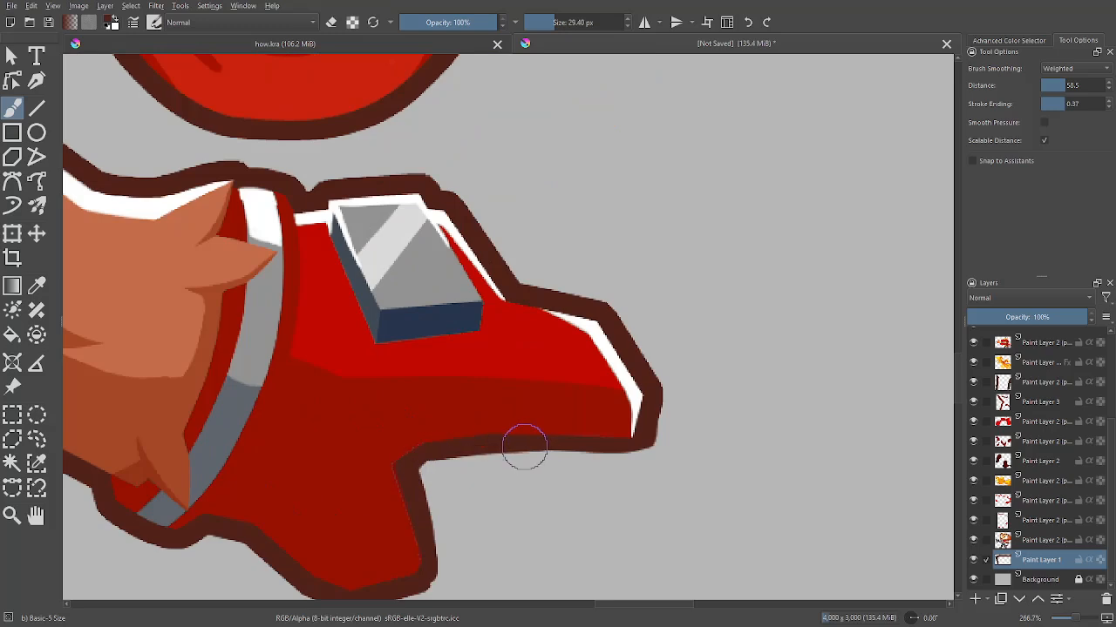
drag(427, 453, 415, 454)
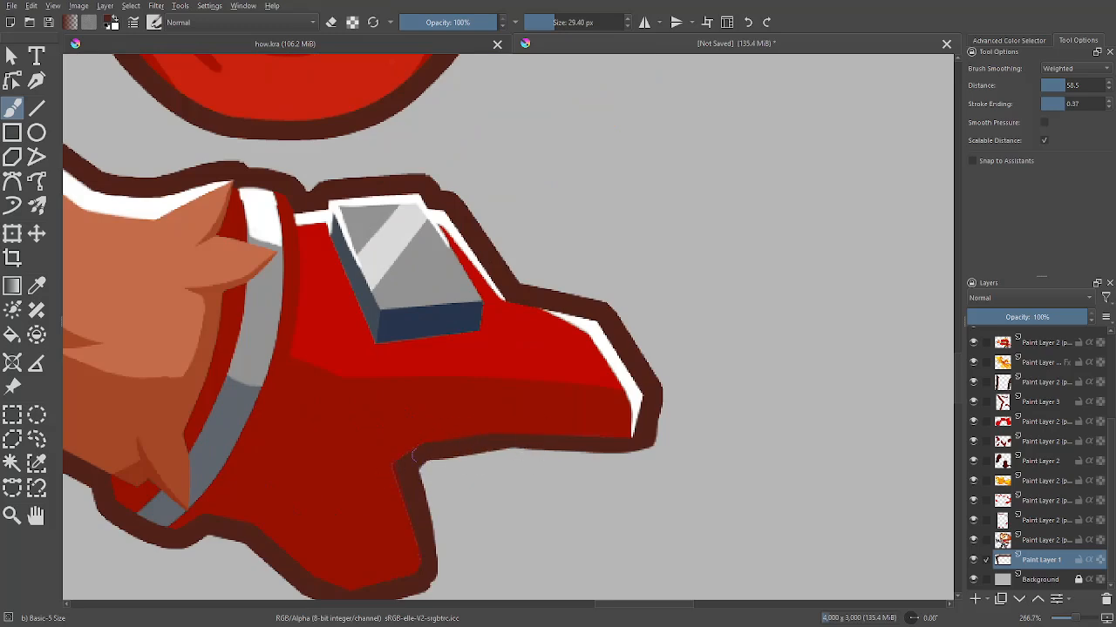
scroll(571, 437, down, 6)
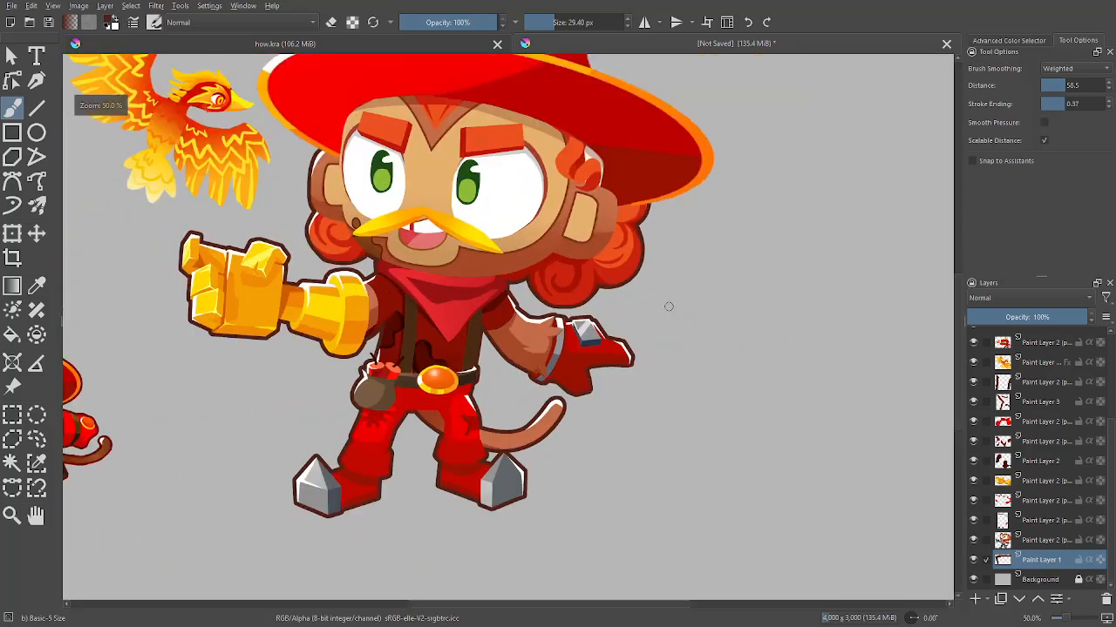
drag(772, 480, 874, 519)
drag(835, 429, 842, 453)
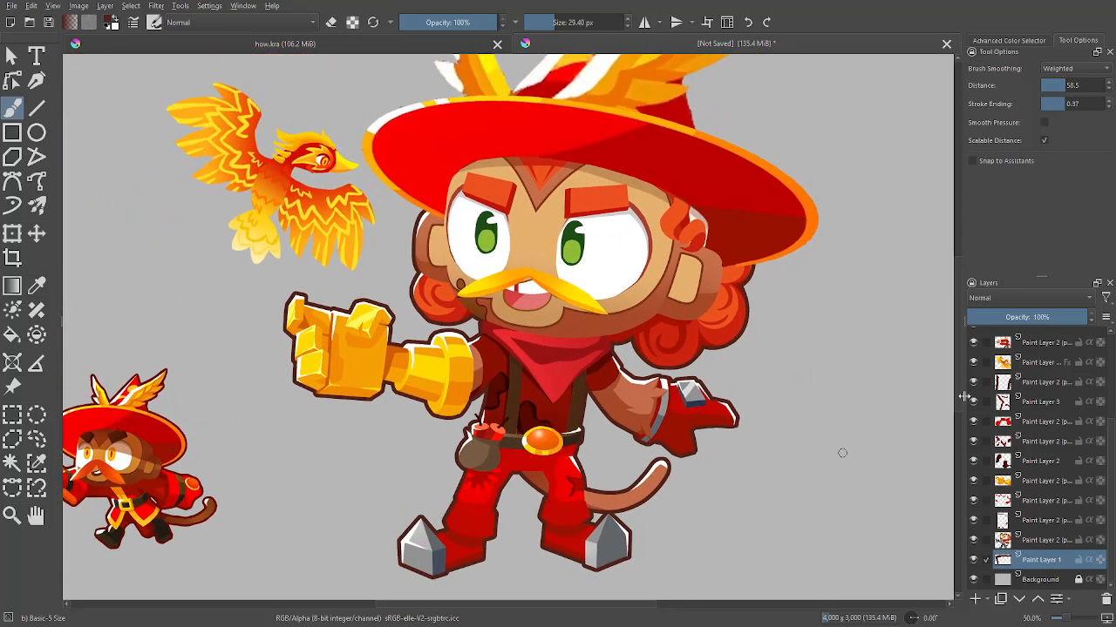
Select the grey metal shades of the glove and boots on the character layer by similar color, with threshold 5
drag(886, 539, 864, 474)
click(1047, 544)
key(w)
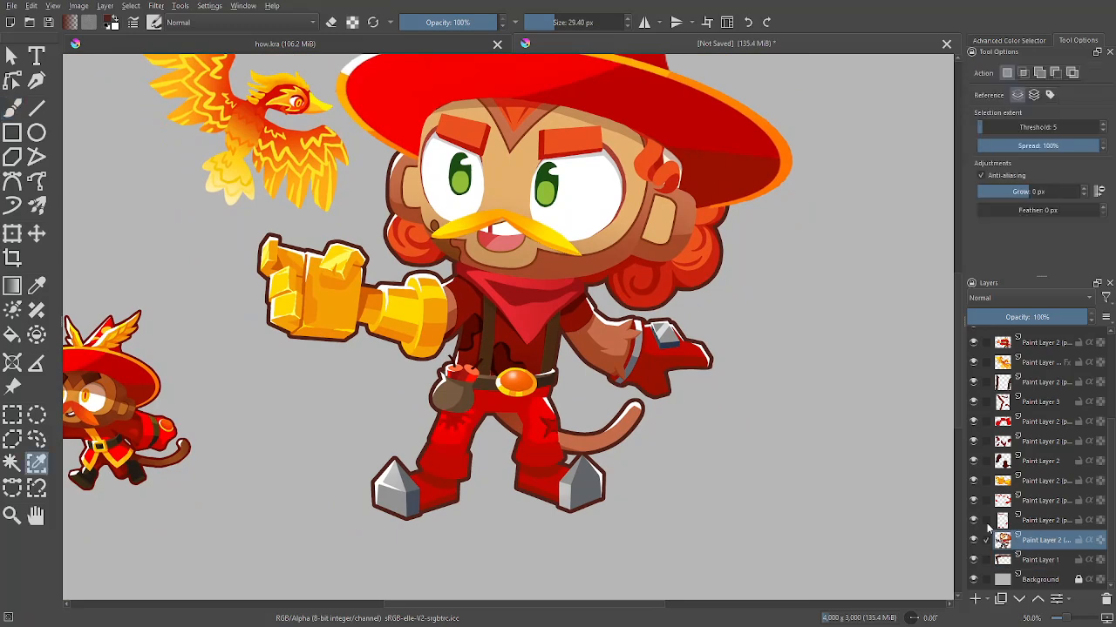
scroll(668, 338, up, 1)
click(689, 390)
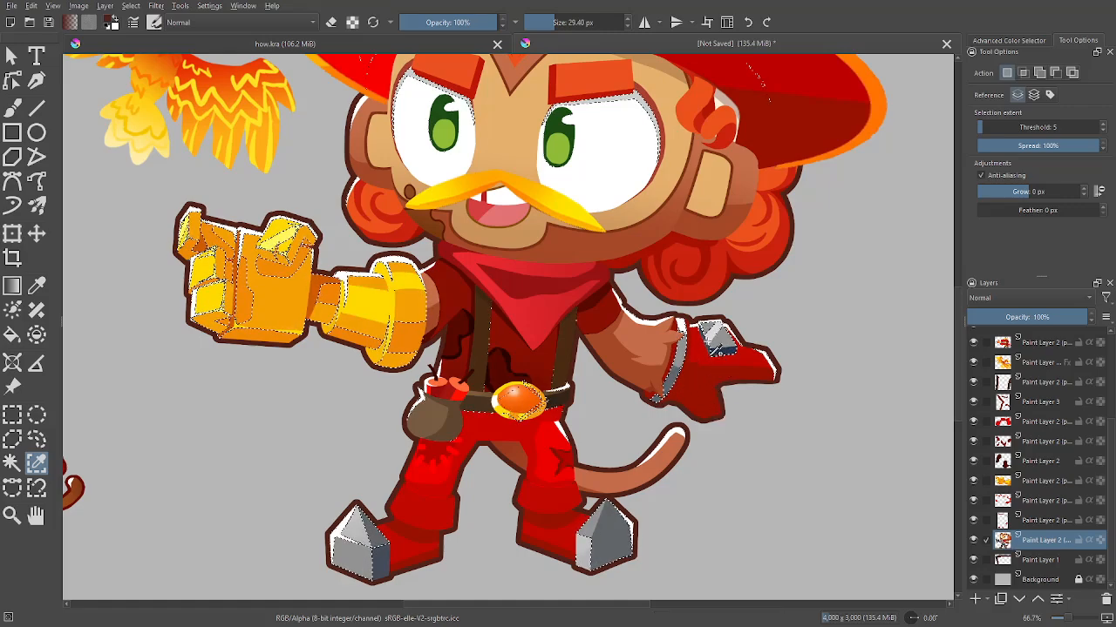
click(716, 369)
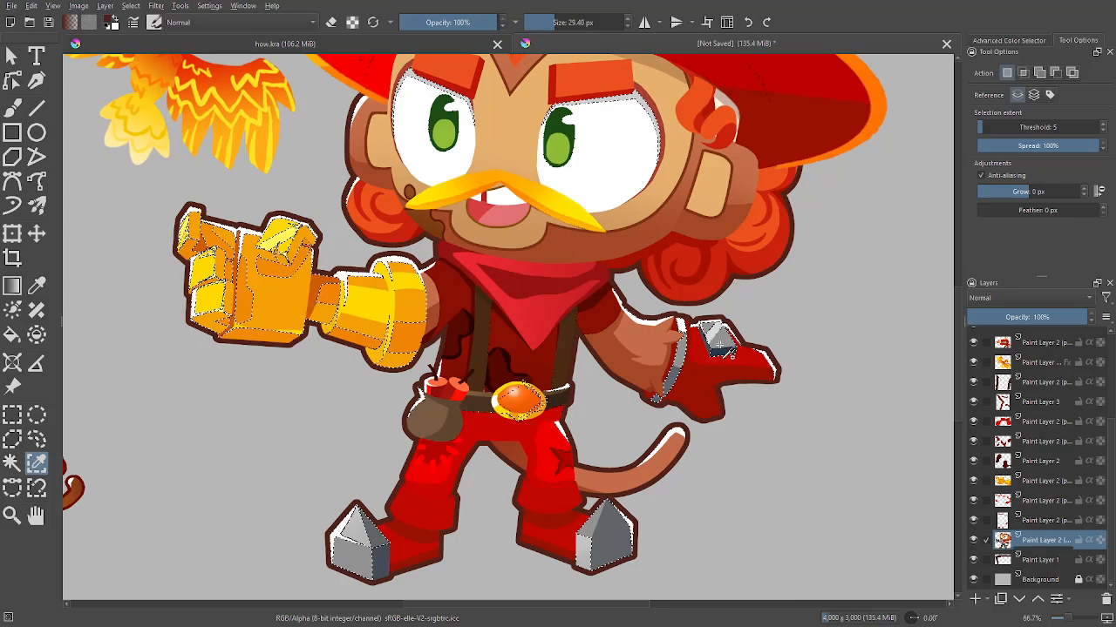
Extend the similar-color selection to the glove plate's light stripe, grey face and dark blue-grey side
scroll(673, 421, up, 6)
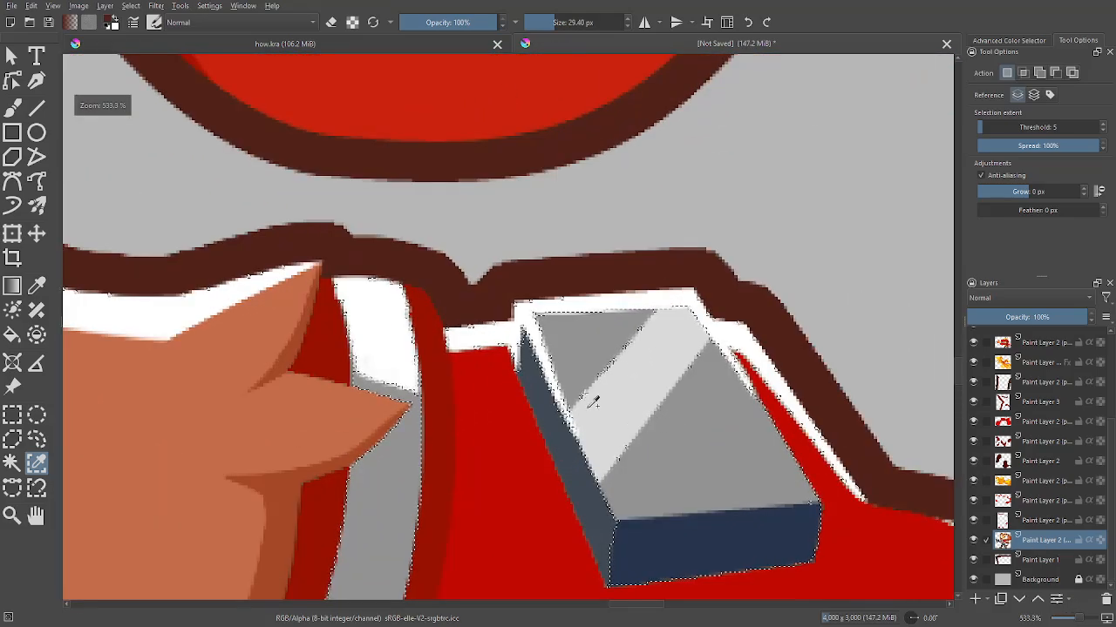
click(598, 413)
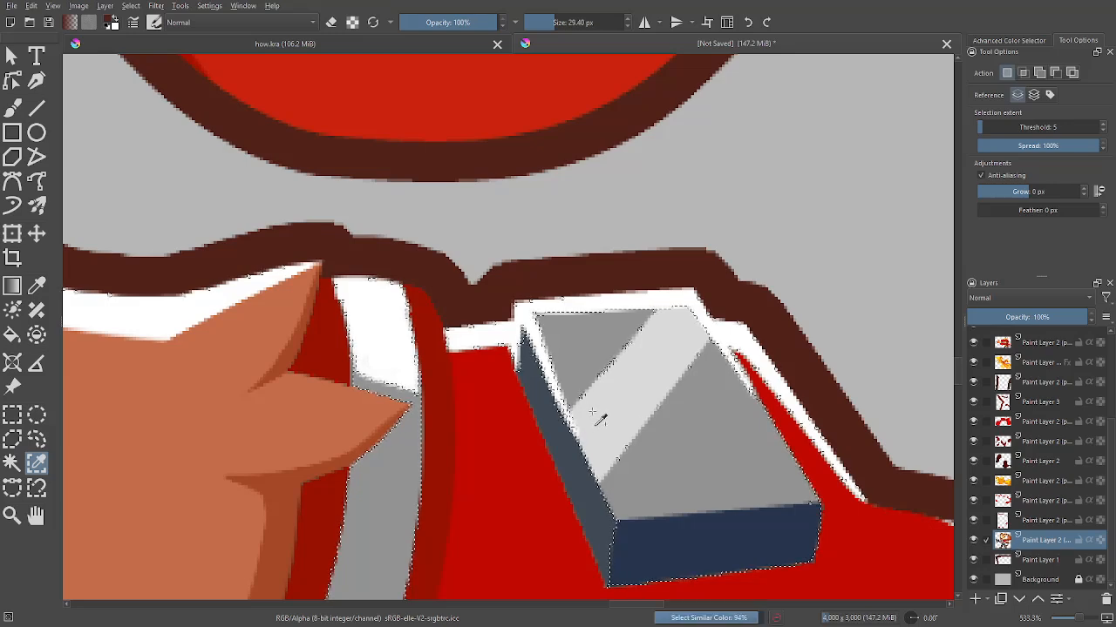
click(729, 463)
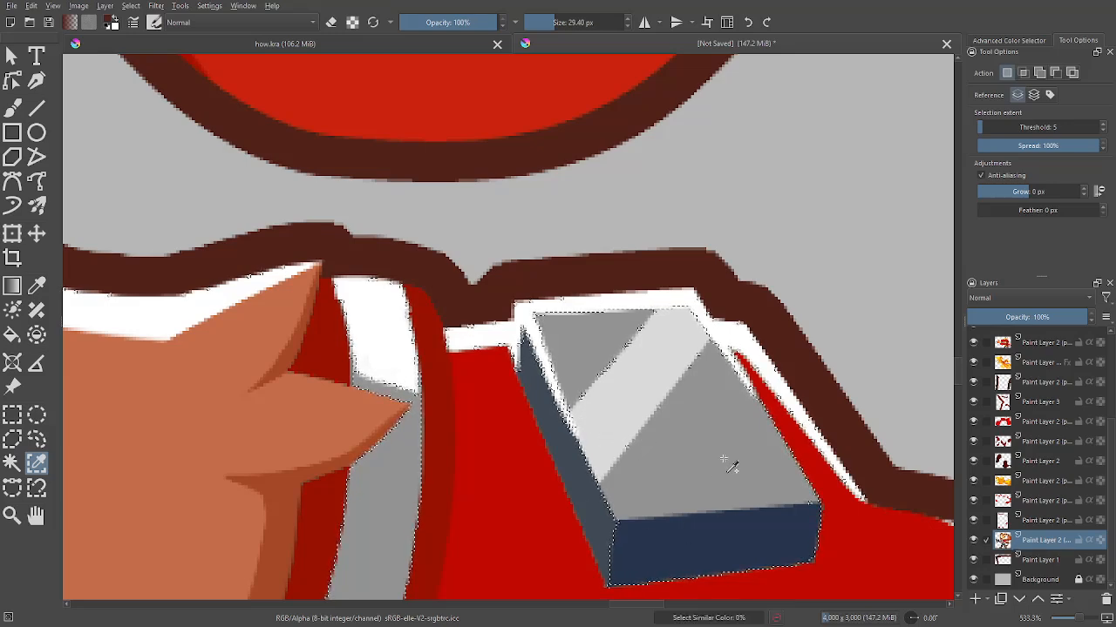
click(598, 524)
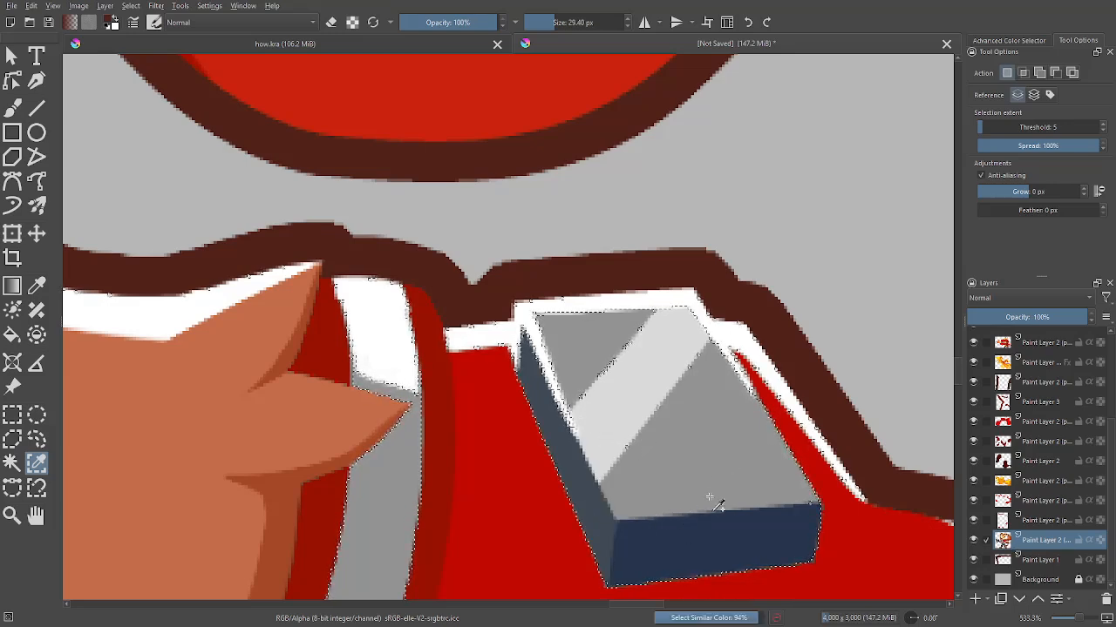
click(665, 417)
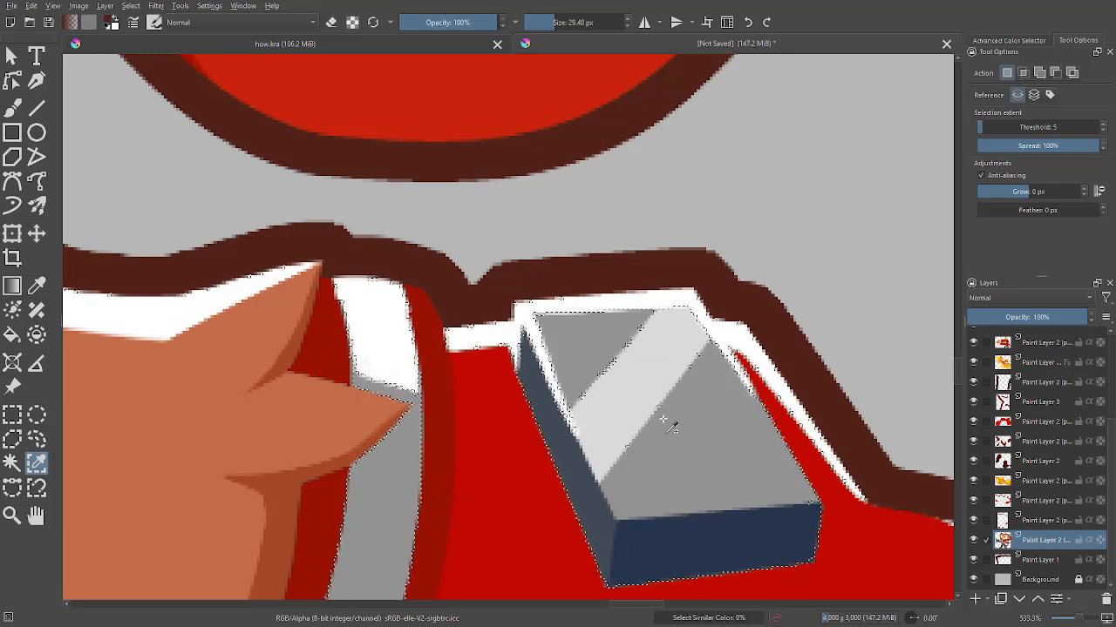
scroll(704, 475, down, 5)
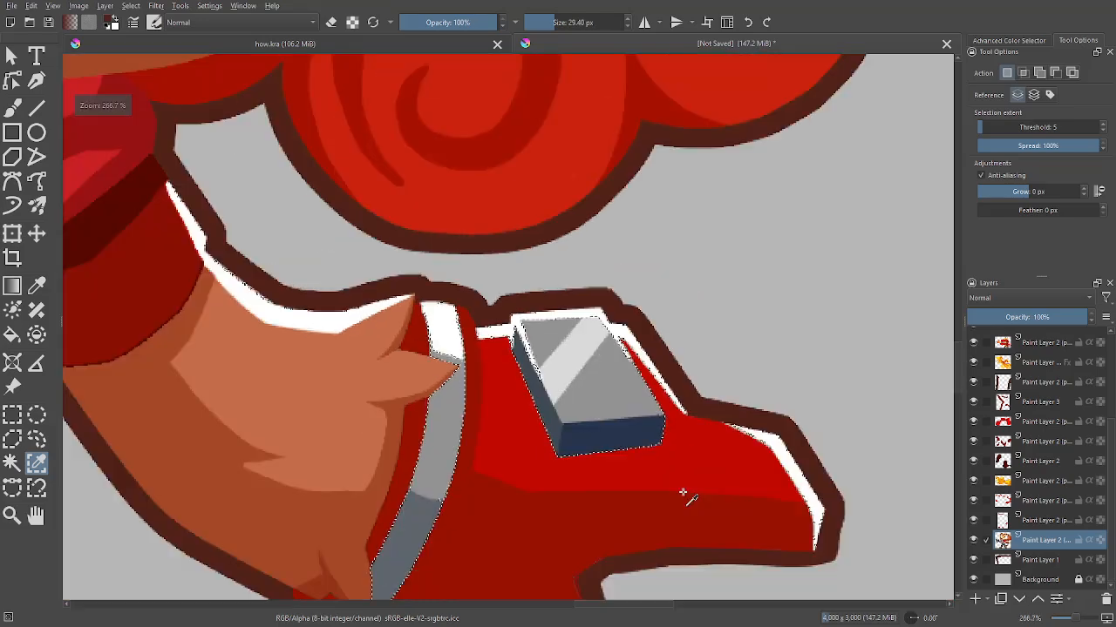
Restrict the selection to the glove and boot metal with freehand outlines, and paste a copy of it as a new layer
drag(610, 521, 785, 357)
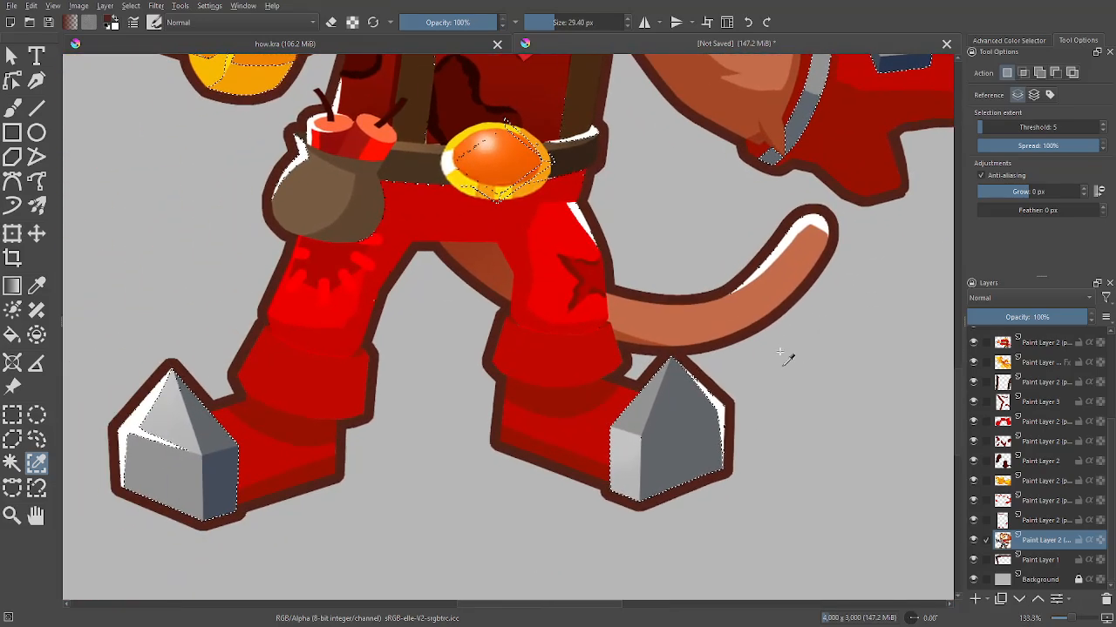
scroll(671, 428, down, 2)
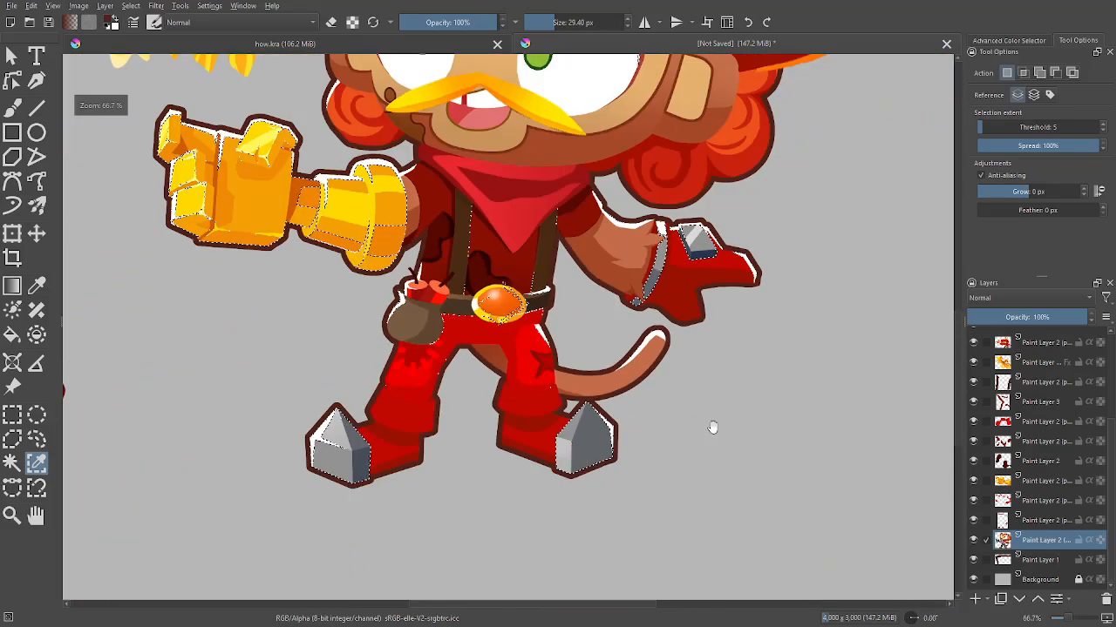
click(38, 439)
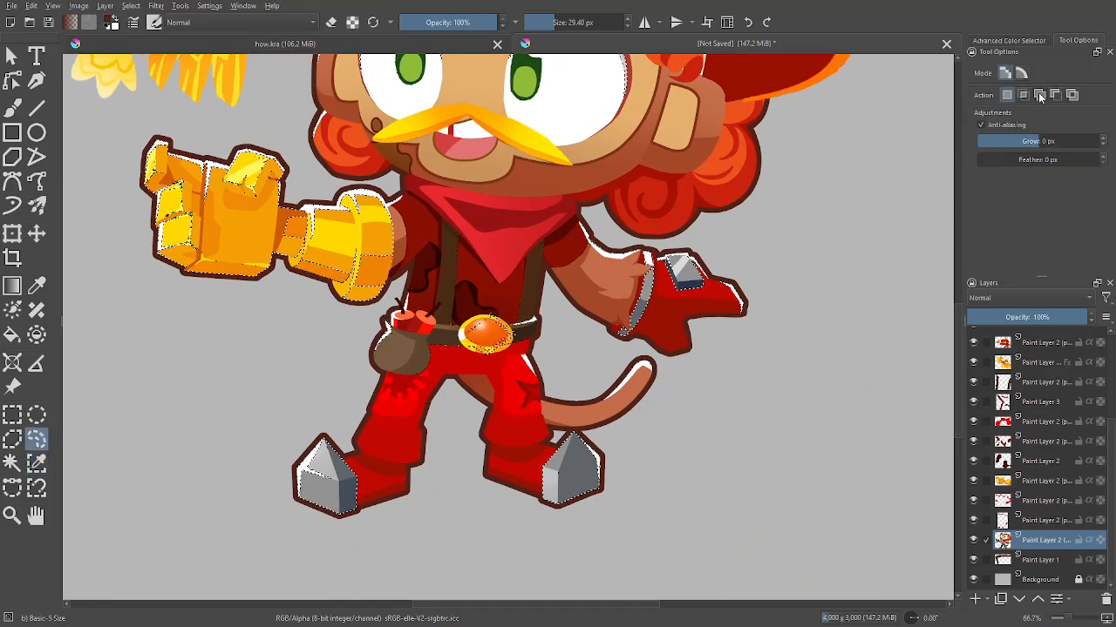
mouse_move(714, 244)
mouse_down()
mouse_move(647, 506)
mouse_move(346, 558)
mouse_move(276, 439)
mouse_move(429, 429)
mouse_move(485, 453)
mouse_move(543, 432)
mouse_move(585, 381)
mouse_move(636, 260)
mouse_move(713, 245)
mouse_up()
key(ctrl+c)
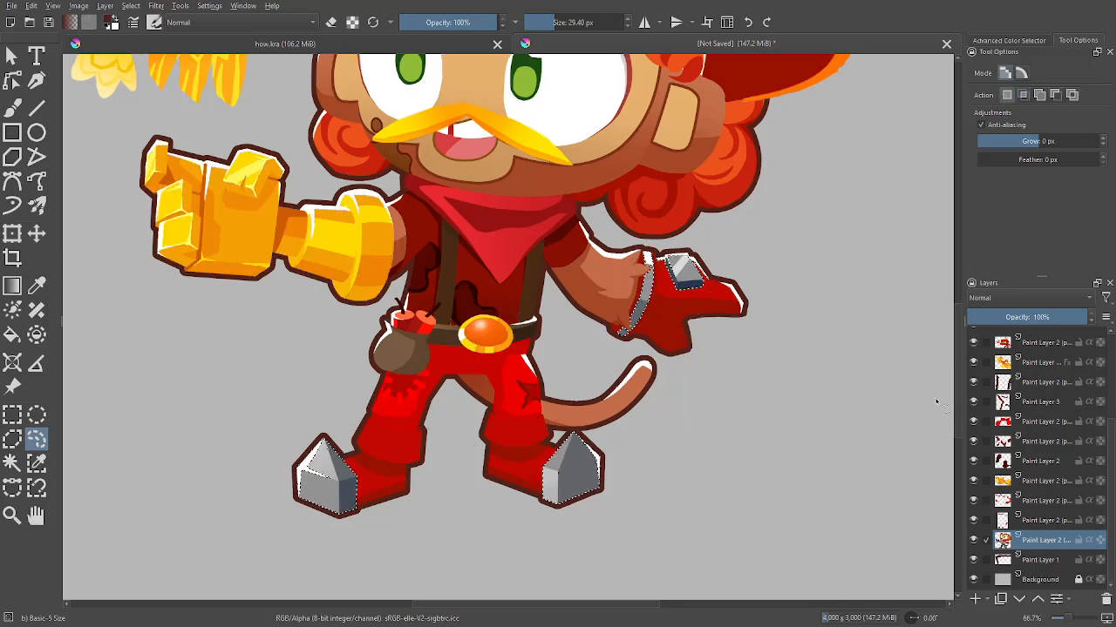
key(ctrl+v)
scroll(861, 427, down, 2)
Start a gradient map on the pasted metal and set its end stop to the light yellow sampled from the golden fist
click(156, 5)
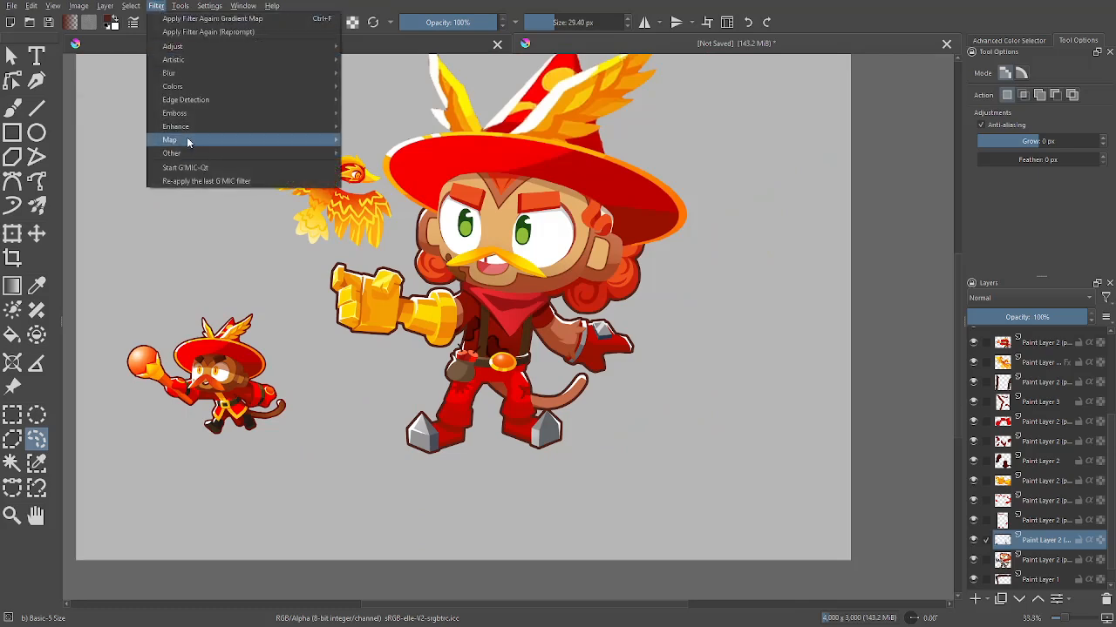
mouse_move(190, 142)
click(401, 139)
click(1103, 253)
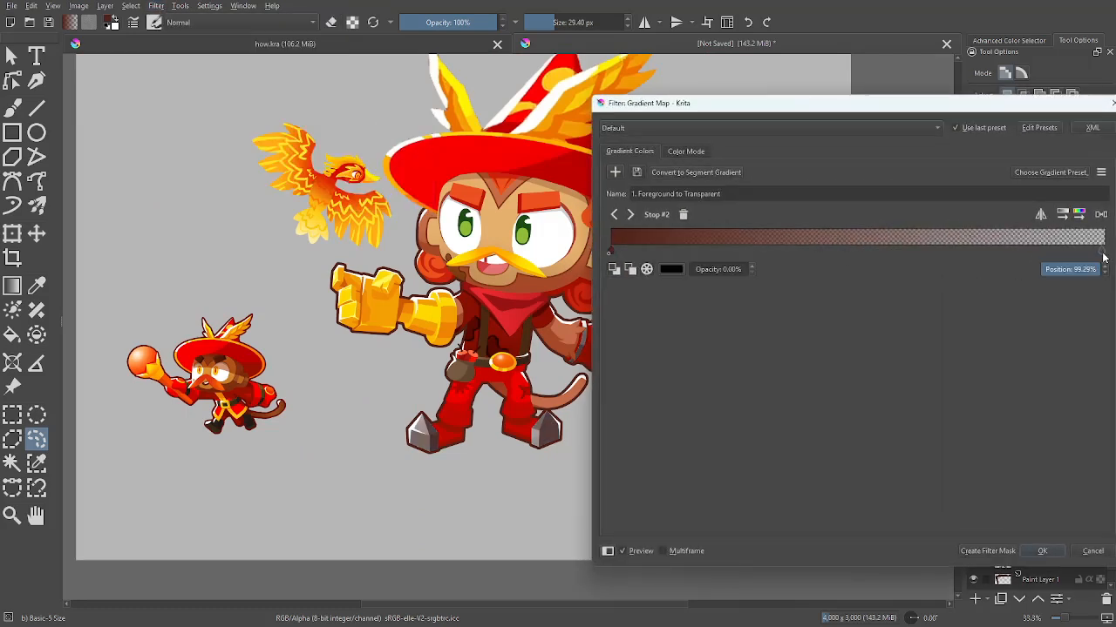
click(671, 269)
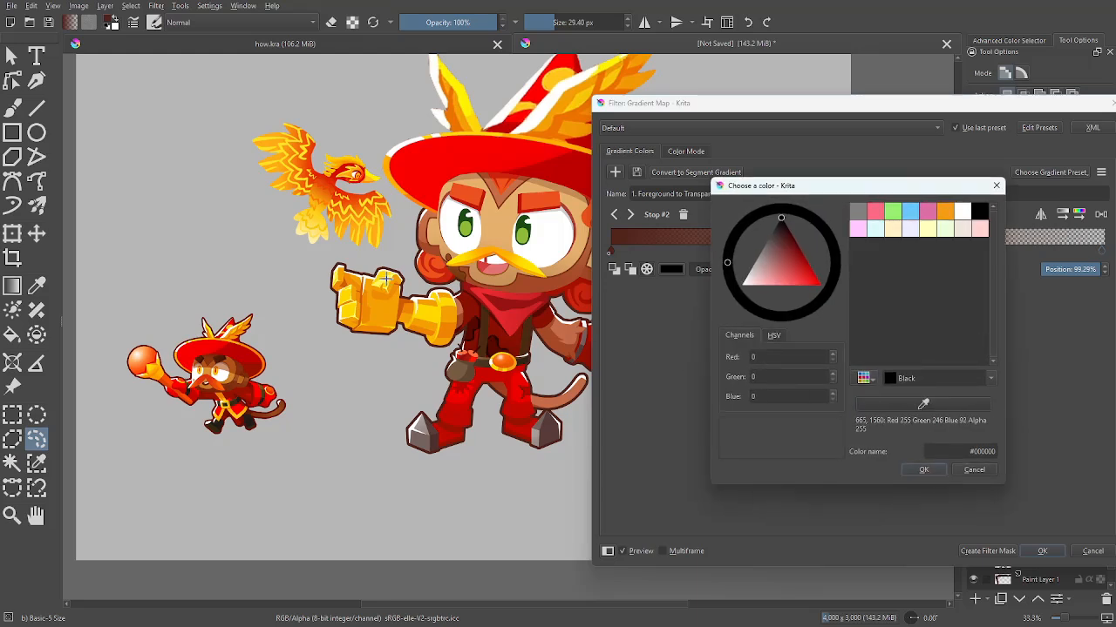
click(384, 277)
click(924, 470)
Set the gradient's start stop to the dark orange sampled from the golden arm
click(610, 252)
click(671, 269)
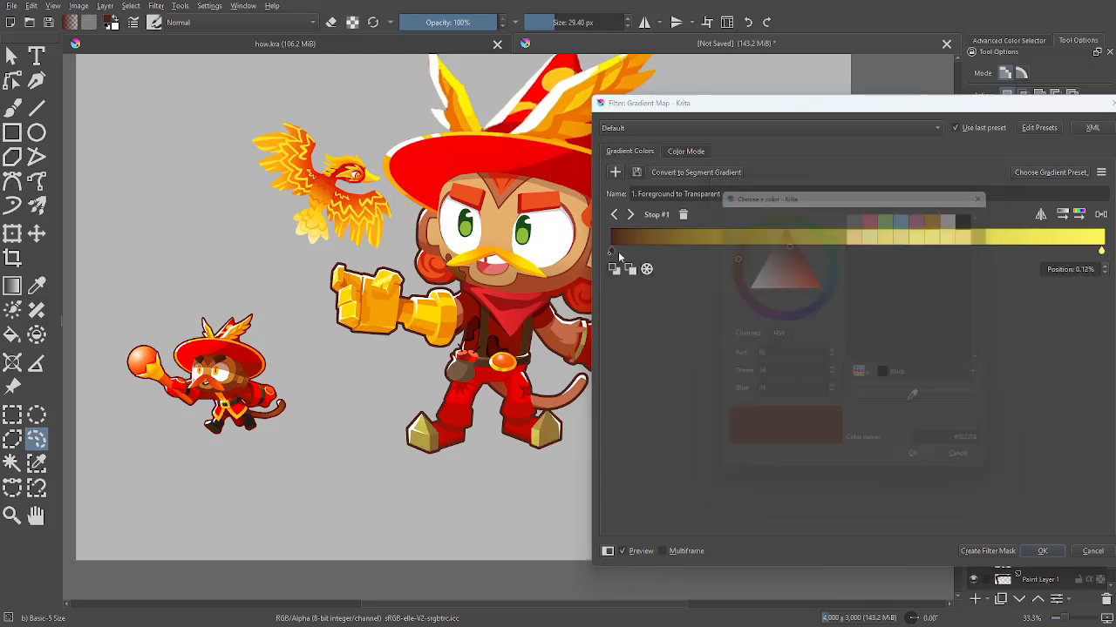
click(924, 404)
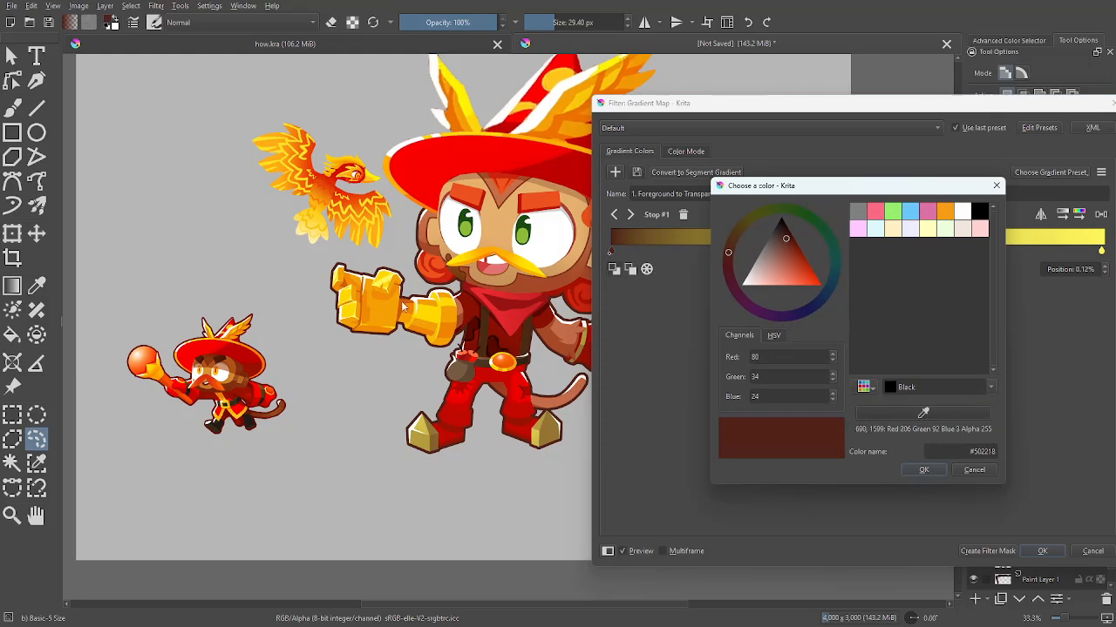
click(402, 309)
click(924, 470)
Add a middle gradient stop at 53.29% and color it #ffd800, sampled from the golden fist
click(876, 251)
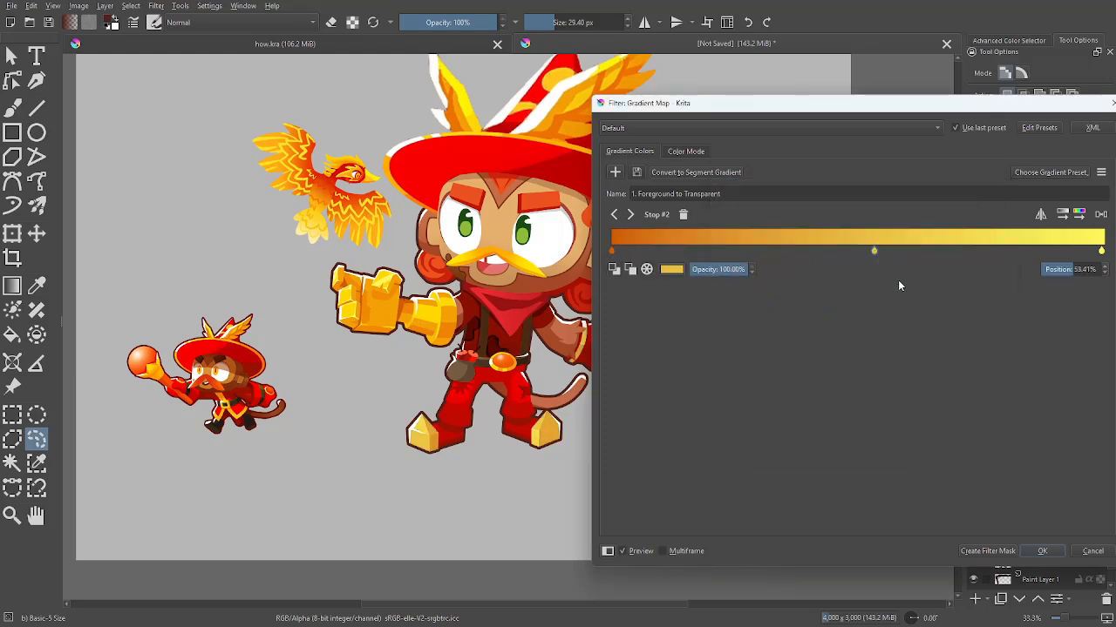
double_click(873, 252)
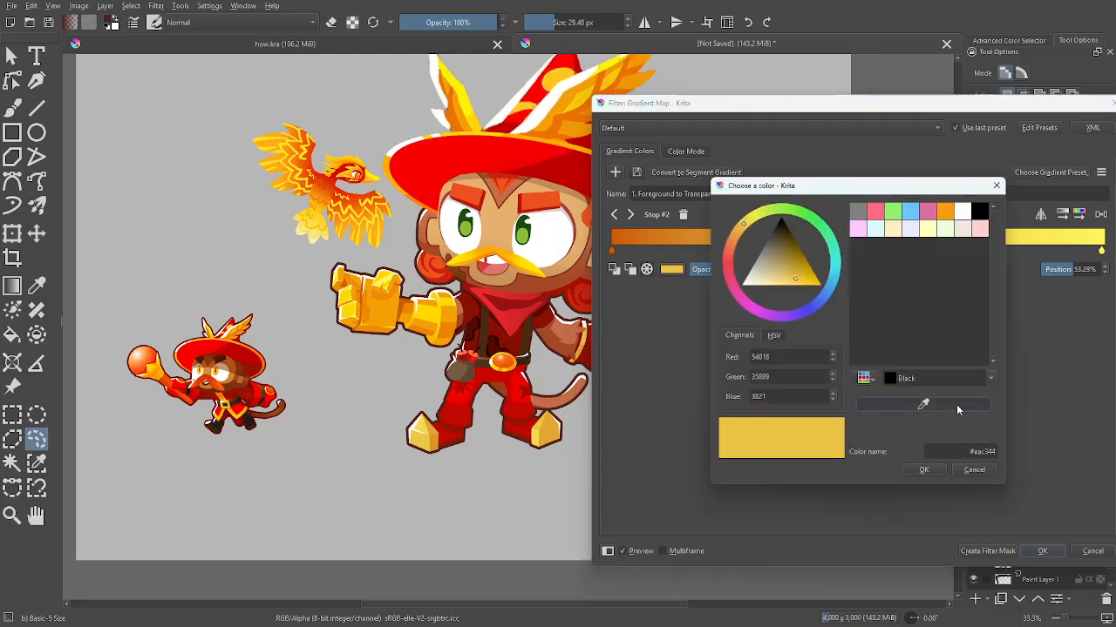
click(956, 405)
click(360, 322)
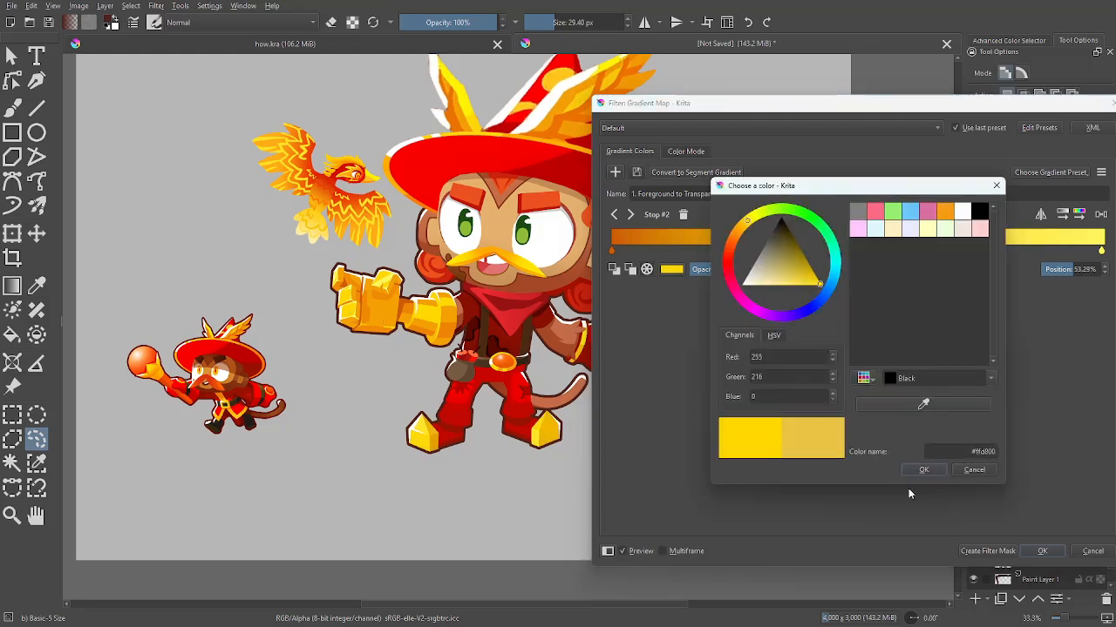
click(923, 469)
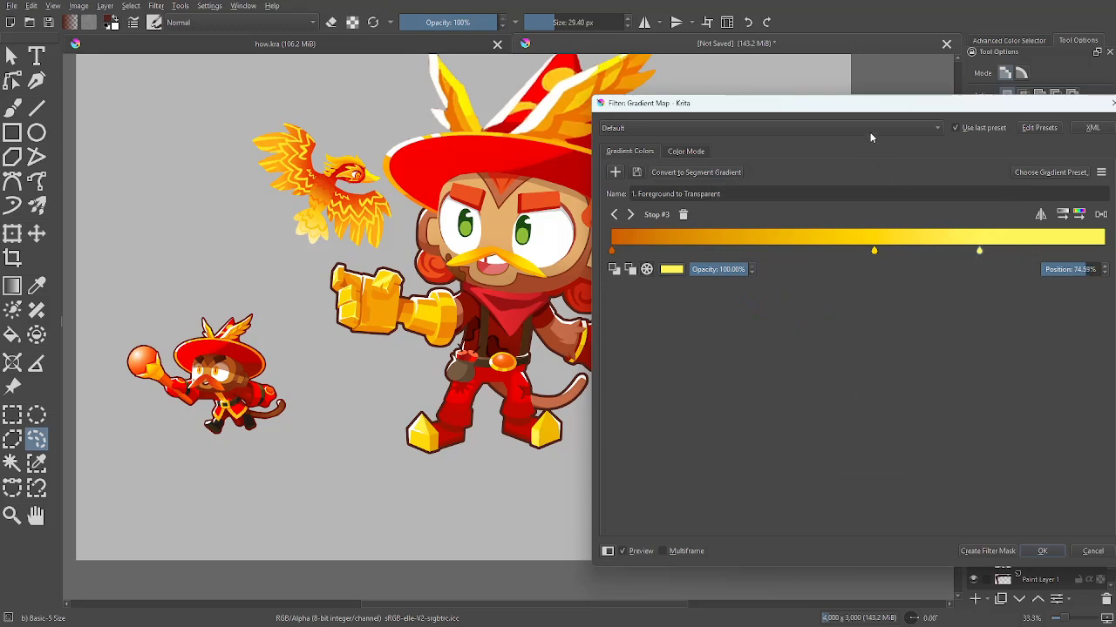
Shift the light yellow and dark orange stops inward along the gradient, and apply the gradient map
drag(903, 103, 922, 128)
drag(631, 277, 758, 297)
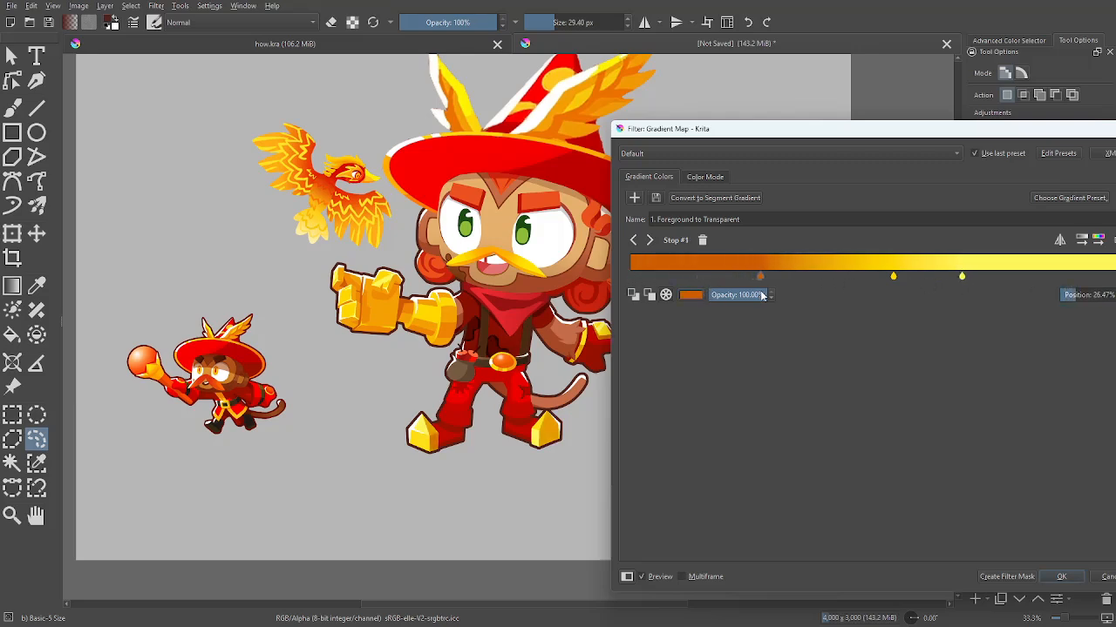
drag(817, 135, 866, 109)
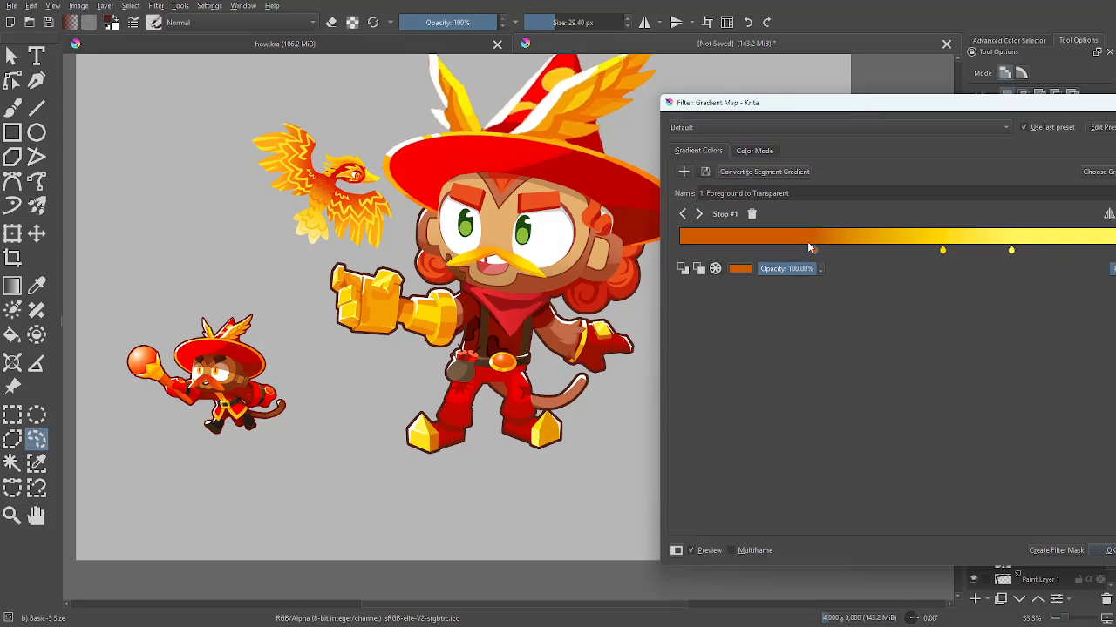
drag(811, 250, 773, 249)
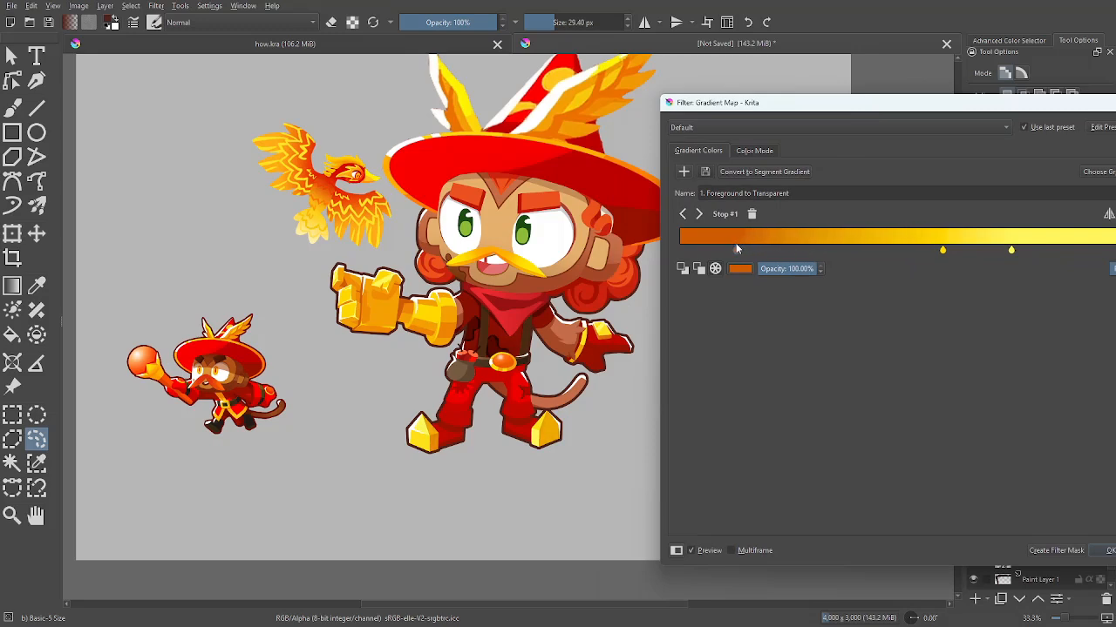
drag(866, 122, 829, 83)
click(1060, 511)
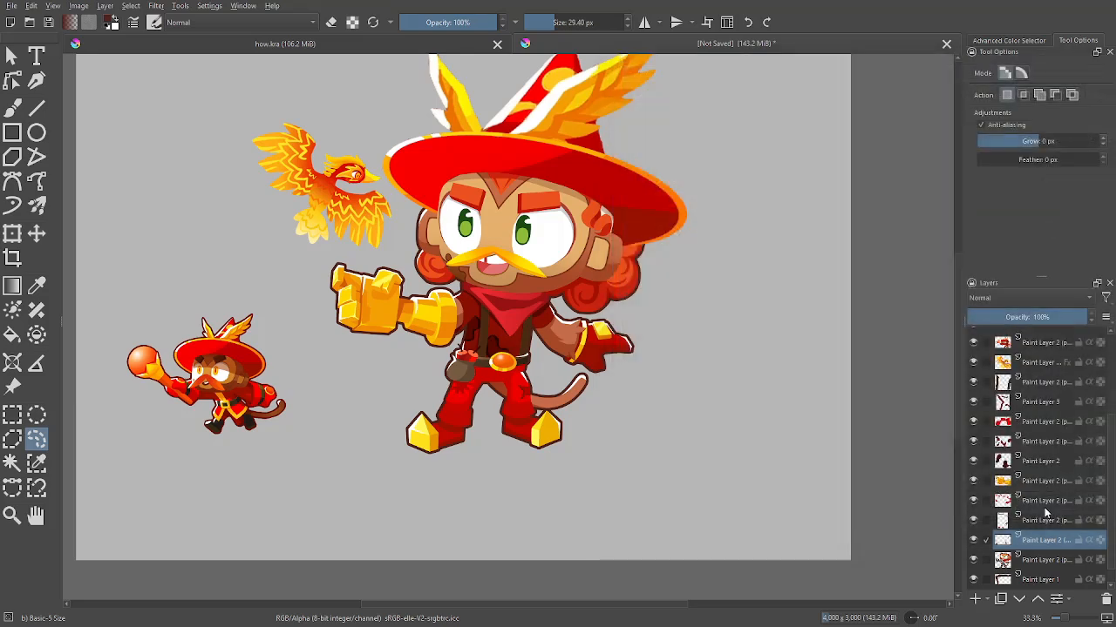
Show the hidden layer holding the two egg textures and make it the active layer
key(b)
drag(809, 413, 854, 433)
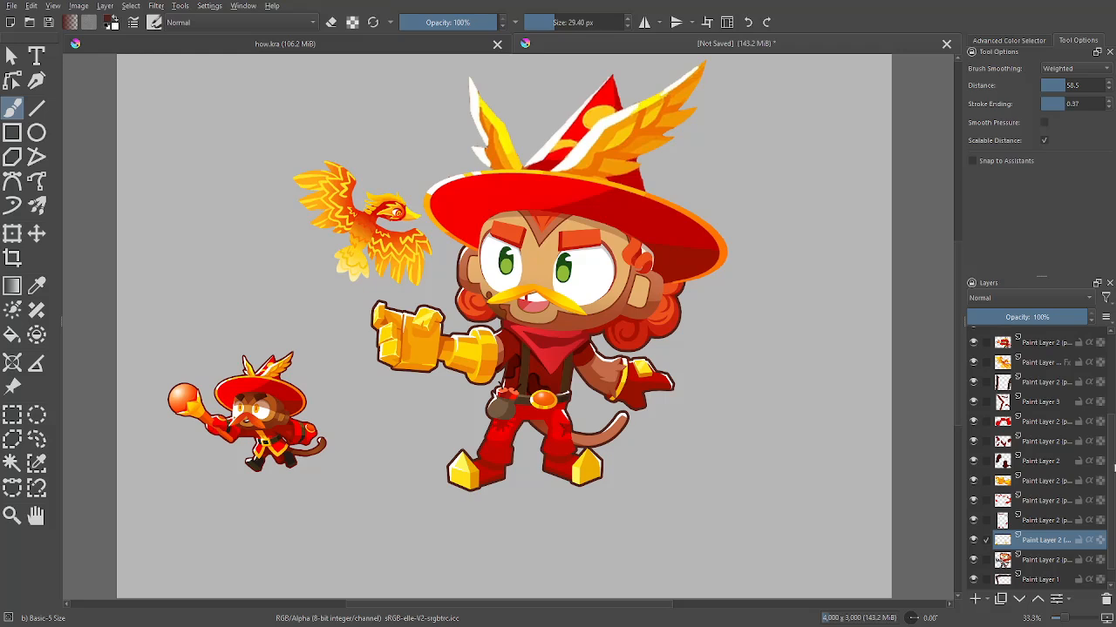
drag(1114, 466, 1113, 373)
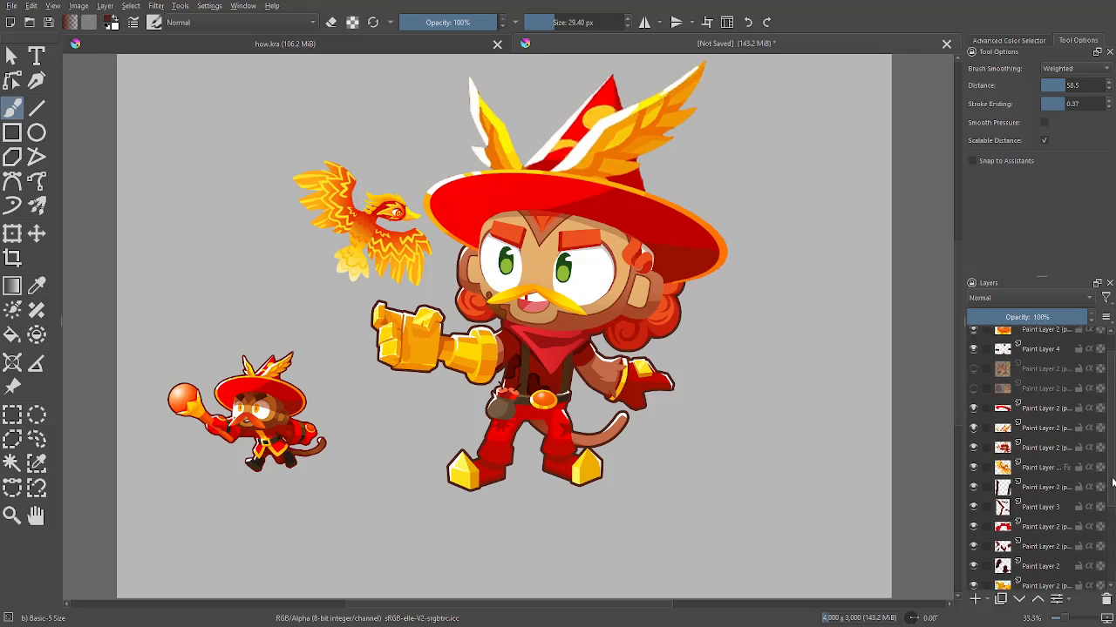
click(973, 416)
click(1040, 417)
Cut the dark lava egg out with a freehand selection, paste it on its own layer and hide the remaining egg's layer
key(ctrl+plus)
drag(848, 440, 907, 448)
key(ctrl+plus)
click(36, 441)
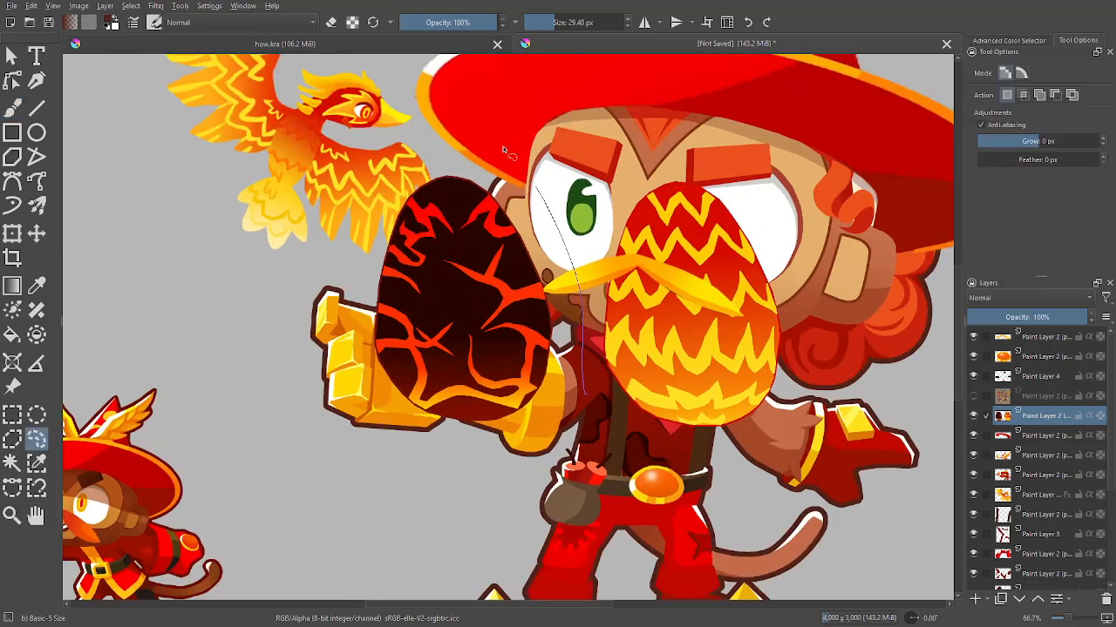
drag(475, 477, 554, 428)
key(ctrl+x)
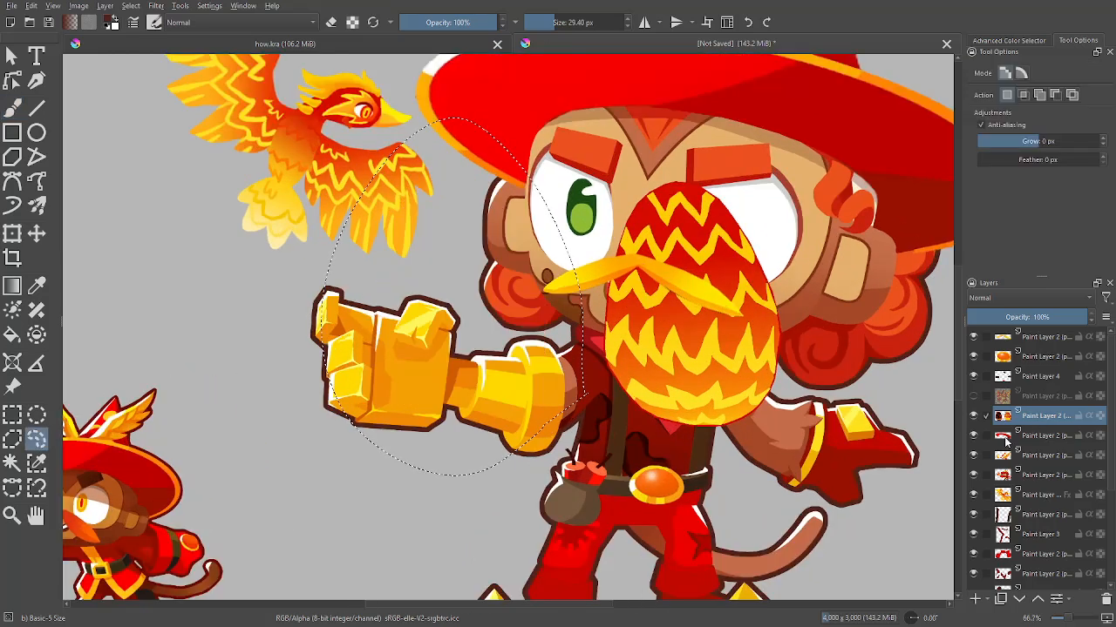
key(ctrl+v)
click(973, 436)
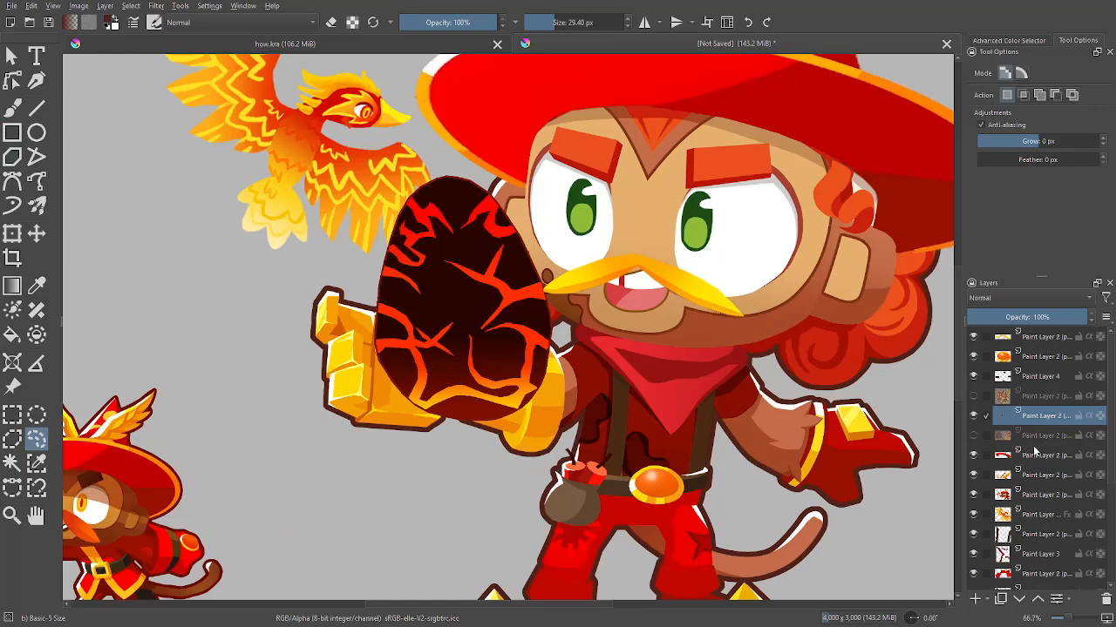
Rotate and shrink the lava egg and place it over the sticks in the belt pouch
click(13, 235)
drag(516, 254, 465, 192)
drag(476, 200, 592, 288)
drag(651, 187, 668, 204)
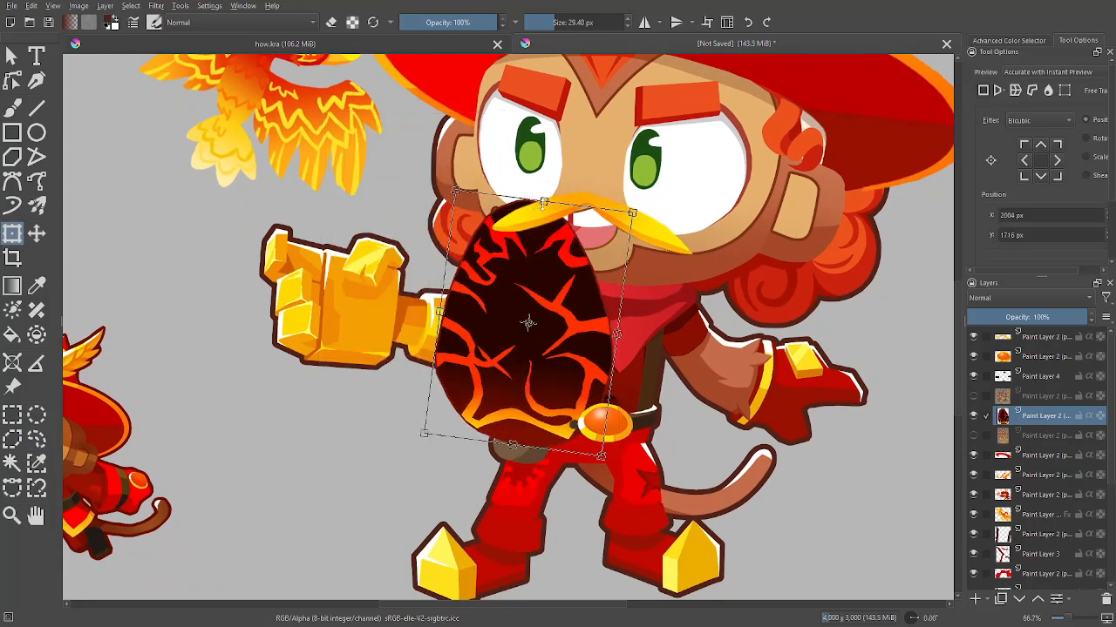
drag(542, 204, 523, 368)
drag(529, 389, 559, 410)
key(ctrl+plus)
Erase the egg where it overlaps the pouch at about 56% layer opacity, and restore the opacity to 100%
click(1027, 317)
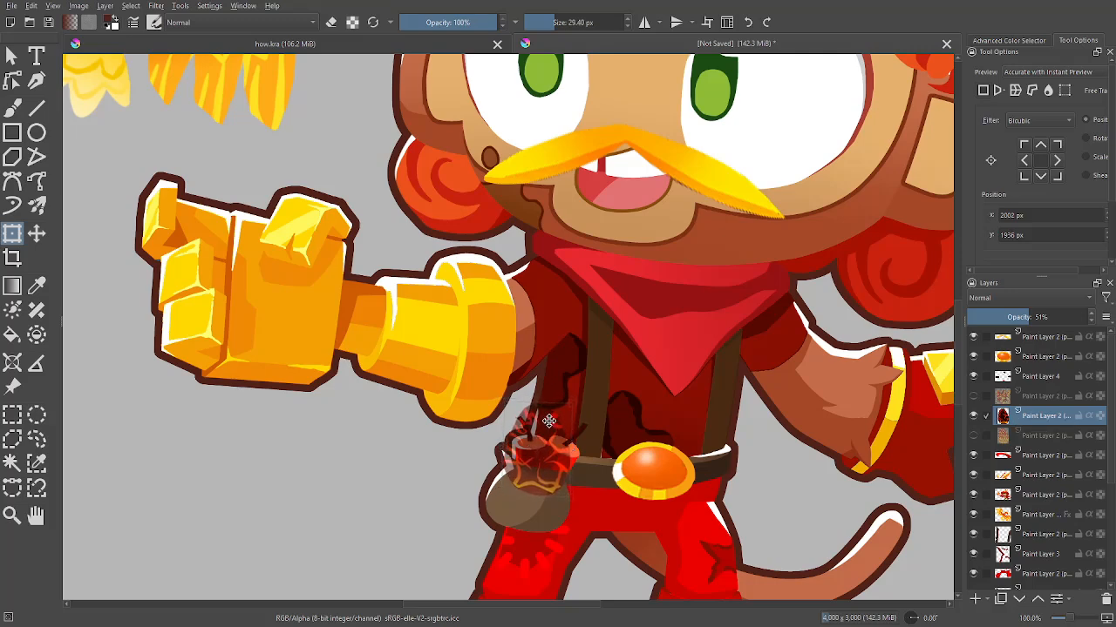
key(b)
scroll(548, 422, up, 5)
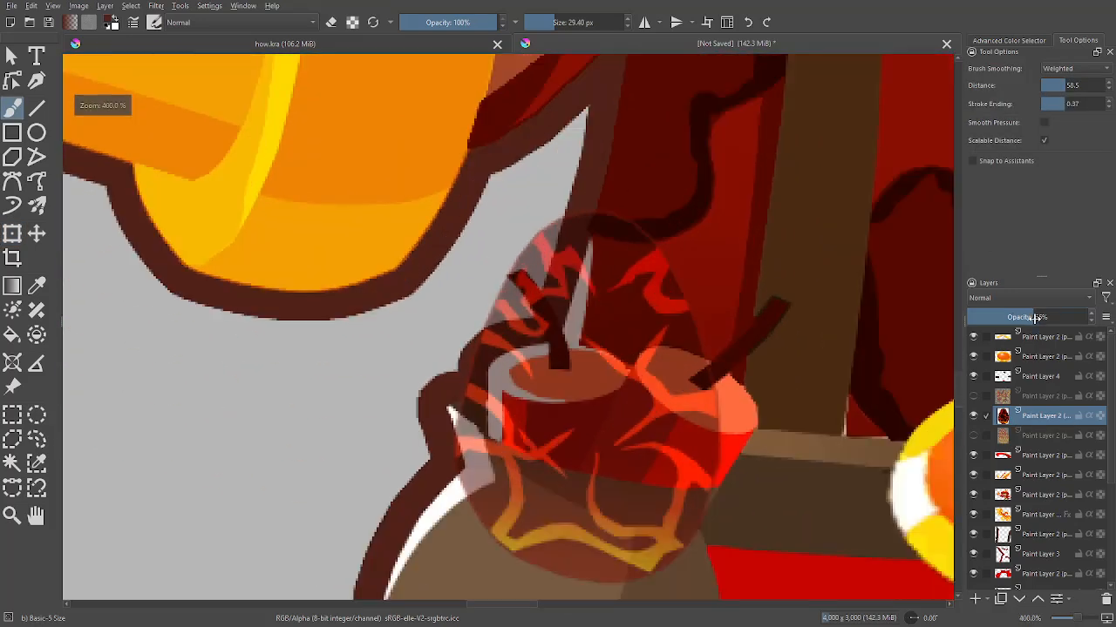
drag(471, 457, 362, 395)
key(e)
mouse_move(353, 374)
mouse_down()
mouse_move(415, 417)
mouse_move(462, 431)
mouse_move(360, 376)
mouse_move(530, 440)
mouse_move(506, 432)
mouse_move(577, 435)
mouse_move(436, 416)
mouse_move(499, 440)
mouse_move(608, 444)
mouse_move(467, 429)
mouse_move(600, 445)
mouse_move(473, 470)
mouse_move(470, 485)
mouse_move(351, 418)
mouse_move(421, 455)
mouse_move(580, 490)
mouse_move(609, 470)
mouse_move(513, 510)
mouse_up()
key(e)
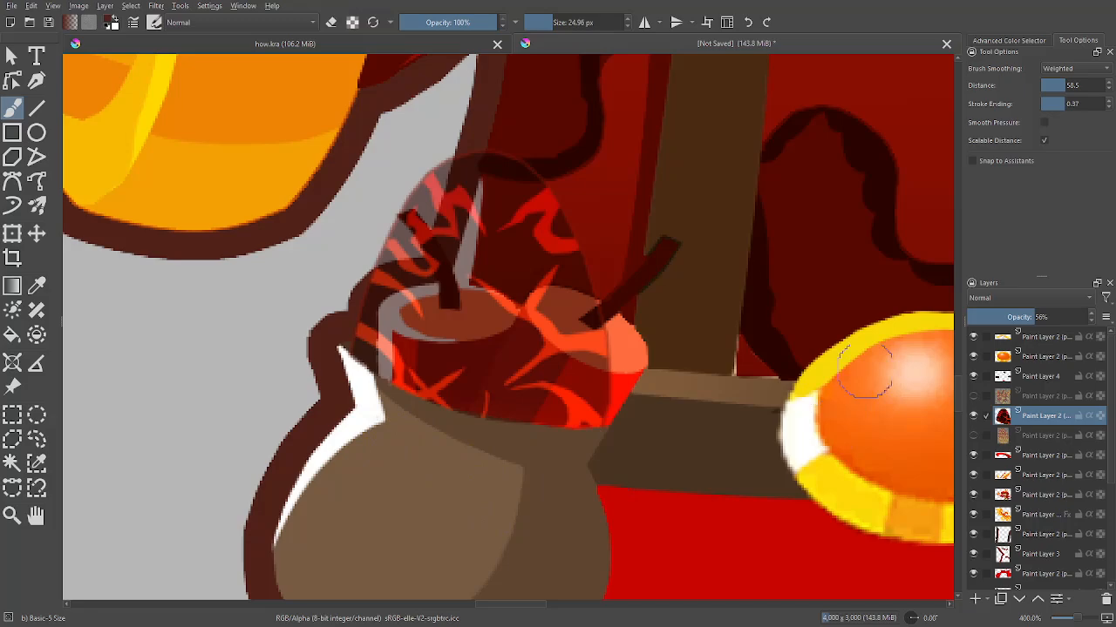
drag(1027, 317, 1100, 317)
Check the egg in the pouch against the whole character in mirrored and normal views
key(minus)
key(m)
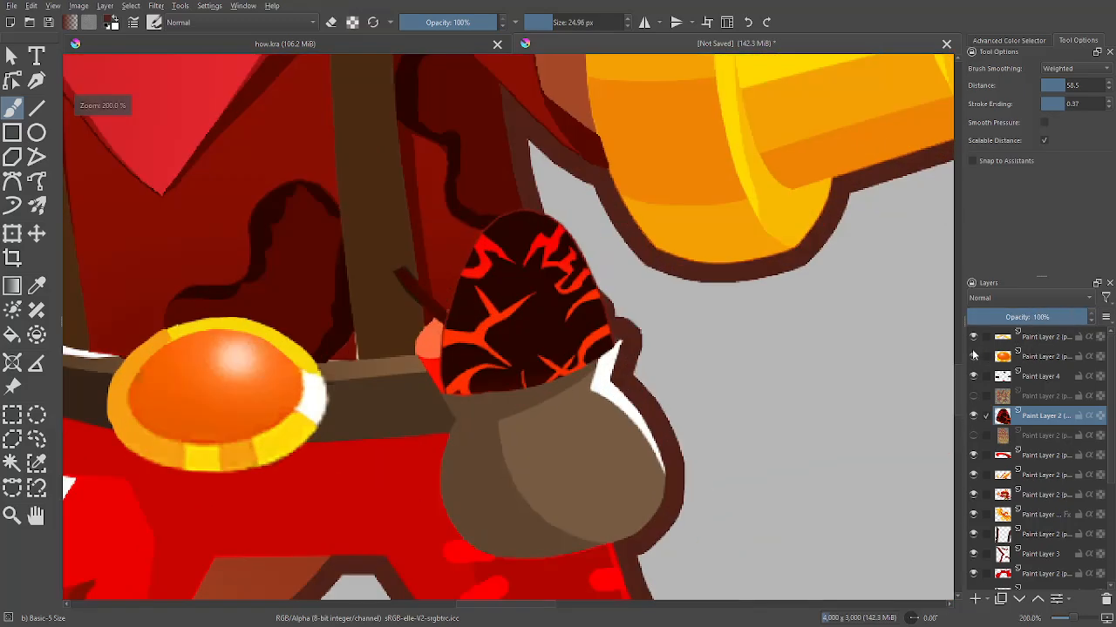
key(plus)
key(minus)
key(minus)
key(minus)
key(minus)
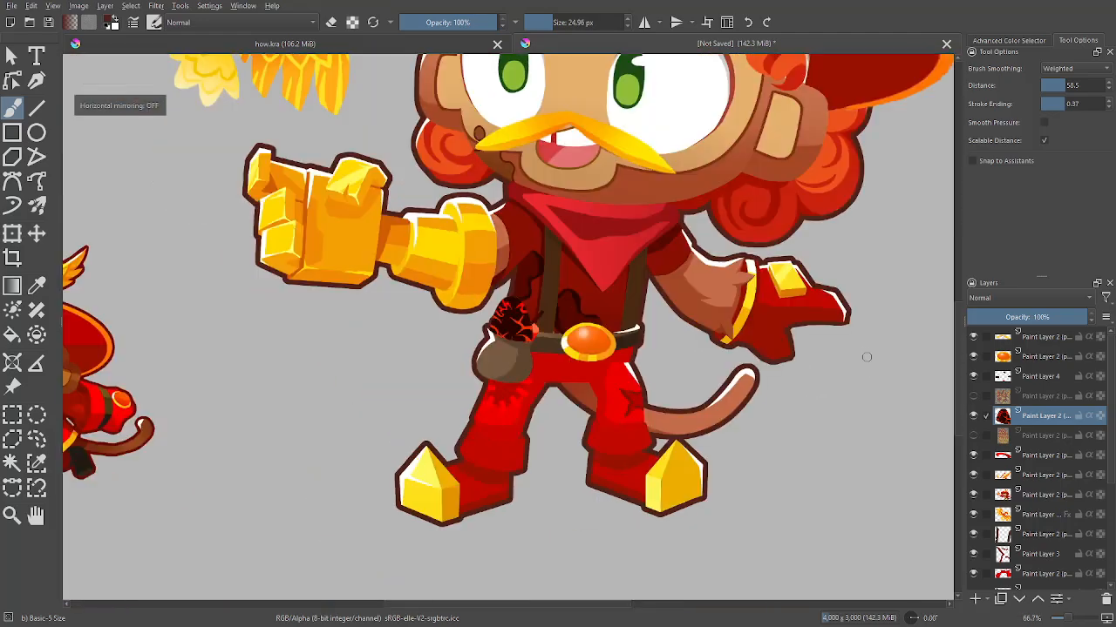
Add a new layer beneath the egg layer and paint over the fuse beside the egg with the shirt's dark red
key(plus)
key(plus)
key(plus)
key(plus)
key(plus)
key(Page_Down)
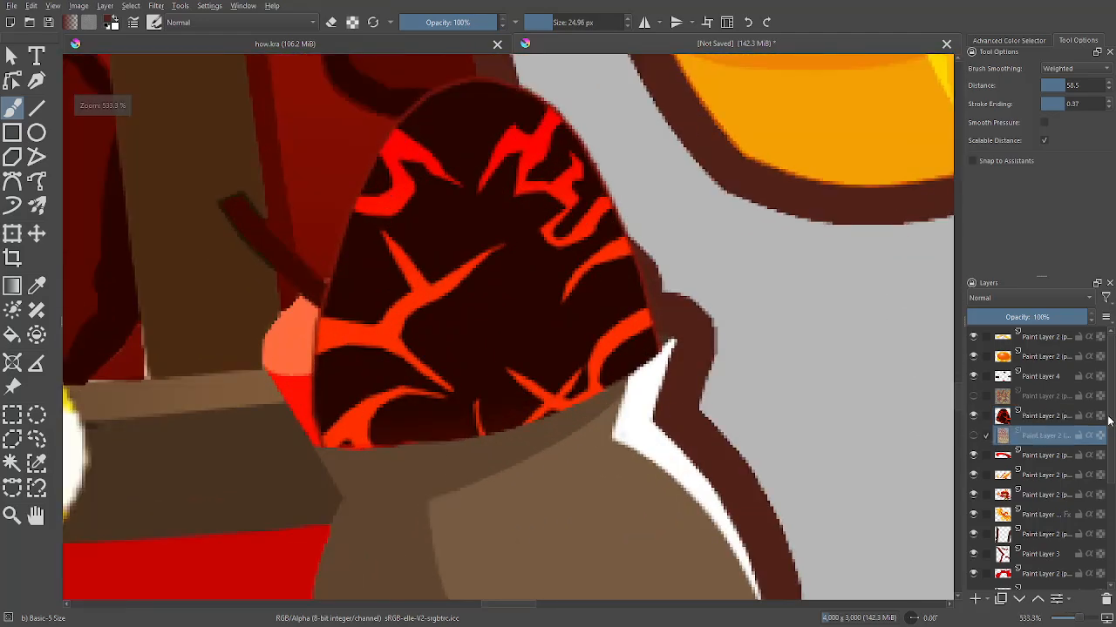
click(974, 599)
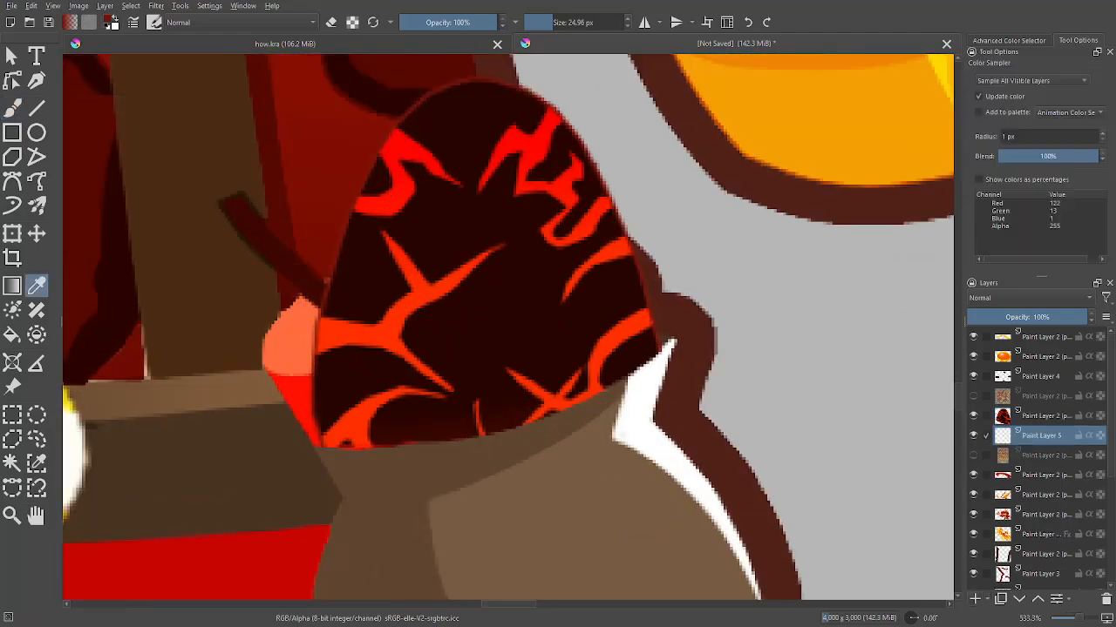
key(bracketleft)
mouse_move(300, 247)
mouse_down()
mouse_move(322, 309)
mouse_move(319, 255)
mouse_up()
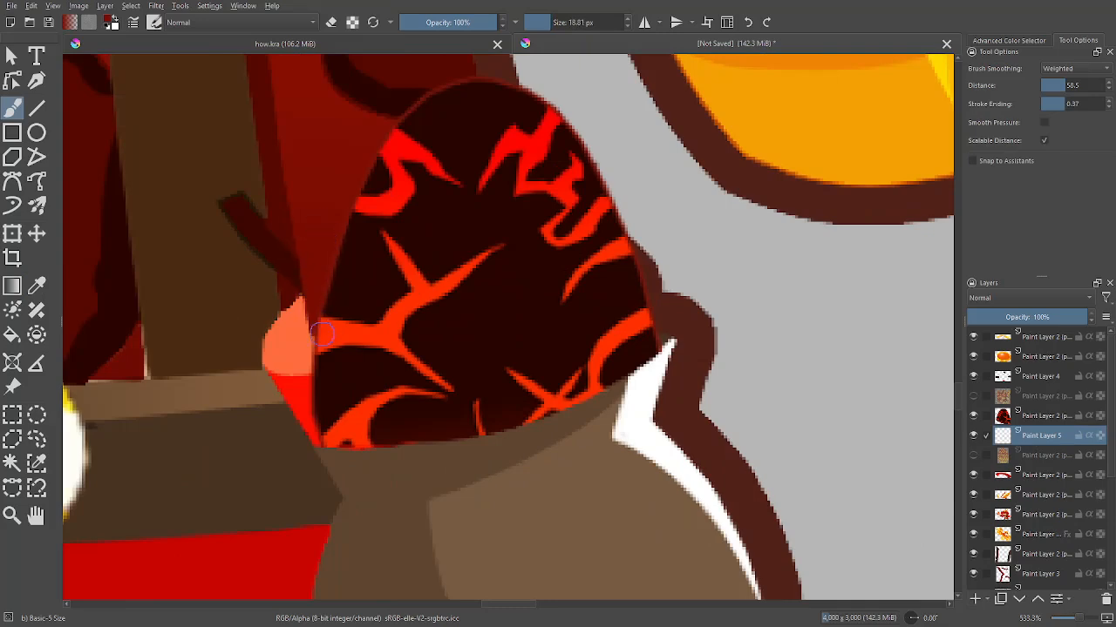
Cover the lower red part of the exposed stick beside the egg with colors sampled from its surroundings, including the belt
mouse_move(321, 333)
mouse_down()
mouse_move(356, 315)
mouse_move(346, 352)
mouse_move(287, 348)
mouse_move(359, 341)
mouse_up()
ctrl+click(299, 348)
ctrl+click(323, 381)
drag(324, 378, 367, 373)
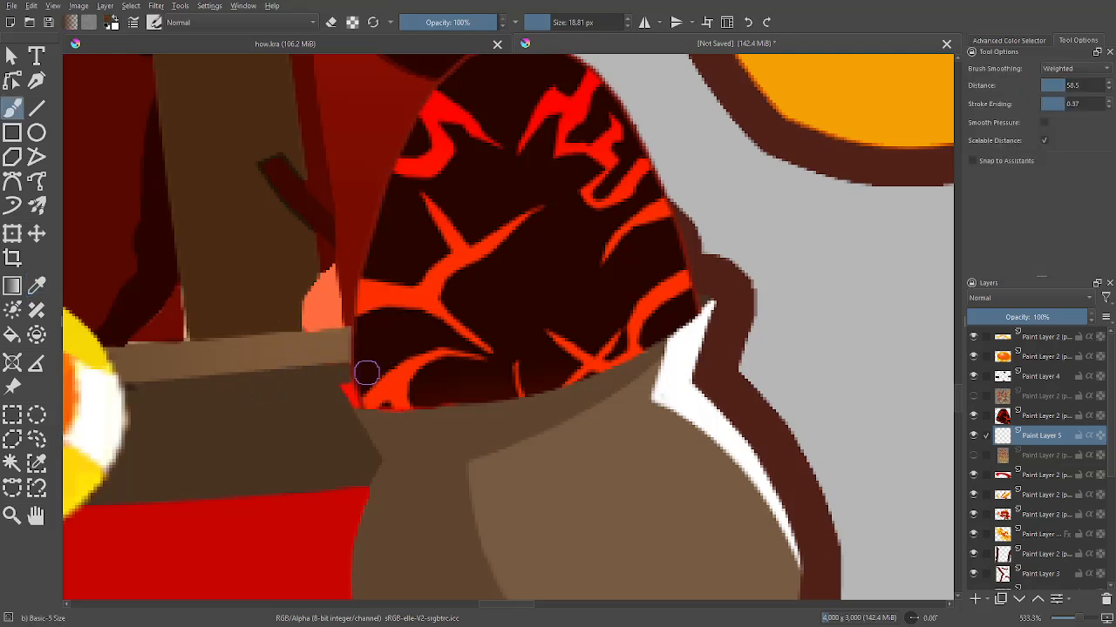
Paint over the stick's light orange top with the suspender brown and the darker shirt red
ctrl+click(317, 262)
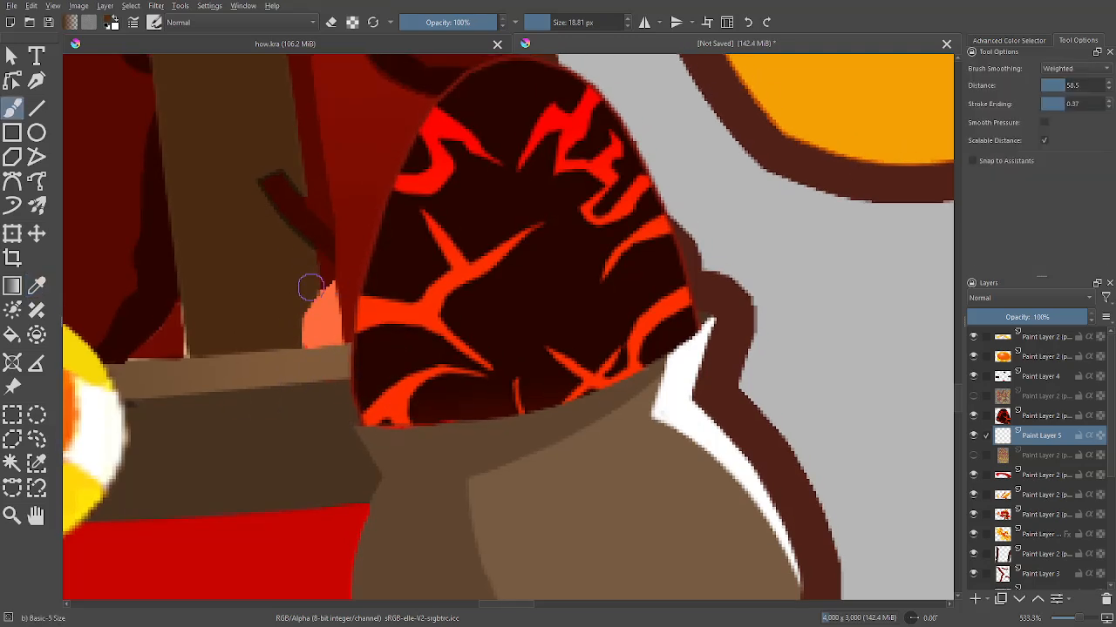
drag(309, 288, 311, 338)
ctrl+click(320, 265)
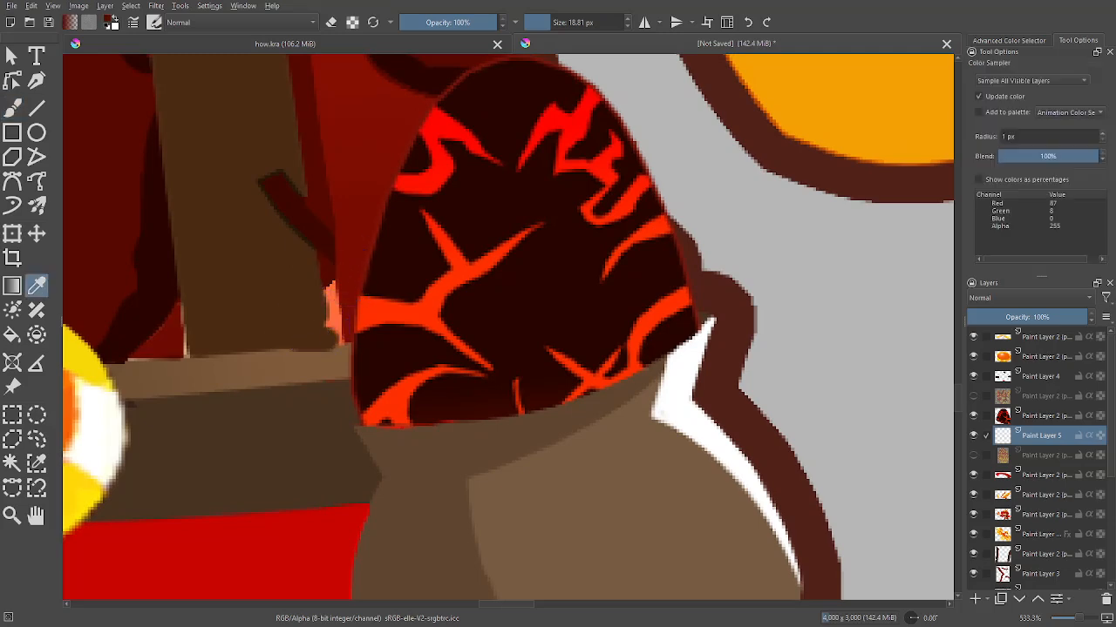
drag(321, 265, 333, 311)
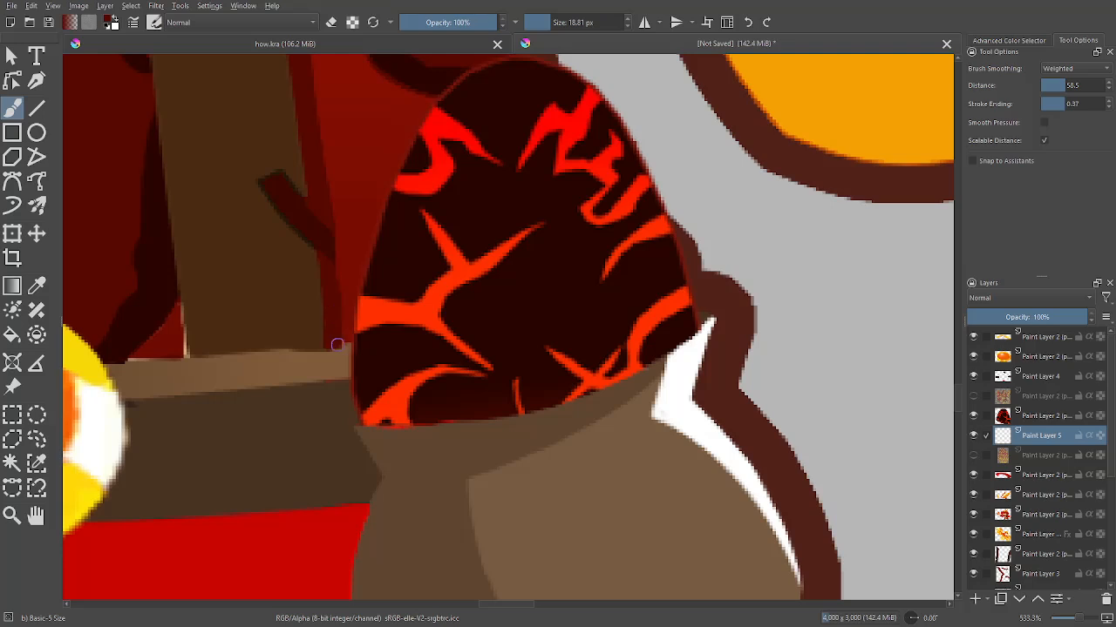
Paint out the rest of the fuse crossing the suspender with sampled surrounding colors
ctrl+click(294, 154)
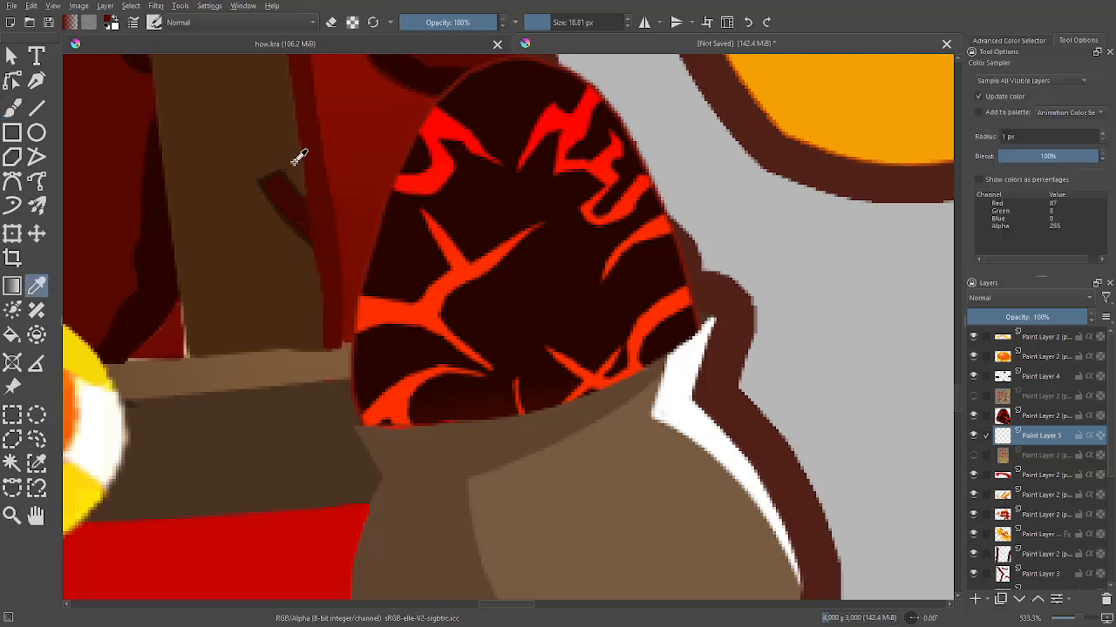
mouse_move(301, 201)
mouse_down()
mouse_move(286, 174)
mouse_move(306, 261)
mouse_move(281, 146)
mouse_move(279, 234)
mouse_move(288, 142)
mouse_up()
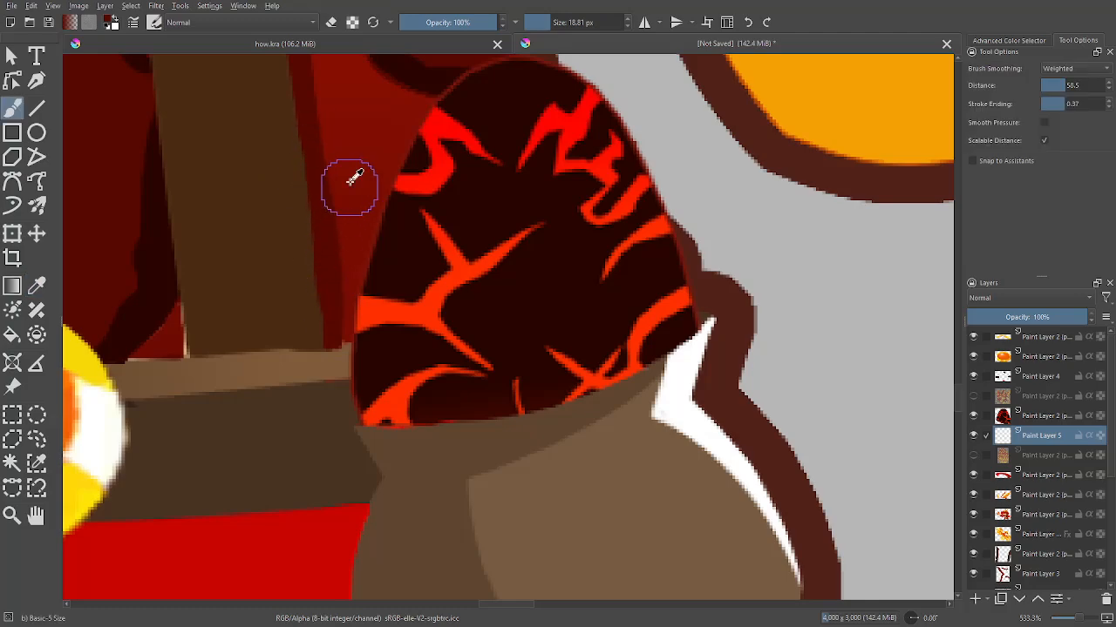
ctrl+click(332, 150)
Review the whole recolored character in mirrored and normal views beside the small reference
scroll(361, 162, down, 8)
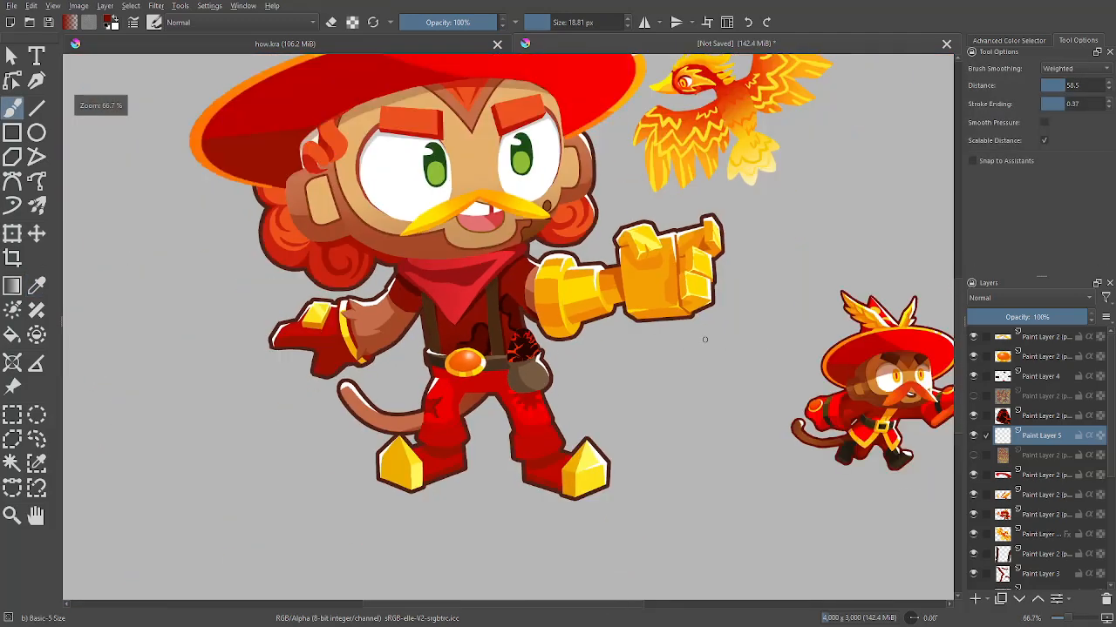
key(m)
scroll(311, 337, up, 5)
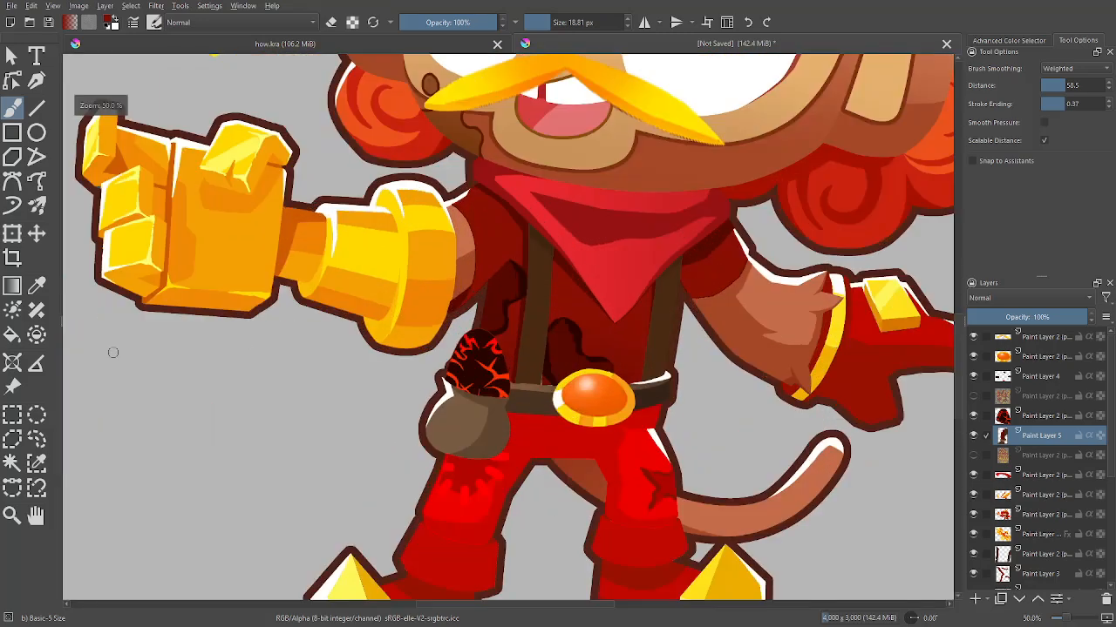
key(minus)
key(minus)
key(minus)
key(minus)
key(minus)
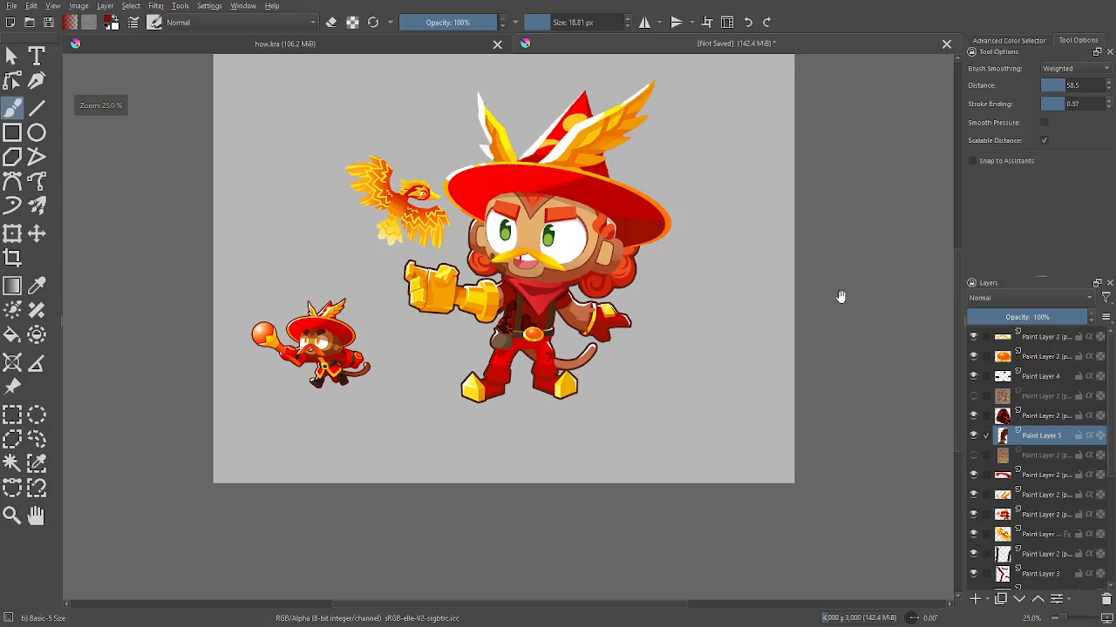
drag(840, 297, 850, 344)
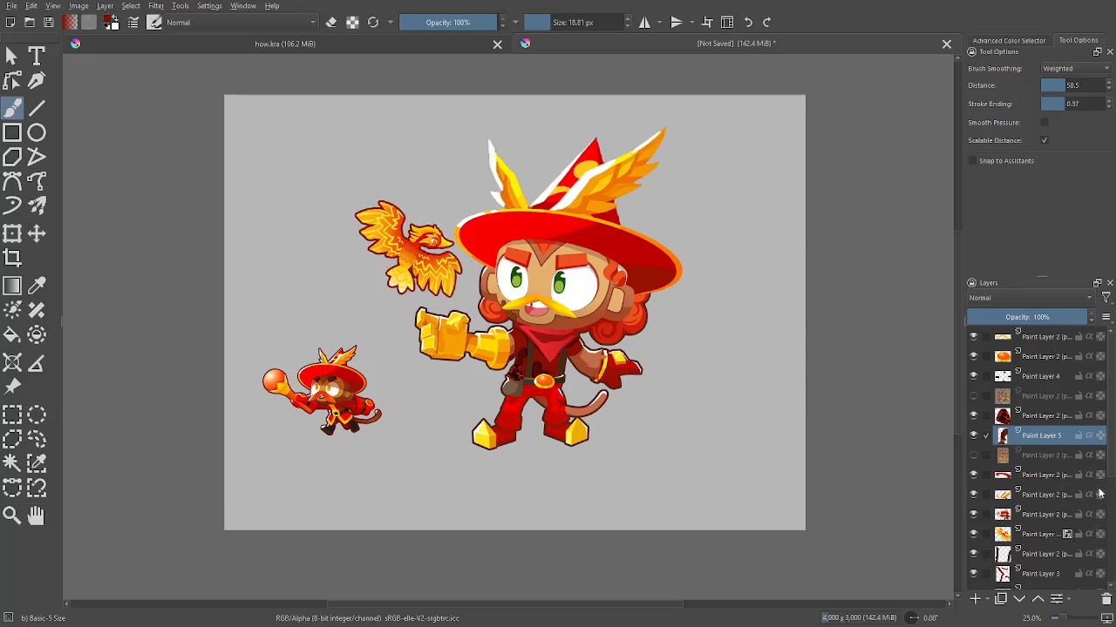
Select the monkey's dark outline by similar color on the base character layer, and add a new layer above it
scroll(1108, 468, down, 5)
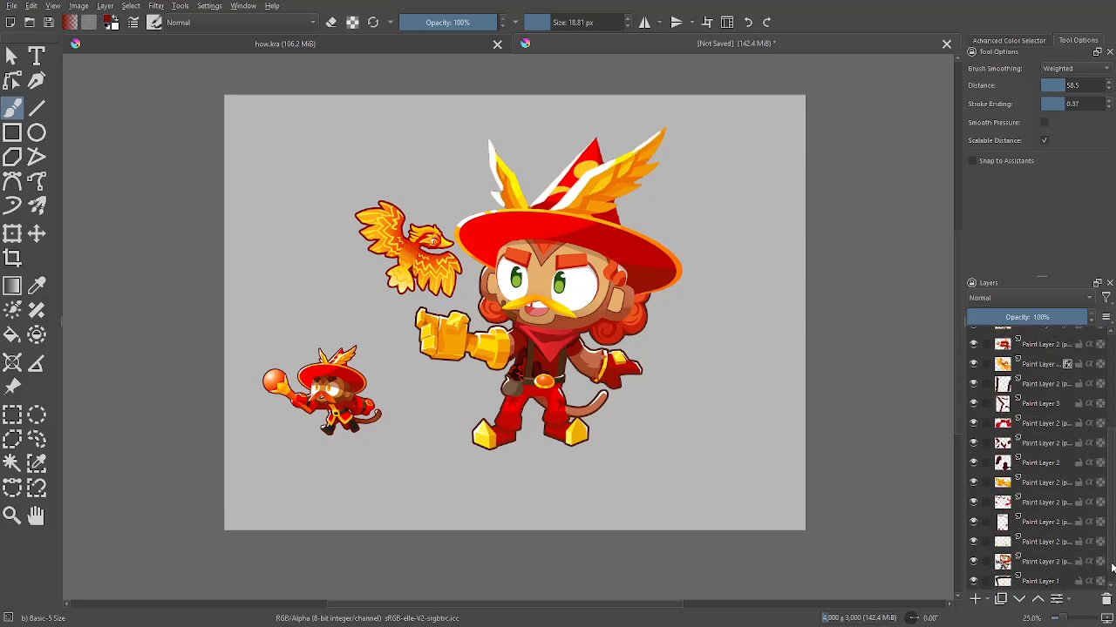
click(1048, 553)
click(1051, 542)
key(ctrl+plus)
key(ctrl+plus)
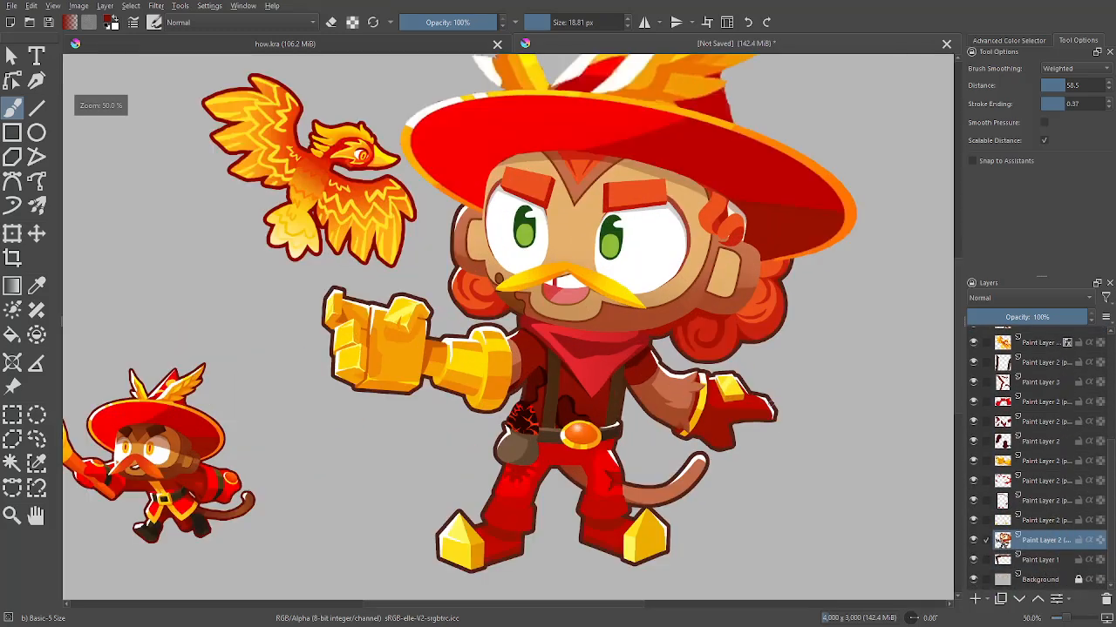
key(w)
click(773, 405)
click(974, 599)
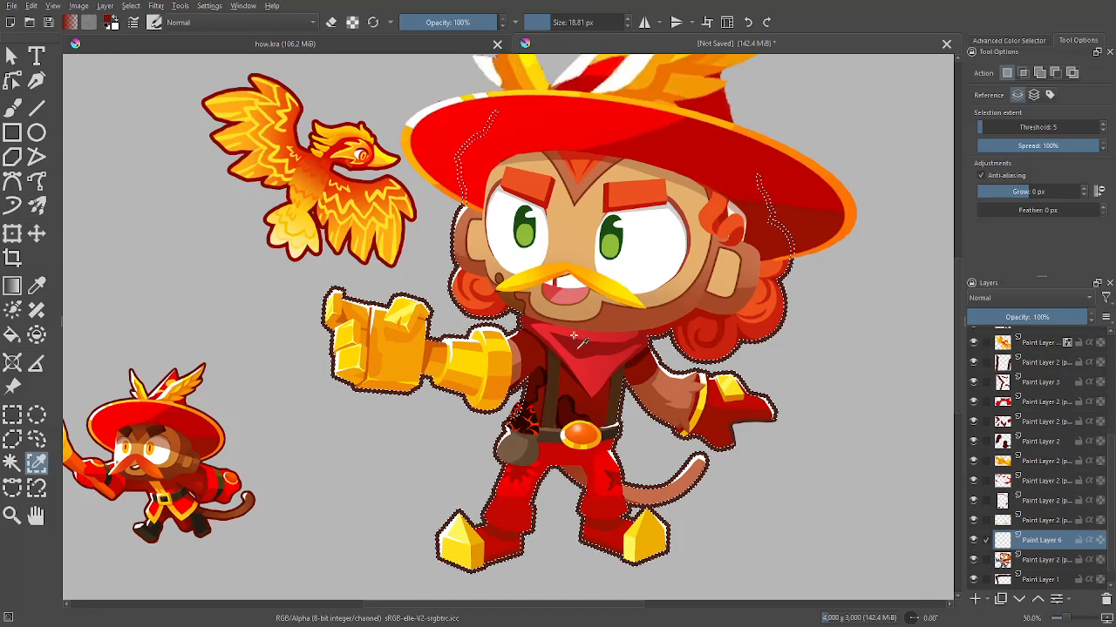
Paint the selected outline dark red with a large brush and clear the selection
key(p)
key(b)
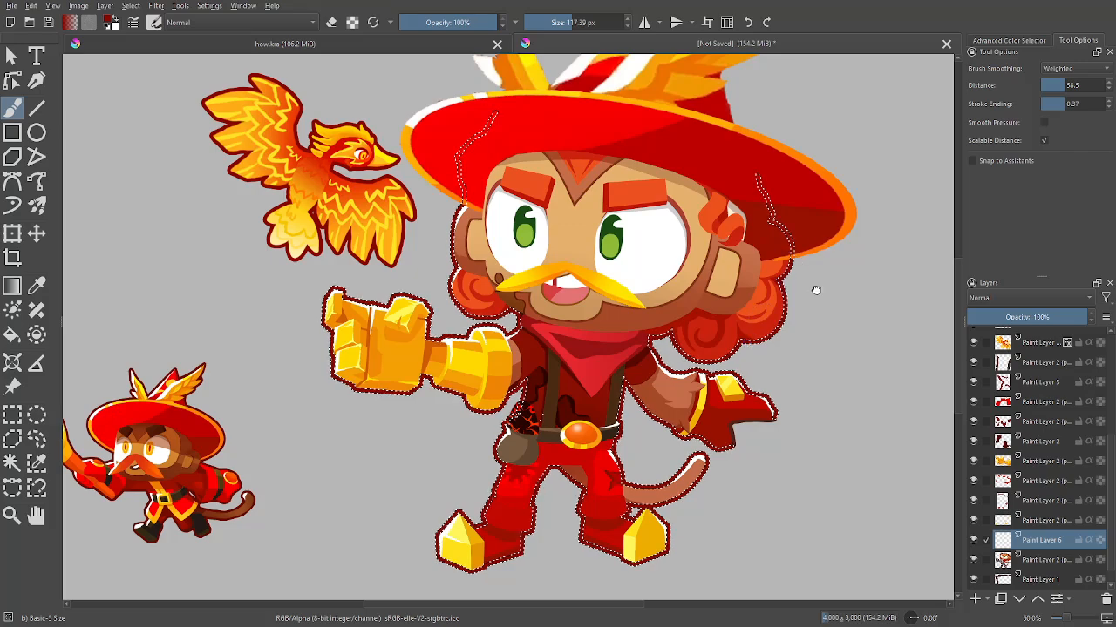
drag(816, 288, 787, 470)
key(ctrl+shift+a)
Merge the hat brim layer with the hat wings layer directly below it
mouse_move(1113, 475)
mouse_down()
mouse_move(1113, 395)
mouse_move(1114, 450)
mouse_move(1113, 430)
mouse_up()
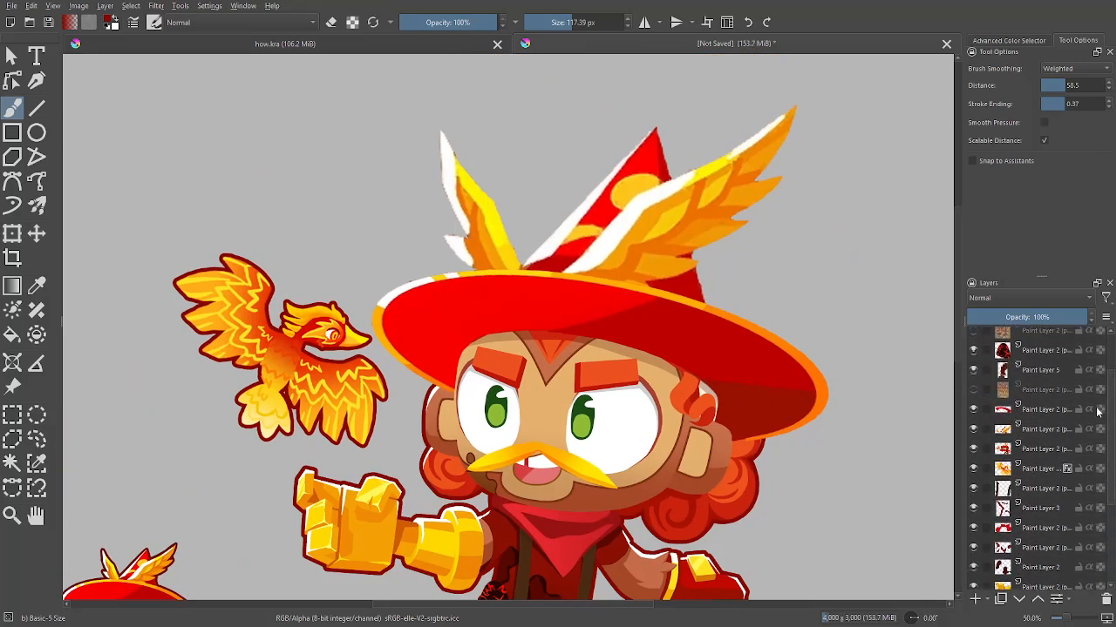
click(1051, 415)
key(ctrl+e)
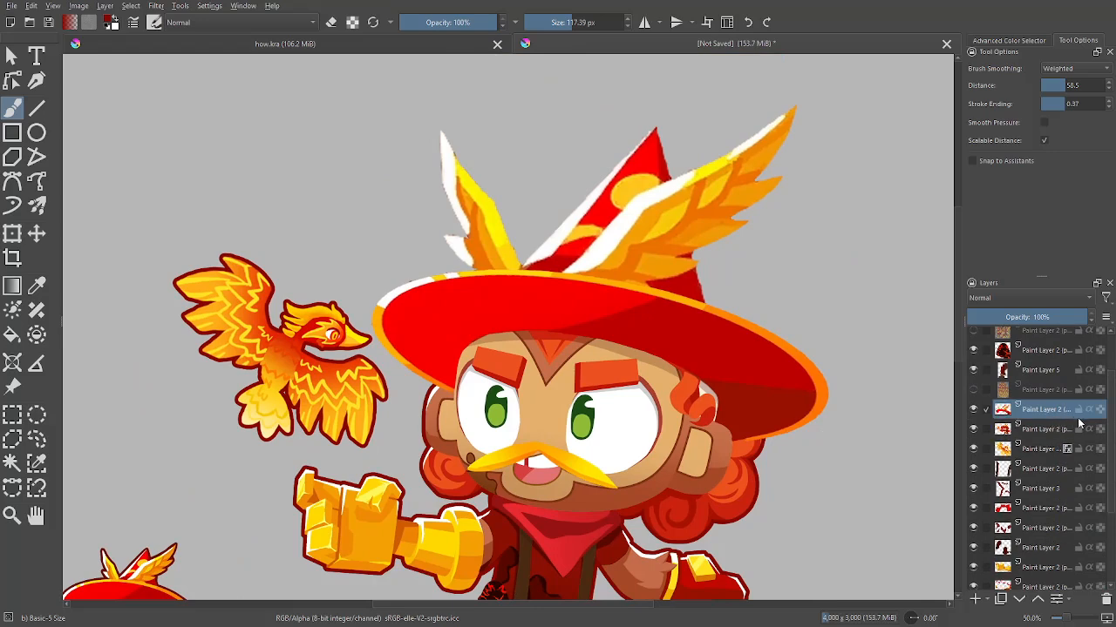
Place a copy of the merged hat layer directly above the Background layer
scroll(1107, 471, down, 5)
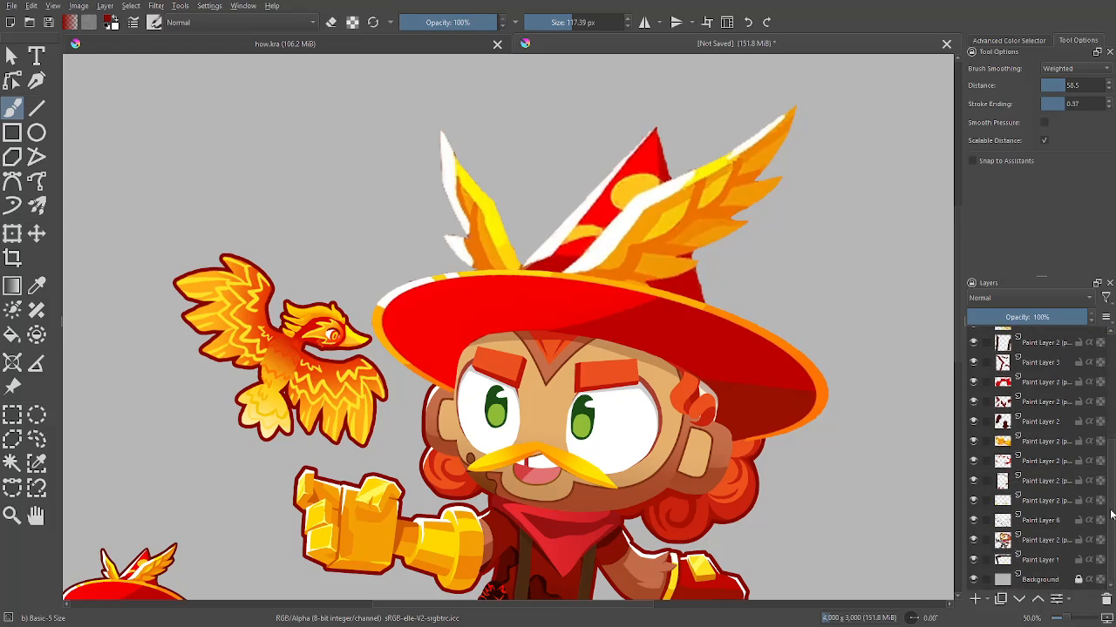
click(1043, 578)
key(minus)
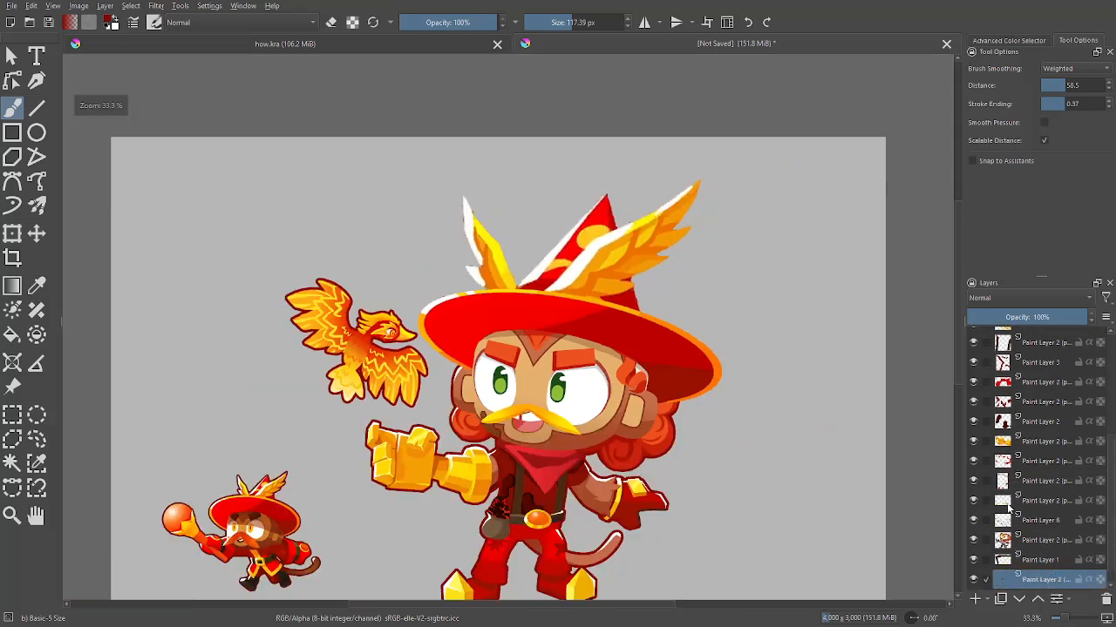
key(minus)
Add a Stroke layer style to the copied hat layer, positioned outside with a size of 11 px
click(156, 5)
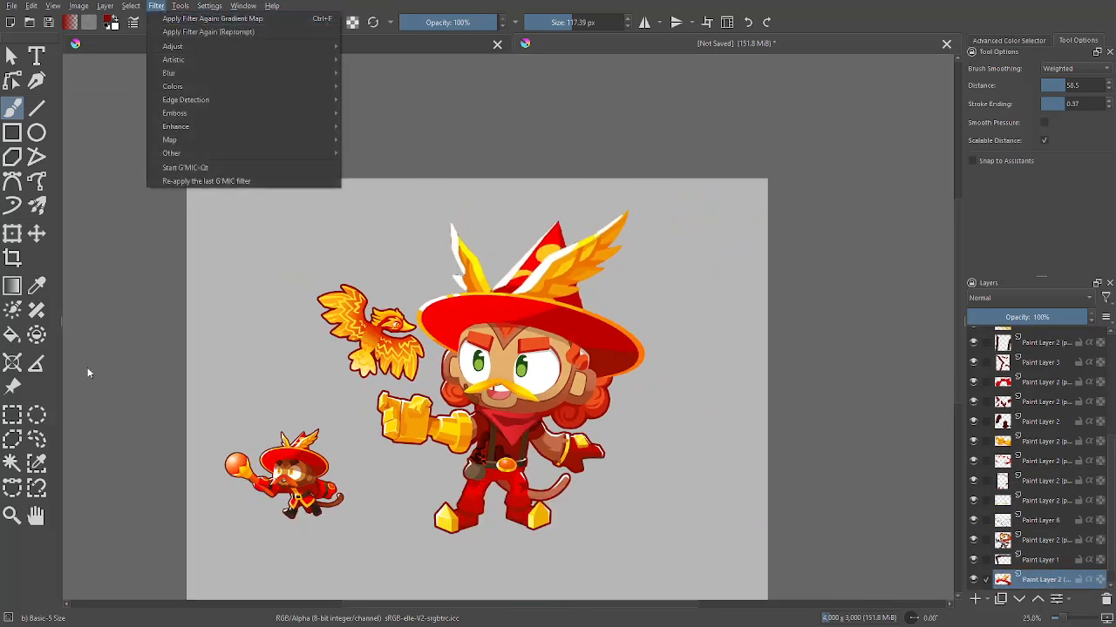
key(Escape)
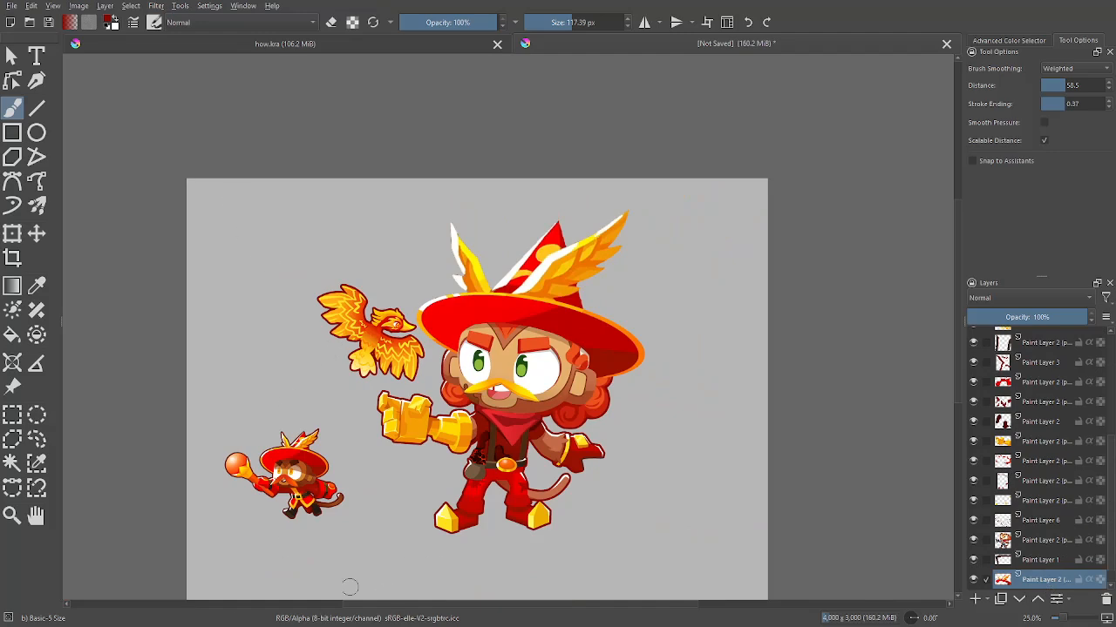
right_click(1059, 588)
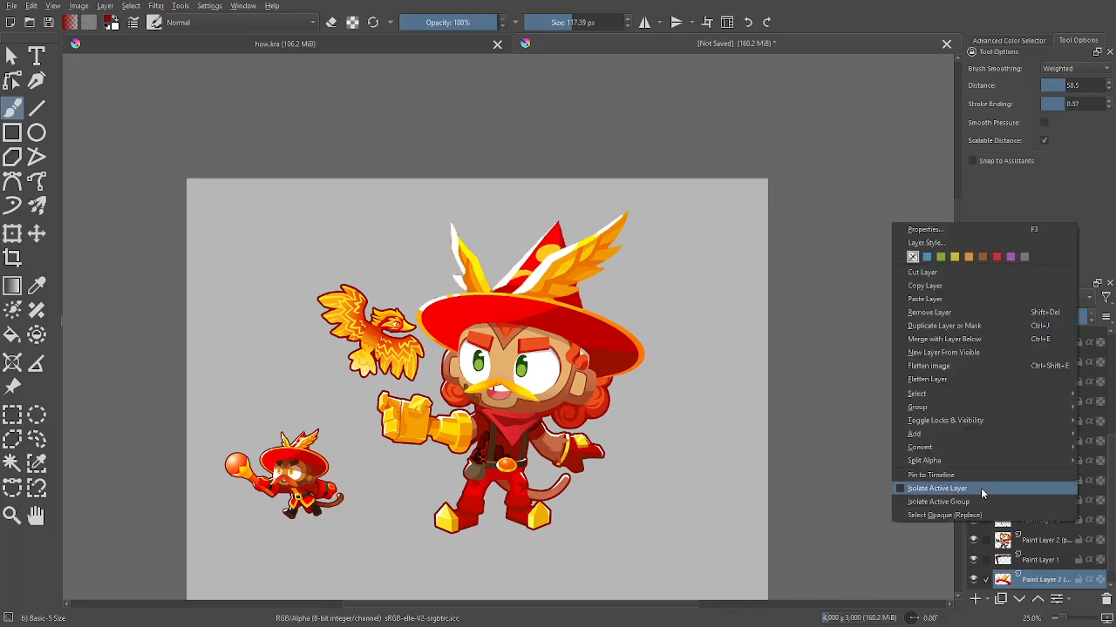
click(950, 242)
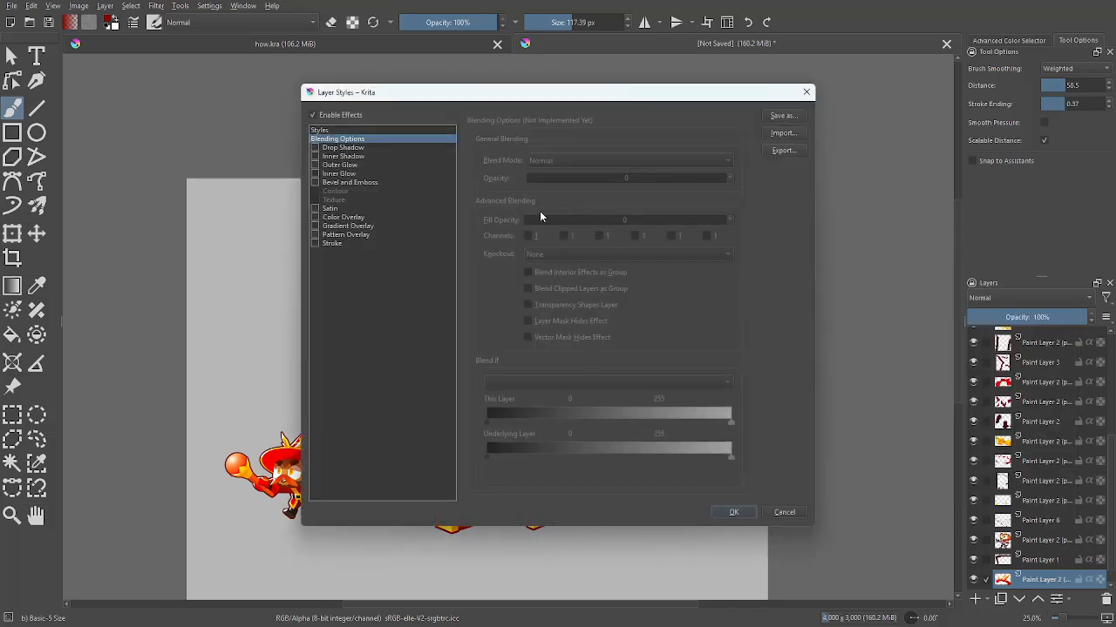
drag(552, 98, 825, 147)
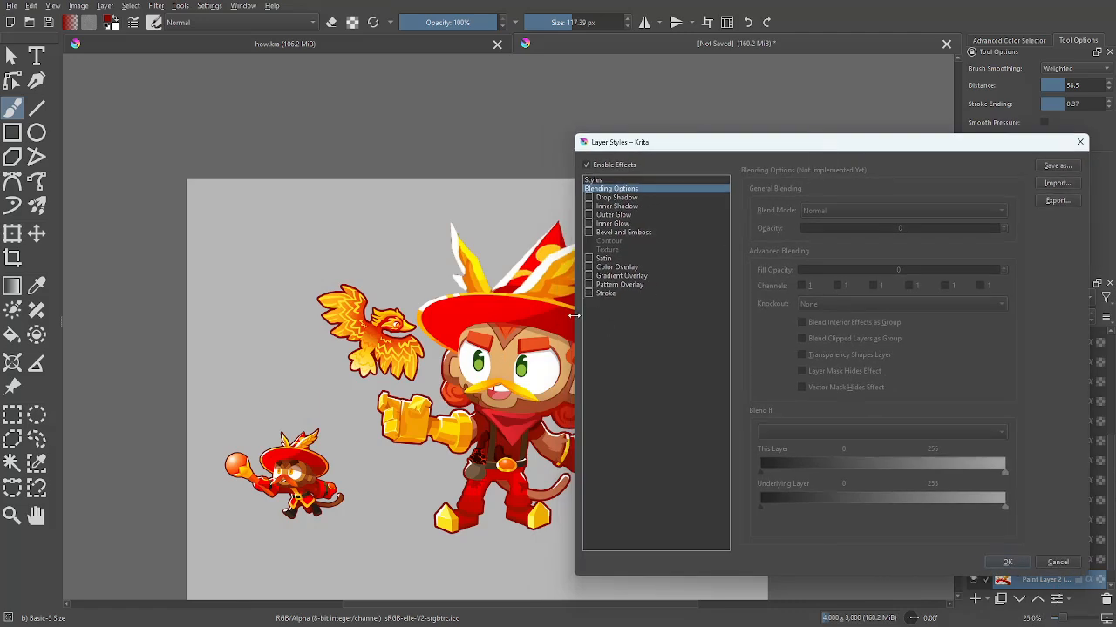
click(621, 180)
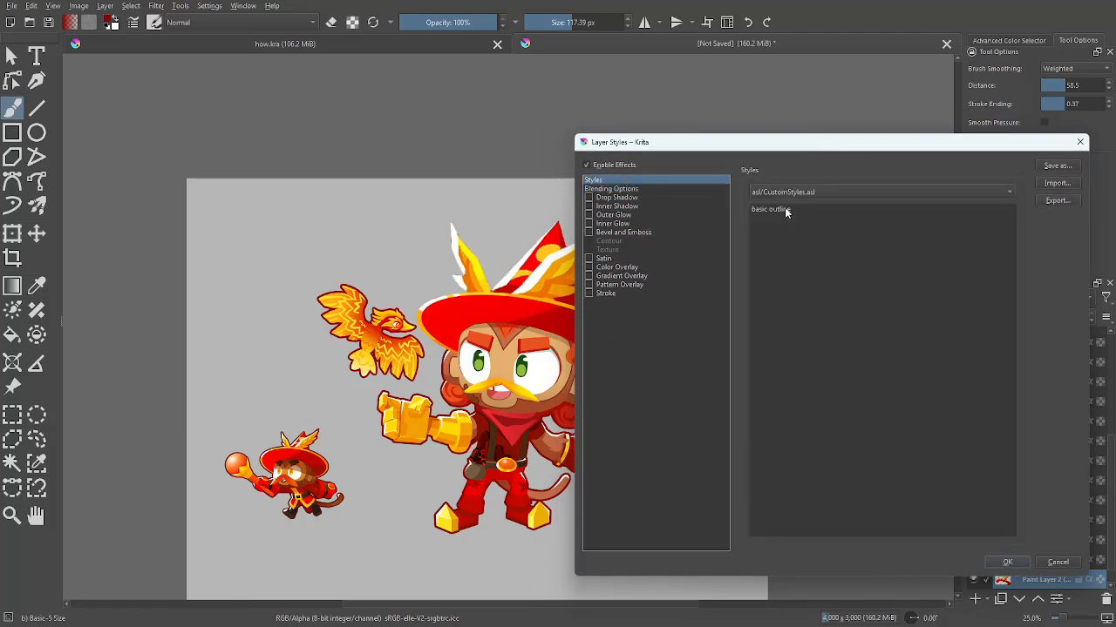
click(623, 295)
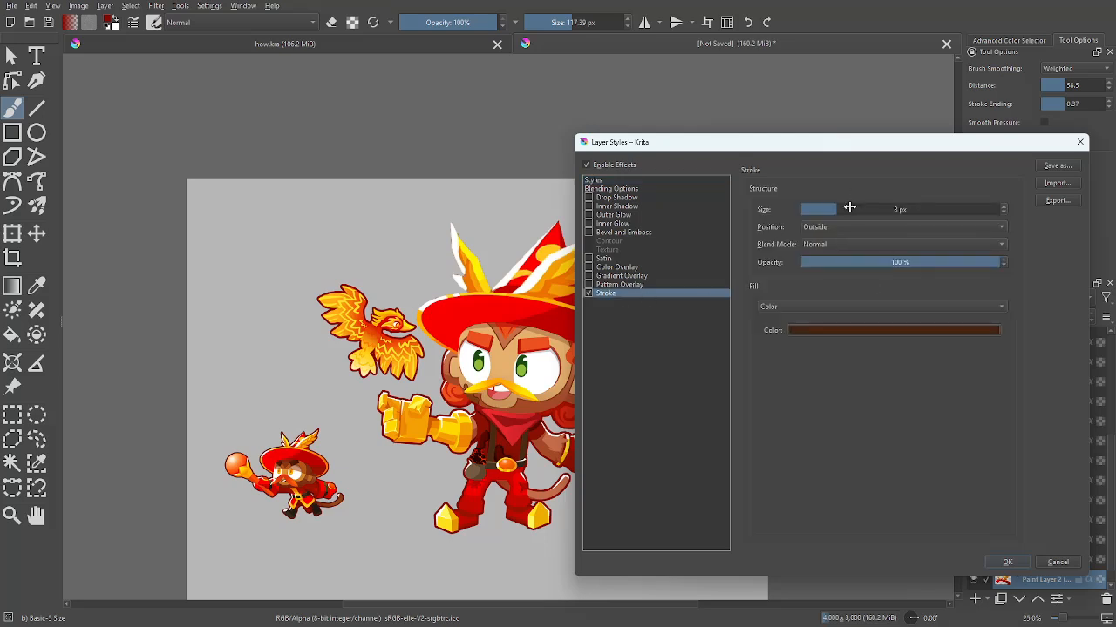
click(1004, 207)
click(1004, 206)
click(1003, 207)
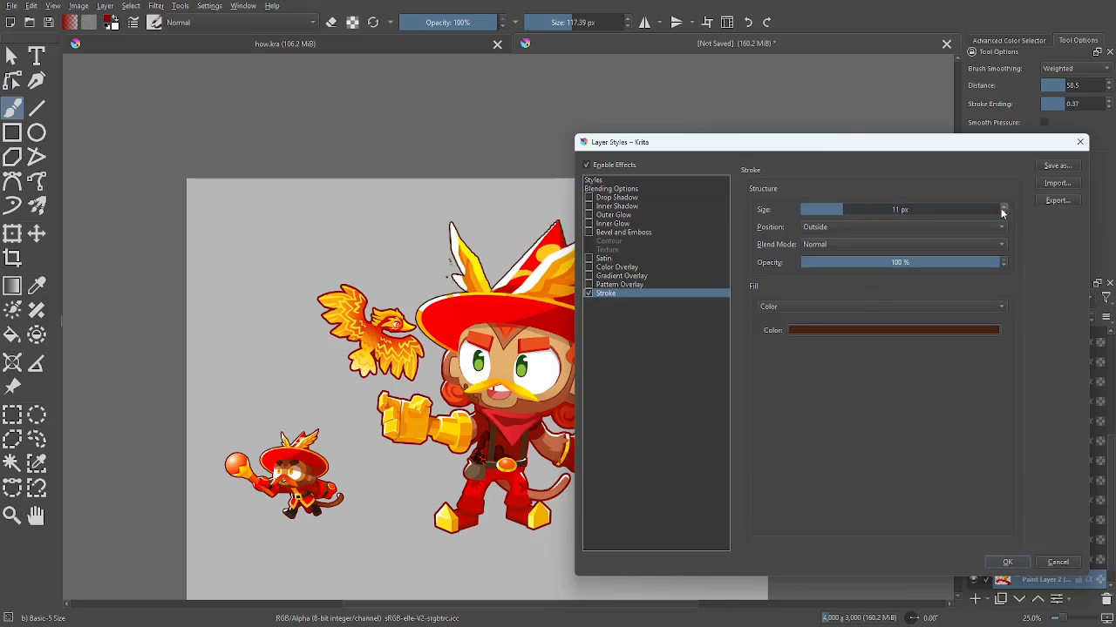
Set the hat stroke's color to dark red #880700, sampled from the character on the canvas
click(845, 329)
click(897, 437)
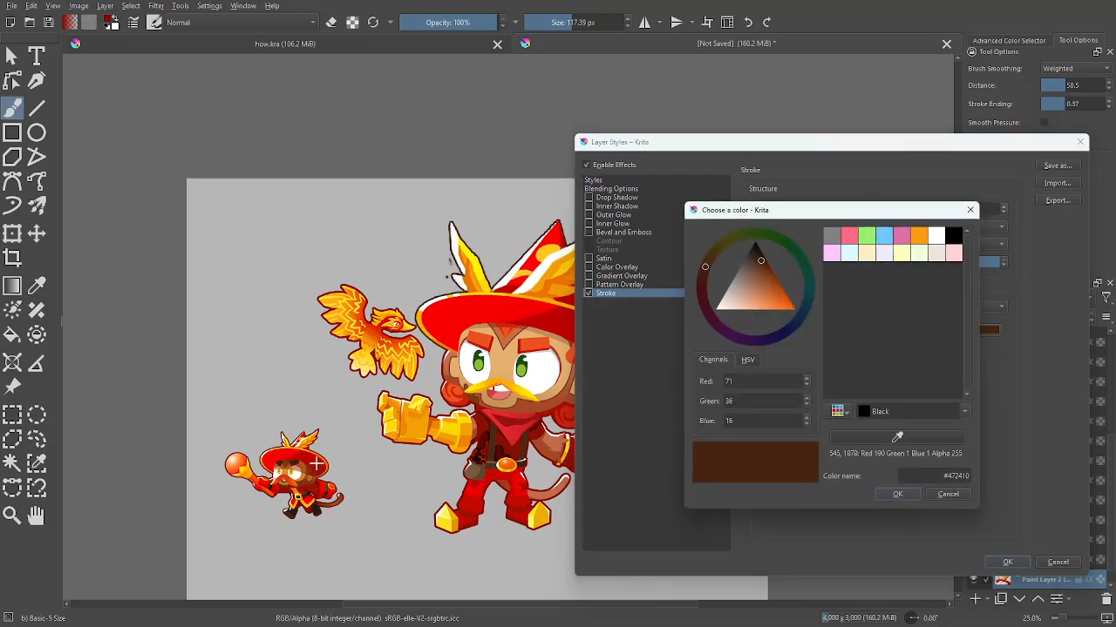
click(529, 441)
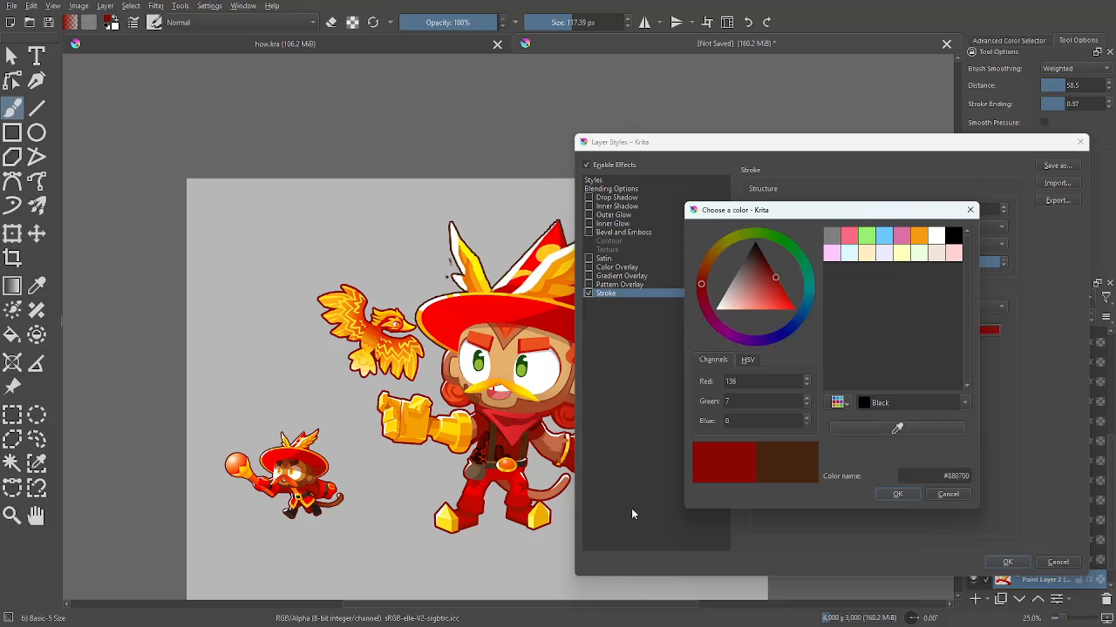
click(906, 494)
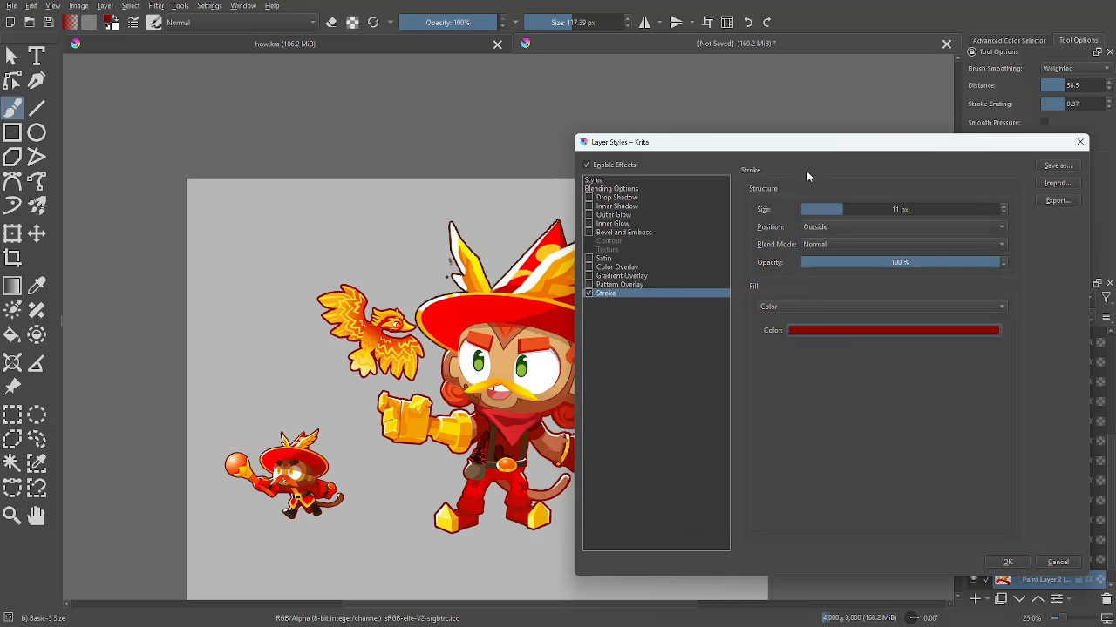
Increase the hat stroke's size to 14 px and apply the layer style
drag(810, 149, 861, 164)
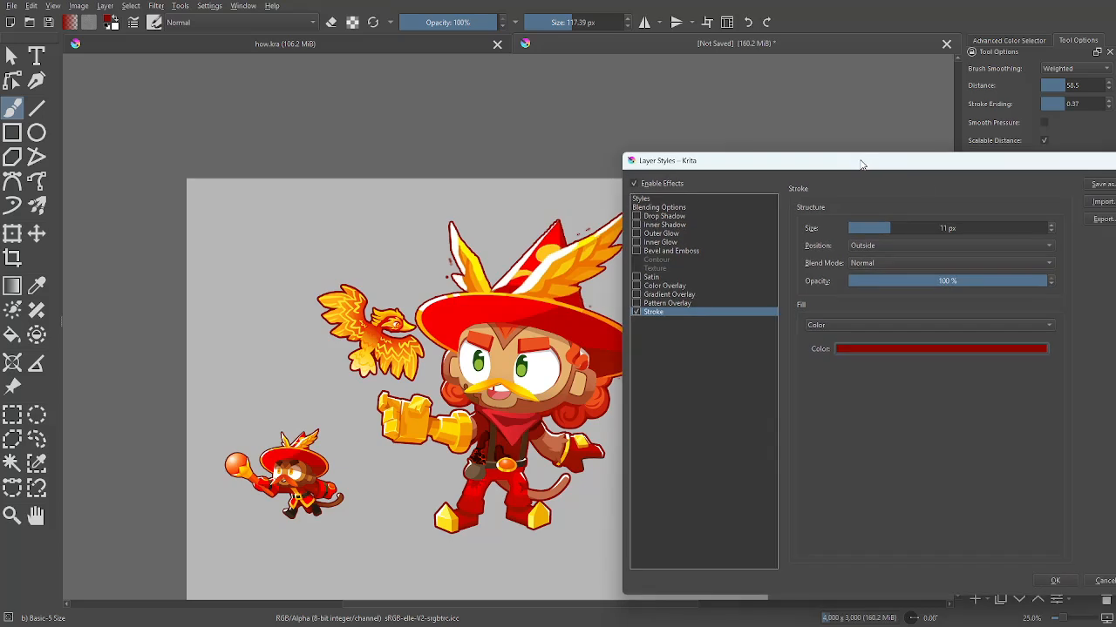
click(1051, 225)
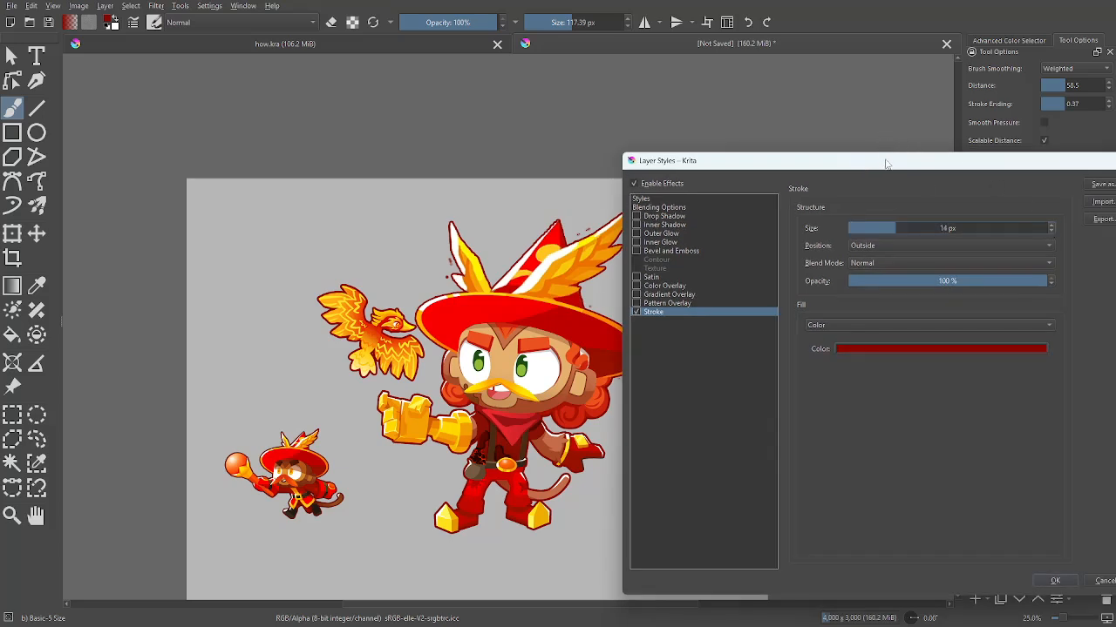
drag(885, 164, 842, 128)
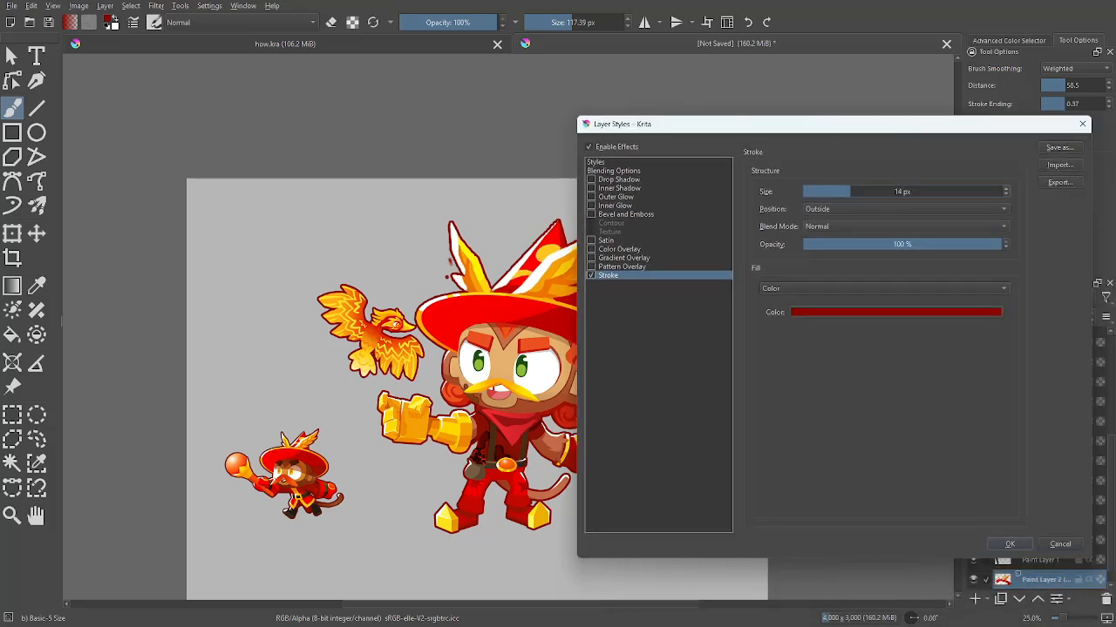
click(1009, 545)
Enclose the stray outlined specks around the hat and its wings in a polygonal selection, delete them, and clear the selection
click(12, 440)
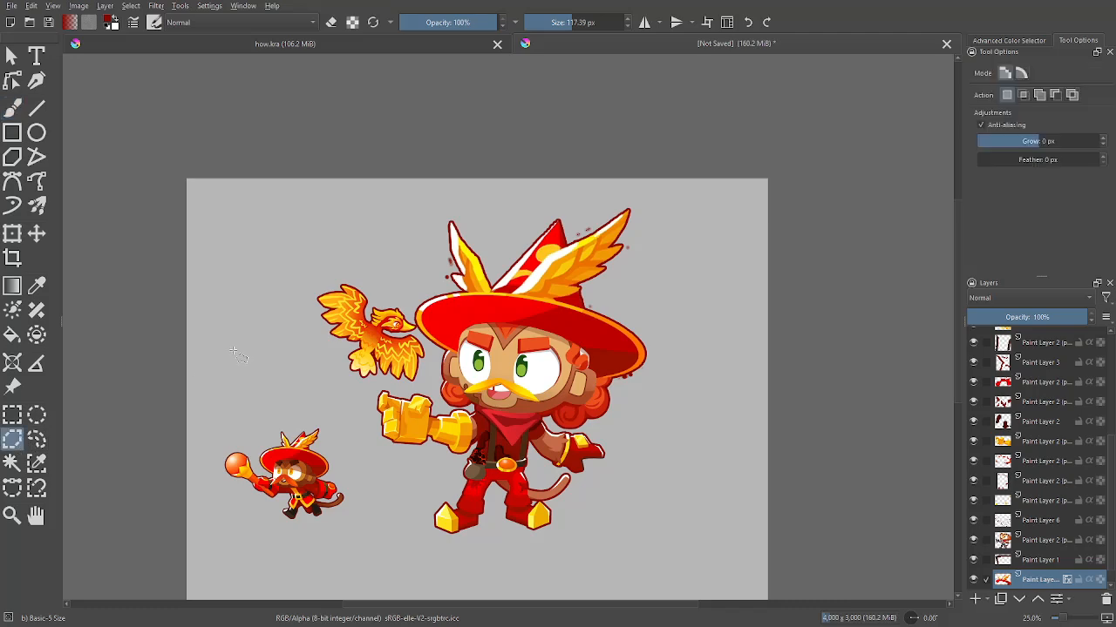
key(plus)
key(plus)
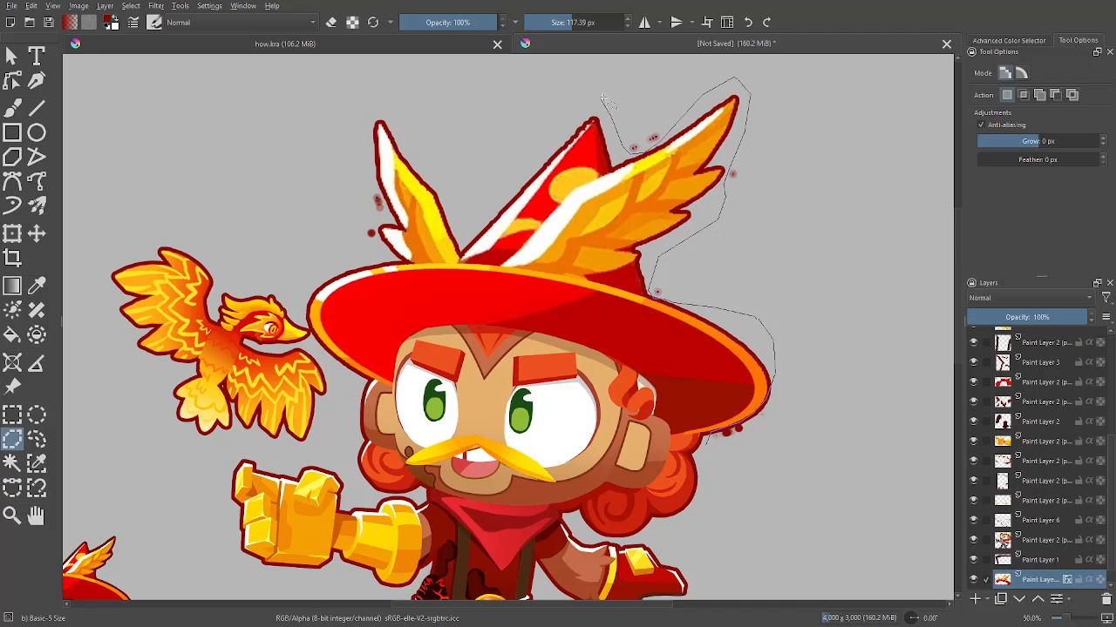
key(plus)
scroll(677, 245, up, 5)
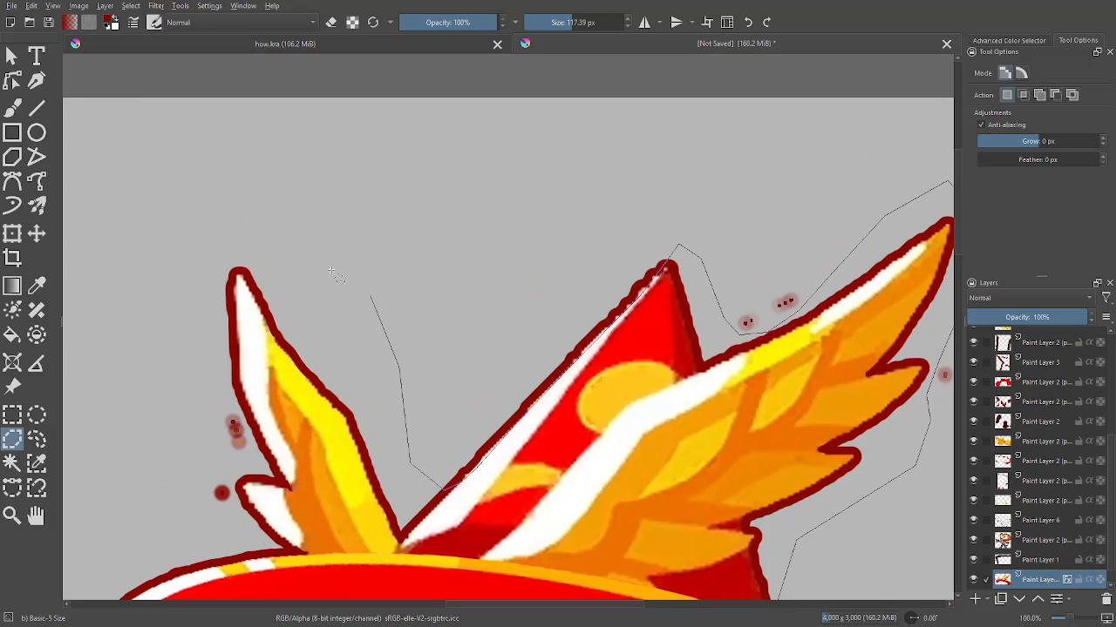
mouse_move(331, 272)
mouse_down()
mouse_move(223, 227)
mouse_move(175, 273)
mouse_up()
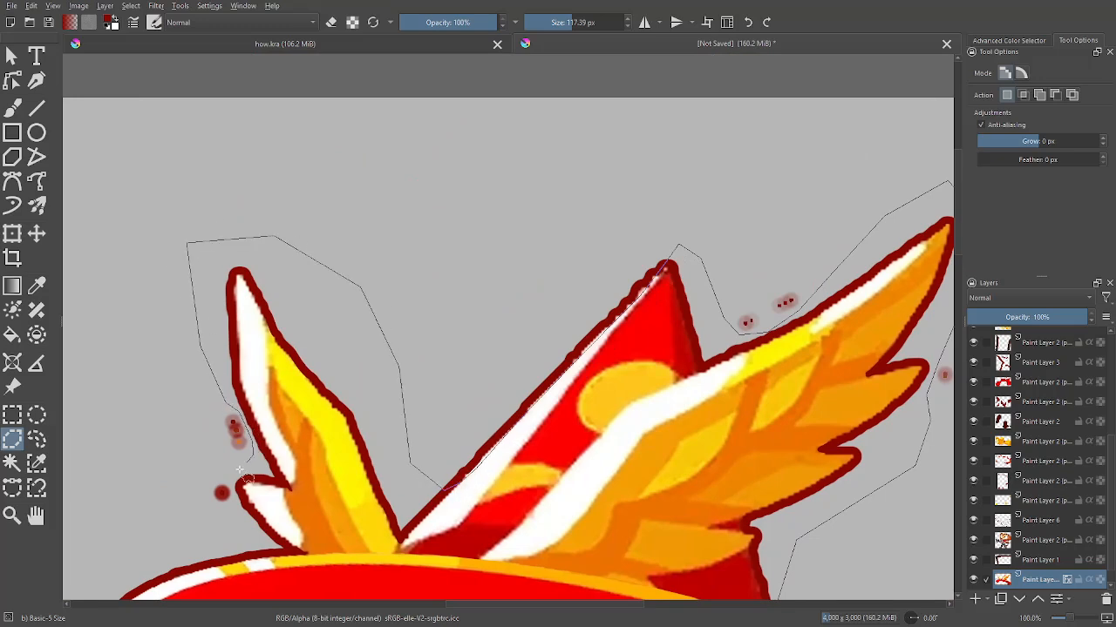
key(minus)
mouse_move(162, 504)
mouse_down()
mouse_move(304, 133)
mouse_move(367, 209)
mouse_move(364, 261)
mouse_move(685, 221)
mouse_move(777, 265)
mouse_move(795, 458)
mouse_up()
key(minus)
drag(780, 577, 779, 393)
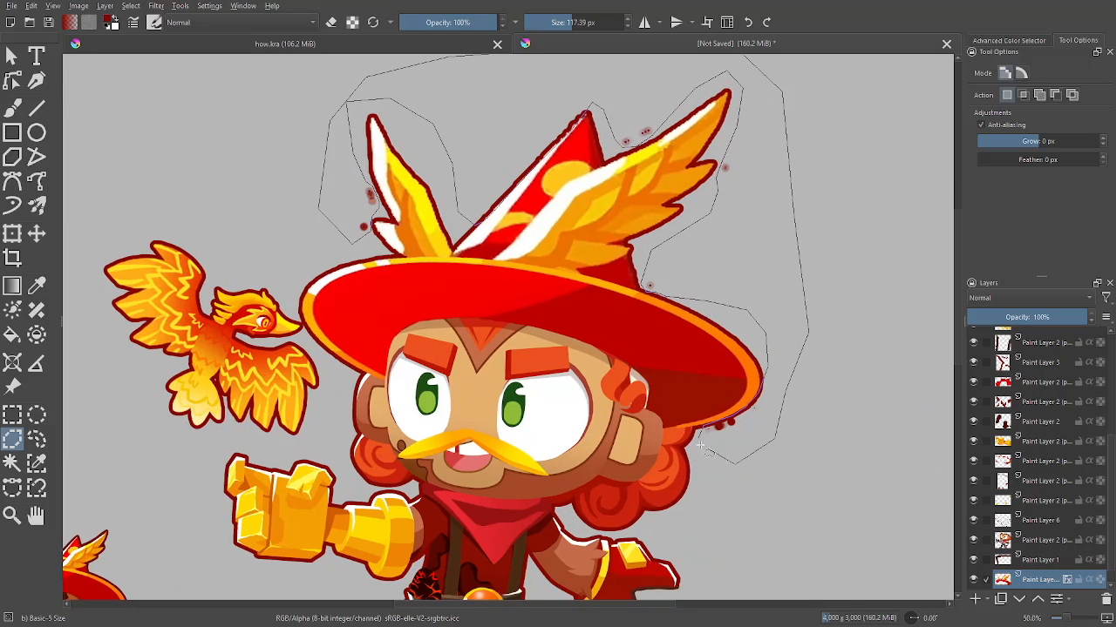
click(700, 445)
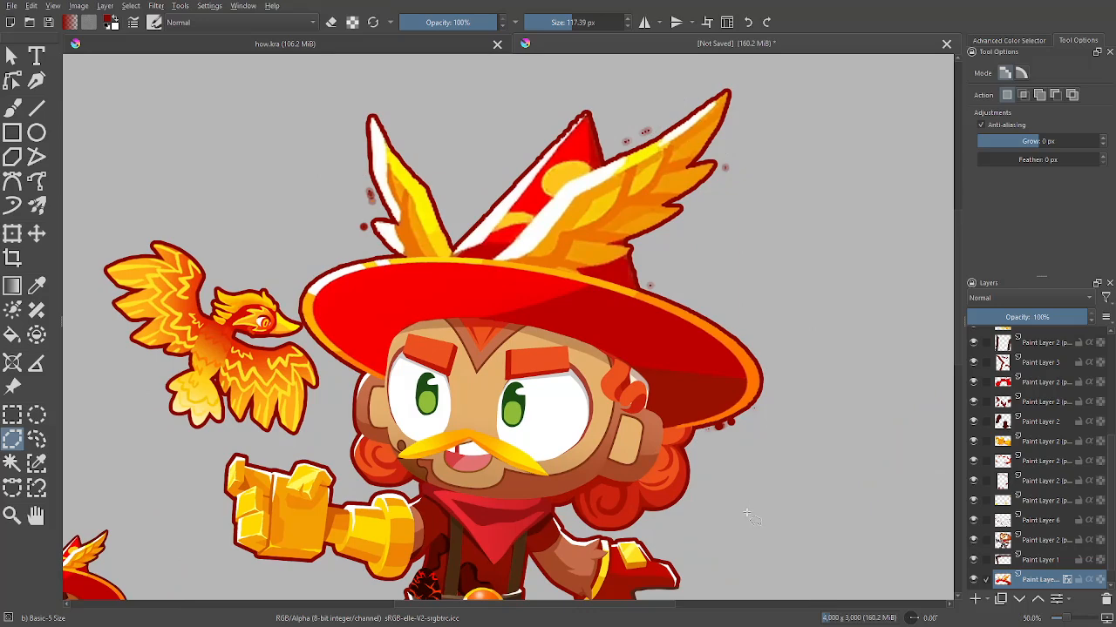
key(Delete)
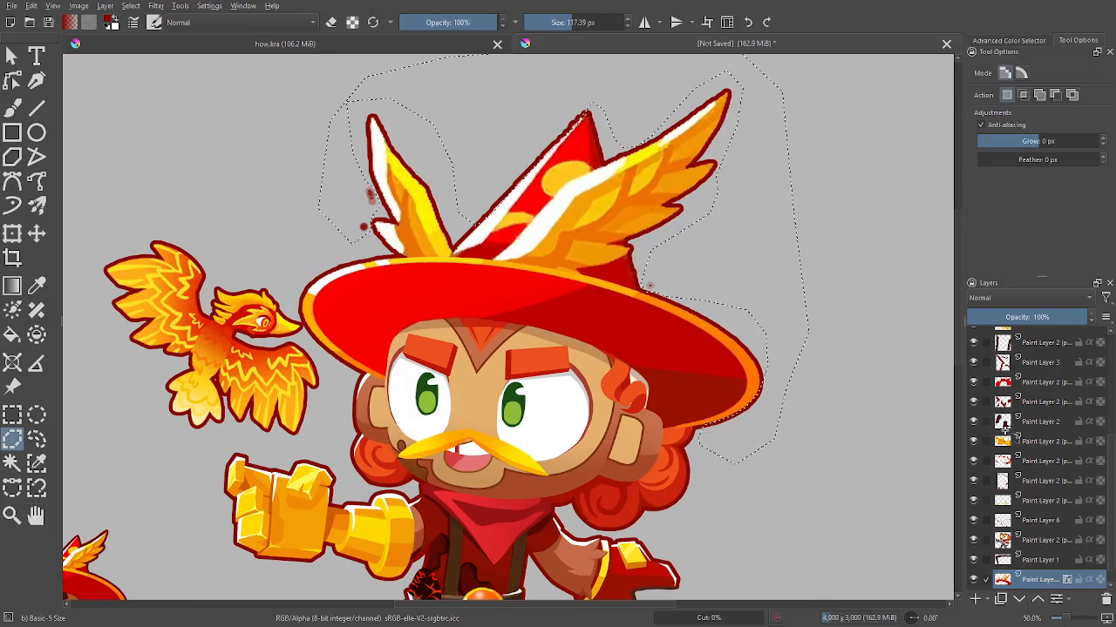
scroll(842, 390, up, 3)
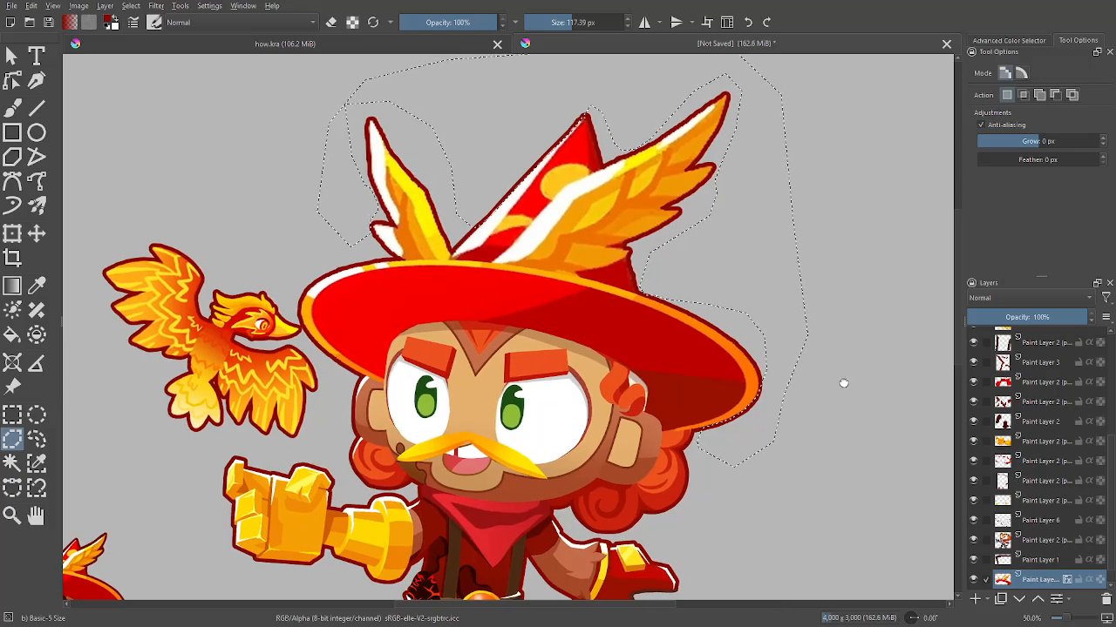
key(ctrl+shift+a)
Erase the jagged bumps along the hat cone's slanted white edge and tip with a 30.20 px brush
key(ctrl+plus)
key(ctrl+plus)
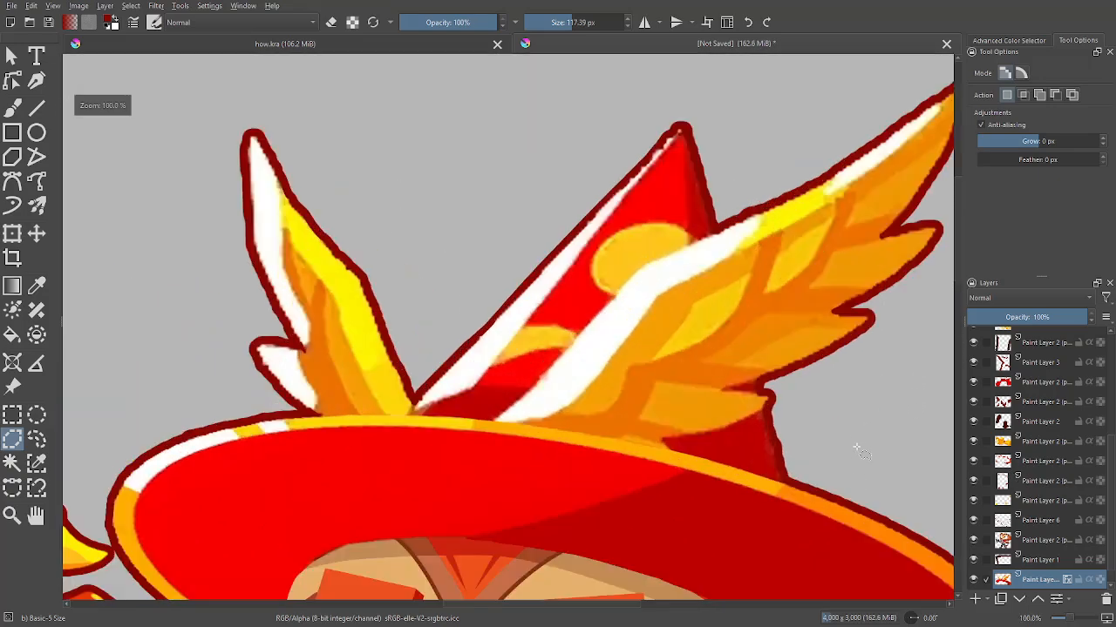
drag(877, 380, 812, 453)
key(b)
key(ctrl+plus)
key(ctrl+plus)
key(ctrl+minus)
key(ctrl+minus)
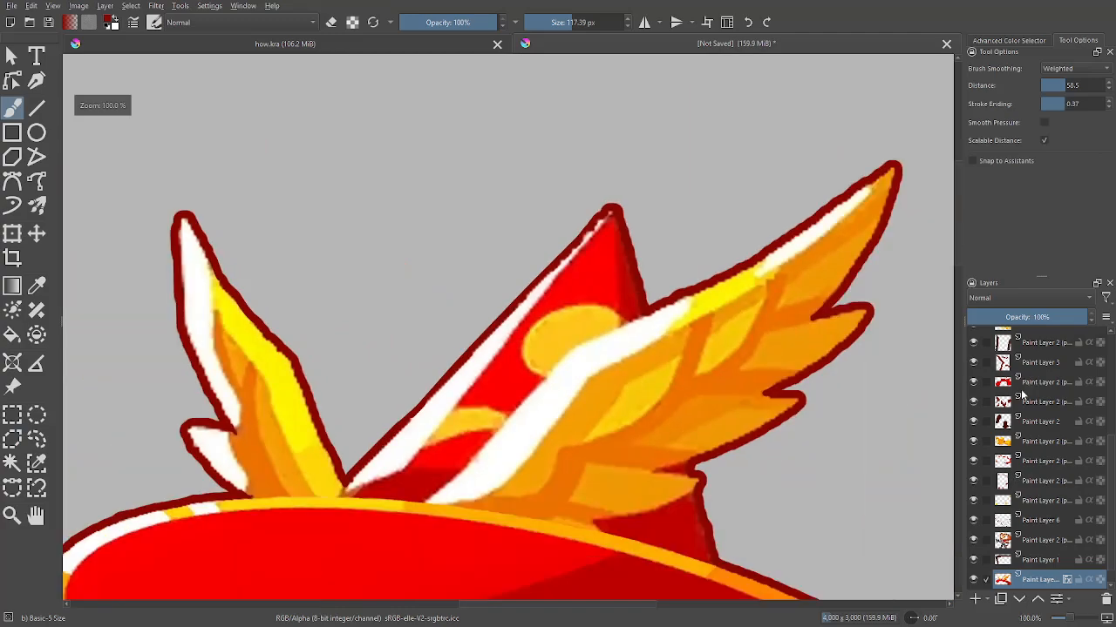
key(ctrl+minus)
key(ctrl+plus)
key(ctrl+plus)
key(ctrl+plus)
key(ctrl+plus)
key(ctrl+plus)
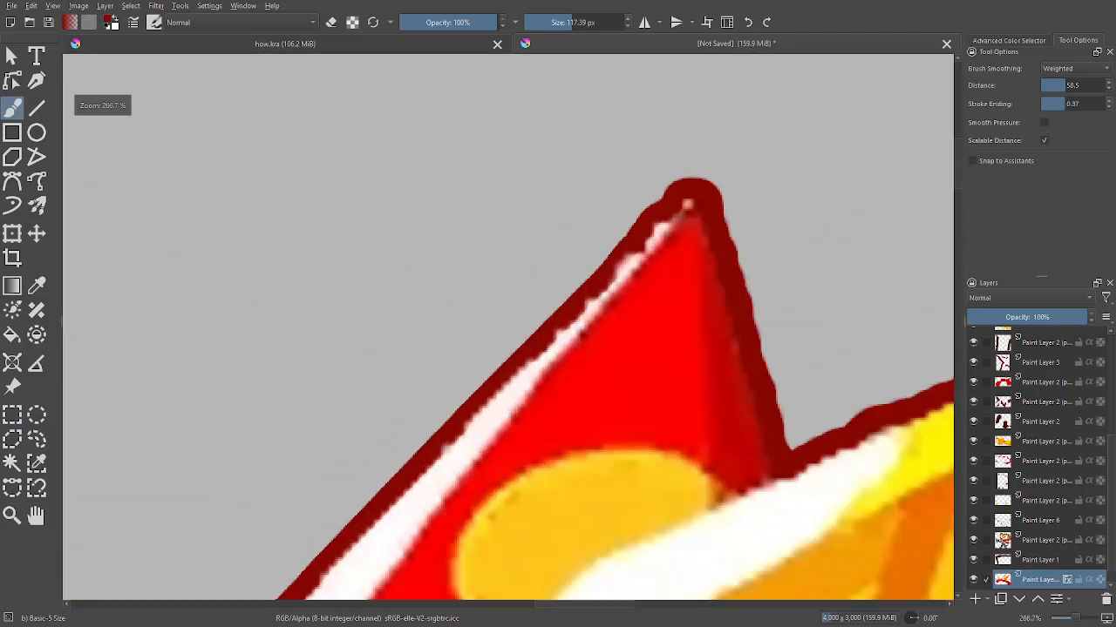
mouse_move(651, 231)
mouse_down()
mouse_move(579, 232)
mouse_move(610, 259)
mouse_move(579, 301)
mouse_move(648, 229)
mouse_up()
key(e)
drag(614, 281, 527, 361)
drag(607, 228, 684, 157)
Smooth the outline of the hat's left wing by erasing the uneven pixels along both of its edges
key(minus)
key(minus)
drag(633, 409, 708, 259)
key(minus)
key(minus)
drag(647, 309, 827, 253)
key(plus)
key(plus)
drag(596, 144, 619, 270)
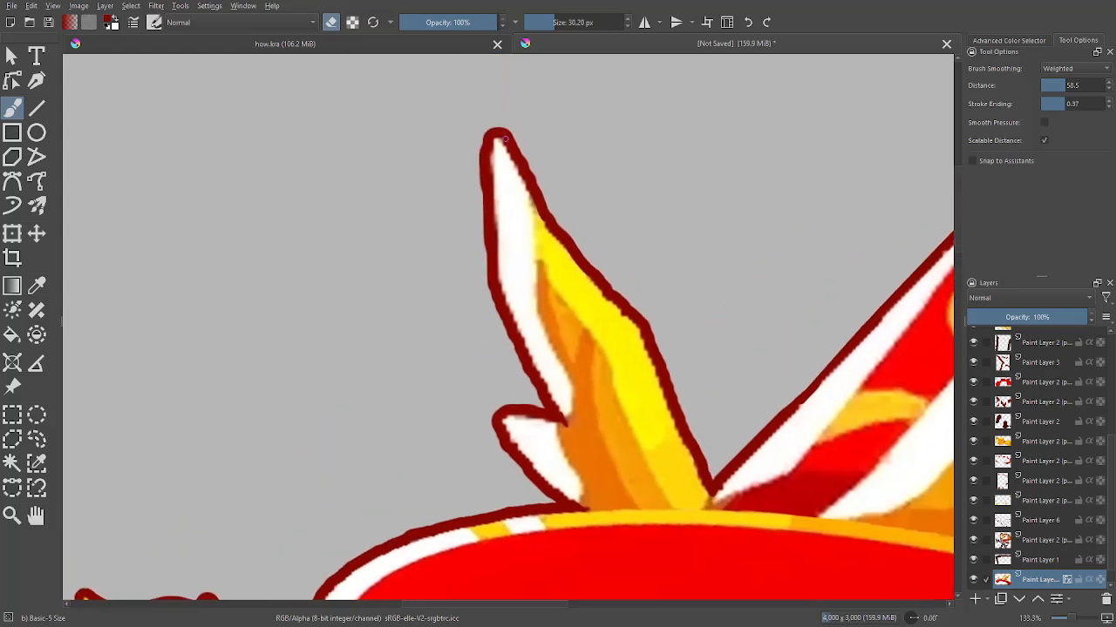
drag(516, 141, 572, 257)
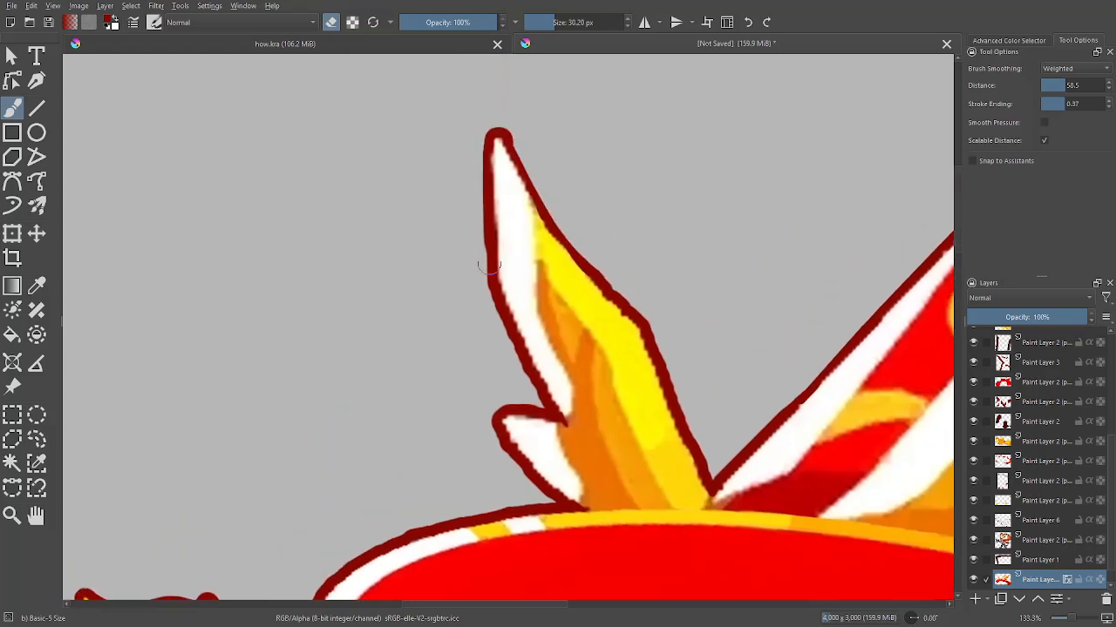
drag(501, 292, 485, 226)
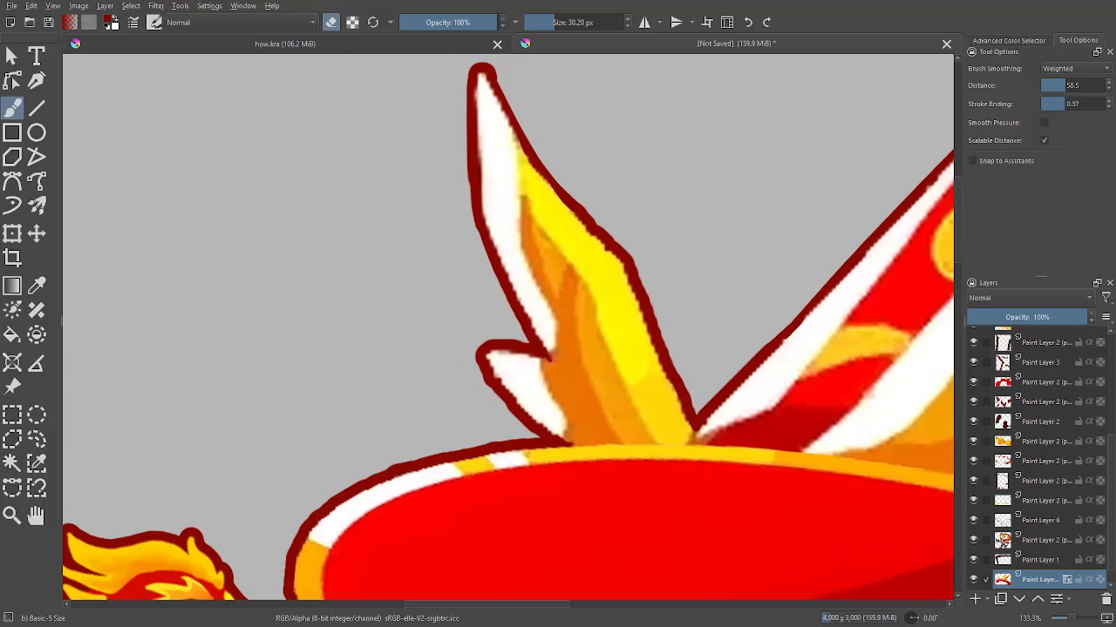
drag(618, 267, 512, 285)
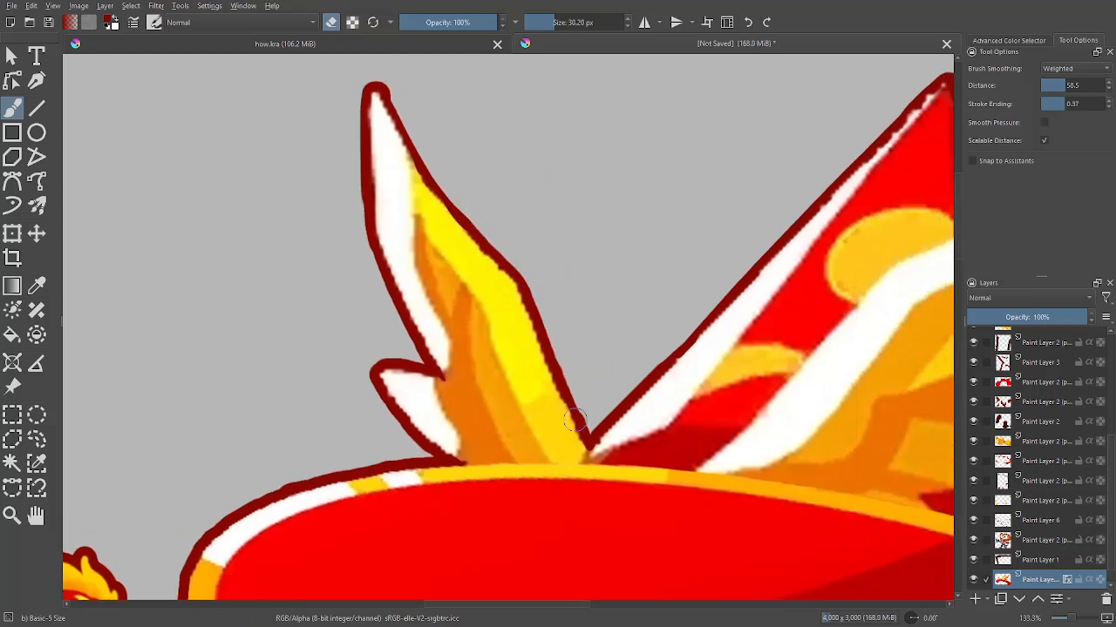
Erase the uneven pixels along the upper edge of the hat's right wing up to its tip
scroll(869, 391, down, 3)
scroll(848, 356, up, 5)
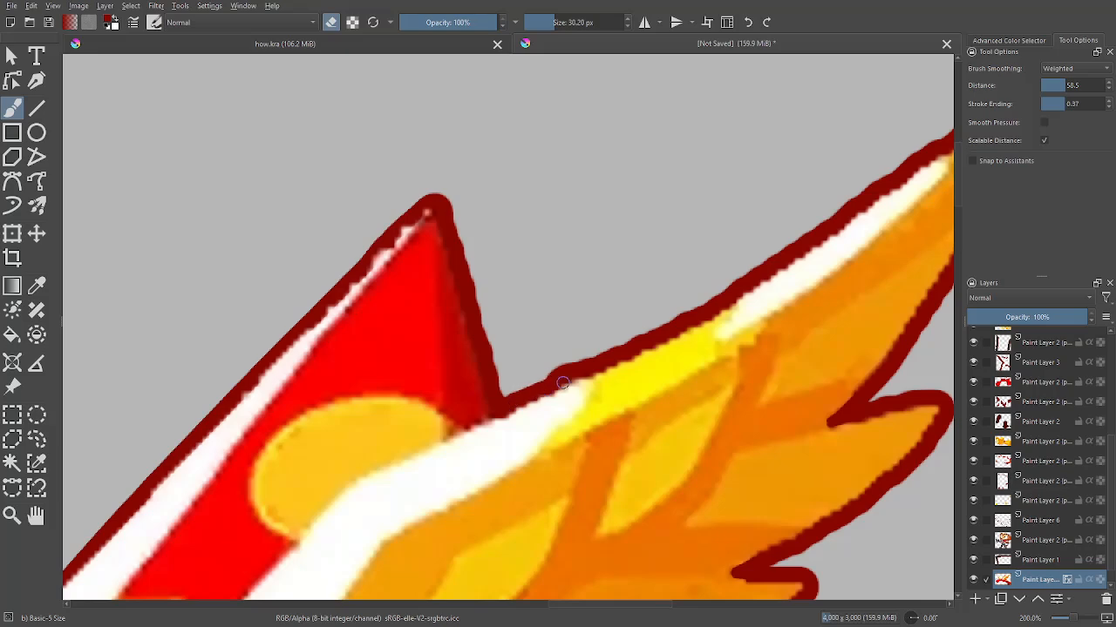
drag(768, 281, 484, 440)
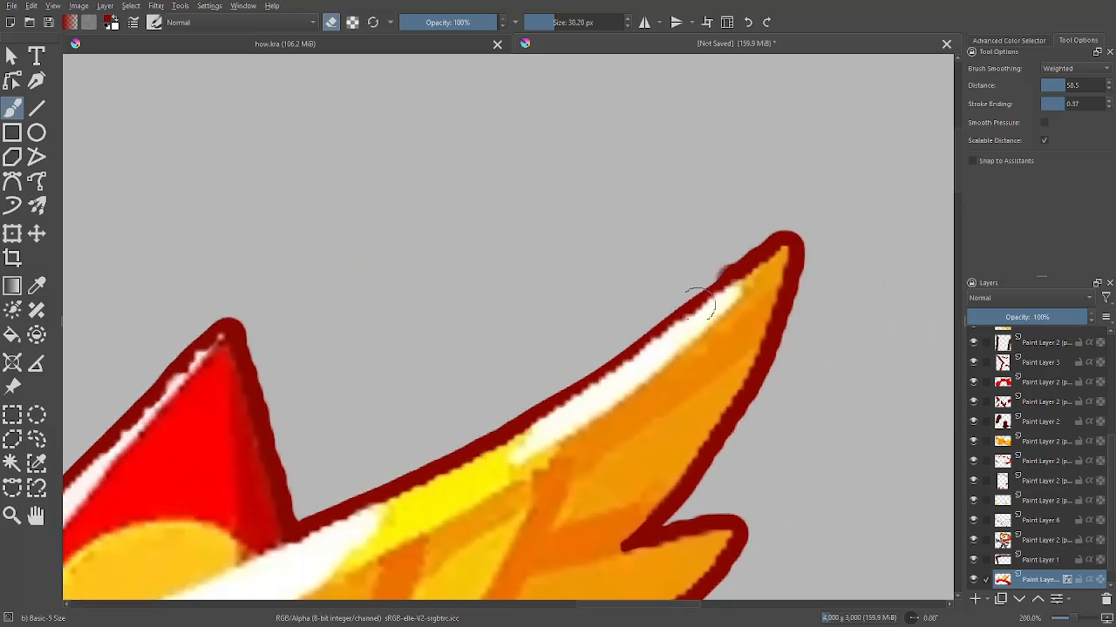
Compare the hat's new outline with the rest of the character and the firebird
scroll(782, 366, down, 2)
scroll(783, 366, down, 4)
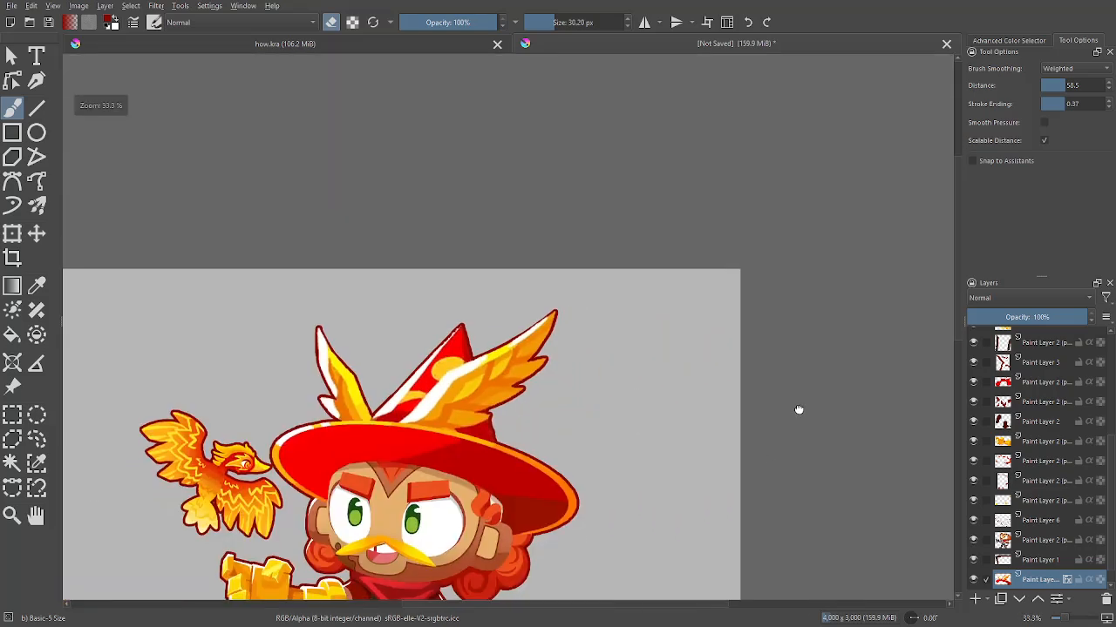
scroll(797, 411, up, 1)
scroll(796, 410, down, 2)
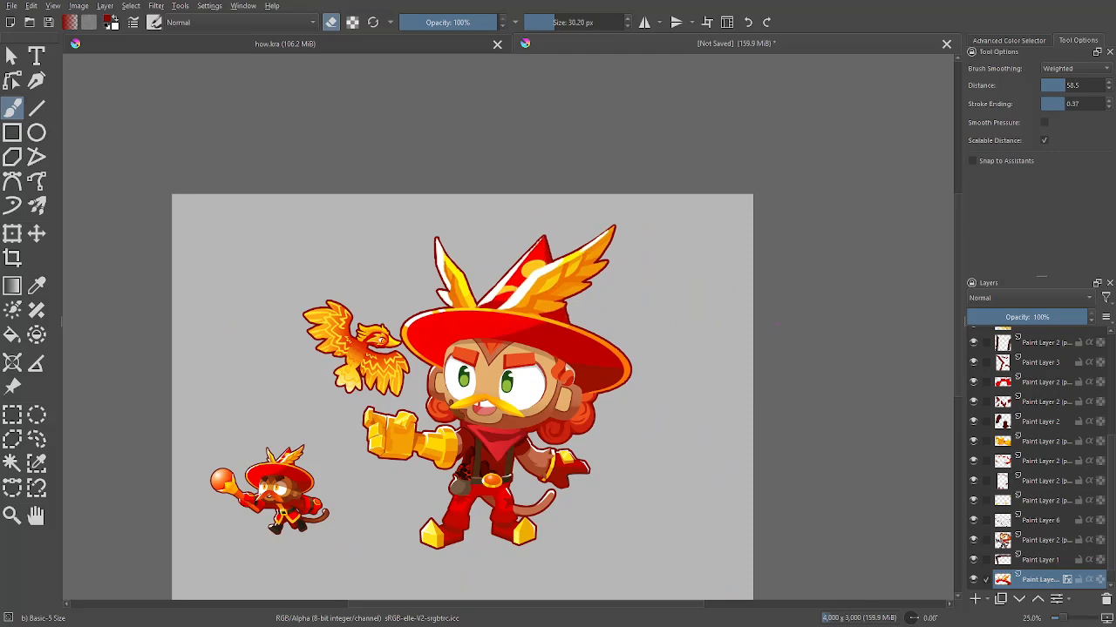
scroll(777, 323, up, 4)
scroll(776, 444, up, 6)
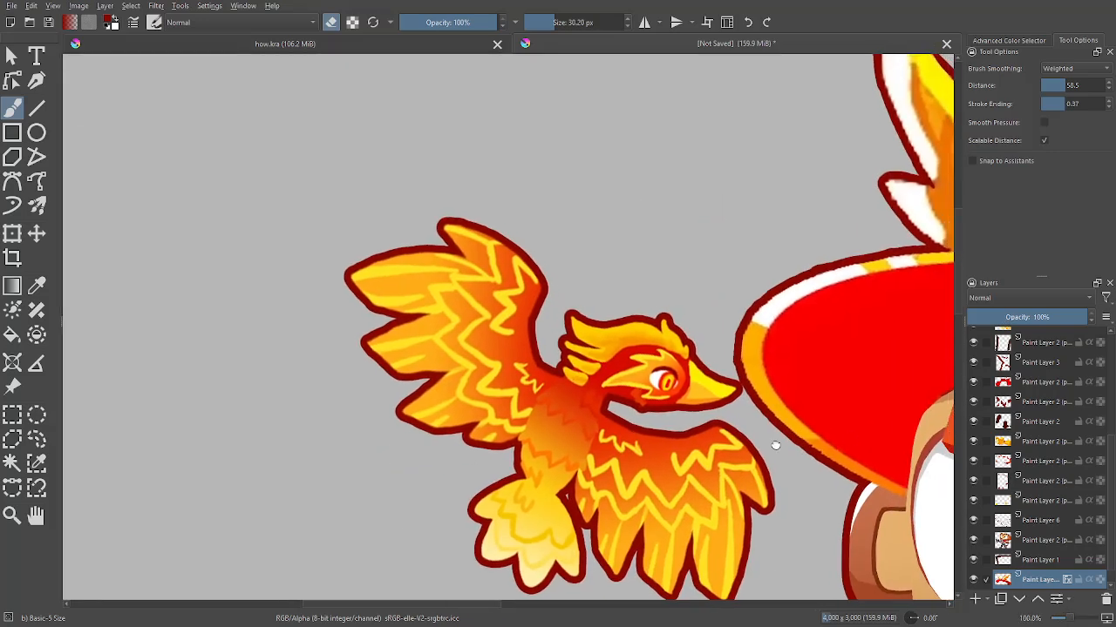
scroll(796, 465, down, 8)
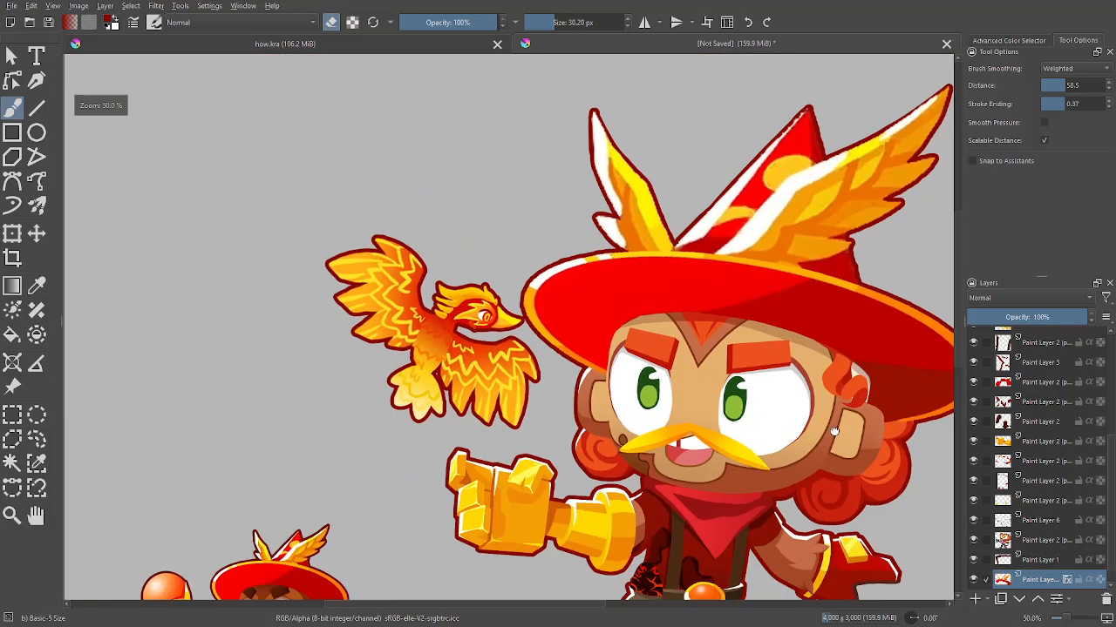
Move the firebird layer slightly to the left, away from the hat
drag(834, 431, 871, 360)
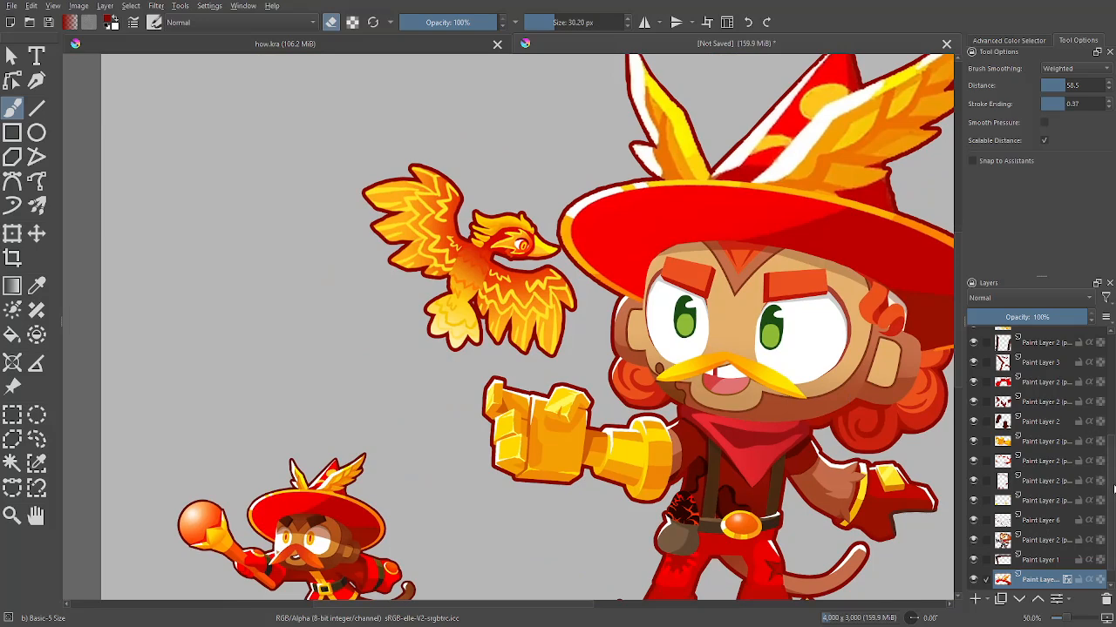
scroll(1097, 495, down, 1)
drag(1107, 508, 1104, 423)
click(1048, 432)
key(ctrl+minus)
key(t)
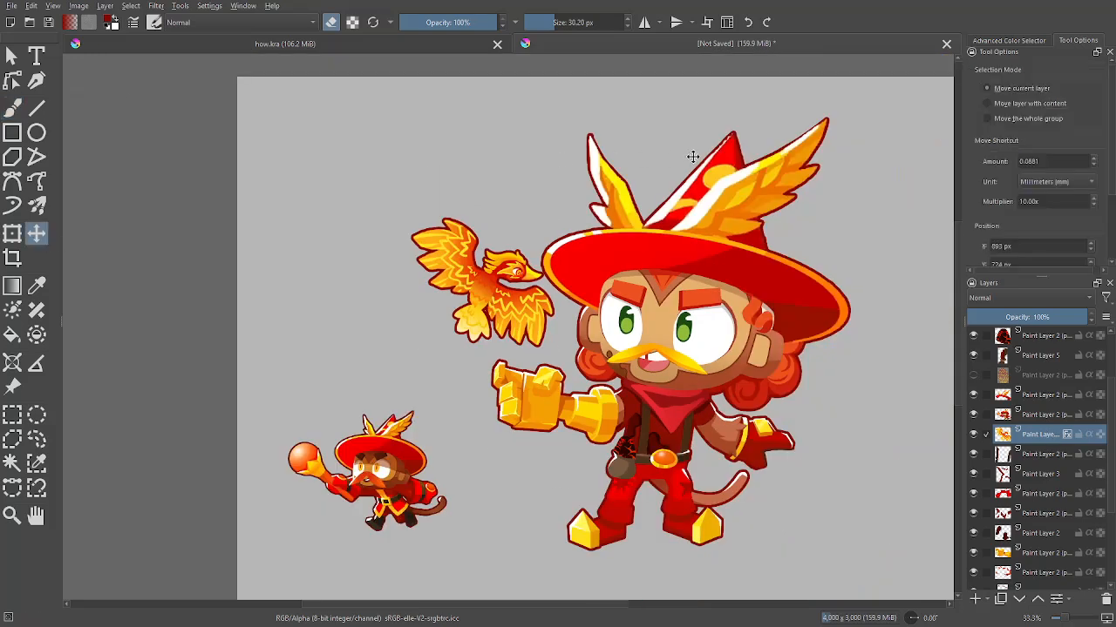
drag(693, 157, 683, 159)
key(b)
key(ctrl+minus)
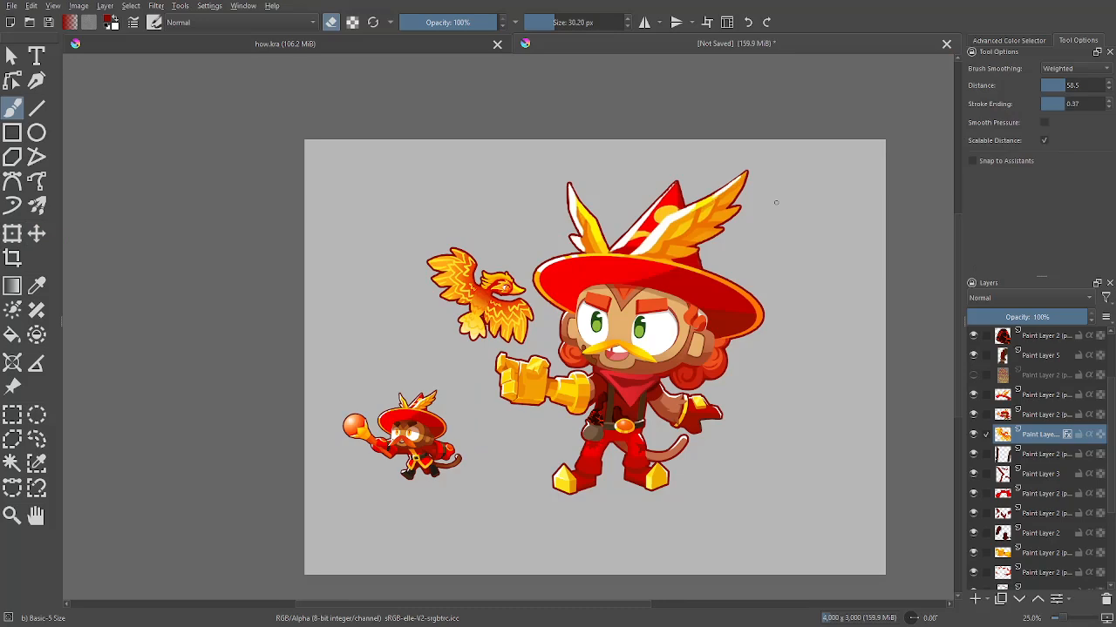
Hide the layer with the small reference character
drag(1108, 427, 1107, 565)
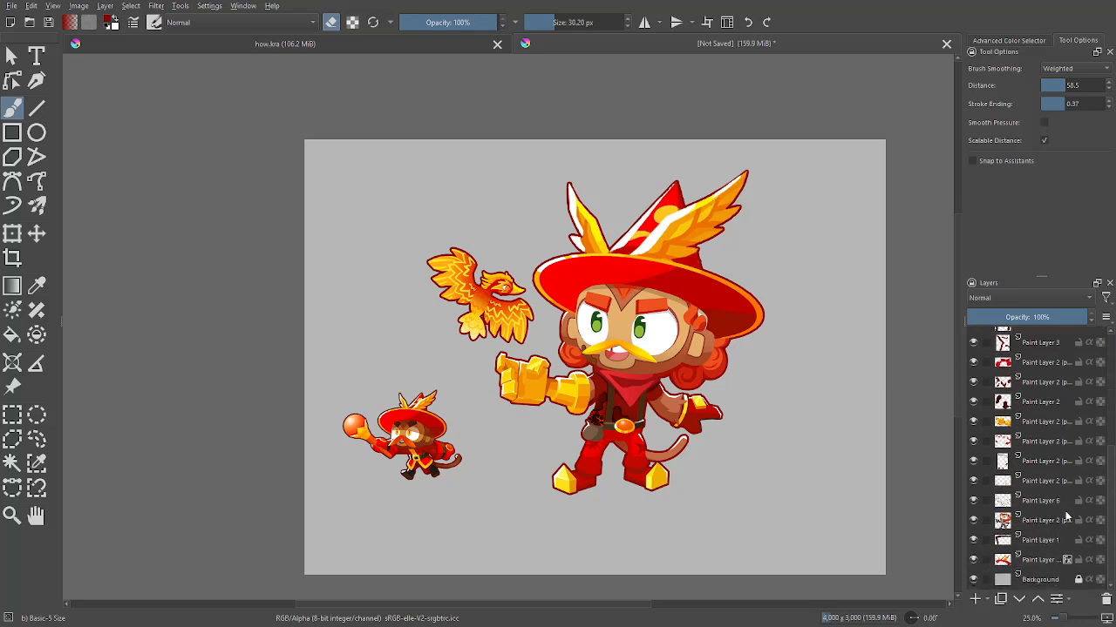
scroll(1098, 418, up, 5)
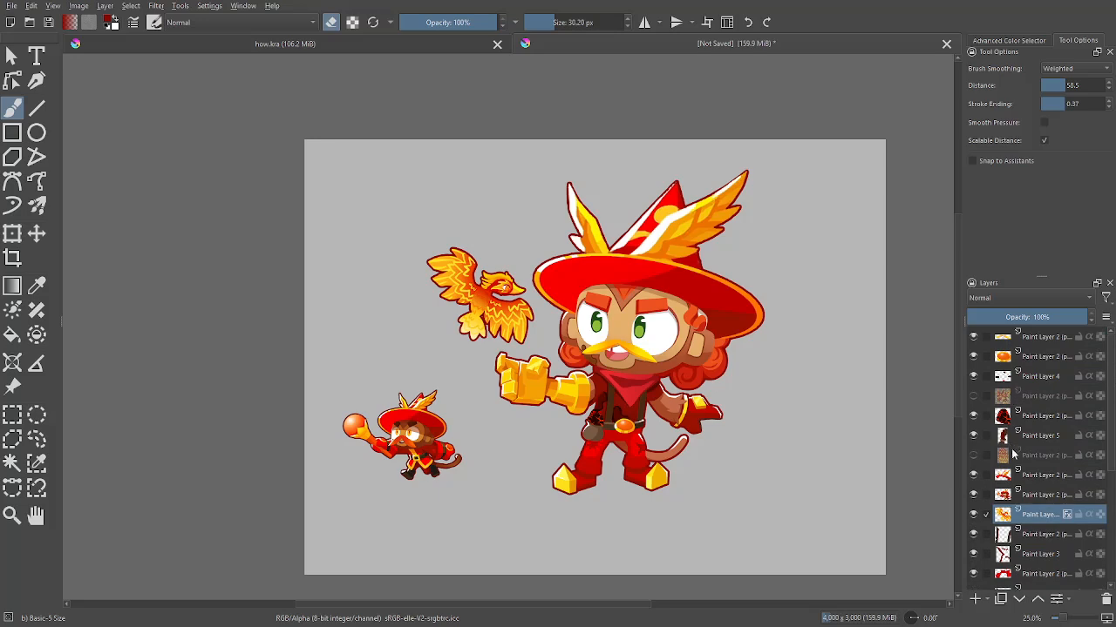
click(1021, 494)
click(974, 495)
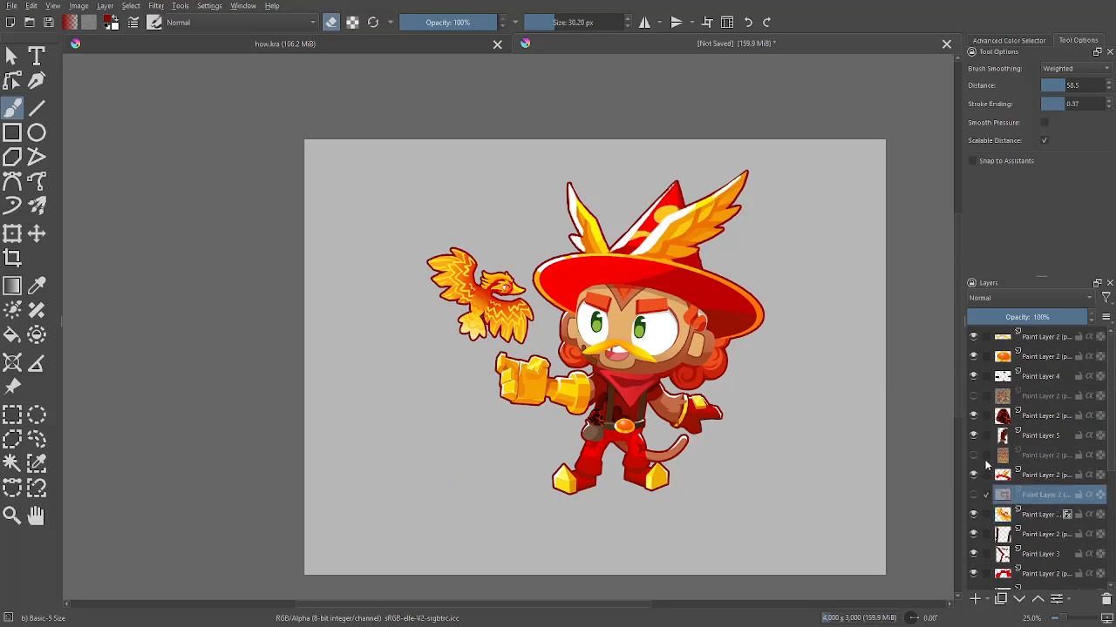
Group all the layers above the background into a single group
click(1050, 338)
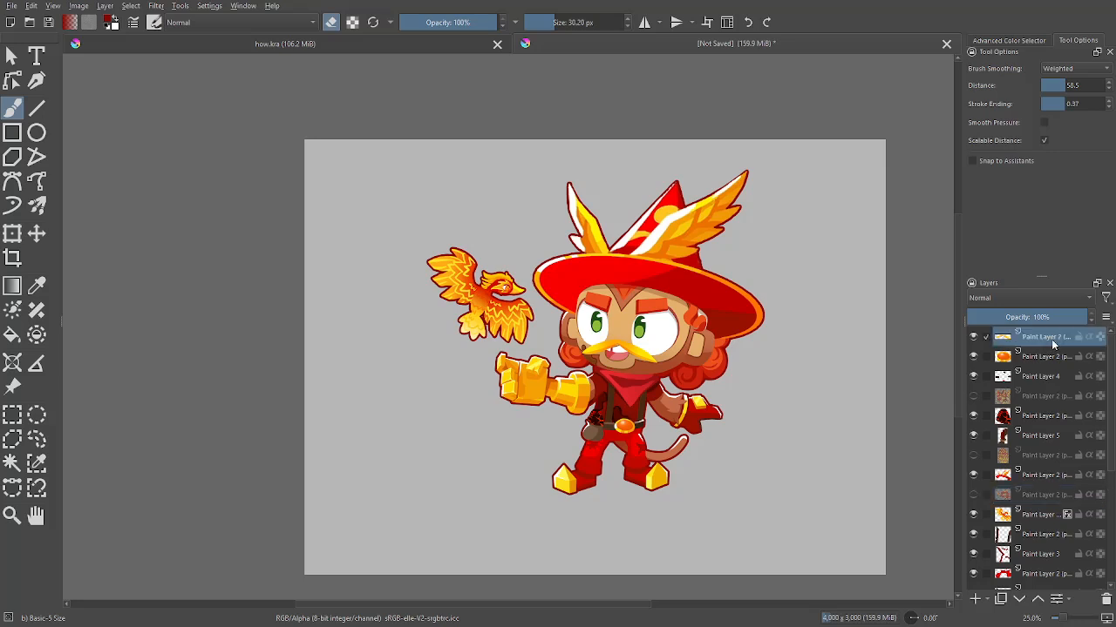
drag(1112, 392, 1114, 520)
shift+click(1048, 566)
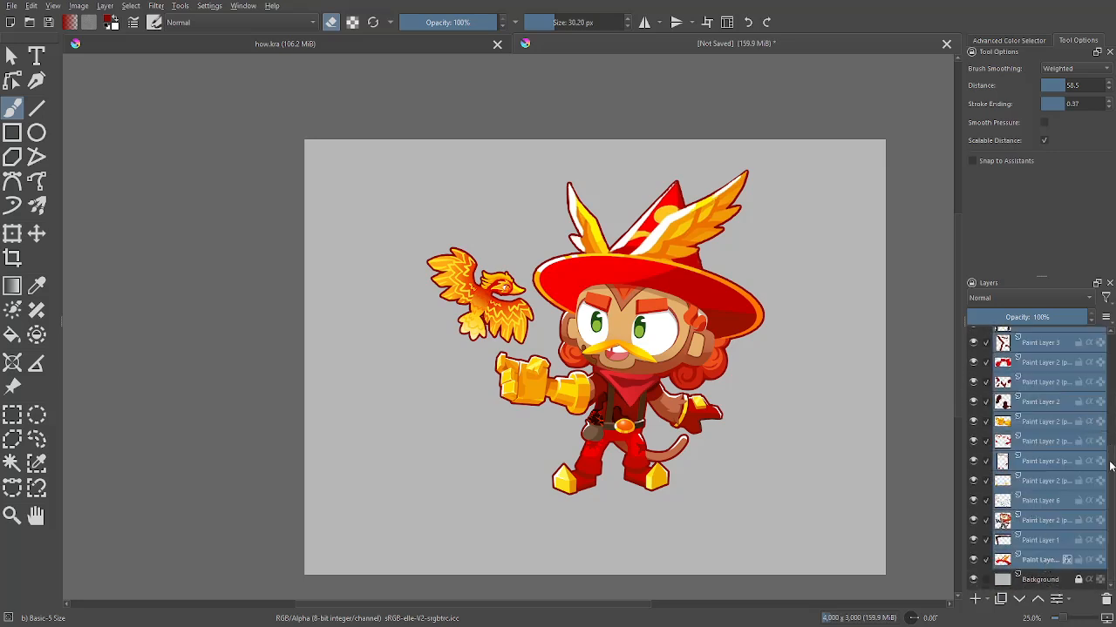
key(ctrl+g)
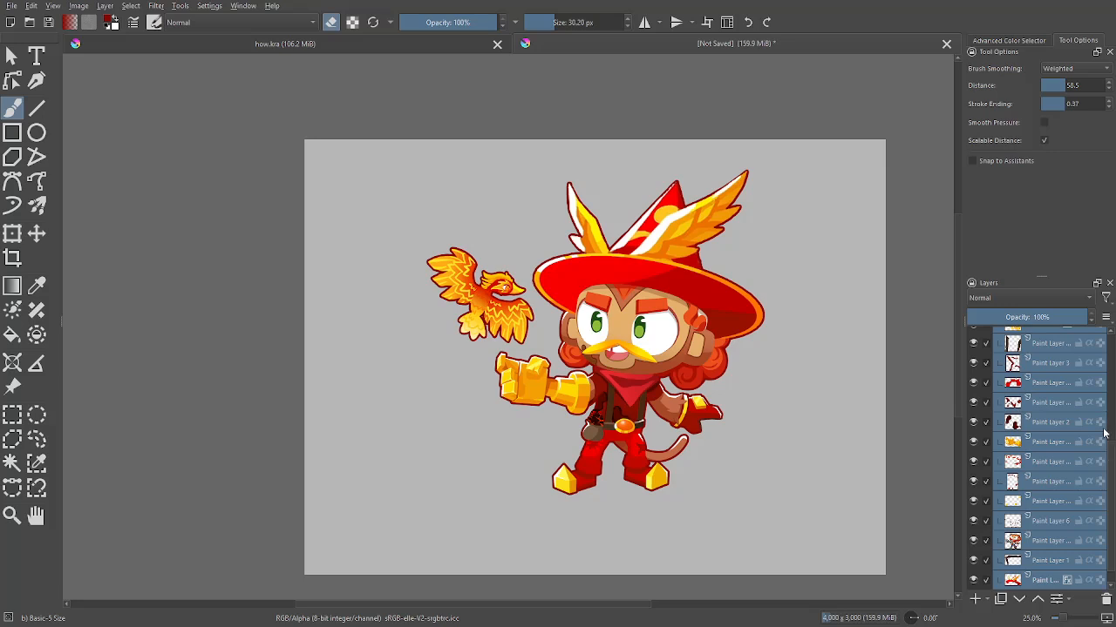
Crop the canvas to the opaque area of the layer group, 2331 by 2247 px, and hide the background layer
scroll(1103, 432, up, 3)
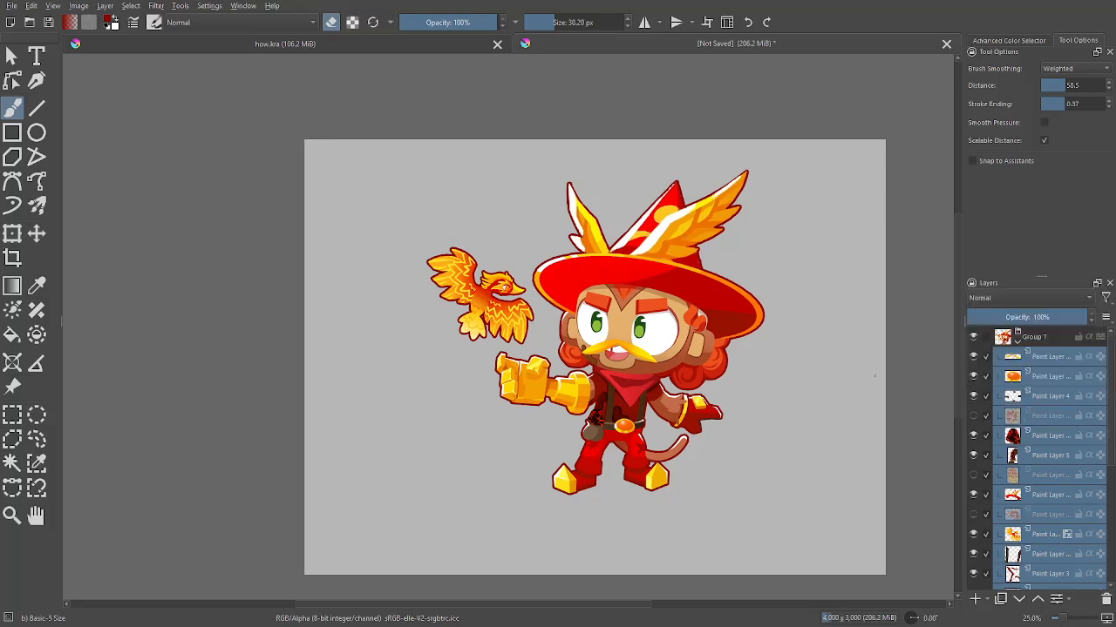
click(1023, 339)
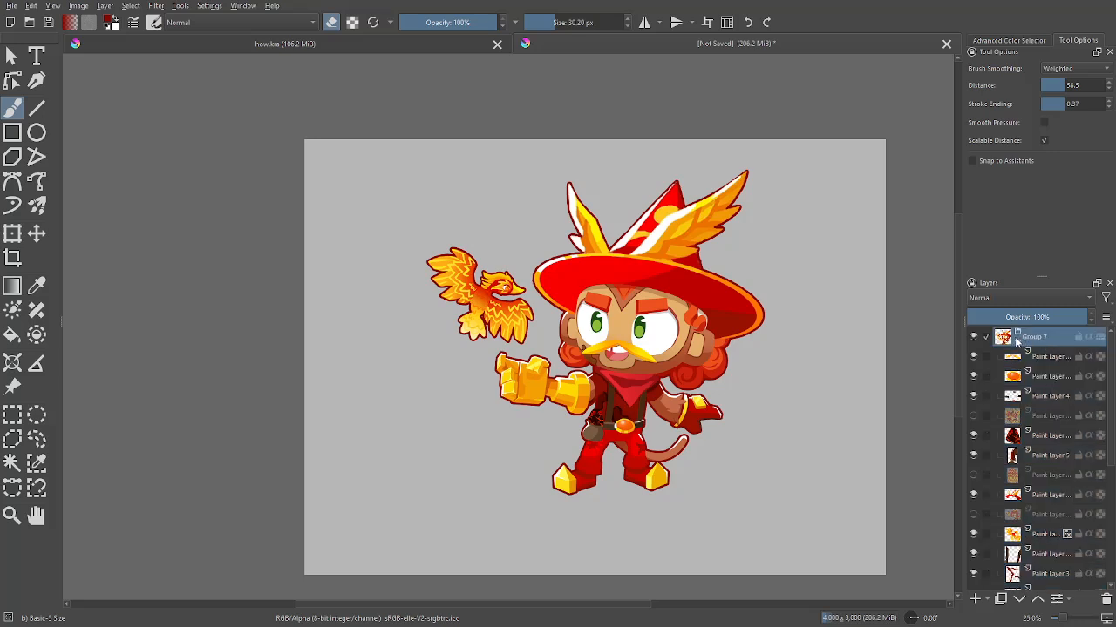
click(1017, 340)
right_click(1043, 343)
click(916, 279)
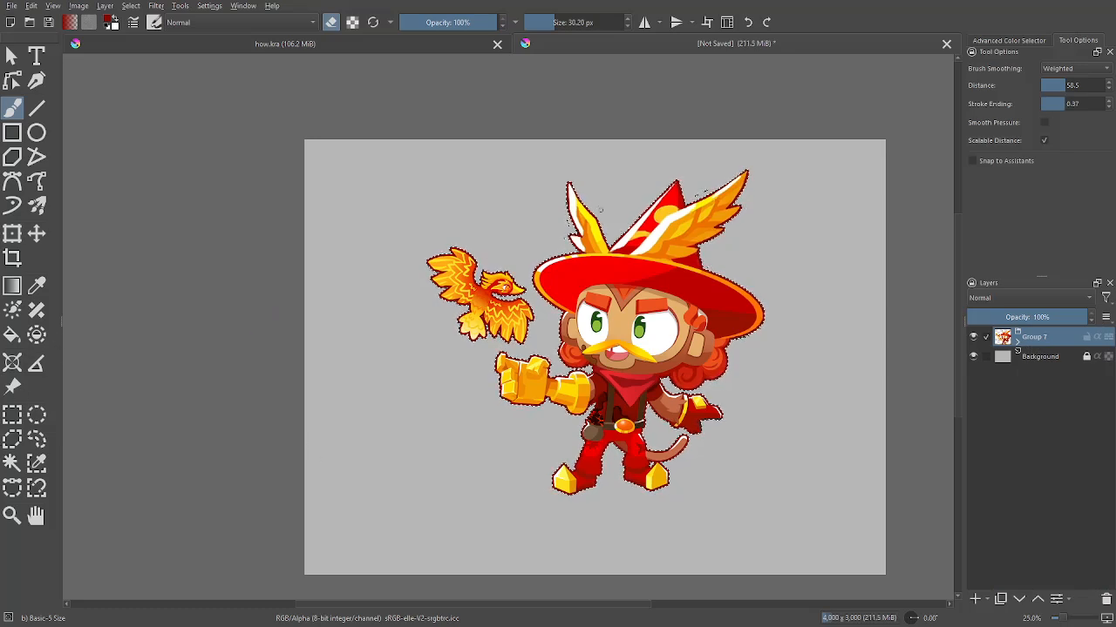
click(12, 258)
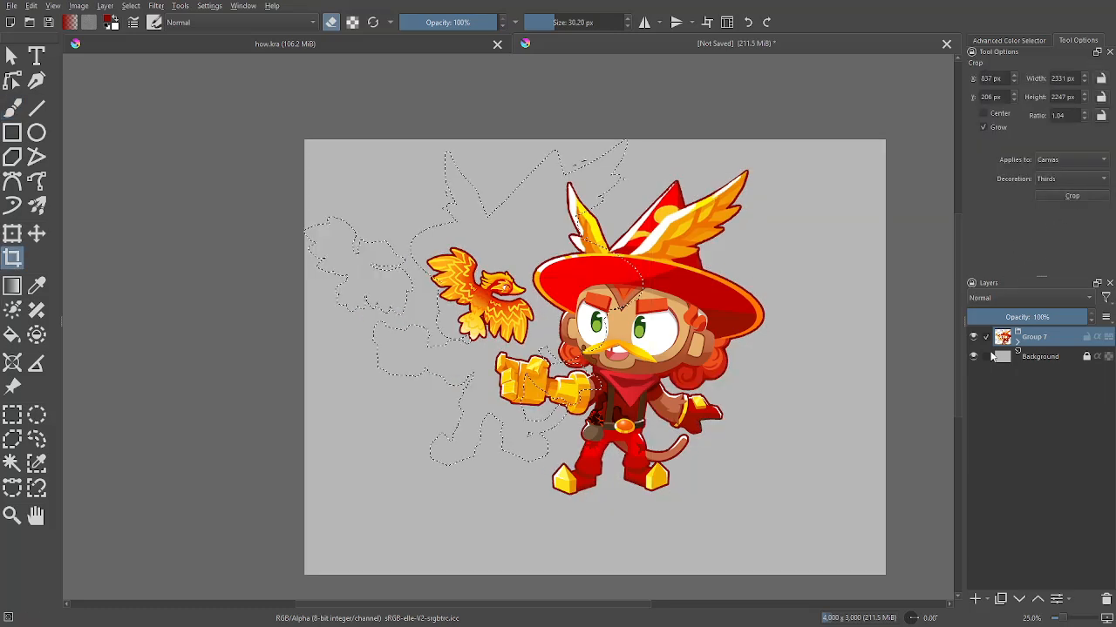
key(Return)
click(972, 356)
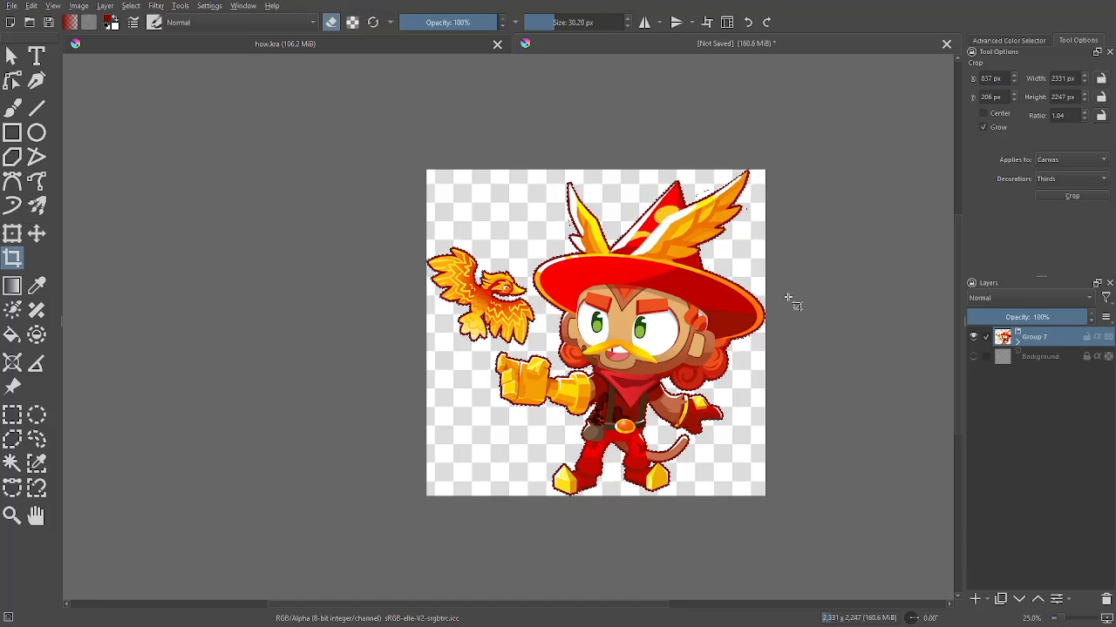
Save the image as the PNG file ecfvrgbthnbgrvfecdwxs, with the option to also save it as a Krita file
key(ctrl+shift+s)
text(ecfvrgtbhnbgrvf)
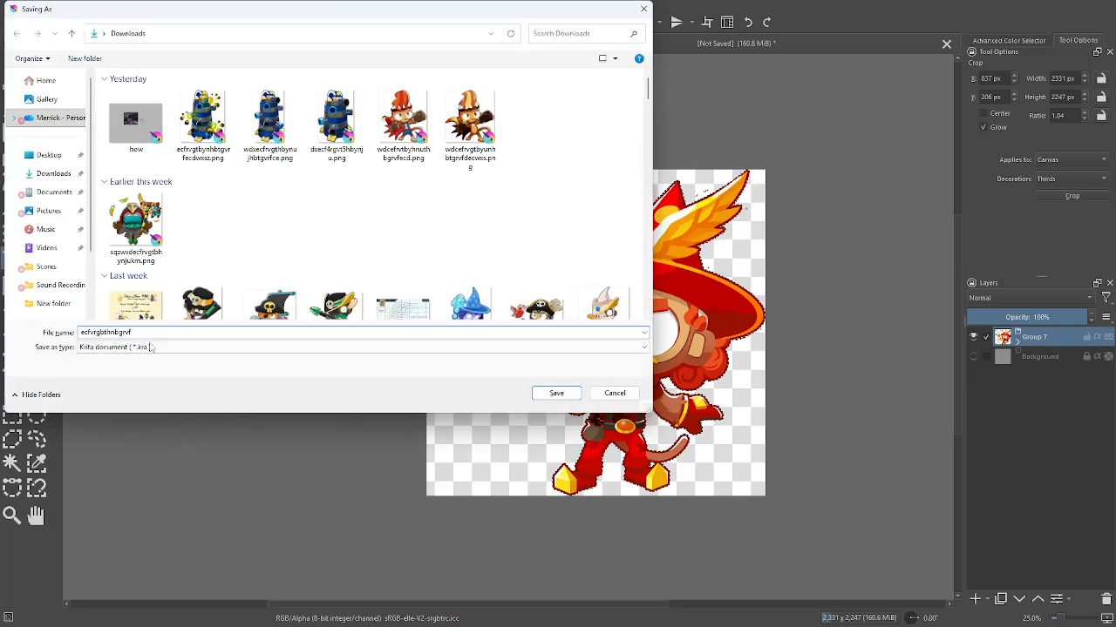
text(ecdws)
click(150, 347)
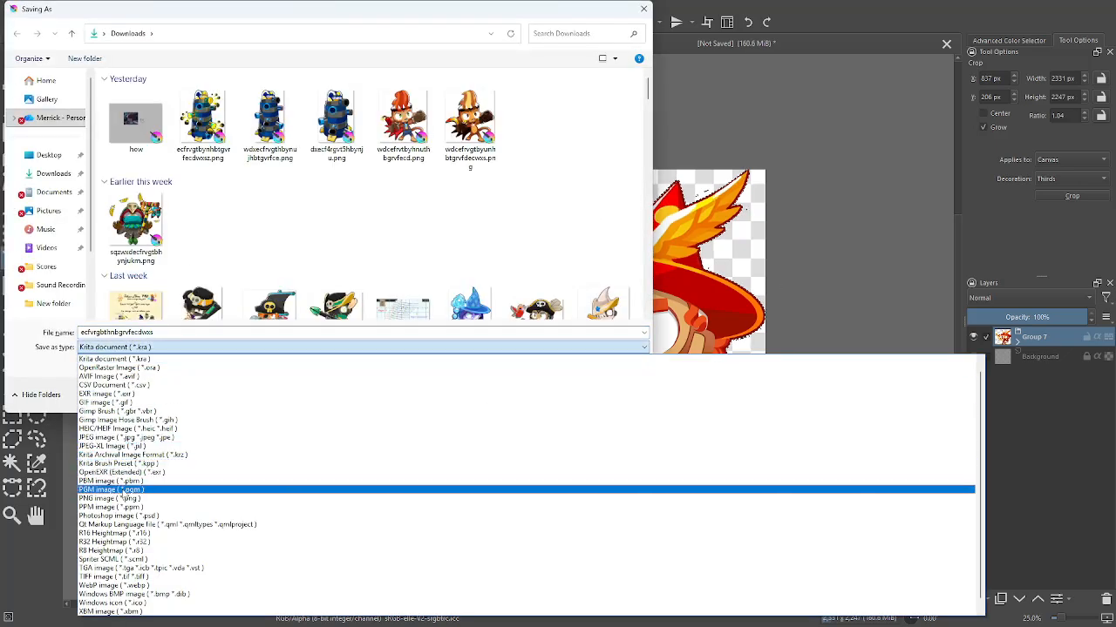
click(125, 498)
click(554, 392)
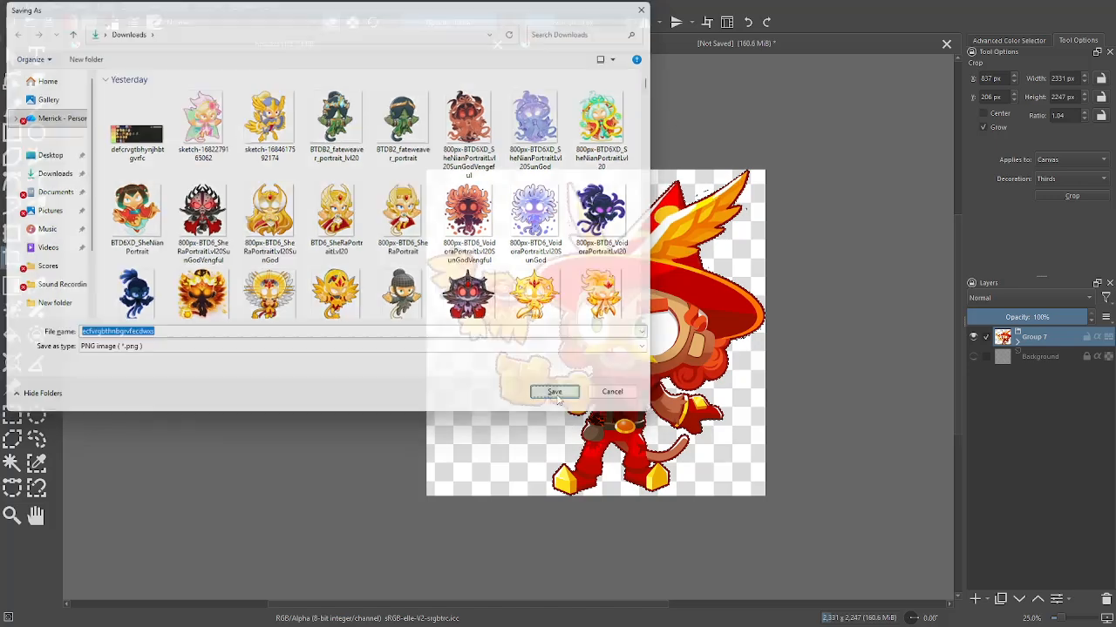
click(469, 443)
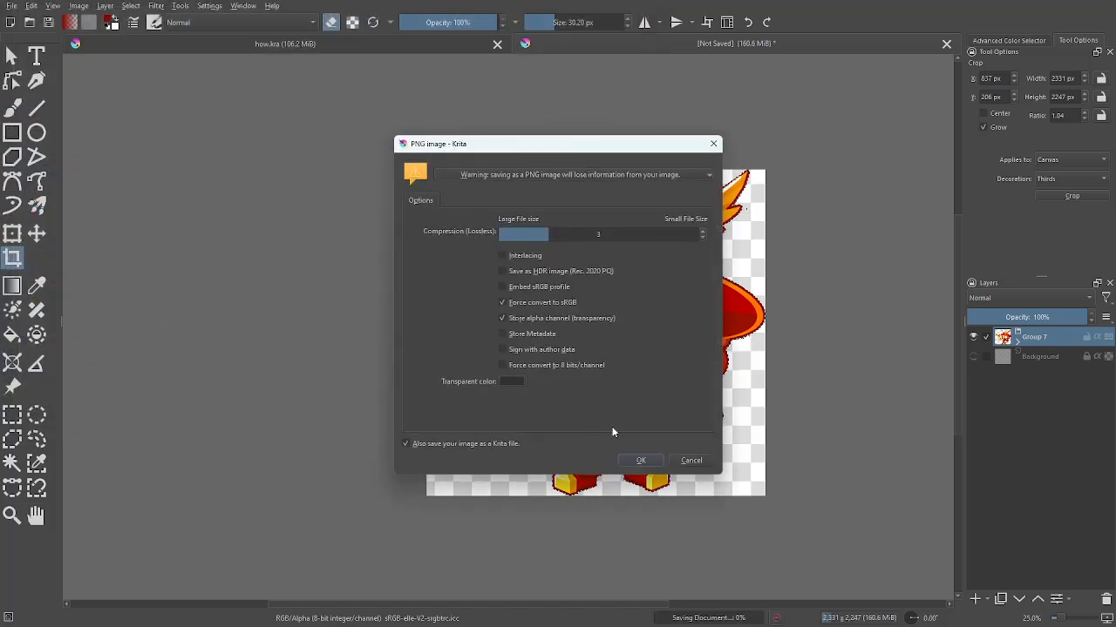
click(640, 460)
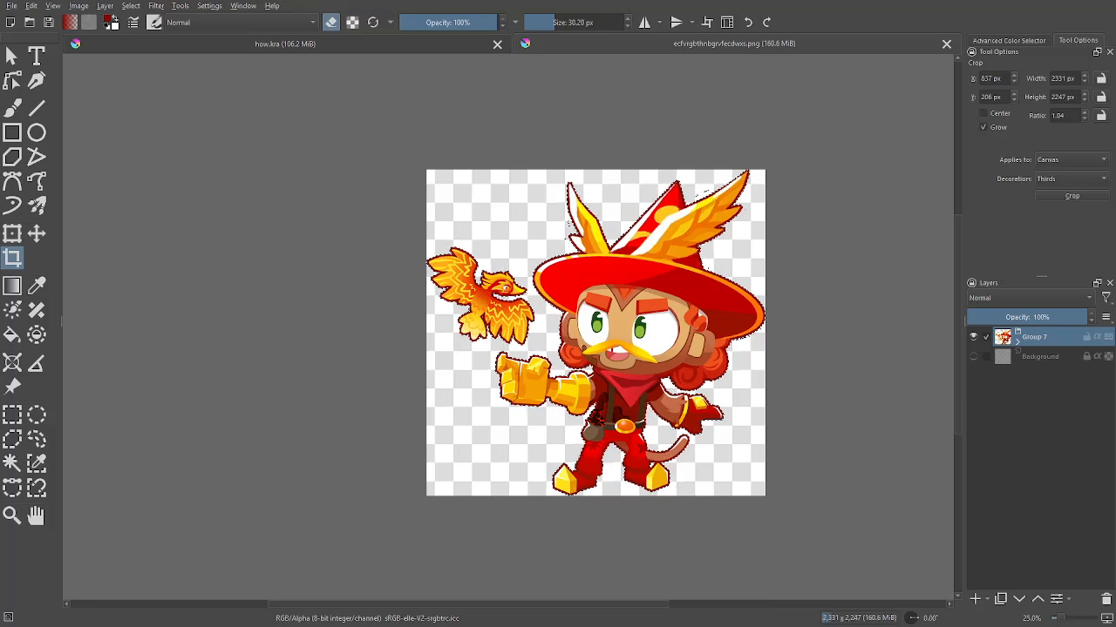
Recolor the hair and eyebrows layer golden orange with hue 28, saturation 100 and lightness 9, and save the PNG again
click(1017, 342)
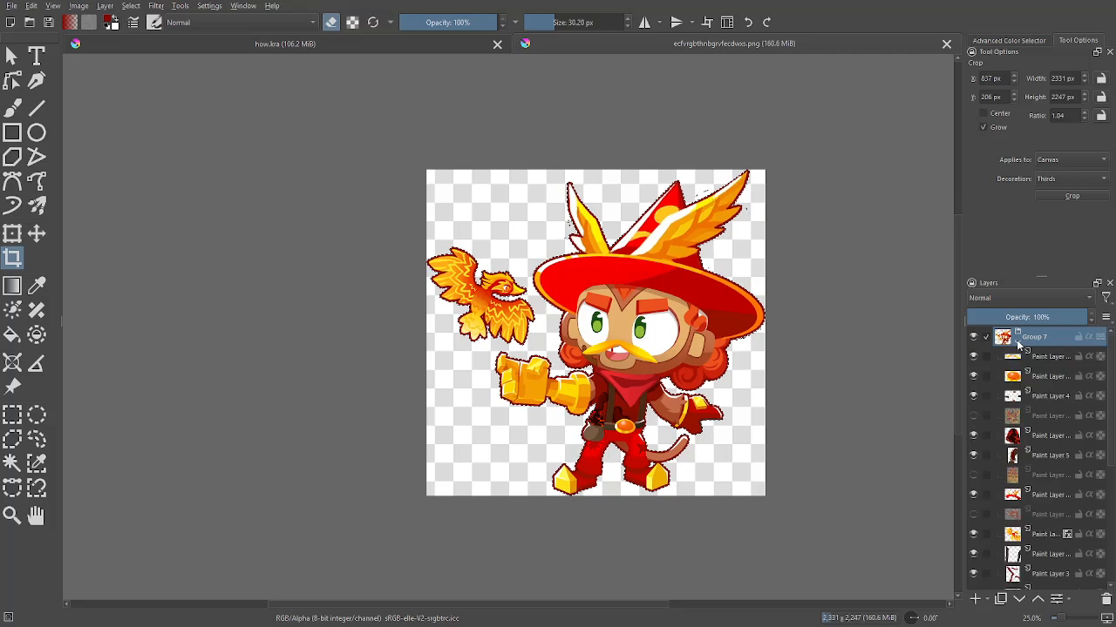
scroll(1058, 481, down, 5)
click(1050, 529)
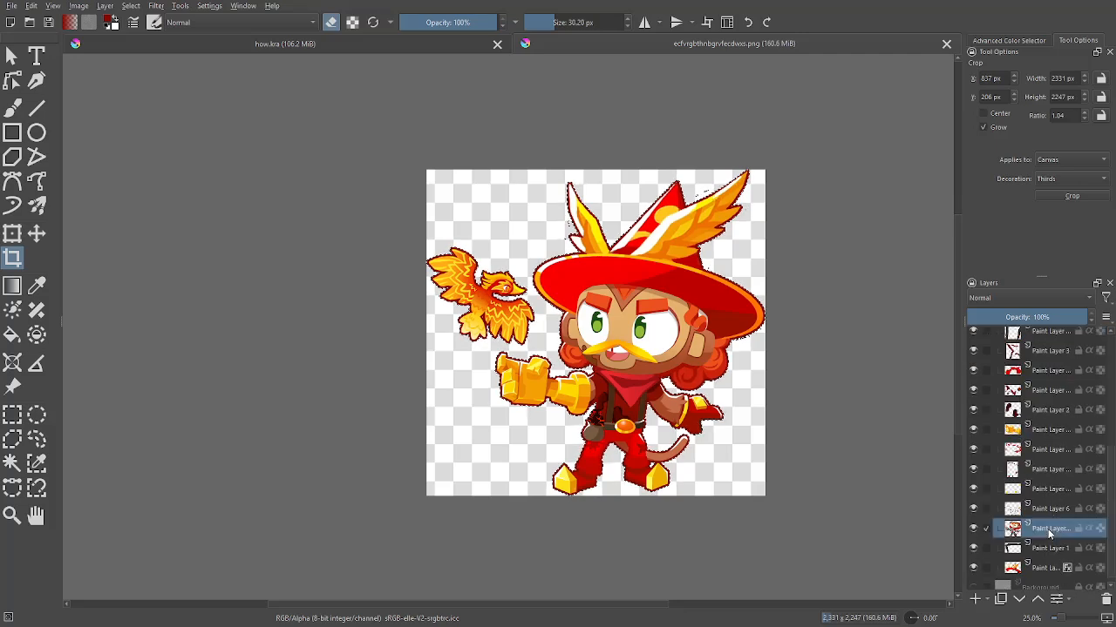
scroll(1049, 532, up, 1)
click(1035, 505)
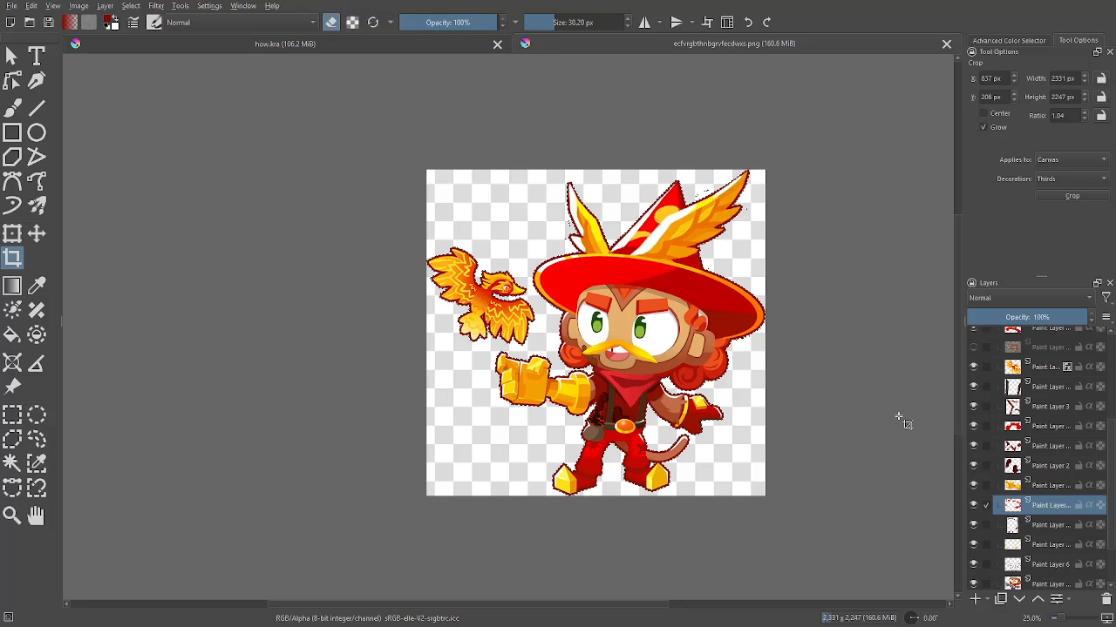
key(ctrl+u)
drag(808, 68, 867, 161)
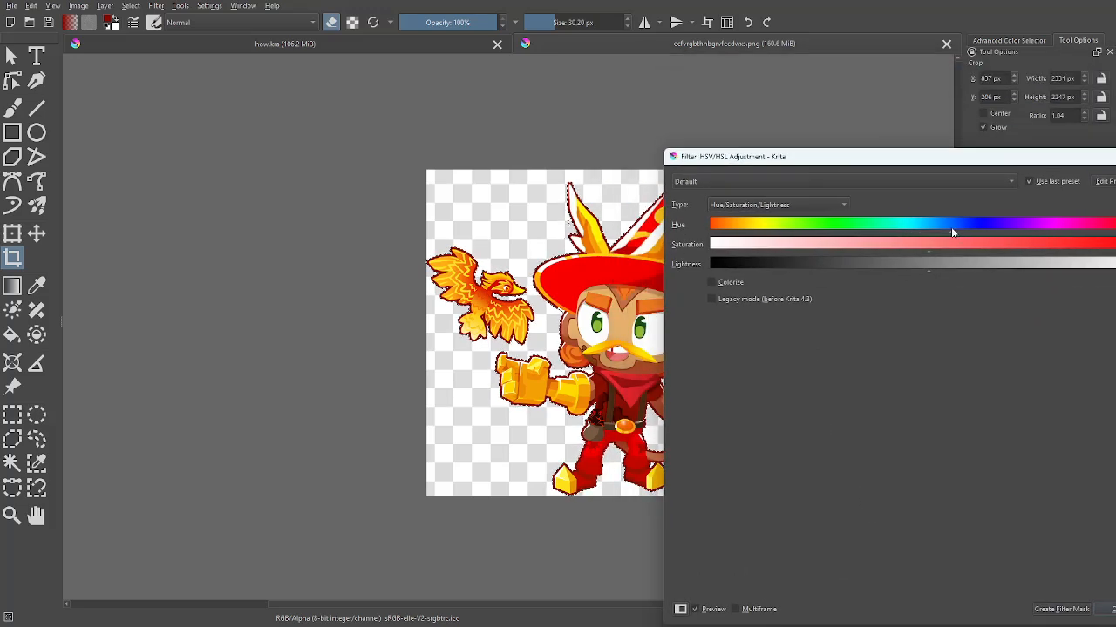
drag(950, 229, 1080, 254)
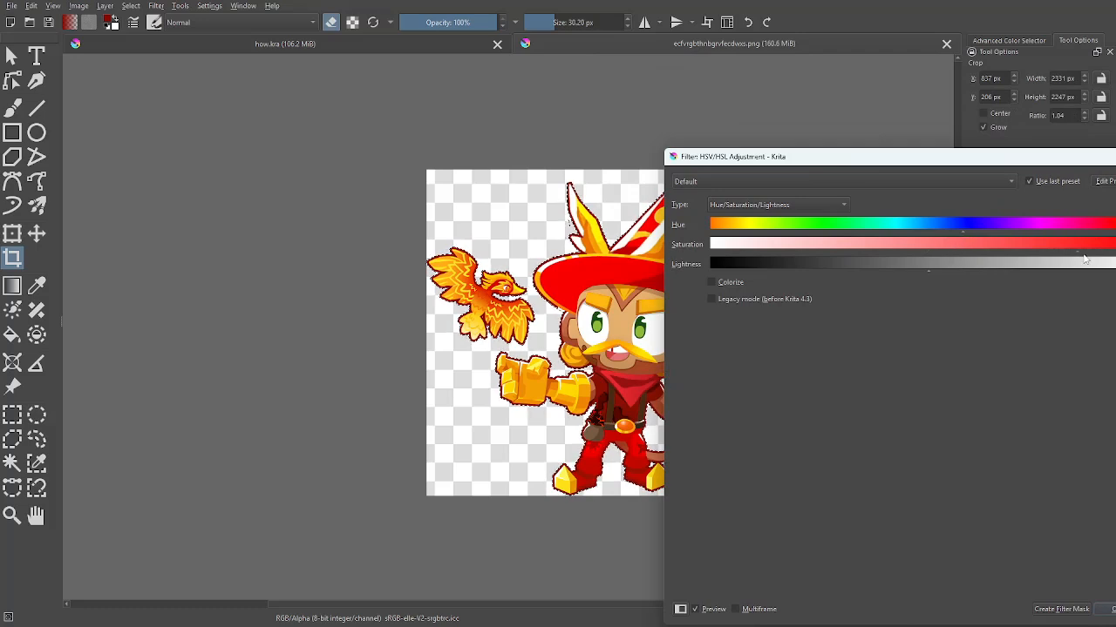
drag(942, 151, 269, 169)
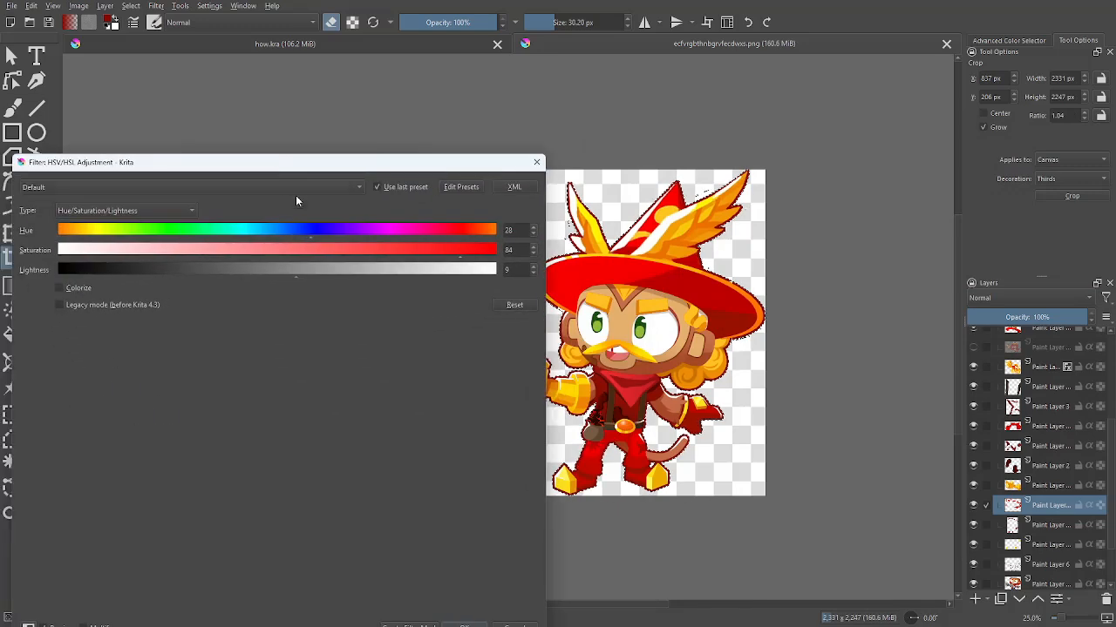
drag(462, 251, 538, 253)
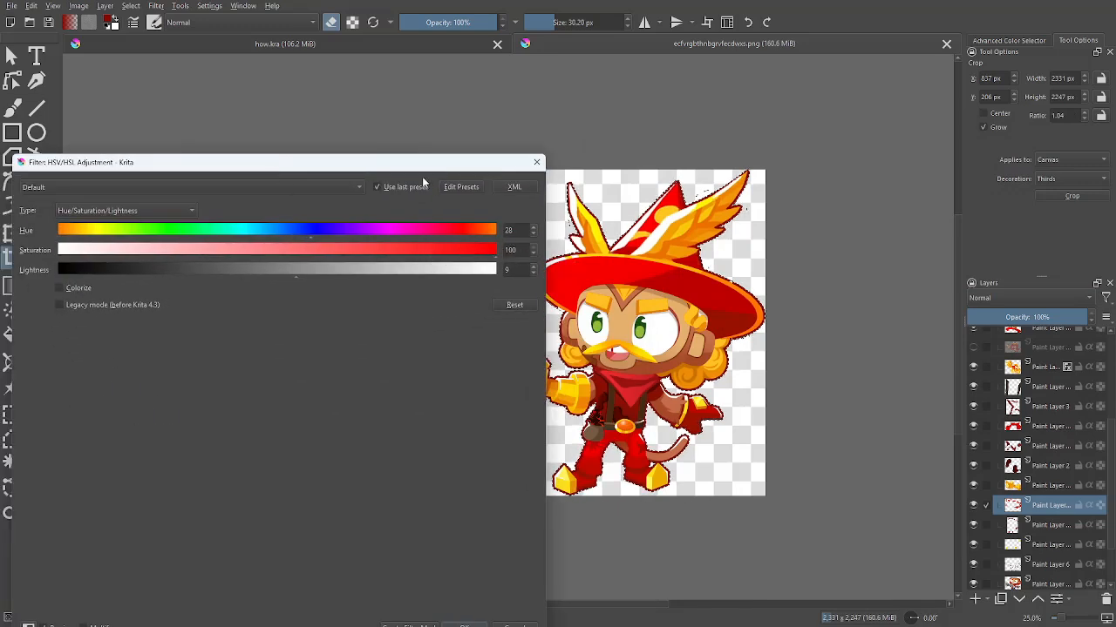
drag(421, 166, 455, 67)
click(503, 532)
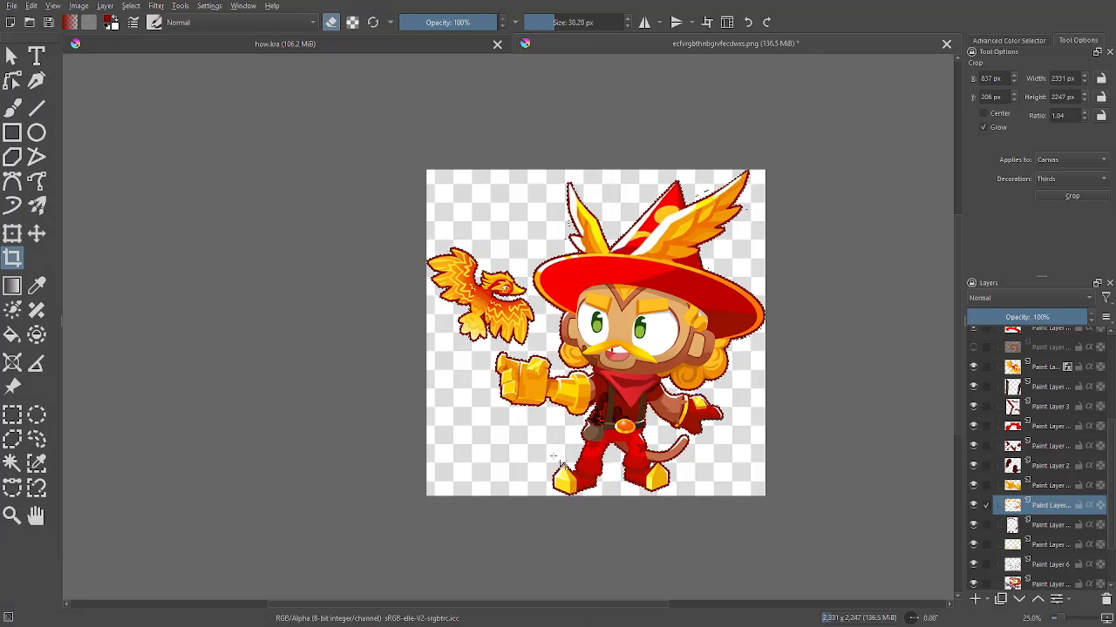
key(ctrl+s)
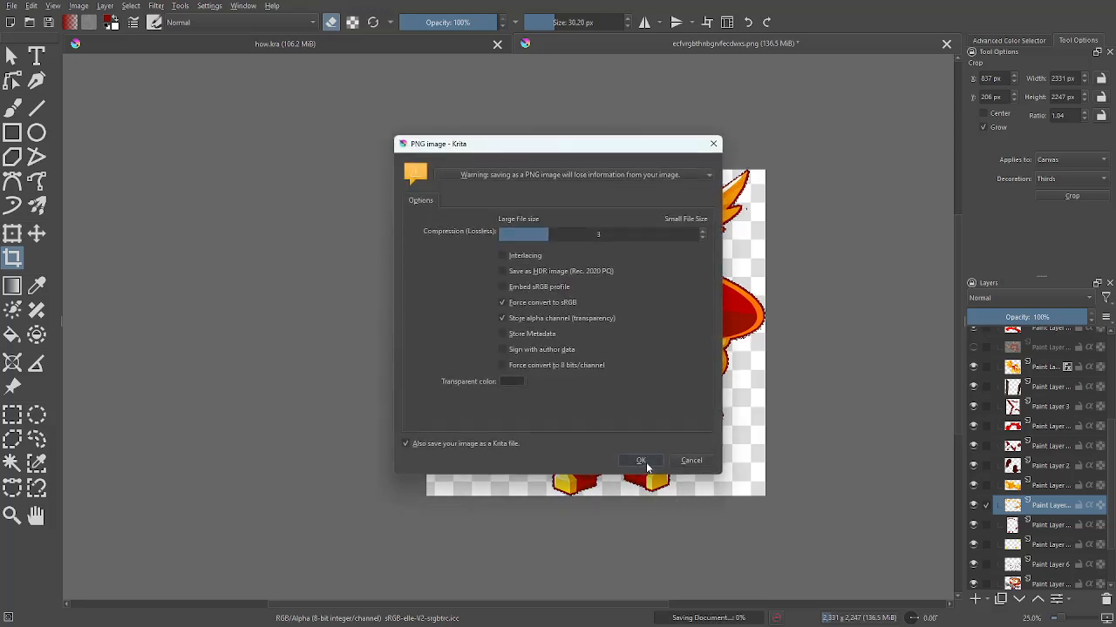
click(645, 466)
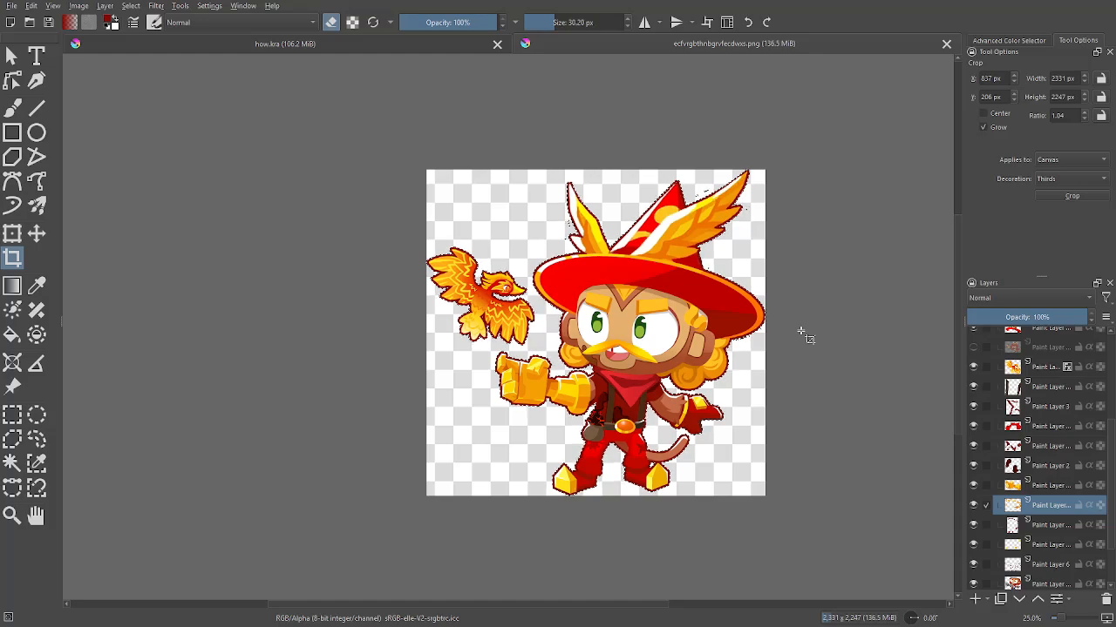
Examine the edge pixels below the hat brim up close and the whole character at a reduced size
scroll(802, 340, up, 15)
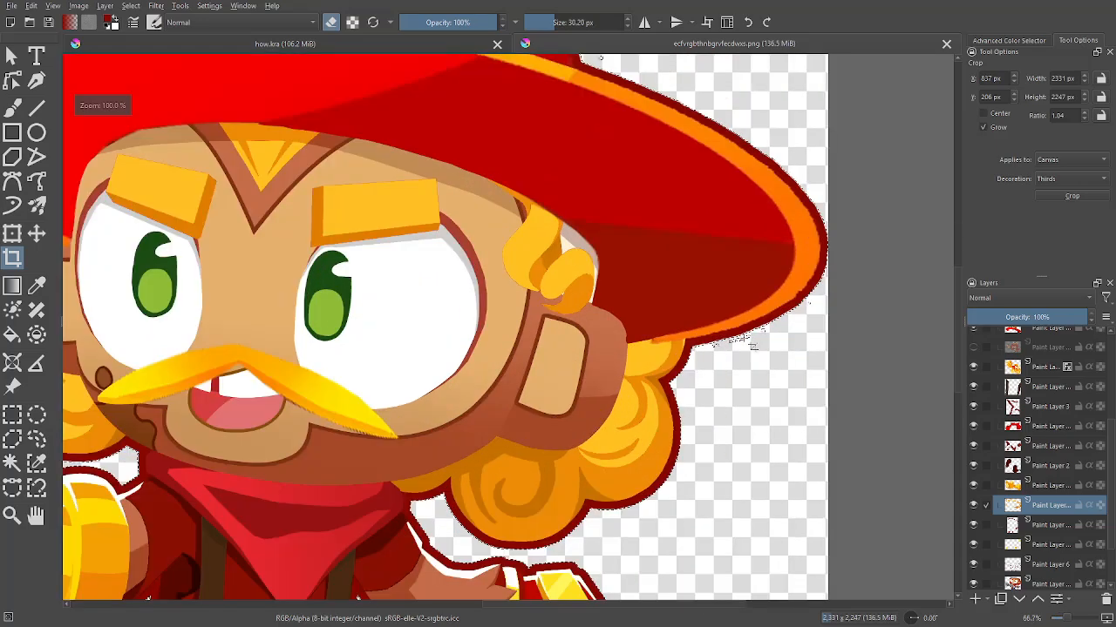
scroll(682, 370, up, 4)
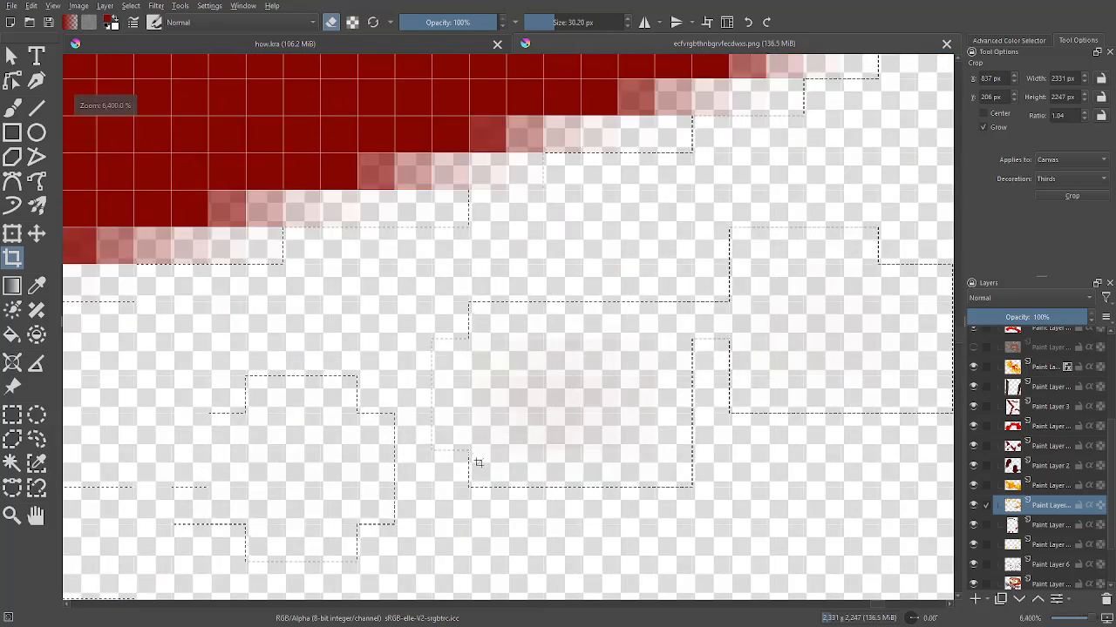
scroll(331, 475, down, 6)
scroll(333, 473, down, 17)
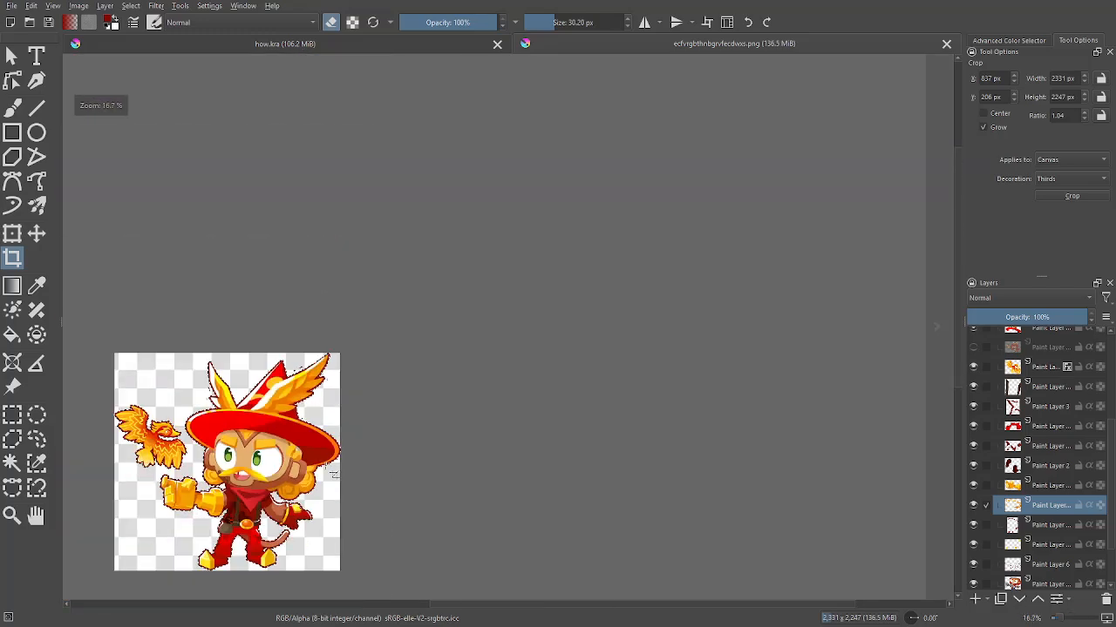
scroll(340, 501, up, 10)
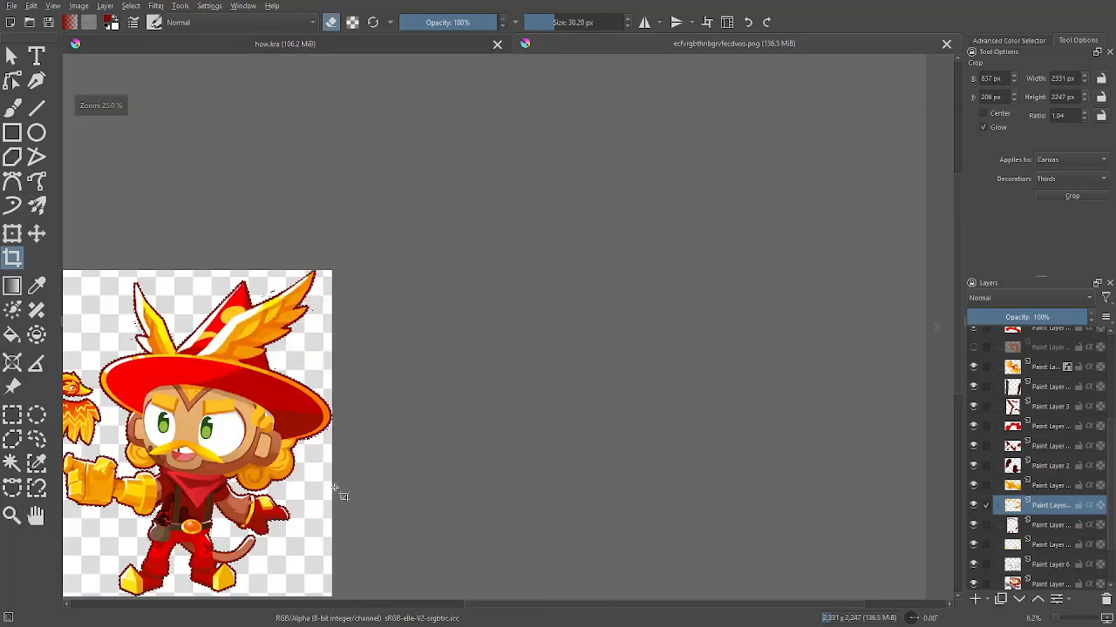
scroll(334, 471, down, 6)
scroll(336, 471, down, 3)
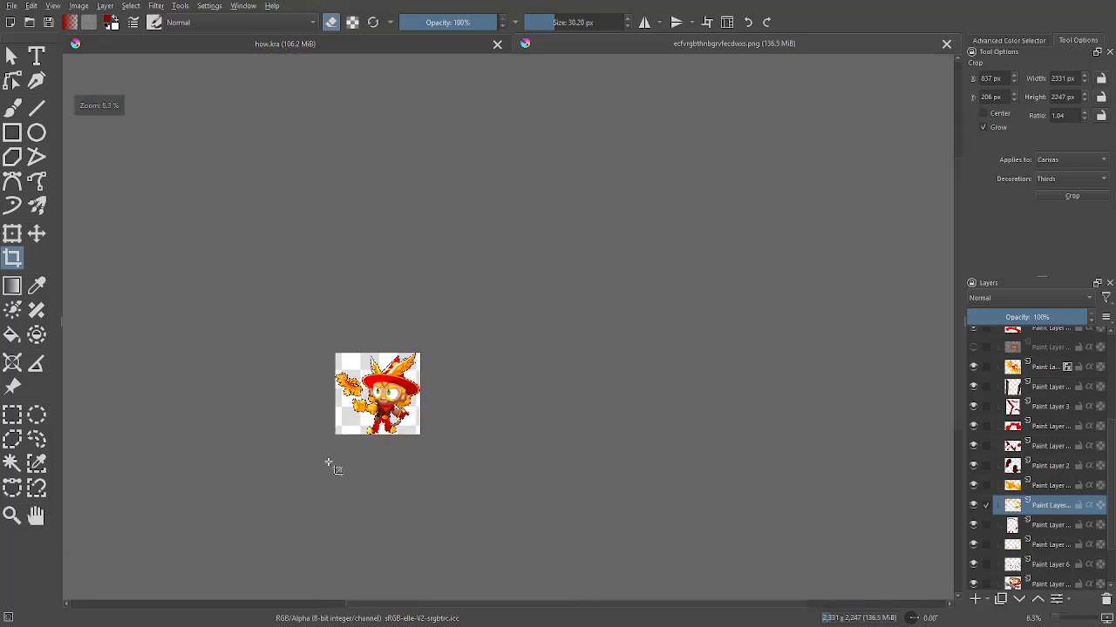
scroll(329, 463, up, 12)
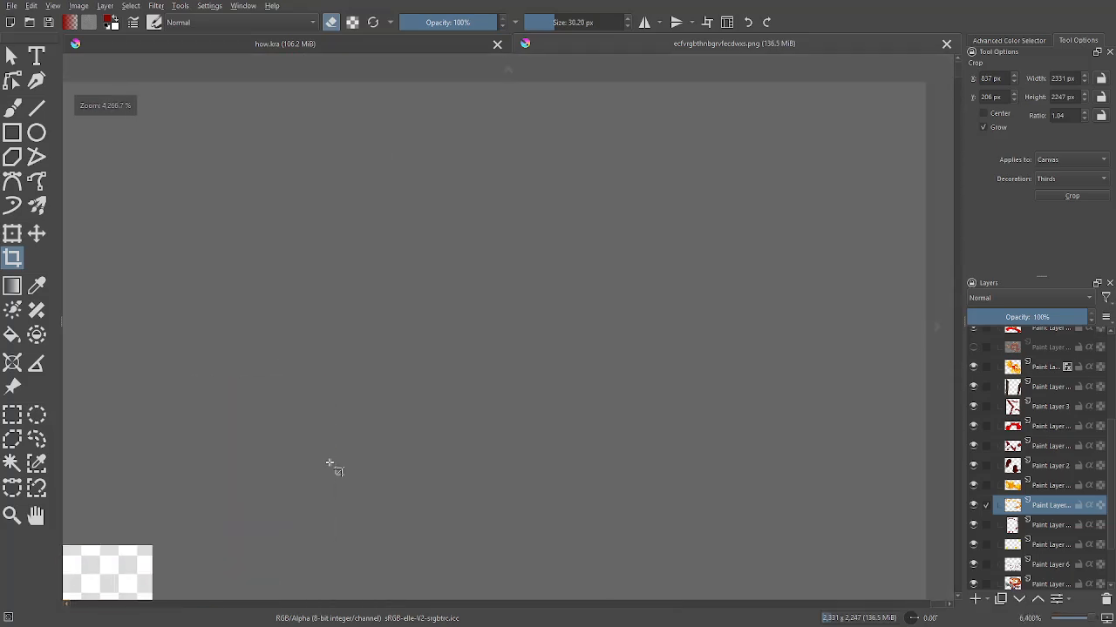
scroll(329, 463, down, 11)
scroll(338, 469, up, 2)
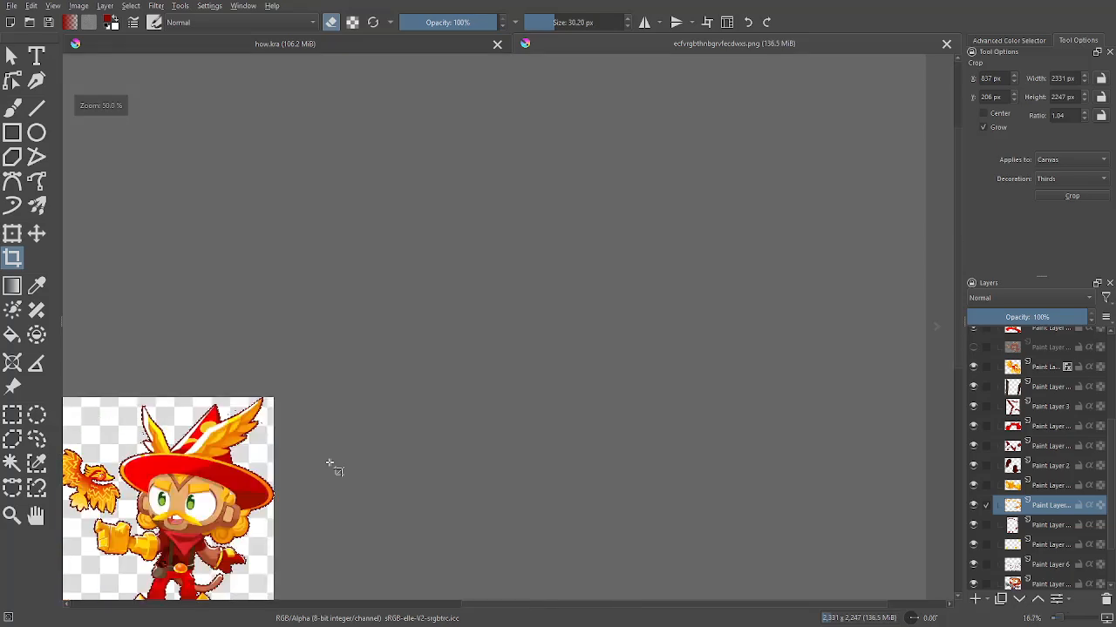
scroll(338, 469, down, 2)
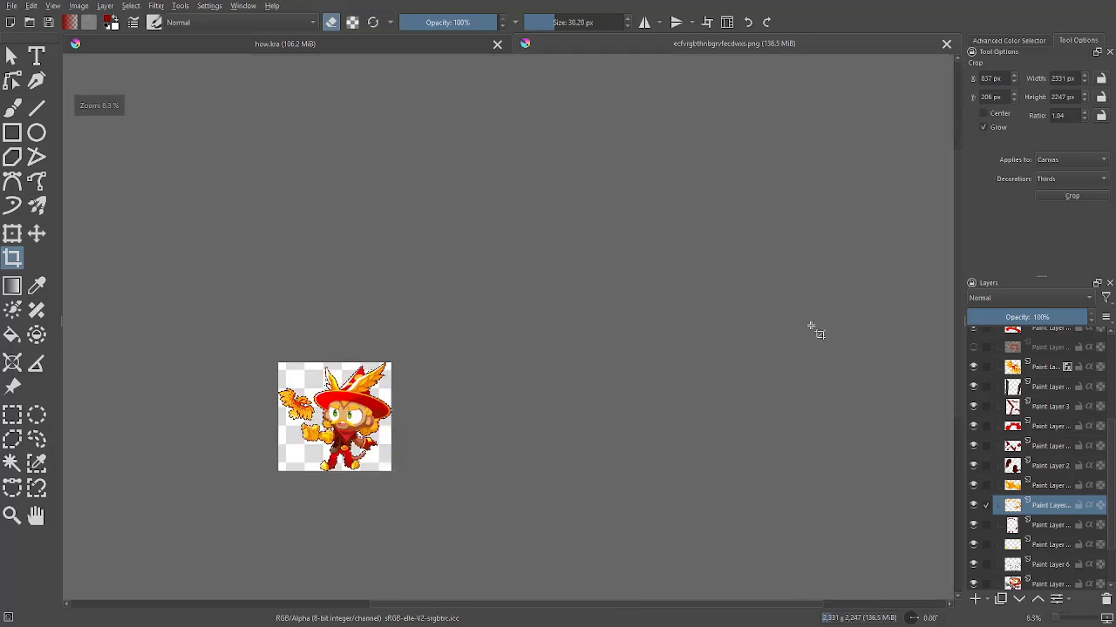